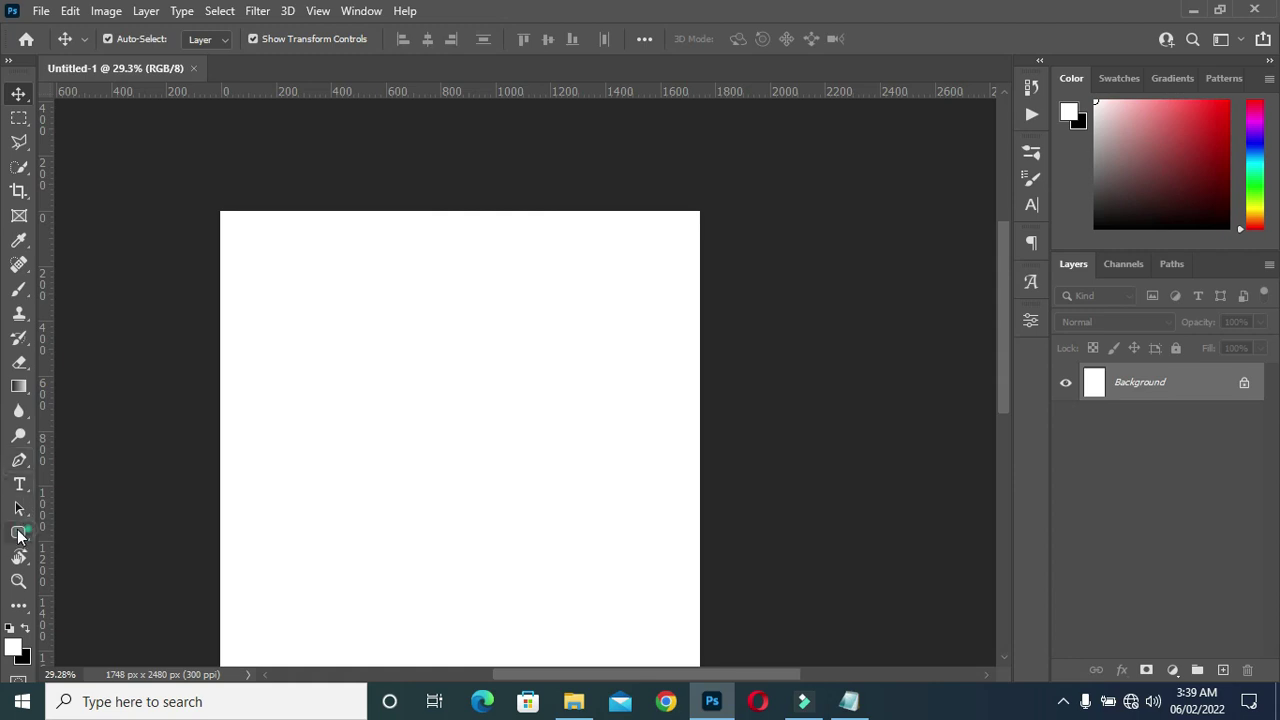
- Draw a white 593 × 579 px rectangle in the upper middle of the page with the Rectangle Tool
left_click(19, 535)
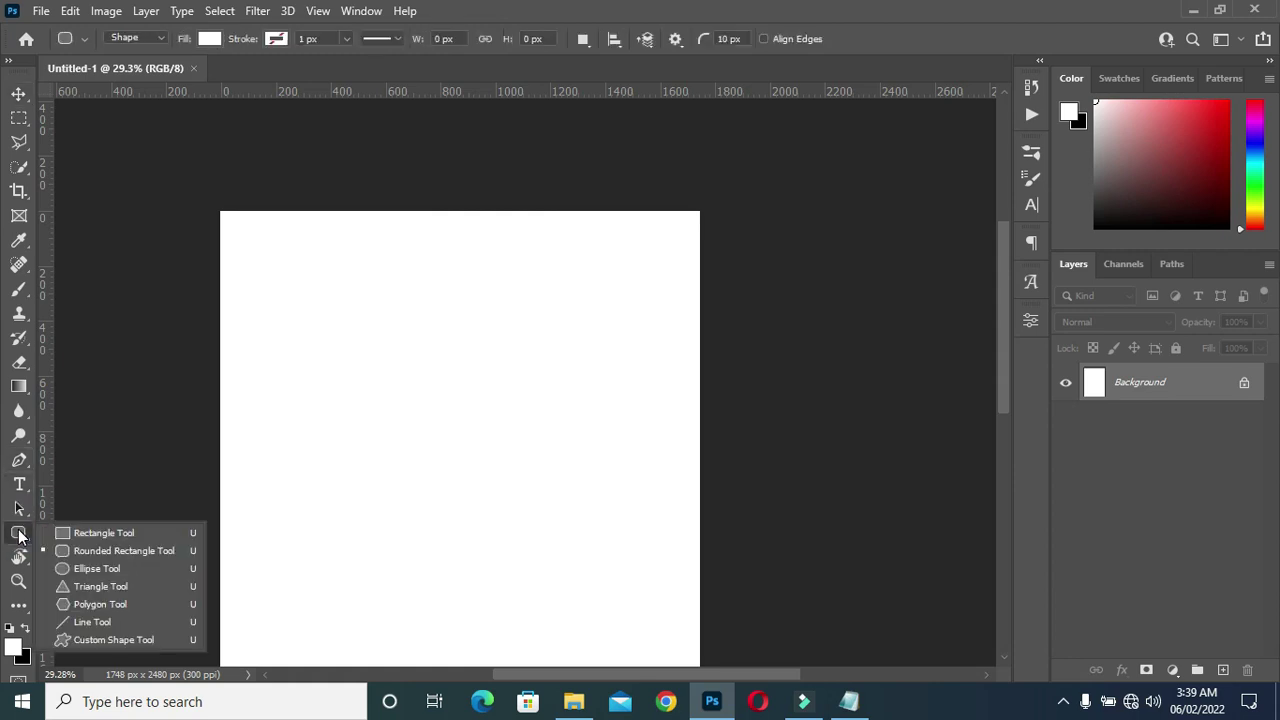
left_click(76, 533)
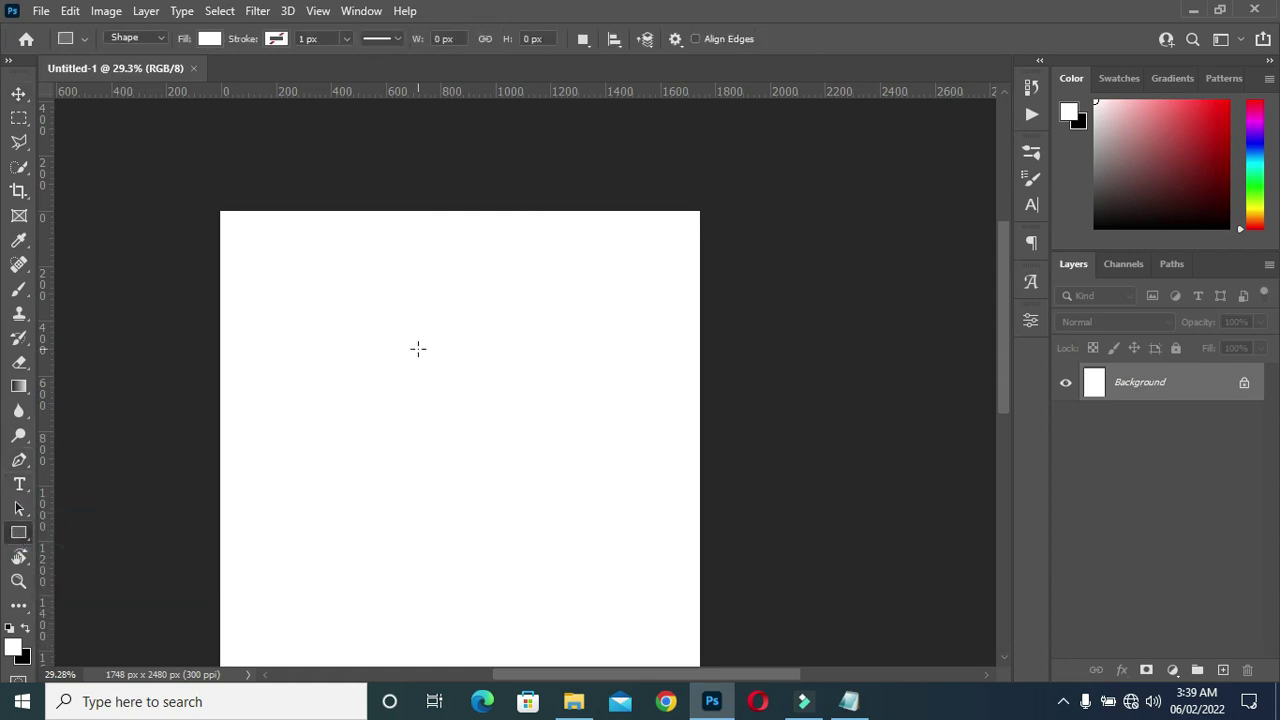
left_click_drag(389, 342, 551, 501)
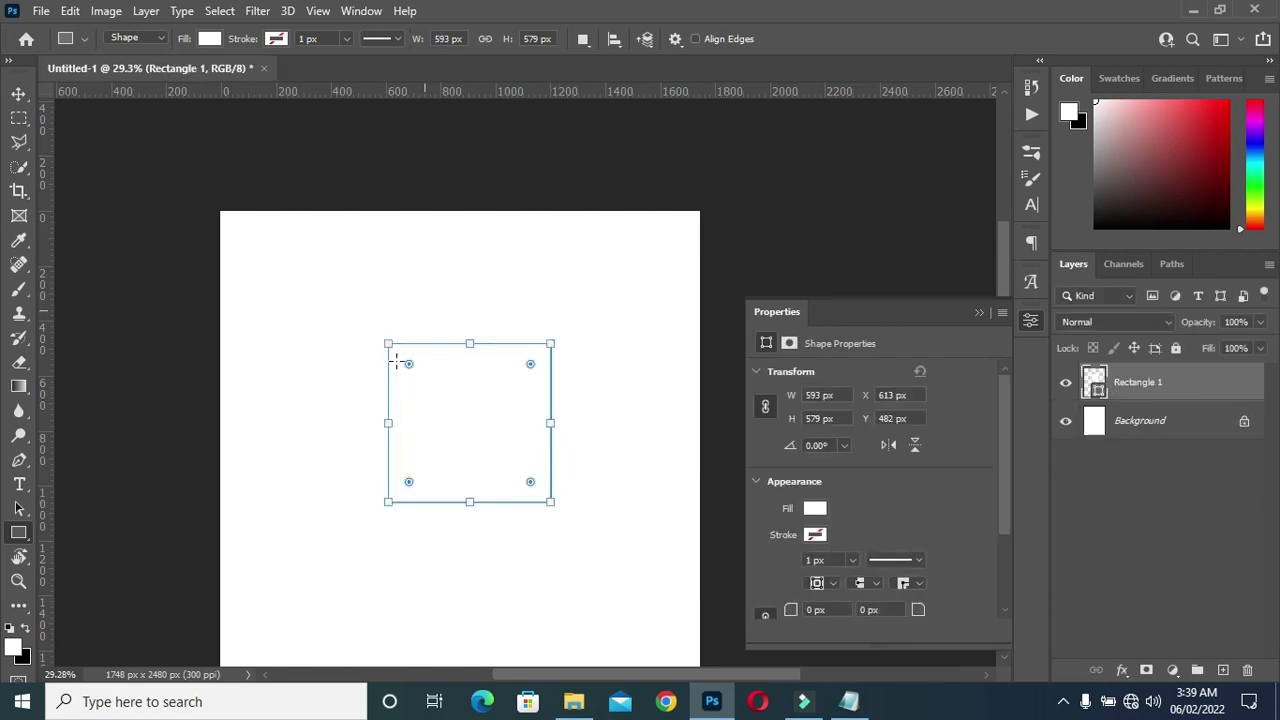
- Switch to the Move Tool, bring the Rectangle 1 corner radius fields into view, and zoom in
left_click(19, 93)
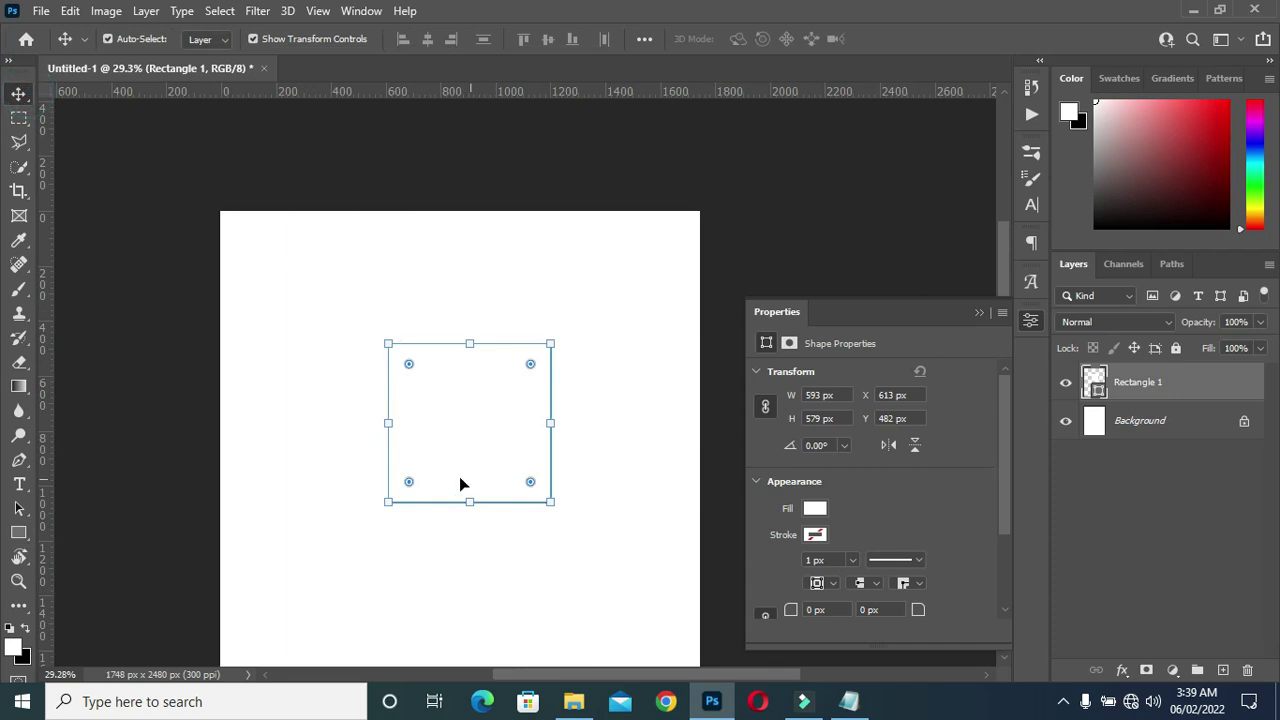
scroll(960, 535, "down", 1)
left_click_drag(1006, 520, 1006, 570)
scroll(473, 473, "up", 1)
scroll(477, 480, "down", 3)
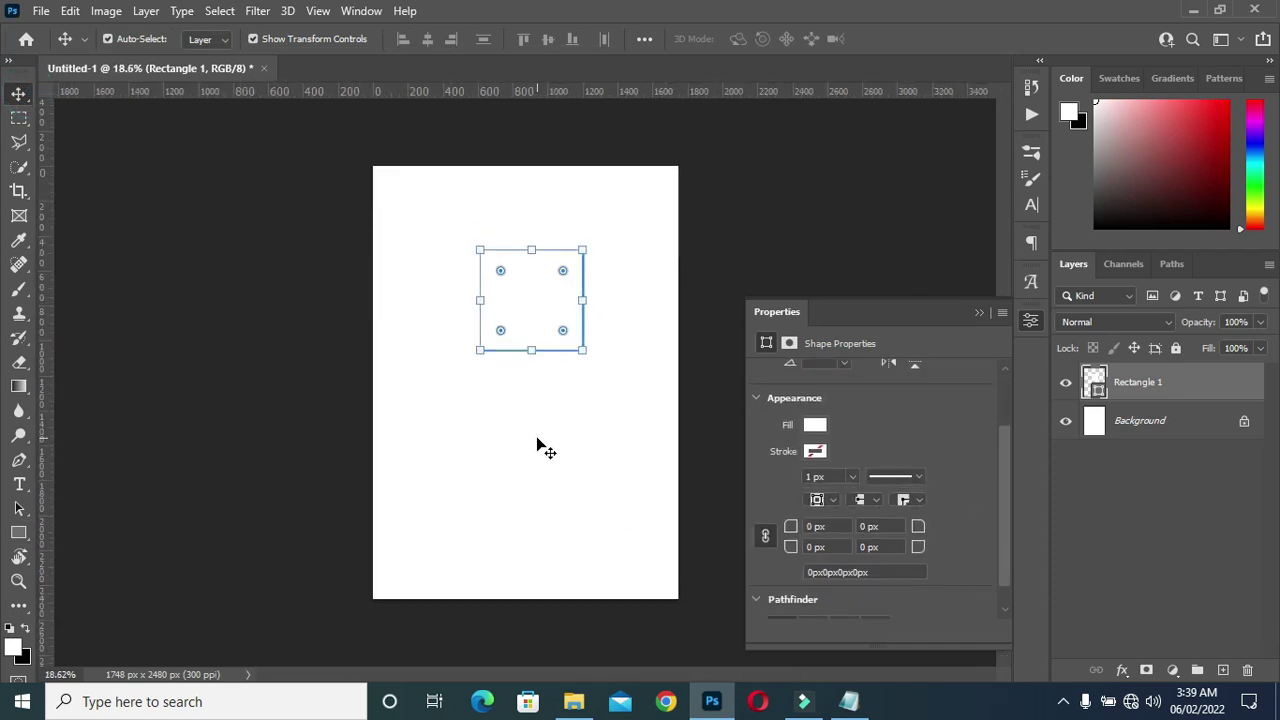
scroll(569, 323, "up", 5)
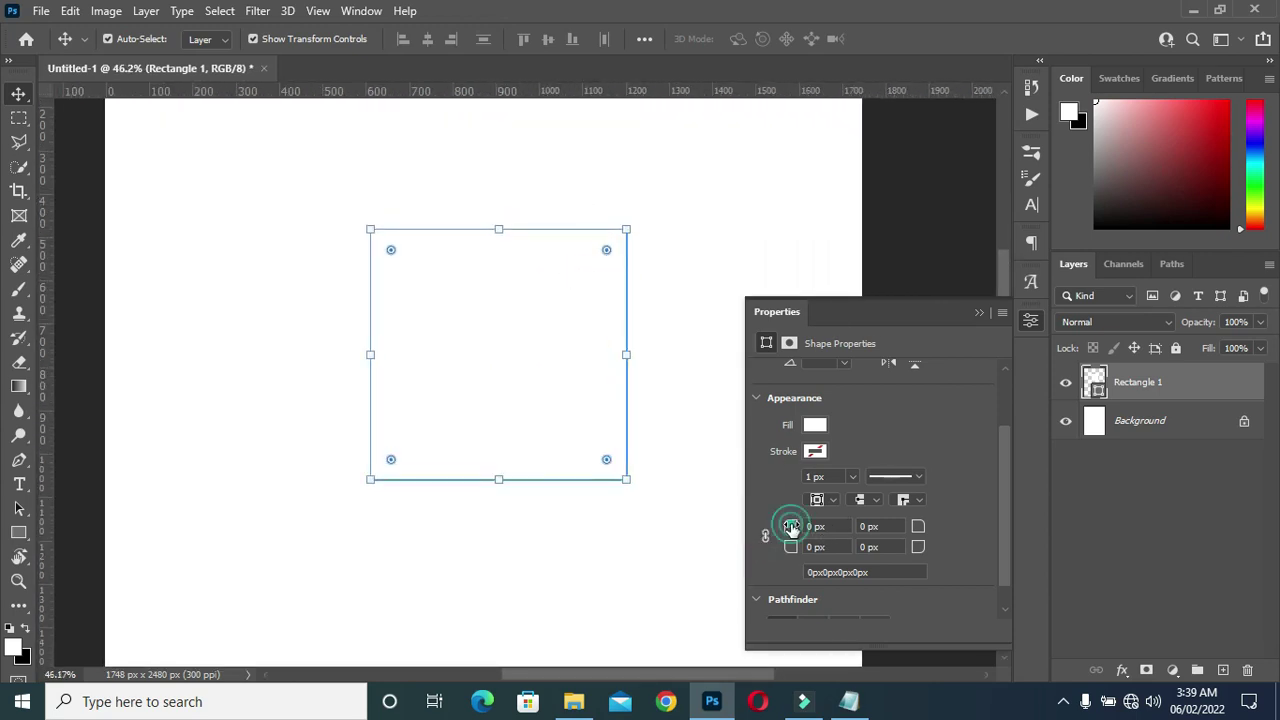
- Round the top-left corner to 271 px and the bottom-right corner to 80 px
left_click_drag(803, 530, 1088, 555)
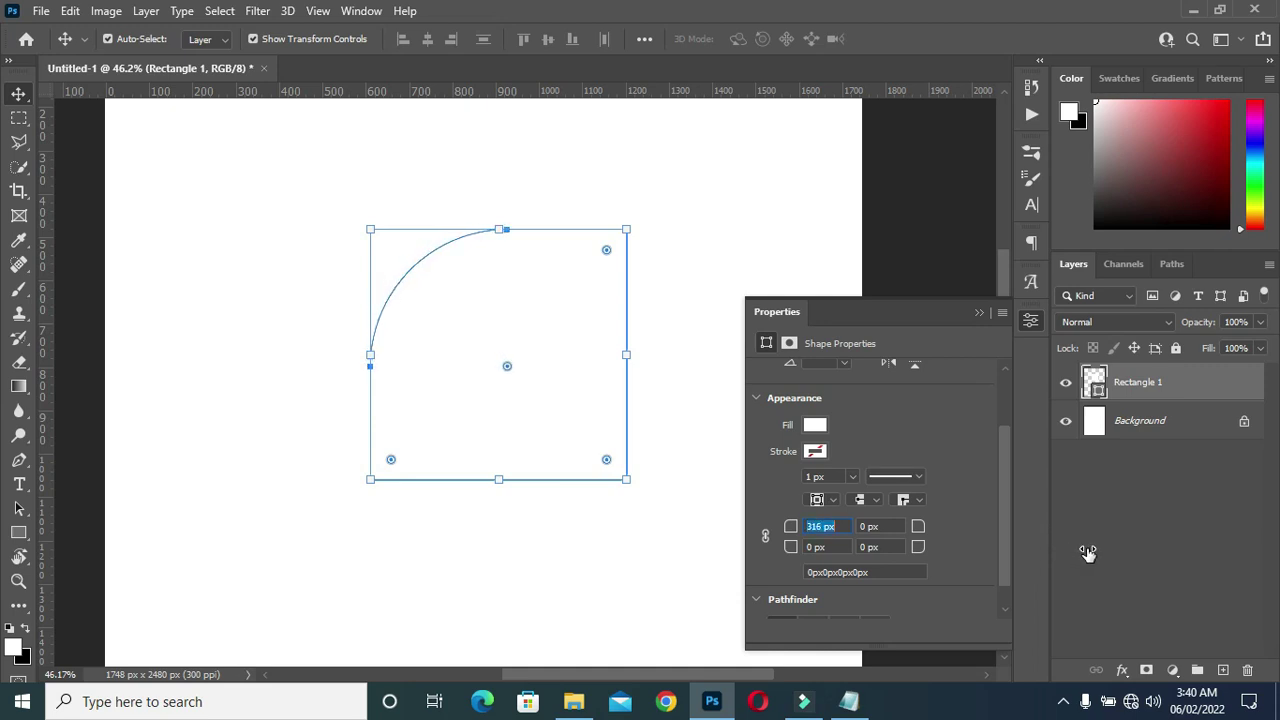
left_click_drag(790, 530, 752, 534)
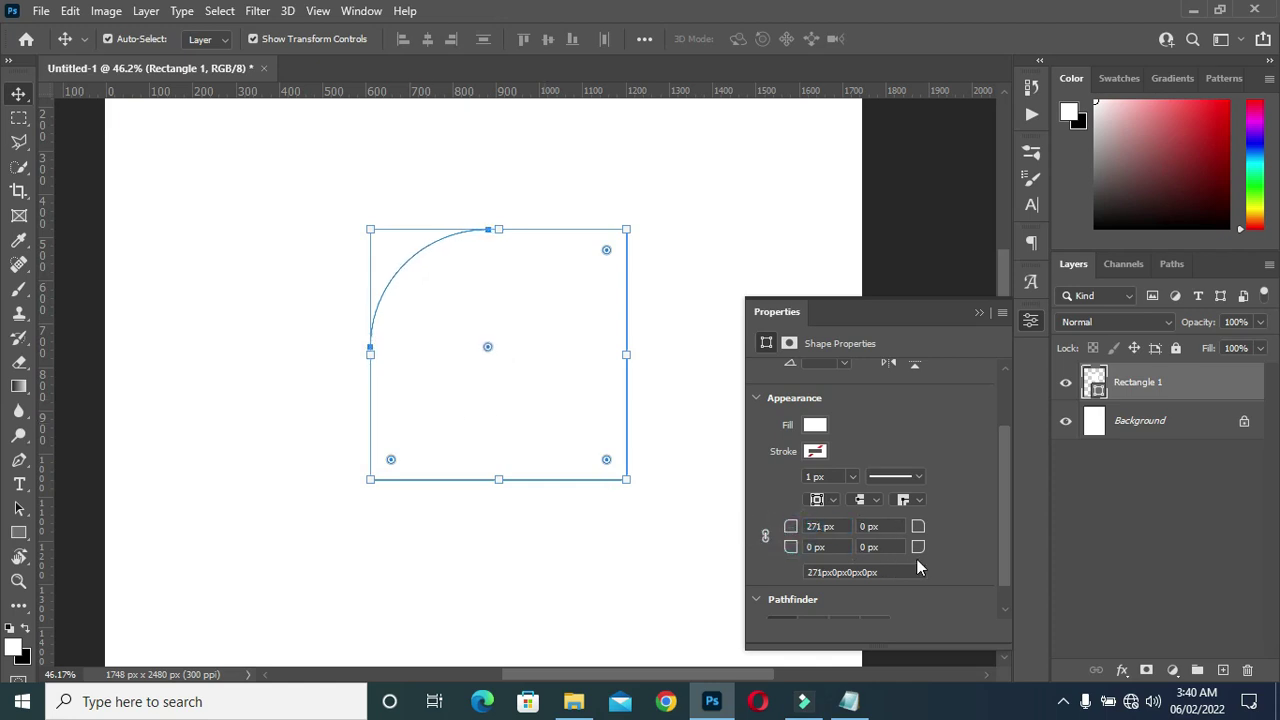
left_click_drag(917, 545, 991, 554)
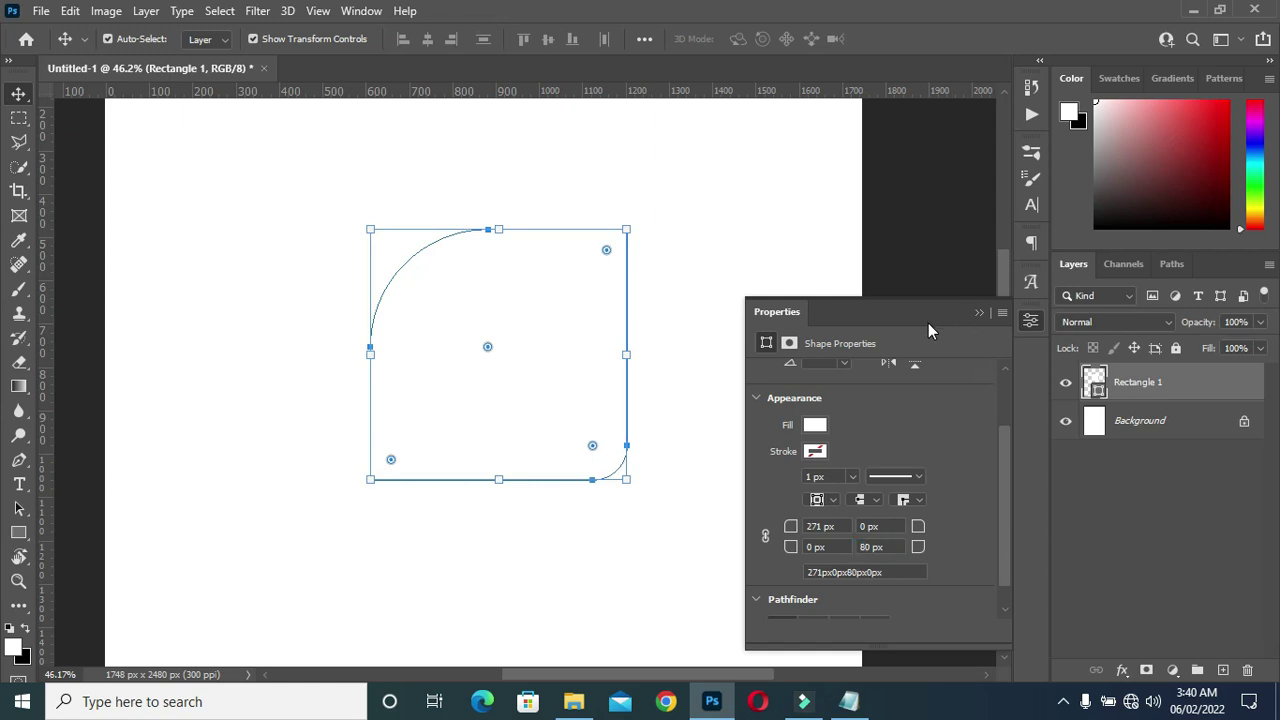
scroll(966, 548, "down", 1)
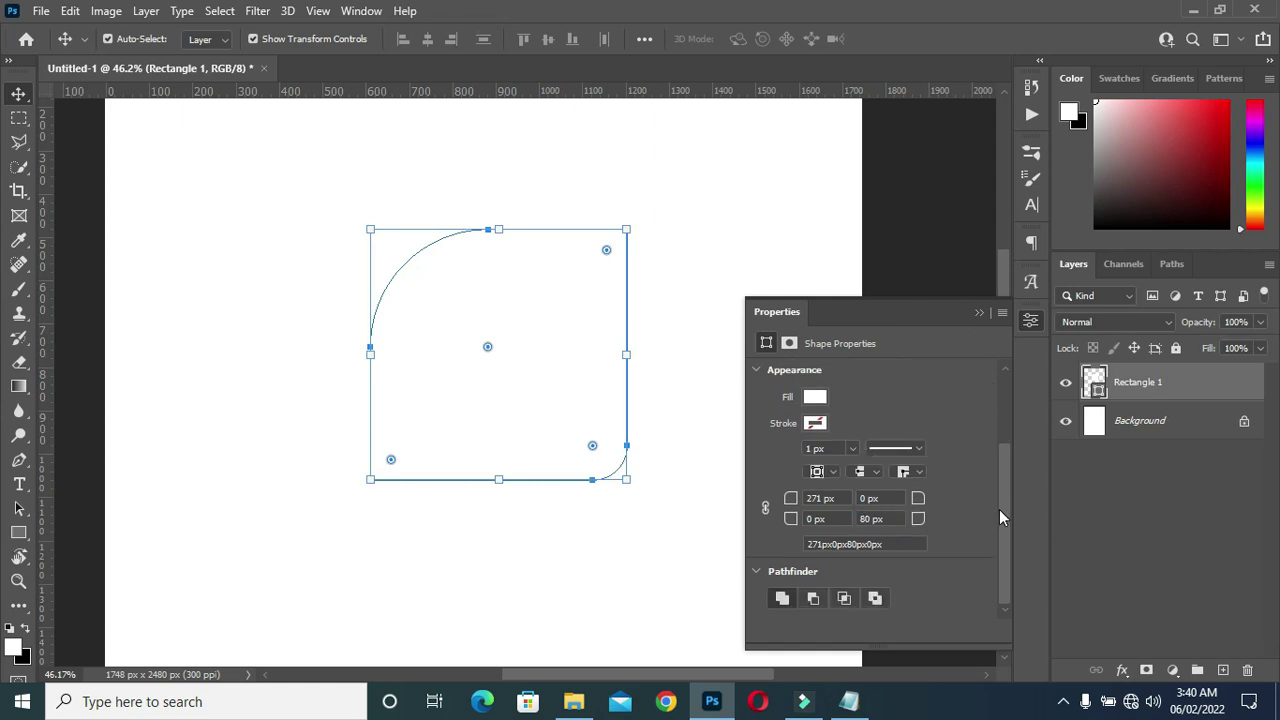
- Change the rectangle's fill to a linear 90° gradient, white at top to black at bottom
left_click(815, 398)
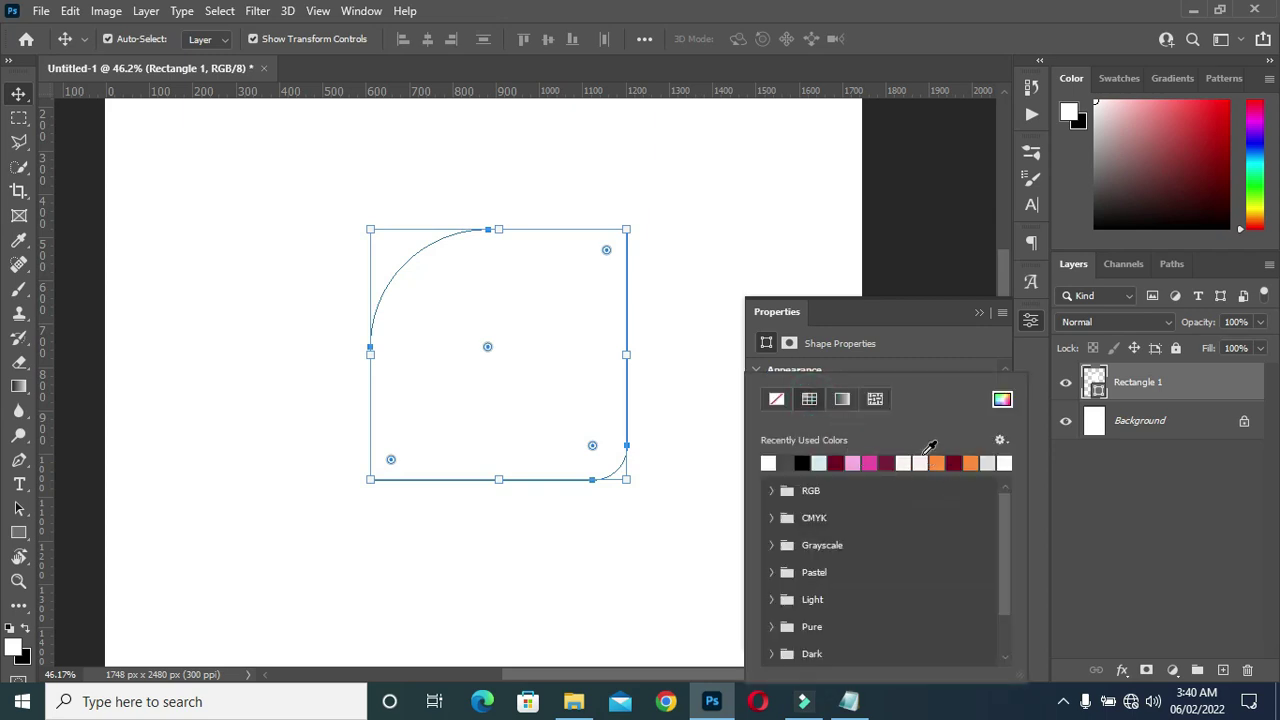
left_click(843, 399)
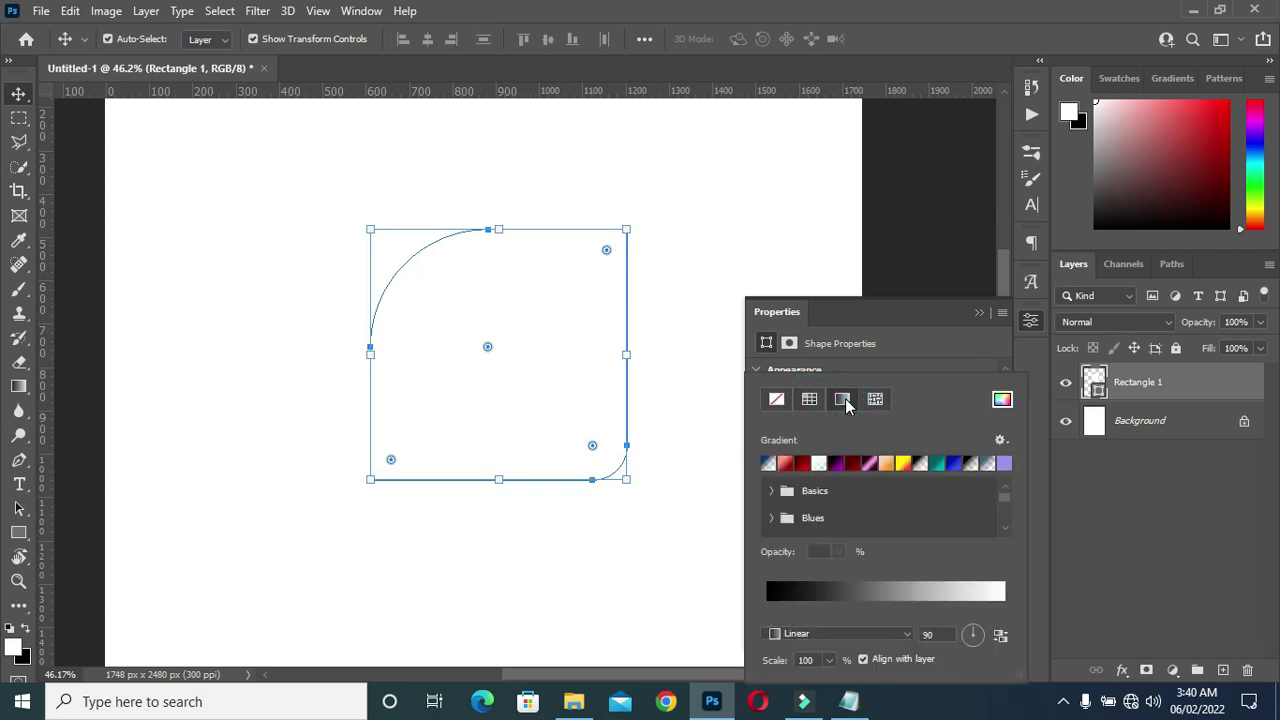
scroll(860, 608, "down", 2)
scroll(871, 602, "up", 1)
key("Return")
- Select colour code 5D5137 in the Notepad notes, then reopen the rectangle's fill options
key("alt+Tab")
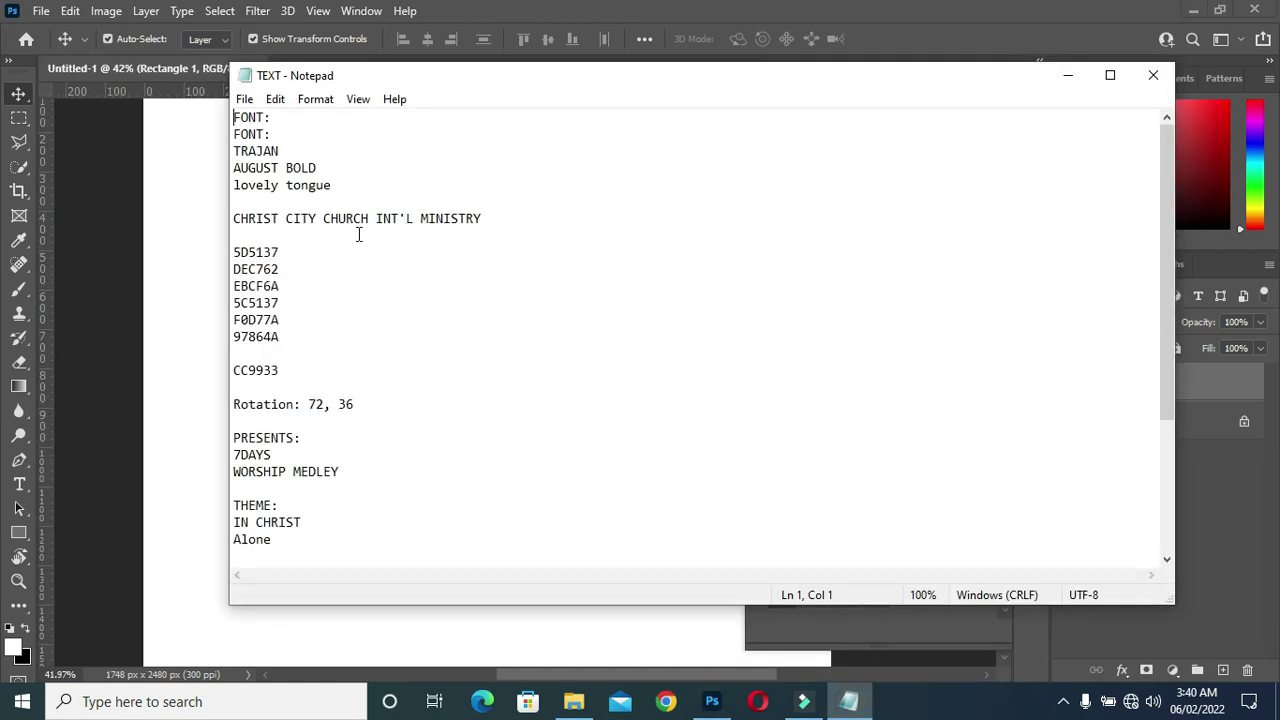
left_click_drag(281, 251, 230, 258)
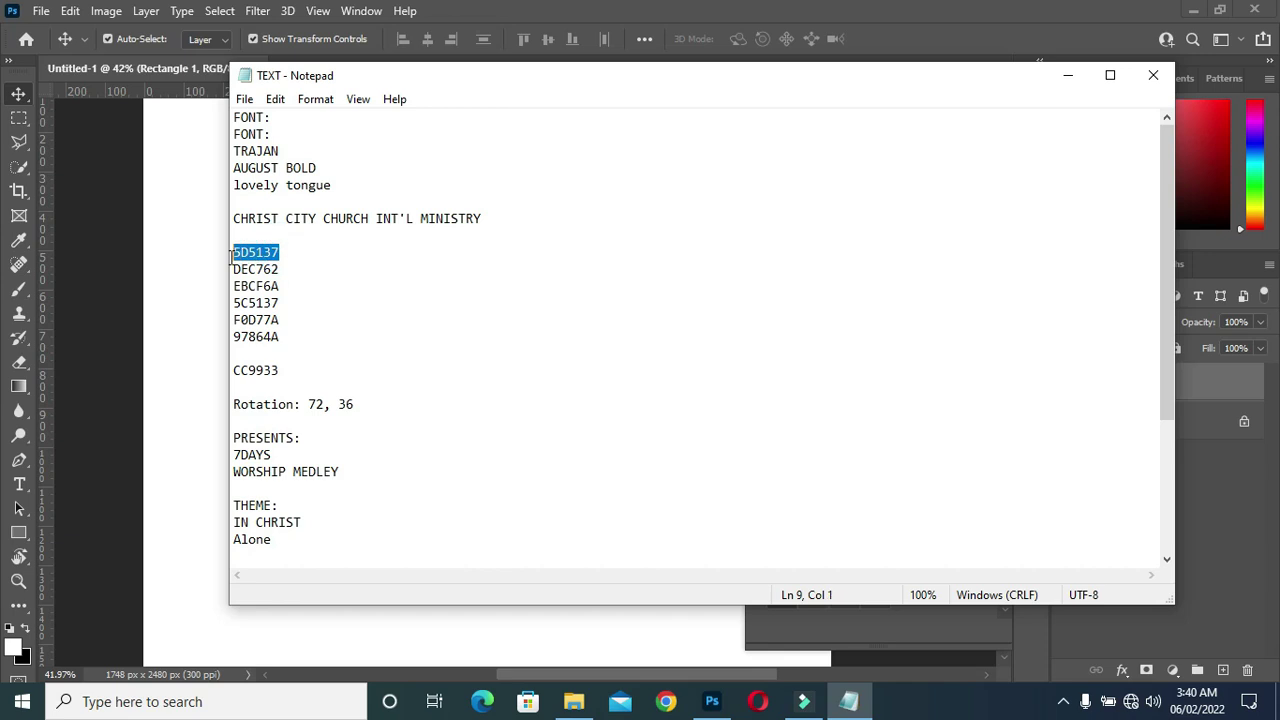
left_click(1068, 76)
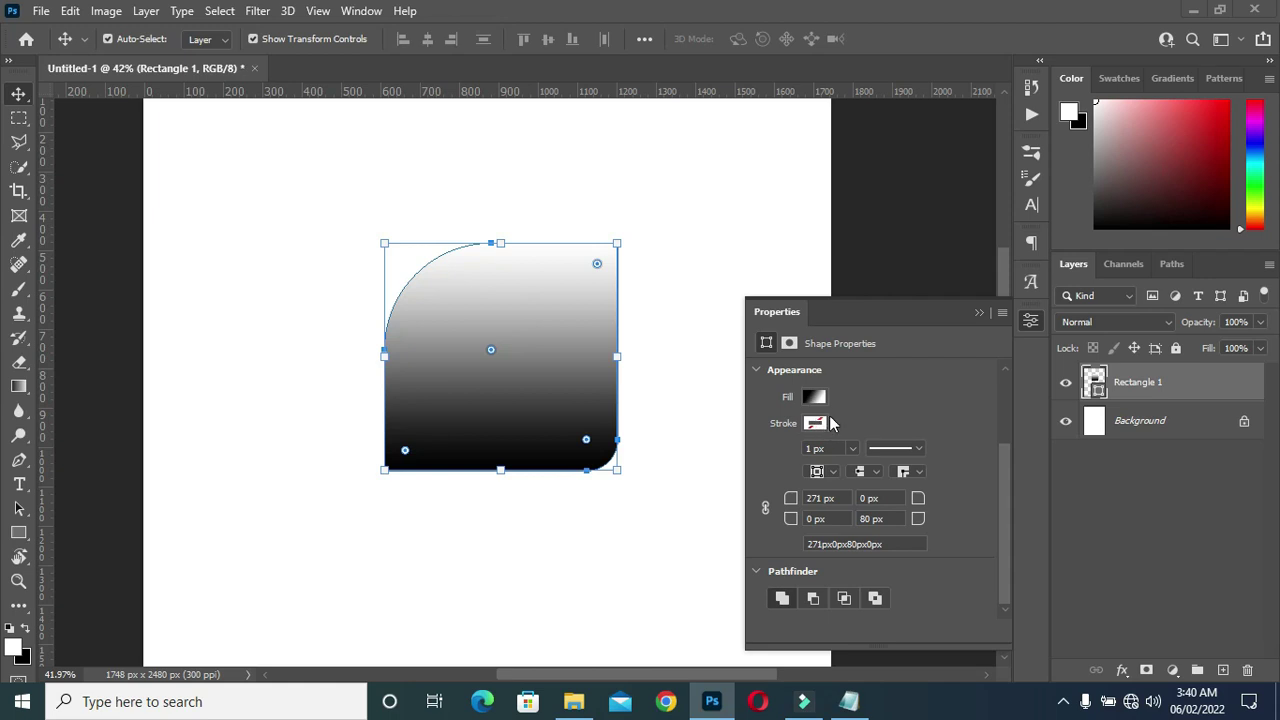
left_click(816, 398)
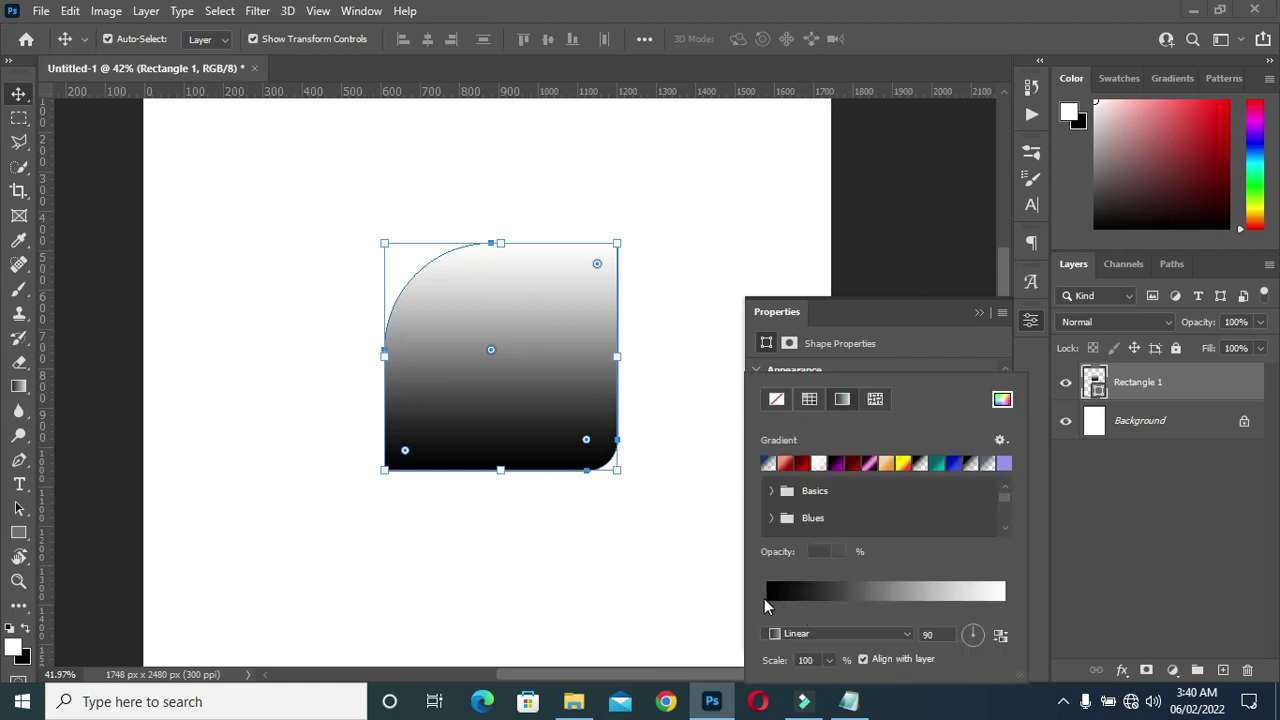
- Set the gradient's left stop to brown #5D5137
left_click(770, 597)
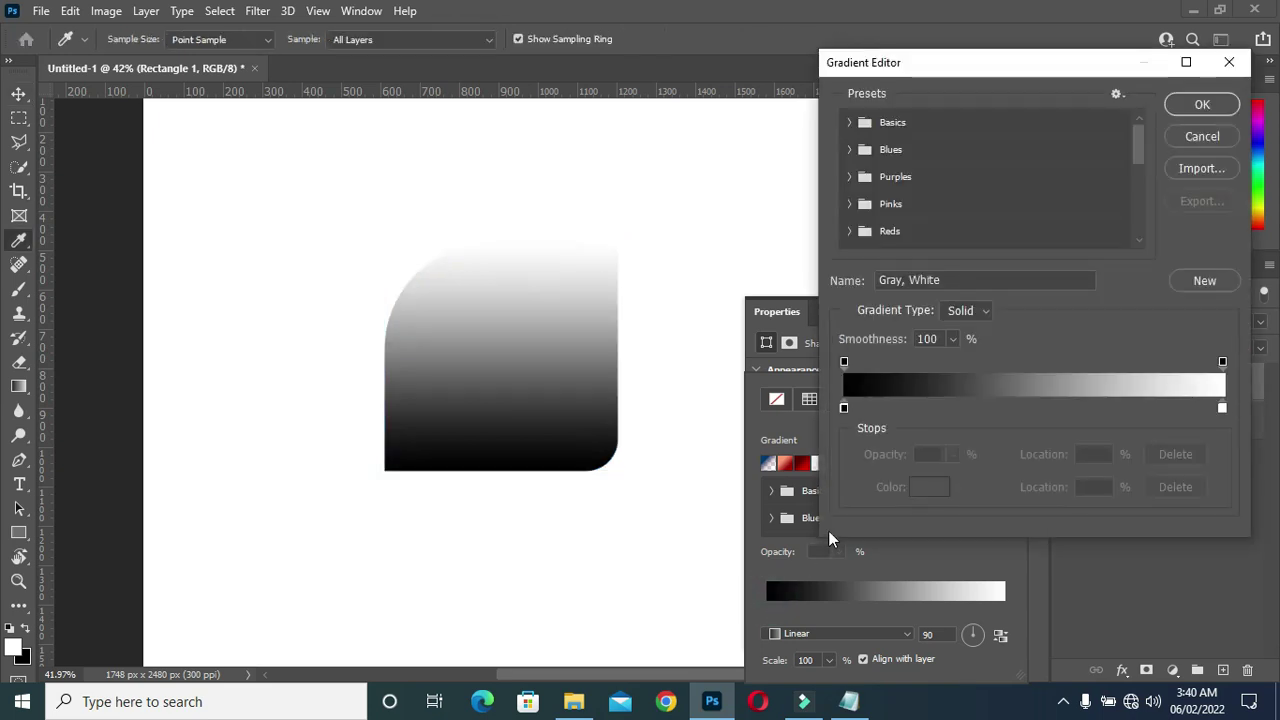
left_click(845, 408)
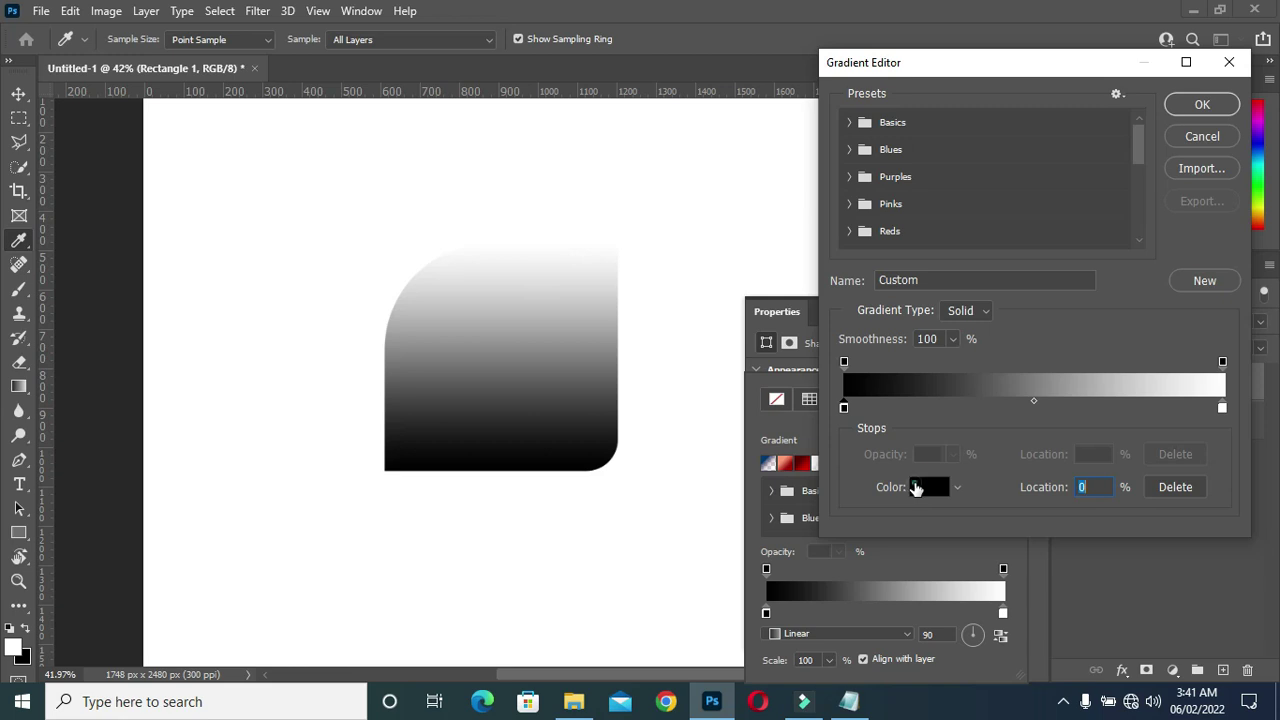
left_click(916, 487)
type("5D5137")
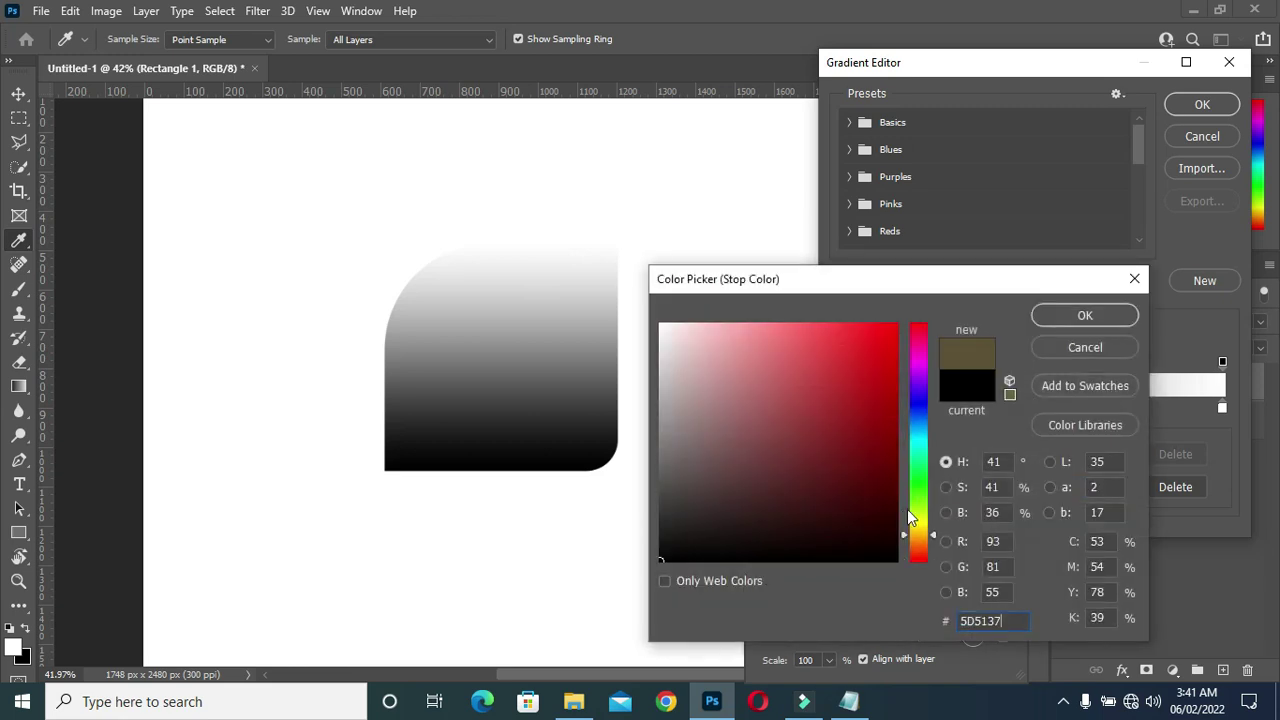
left_click(1086, 316)
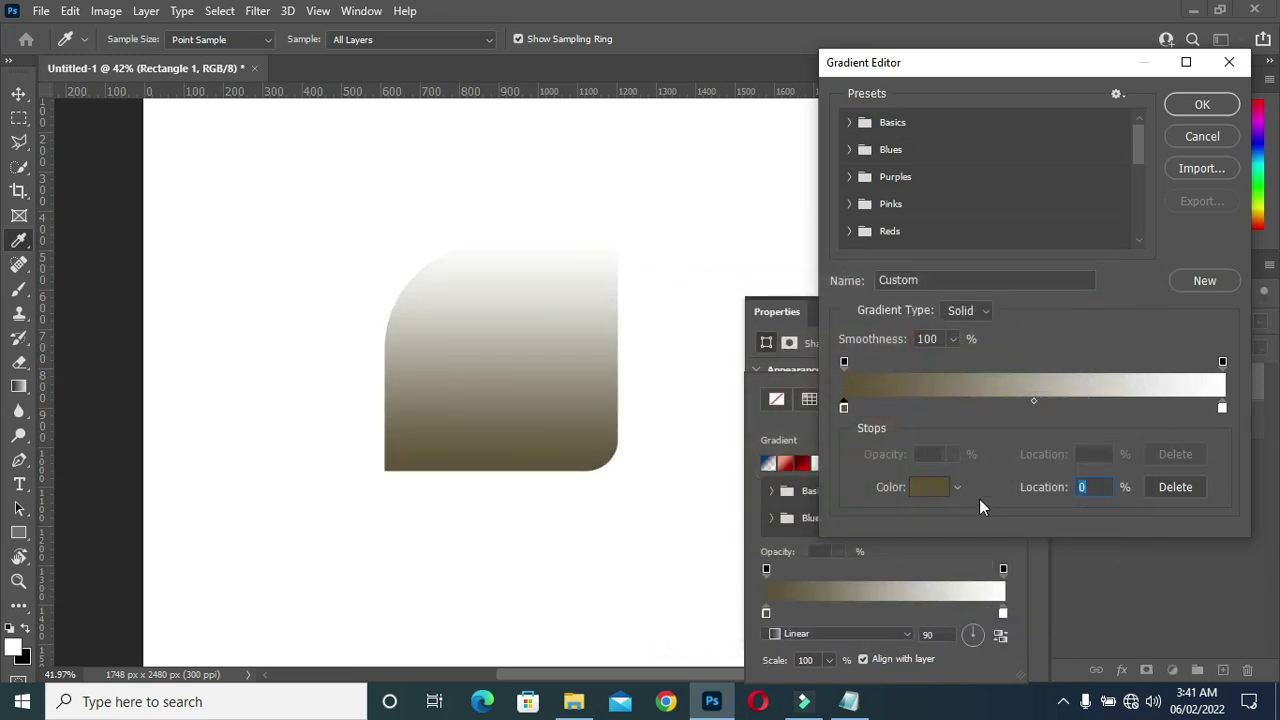
- Add a pale yellow #DEC762 colour stop at 20%
left_click(922, 408)
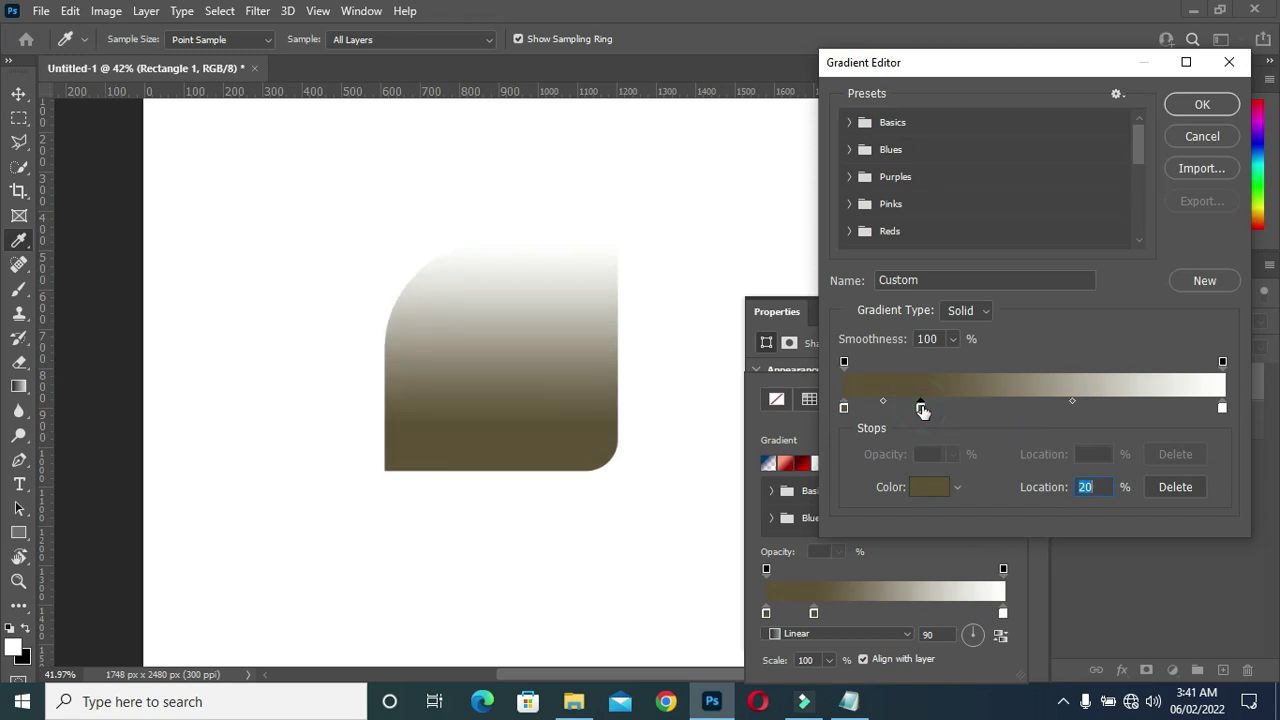
left_click(849, 701)
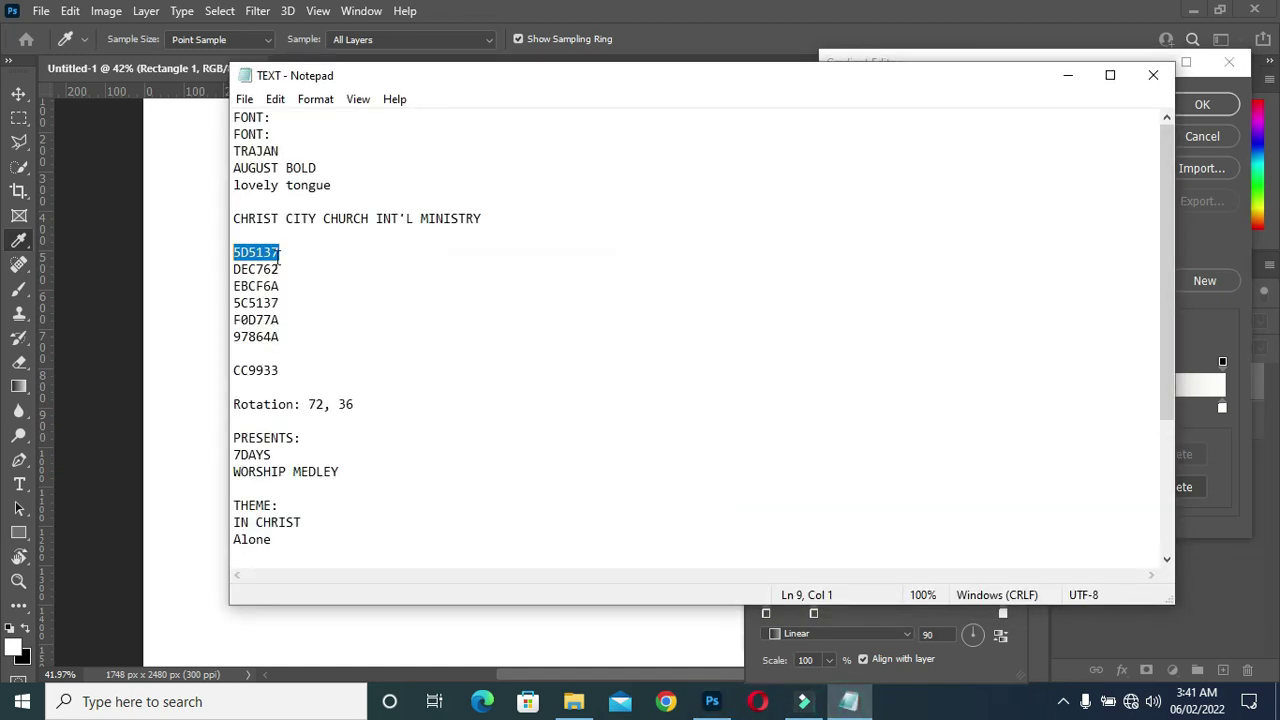
left_click_drag(273, 270, 237, 272)
key("ctrl+c")
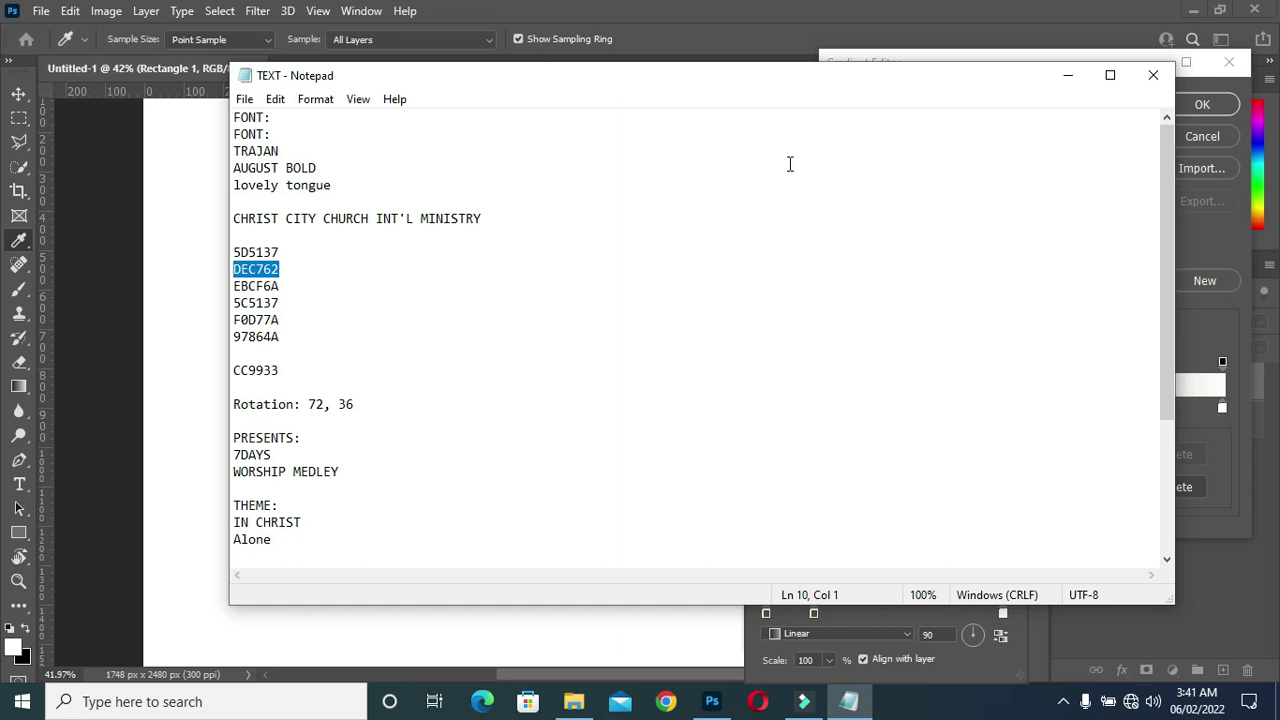
left_click(1062, 78)
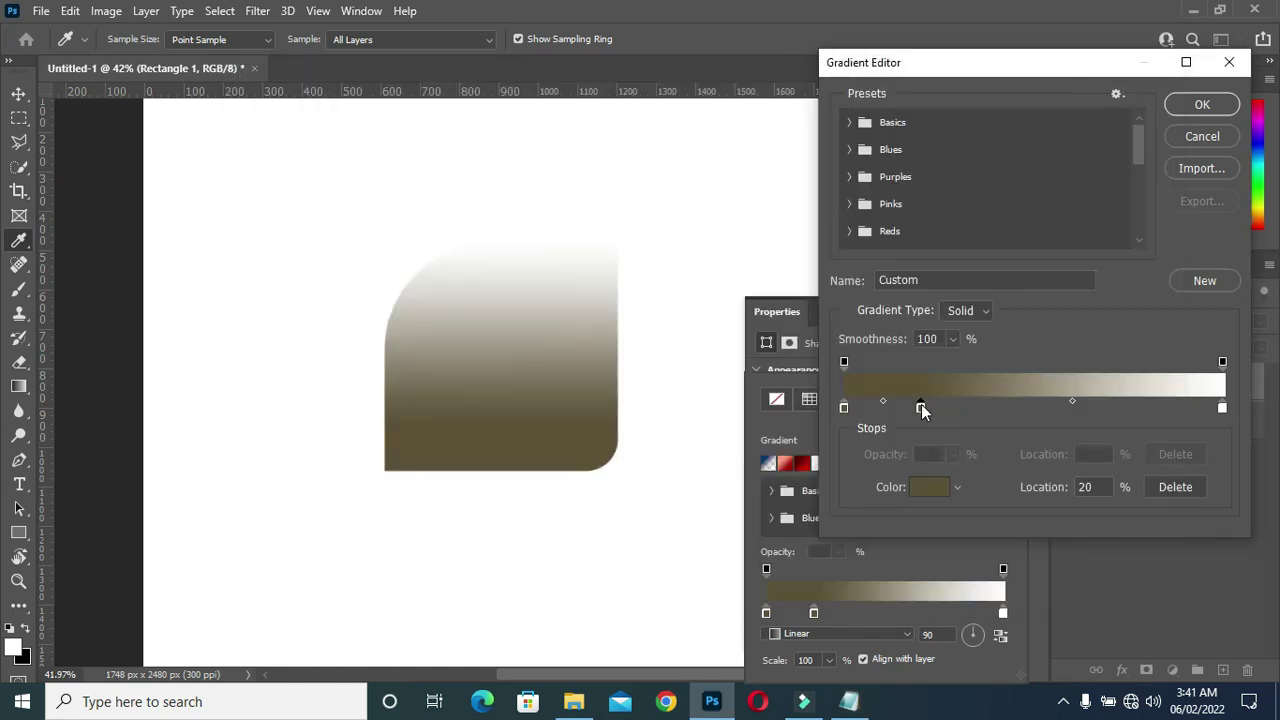
left_click(932, 486)
key("ctrl+v")
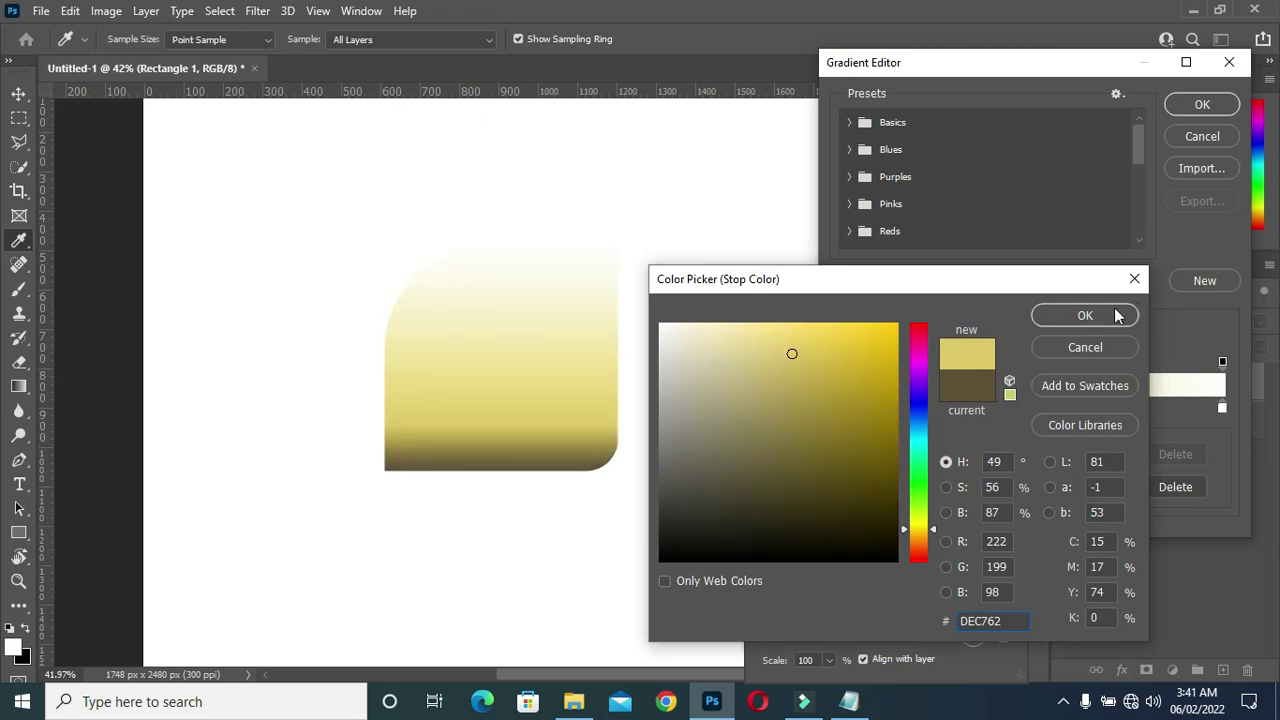
left_click(1087, 316)
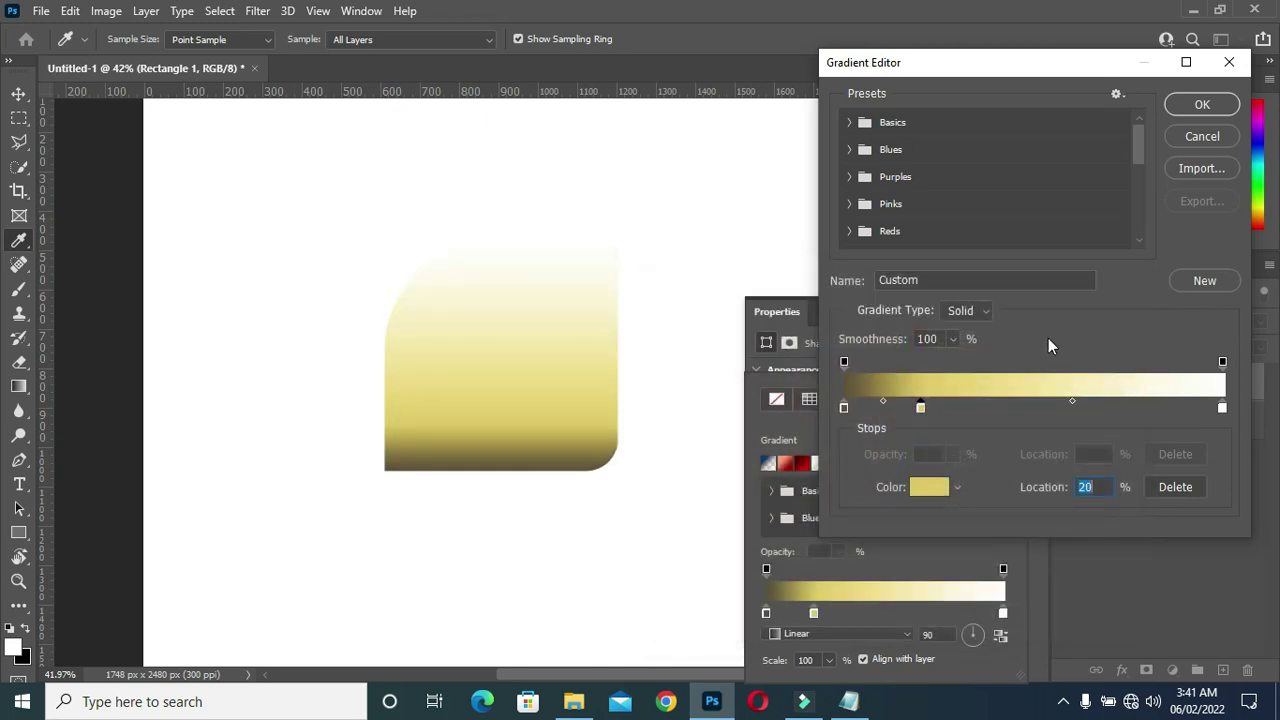
- Add a colour stop at 40% and copy the code EBCF6A from the notes for it
left_click(995, 408)
left_click(848, 701)
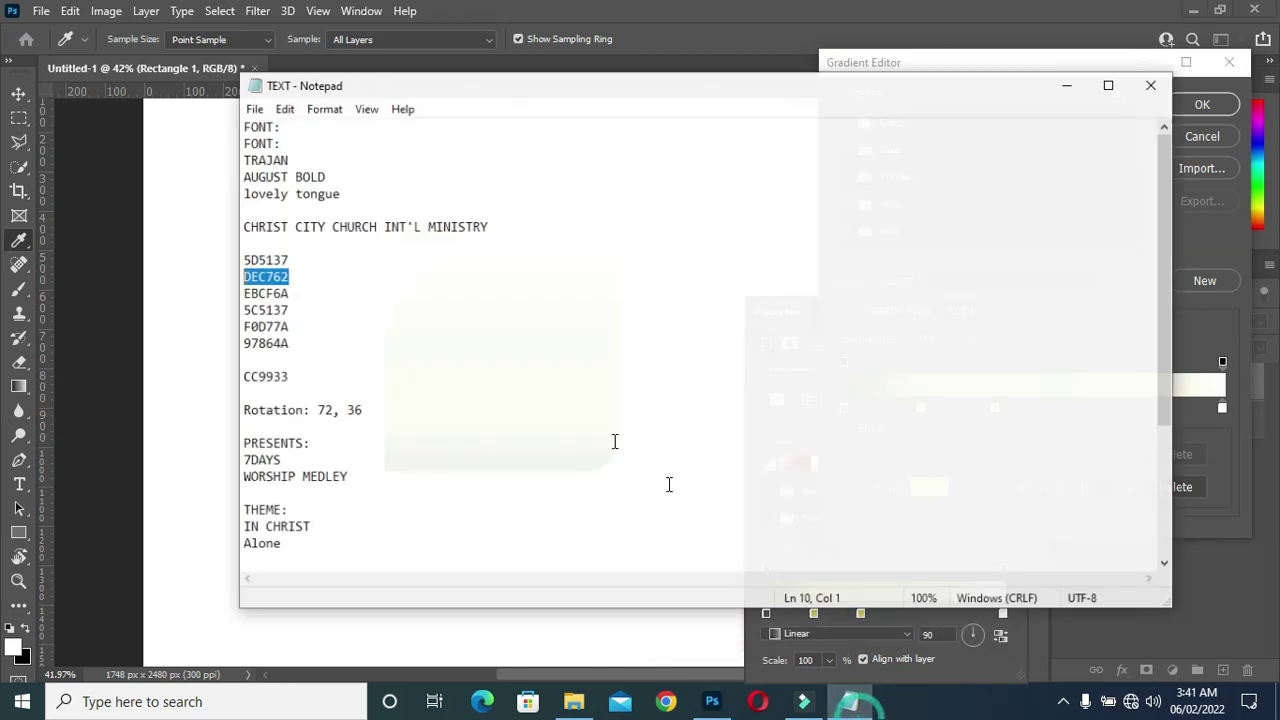
double_click(284, 286)
key("ctrl+c")
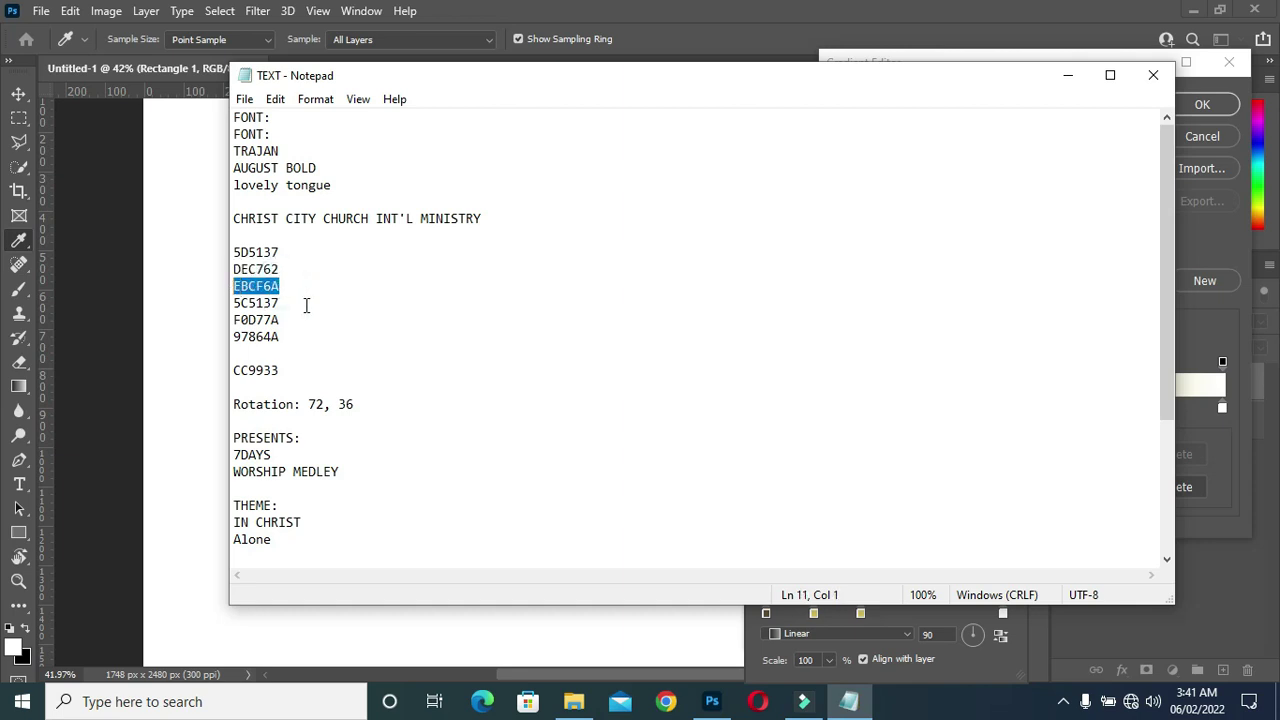
left_click(1050, 79)
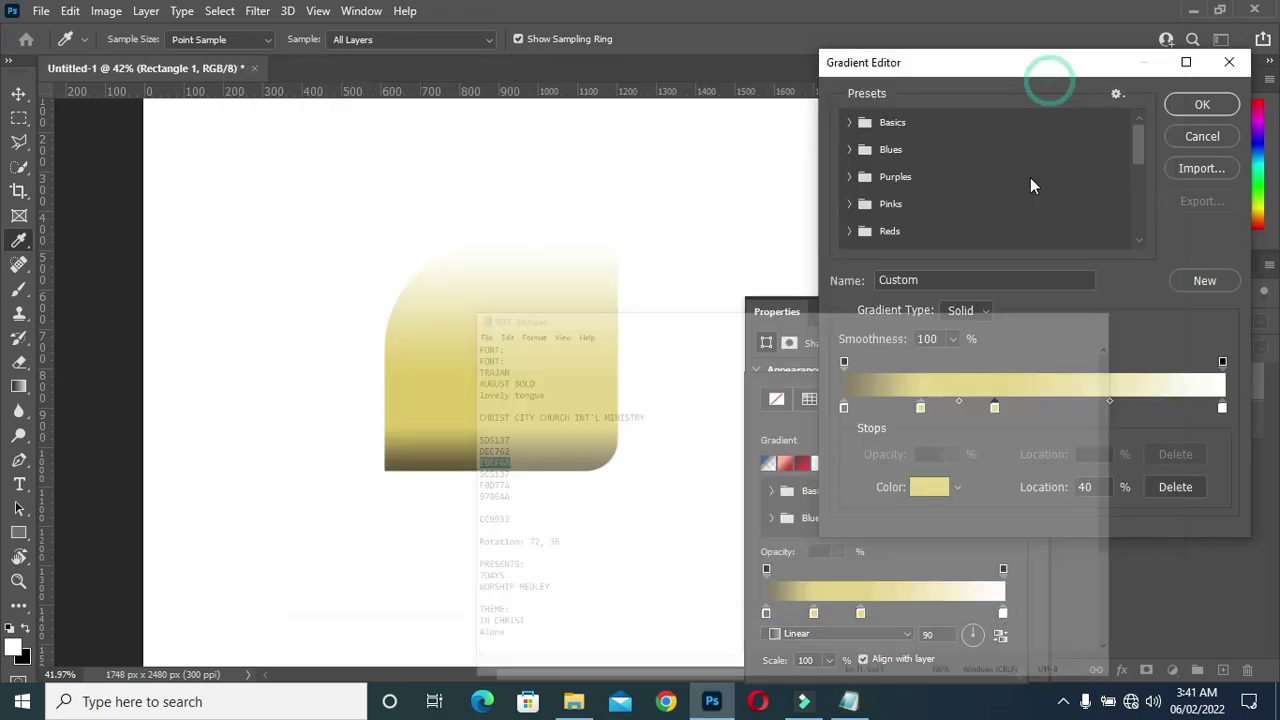
left_click(936, 487)
- Set the 40% stop to #EBCF6A and add a dark brown #5C5137 stop at 57%
key("ctrl+v")
left_click(1096, 314)
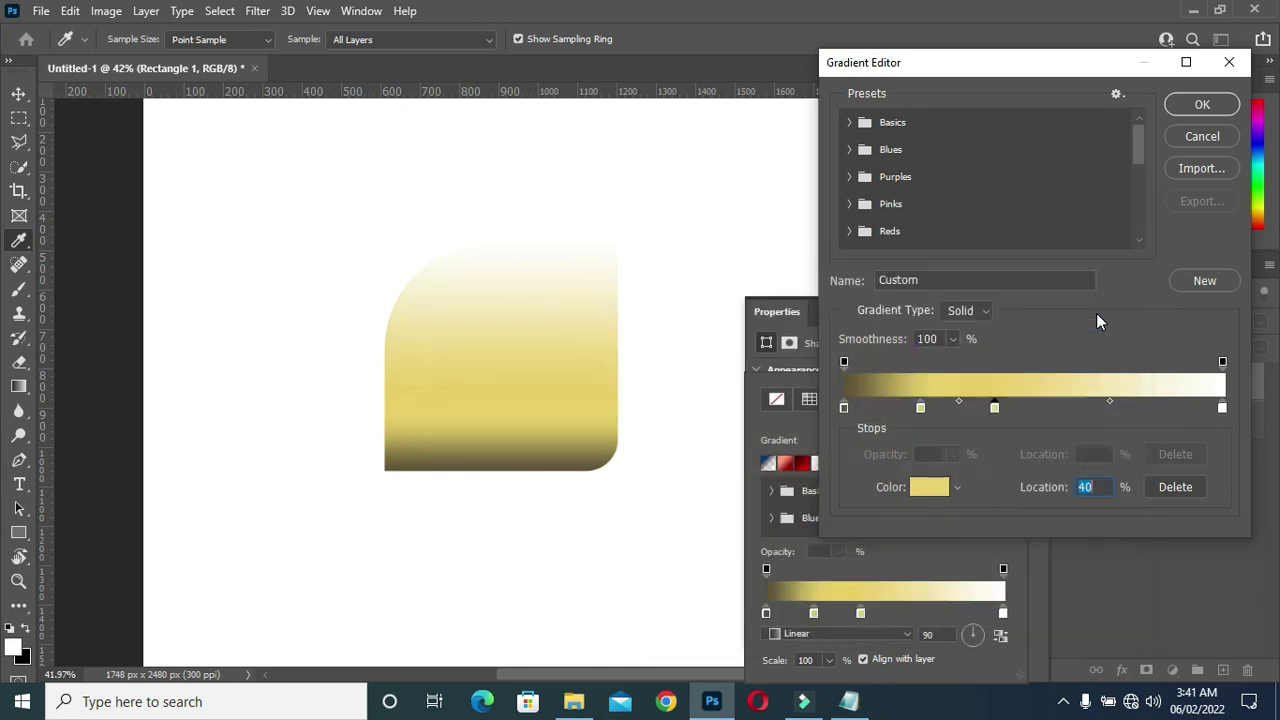
left_click(862, 706)
left_click_drag(289, 303, 234, 304)
key("ctrl+c")
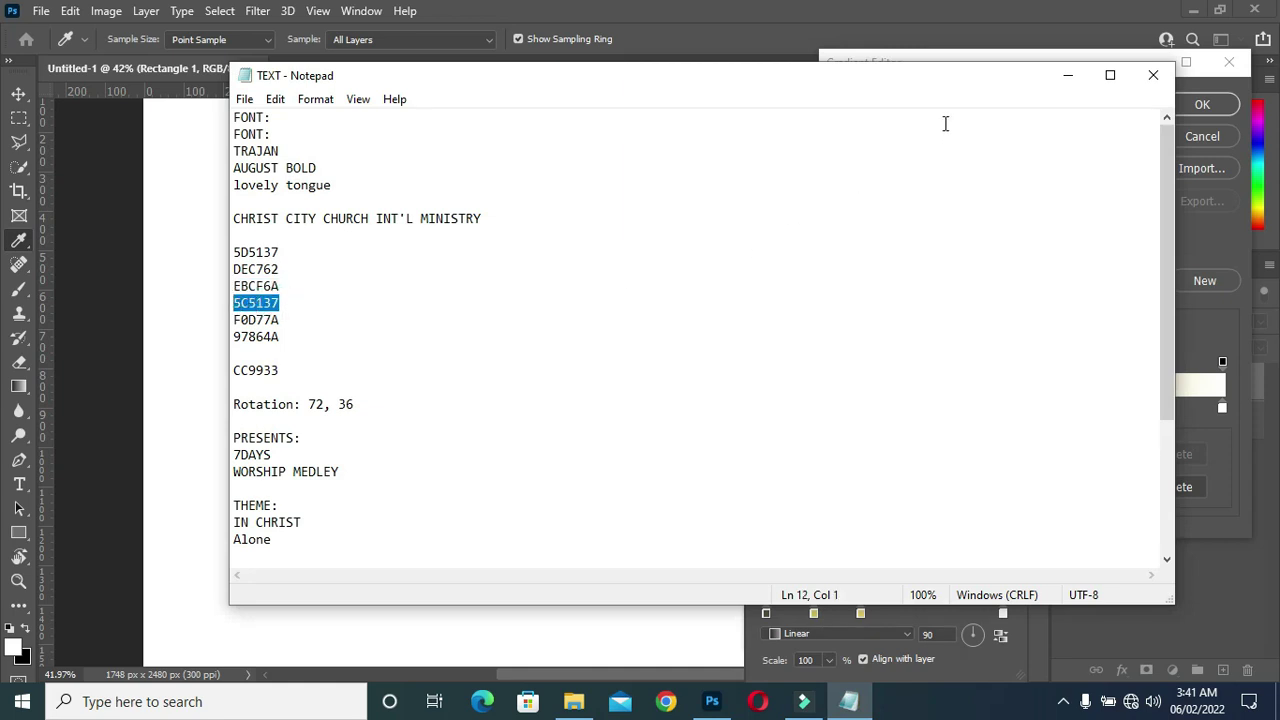
left_click(1068, 75)
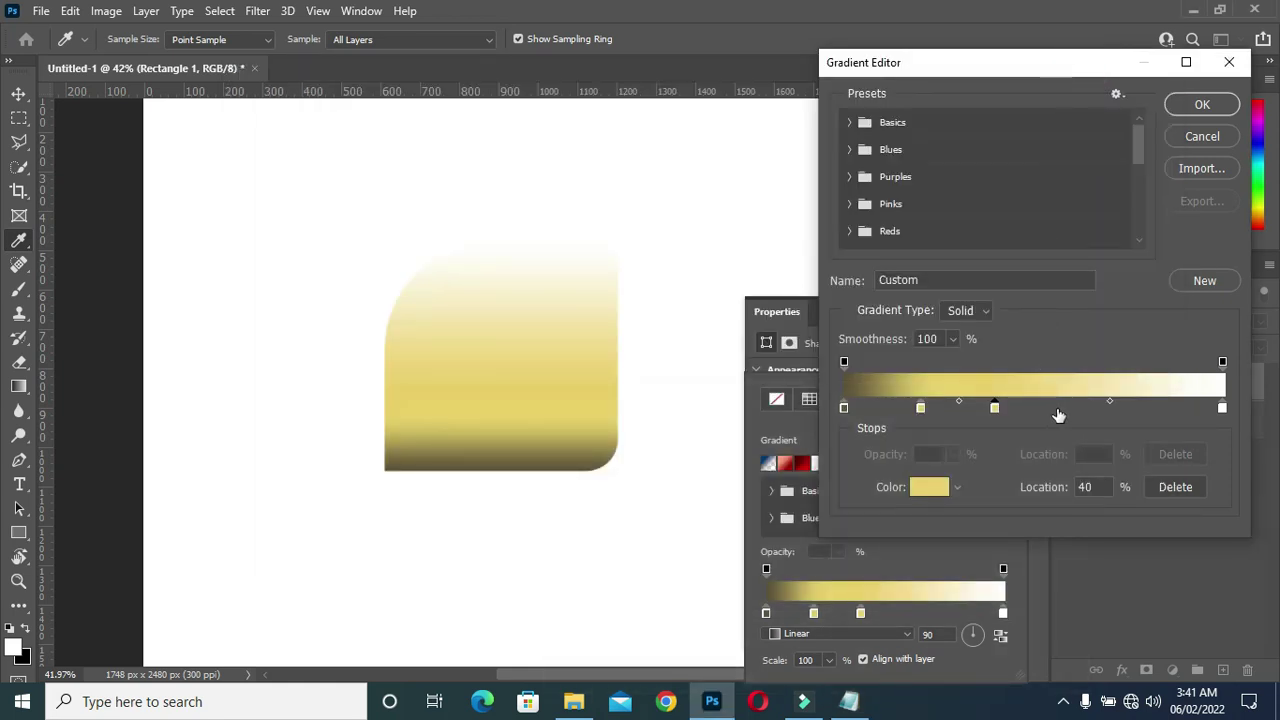
left_click(1061, 410)
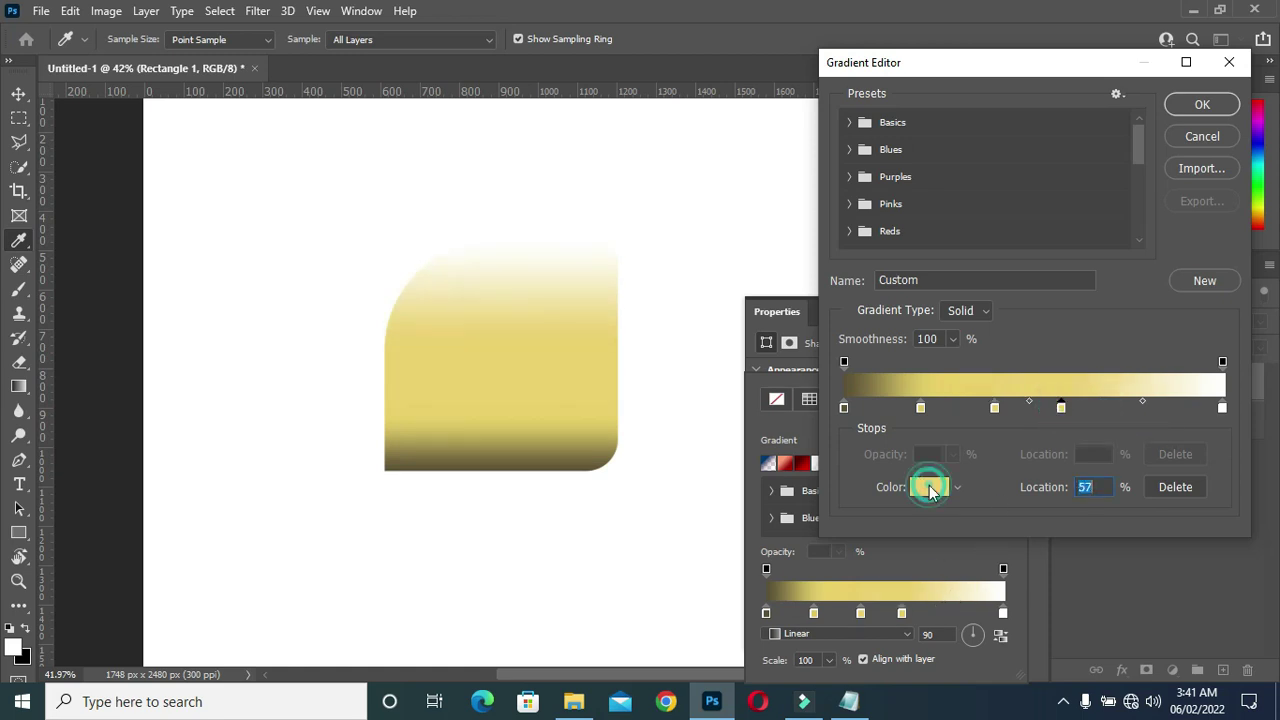
left_click(929, 487)
key("ctrl+v")
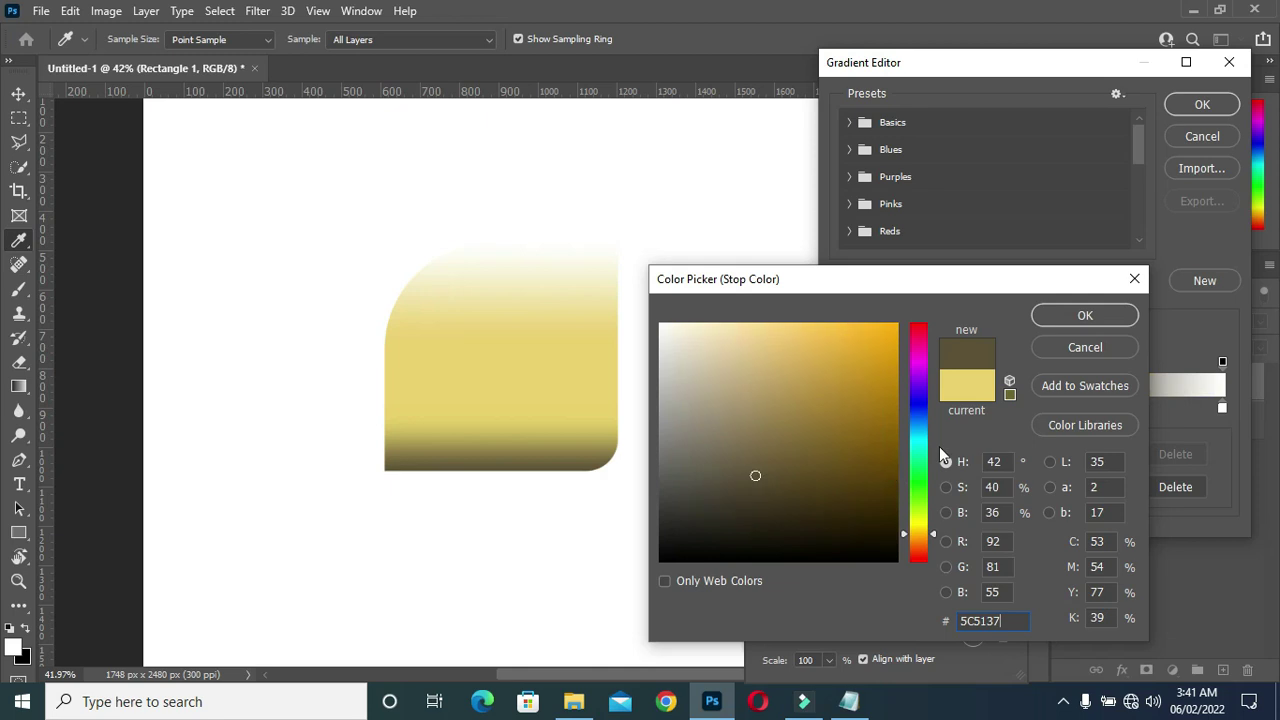
left_click(1108, 320)
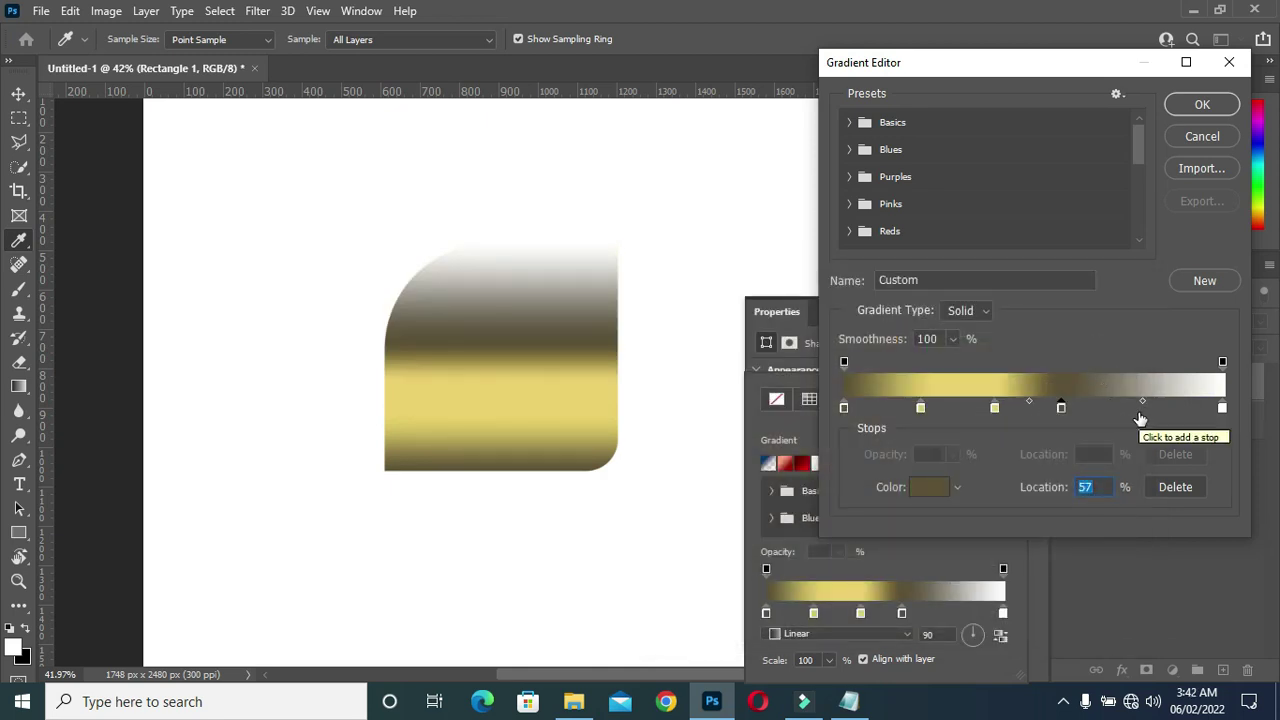
- Add a light gold #F0D77A stop and place it at 80%
left_click(1133, 408)
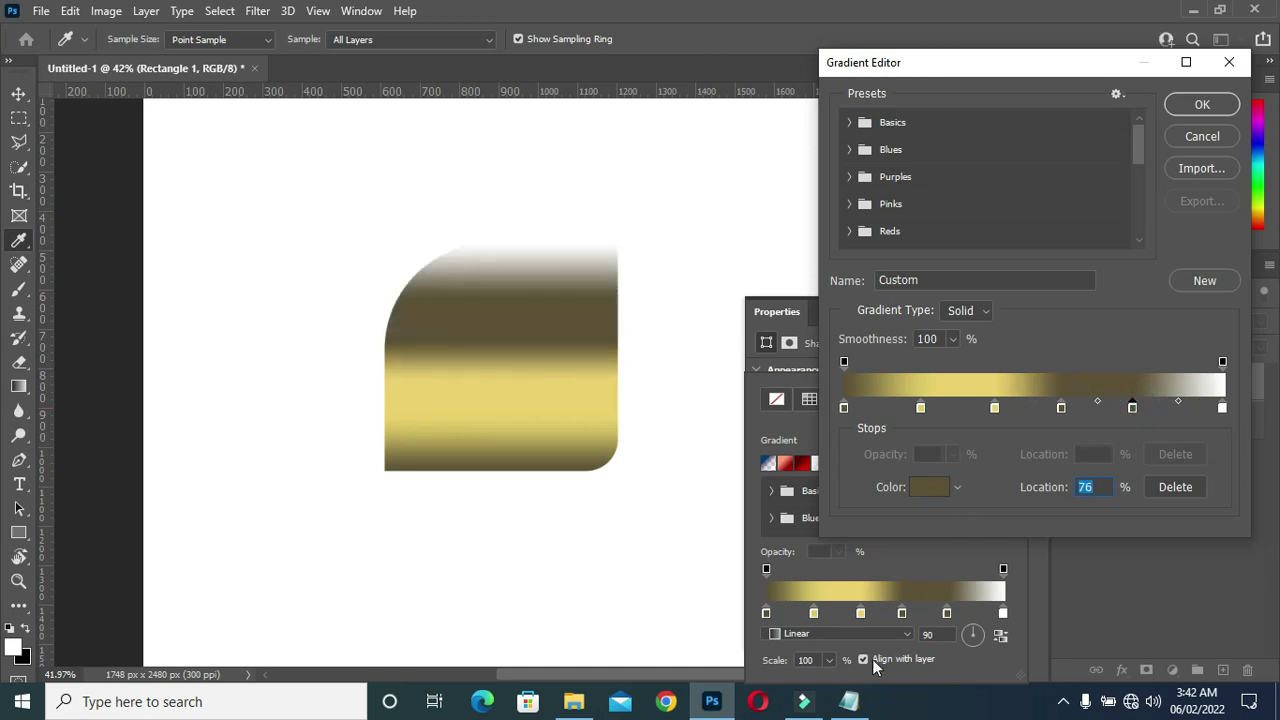
left_click(848, 701)
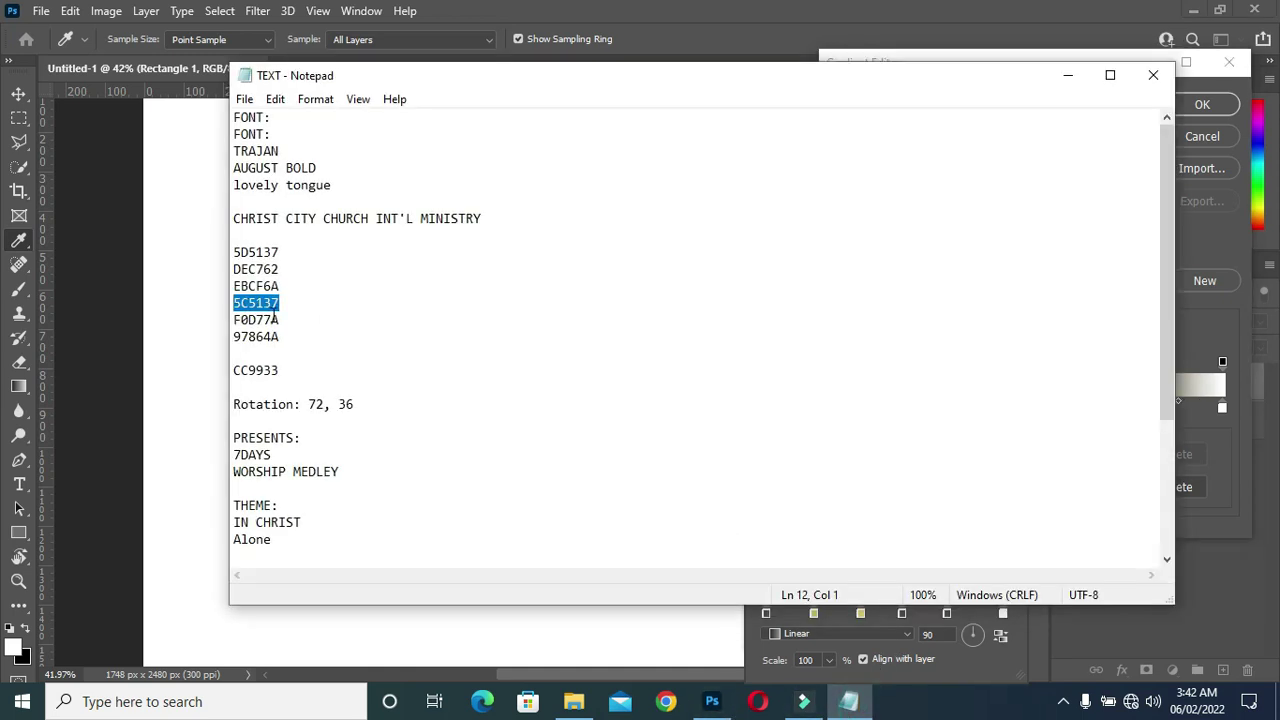
mouse_move(233, 337)
left_mouse_down()
mouse_move(268, 304)
mouse_move(234, 320)
left_mouse_up()
left_click(1067, 75)
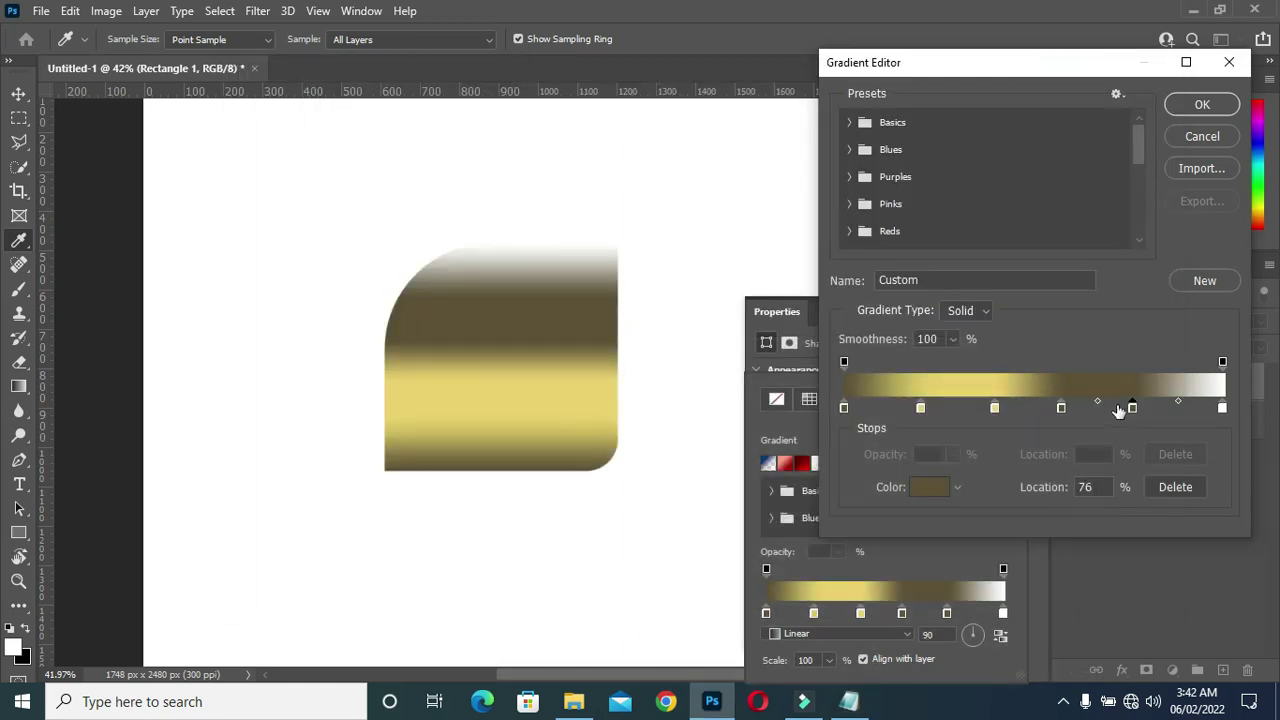
left_click(925, 488)
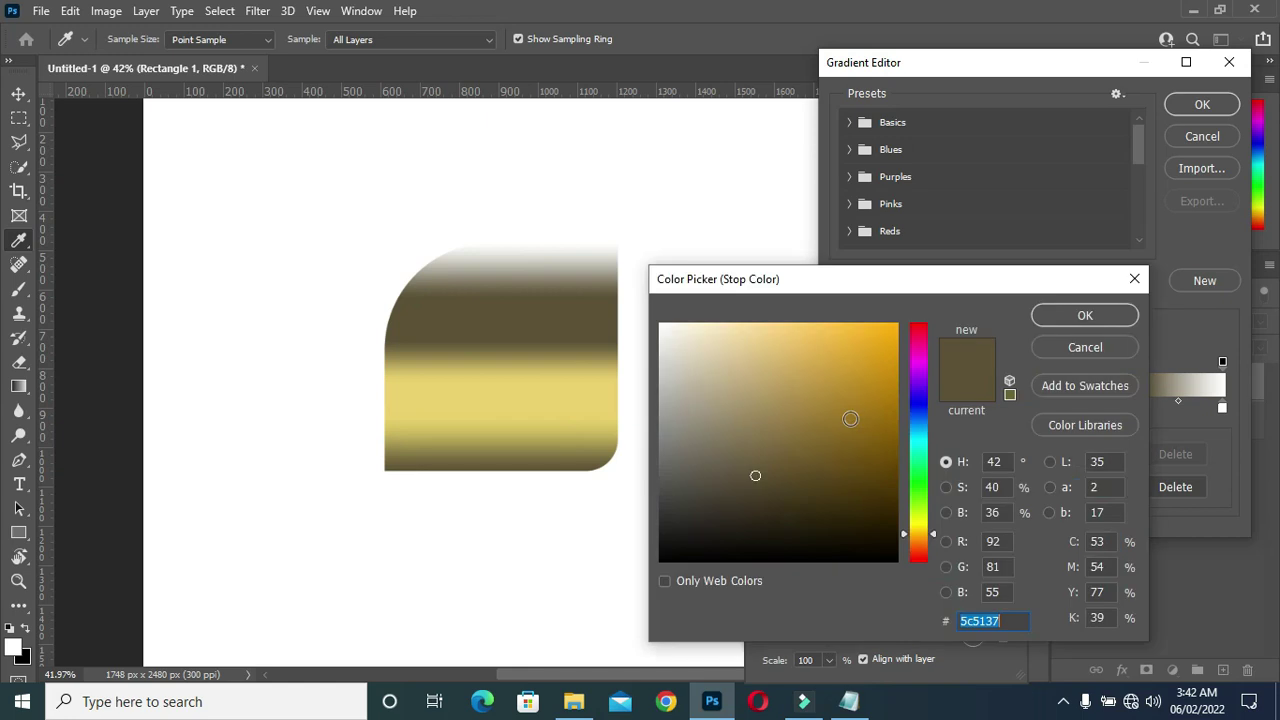
type("F0D77A")
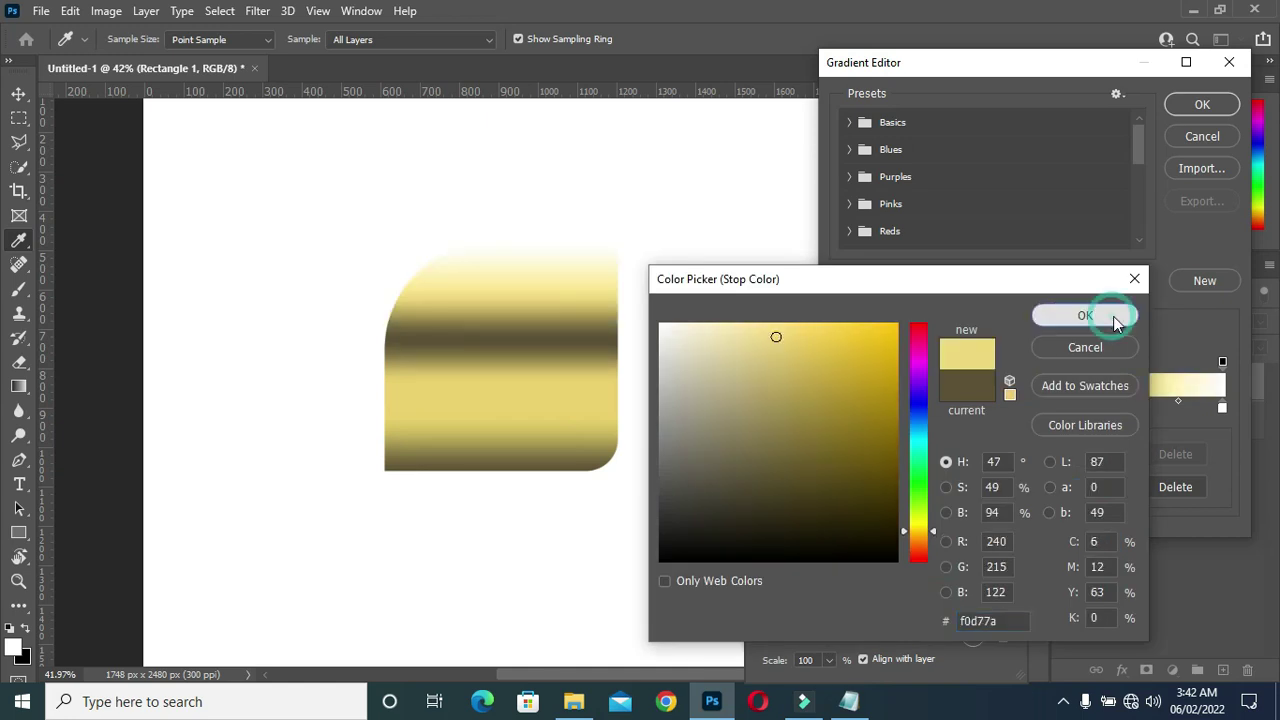
left_click(1110, 316)
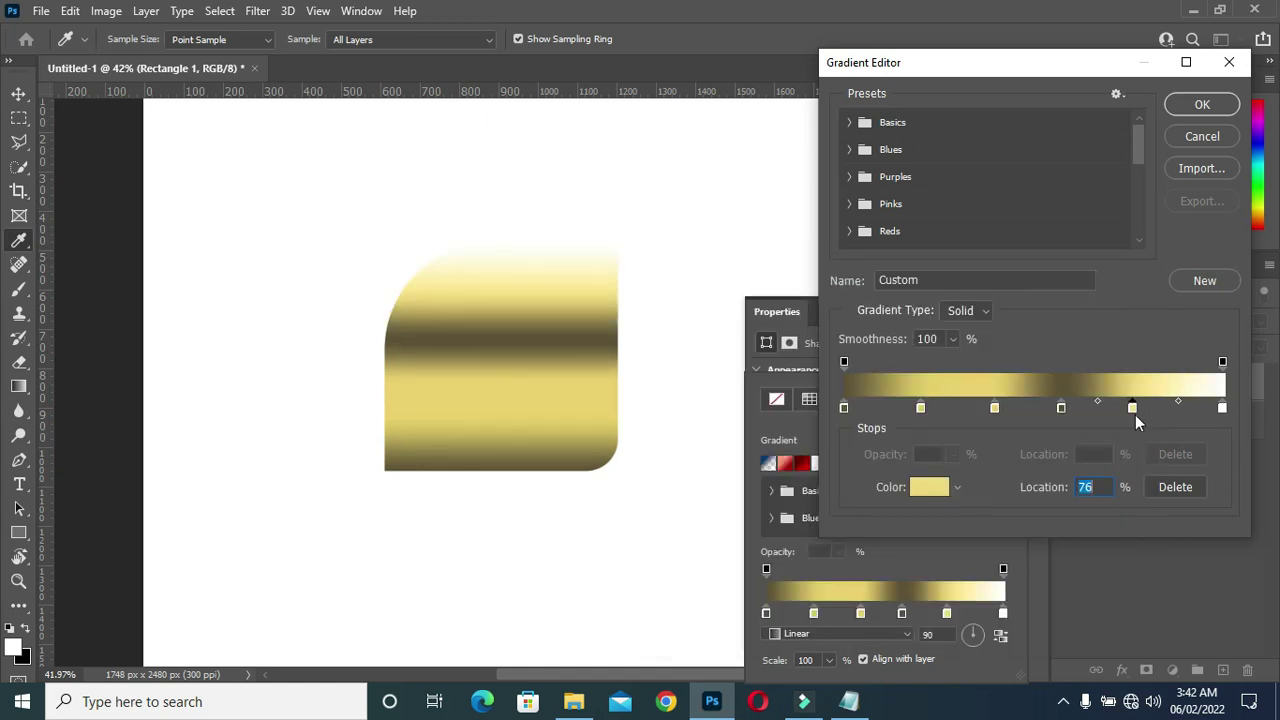
left_click_drag(1133, 408, 1148, 406)
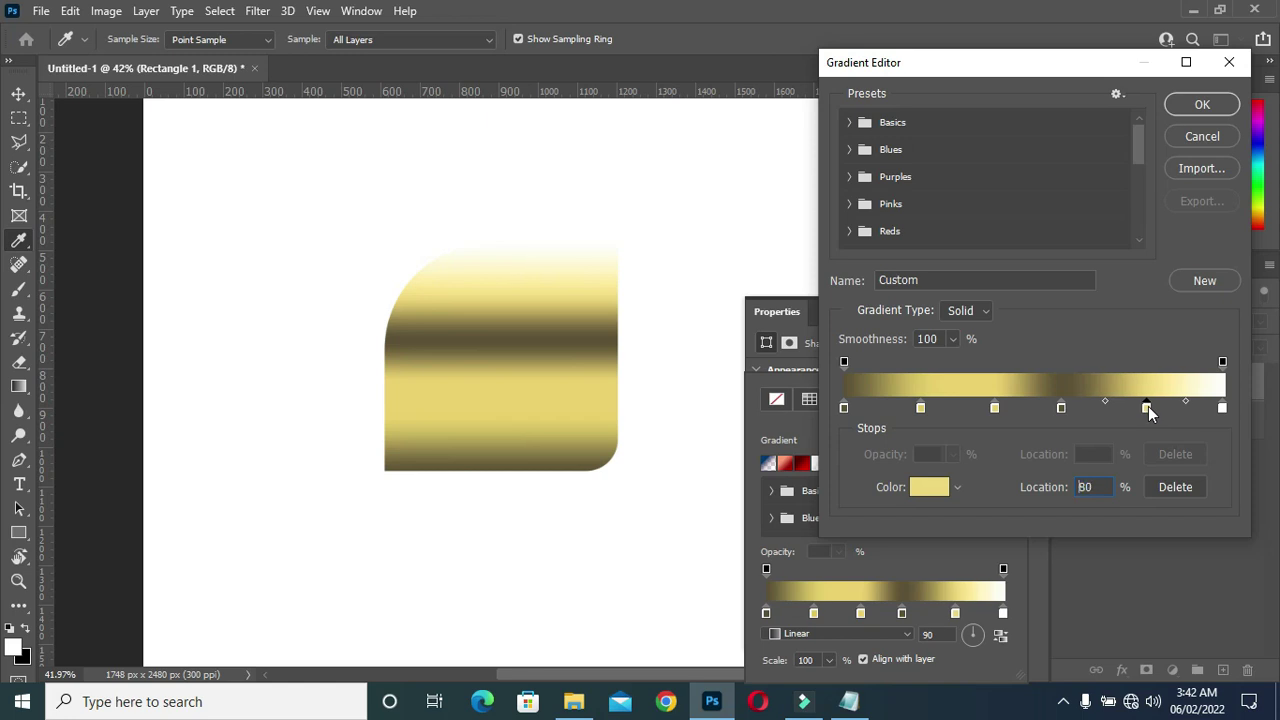
- Nudge the dark brown stop to 58%, select the white end stop, and copy code 97864A
left_click(1062, 408)
left_click_drag(1062, 408, 1065, 408)
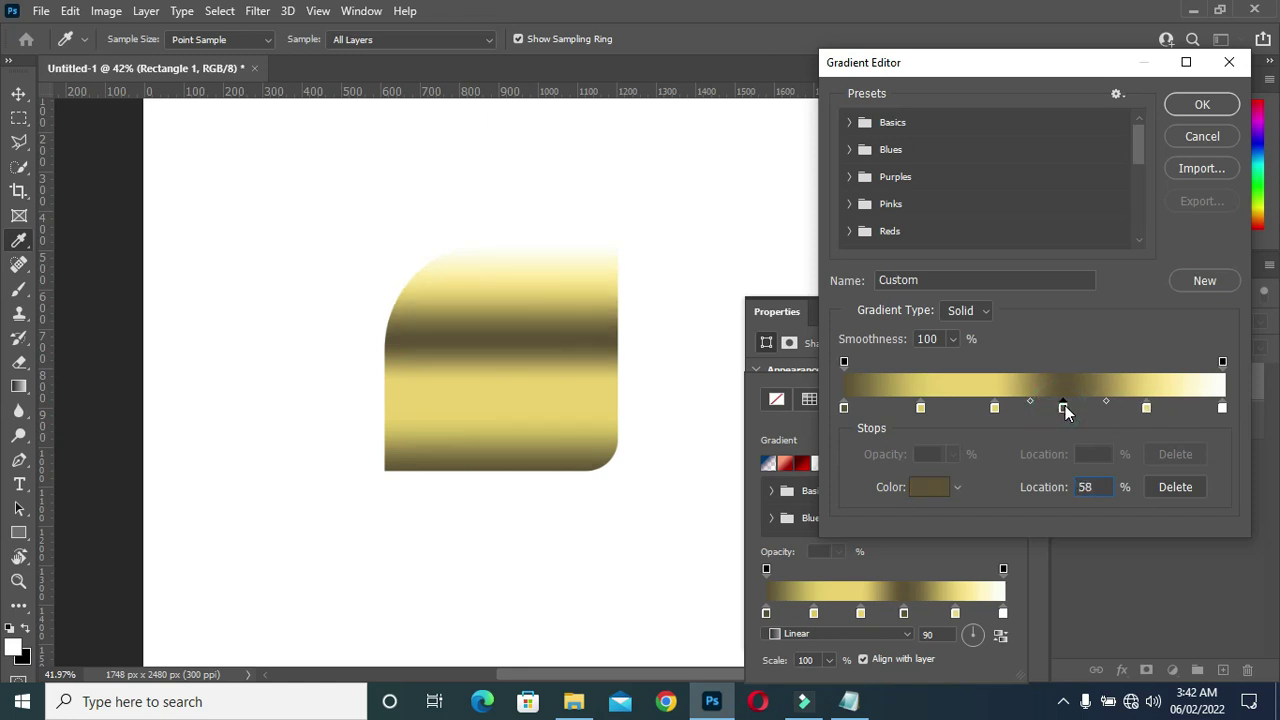
left_click(1220, 409)
mouse_move(848, 701)
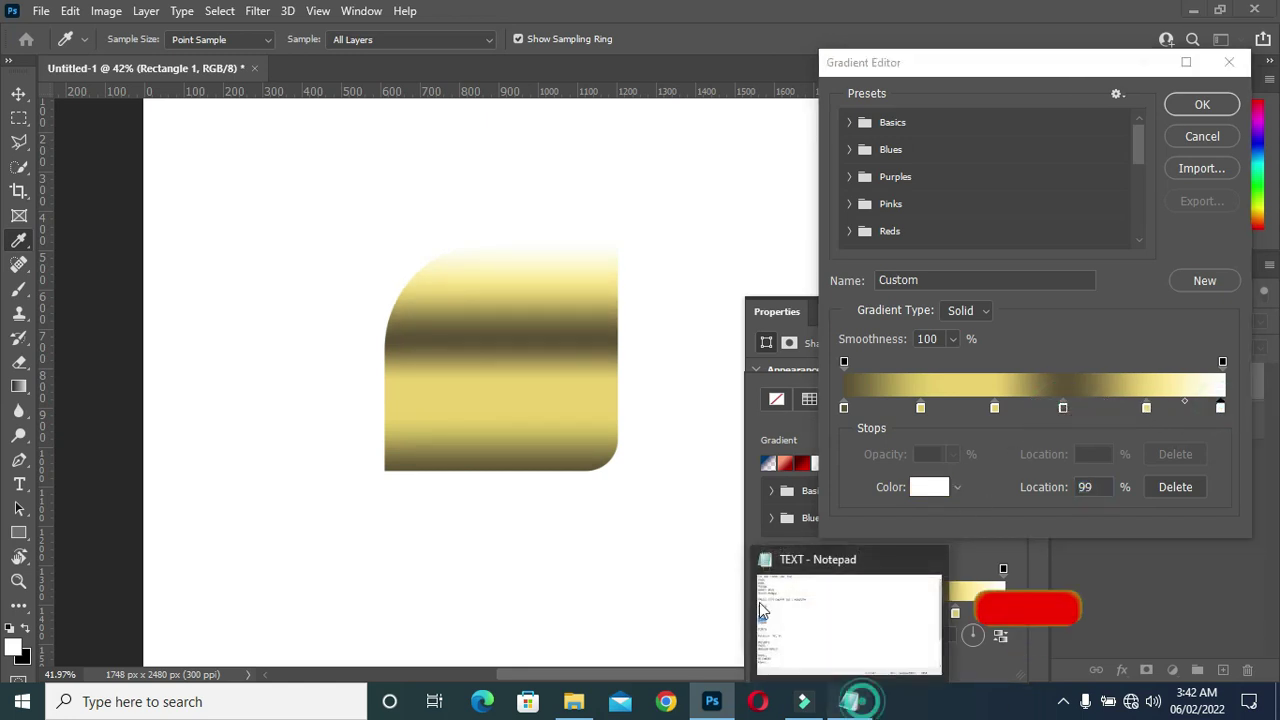
left_click(759, 610)
double_click(284, 336)
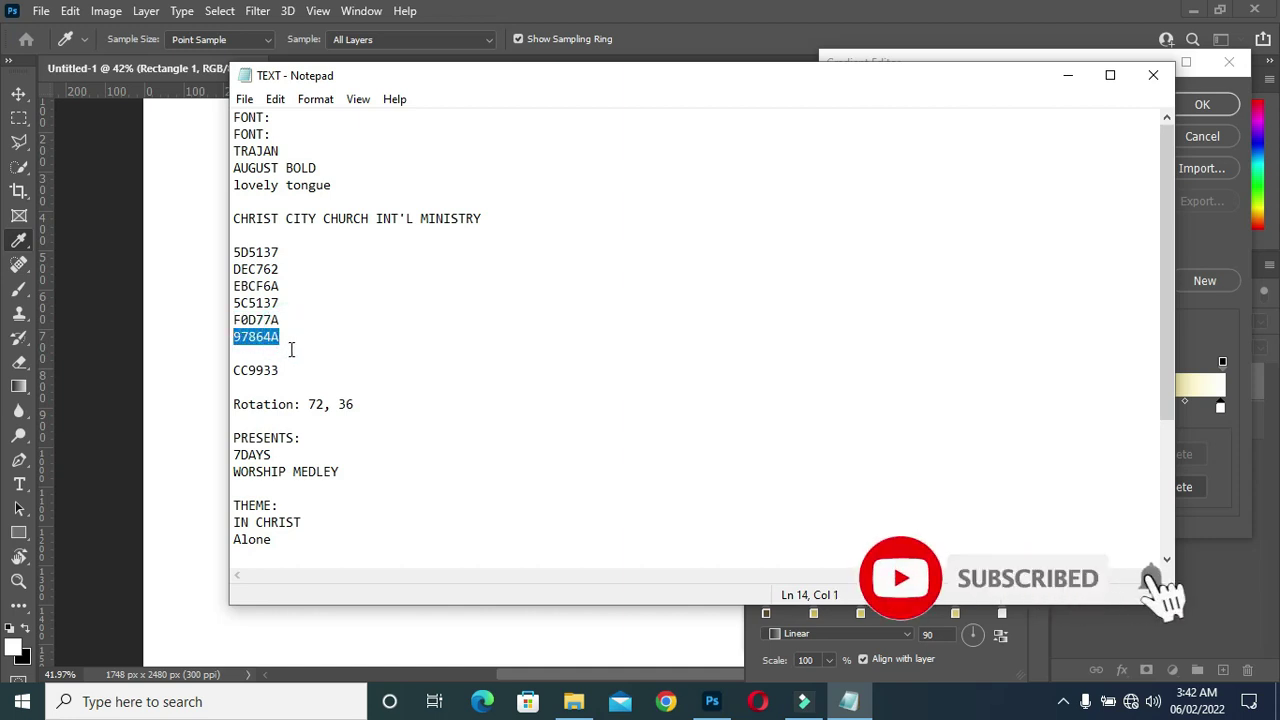
- Set the selected gradient stop to olive #97864A
left_click(291, 350)
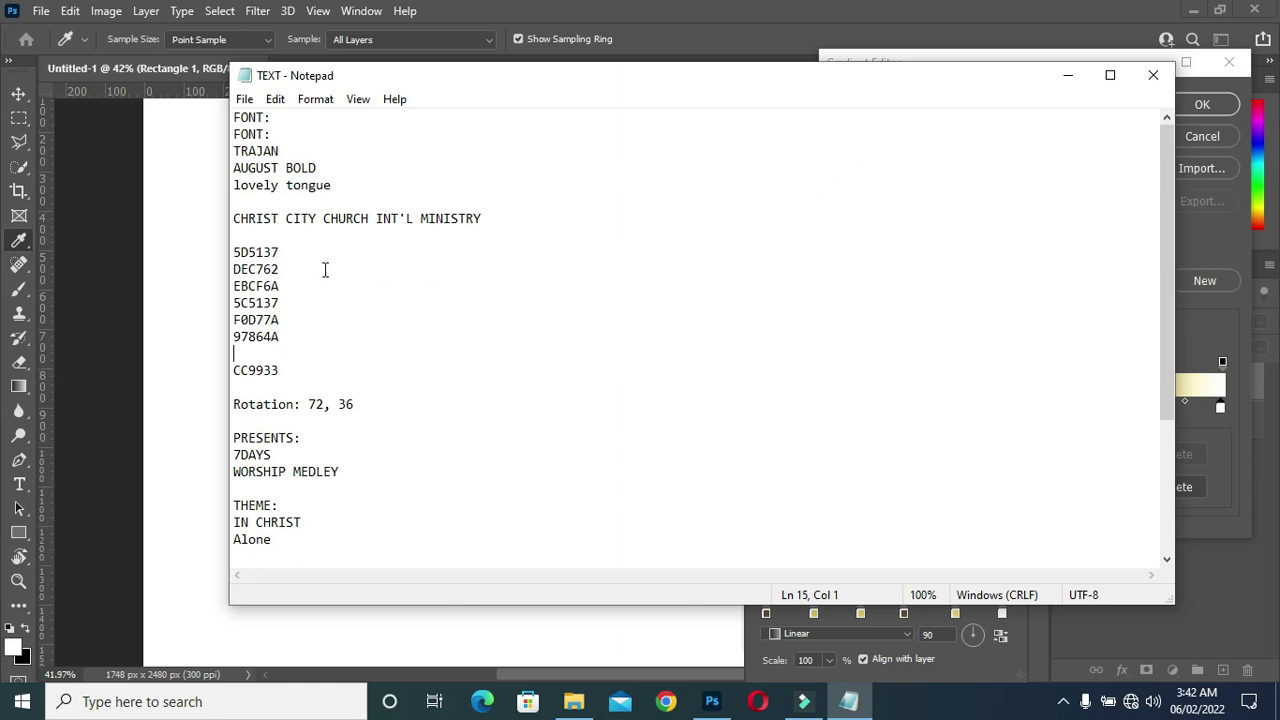
left_click_drag(290, 336, 232, 339)
key("ctrl+c")
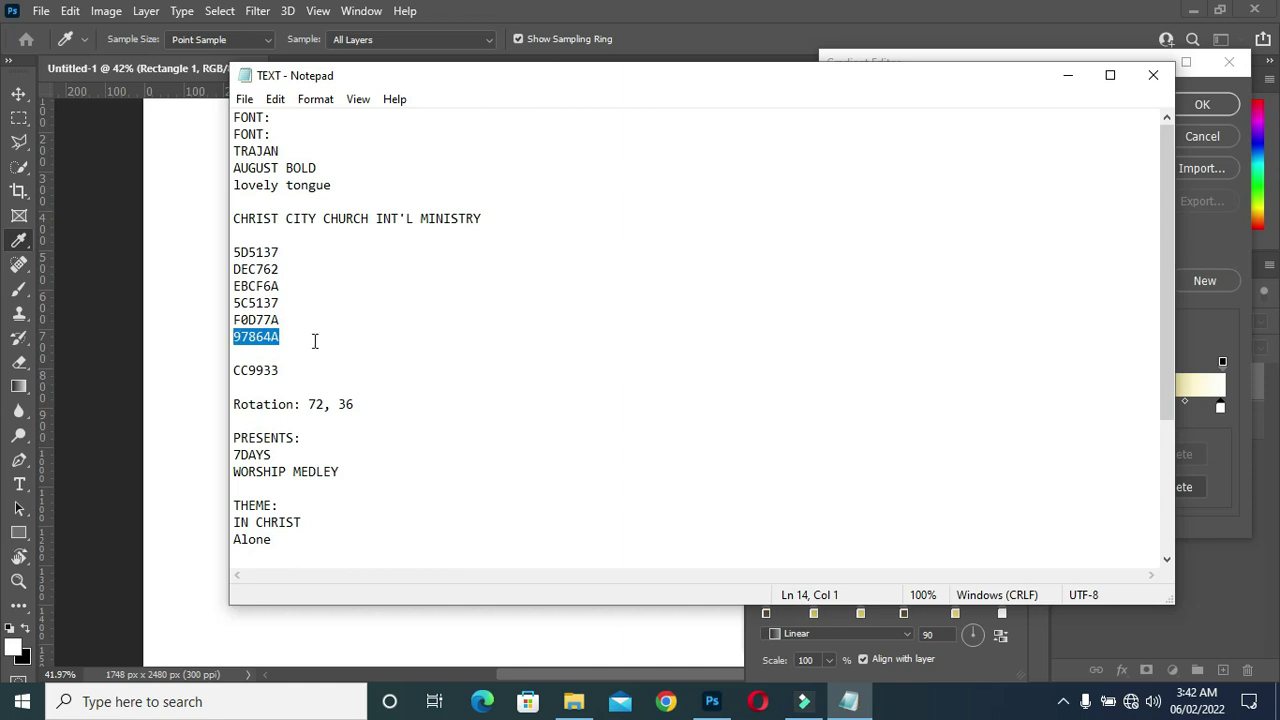
left_click(1060, 77)
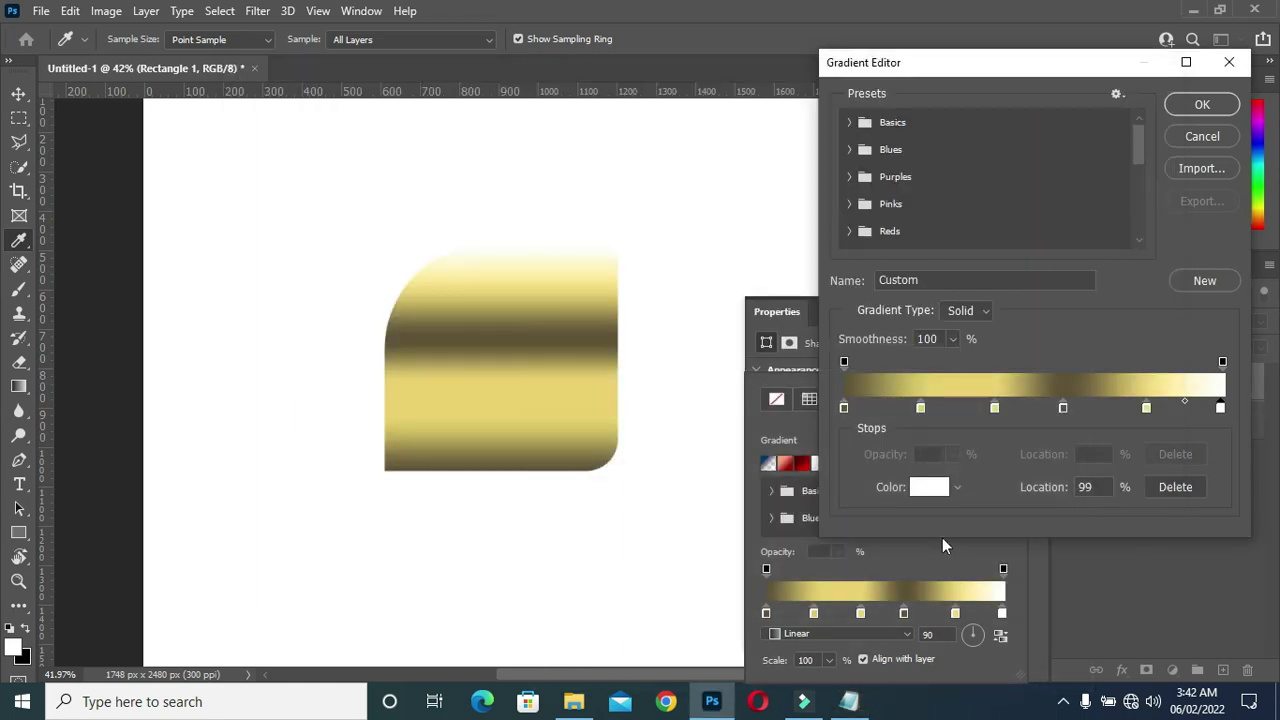
left_click(931, 487)
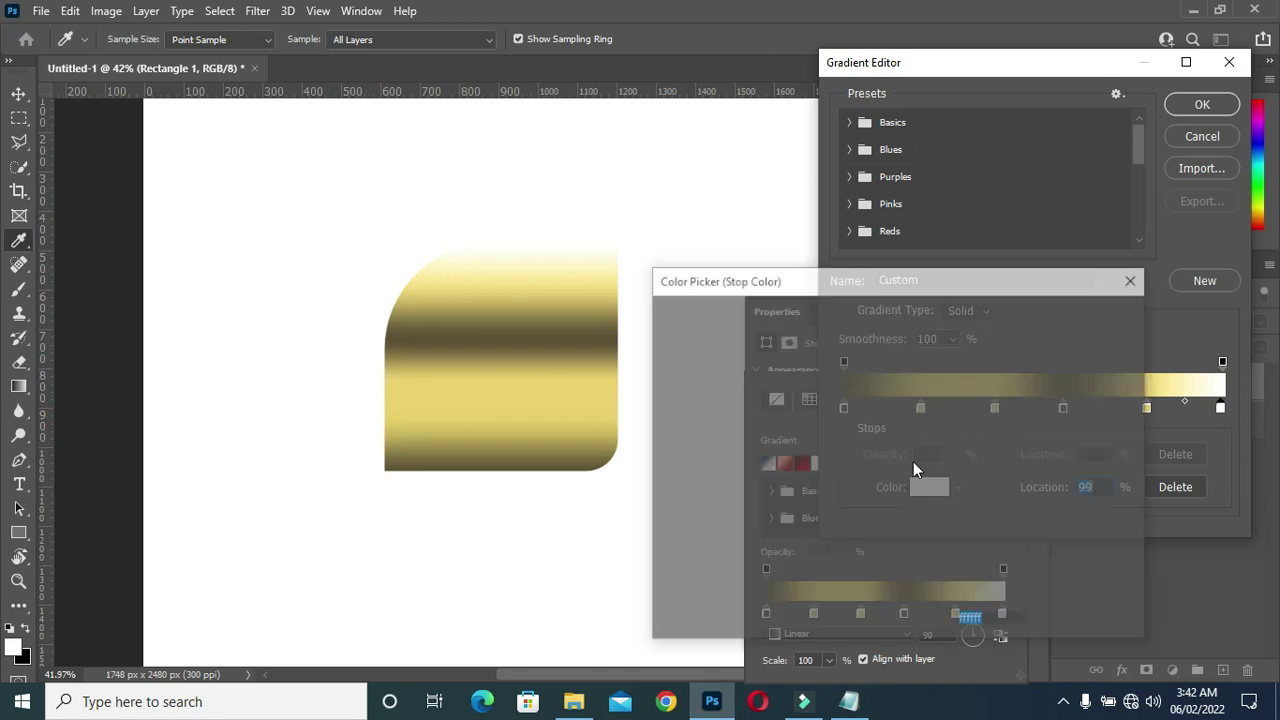
key("ctrl+v")
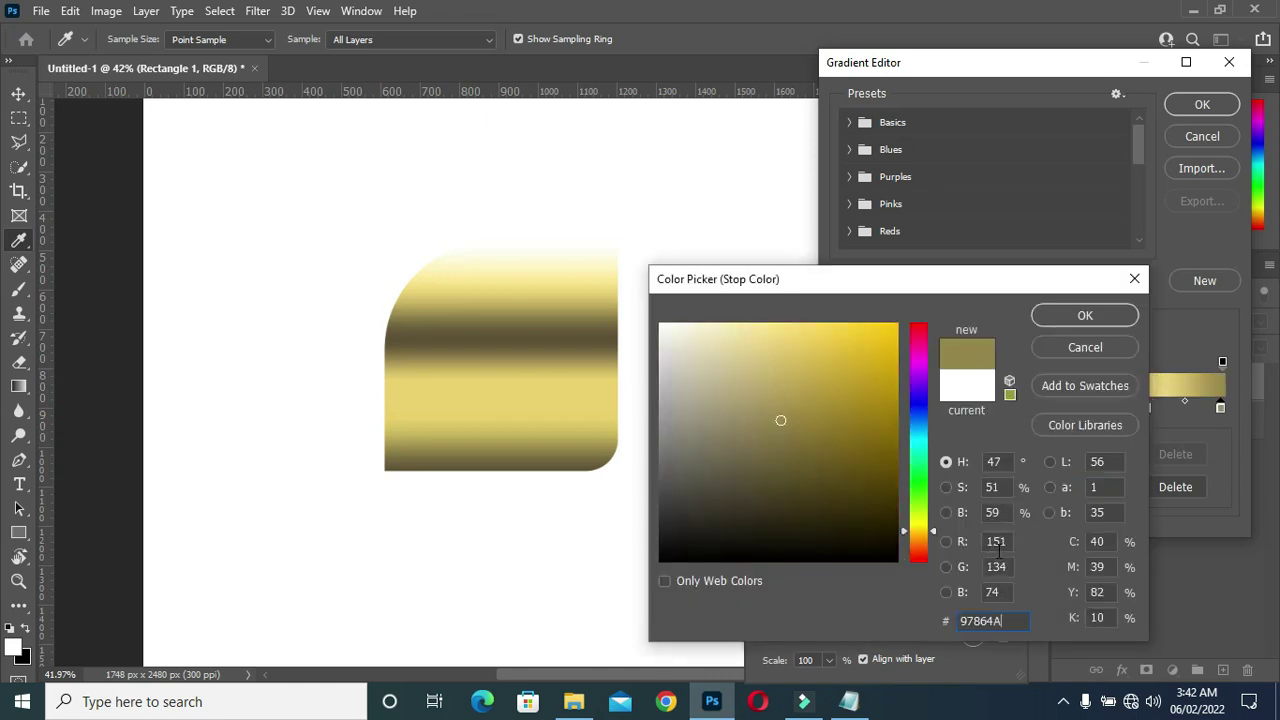
left_click(1099, 318)
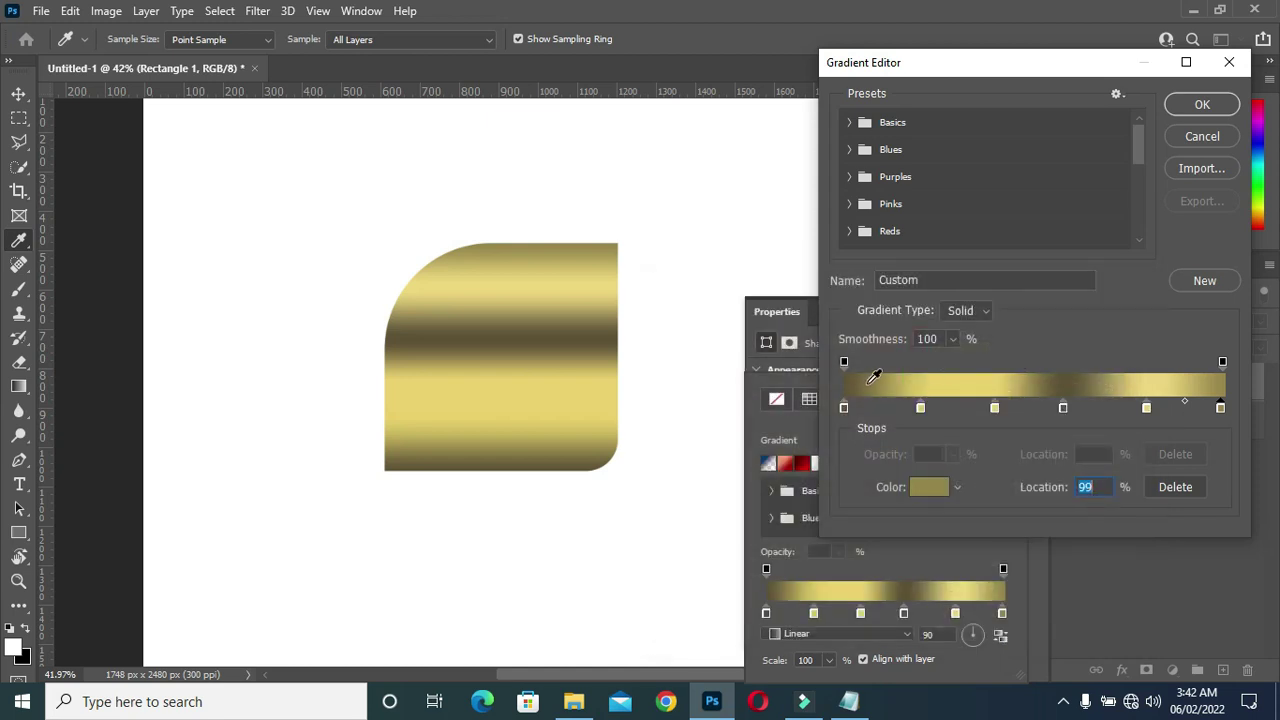
- Move stops to 37%, 56% and 77%, save the gradient as a new preset, and apply it
left_click(993, 410)
left_click_drag(993, 409, 987, 408)
left_click_drag(1064, 407, 1056, 407)
left_click_drag(1146, 406, 1137, 408)
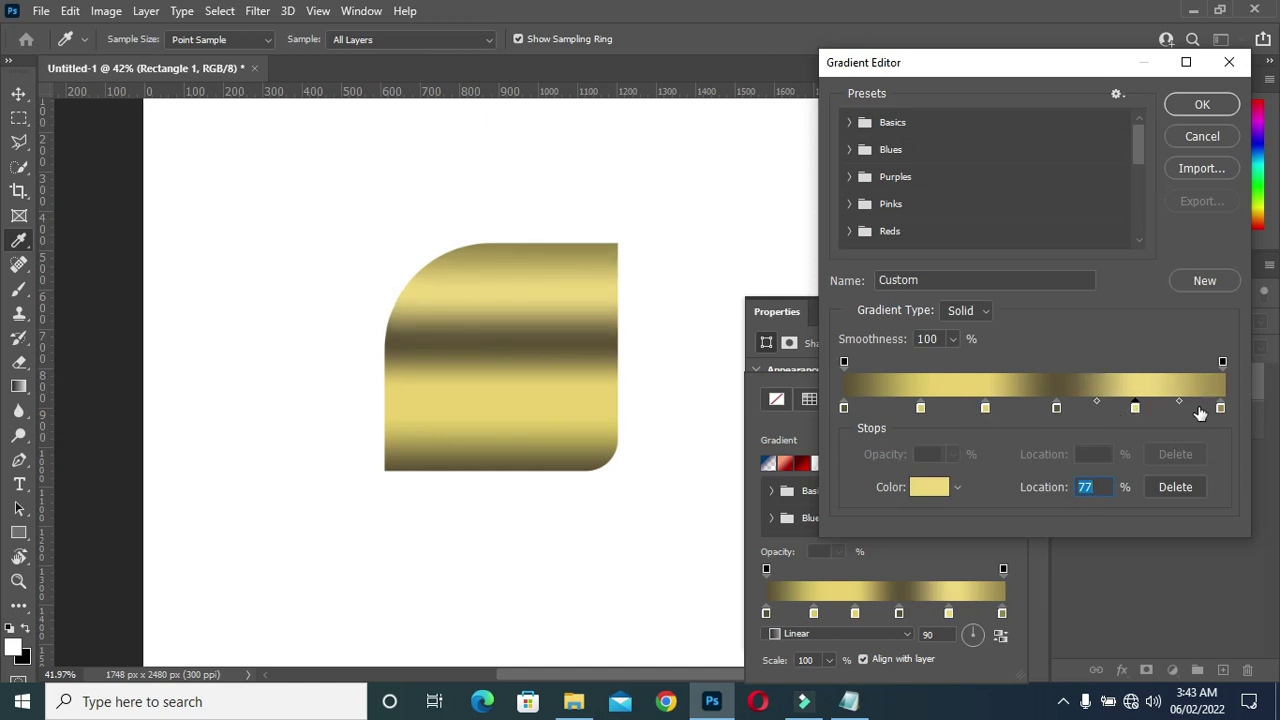
left_click(1189, 280)
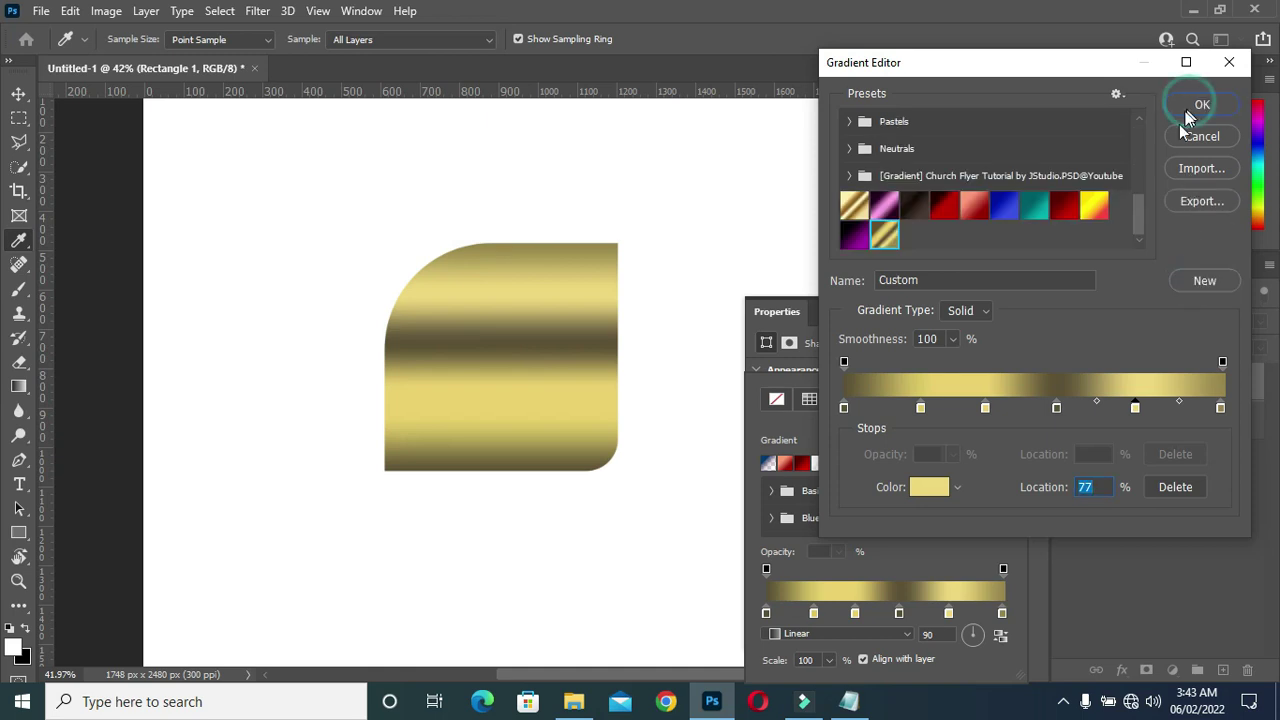
left_click(1195, 106)
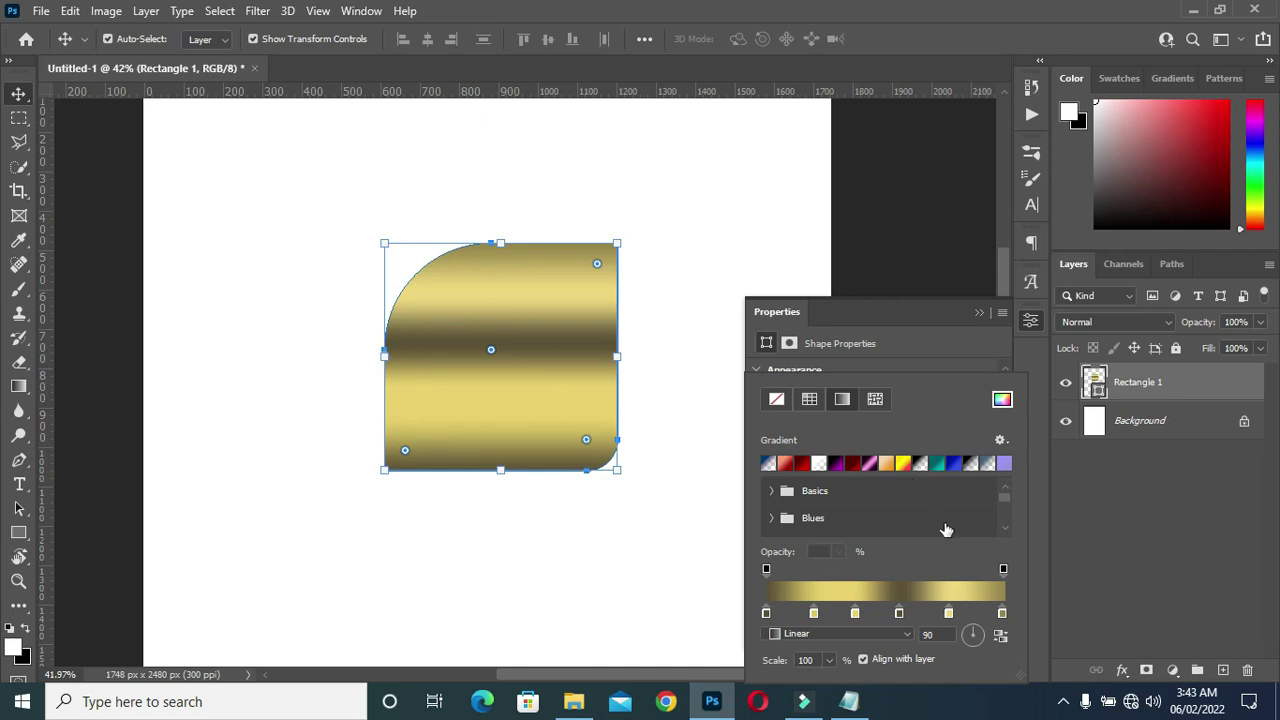
- Rotate Rectangle 1's gold gradient fill angle to -15°
left_click(966, 634)
left_click(968, 634)
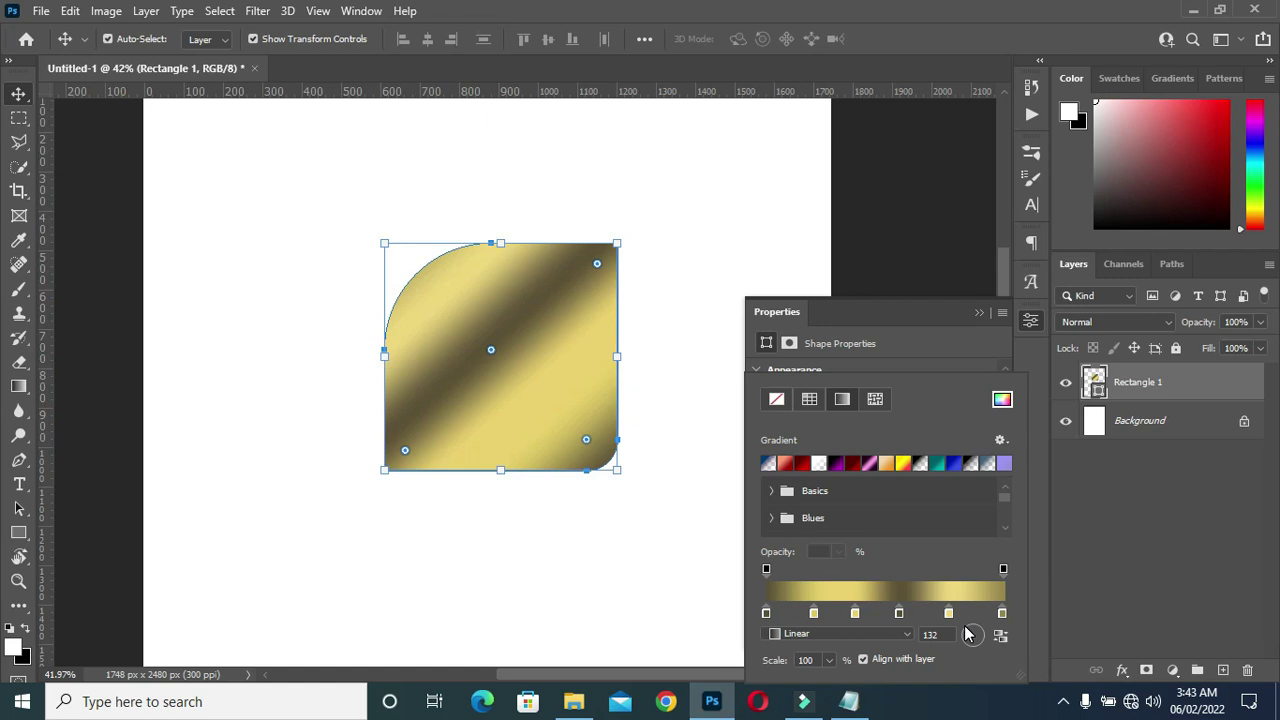
left_click(978, 624)
left_click(984, 632)
left_click(985, 634)
left_click(980, 639)
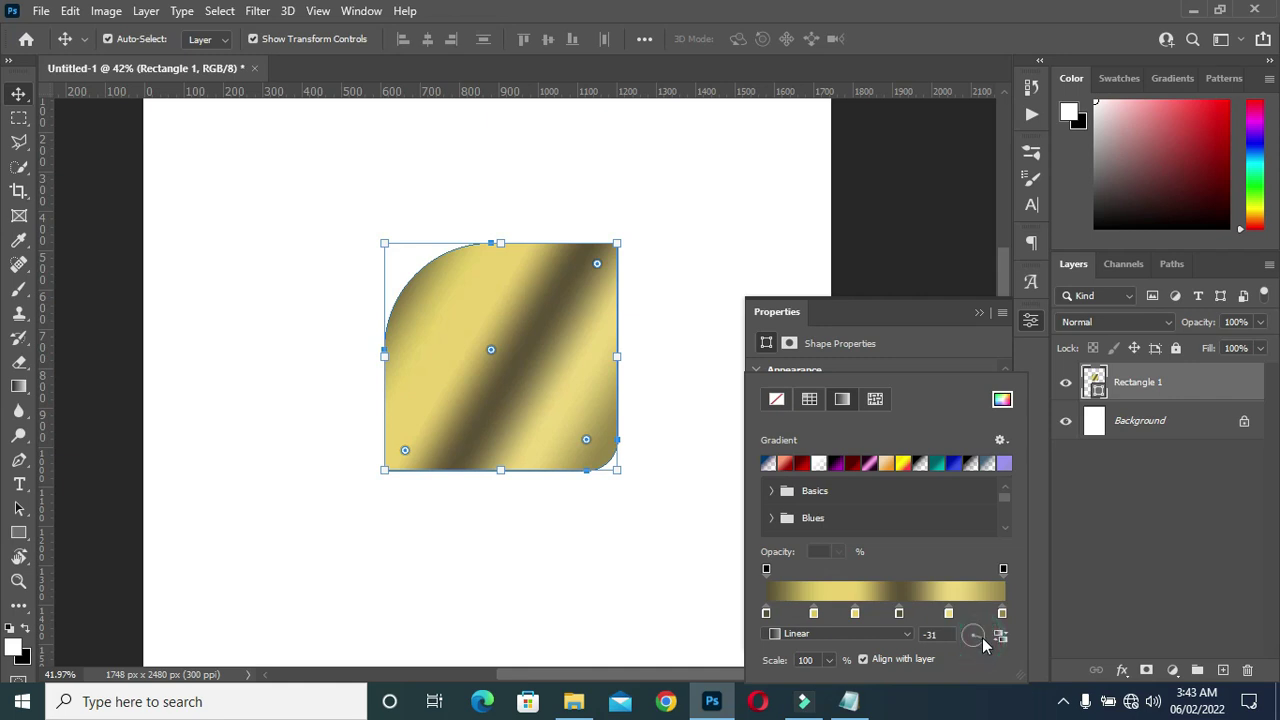
left_click(982, 637)
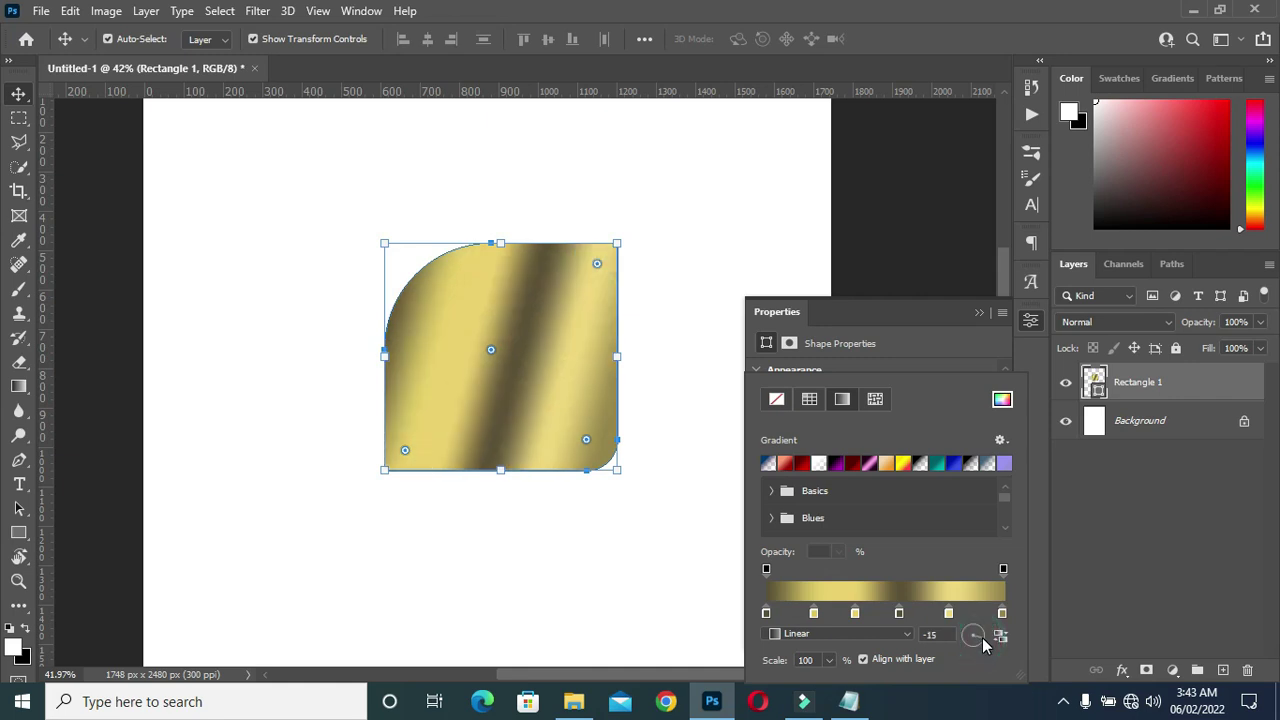
left_click(978, 314)
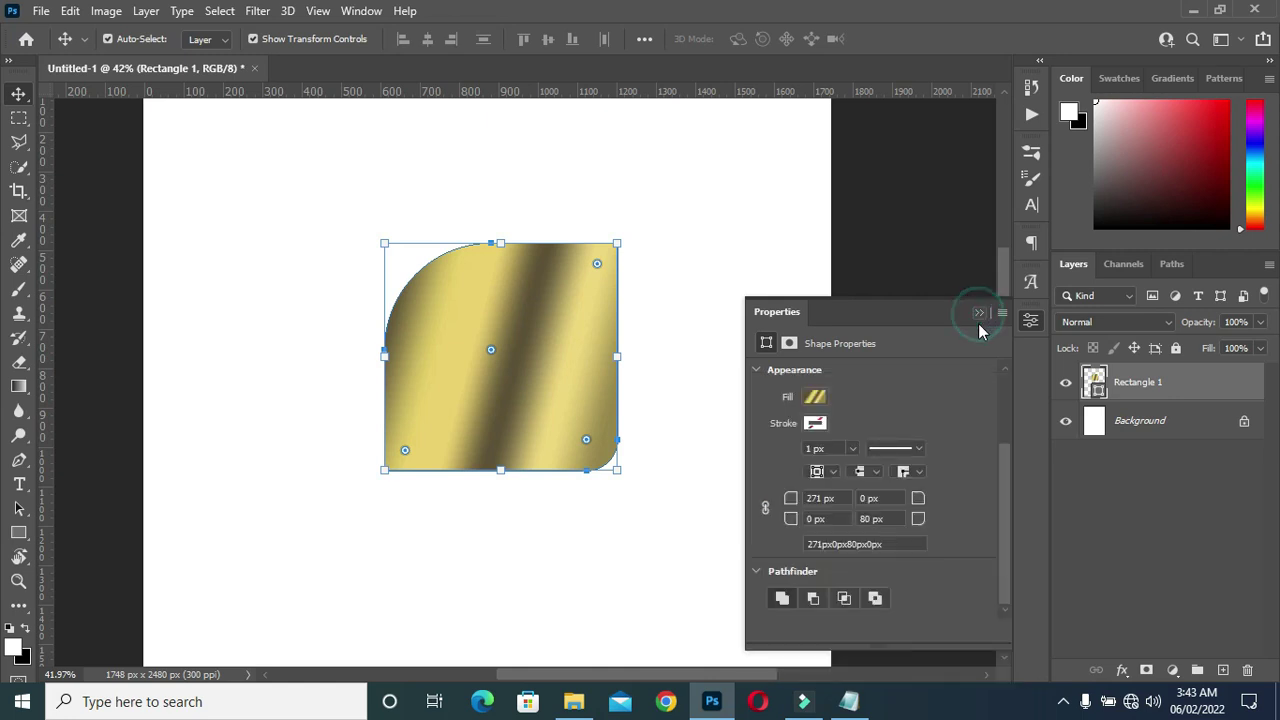
- Duplicate Rectangle 1 and scale the copy down to 95.51%
left_click_drag(1204, 381, 1220, 670)
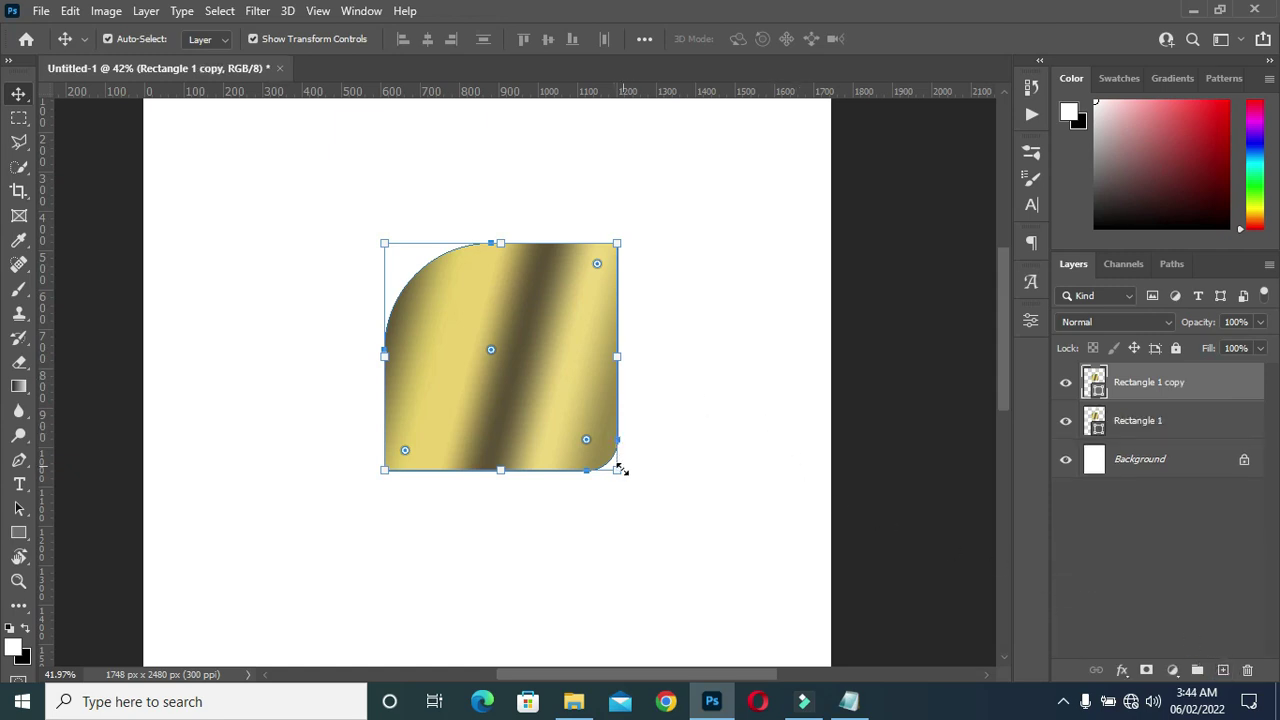
left_click_drag(617, 472, 611, 471)
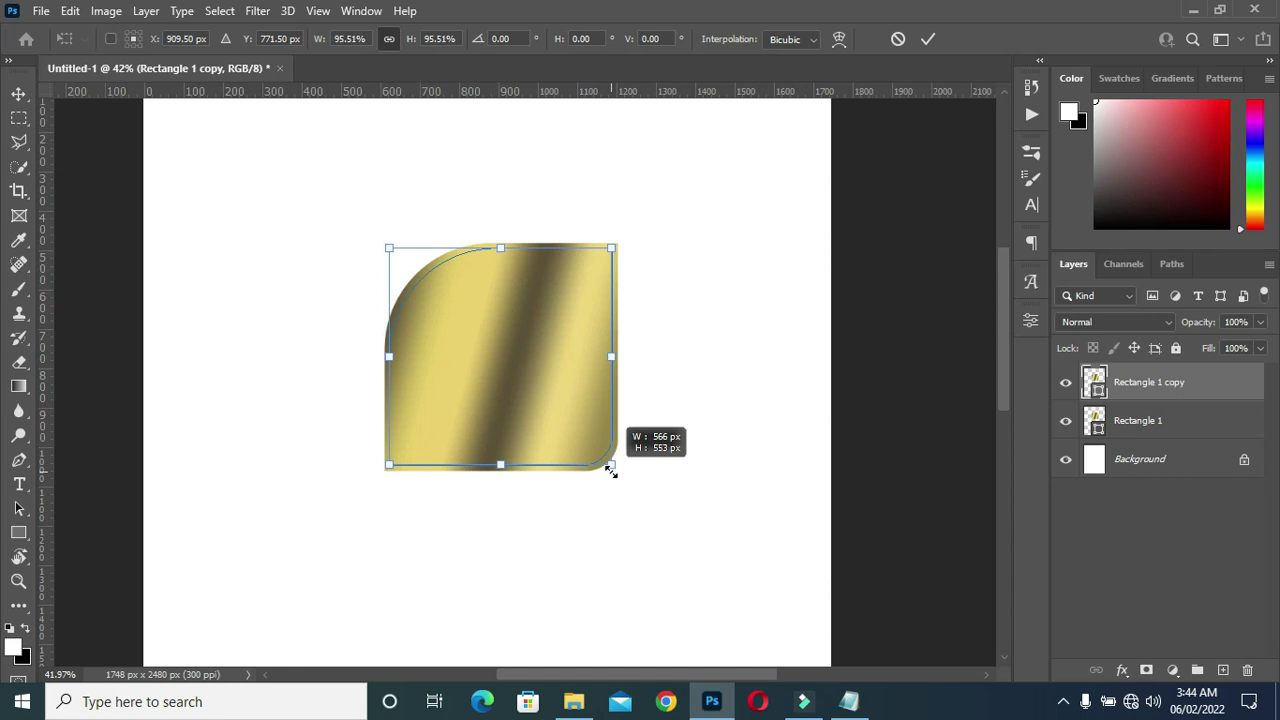
left_click_drag(611, 471, 611, 471)
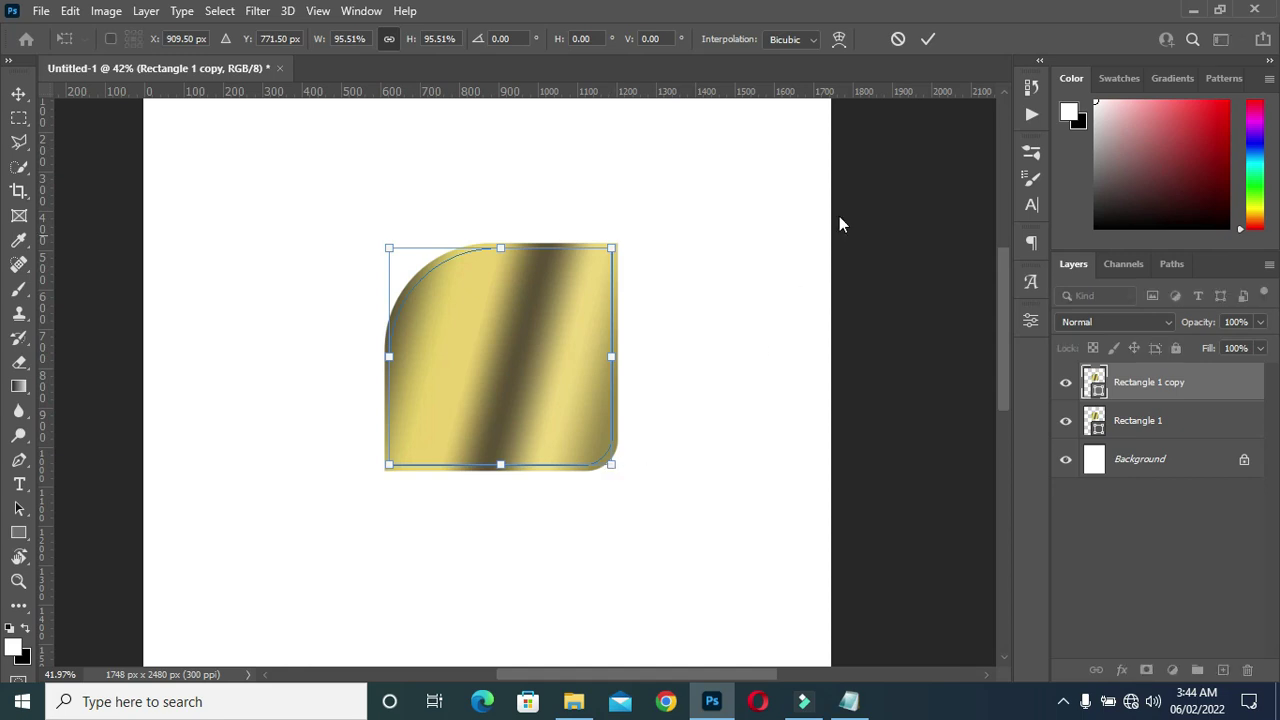
left_click(928, 39)
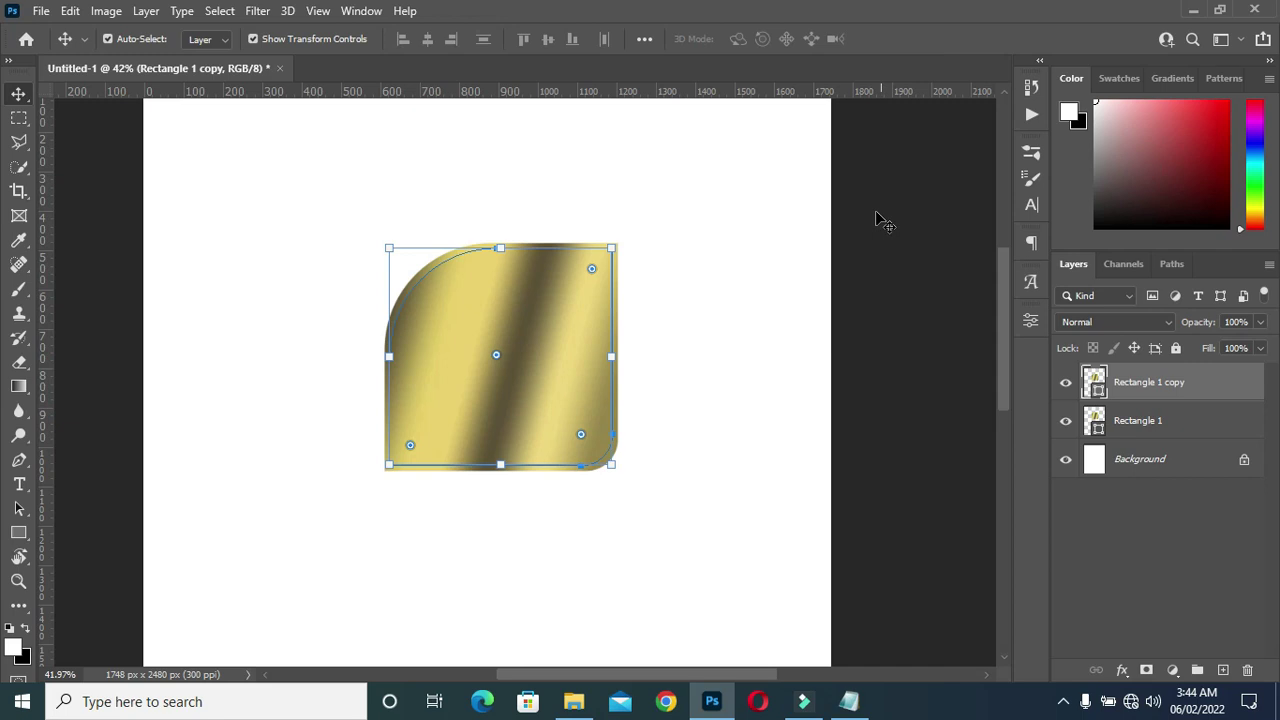
- Rotate the Rectangle 1 copy's gradient to 132° and deselect to preview the rim
left_click(1030, 320)
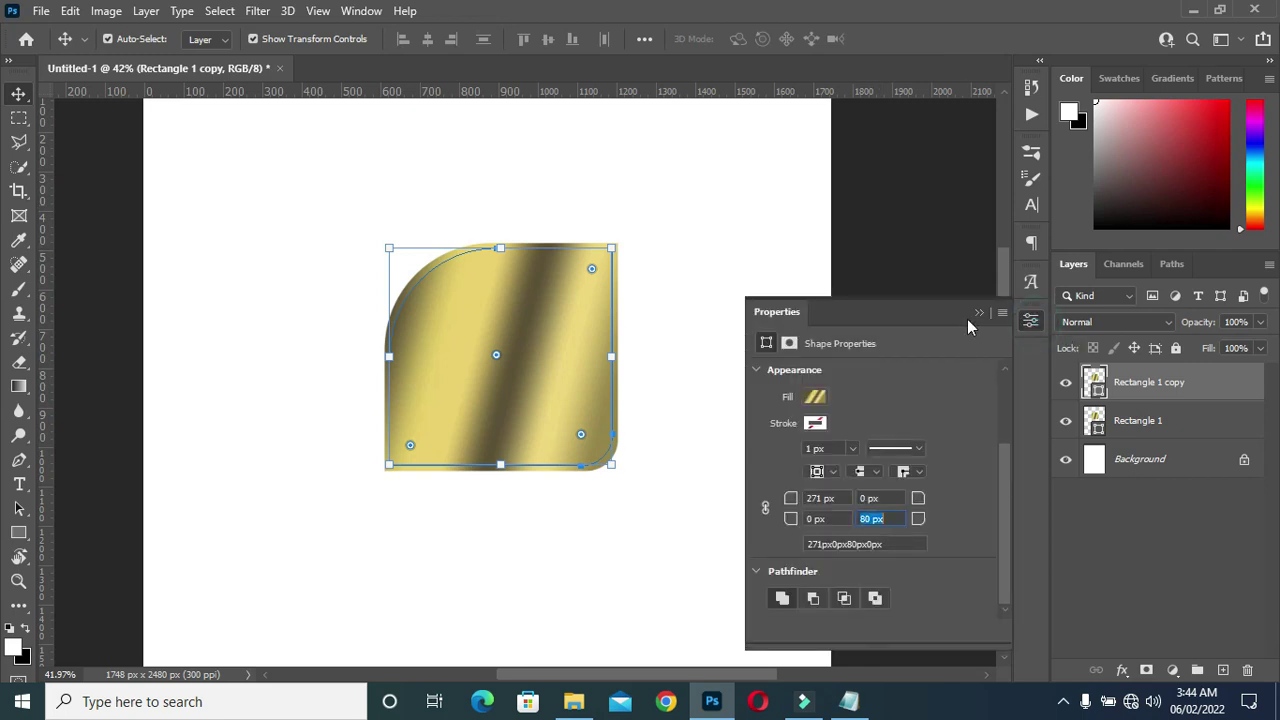
left_click(815, 397)
left_click(980, 633)
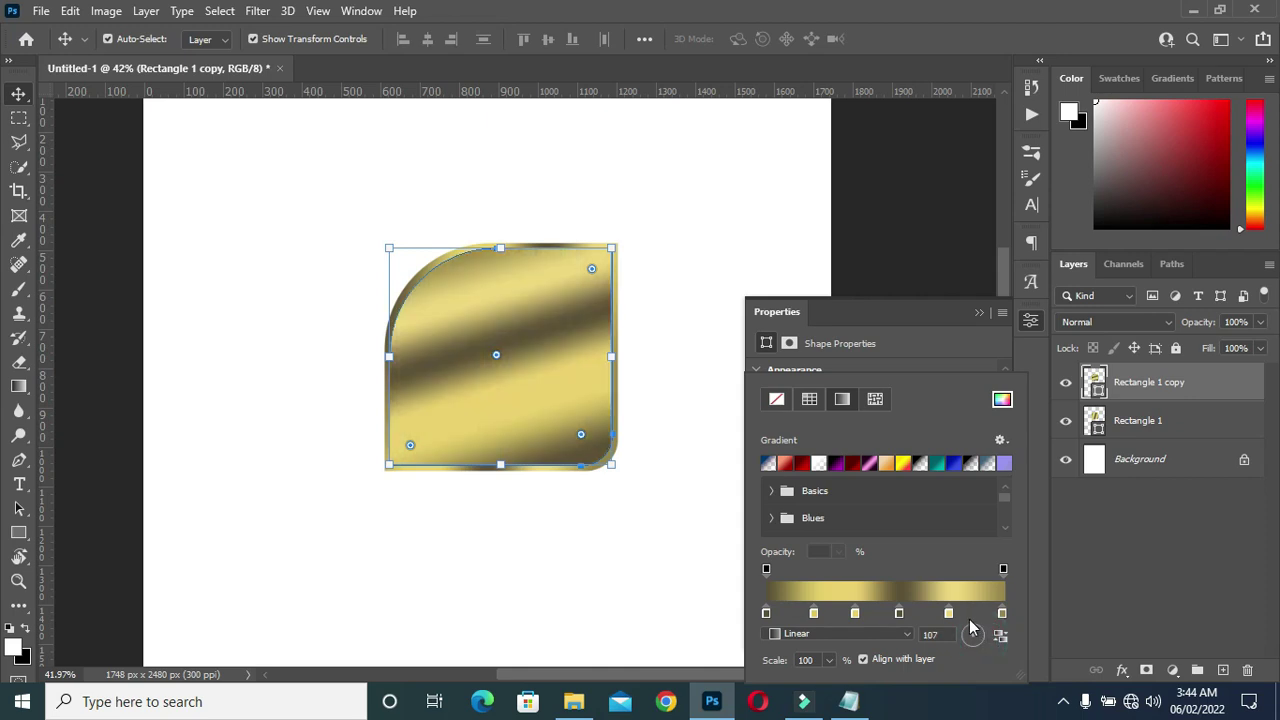
left_click(973, 633)
left_click_drag(973, 633, 966, 634)
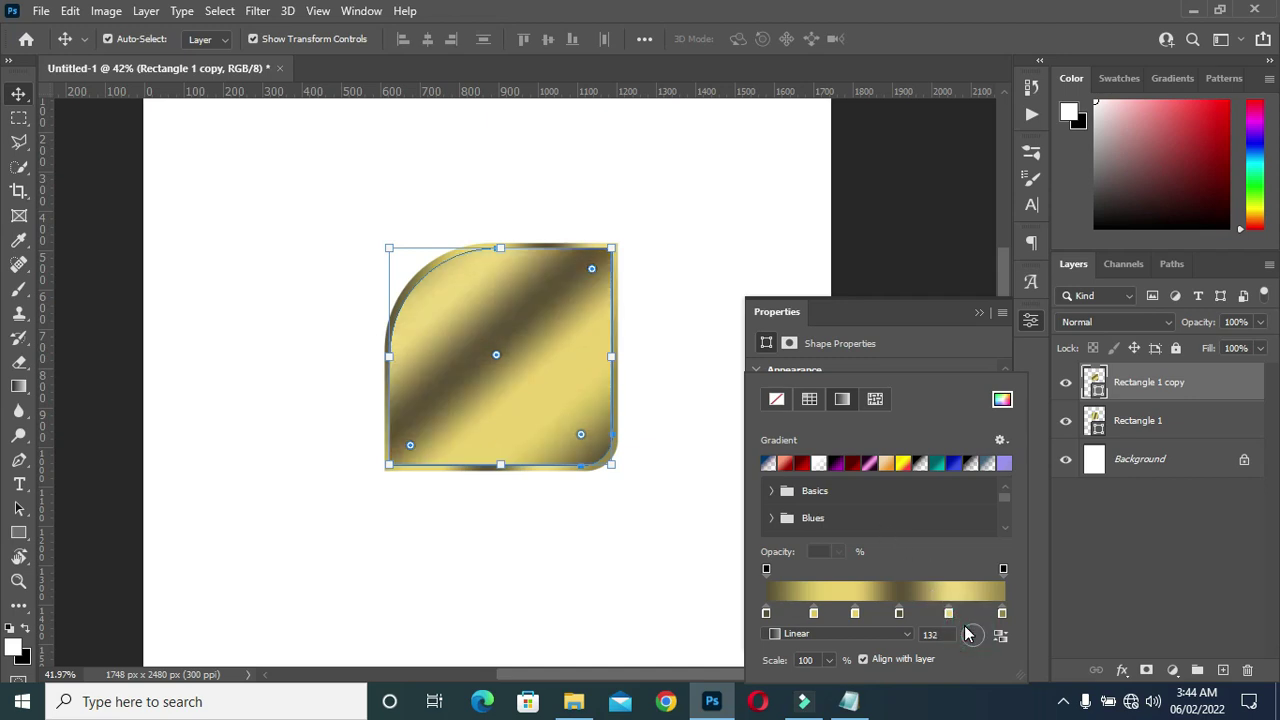
left_click(979, 313)
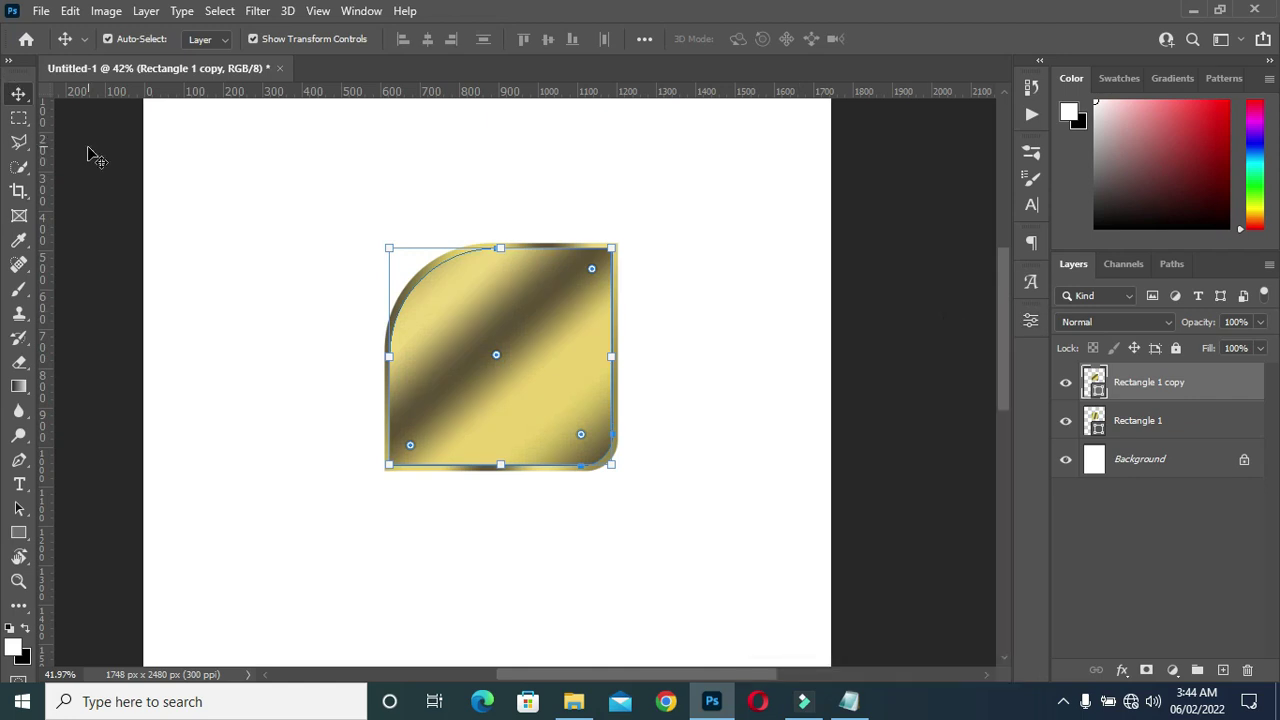
left_click(900, 500)
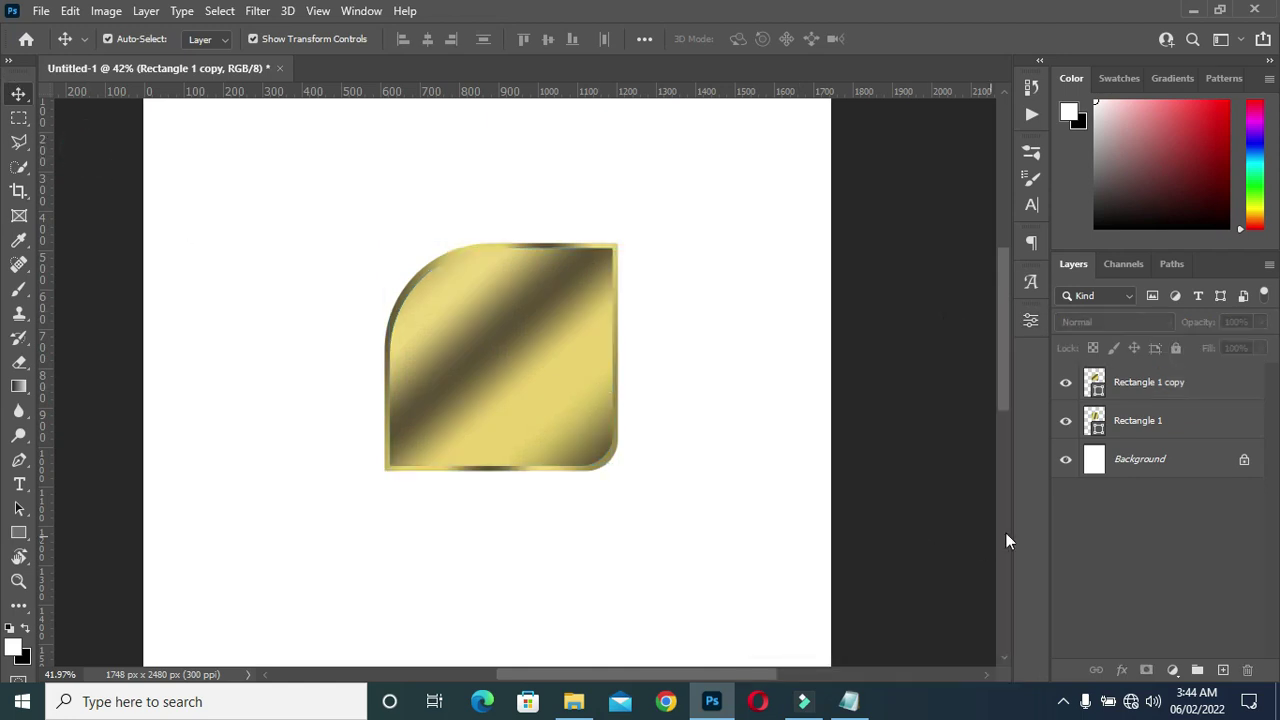
- Duplicate Rectangle 1 copy and scale the new layer to 97.85%
left_click(1172, 382)
left_click_drag(1172, 382, 1222, 669)
left_click_drag(614, 466, 610, 464)
key("Return")
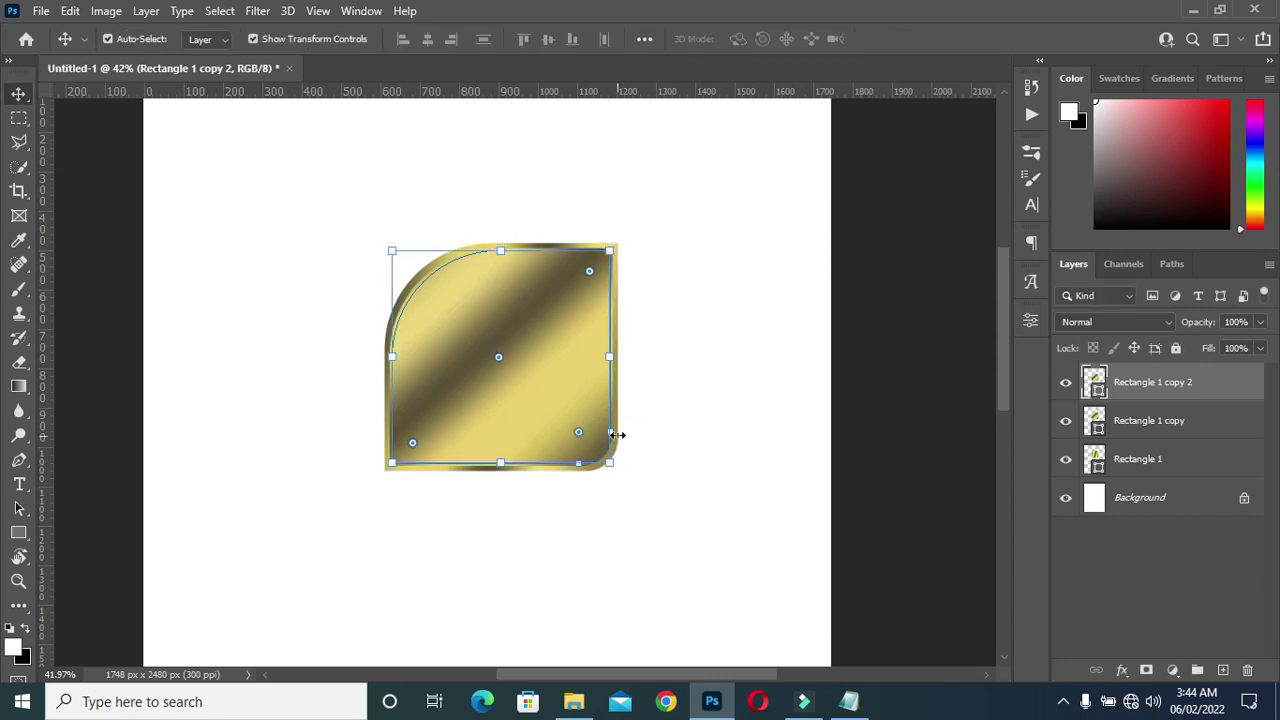
- Copy the colour code CC9933 from the notes
left_click(853, 703)
left_click(233, 385)
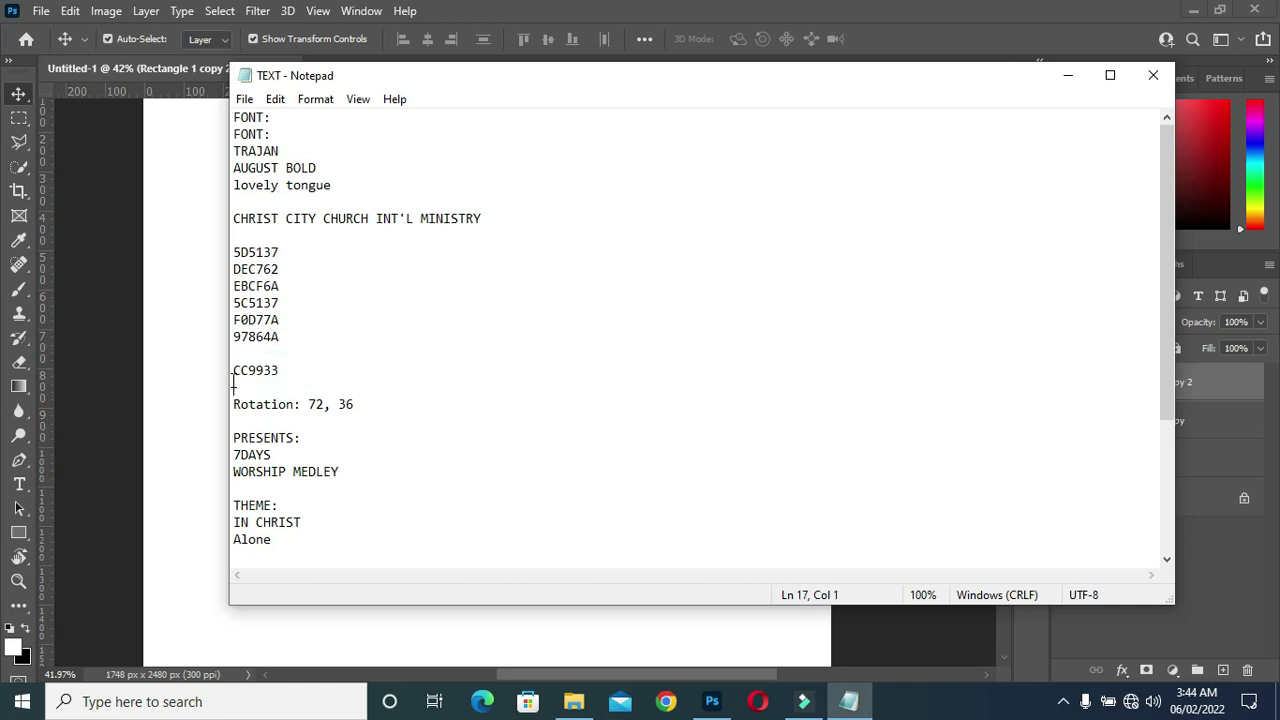
left_click_drag(279, 370, 232, 372)
key("ctrl+c")
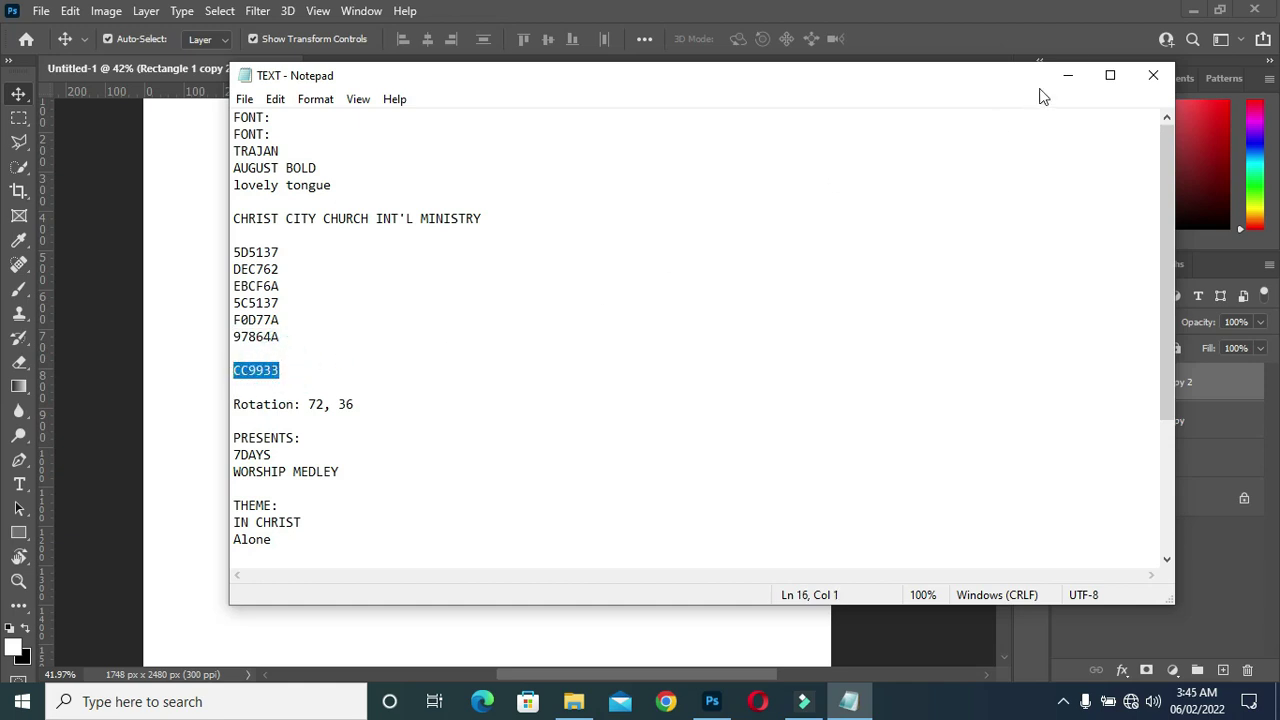
left_click(1068, 75)
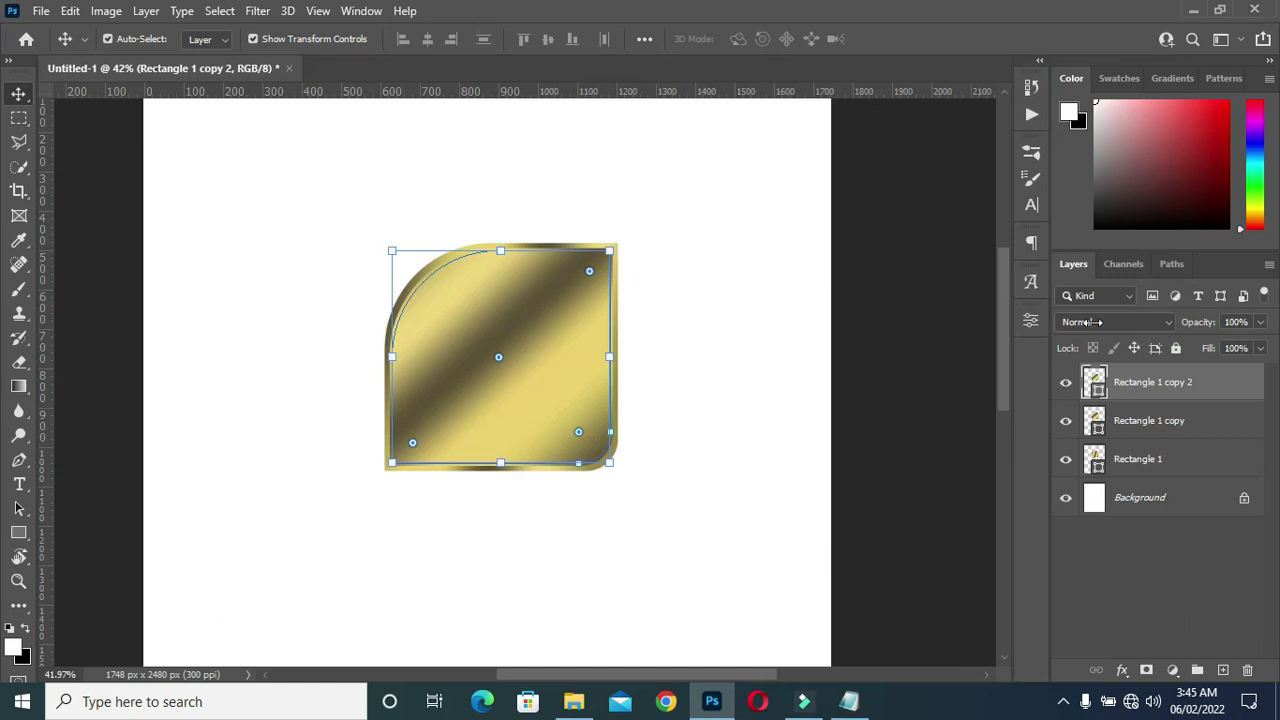
- Replace Rectangle 1 copy 2's gradient with a solid #CC9933 fill
left_click(1030, 320)
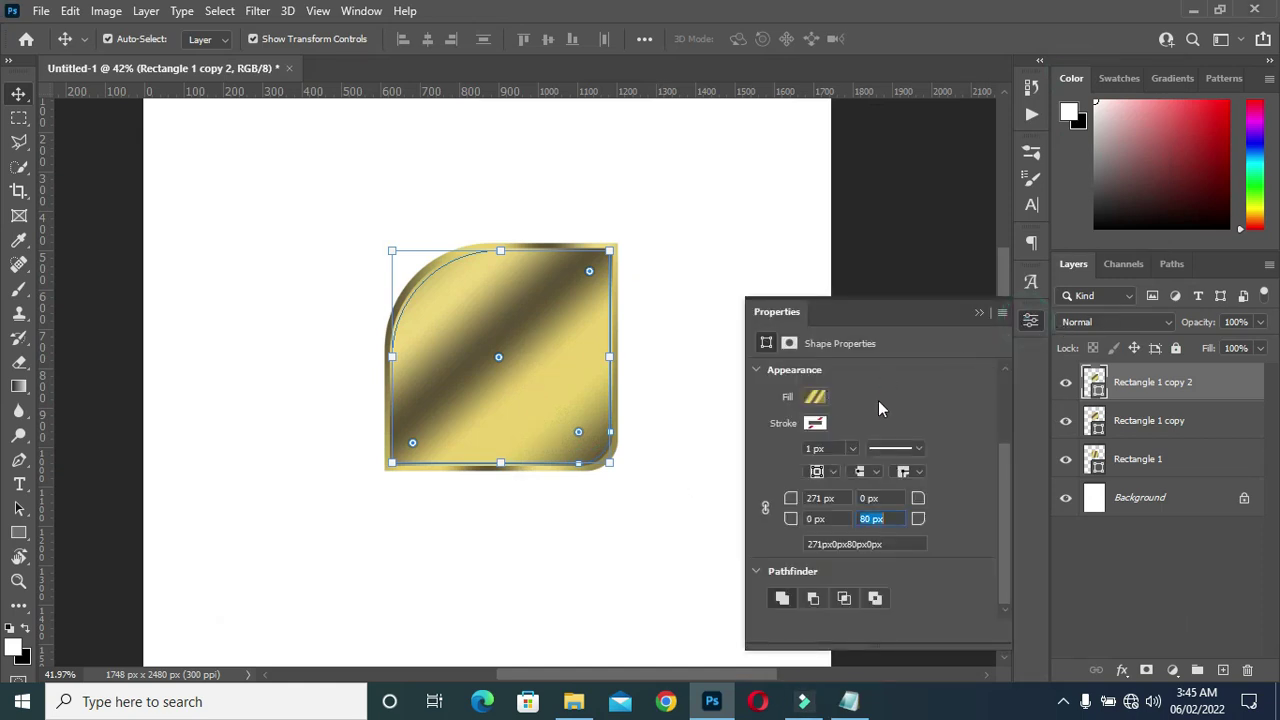
left_click(815, 398)
left_click(777, 400)
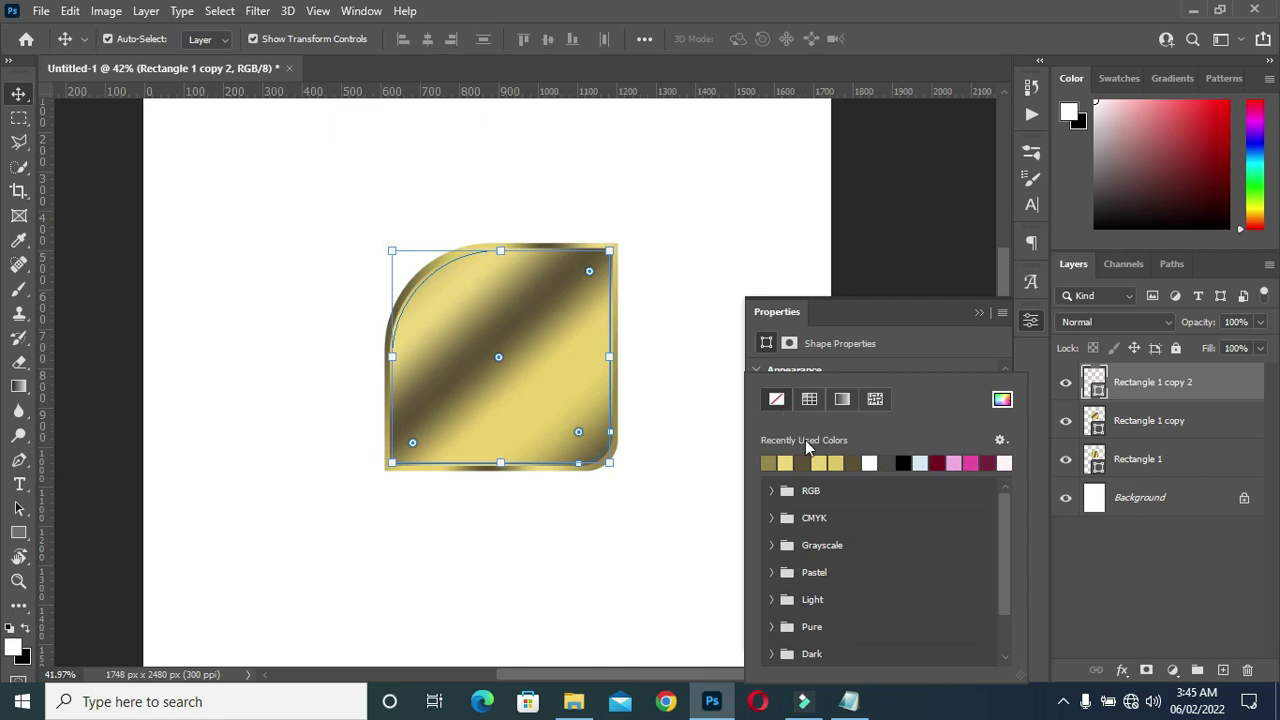
left_click(1002, 400)
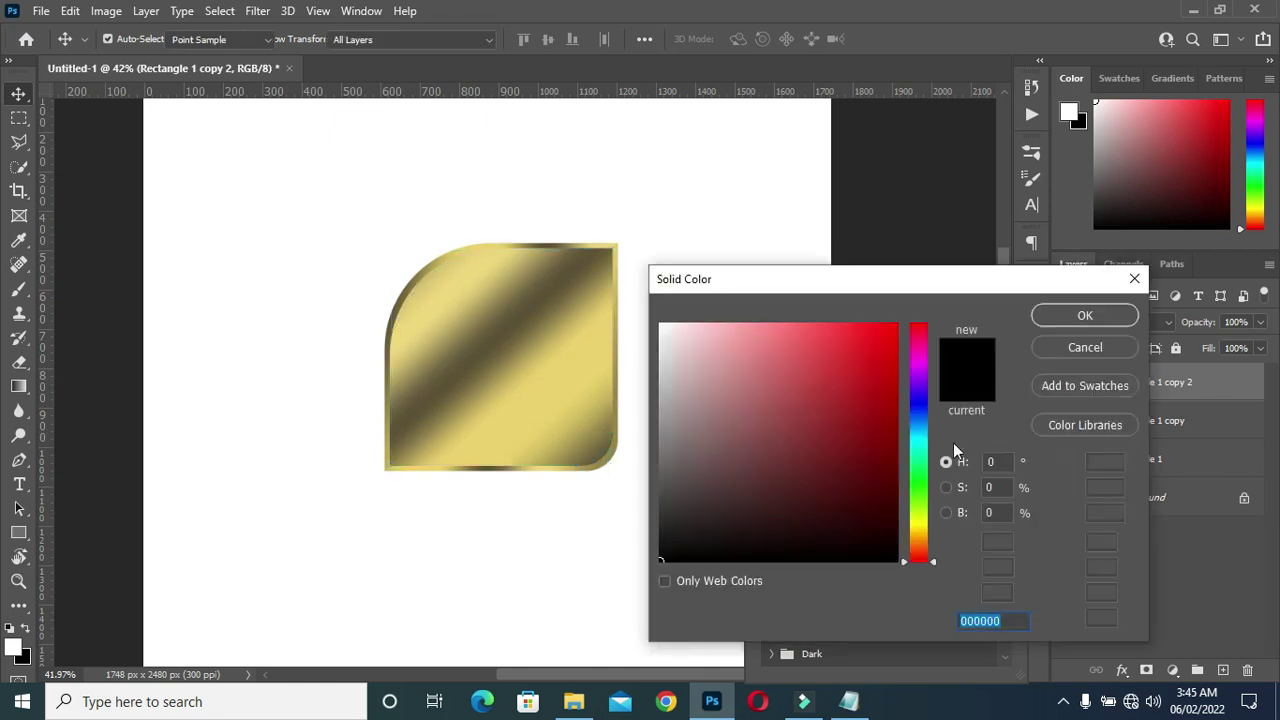
key("ctrl+v")
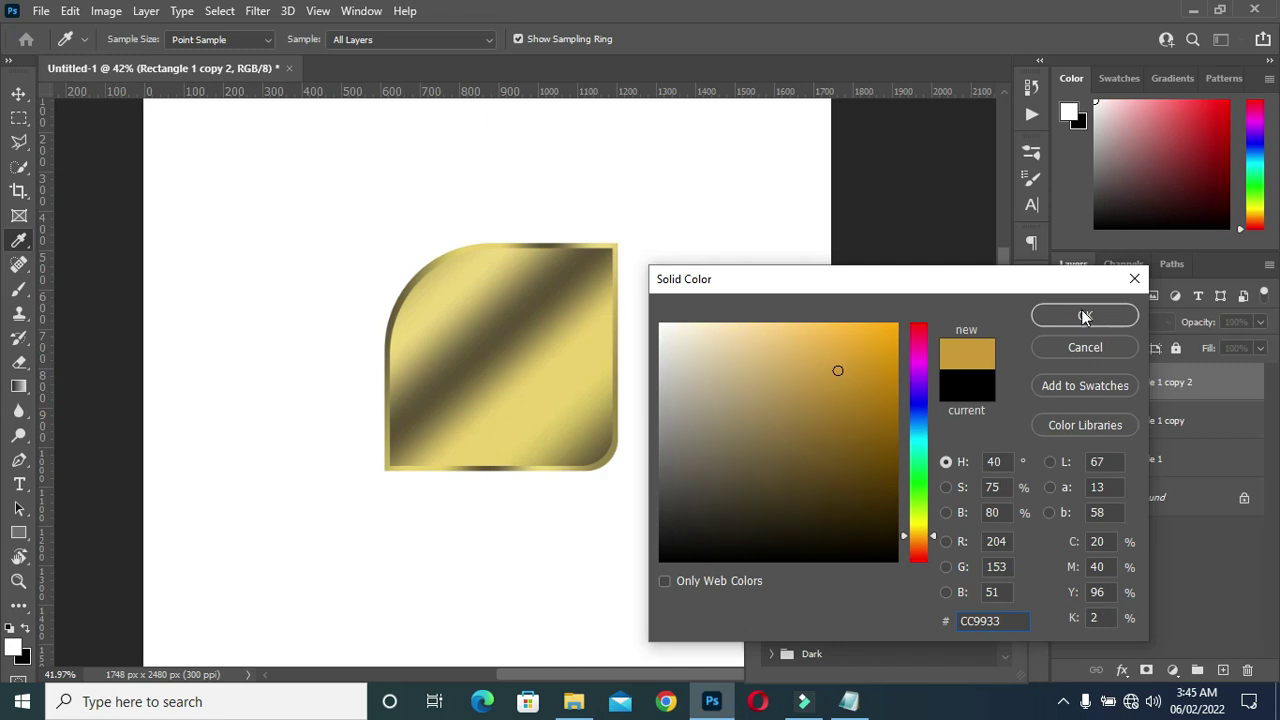
left_click(1074, 320)
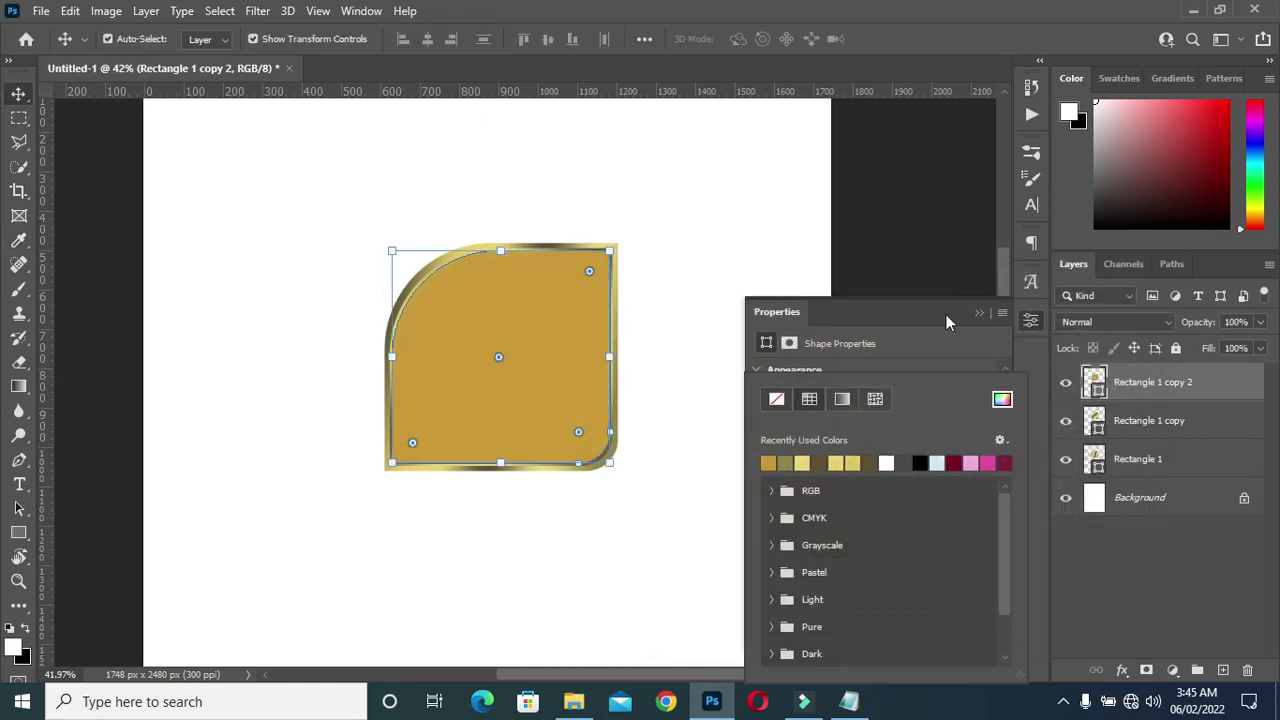
left_click(978, 314)
left_click(975, 311)
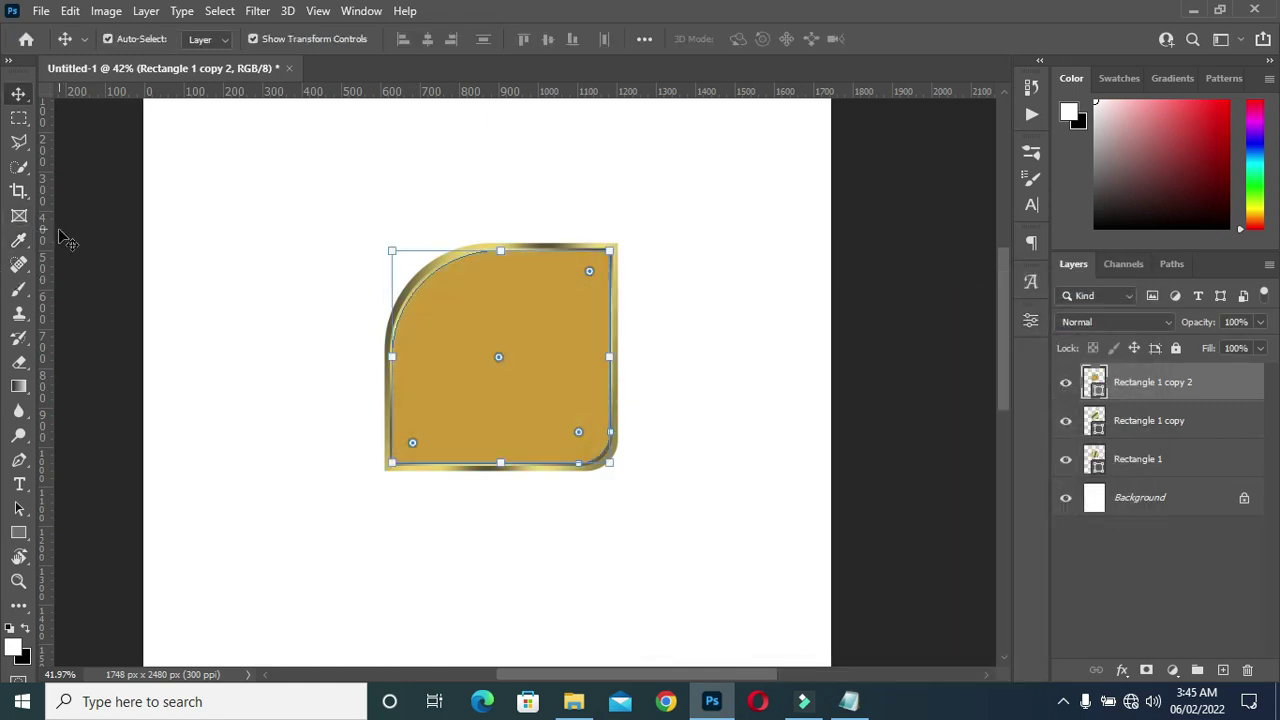
key("ctrl+0")
left_click(1148, 463, "shift")
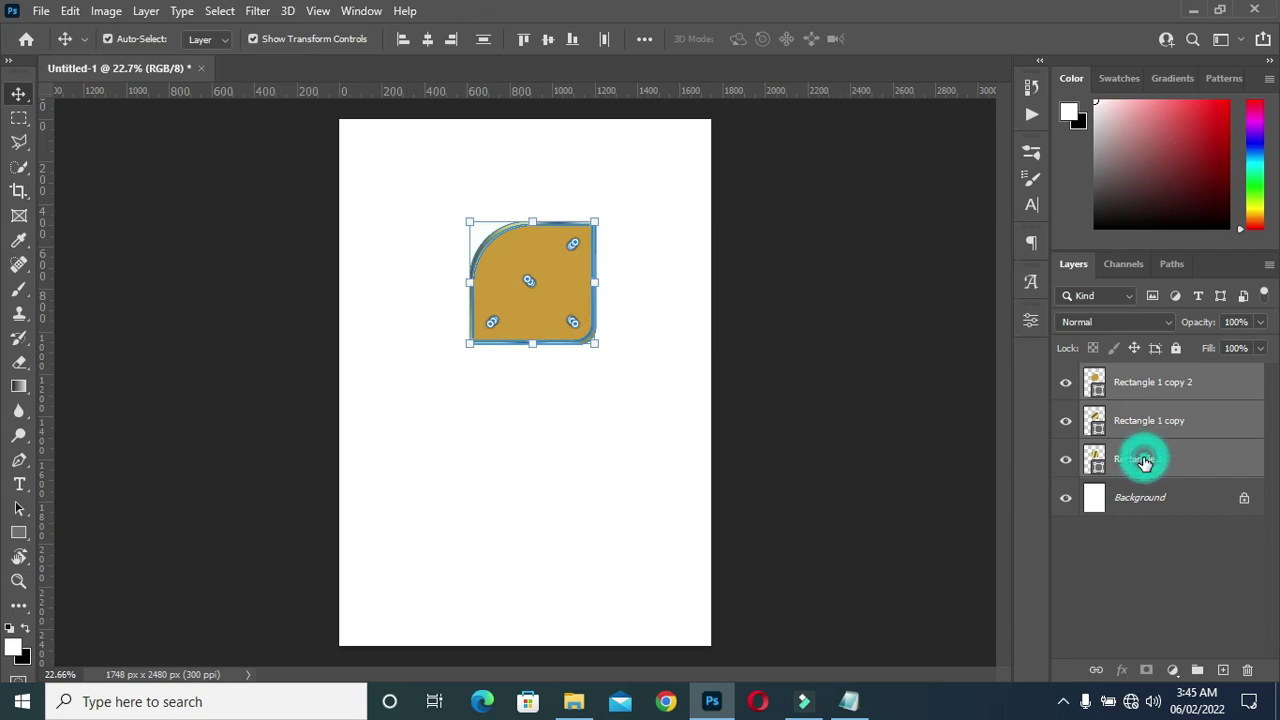
- Group the three rectangle layers into Group 1, nudge it up, and centre it horizontally
key("ctrl+g")
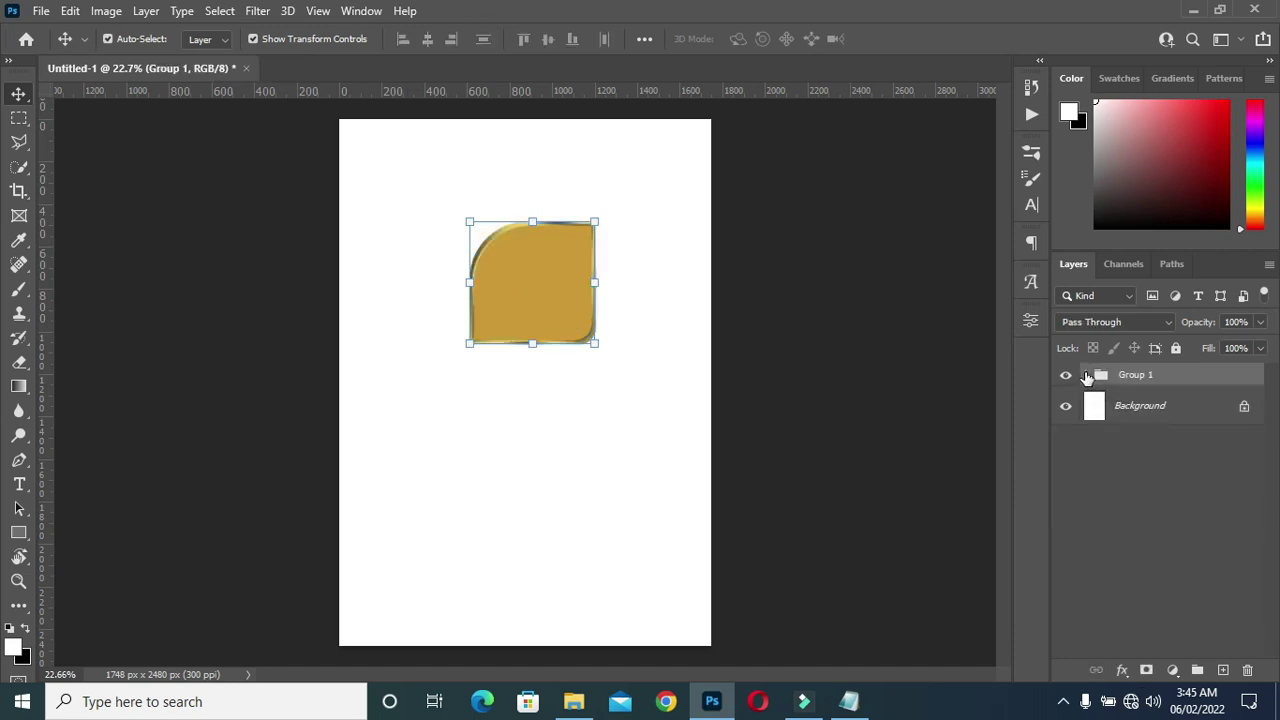
left_click(1087, 375)
left_click(1148, 410)
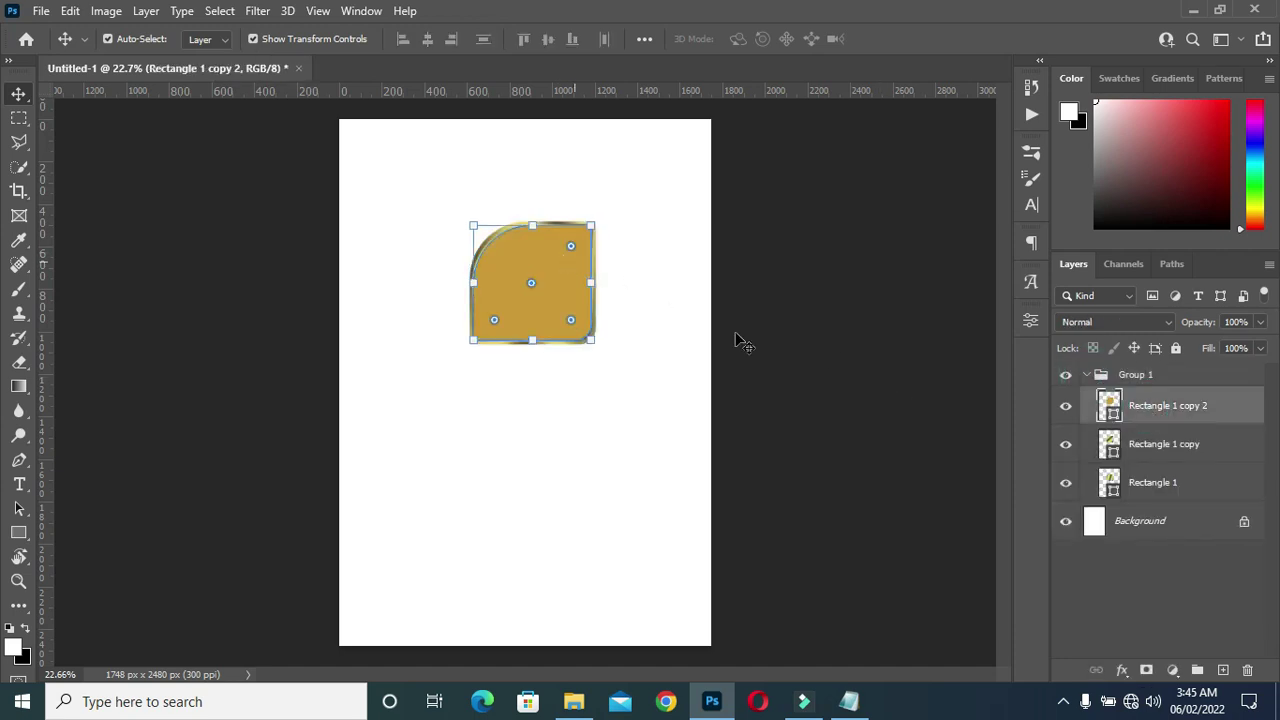
left_click(1148, 376)
key("shift+Up")
key("shift+Up")
key("shift+Up")
key("shift+Up")
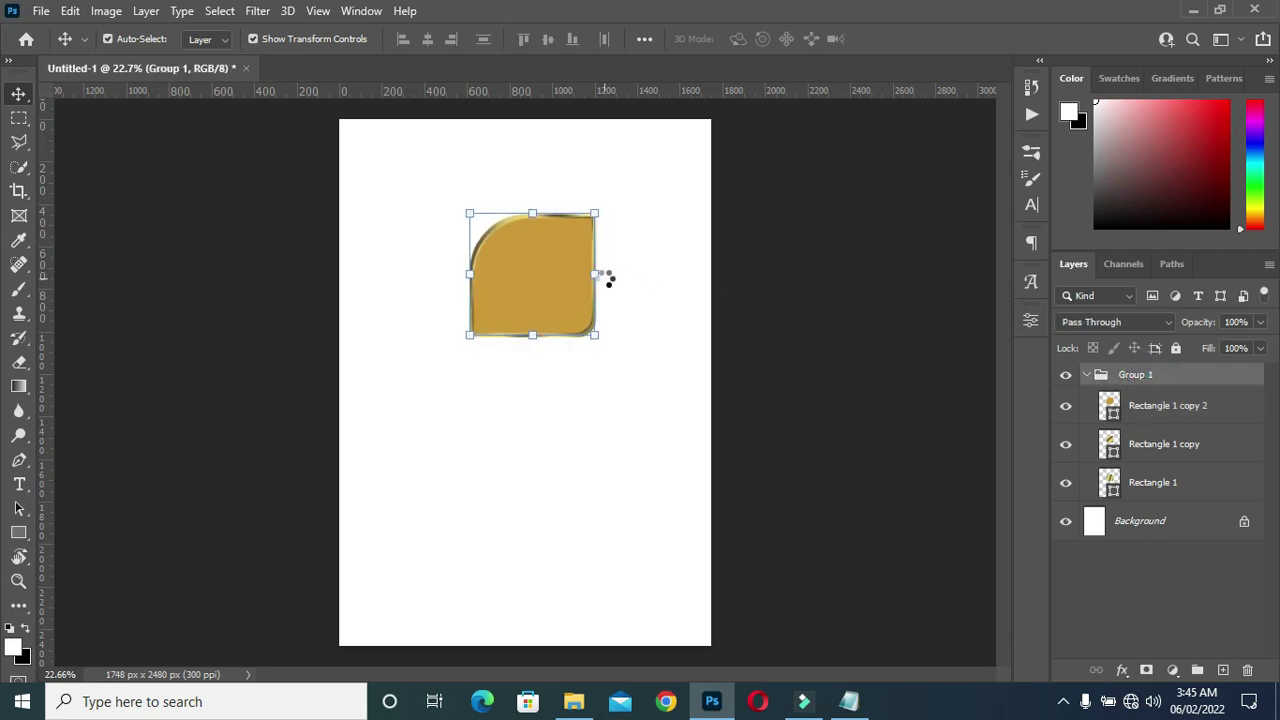
key("ctrl+a")
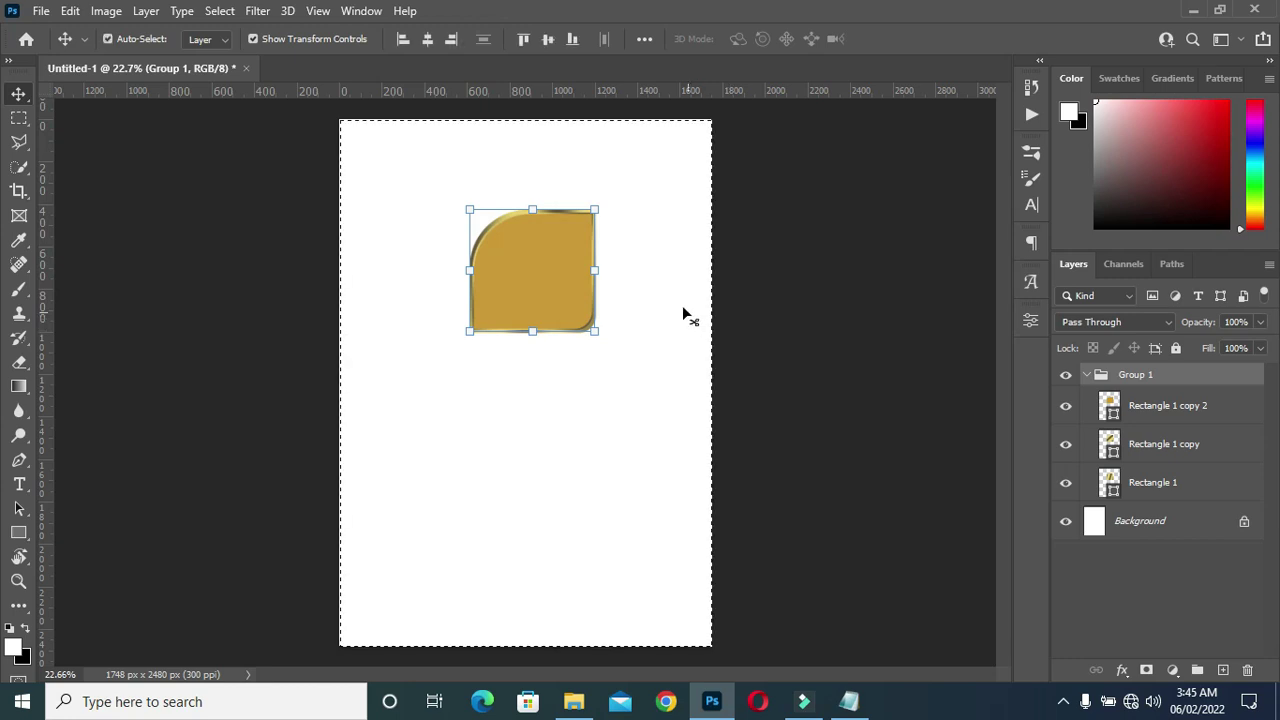
left_click(427, 38)
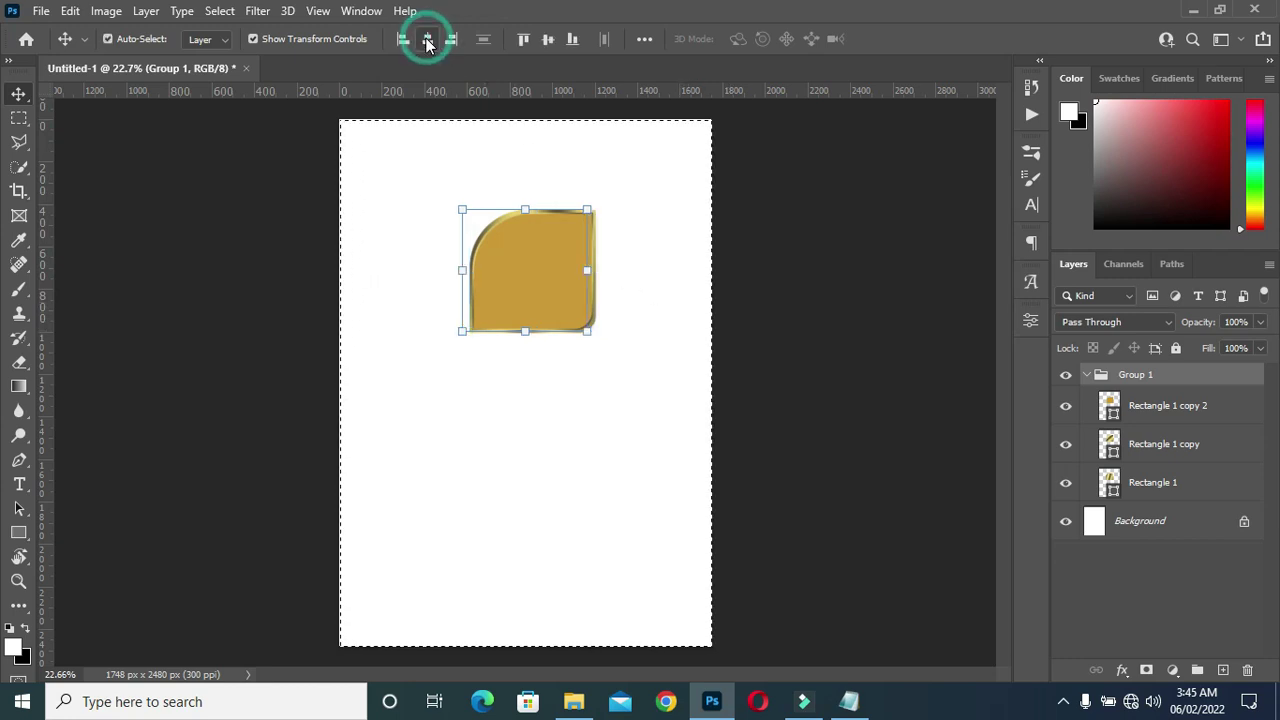
key("ctrl+d")
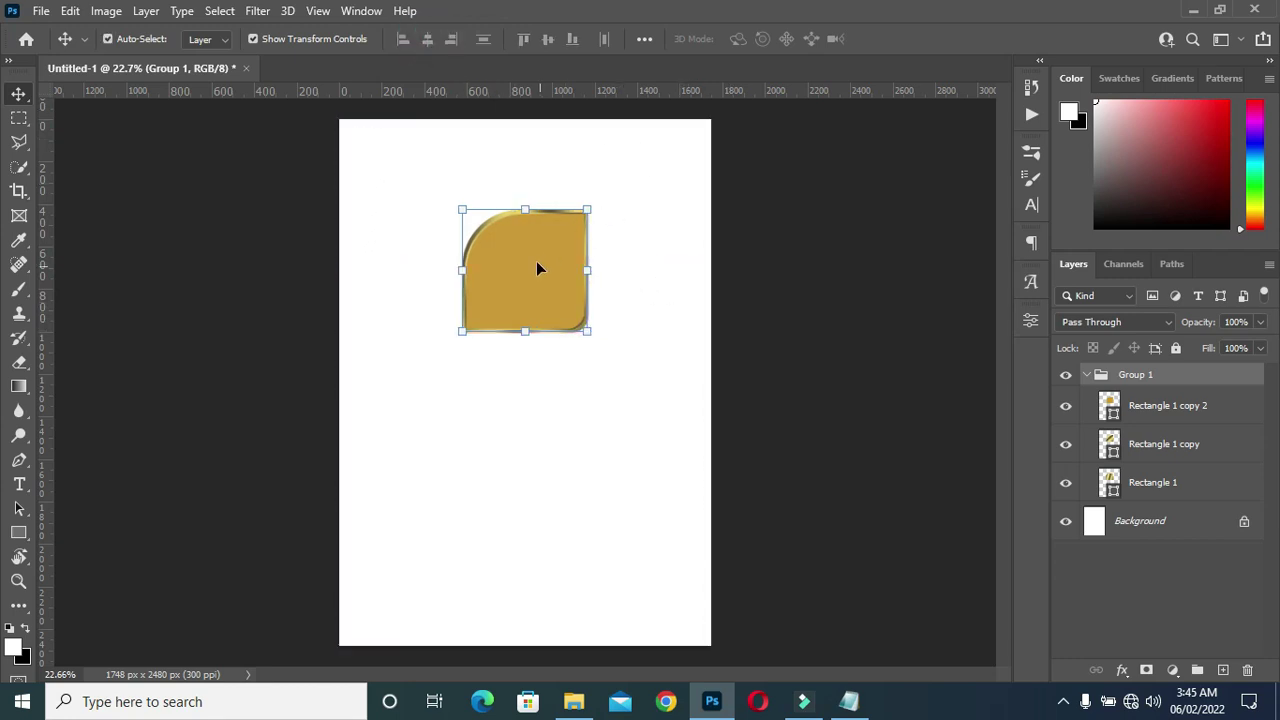
- Shrink Group 1 to 92.04% and drag the 7 image from the project folder onto the flyer
scroll(536, 261, "up", 1)
scroll(538, 291, "up", 1)
scroll(550, 301, "down", 2)
scroll(546, 285, "up", 3)
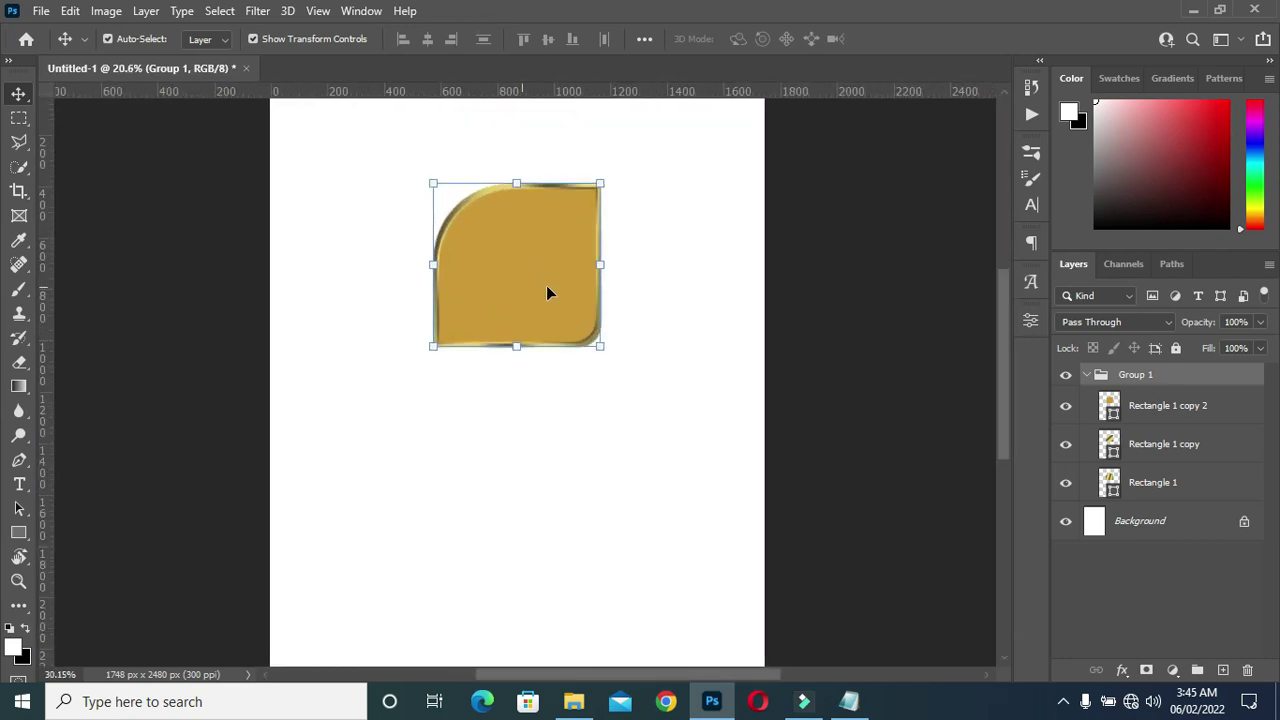
scroll(545, 272, "down", 4)
scroll(556, 278, "up", 3)
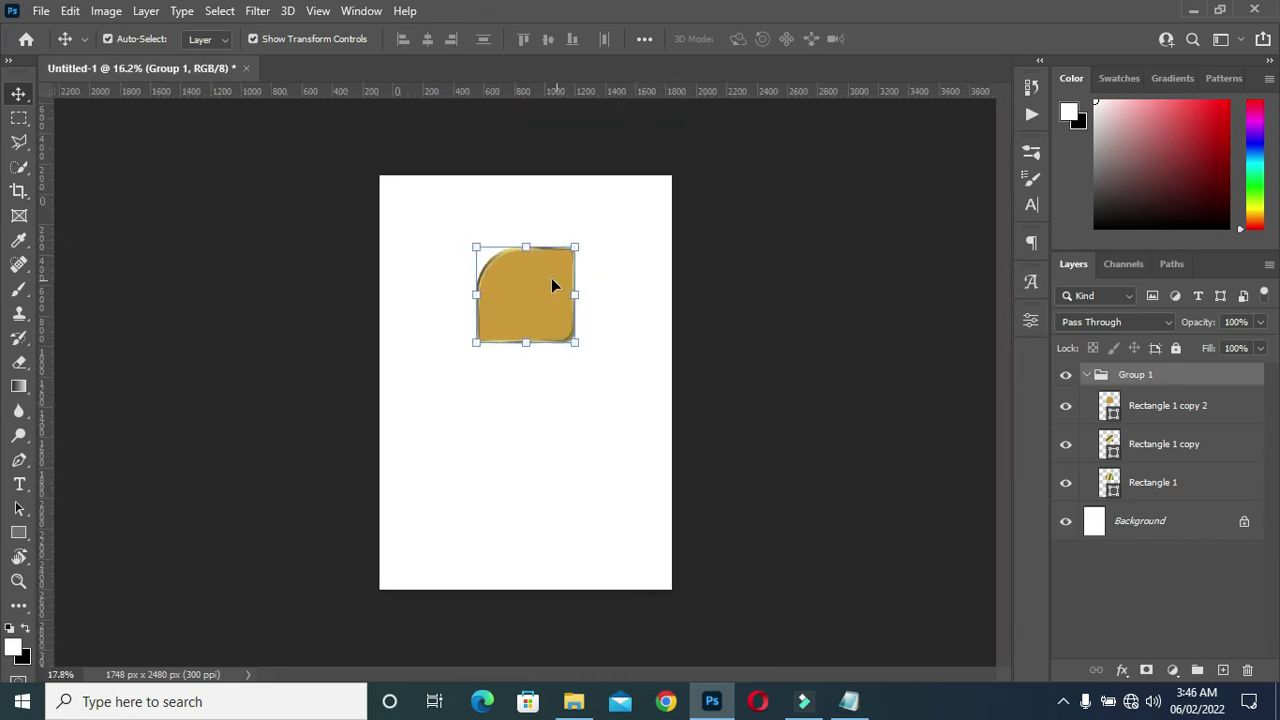
scroll(542, 286, "up", 2)
left_click_drag(618, 361, 600, 364)
scroll(650, 210, "down", 2)
key("Return")
scroll(540, 248, "up", 1)
scroll(533, 249, "up", 2)
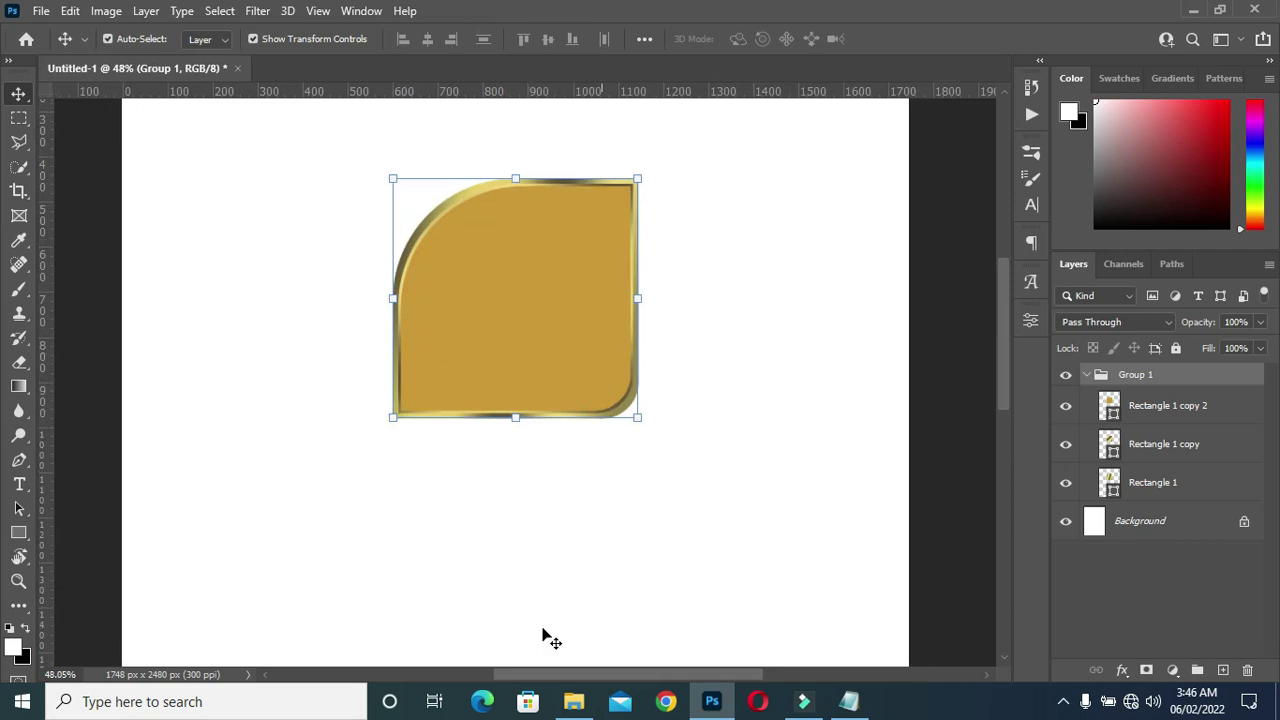
left_click(574, 703)
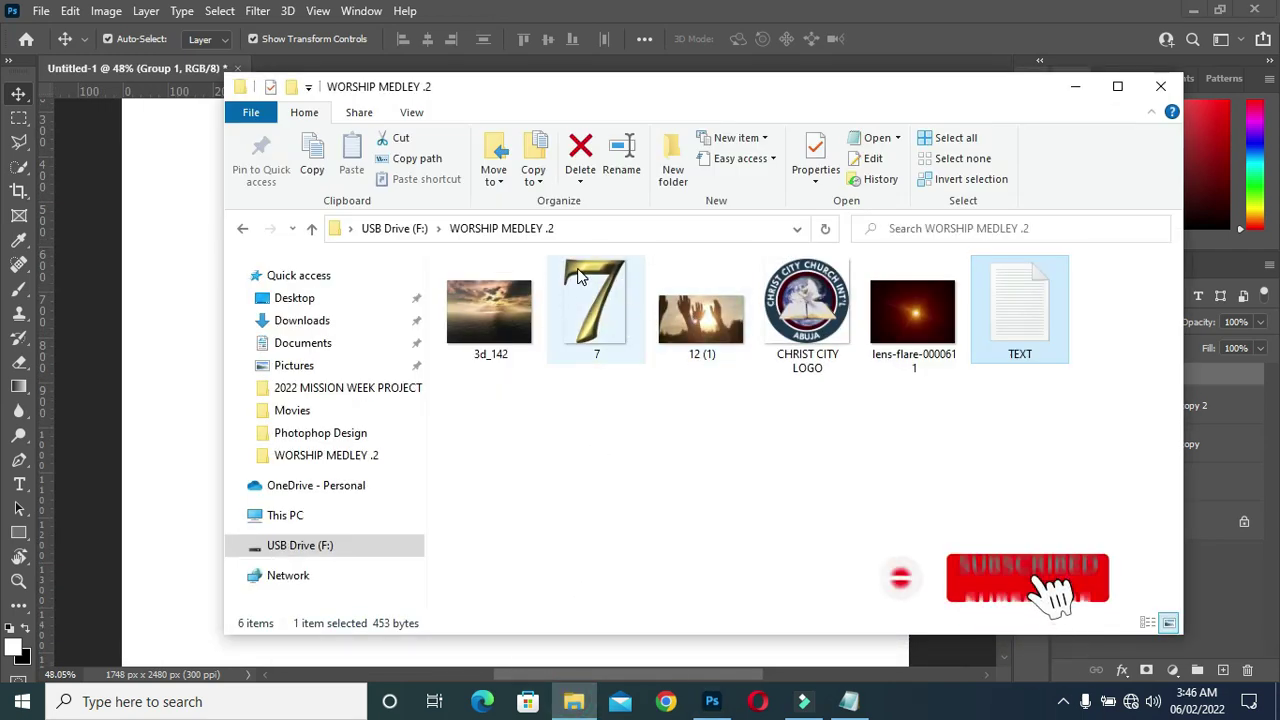
left_click_drag(590, 298, 210, 485)
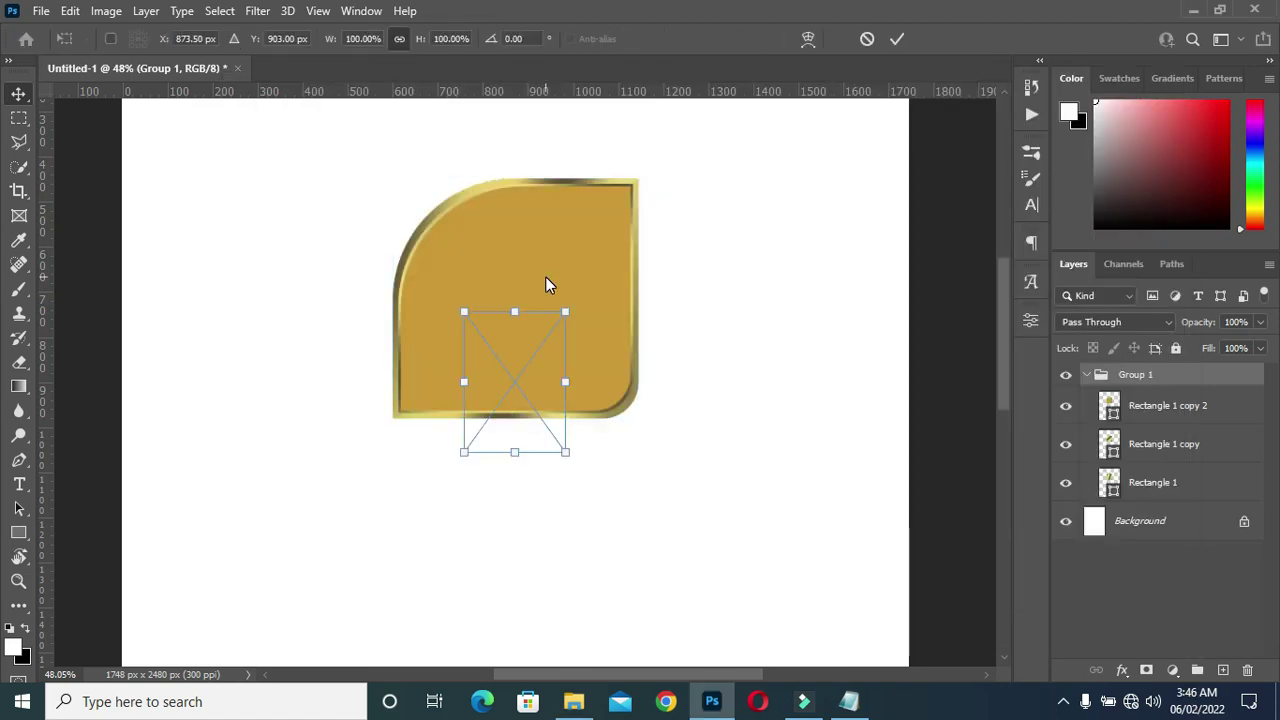
- Move the 7 image up onto the card and enlarge it to 133.58%
left_click_drag(520, 332, 516, 225)
left_click_drag(515, 354, 510, 402)
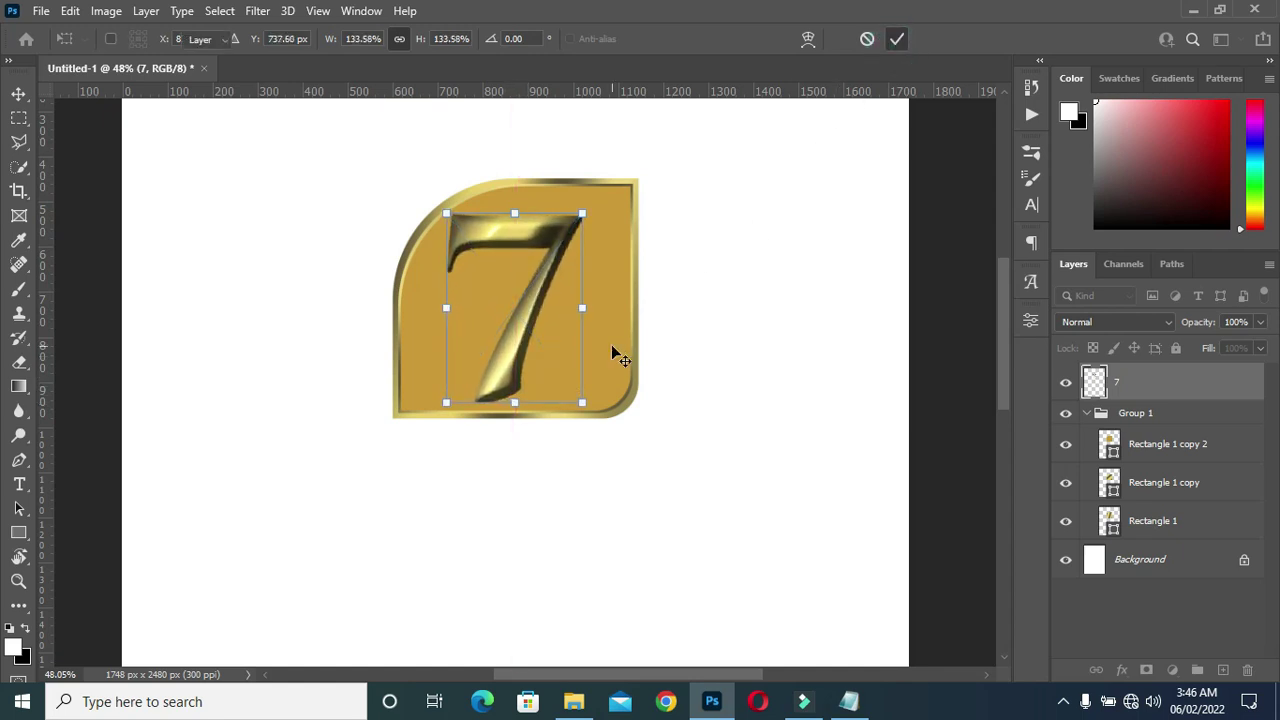
key("Return")
- Select the 7DAYS text in the notes, then return to the flyer
scroll(600, 268, "down", 1)
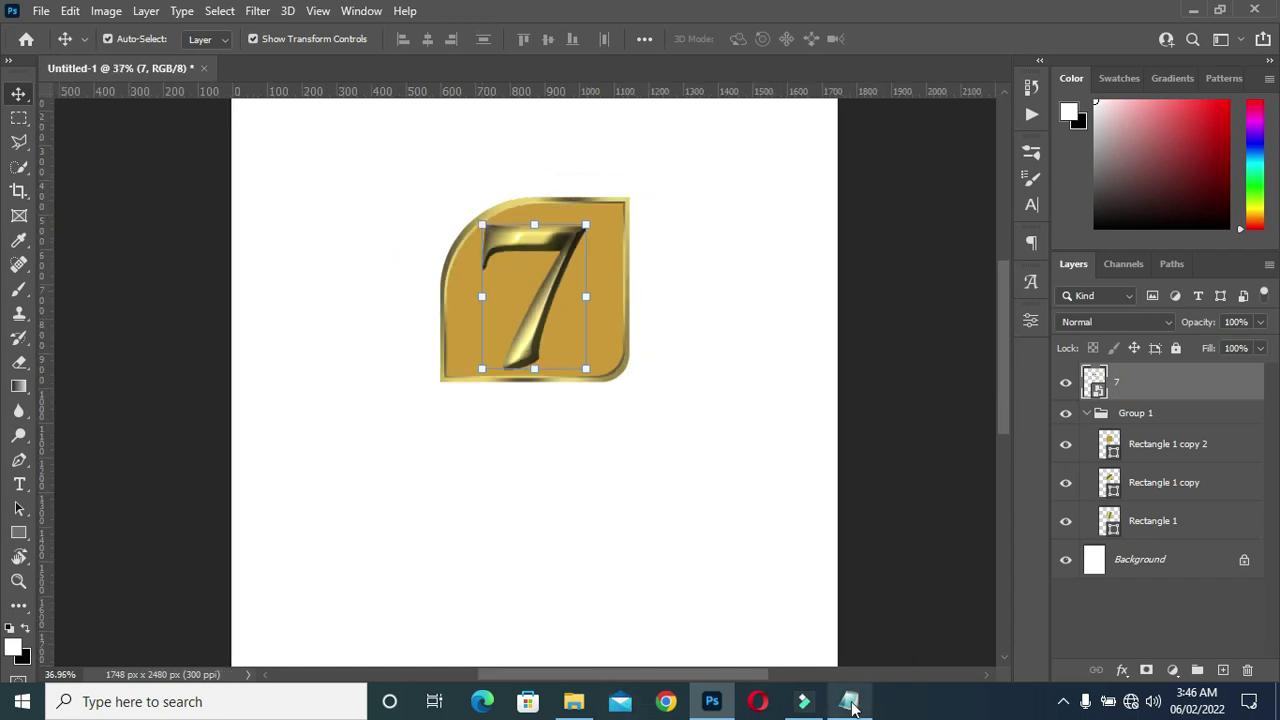
left_click(848, 701)
left_click(398, 437)
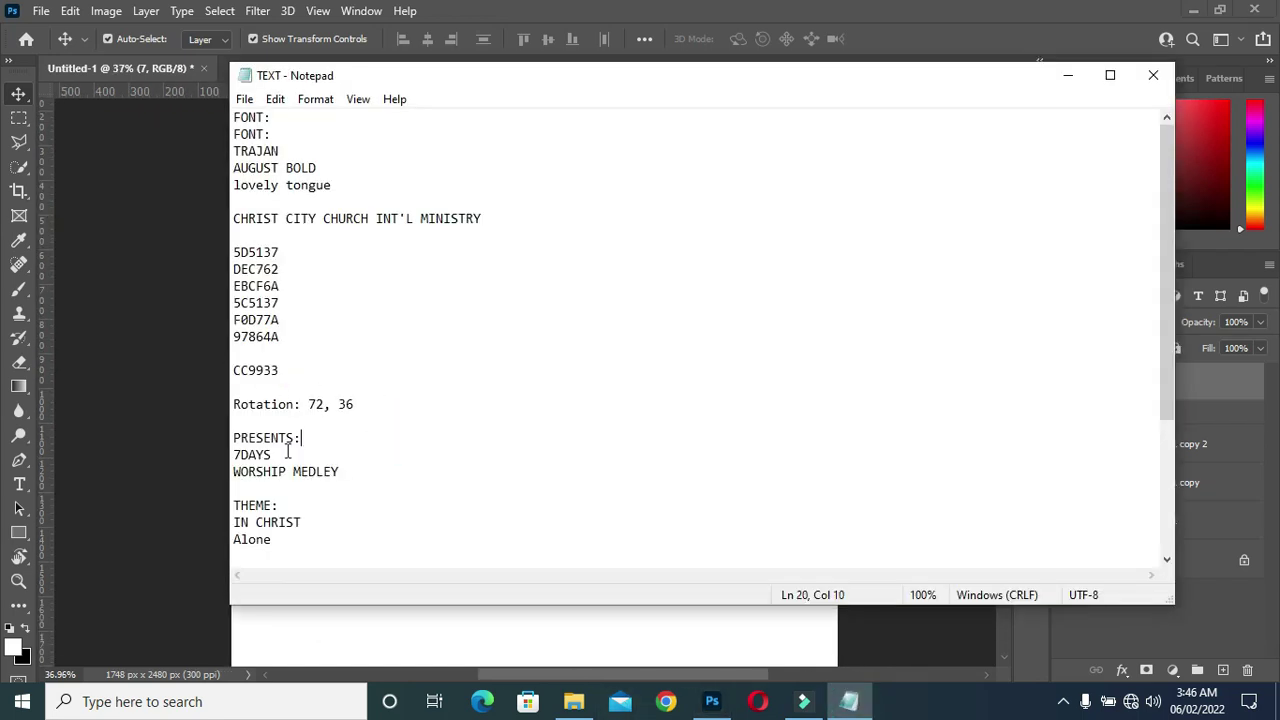
left_click_drag(274, 454, 246, 458)
left_click(1067, 75)
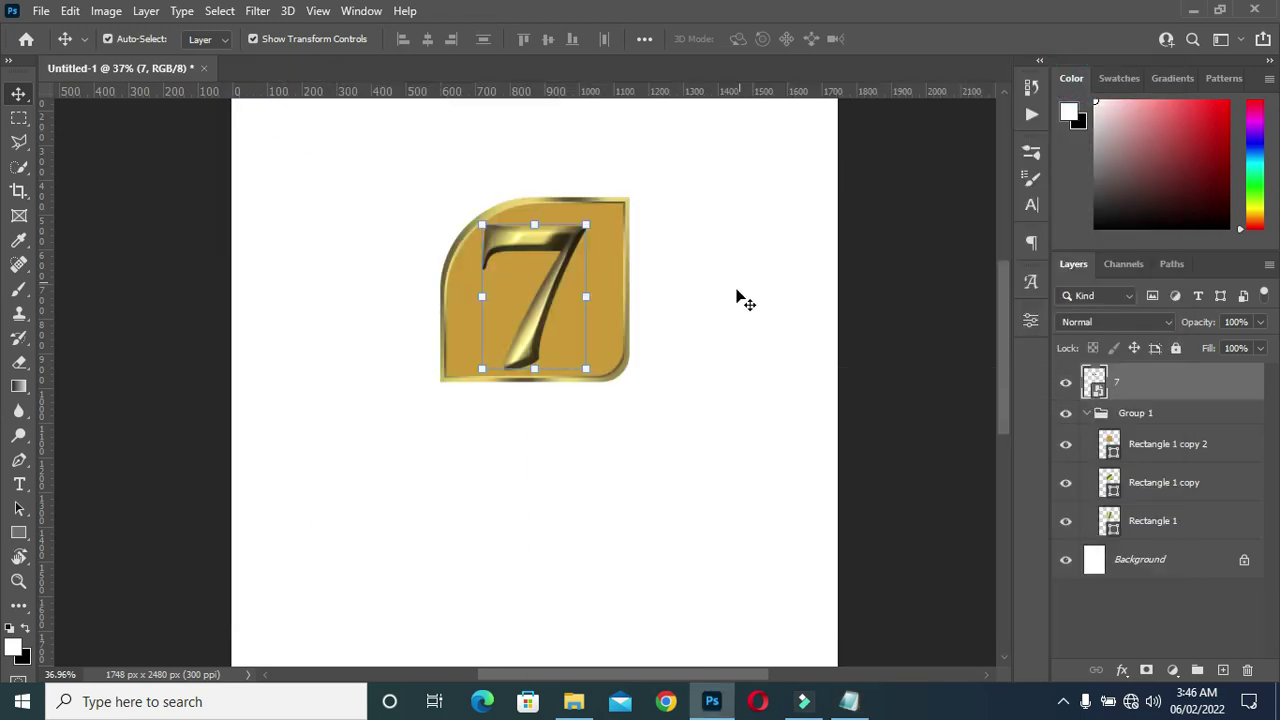
- Add a DAYS text layer and move it to the card's lower right
key("t")
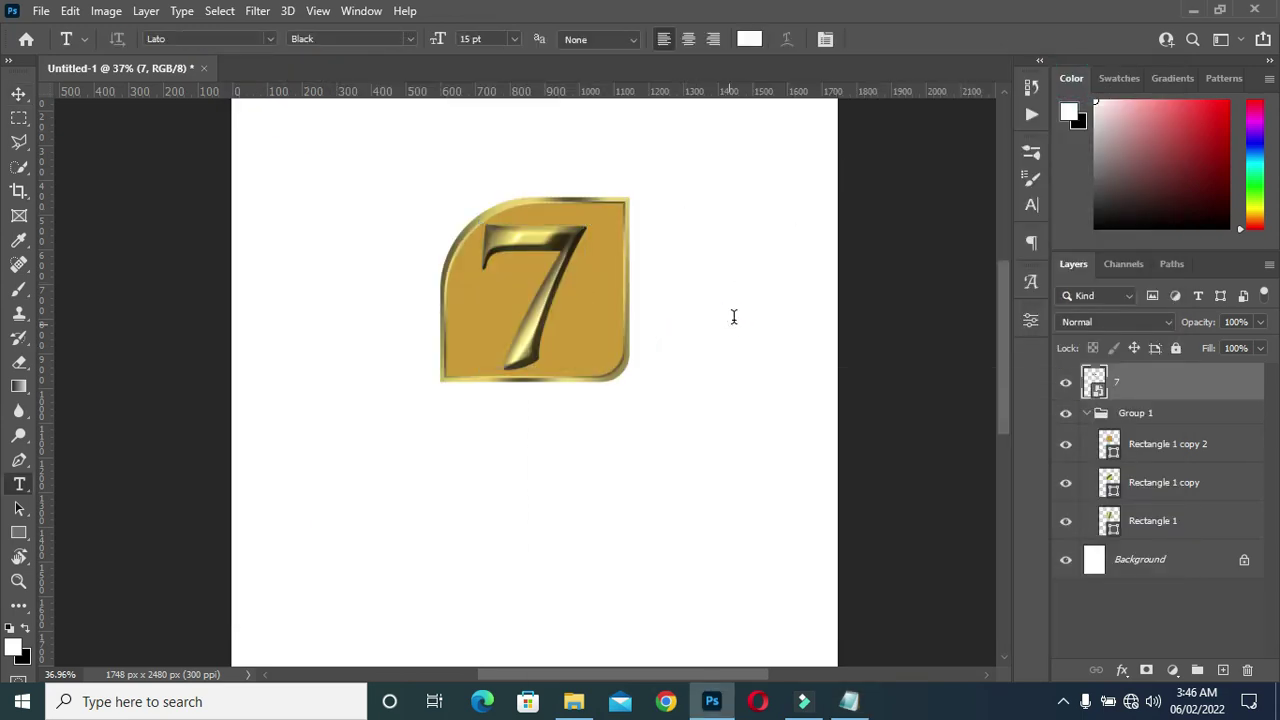
left_click(734, 318)
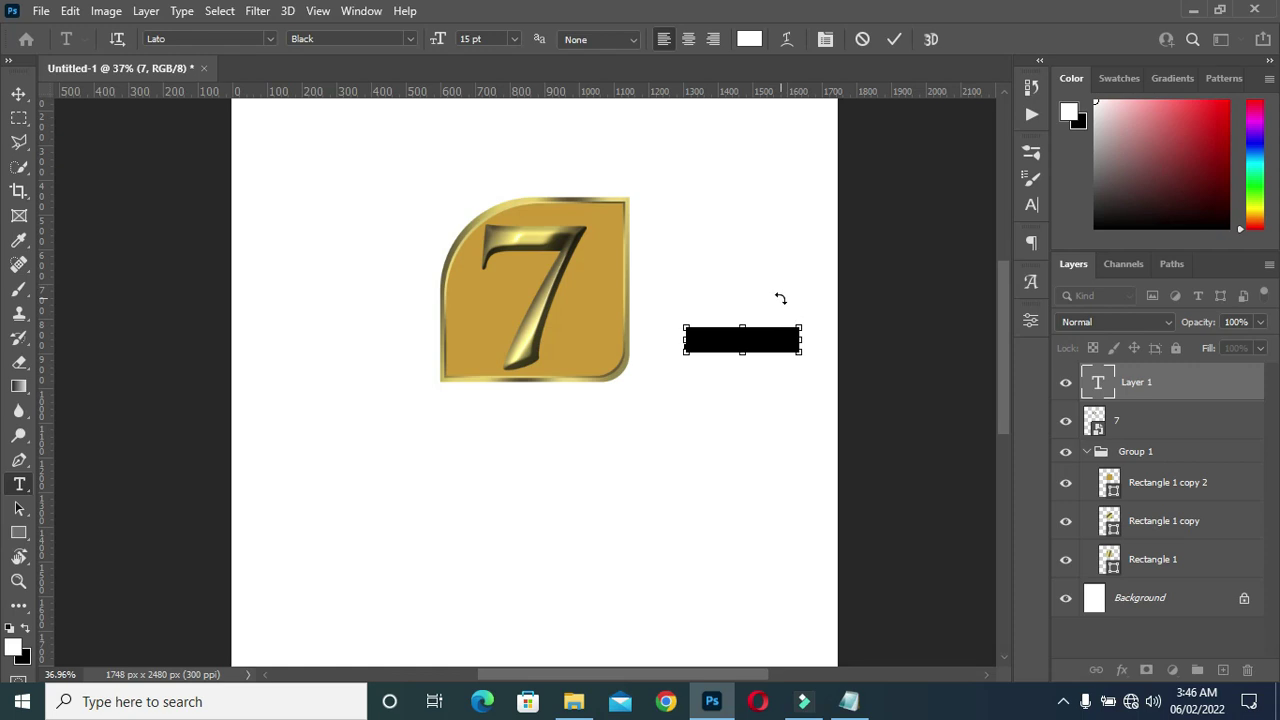
key("BackSpace")
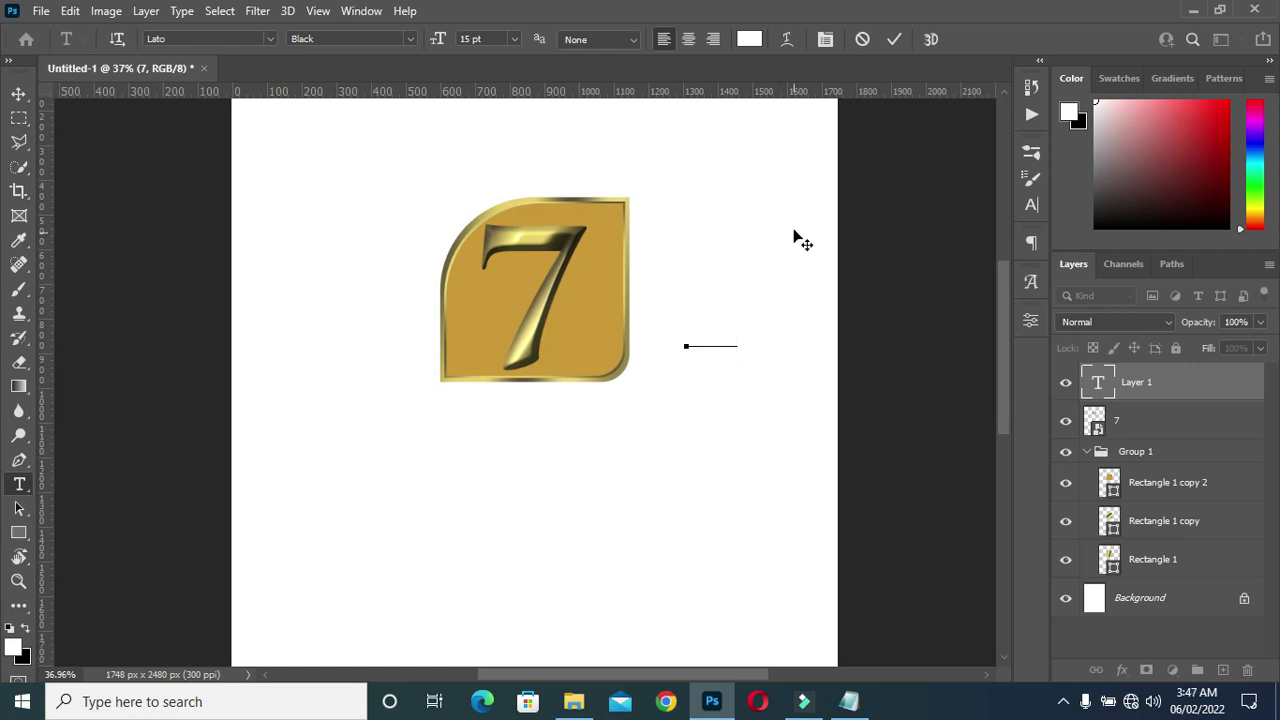
left_click(896, 39)
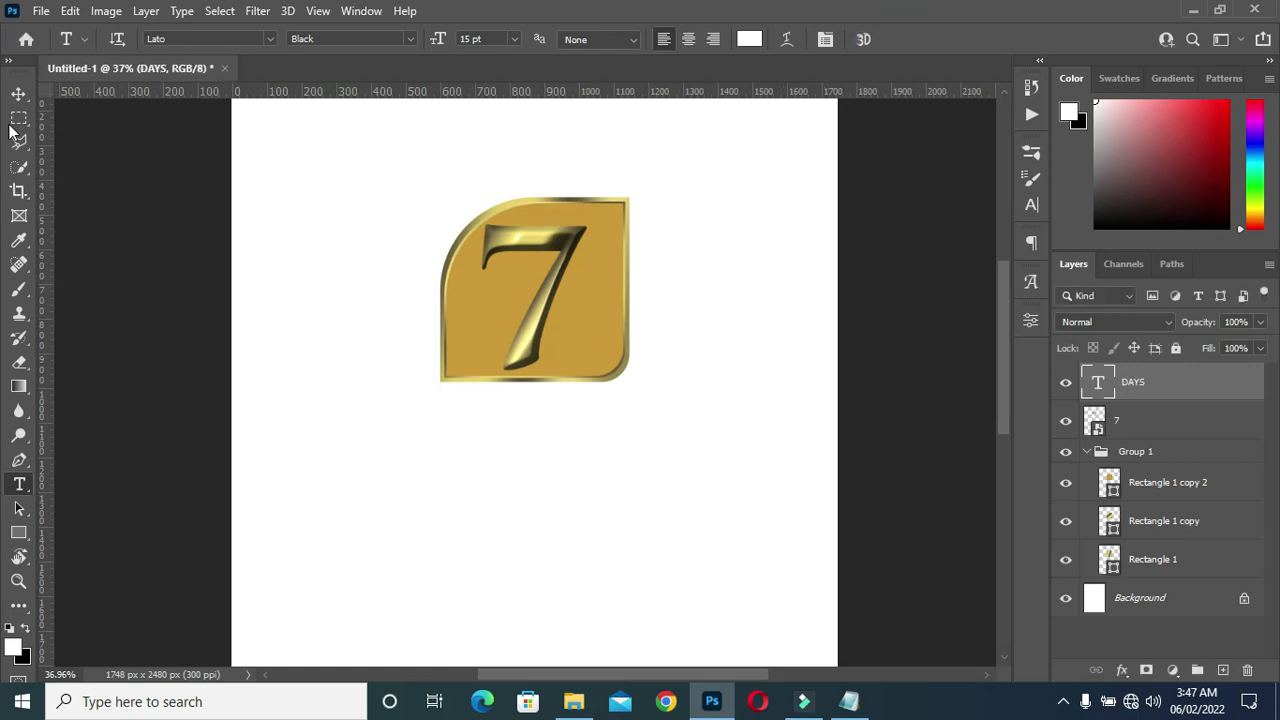
left_click(19, 93)
left_click_drag(724, 342, 589, 356)
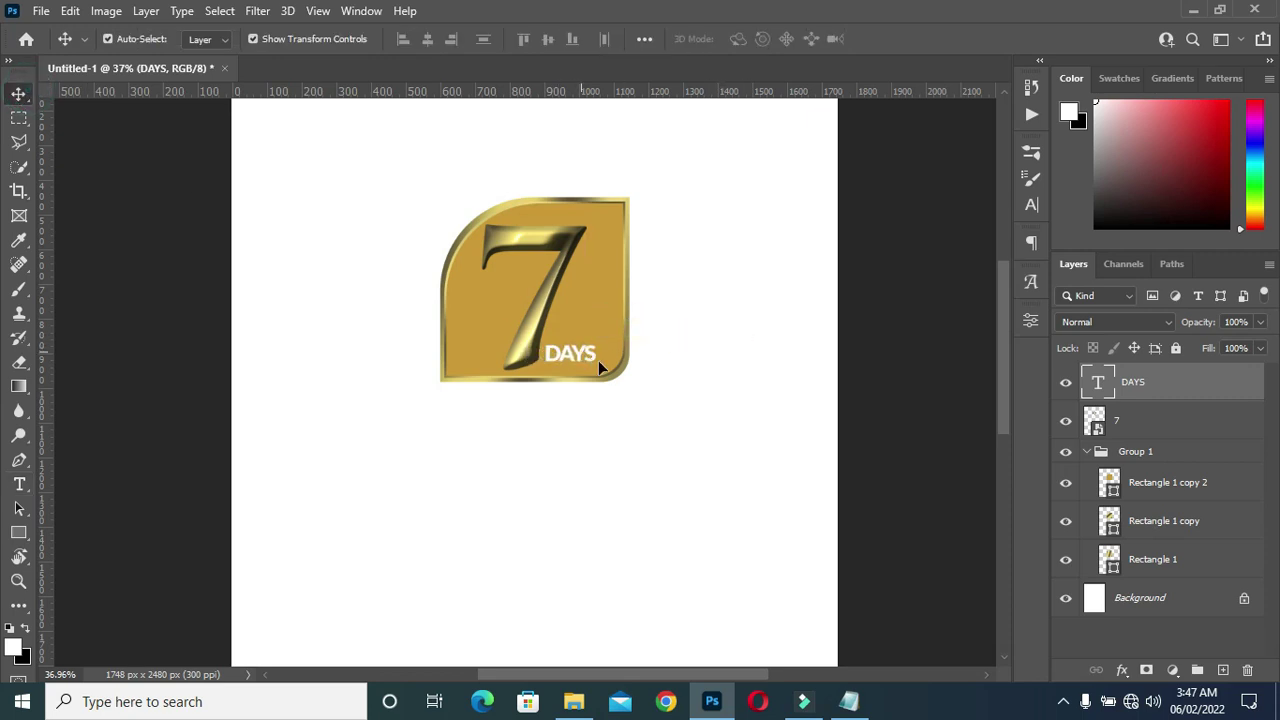
scroll(589, 356, "up", 3)
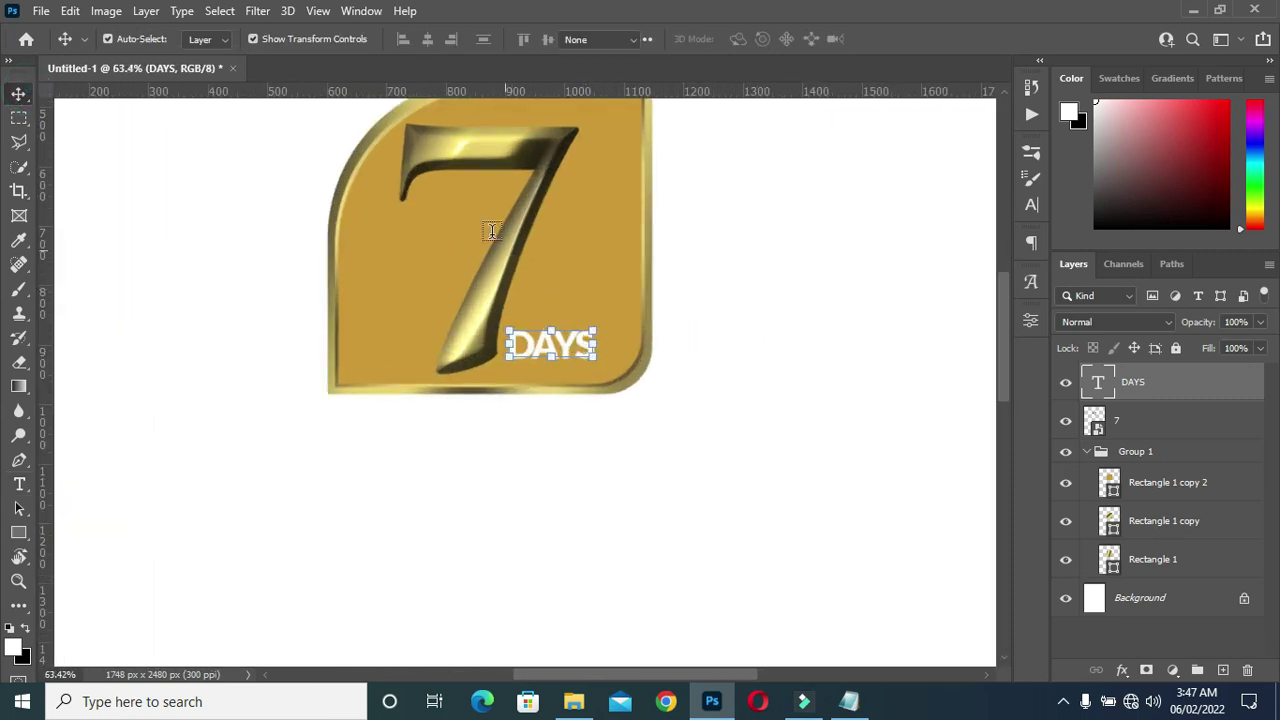
- Set the DAYS text font to Trajan Pro 3 Bold
key("t")
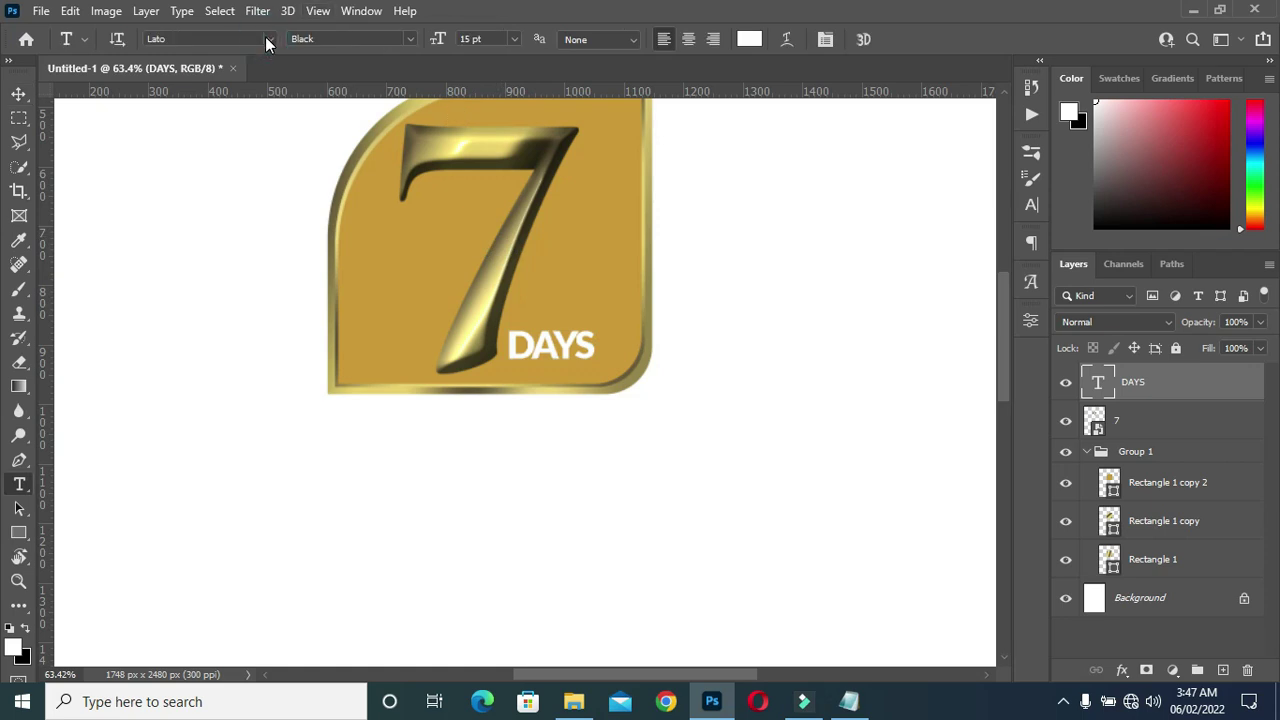
left_click(267, 39)
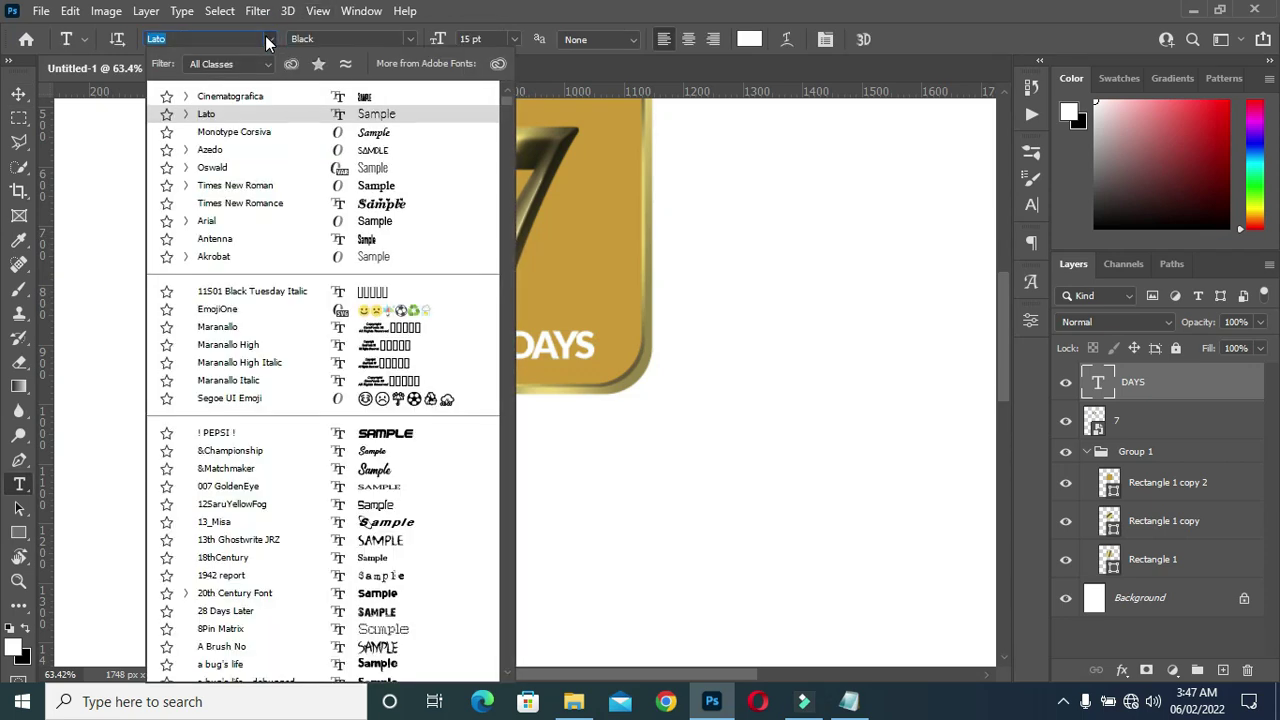
type("traj")
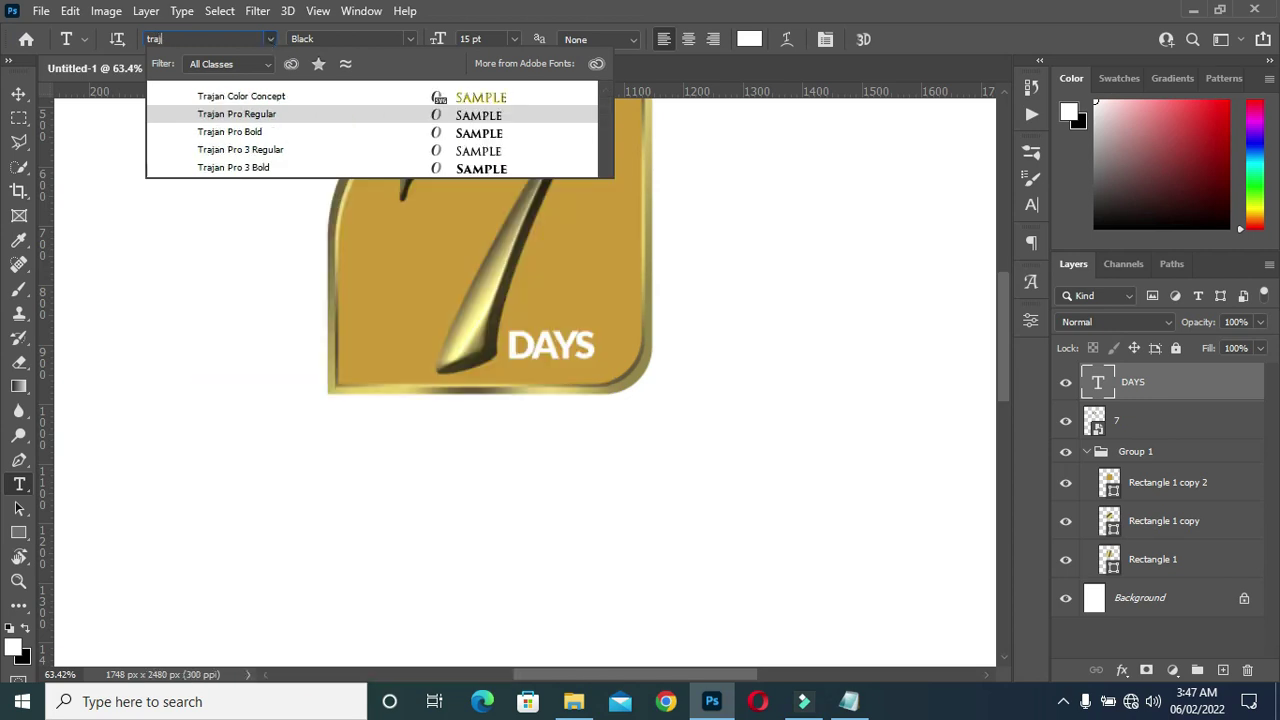
key("Return")
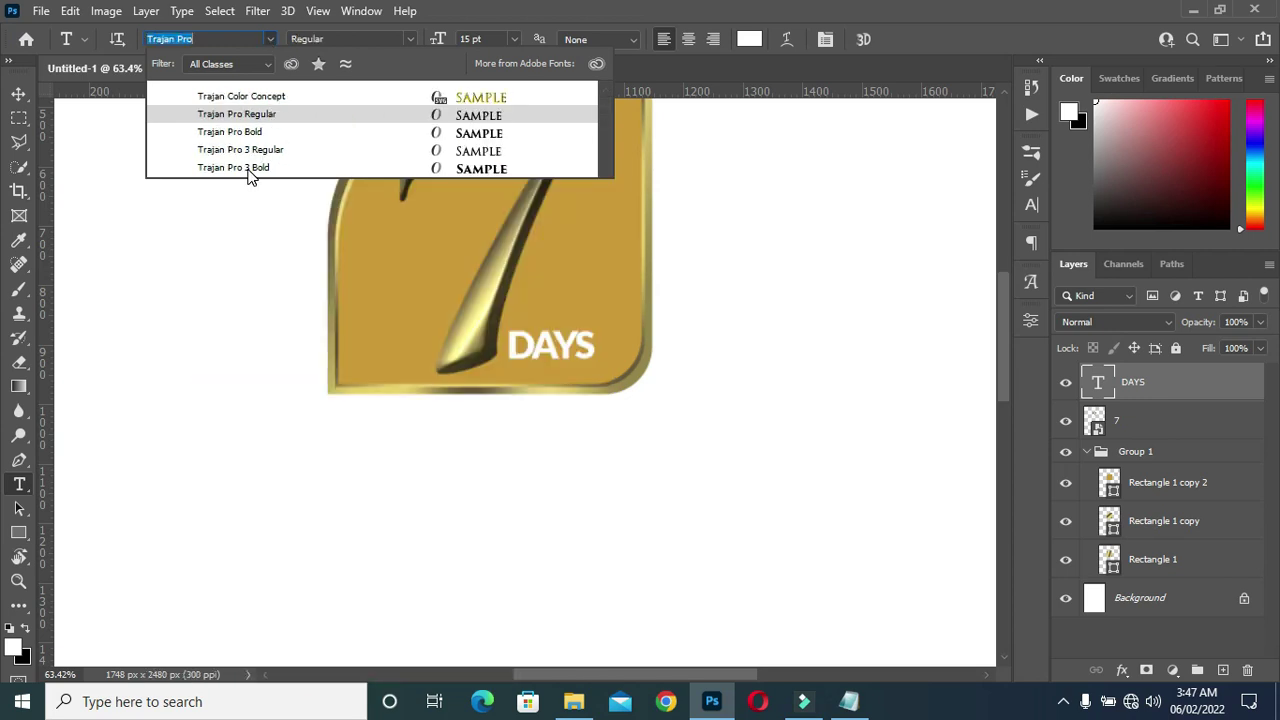
left_click(254, 168)
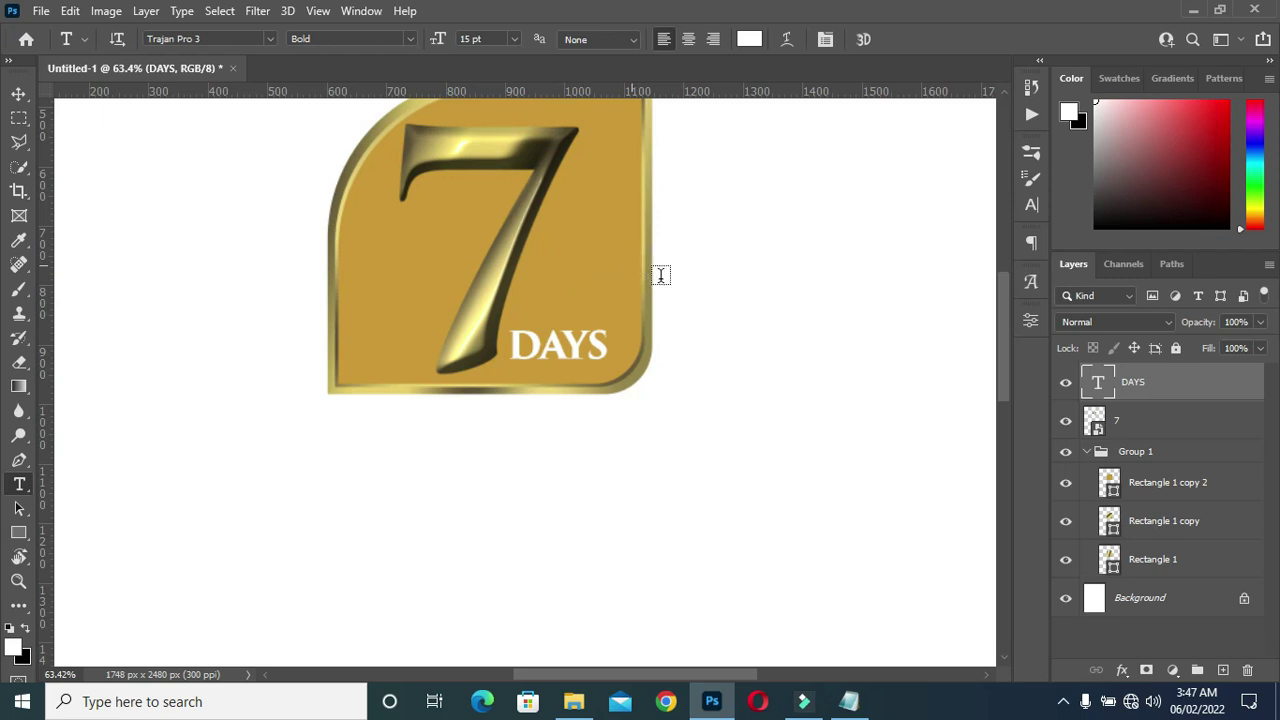
- Move the 7 and DAYS layers into Group 1 with the card
left_click(1143, 420)
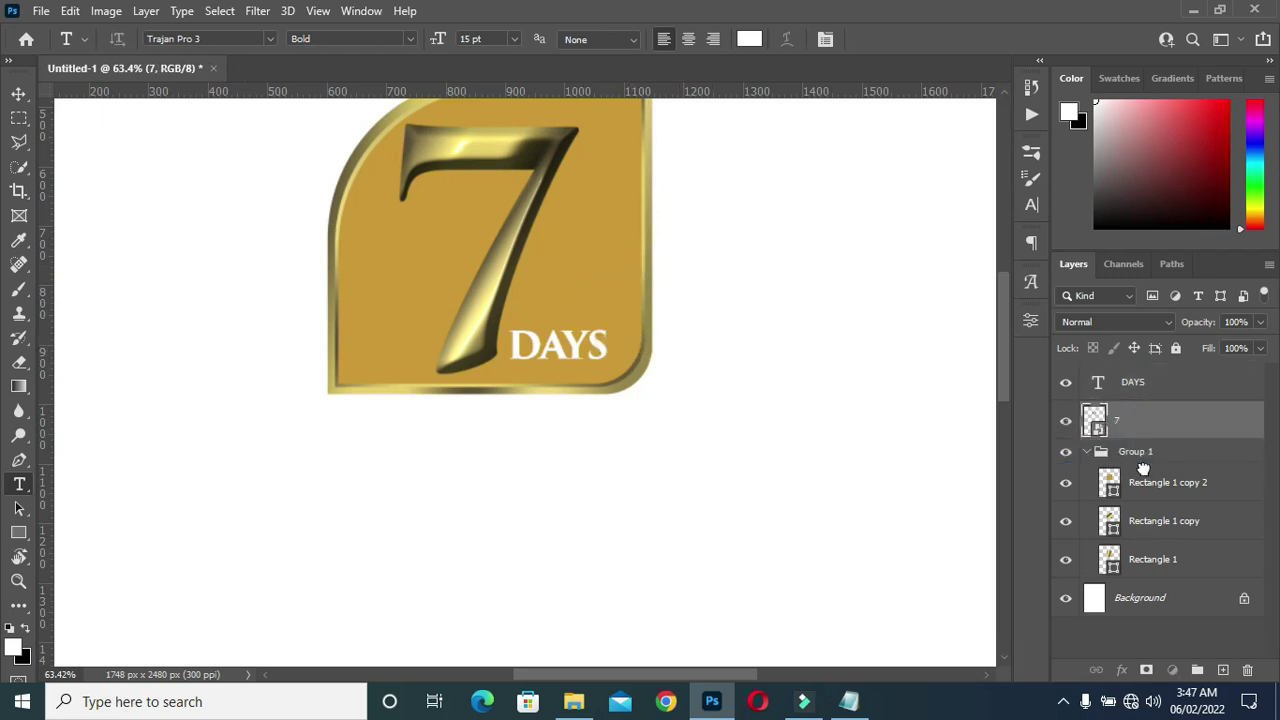
left_click_drag(1143, 468, 1140, 452)
left_click(1092, 414)
left_click(1087, 413)
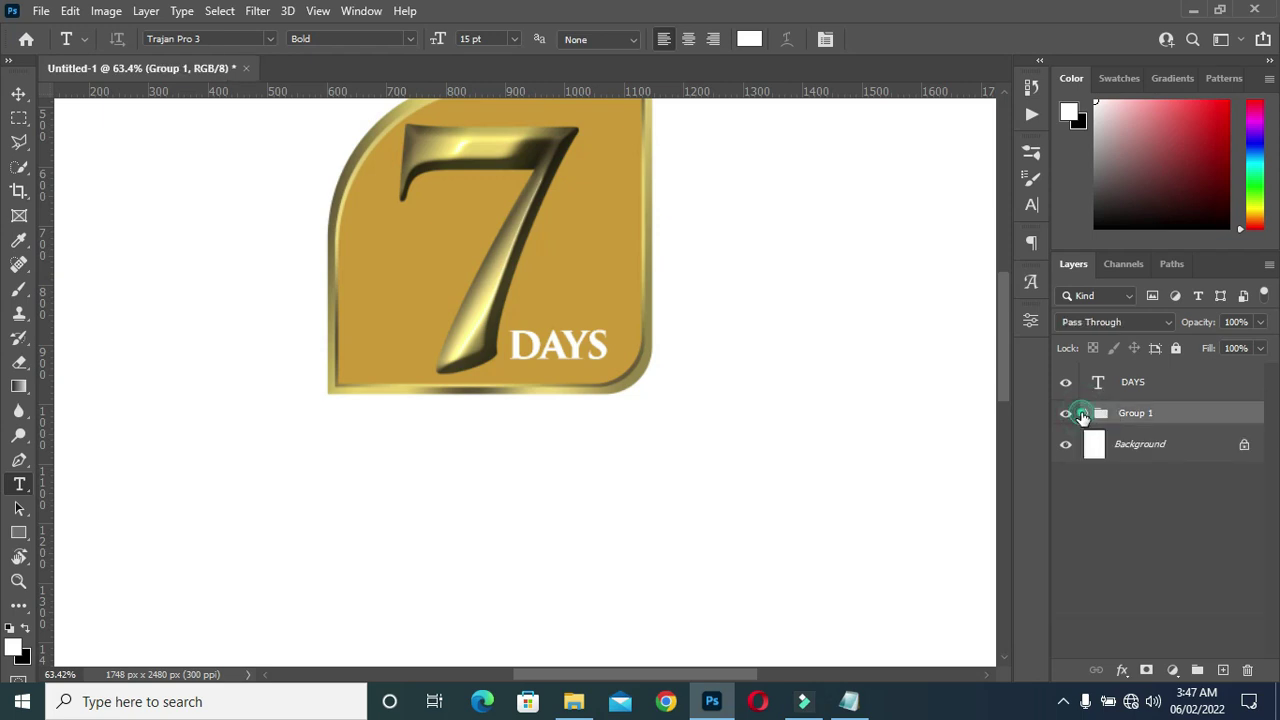
left_click(1089, 414)
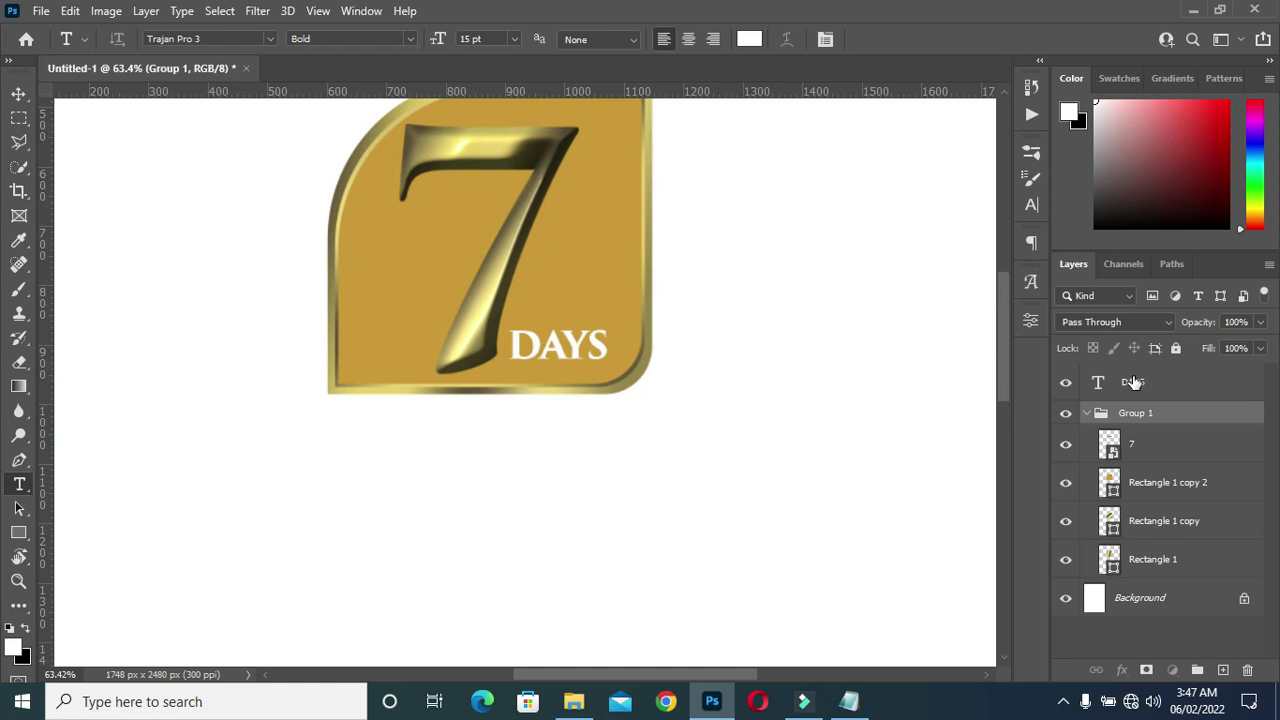
left_click_drag(1150, 385, 1126, 420)
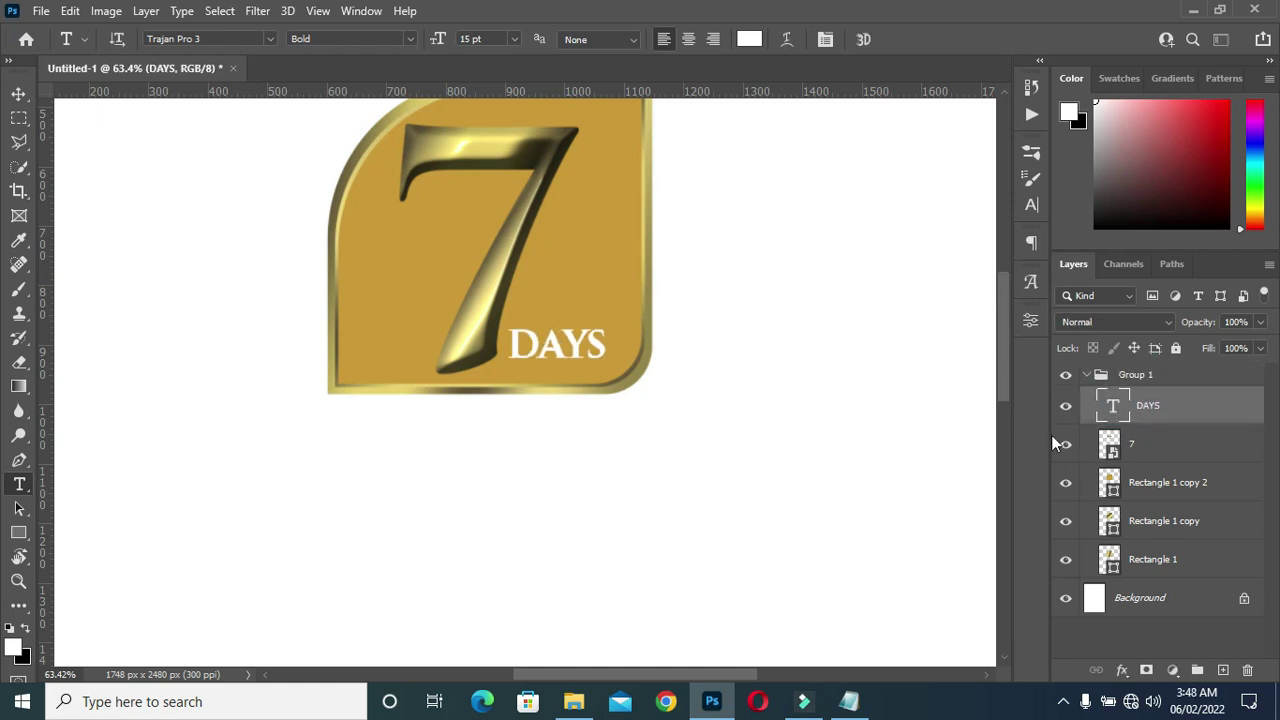
- Add a Gradient Overlay to DAYS using the gold gradient preset
left_click(1121, 670)
left_click(878, 476)
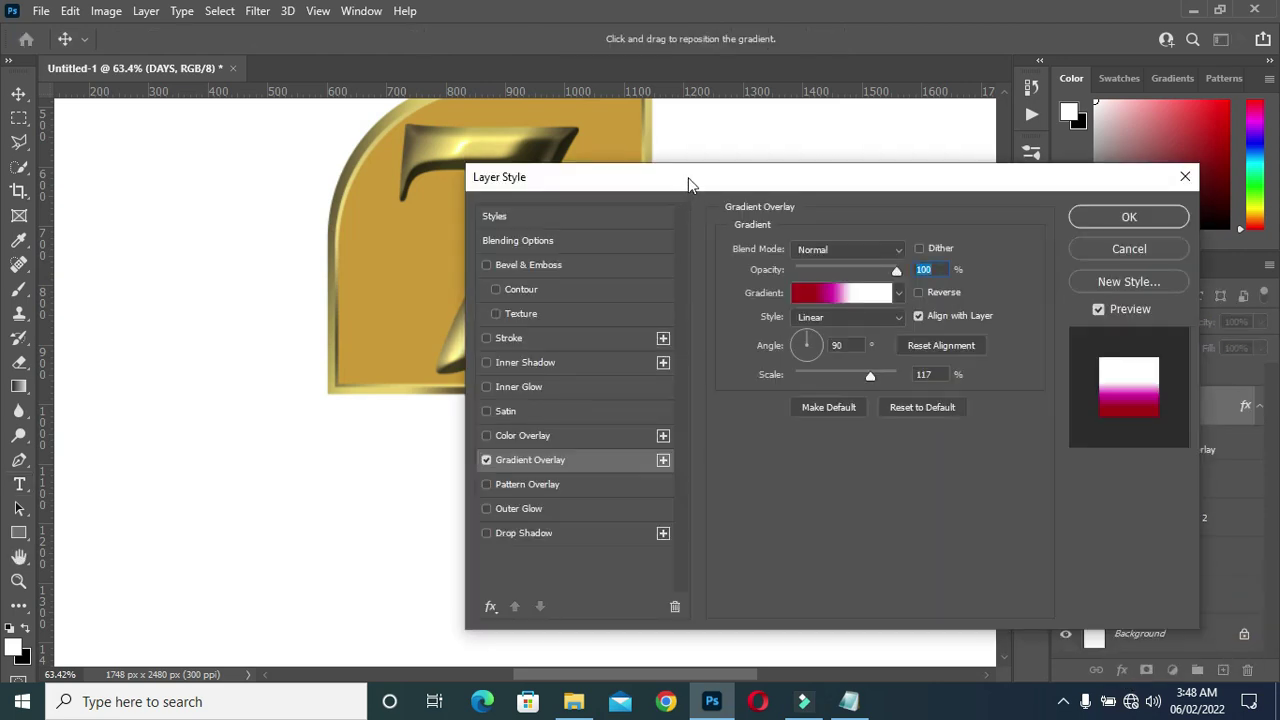
left_click_drag(688, 177, 862, 173)
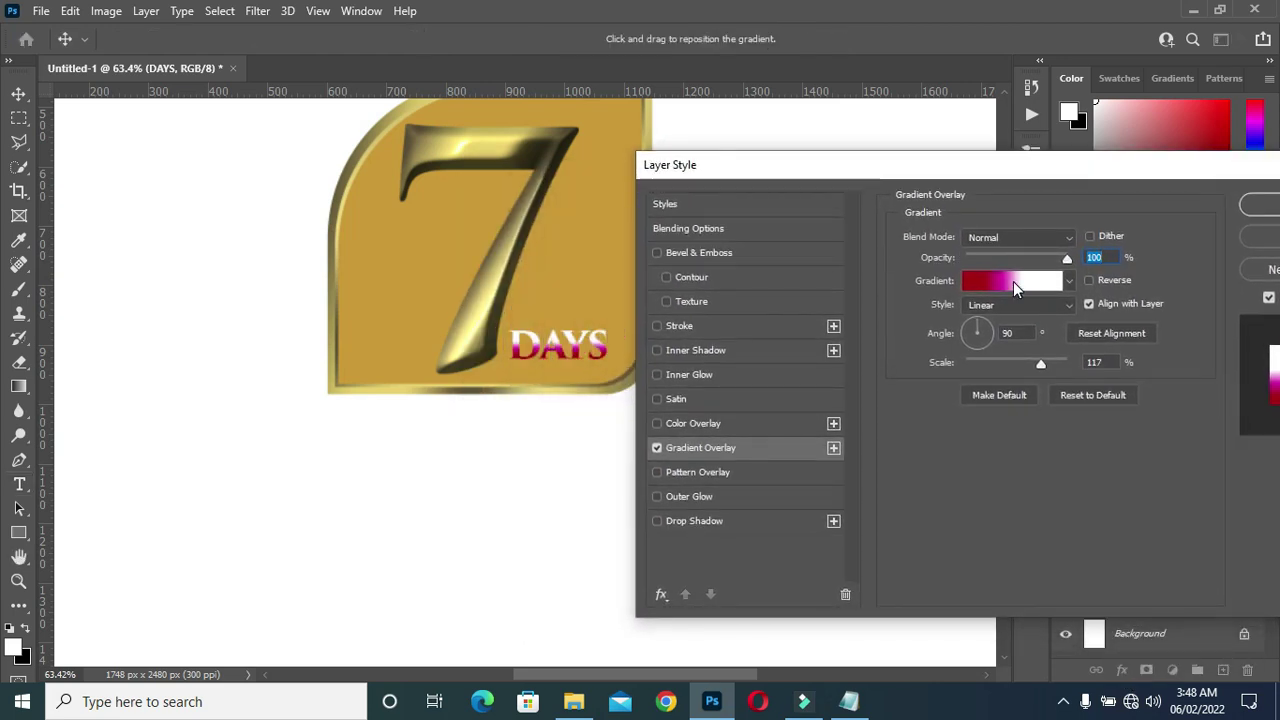
left_click(1013, 283)
scroll(971, 194, "down", 3)
left_click_drag(1140, 186, 1144, 230)
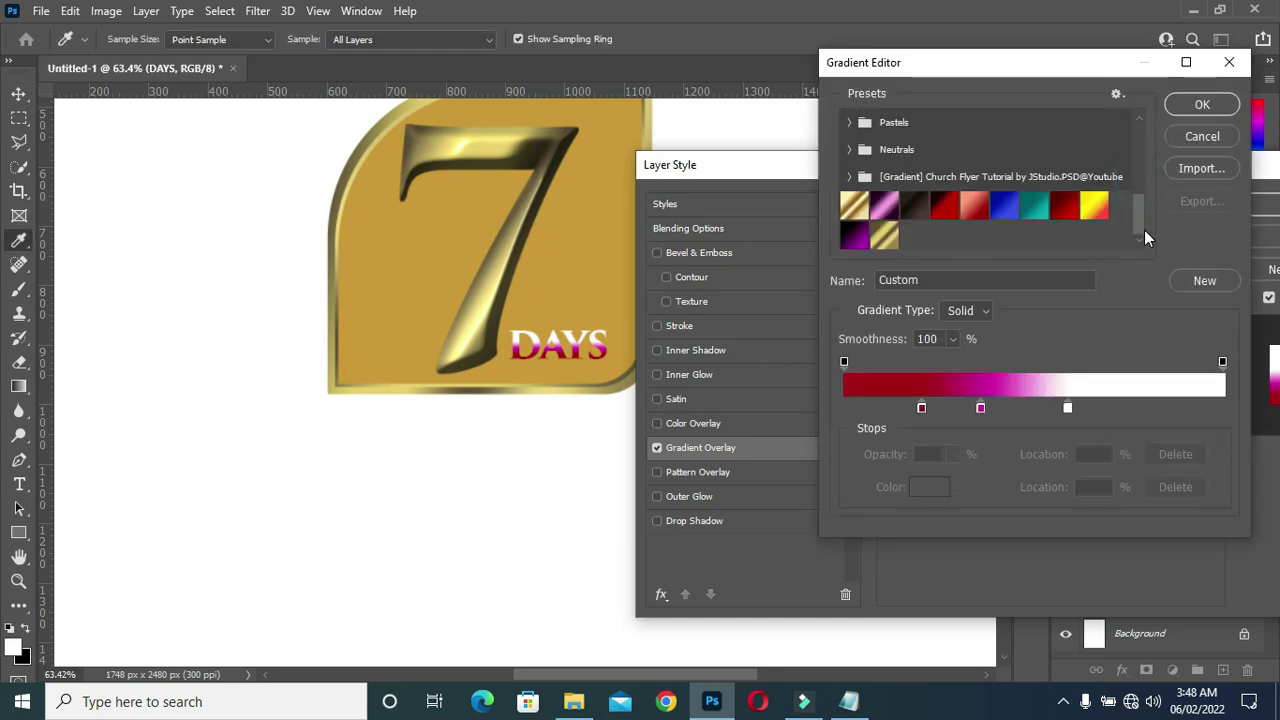
left_click(884, 236)
left_click(1201, 105)
- Add a 4 px black outside stroke to DAYS and apply the layer style
mouse_move(950, 176)
left_mouse_down()
mouse_move(957, 168)
mouse_move(945, 169)
left_mouse_up()
left_click(700, 327)
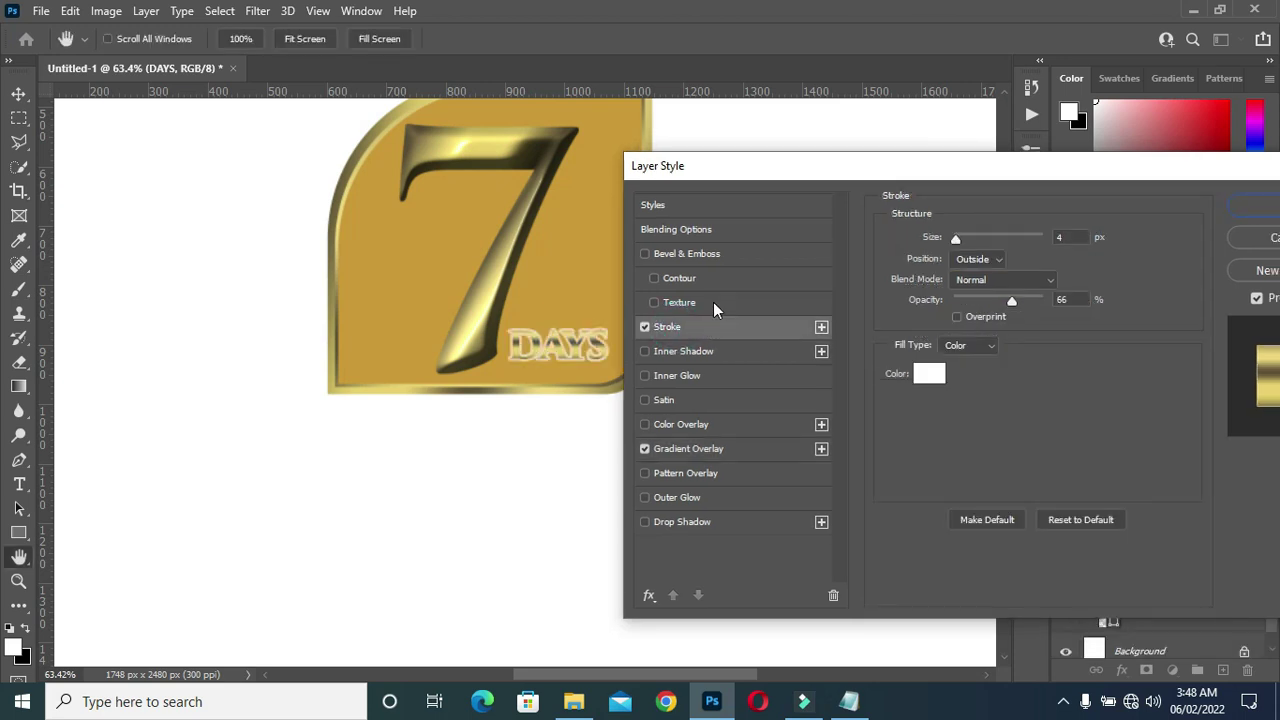
left_click(928, 378)
left_click_drag(686, 517, 683, 590)
left_click(661, 561)
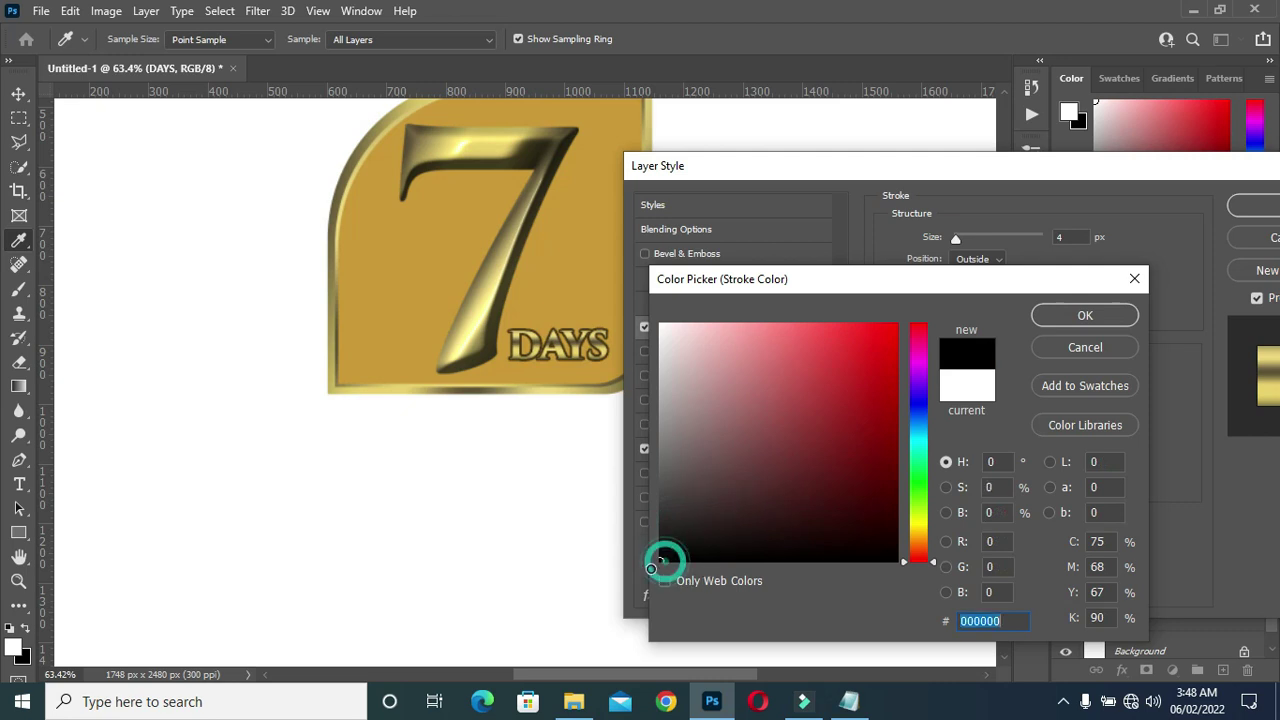
left_click(1062, 314)
left_click_drag(1062, 180, 962, 174)
left_click(1191, 204)
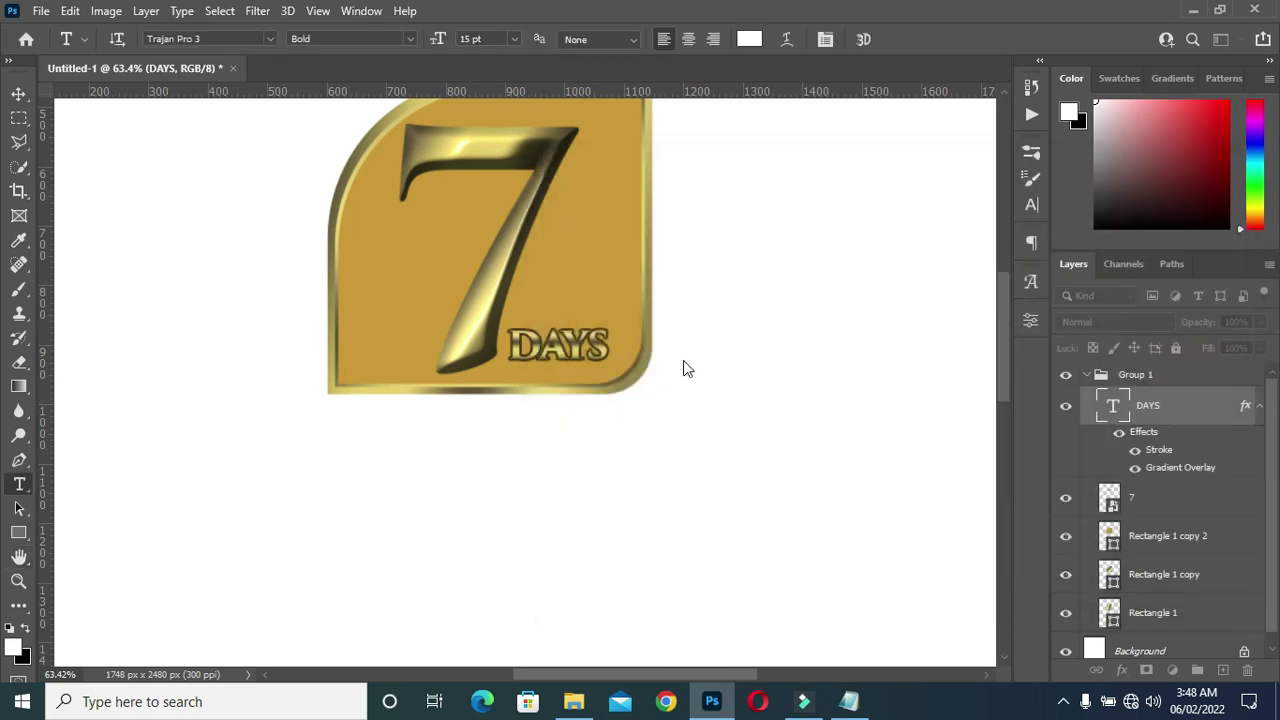
- Scale the DAYS text up to about 121% with the Move tool's transform
scroll(645, 378, "down", 1)
left_click(18, 94)
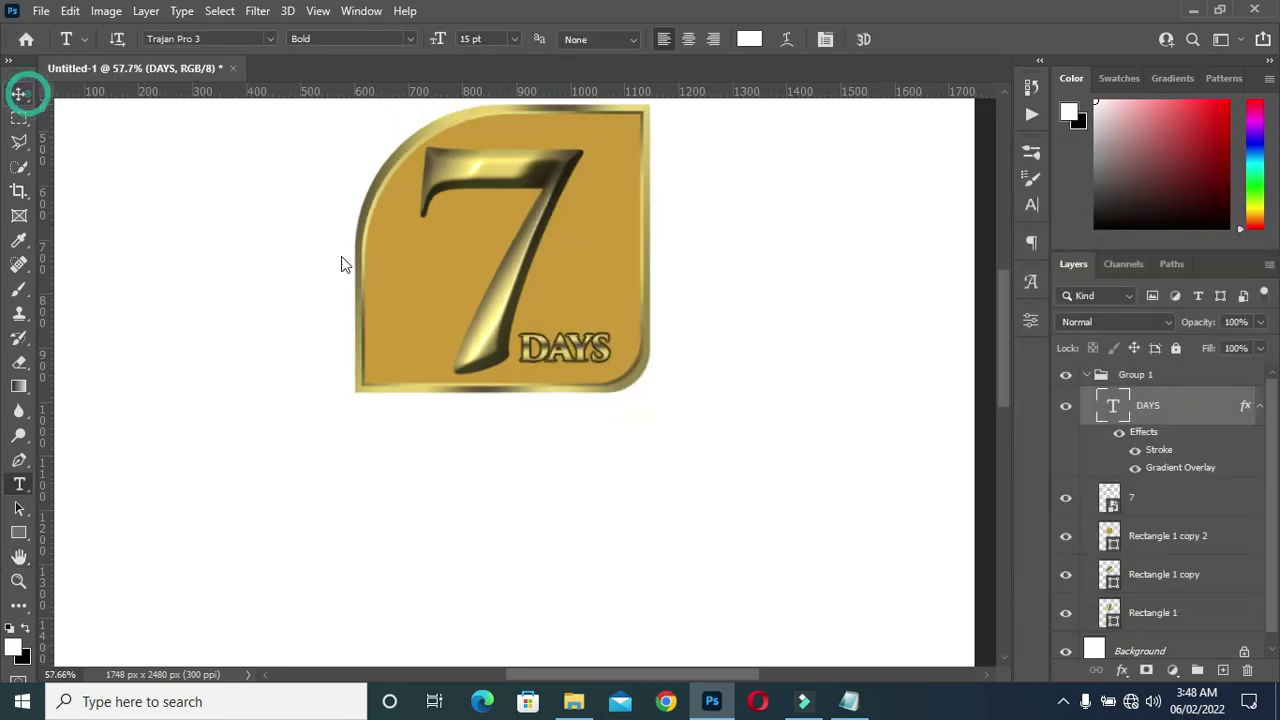
left_click(568, 335)
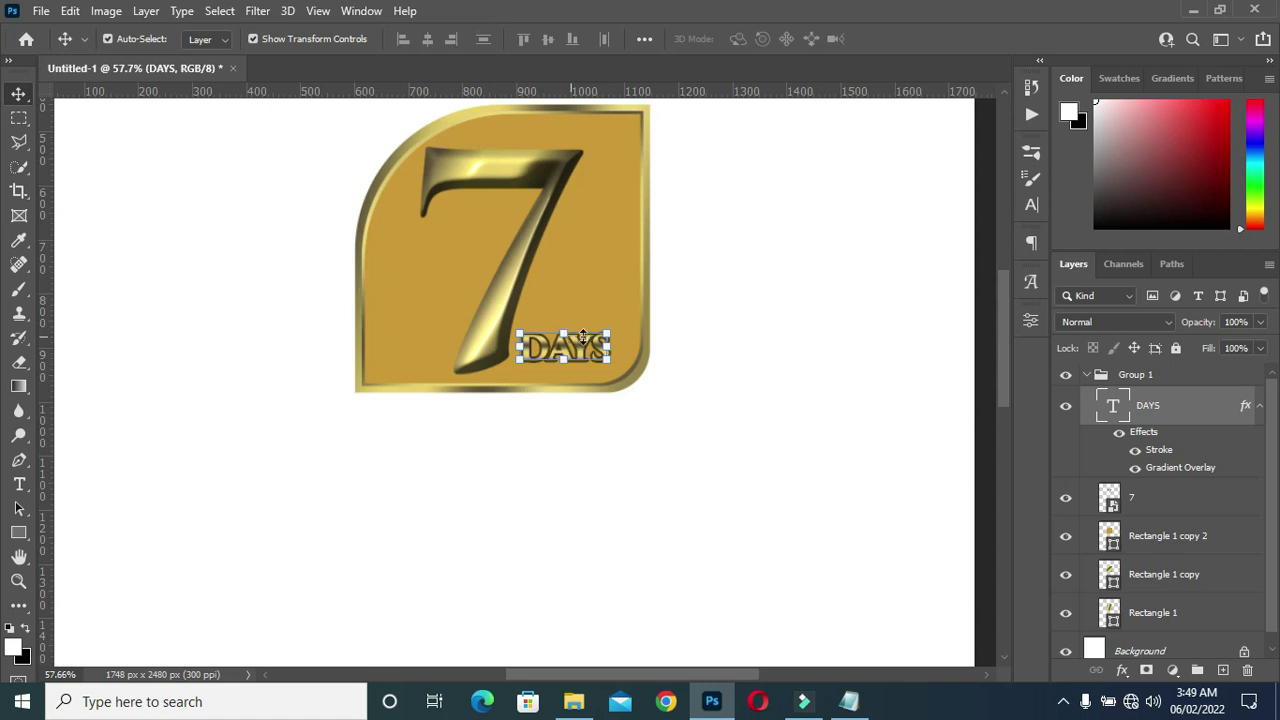
left_click(606, 344)
left_click_drag(606, 350, 622, 348)
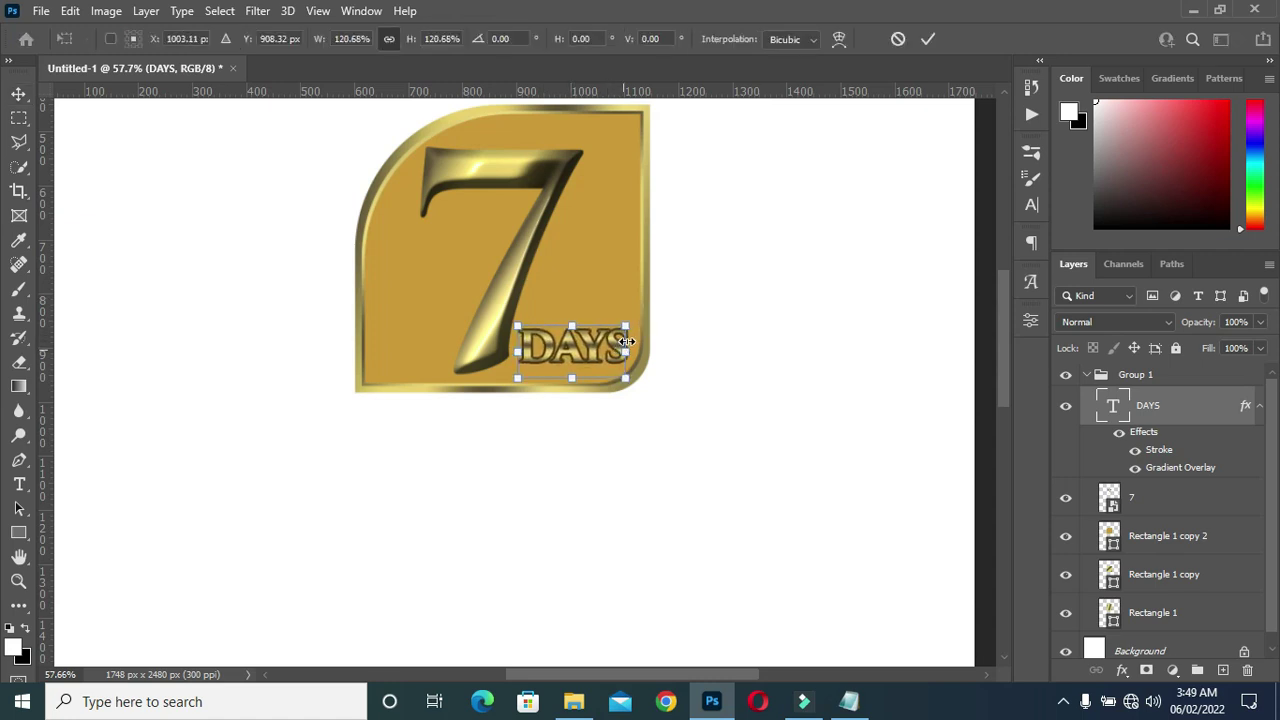
key("Return")
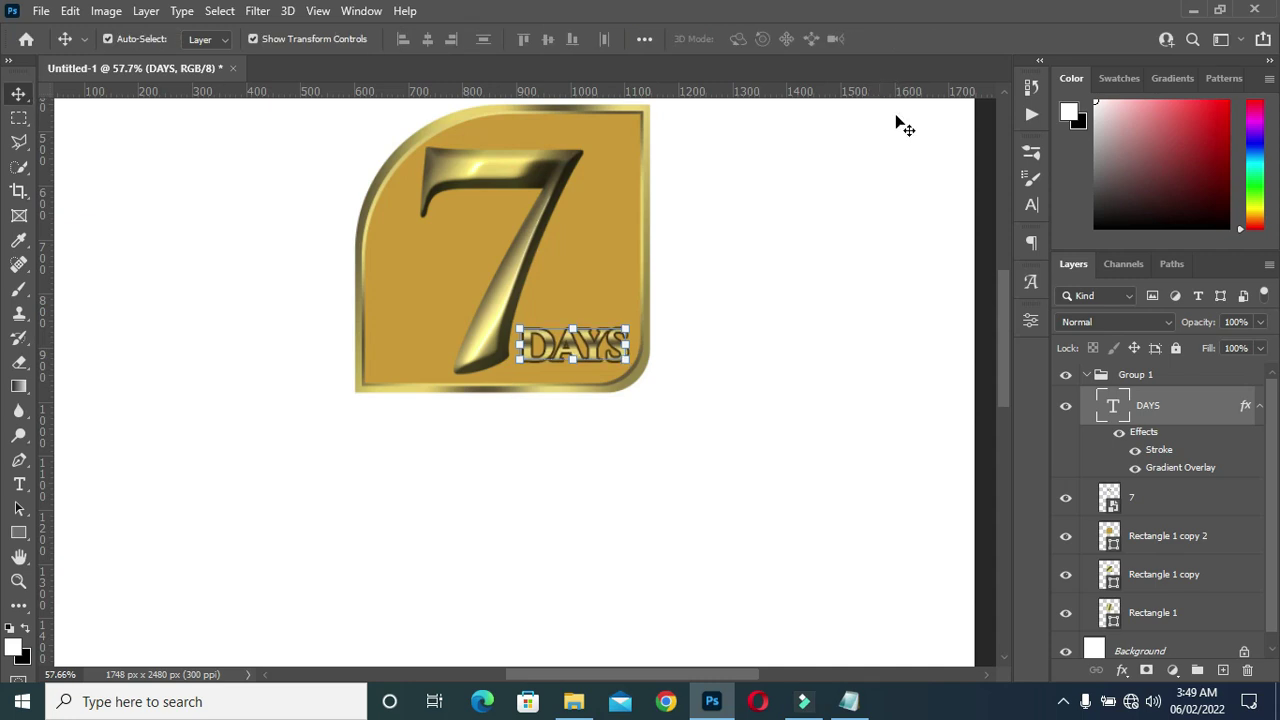
- Deselect everything on the canvas and switch to the Rectangle tool
scroll(700, 263, "down", 3)
left_click(928, 363)
scroll(540, 290, "down", 3)
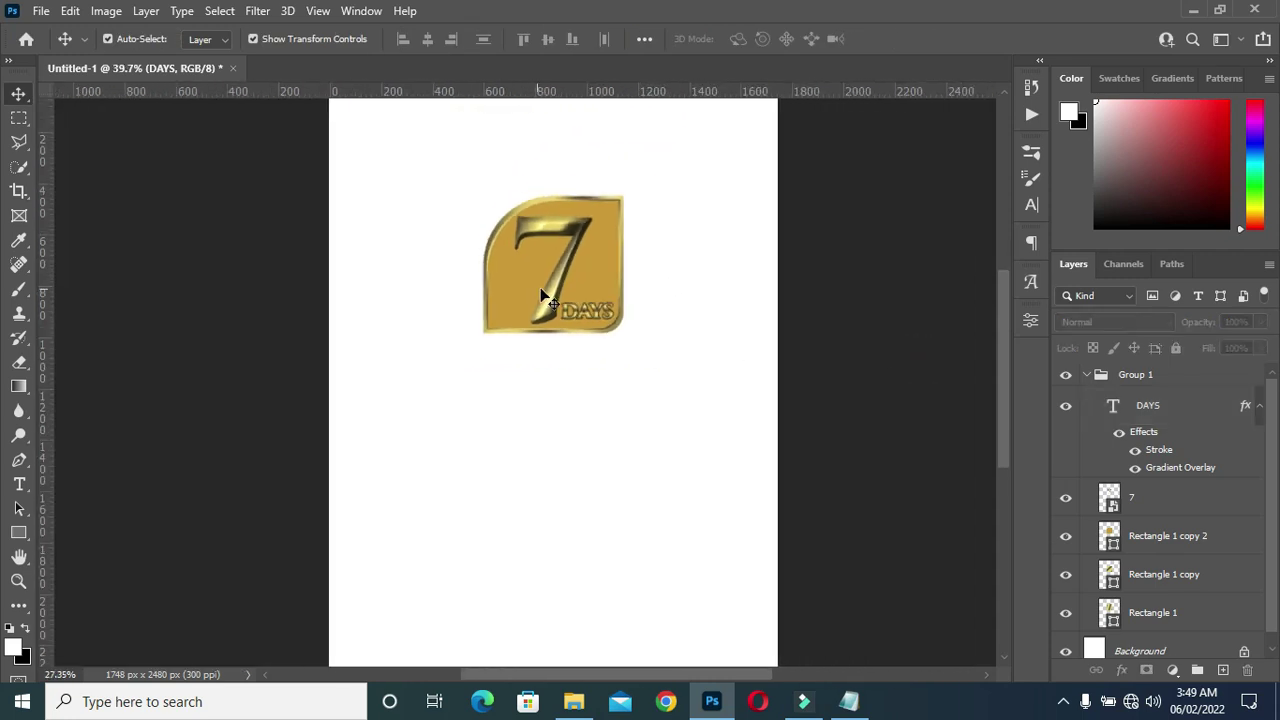
scroll(533, 242, "up", 2)
scroll(549, 295, "down", 1)
scroll(549, 288, "down", 1)
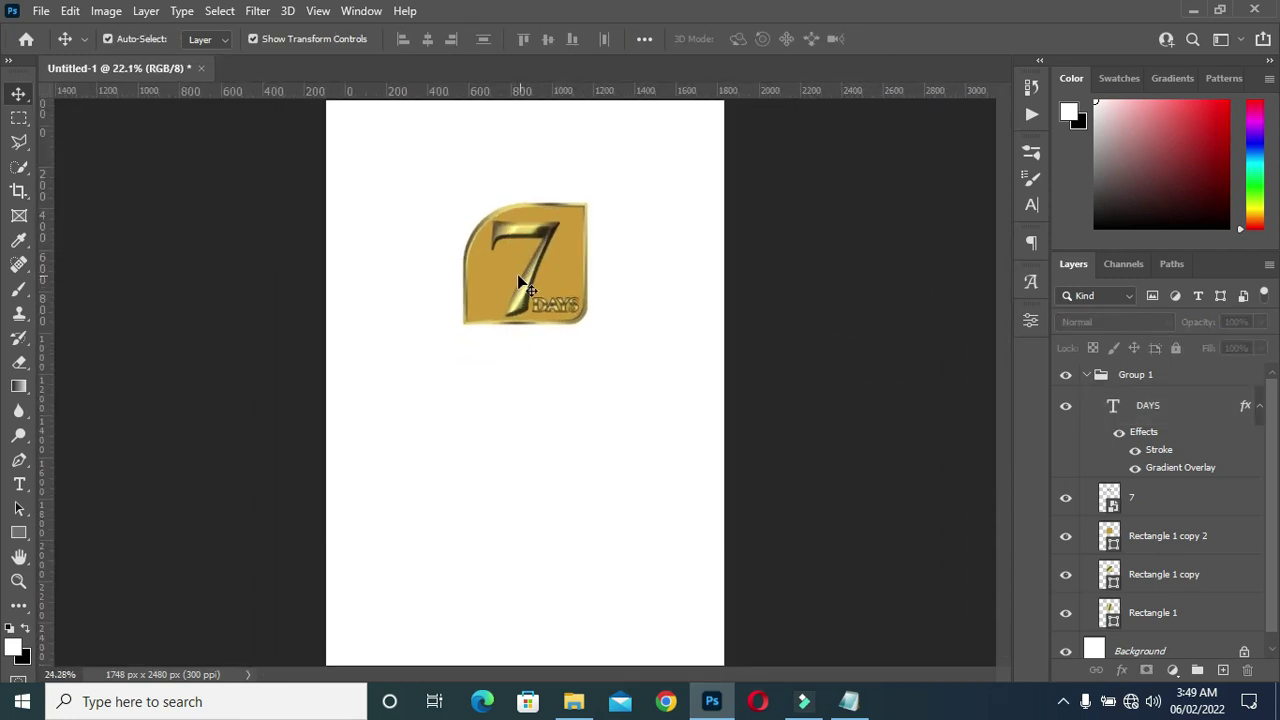
scroll(520, 268, "up", 2)
left_click(229, 266)
scroll(147, 235, "up", 2)
left_click(18, 532)
- Draw a rectangle in Path mode over the 7 DAYS badge
left_click(71, 534)
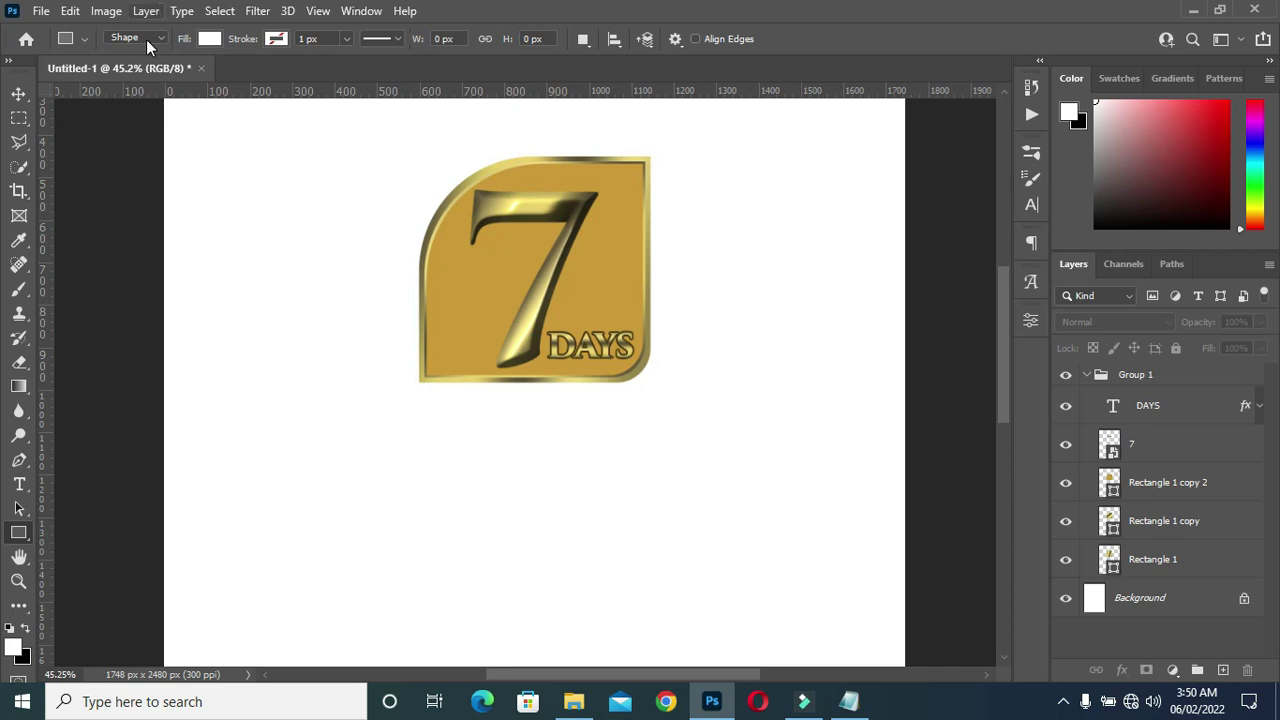
left_click(158, 37)
left_click(130, 68)
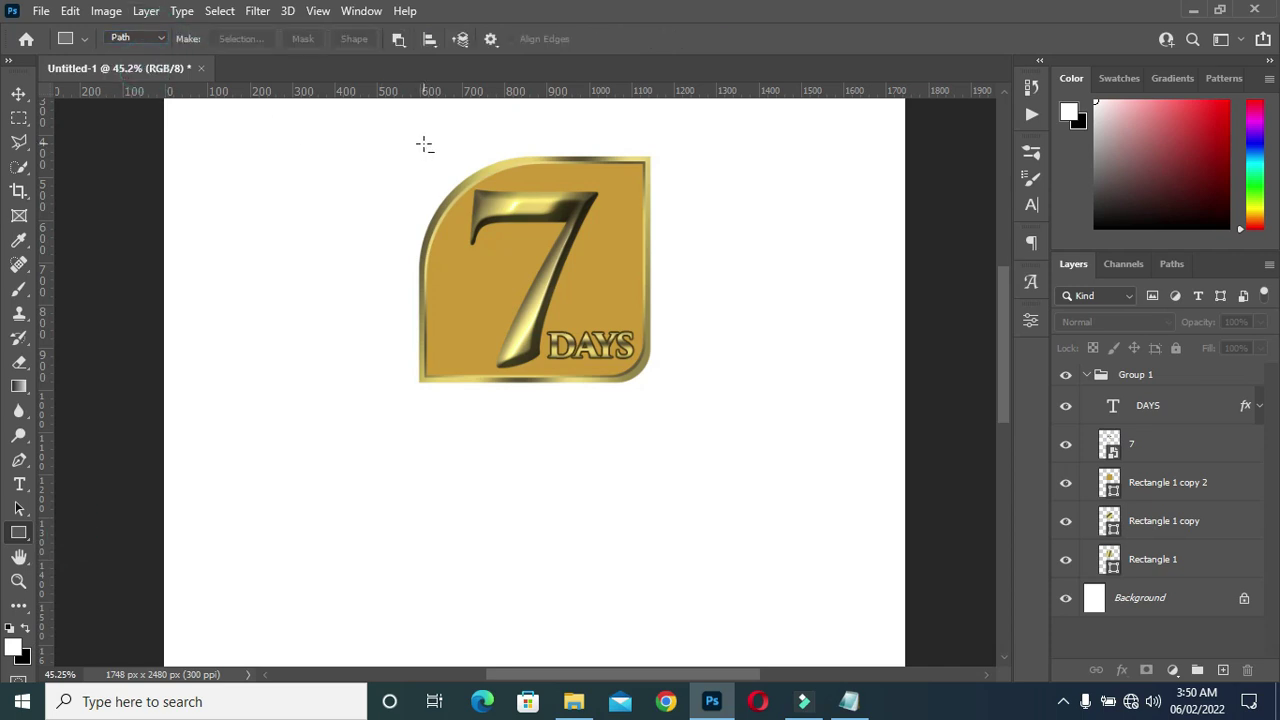
left_click_drag(424, 146, 651, 386)
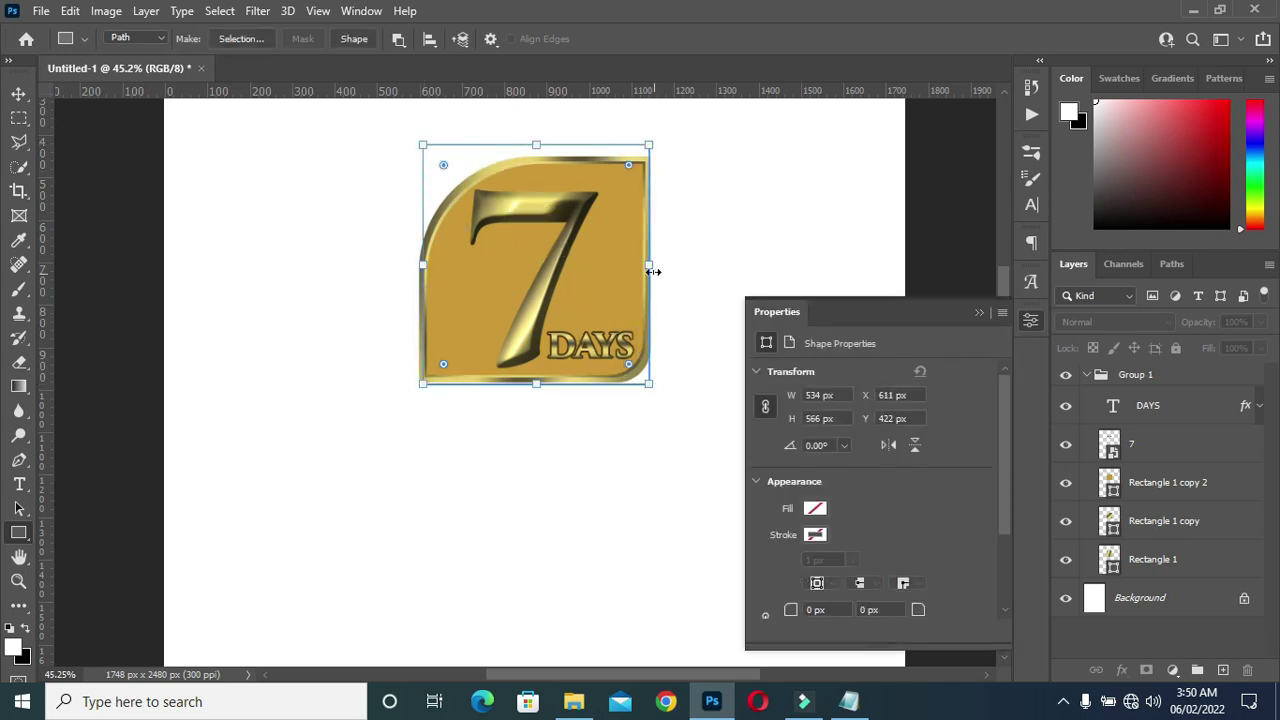
scroll(805, 560, "down", 2)
scroll(814, 500, "down", 1)
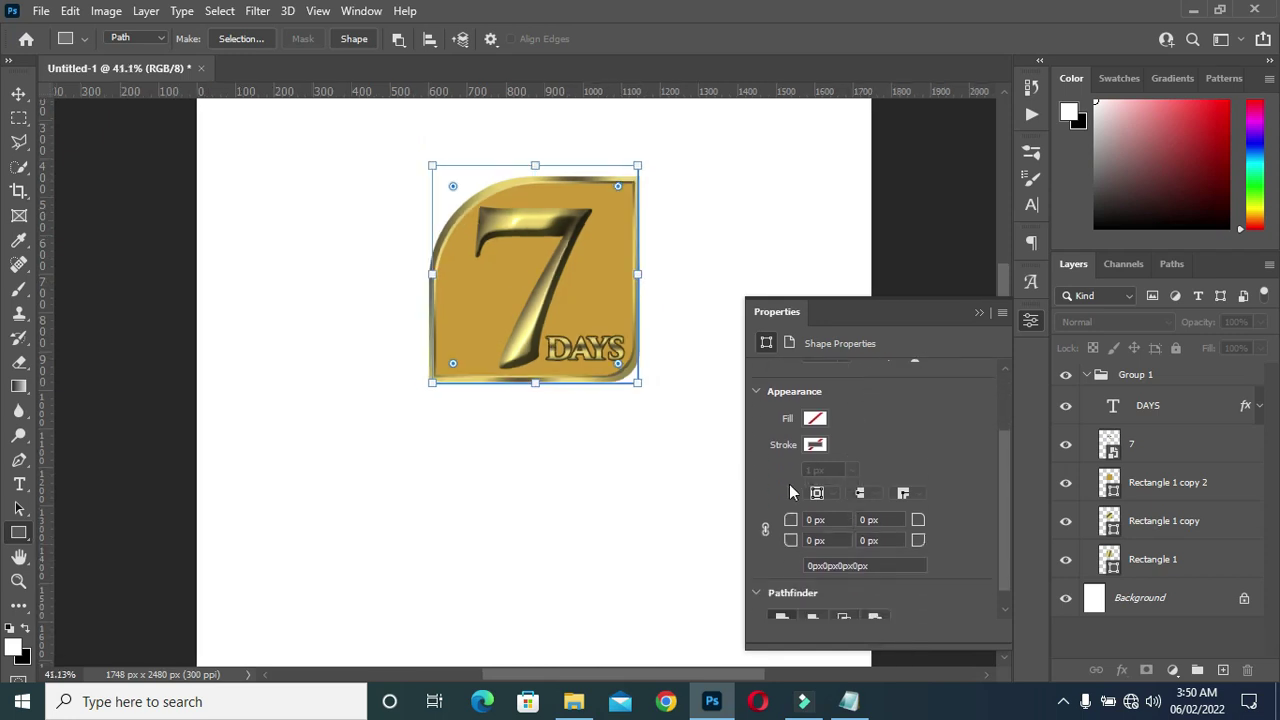
- Round the path's top-left corner to 264 px and nudge it left and down
left_click_drag(790, 520, 1029, 523)
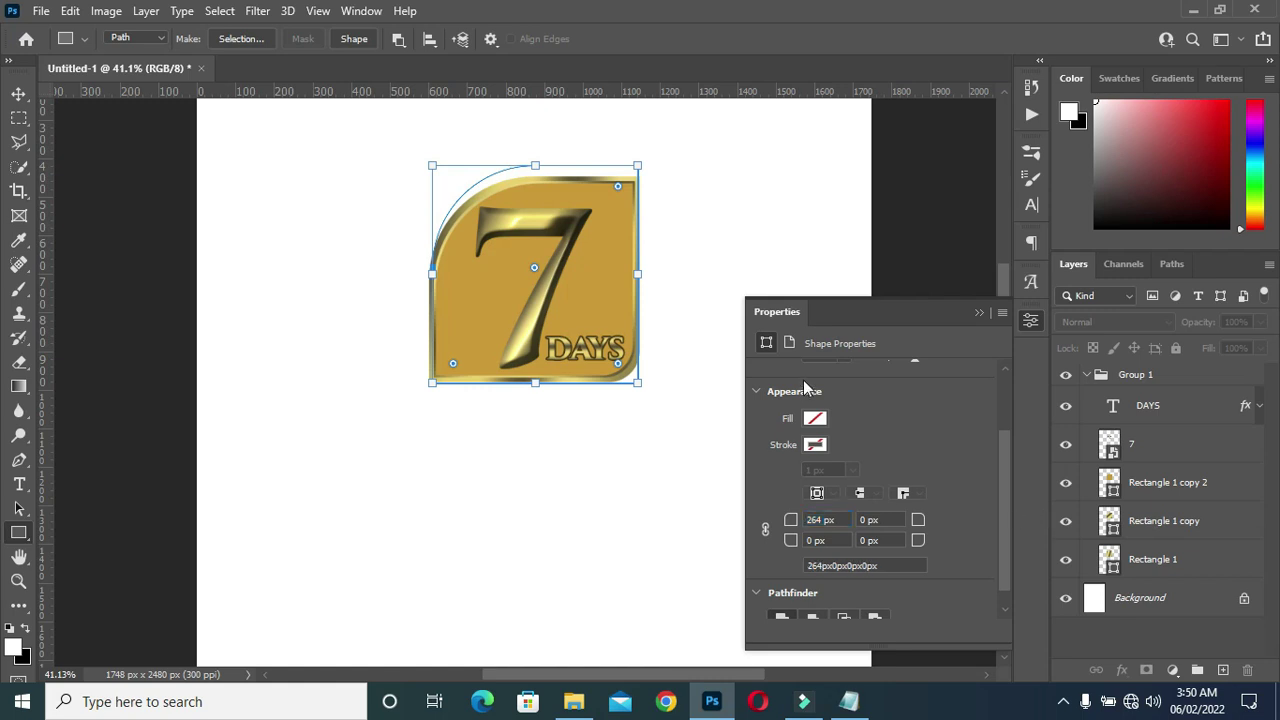
left_click(978, 313)
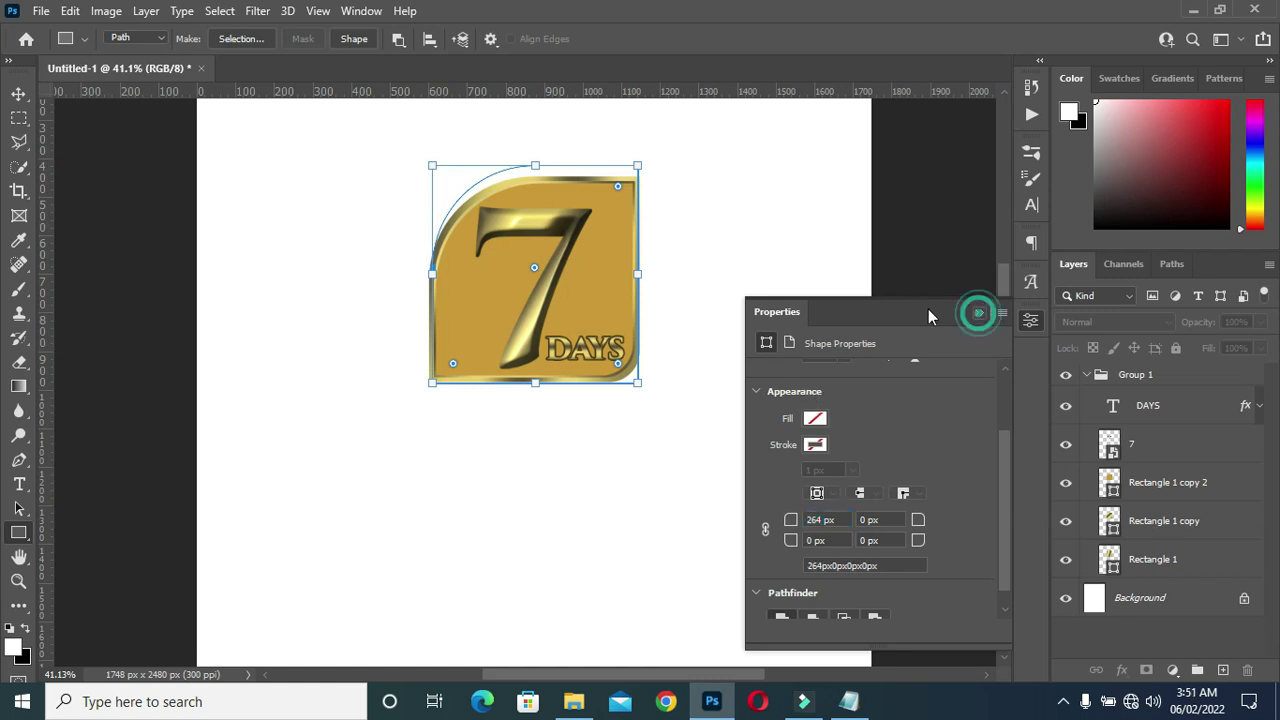
left_click(19, 94)
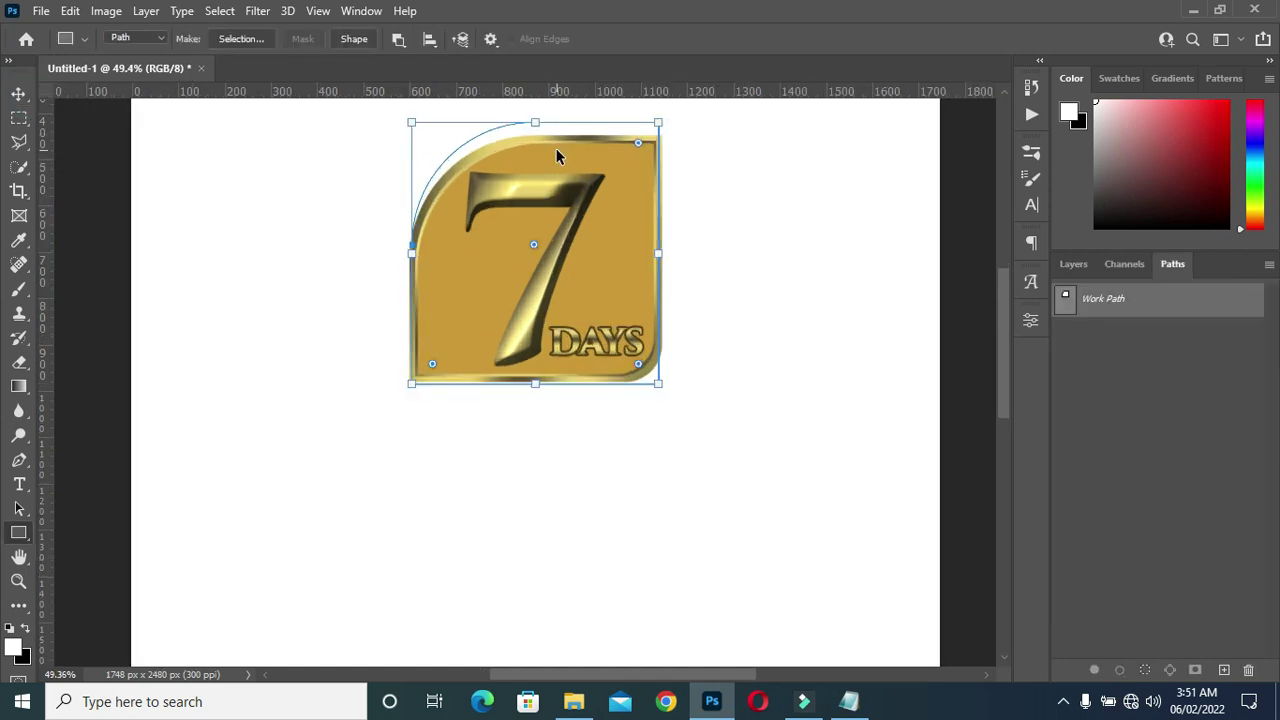
key("Left")
key("Left")
key("Left")
key("Left")
key("Left")
key("Left")
key("Down")
key("Down")
key("Down")
key("Down")
key("Down")
key("Down")
key("Down")
key("Down")
key("Down")
key("Down")
key("Down")
key("Down")
key("Down")
key("Down")
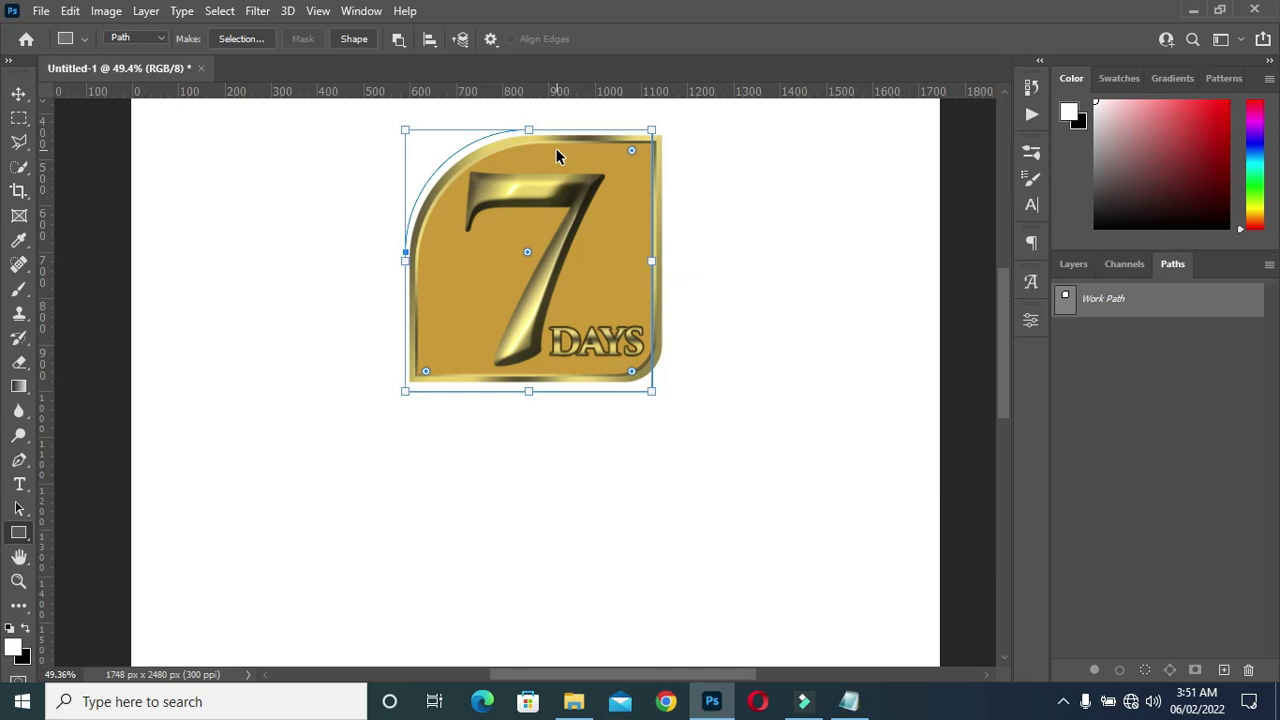
scroll(556, 155, "down", 1)
left_click_drag(1002, 358, 1000, 328)
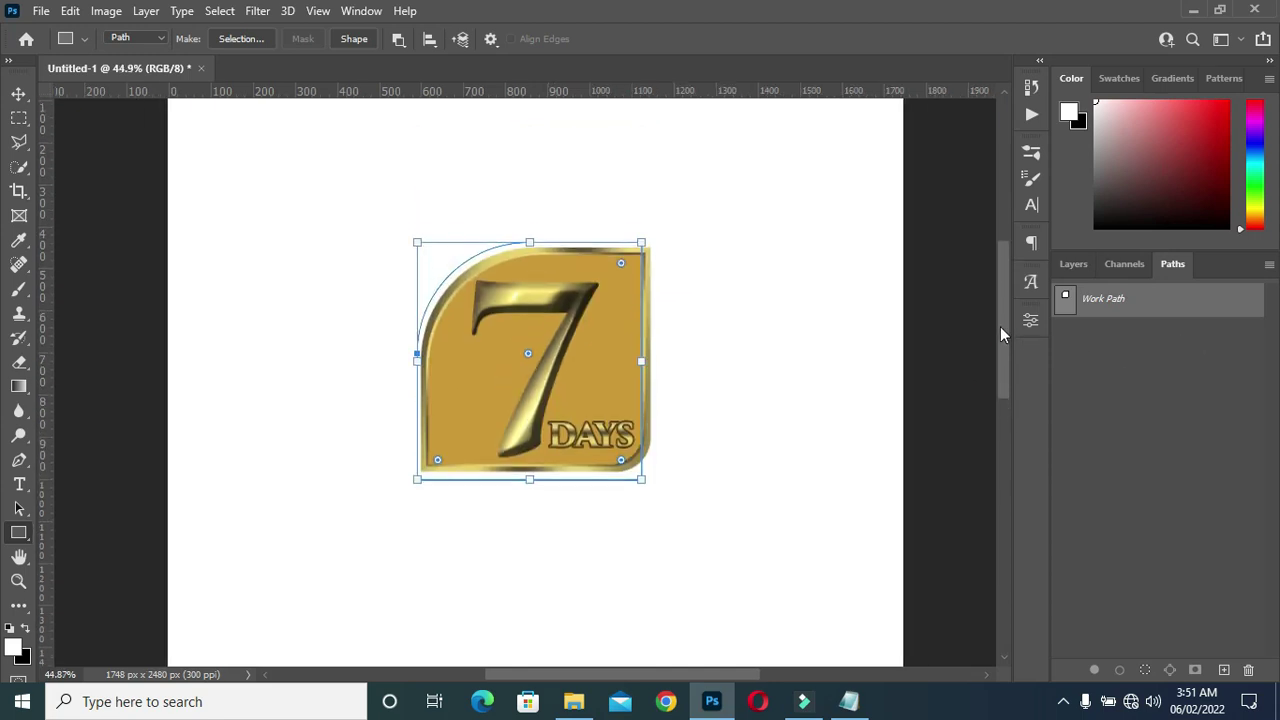
- Copy PRESENTS: from the Notepad notes
left_click(848, 701)
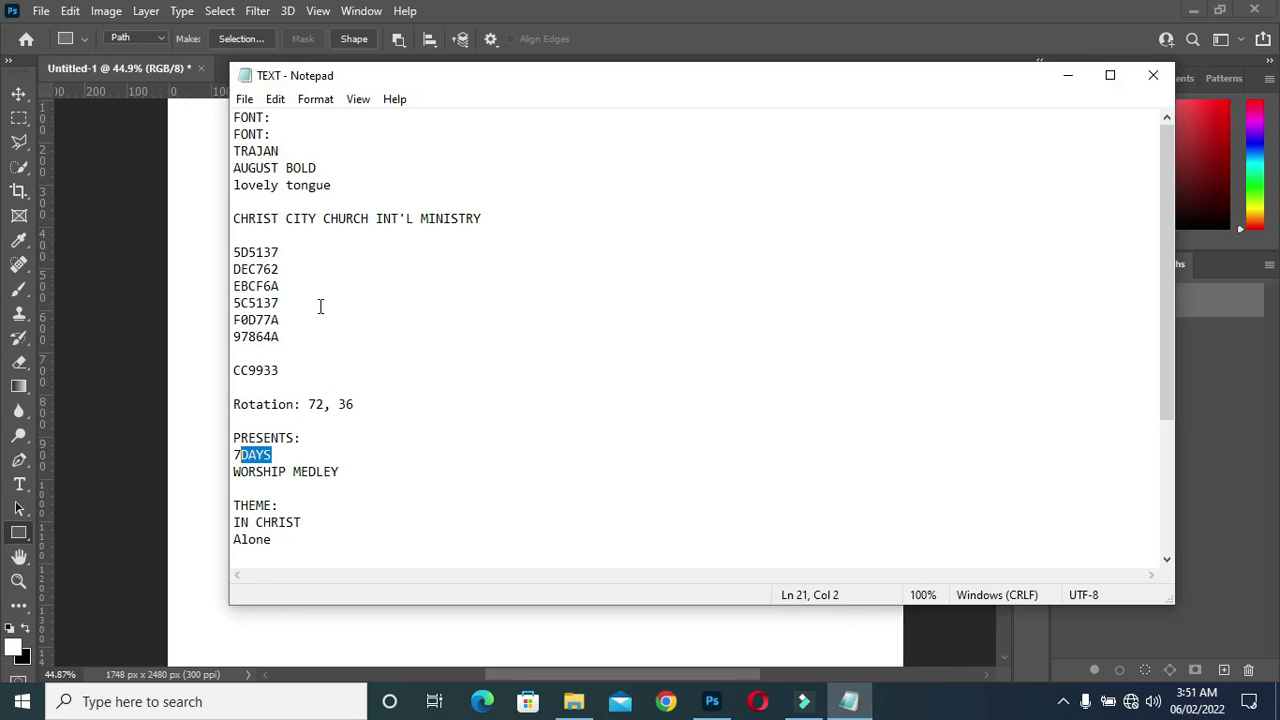
left_click_drag(305, 440, 235, 446)
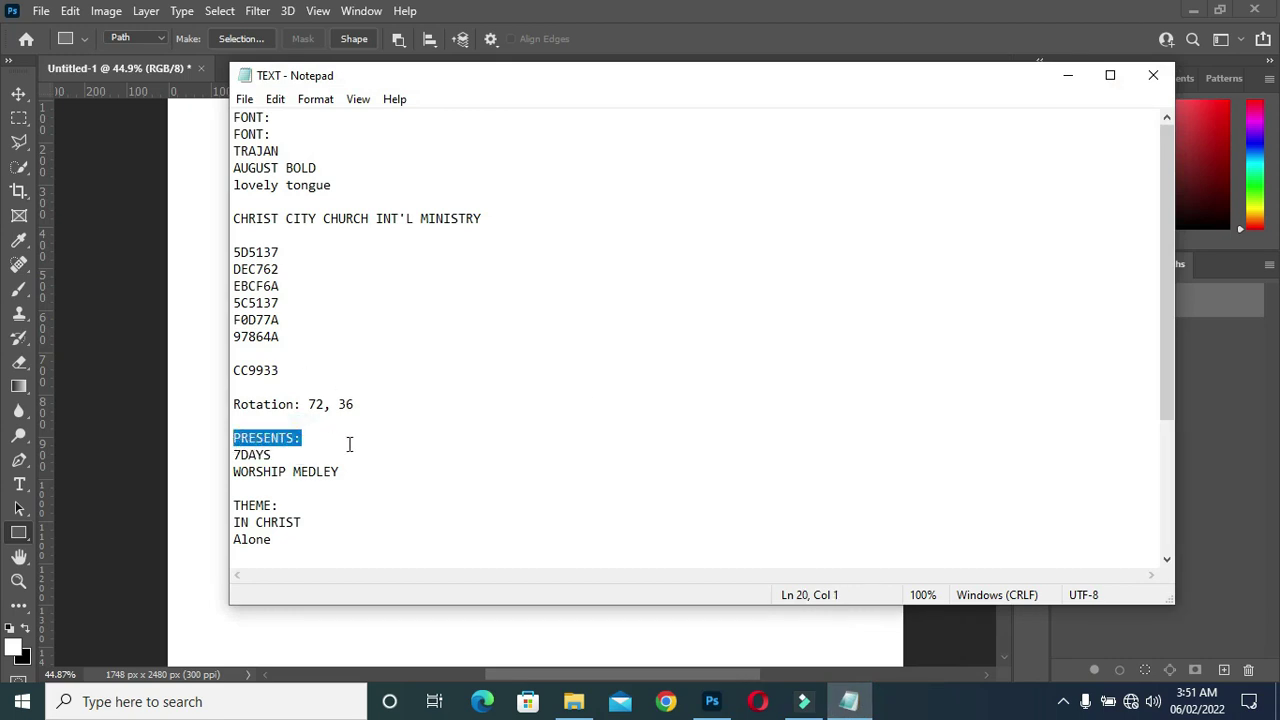
left_click(1067, 76)
- Set PRESENTS: on the curved path in black at a smaller size
scroll(458, 237, "up", 1)
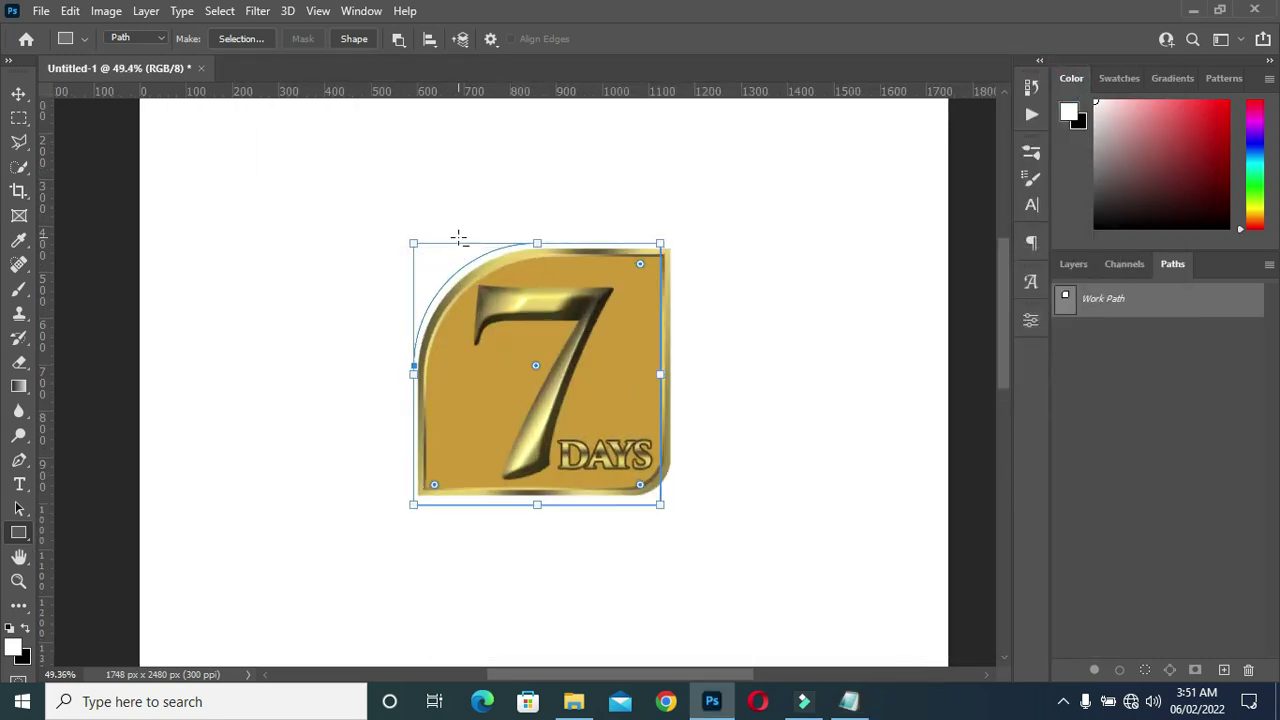
key("t")
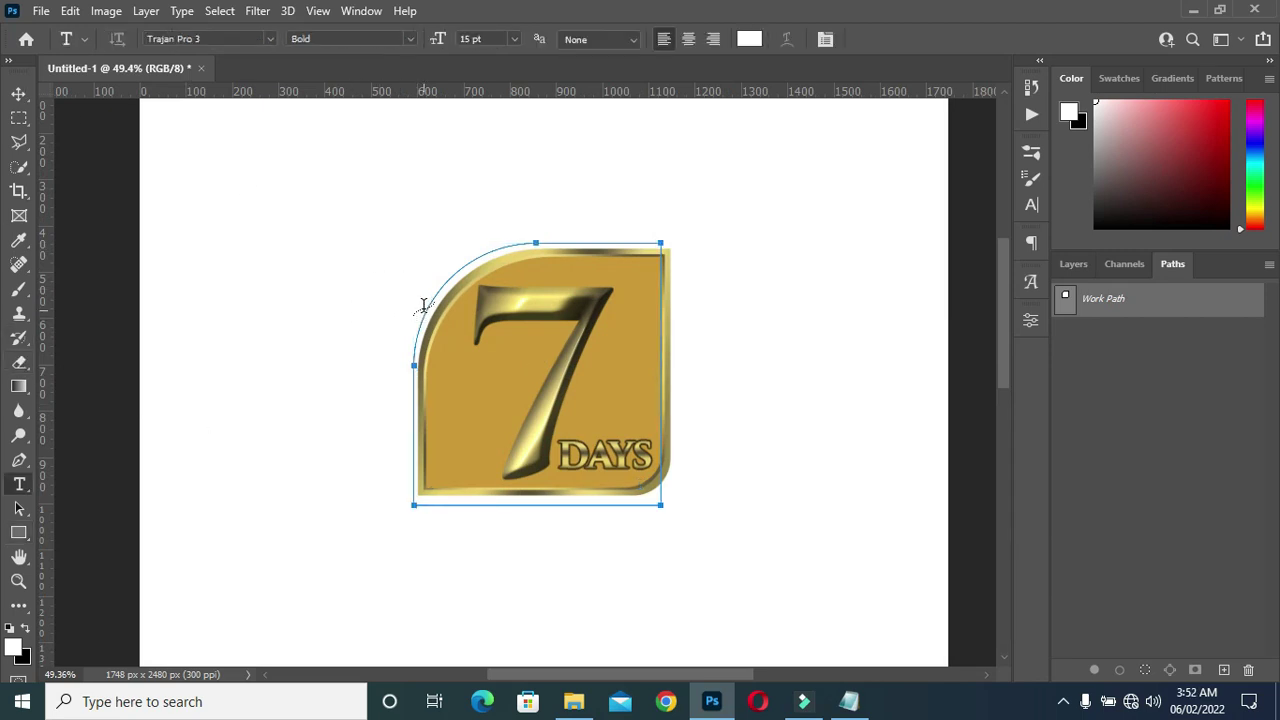
left_click(453, 272)
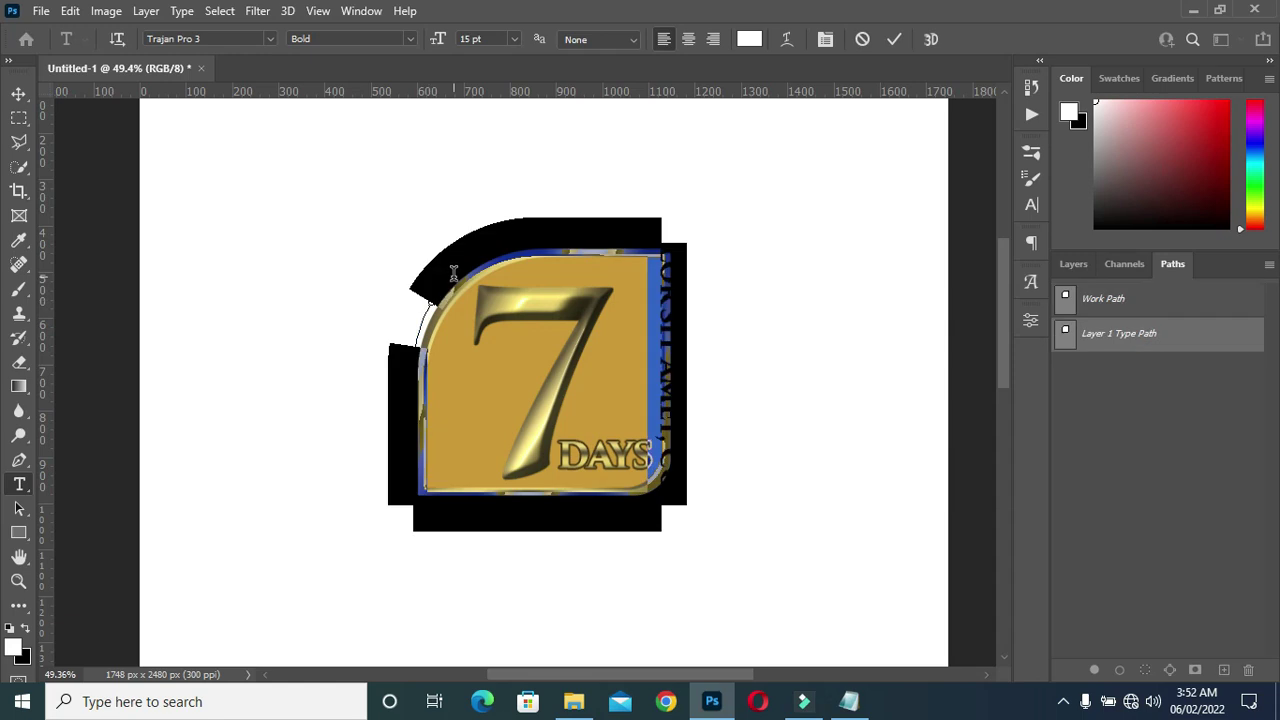
key("BackSpace")
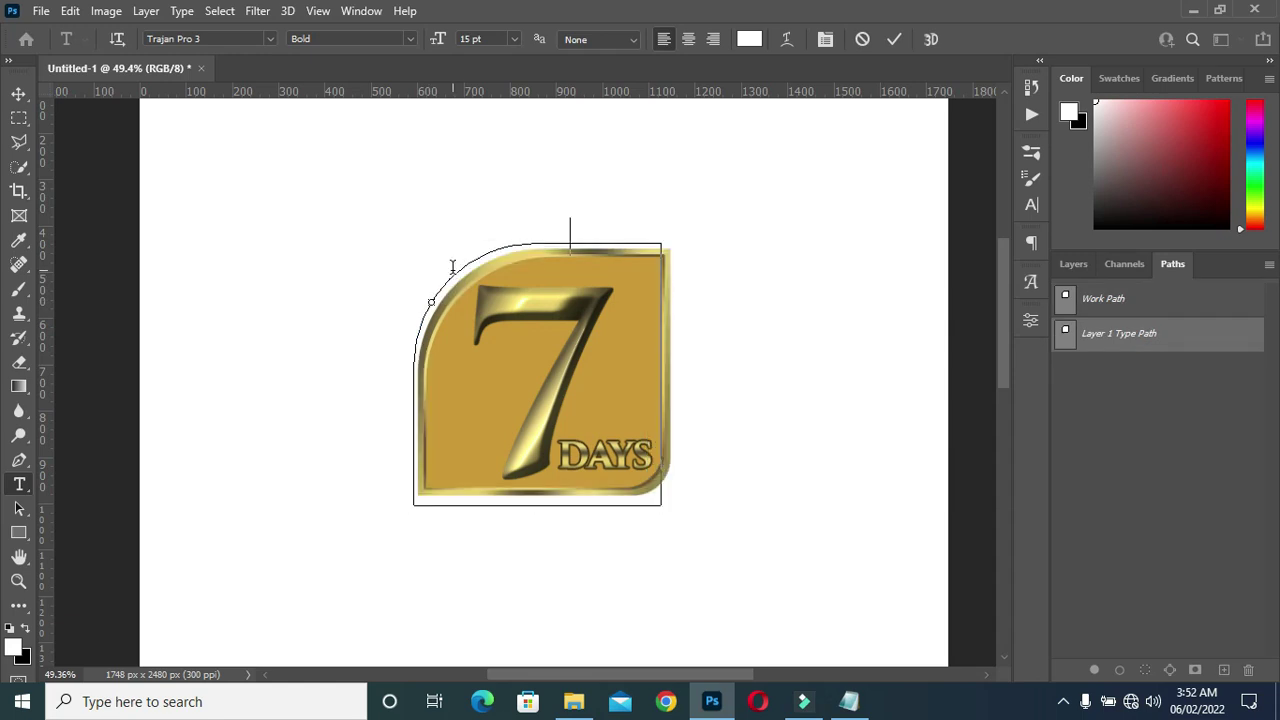
left_click(749, 39)
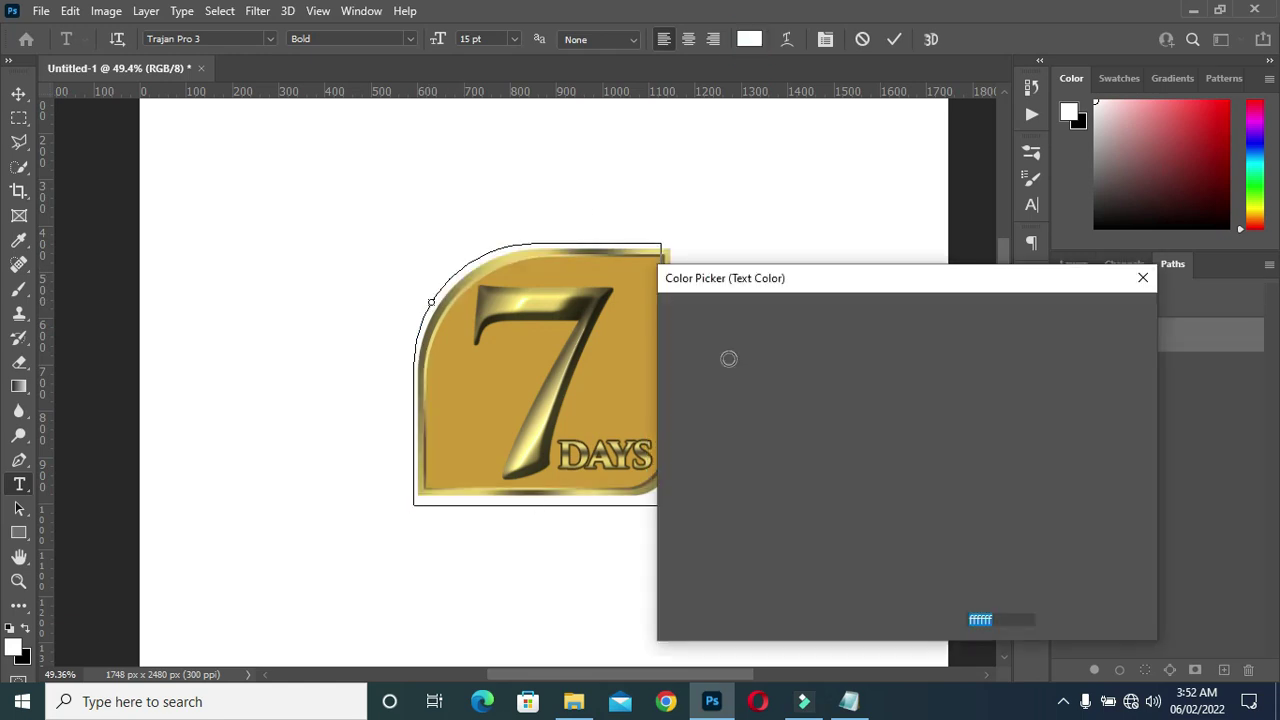
left_click_drag(698, 349, 669, 560)
left_click(1088, 314)
left_click_drag(436, 39, 437, 45)
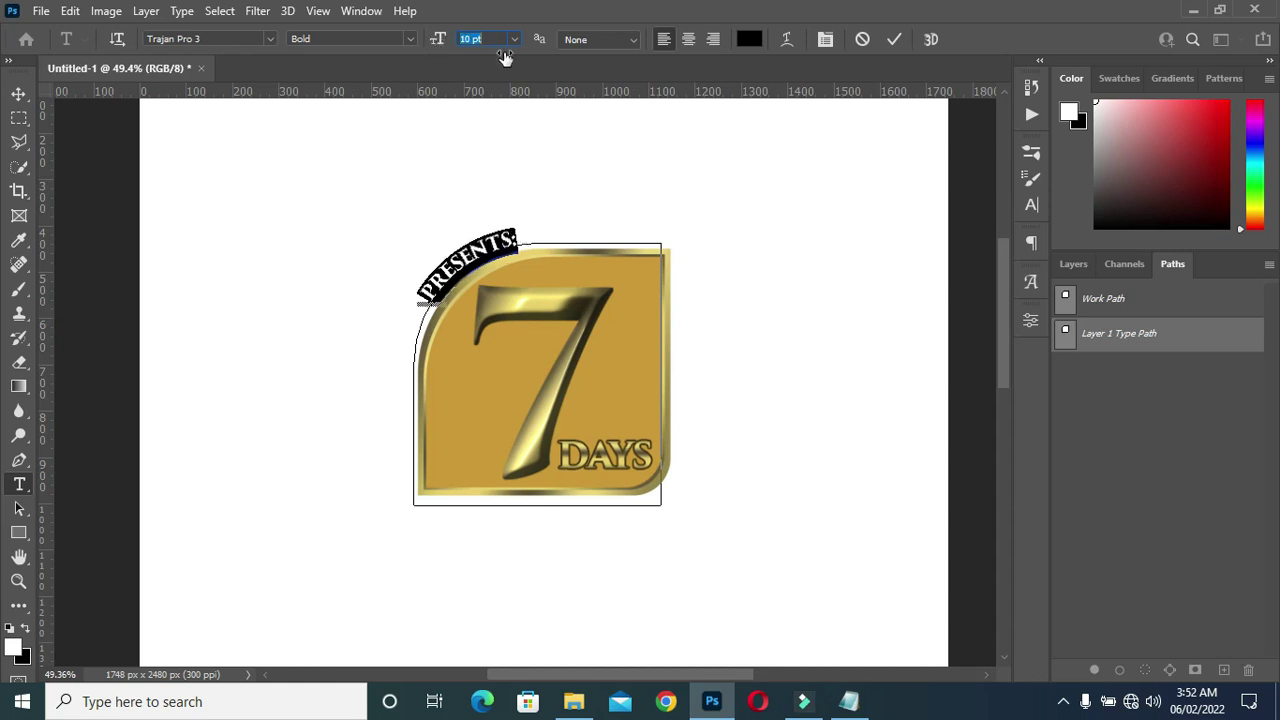
key("ctrl+Return")
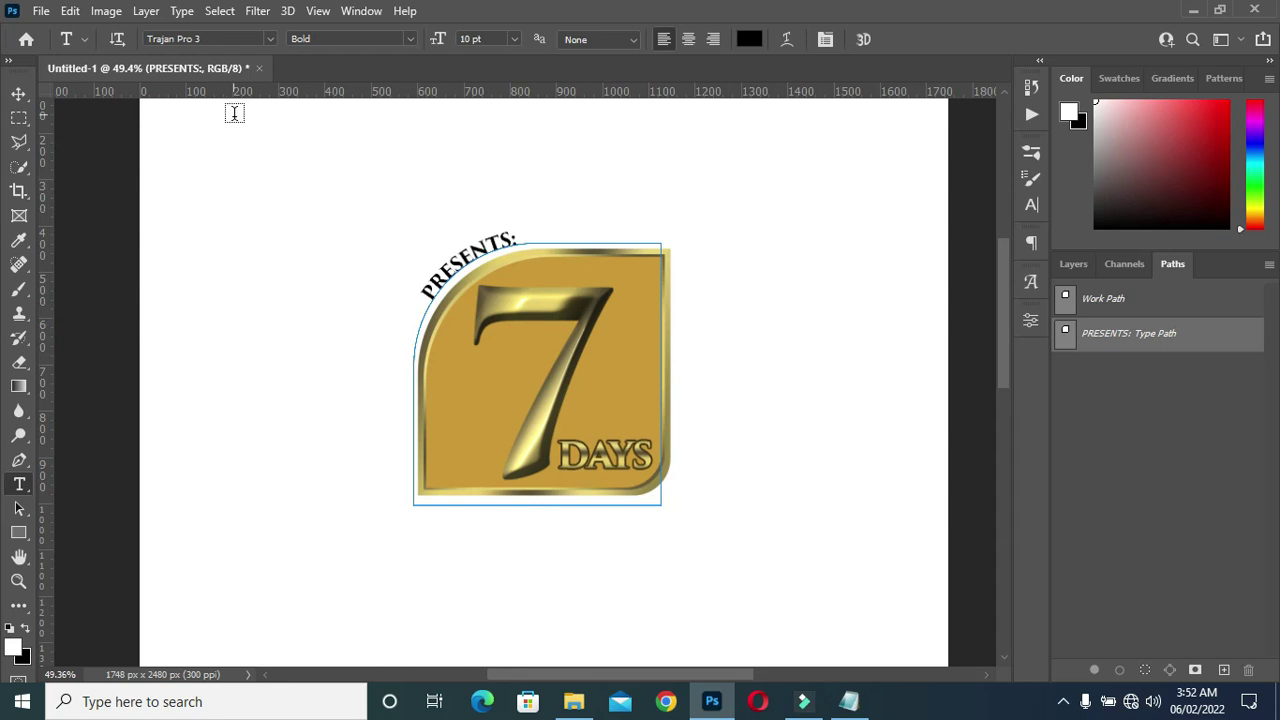
- Copy the WORSHIP MEDLEY line from the Notepad notes
left_click(20, 95)
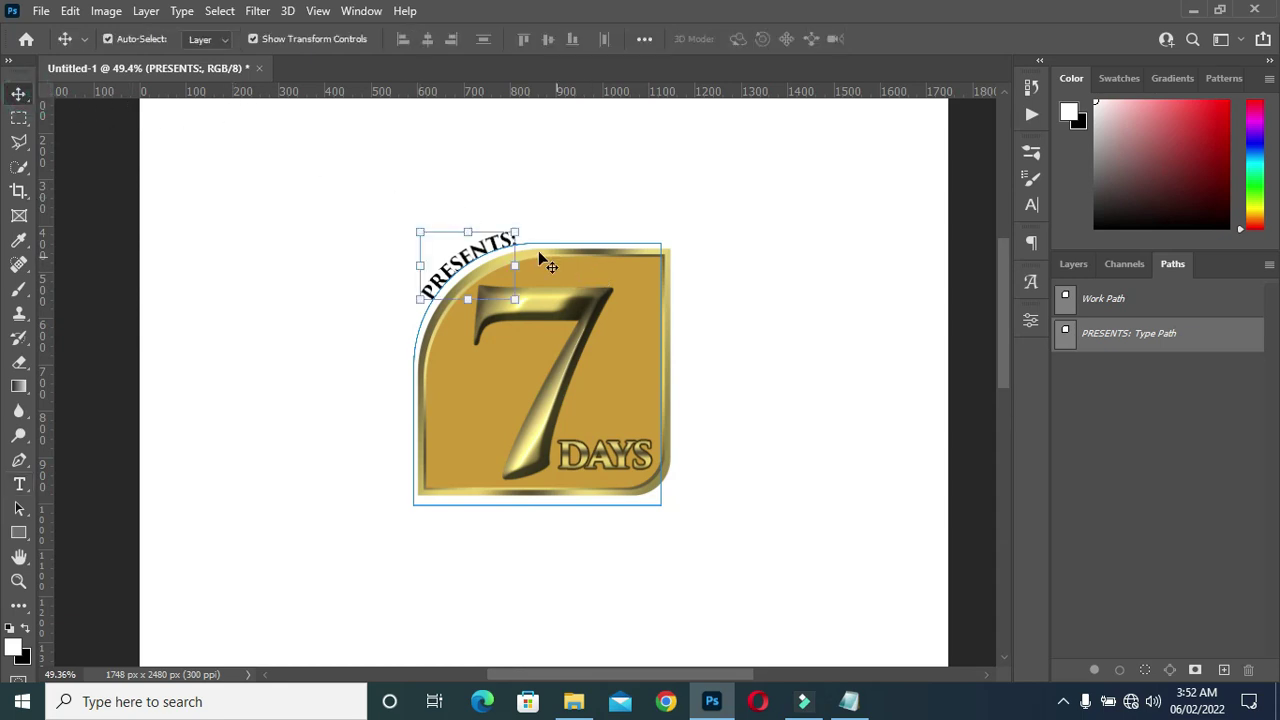
key("t")
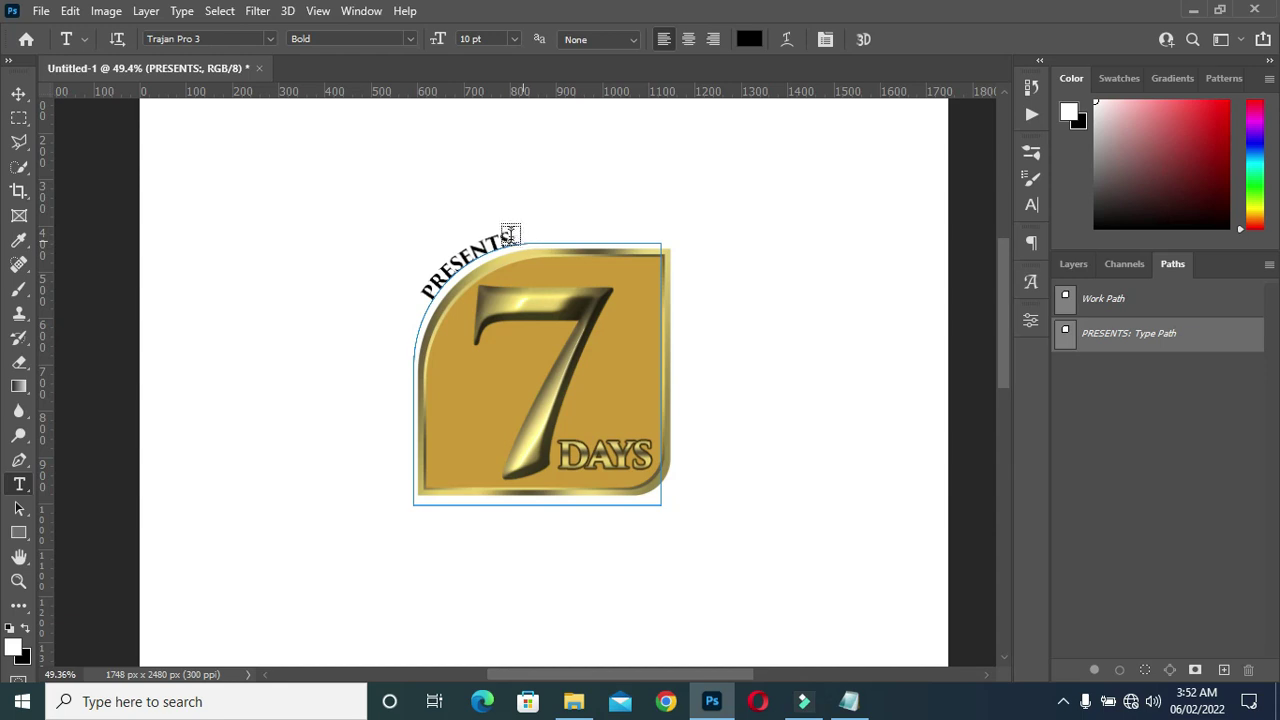
scroll(509, 234, "up", 3)
left_click(19, 93)
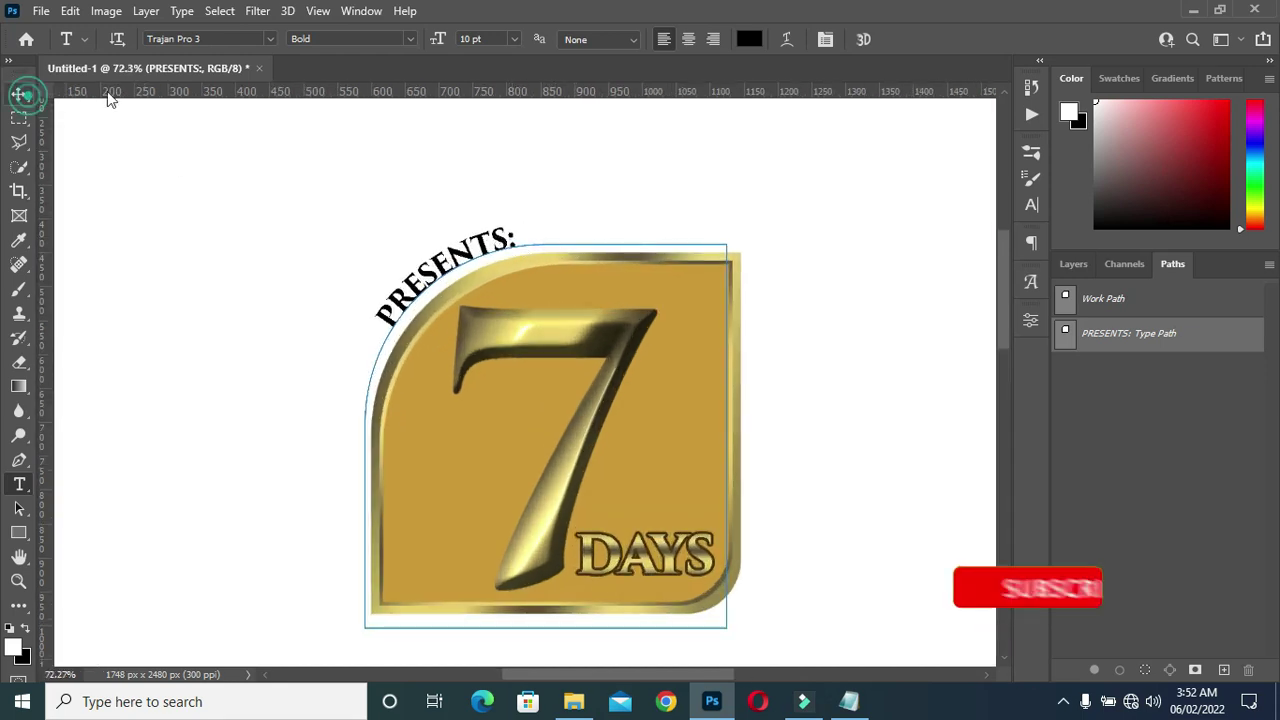
scroll(431, 151, "down", 5)
scroll(492, 216, "down", 4)
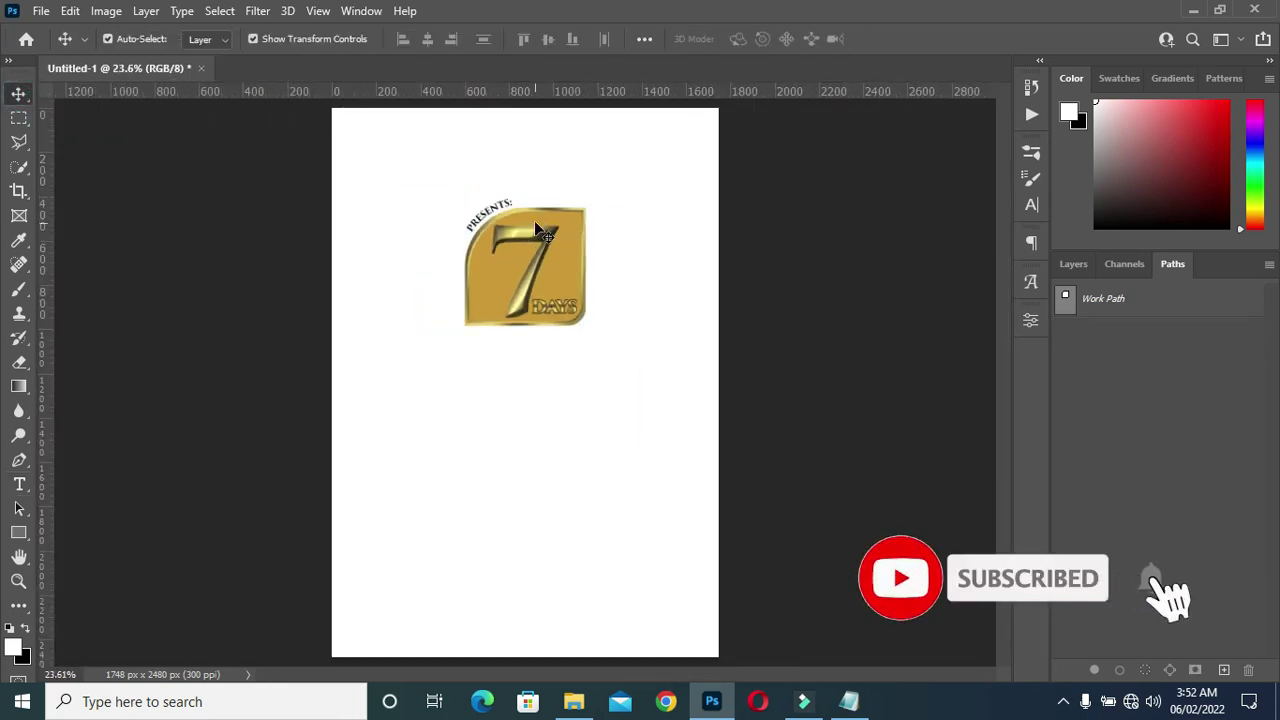
scroll(523, 200, "up", 1)
scroll(524, 186, "down", 1)
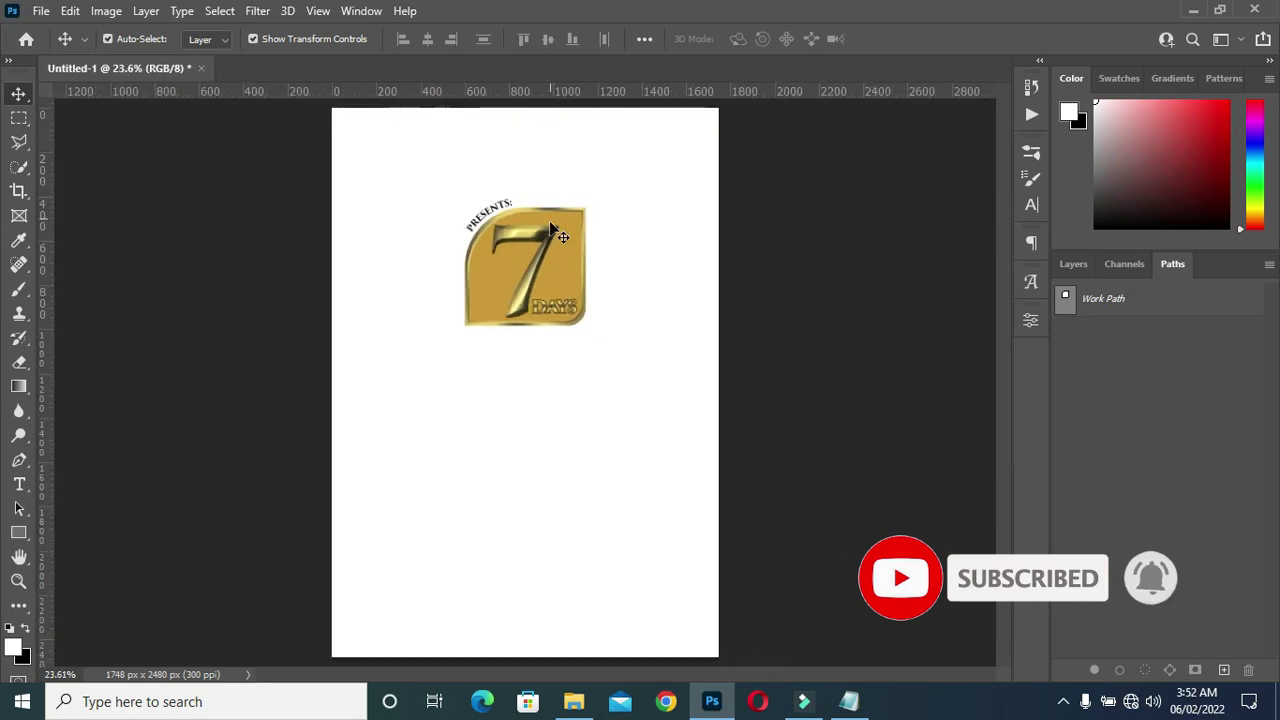
left_click(857, 708)
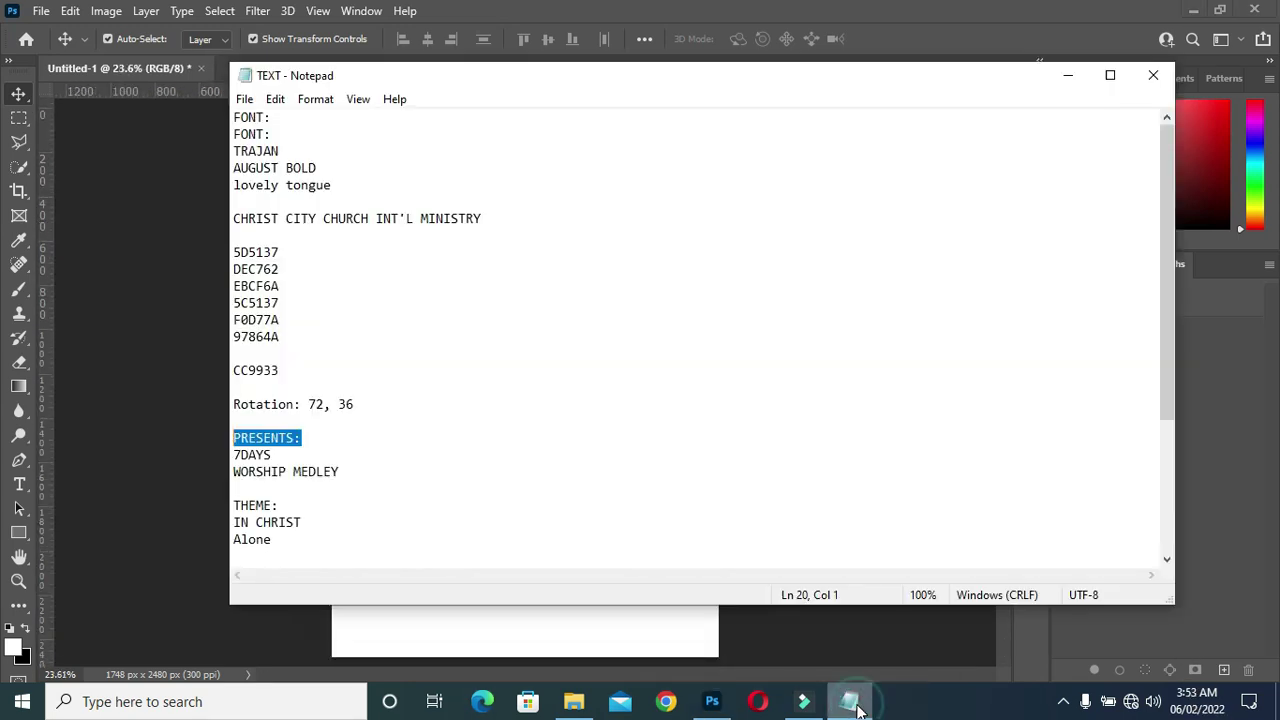
left_click_drag(346, 471, 234, 472)
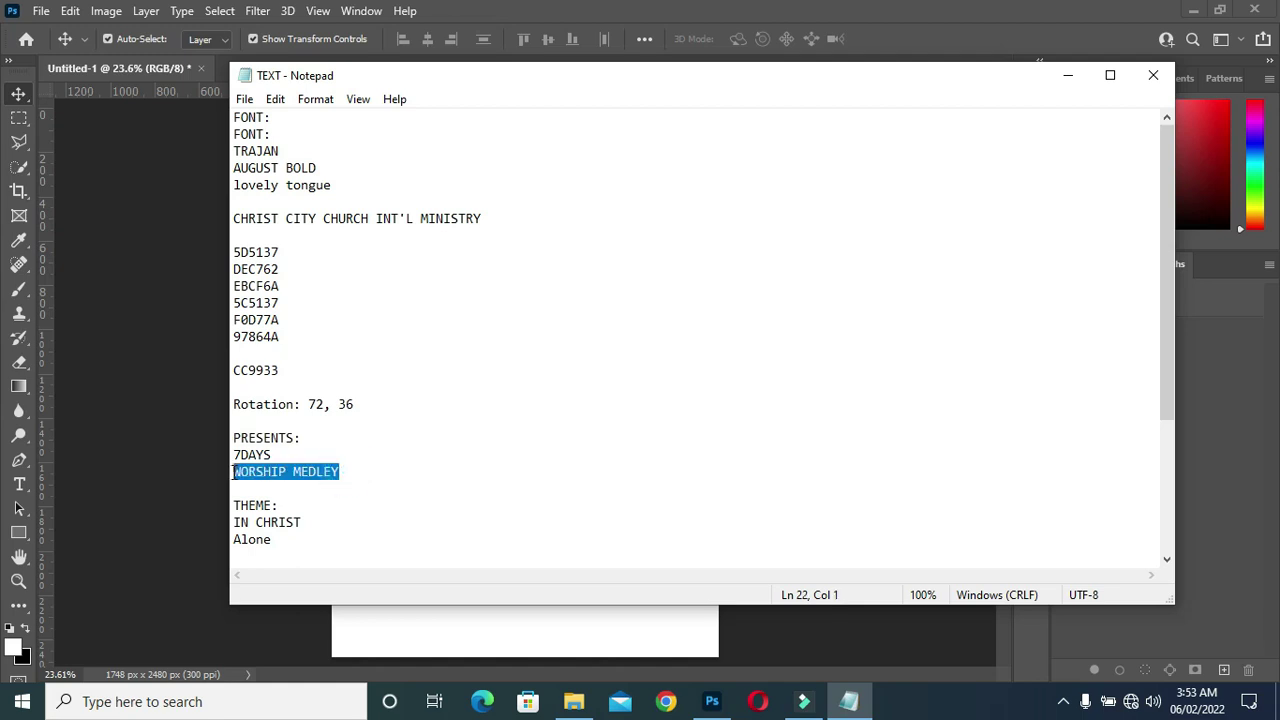
left_click(1068, 75)
- Paste WORSHIP MEDLEY as a new text line below the badge and enlarge it
scroll(580, 328, "up", 5)
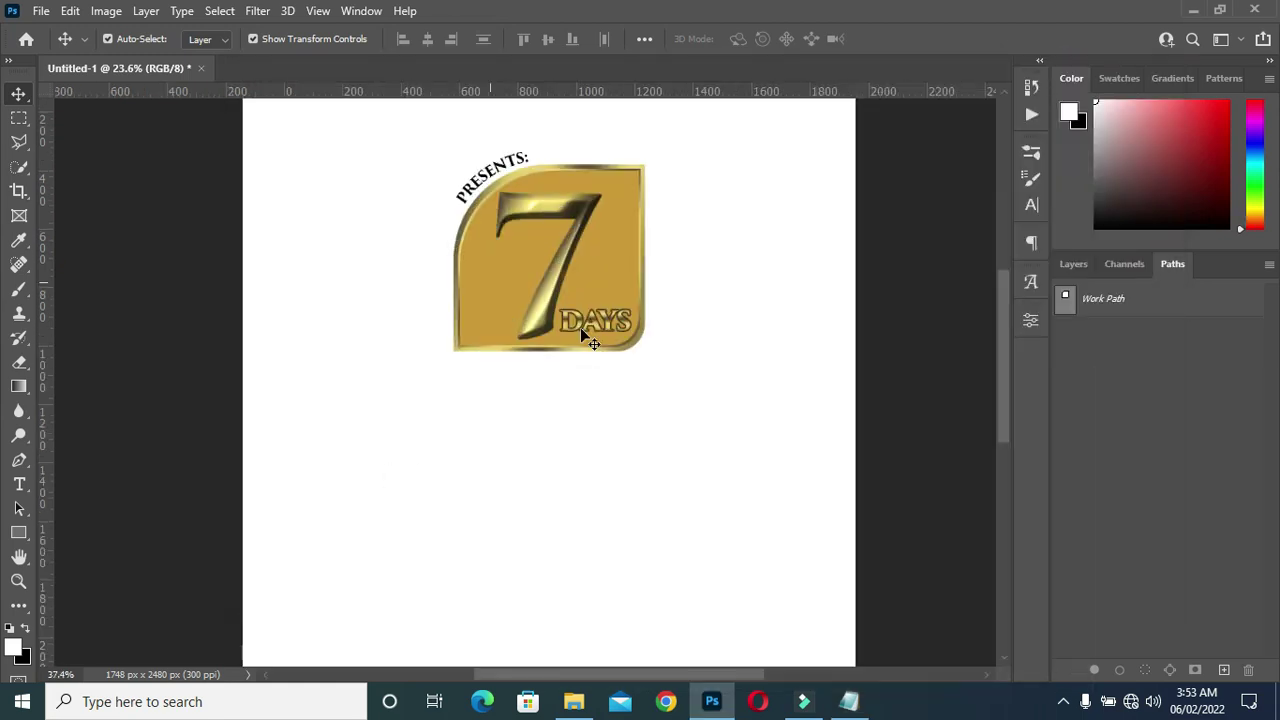
key("t")
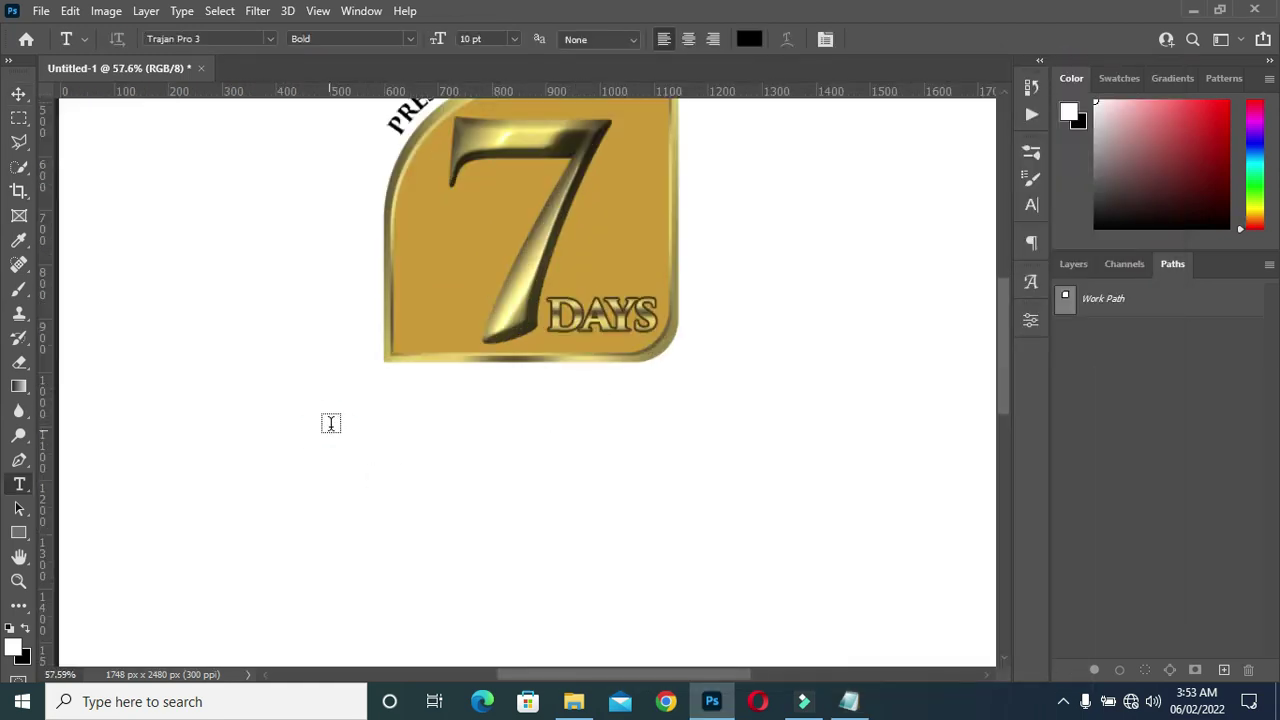
left_click(331, 424)
type("WORSHIP MEDLEY")
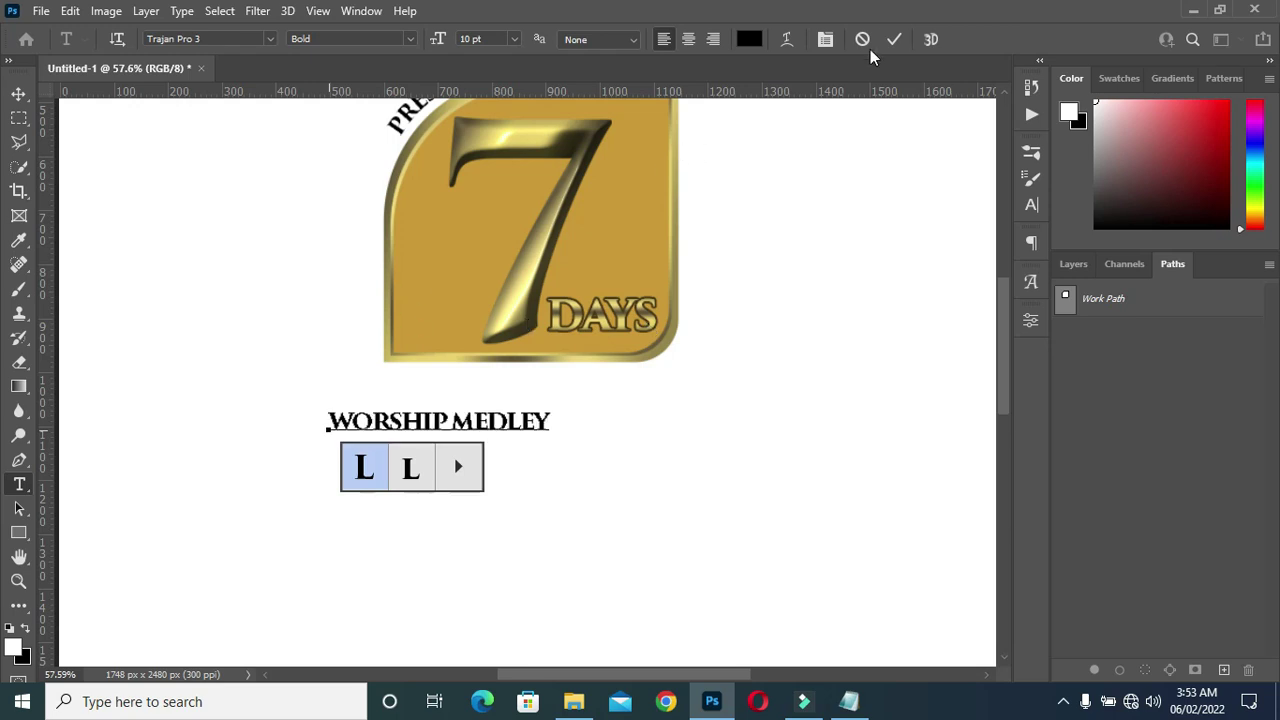
left_click(894, 39)
scroll(663, 372, "down", 1)
key("v")
left_click_drag(601, 387, 836, 389)
left_click_drag(416, 389, 309, 389)
left_click(925, 40)
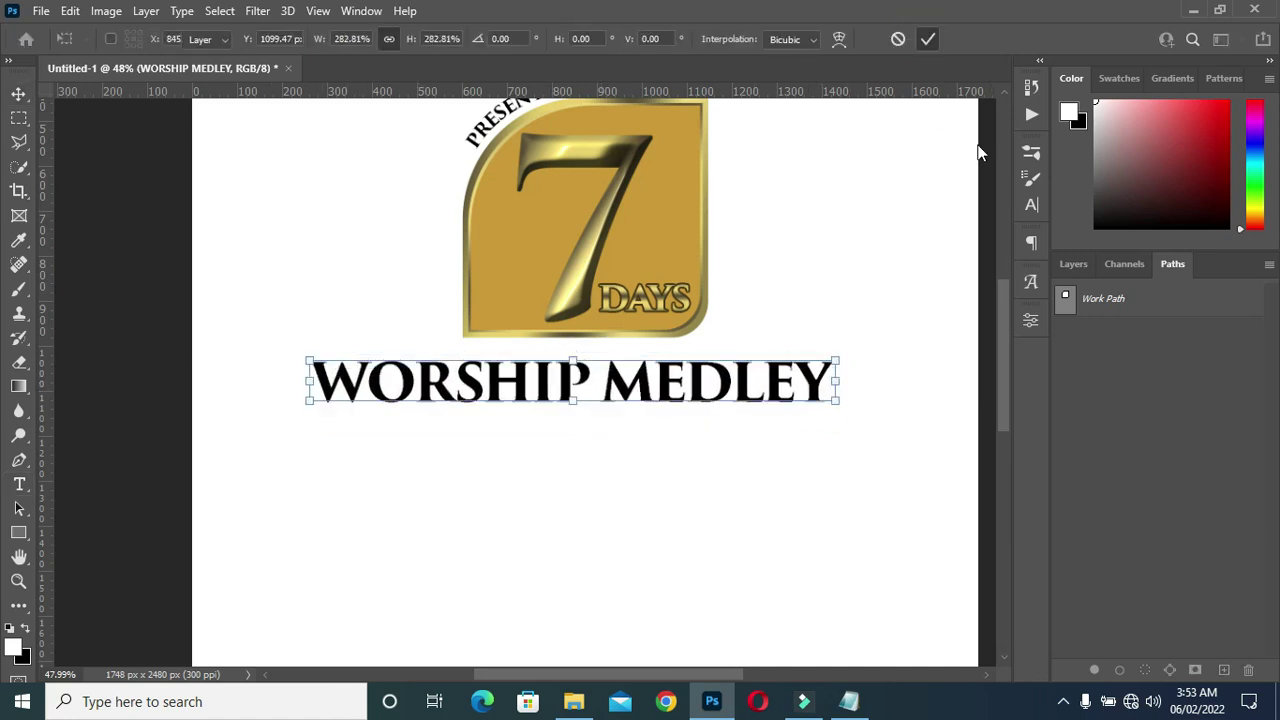
- Tighten the headline's tracking and reduce its leading in the Character panel
key("t")
left_click(1031, 204)
mouse_move(929, 219)
left_mouse_down()
mouse_move(918, 222)
mouse_move(941, 229)
mouse_move(931, 222)
left_mouse_up()
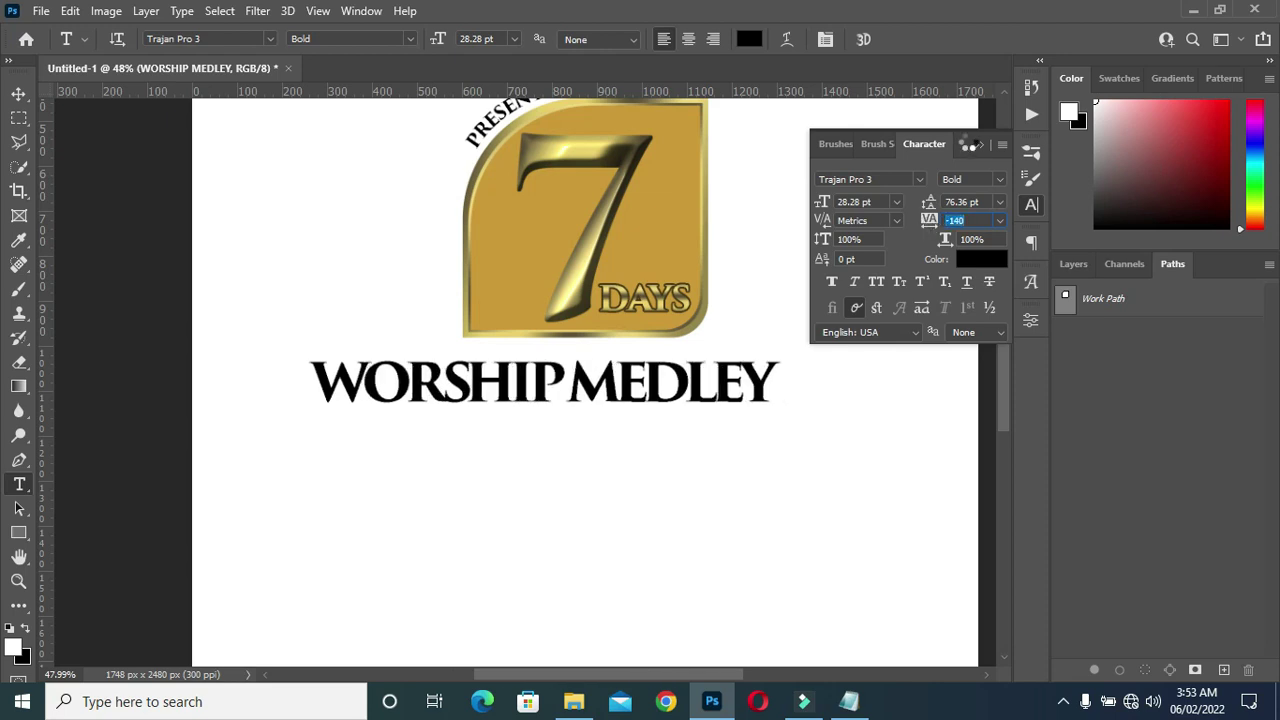
left_click_drag(929, 203, 903, 206)
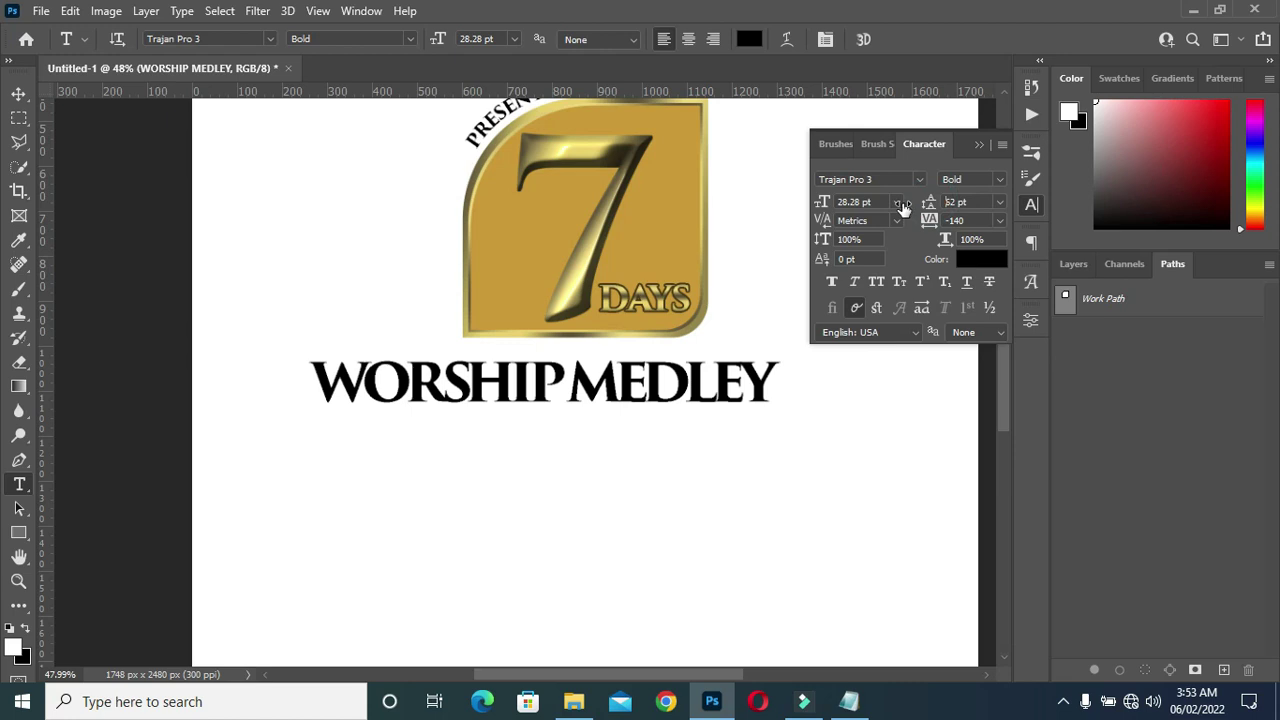
left_click(980, 144)
- Enlarge WORSHIP MEDLEY to about 122% and centre it horizontally
left_click(19, 93)
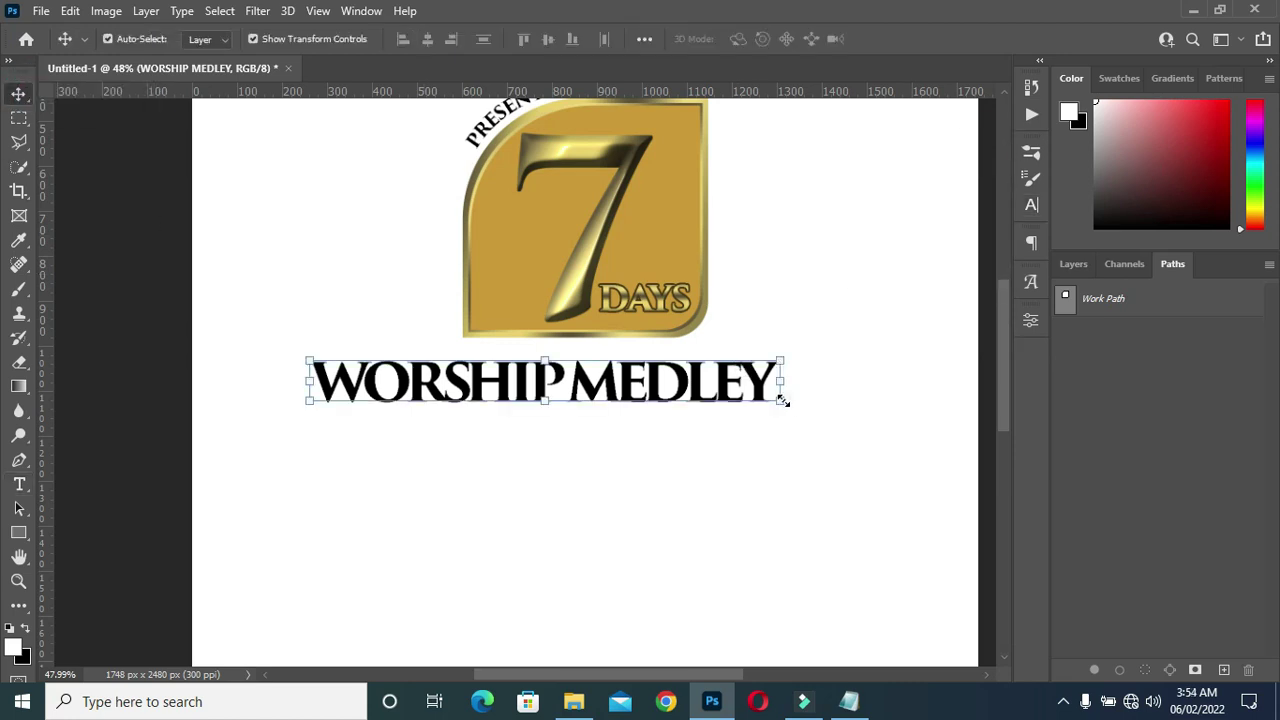
left_click(786, 401)
left_click_drag(779, 427, 882, 452)
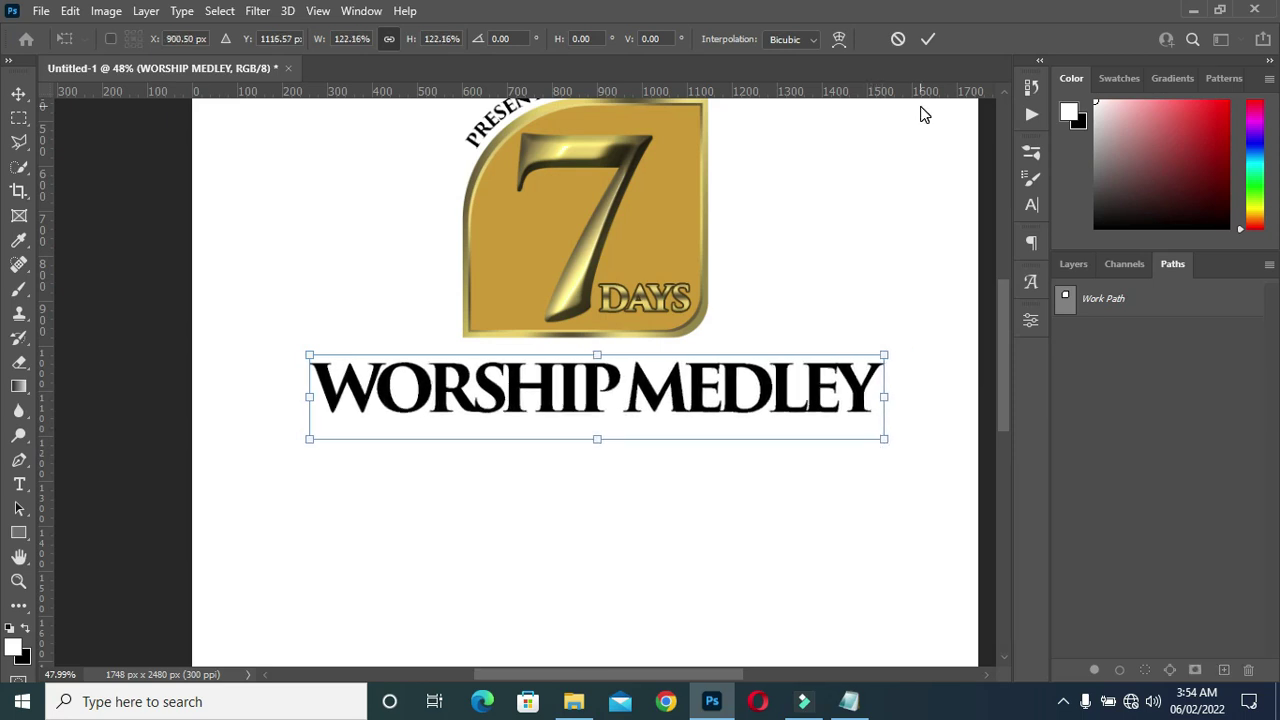
key("Return")
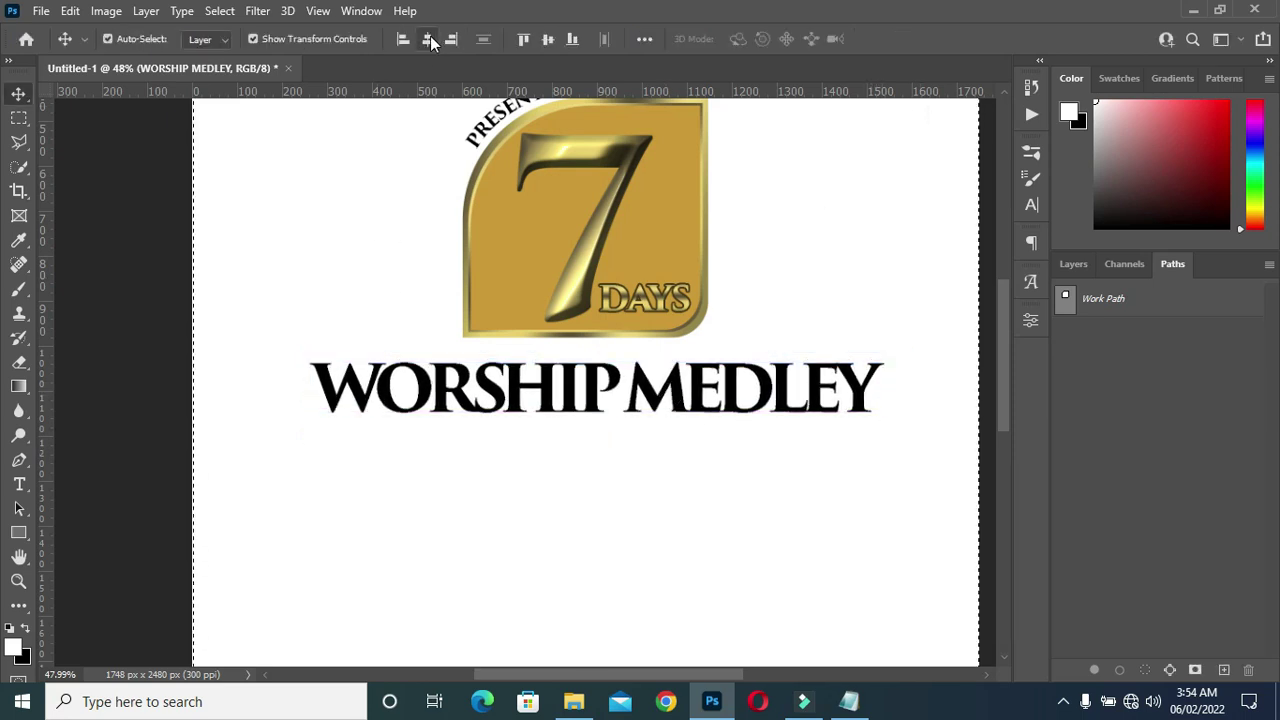
left_click(427, 38)
scroll(668, 300, "down", 1)
scroll(686, 303, "down", 3)
scroll(528, 357, "up", 3)
left_click(891, 380)
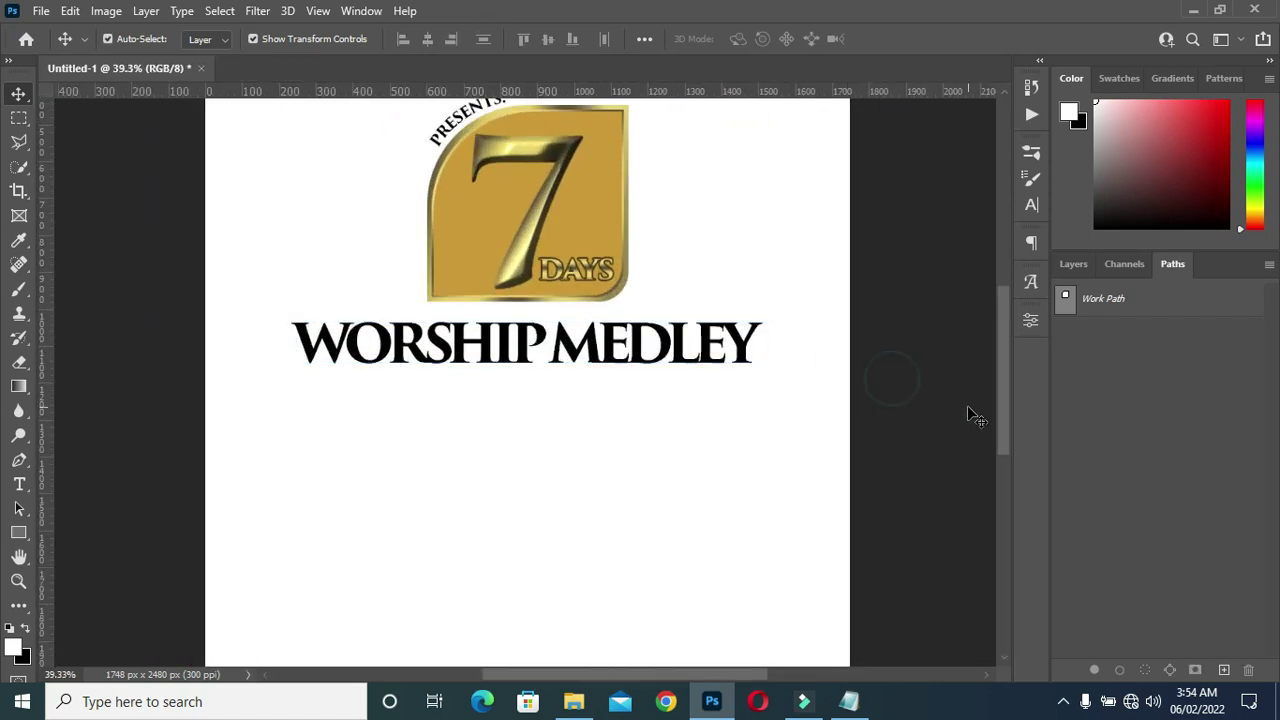
left_click_drag(1004, 441, 1003, 483)
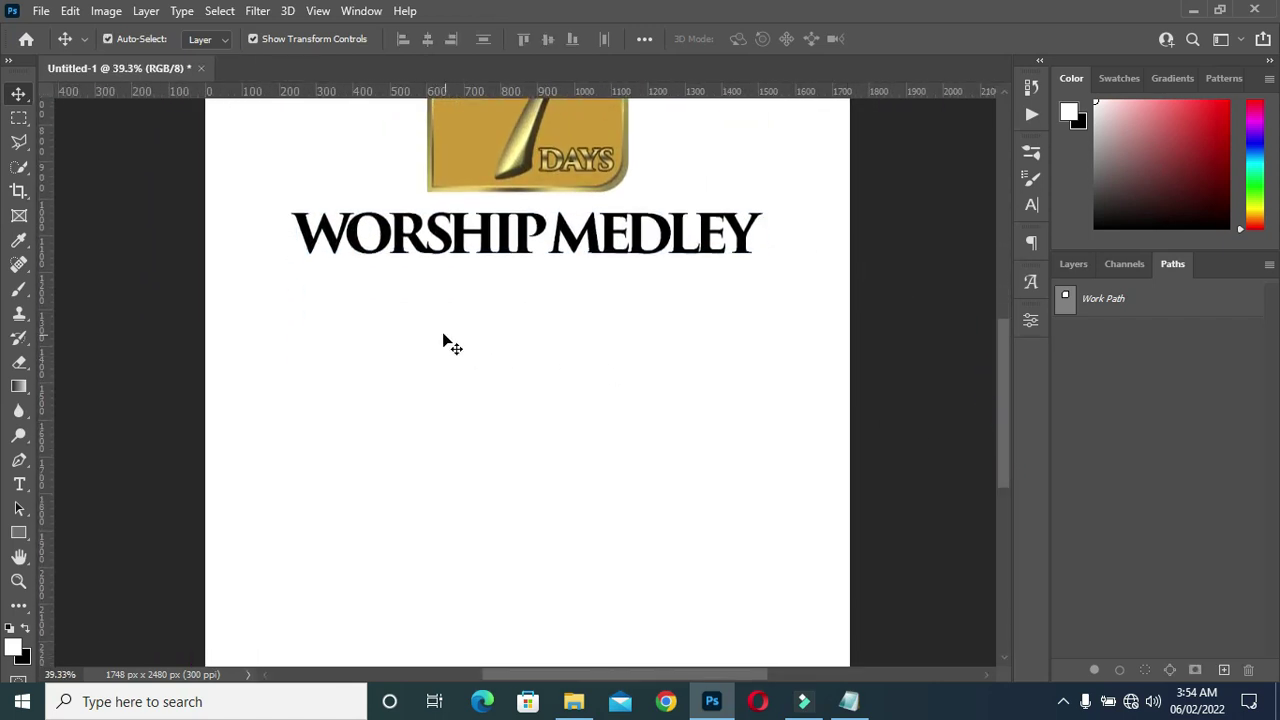
- Copy the THEME: line from the Notepad notes
left_click(848, 701)
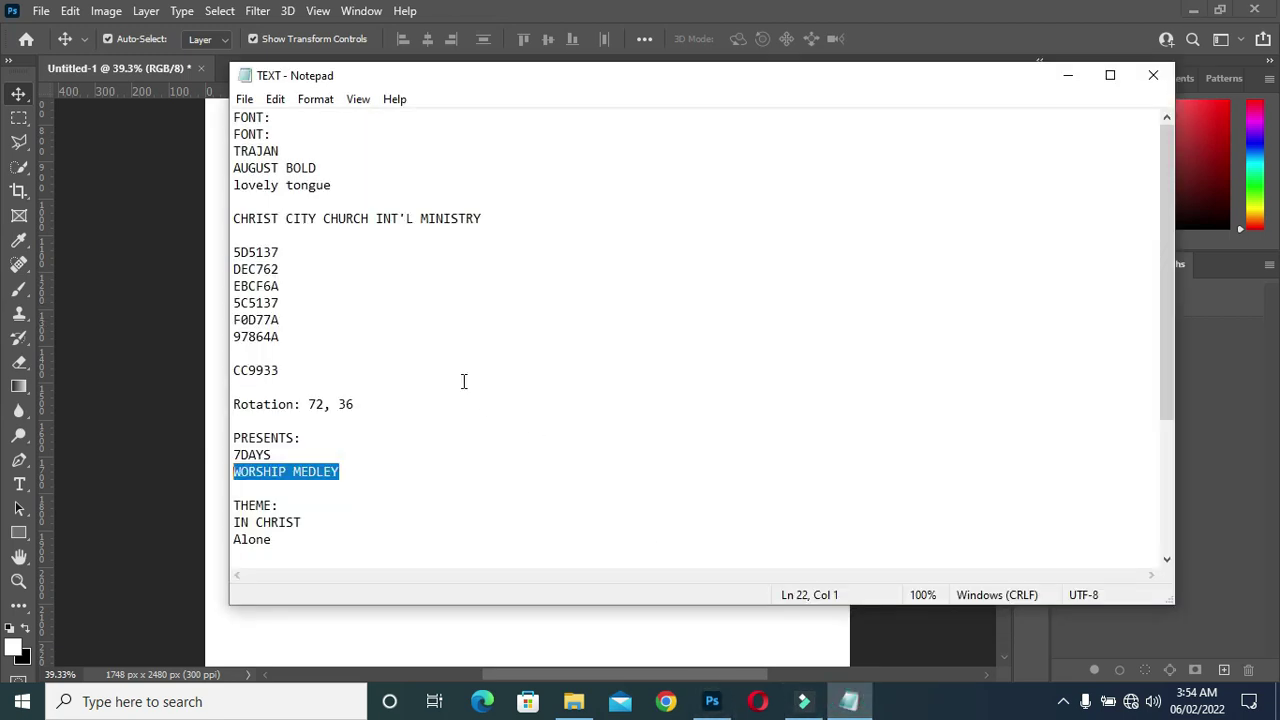
left_click_drag(282, 507, 243, 509)
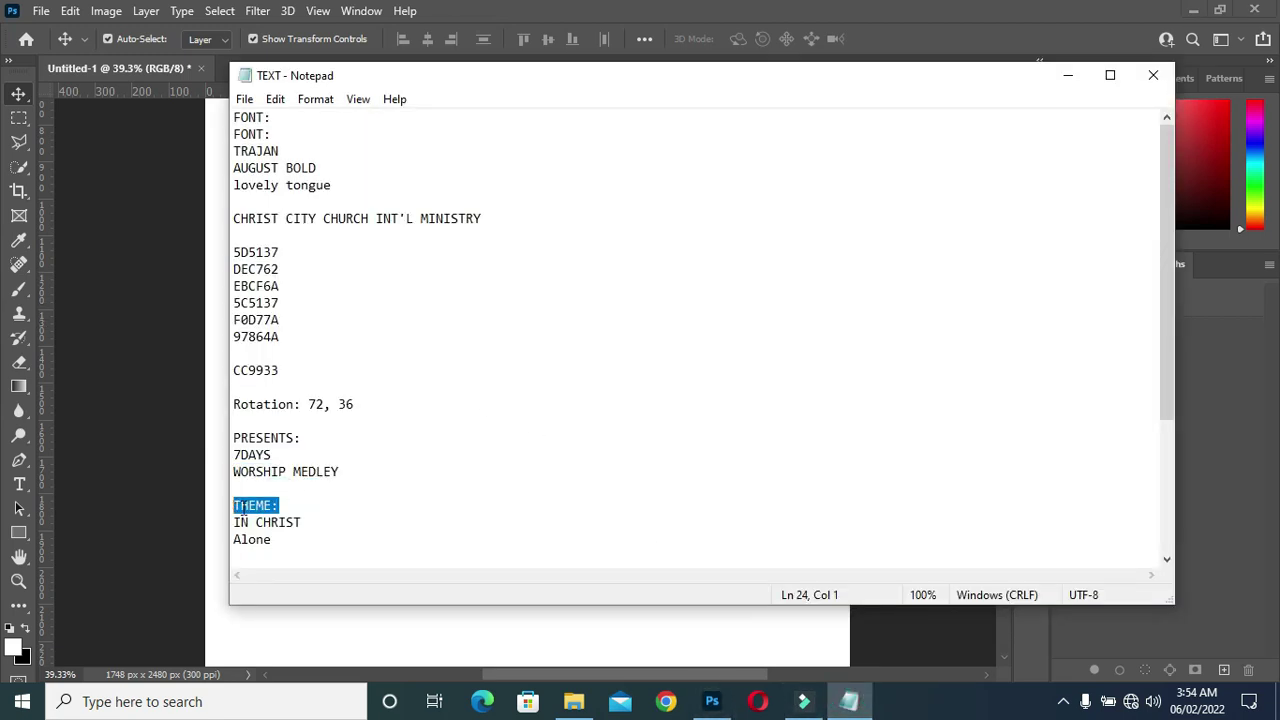
left_click(1068, 74)
- Draw a small rectangle below WORSHIP MEDLEY filled with red fb0000
key("u")
left_click_drag(314, 321, 404, 344)
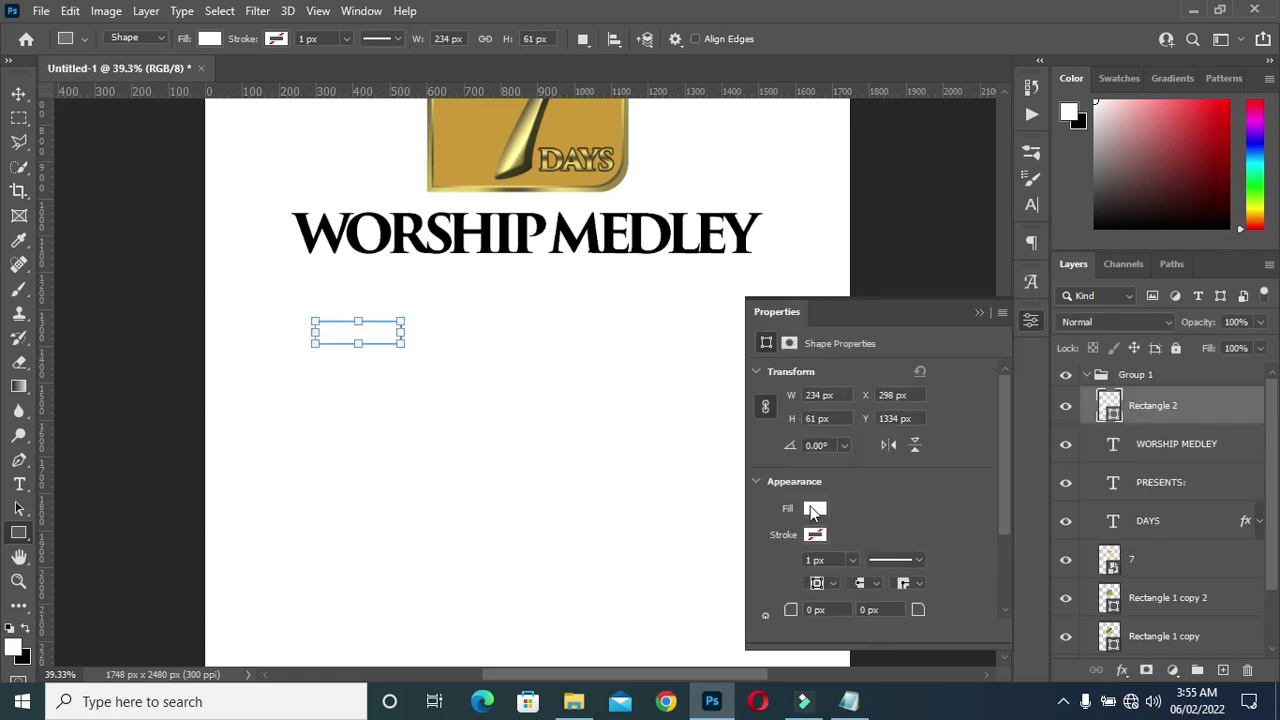
left_click(812, 505)
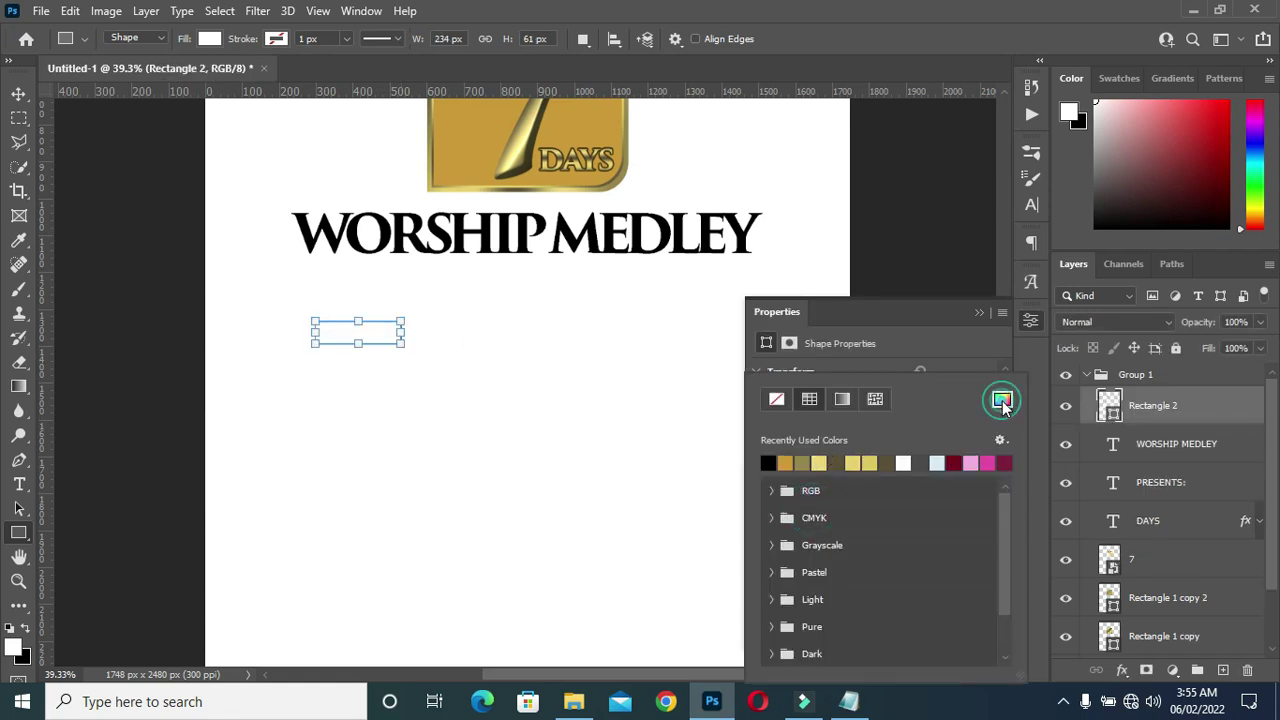
left_click(1002, 399)
left_click_drag(843, 371, 904, 326)
left_click(1076, 314)
left_click(978, 314)
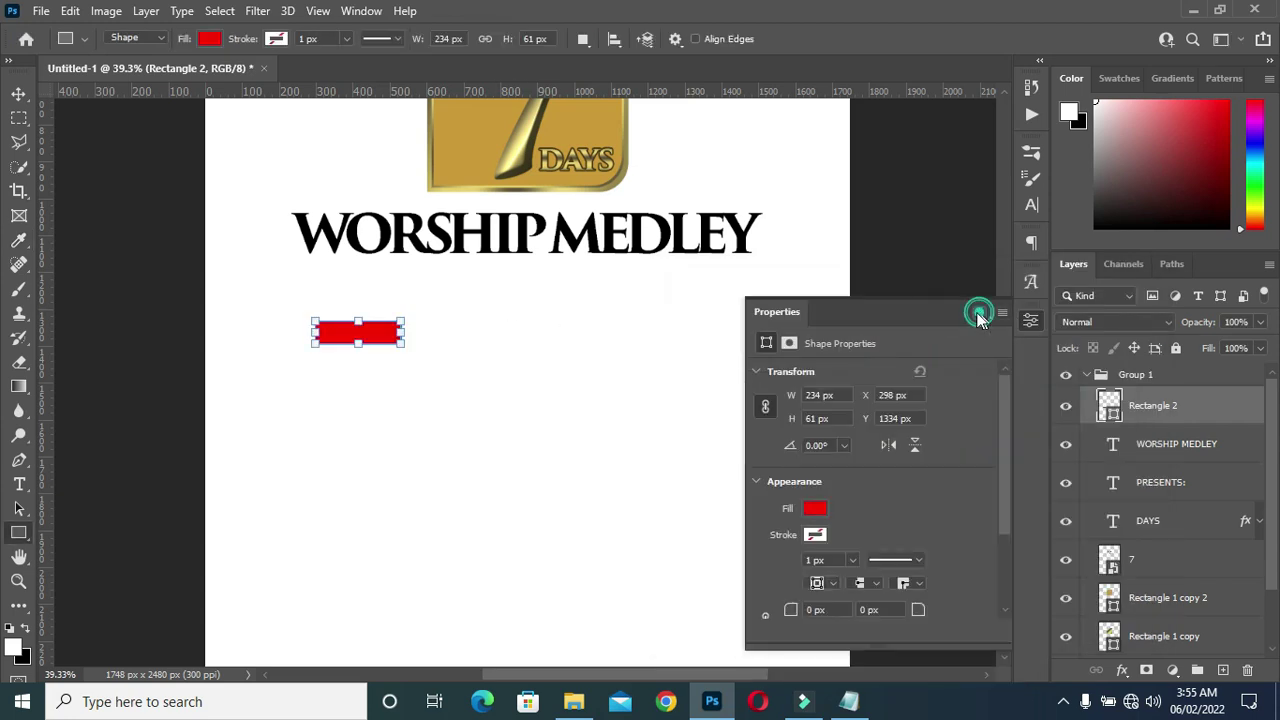
left_click(979, 314)
left_click(19, 93)
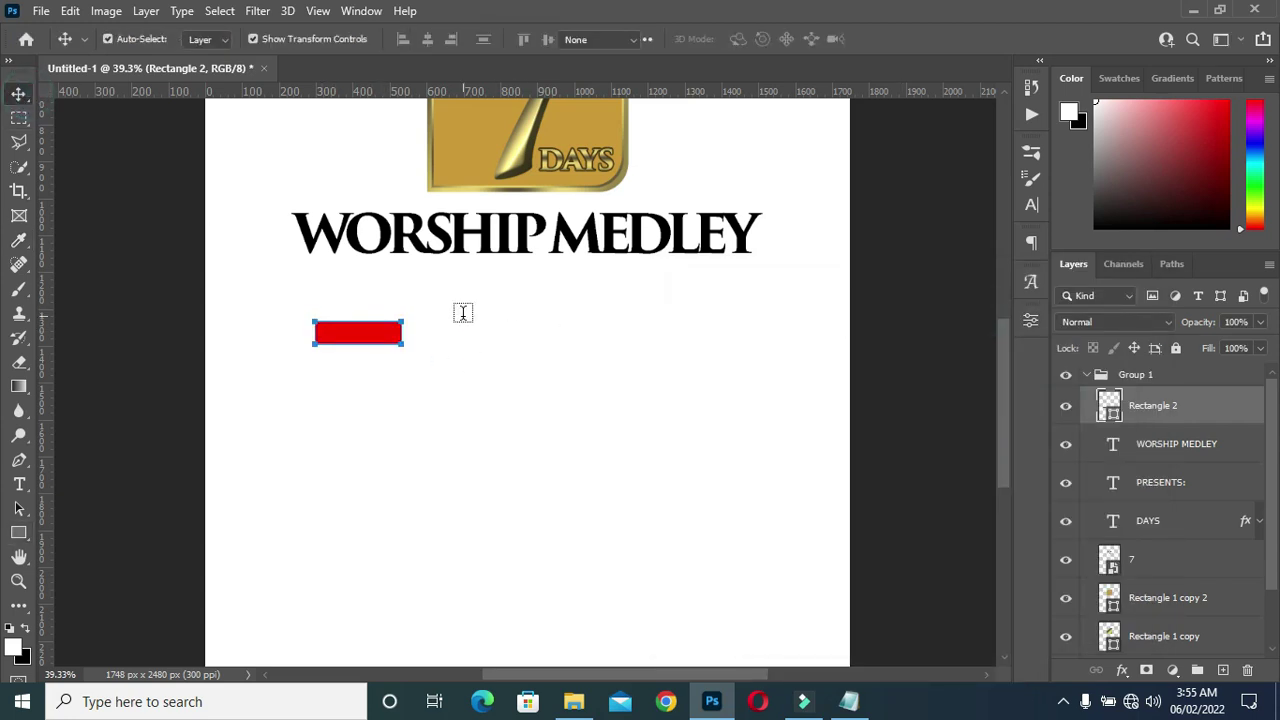
- Add THEME: text beside the red bar and colour it white ffffff
key("t")
left_click(470, 346)
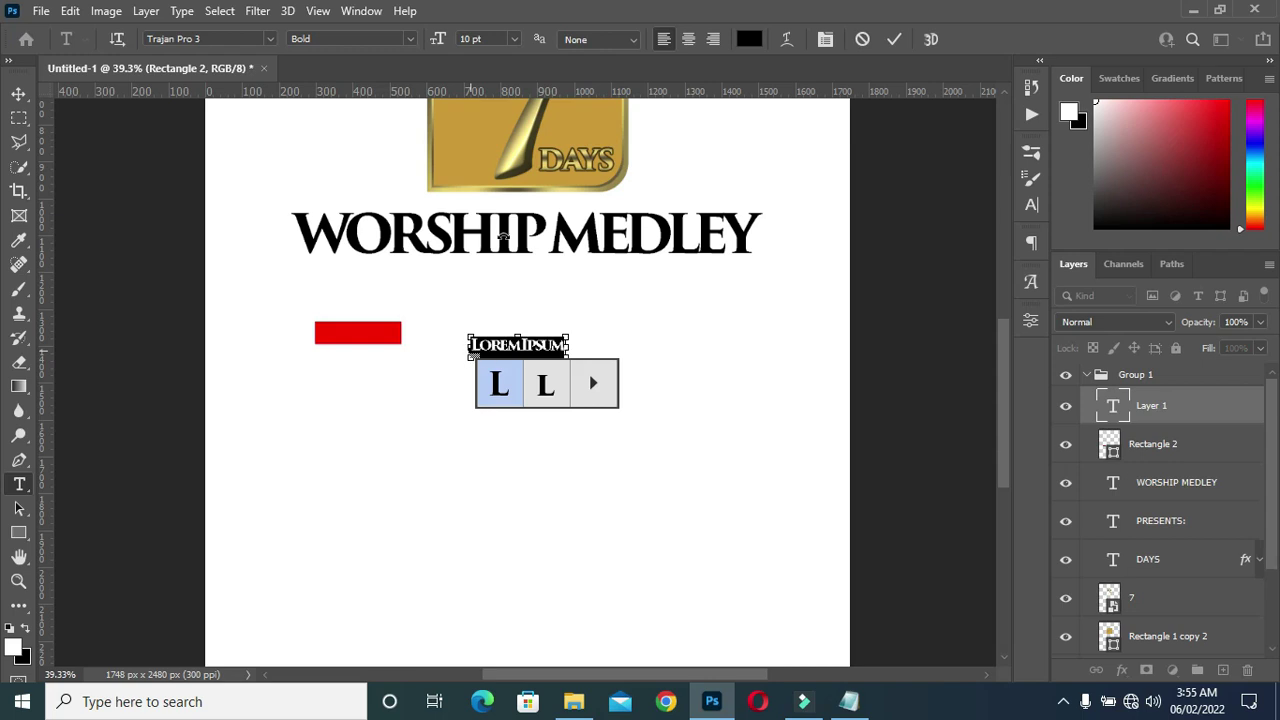
type("THEME:")
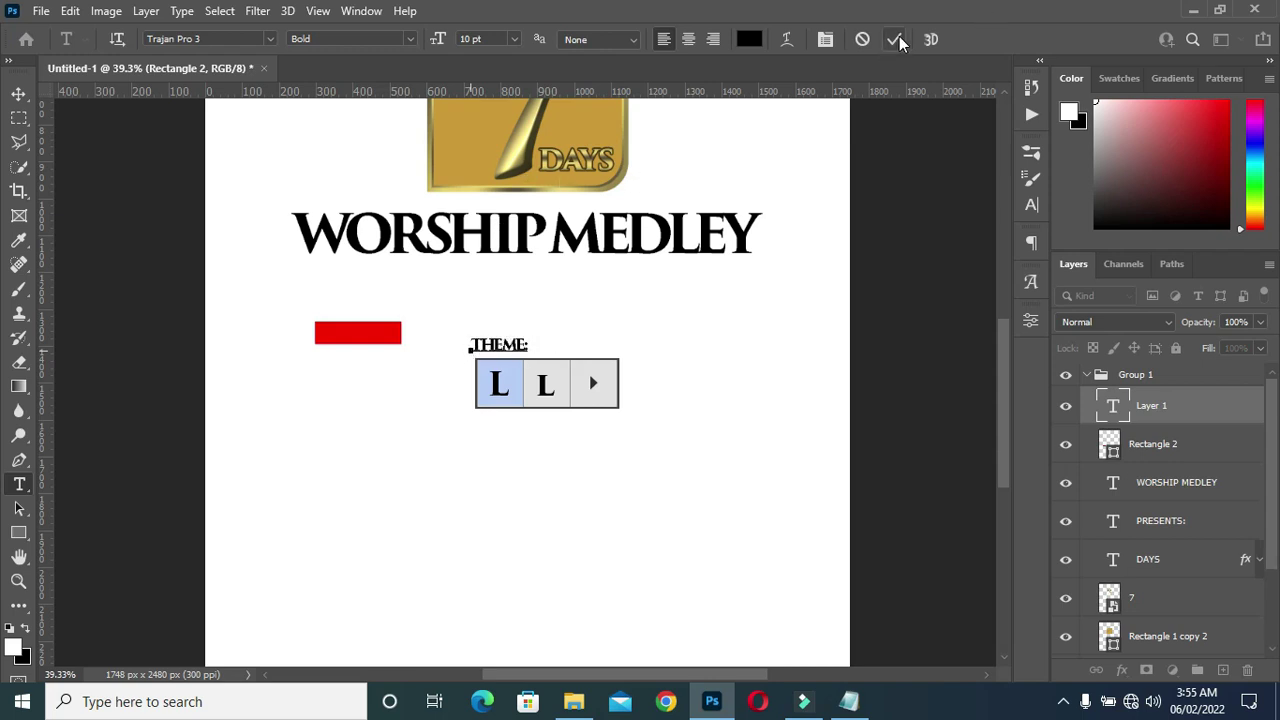
key("ctrl+Return")
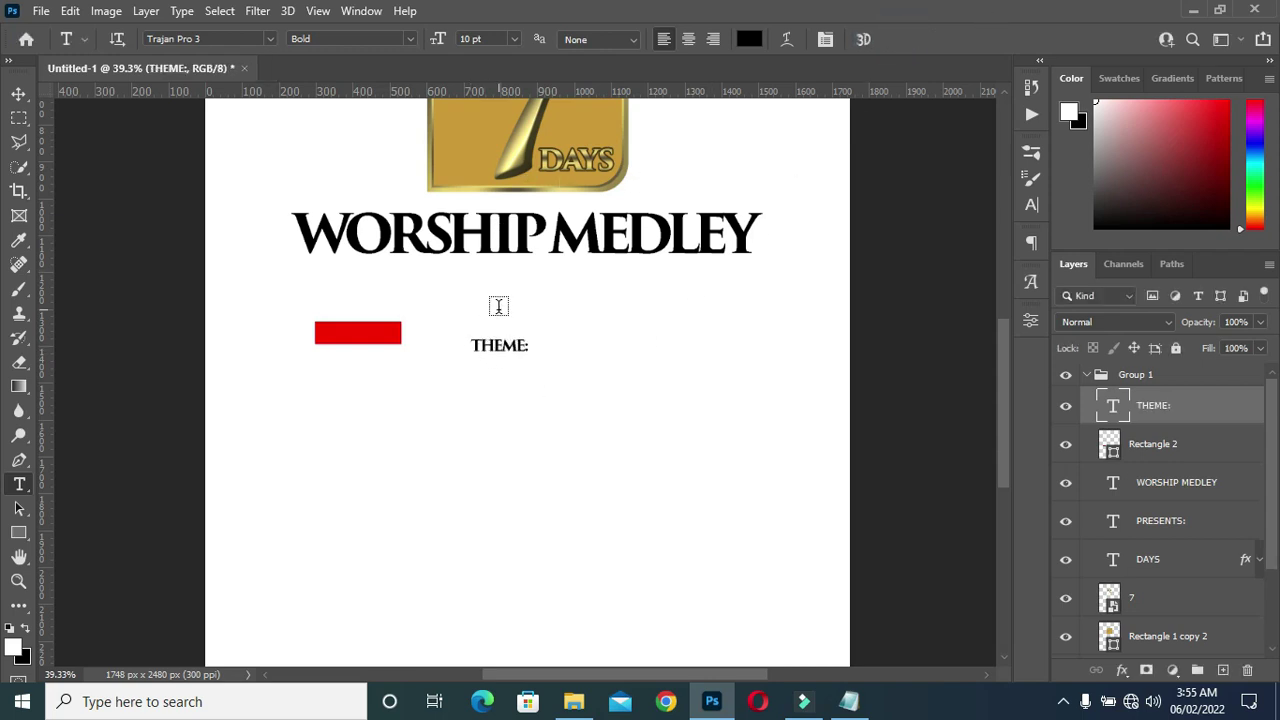
left_click(749, 39)
left_click(669, 324)
key("Return")
- Move the THEME: label onto the red rectangle and centre it both horizontally and vertically
left_click(19, 93)
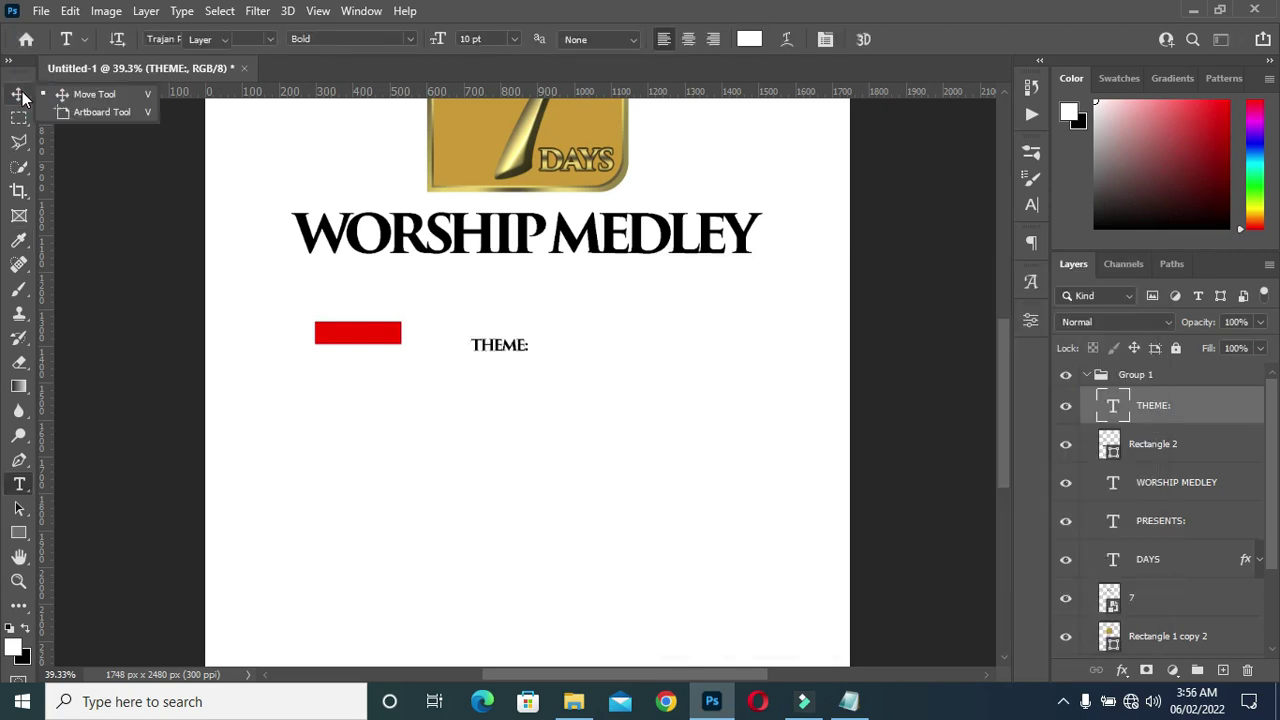
left_click_drag(488, 345, 417, 319)
scroll(349, 334, "up", 2)
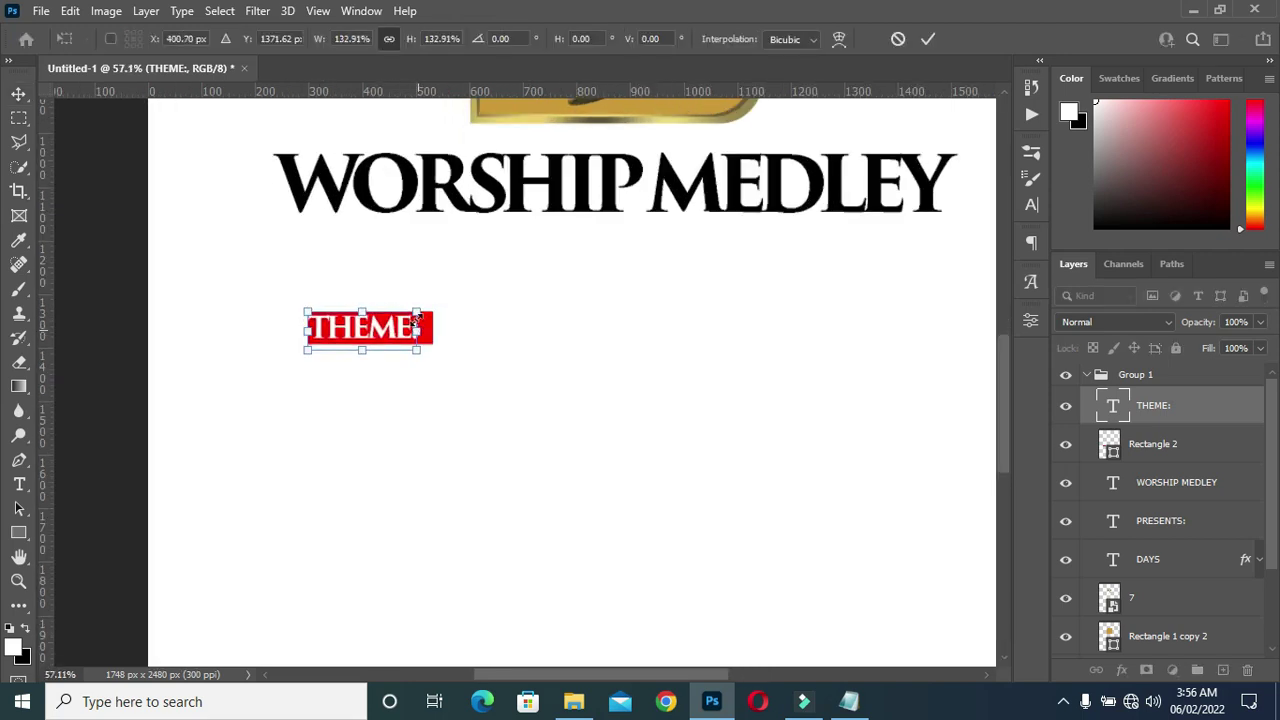
key("Return")
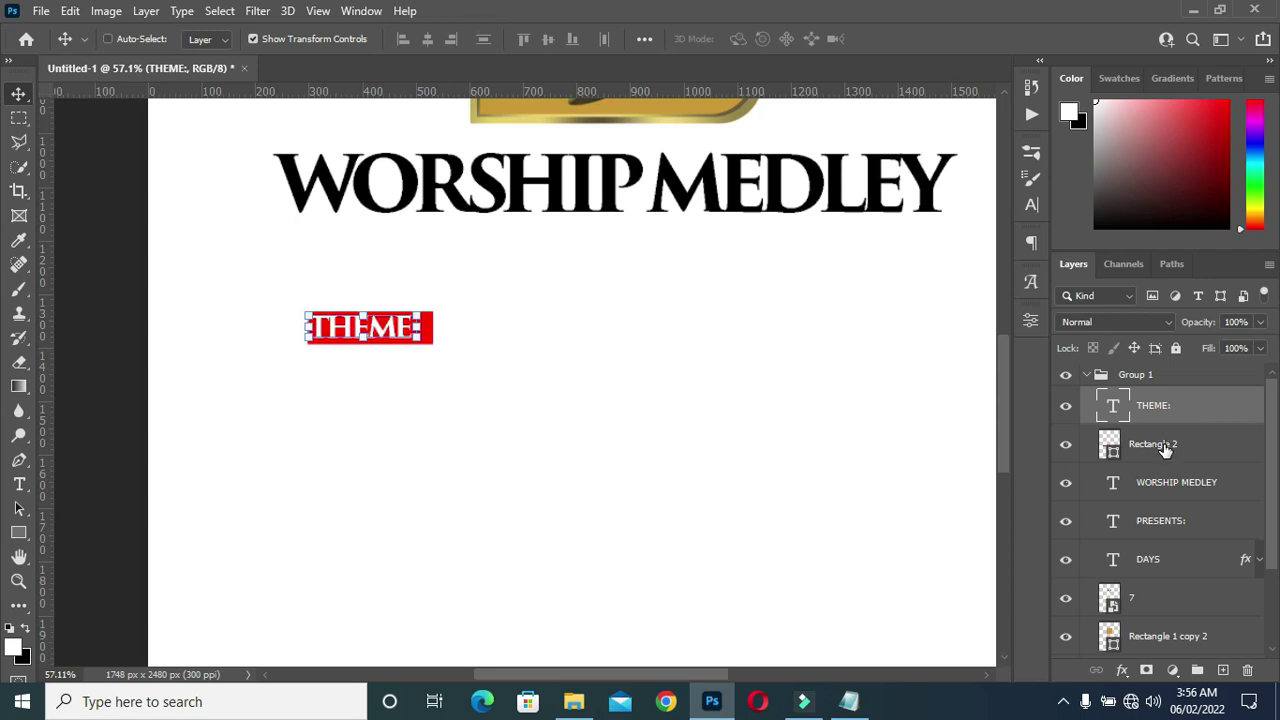
key("alt+bracketleft")
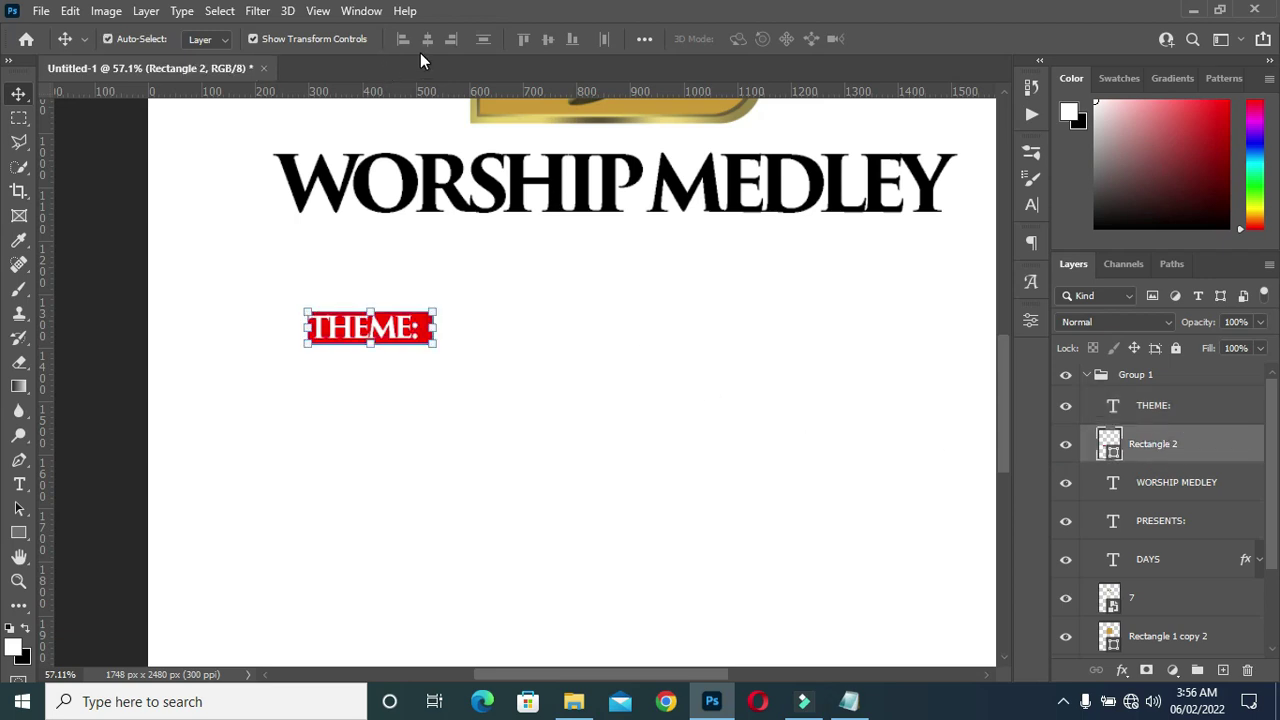
left_click(1197, 406, "shift")
left_click(427, 39)
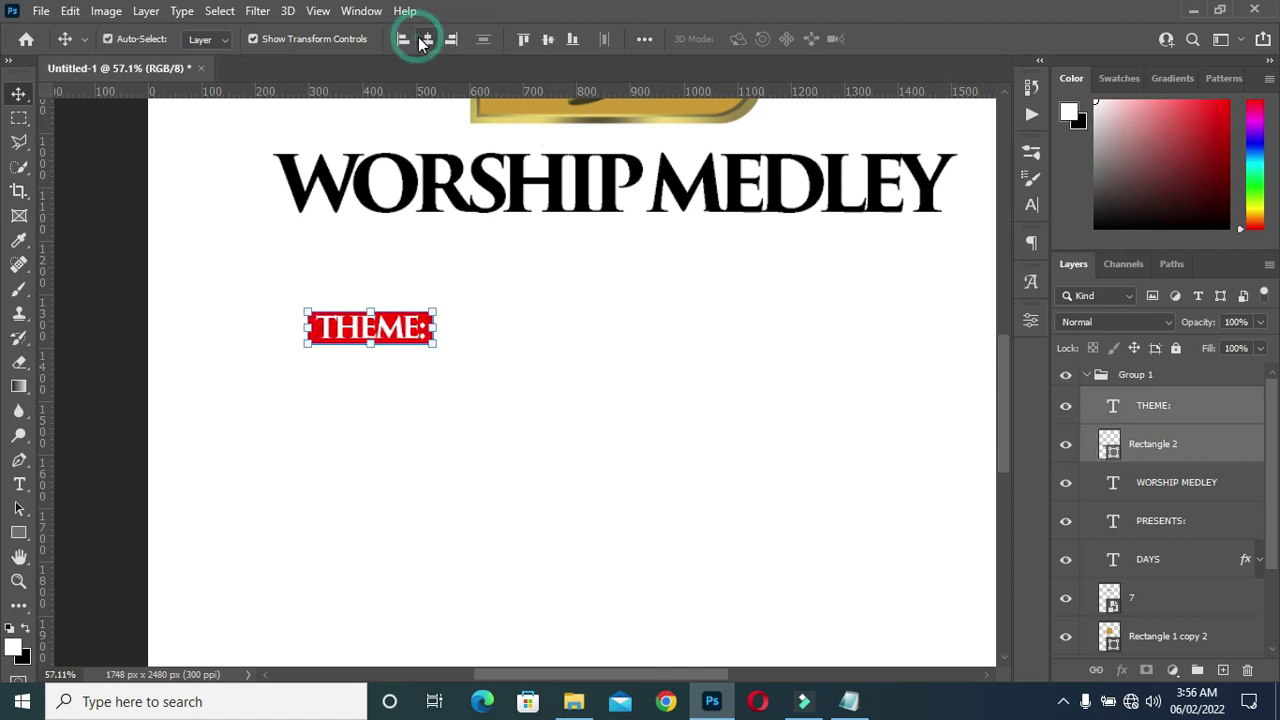
left_click(547, 39)
- Move THEME:, Rectangle 2 and WORSHIP MEDLEY out of Group 1, then collapse Group 1
left_click(137, 279)
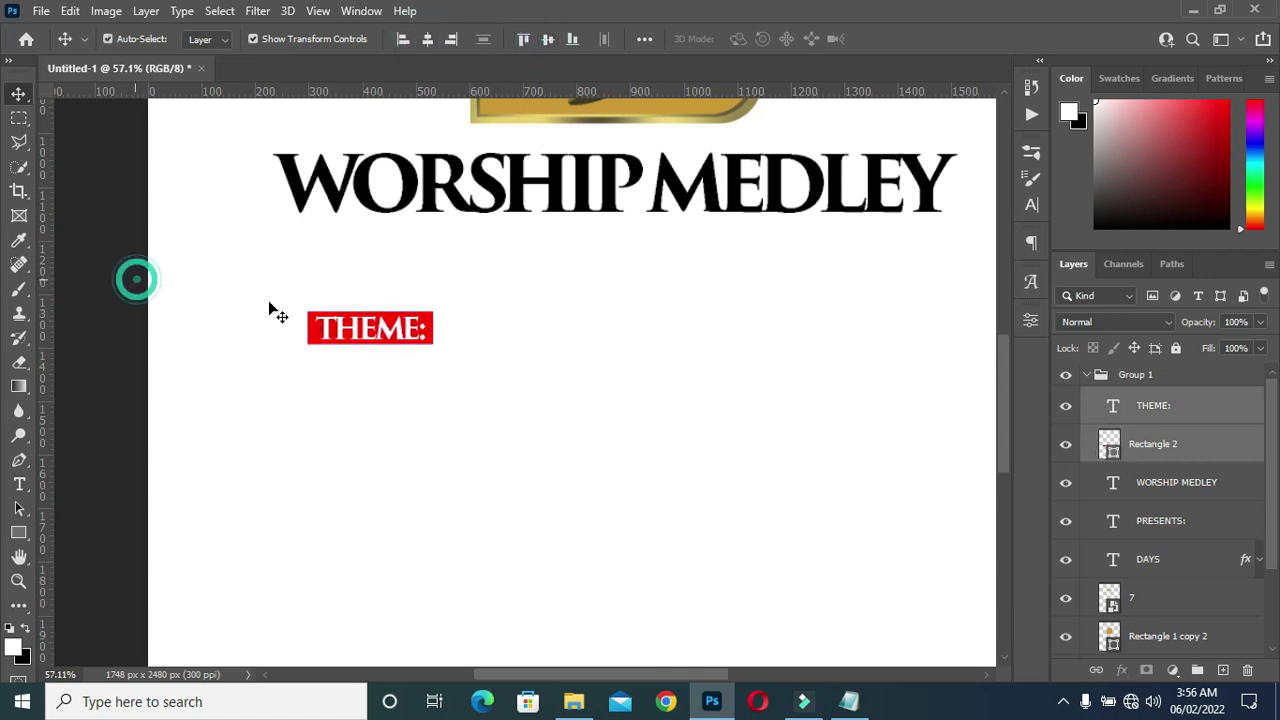
key("ctrl+z")
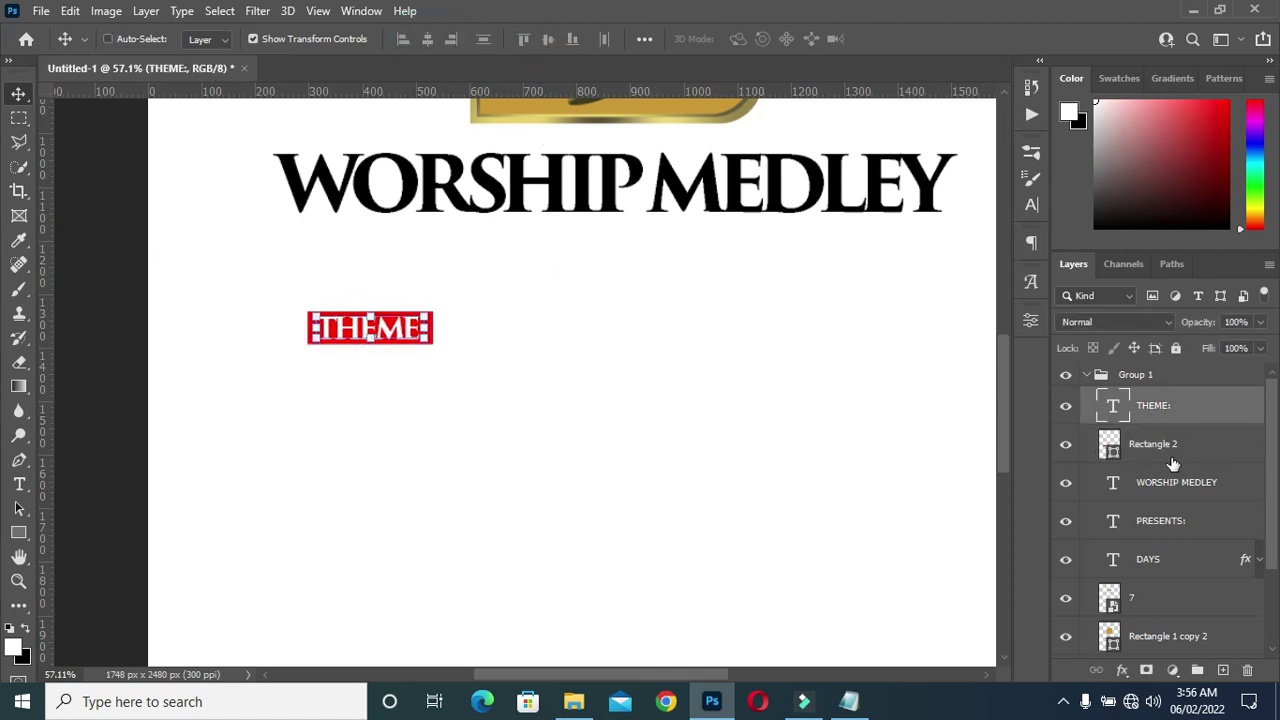
left_click(1176, 480, "shift")
left_click_drag(1153, 407, 1146, 364)
left_click(1088, 490)
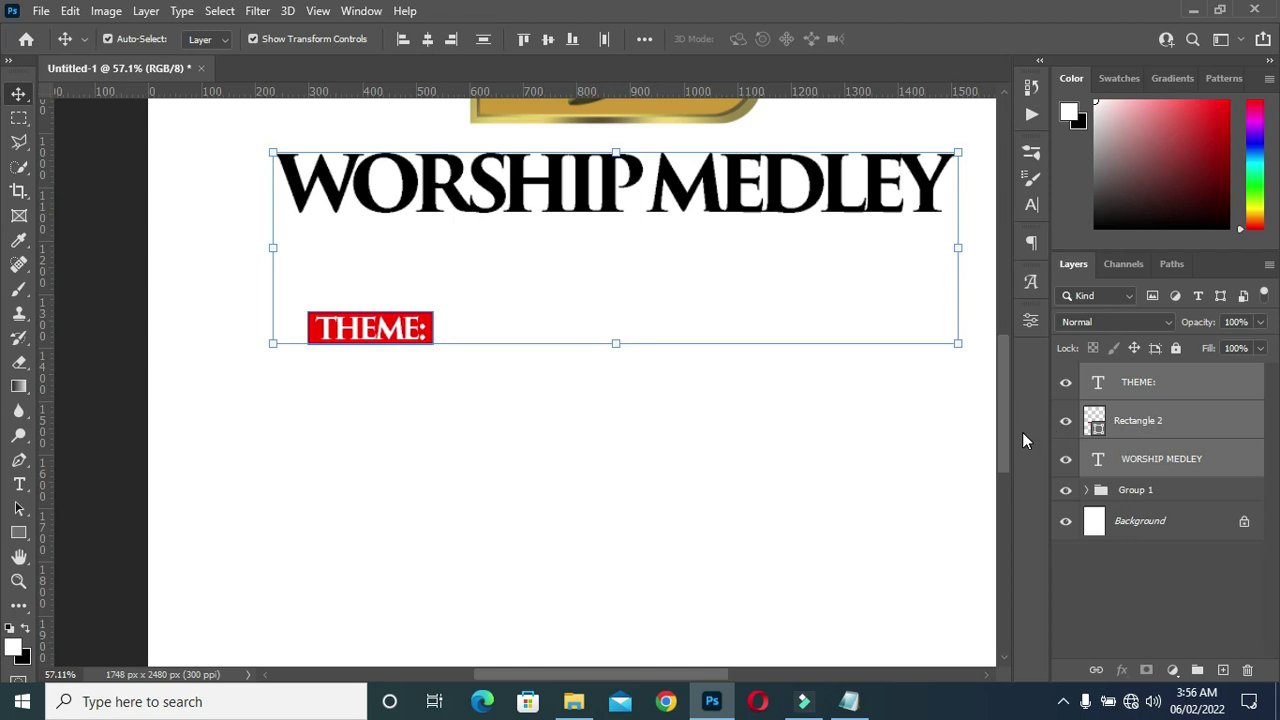
- Shrink the THEME: label and red box to about 88% and shift them left
left_click(100, 445)
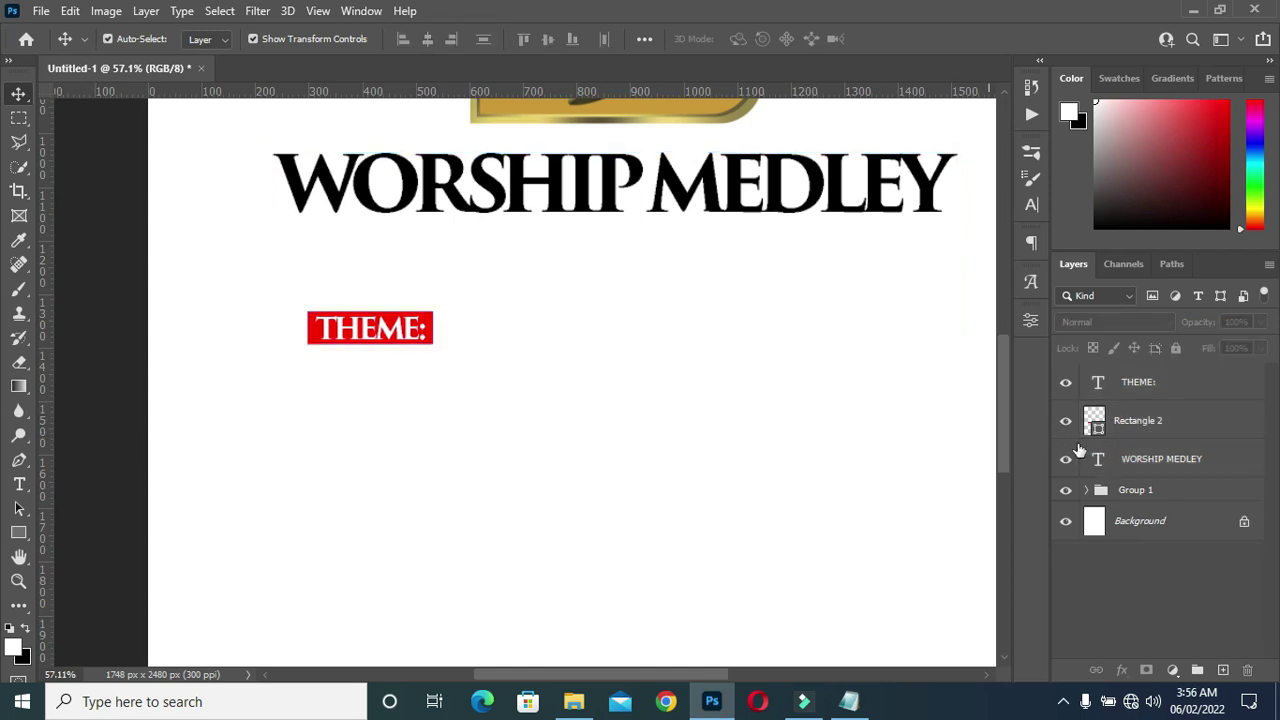
left_click(1145, 390)
key("alt+shift+bracketleft")
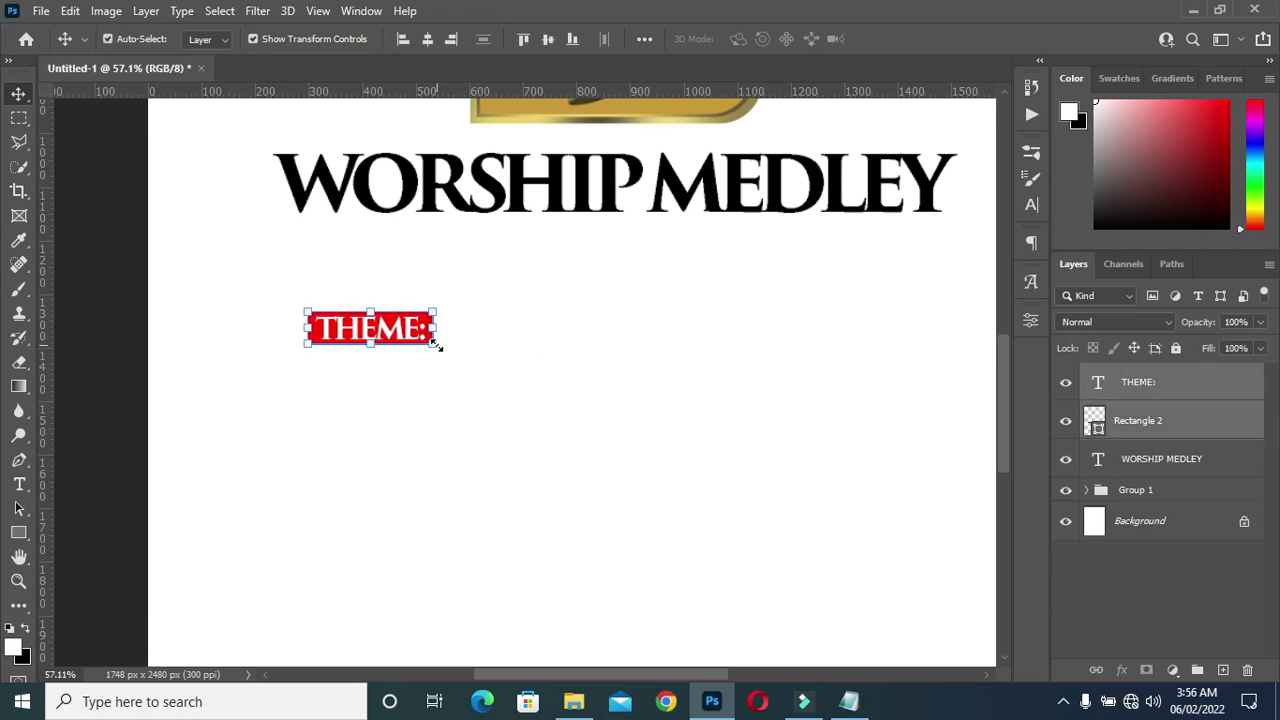
left_click_drag(437, 340, 418, 338)
scroll(579, 417, "down", 3)
key("Return")
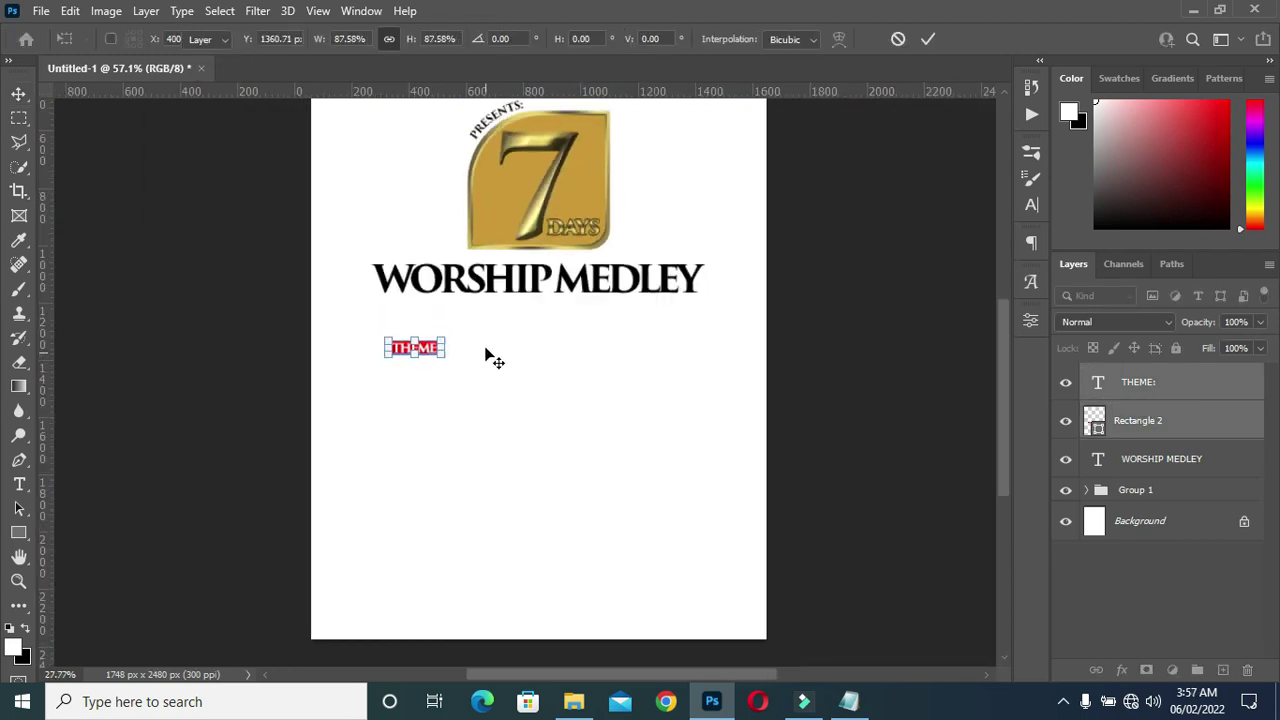
left_click_drag(443, 346, 402, 349)
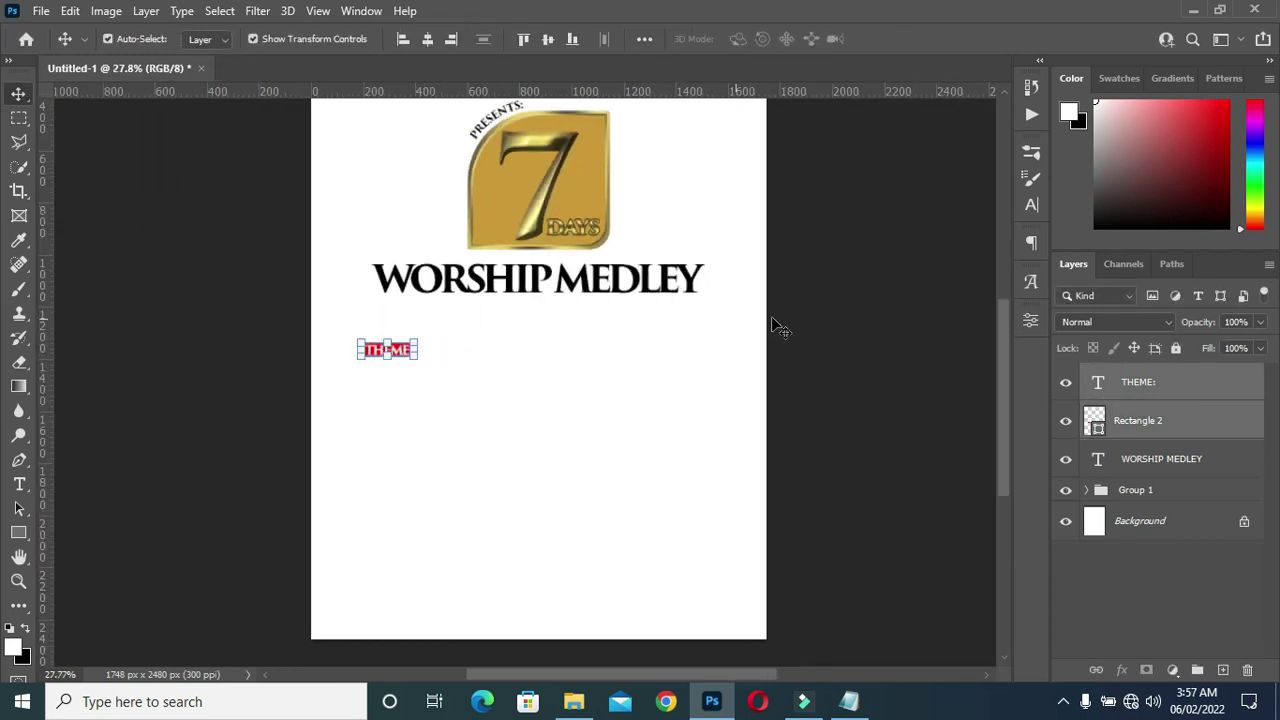
- Group the THEME: text and its red box as Group 2
key("ctrl+g")
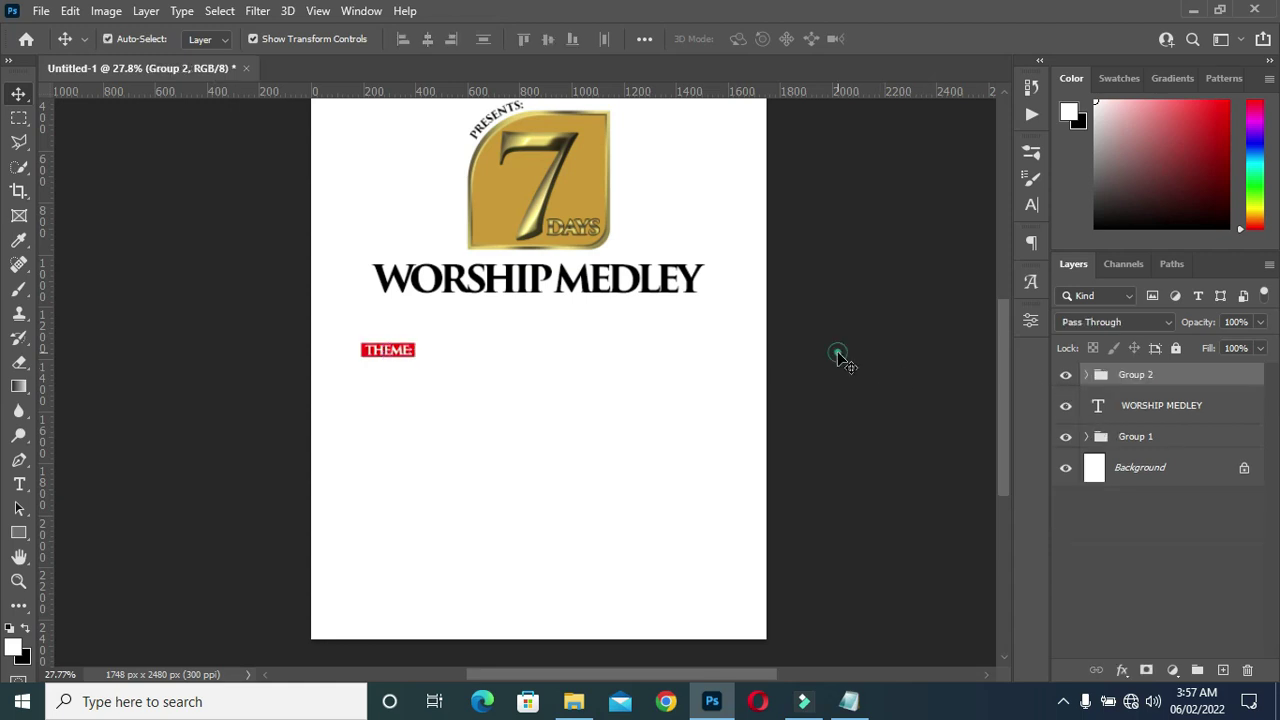
left_click(712, 600)
left_click(848, 701)
- Duplicate the WORSHIP MEDLEY text, retype it as IN, and place it beside the THEME: label
double_click(243, 522)
left_click(1068, 75)
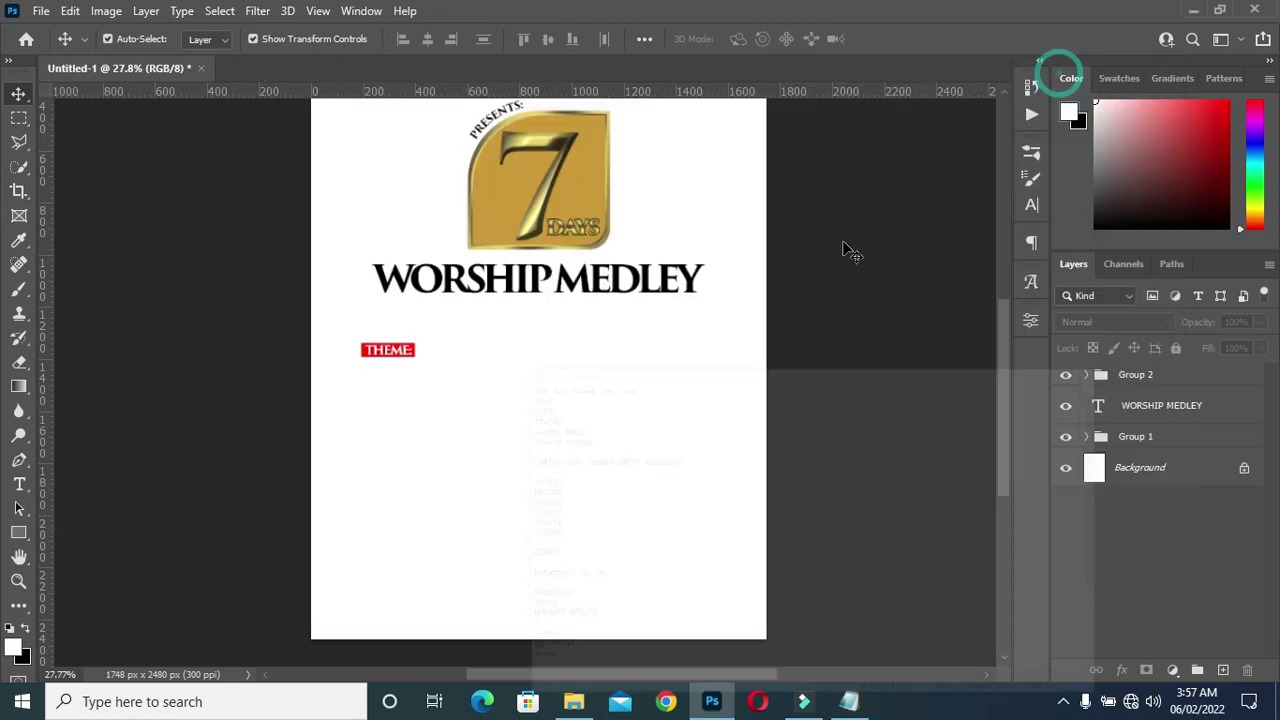
scroll(414, 400, "up", 3, "alt")
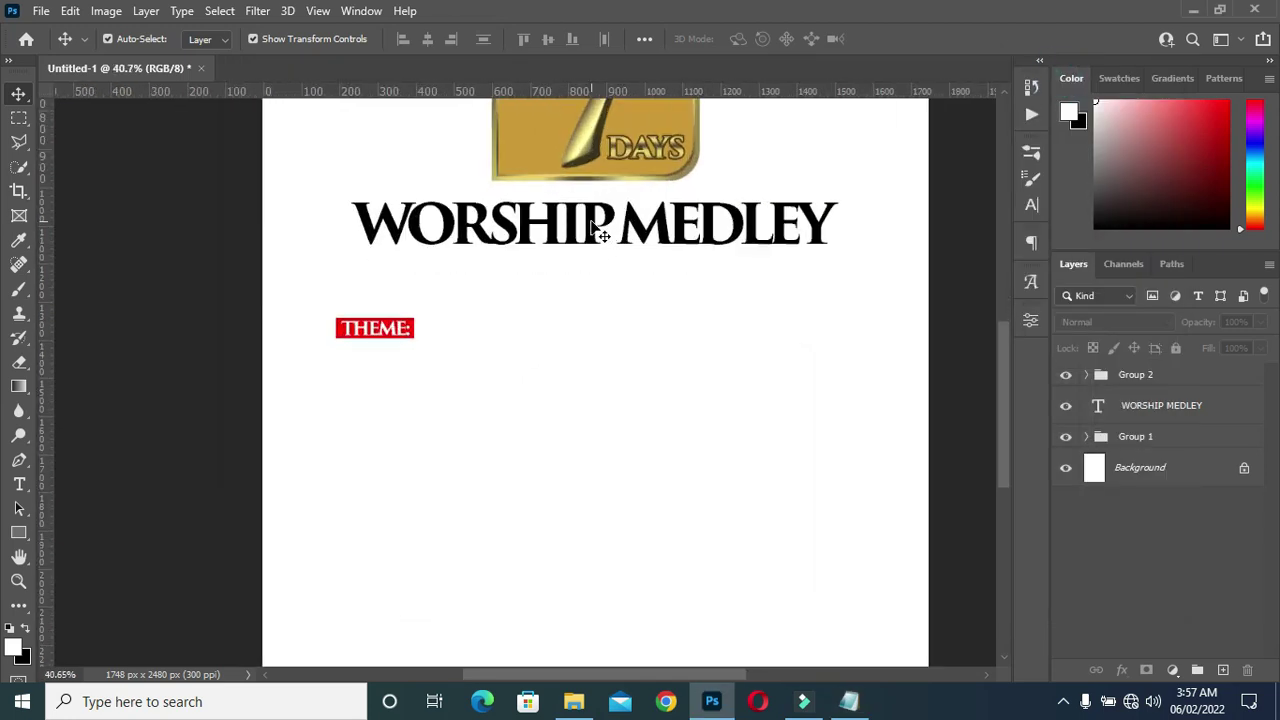
left_click(1180, 406)
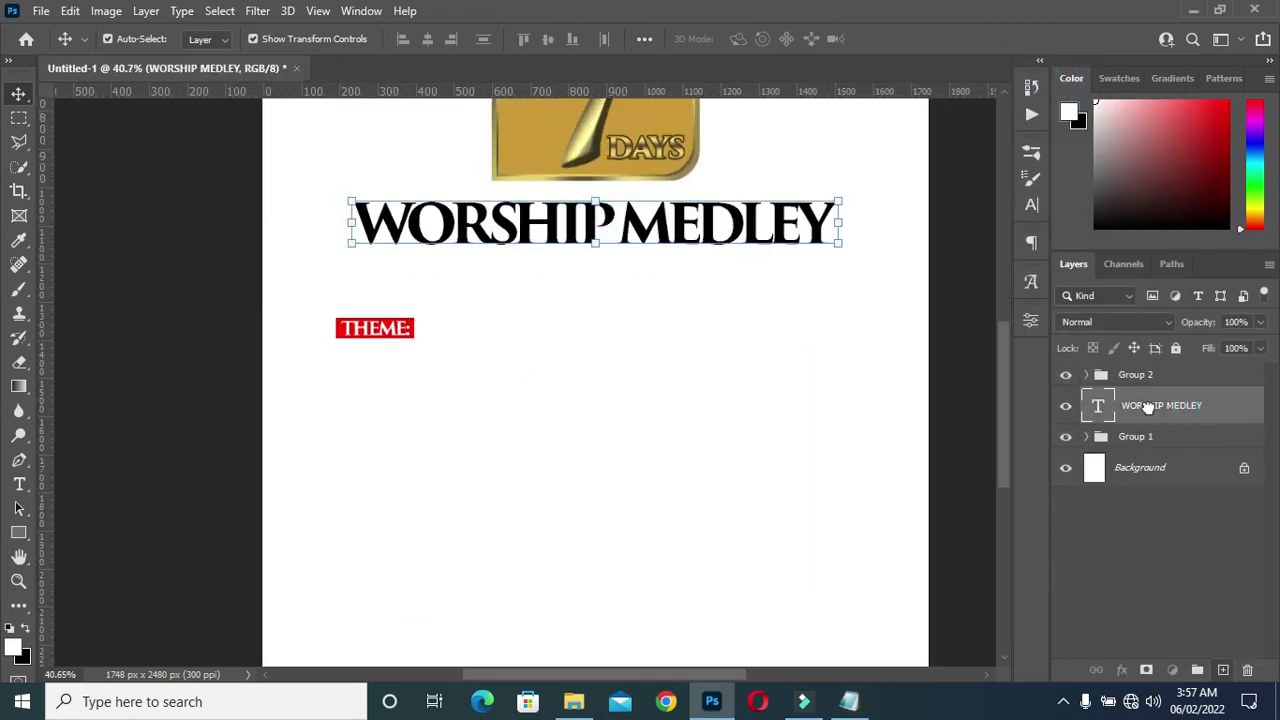
key("ctrl+j")
left_click_drag(1148, 408, 1140, 366)
left_click_drag(594, 232, 606, 351)
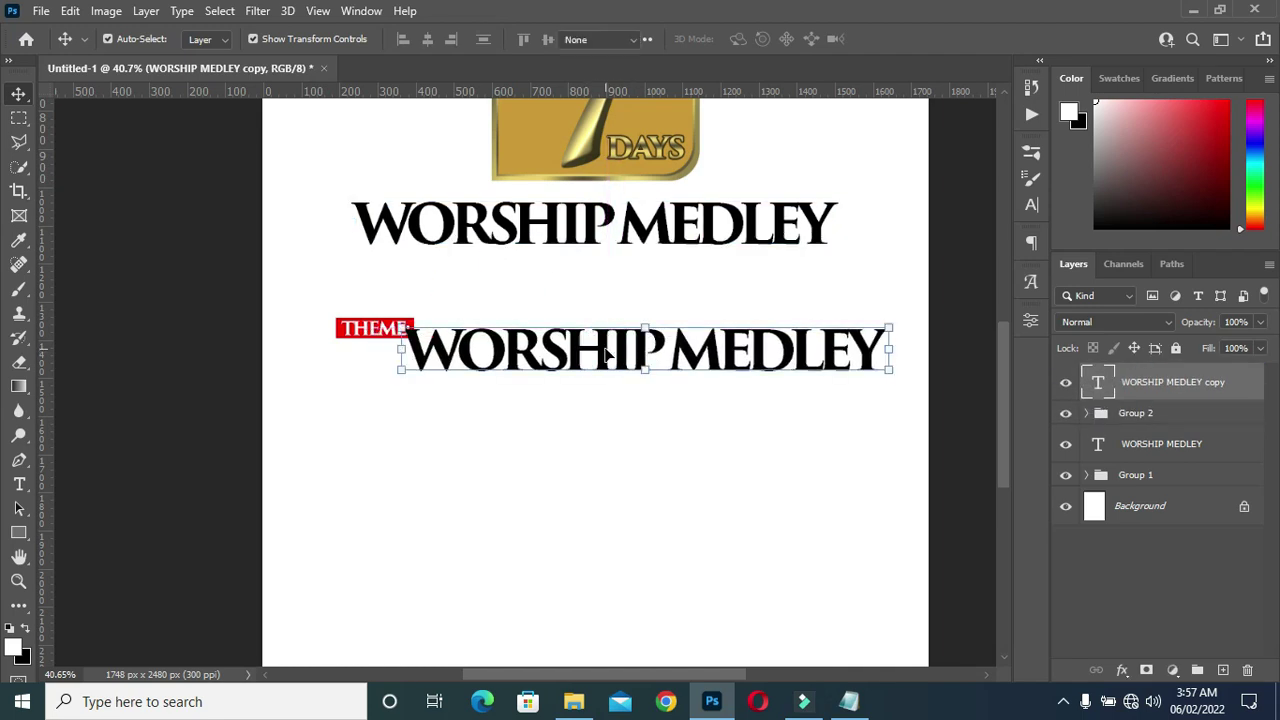
double_click(606, 351)
type("IN")
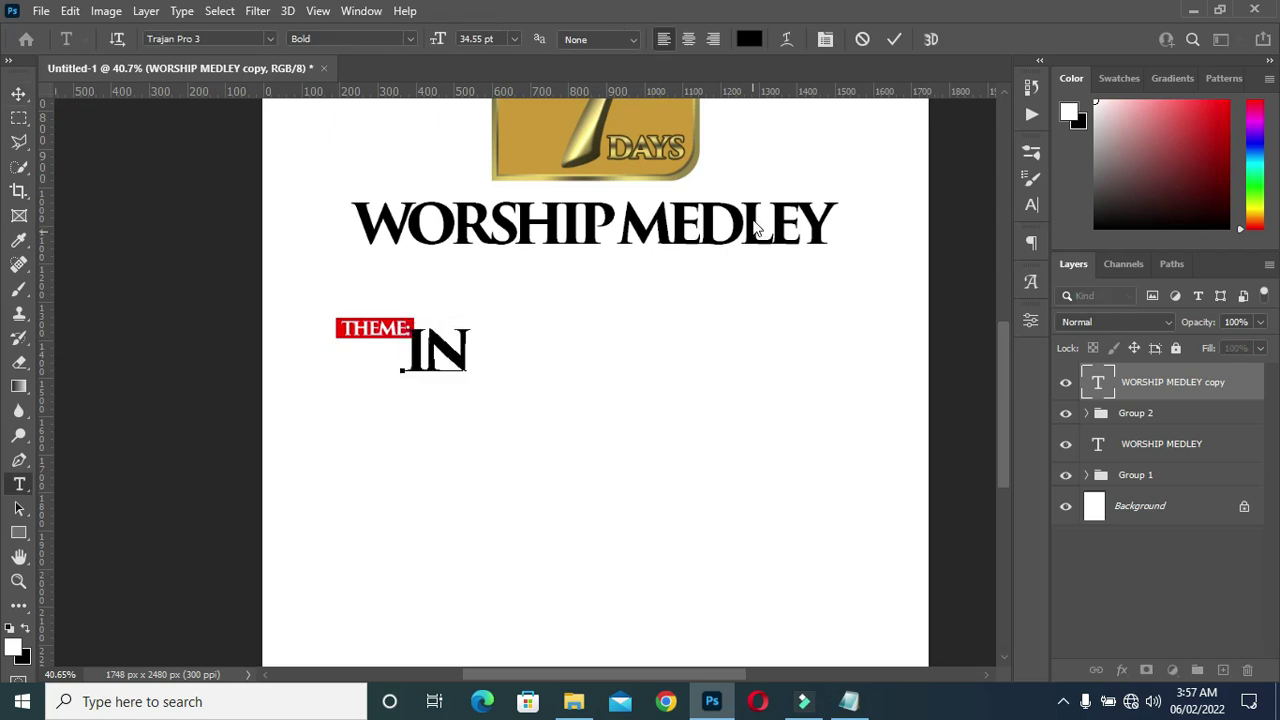
left_click(892, 40)
key("v")
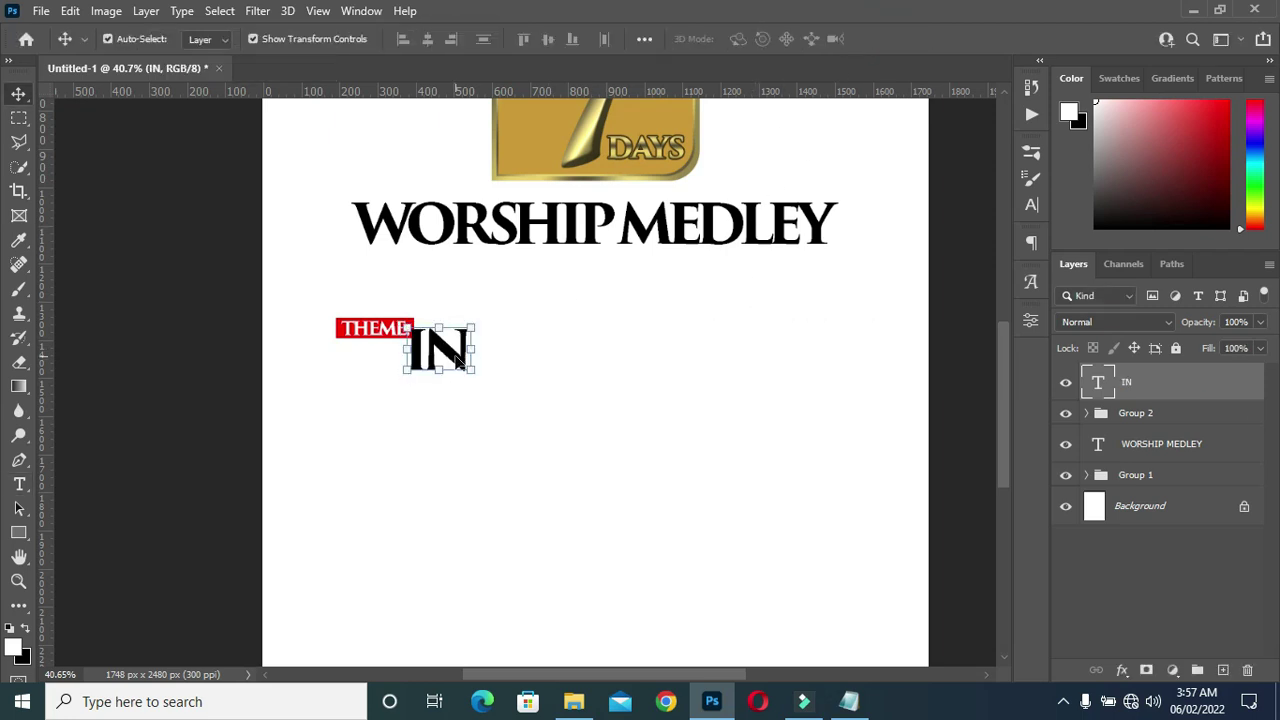
left_click_drag(457, 362, 588, 350)
- Replace the copy's text with CHRIST, pasted from the notes
key("t")
left_click(848, 704)
left_click_drag(305, 524, 258, 528)
key("ctrl+c")
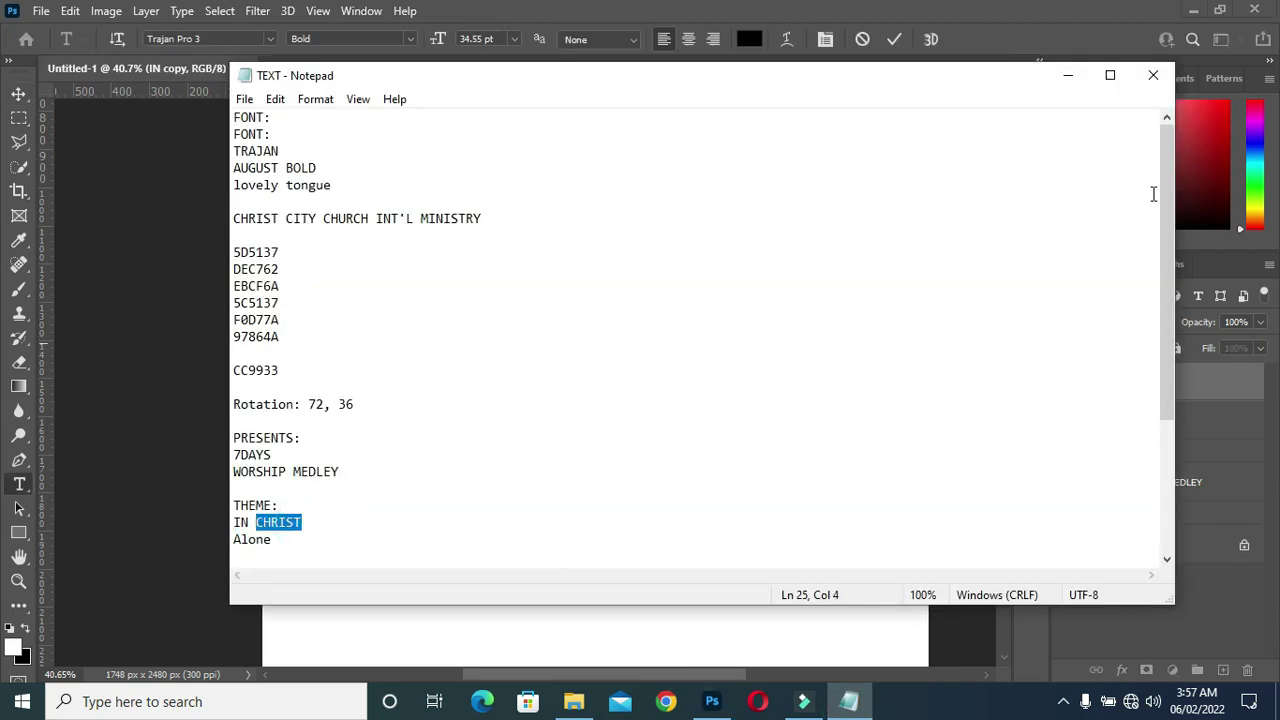
left_click(1068, 75)
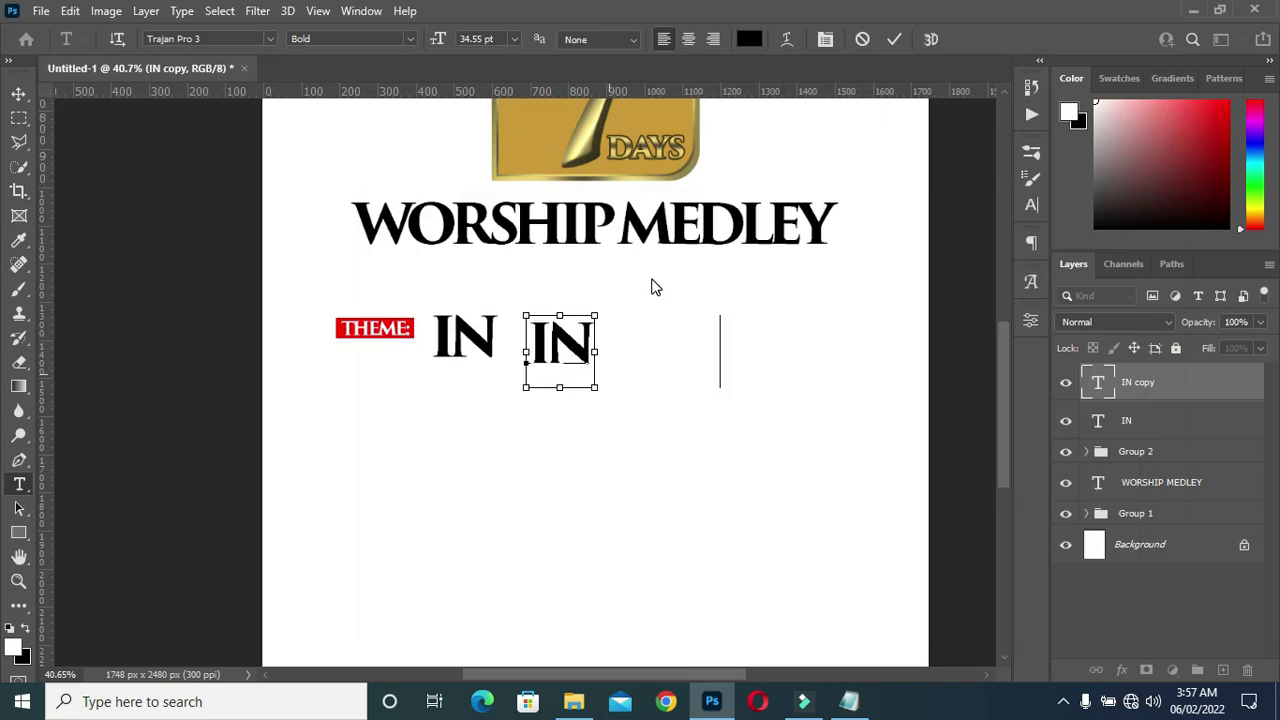
key("ctrl+a")
key("ctrl+v")
left_click(897, 38)
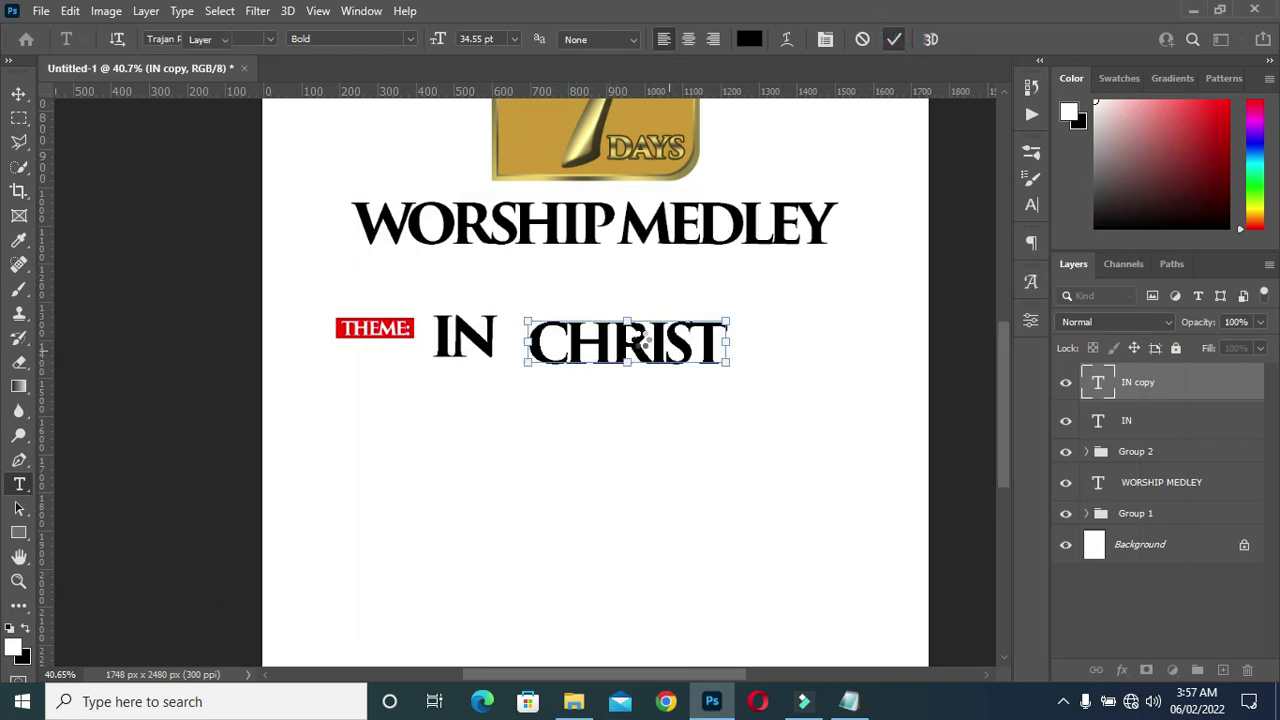
- Duplicate CHRIST to a spot below it and change the copy's text to Alone
key("v")
left_click_drag(586, 343, 586, 429)
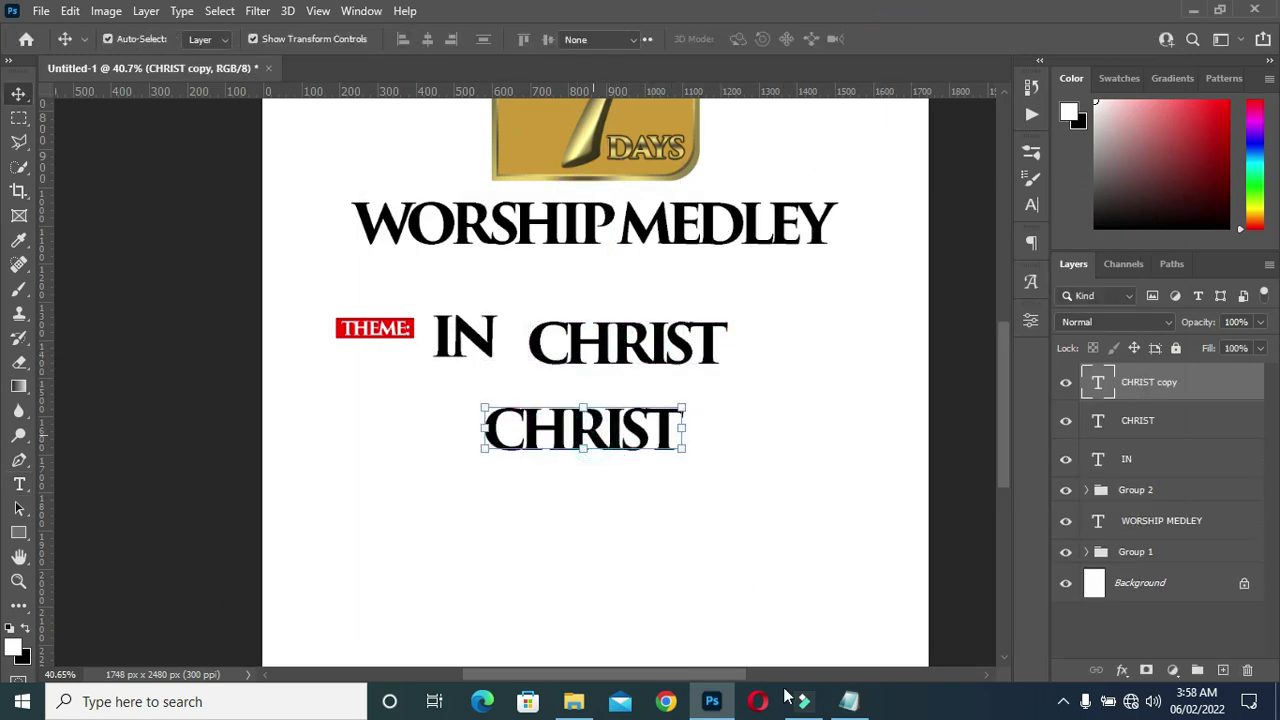
key("t")
left_click(848, 701)
double_click(268, 538)
key("ctrl+c")
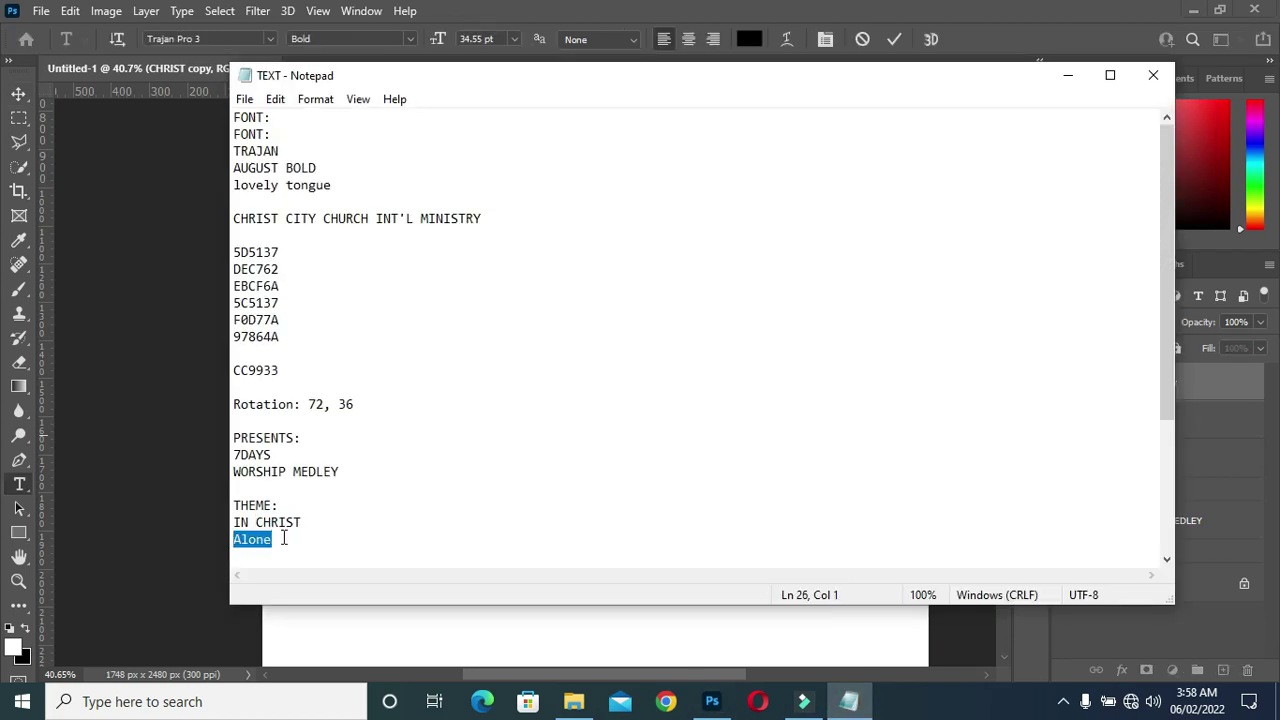
left_click(1067, 75)
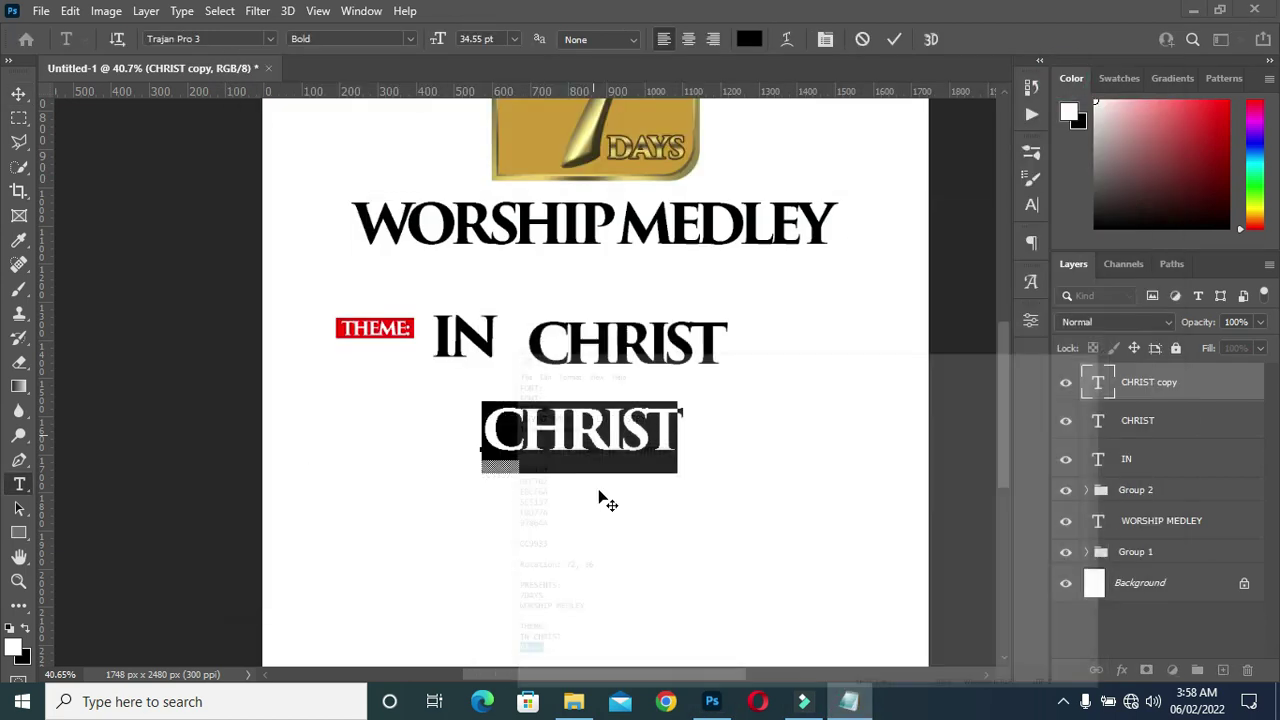
key("ctrl+v")
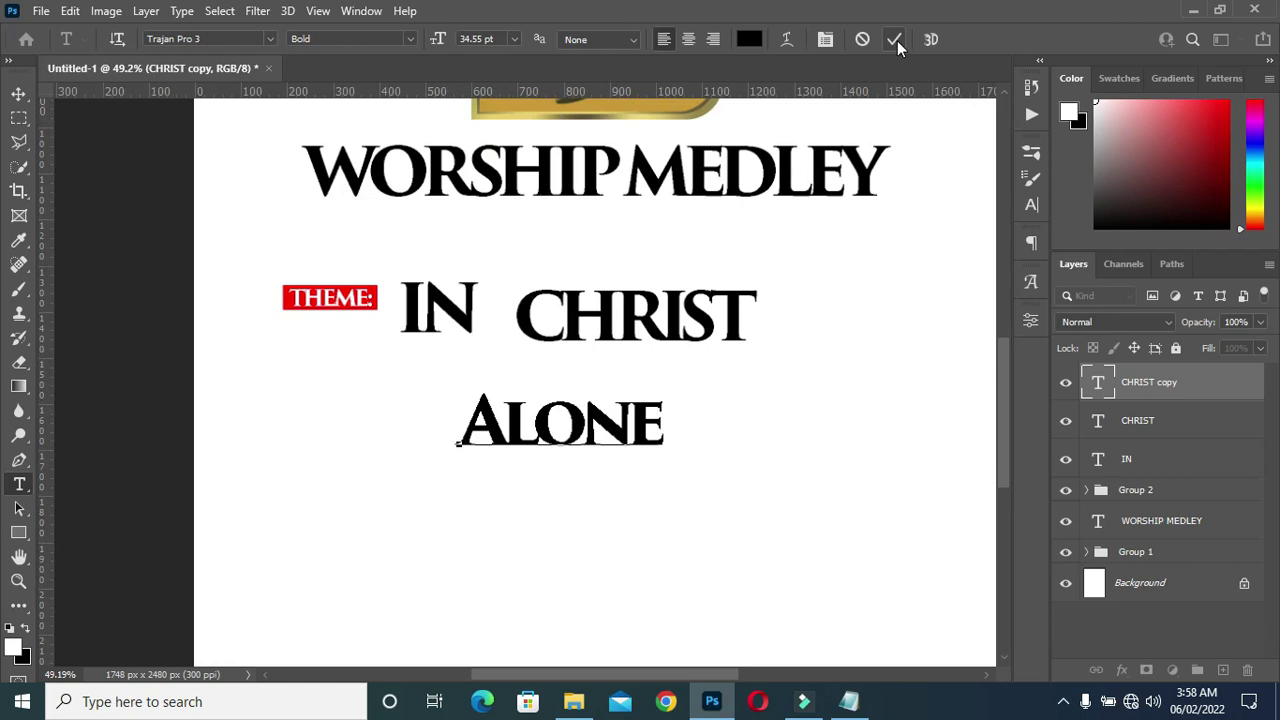
left_click(894, 40)
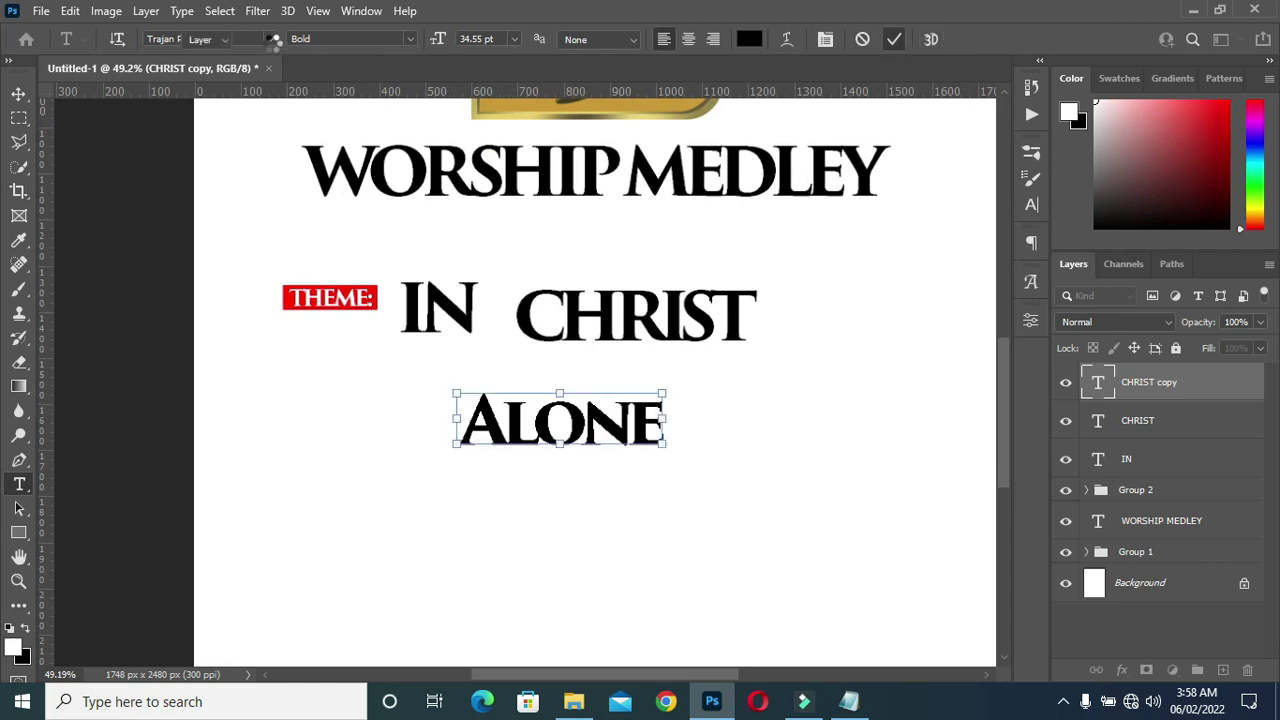
- Set Alone in August Bold with tracking 20 and scale it up to about 389%
key("v")
key("t")
left_click(271, 38)
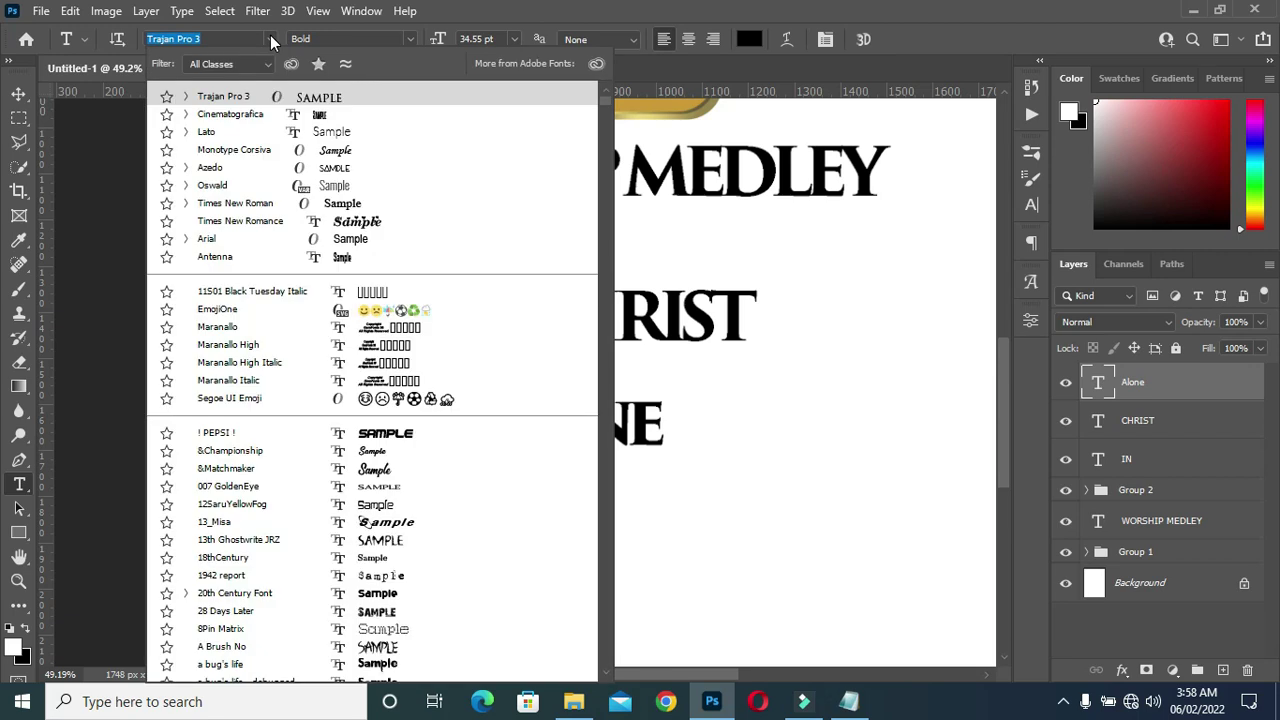
type("a")
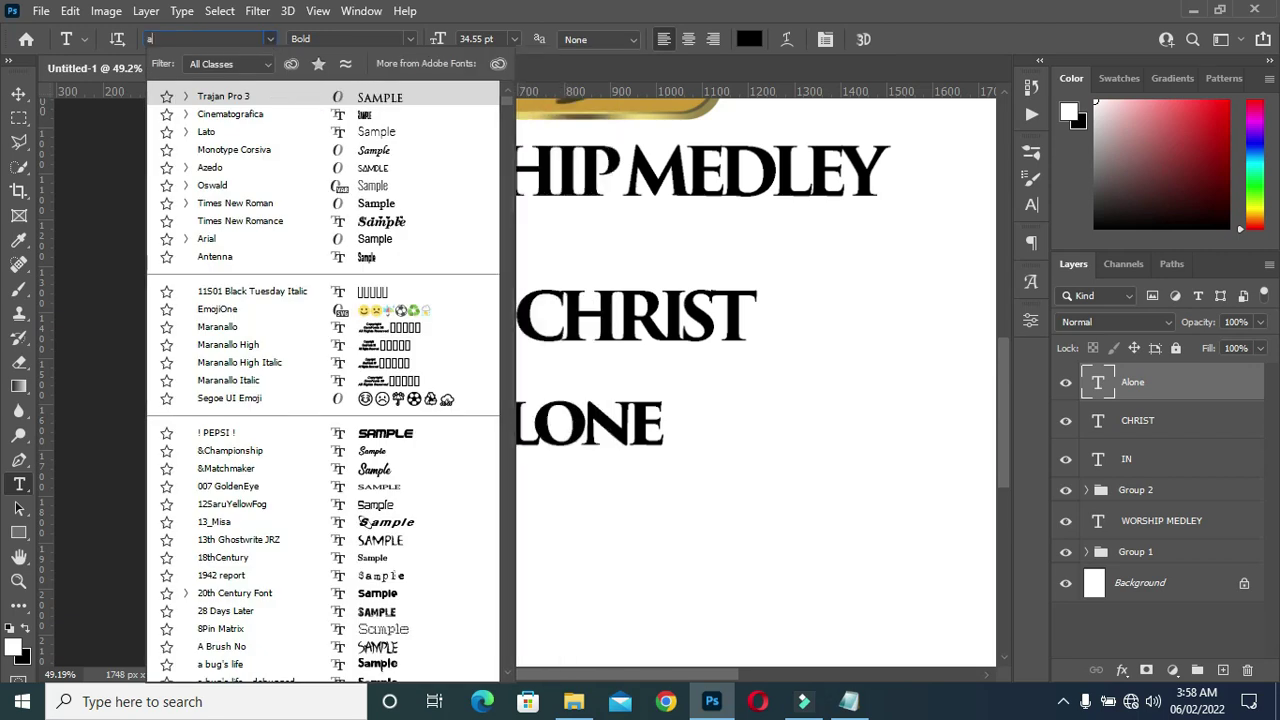
type("ugust")
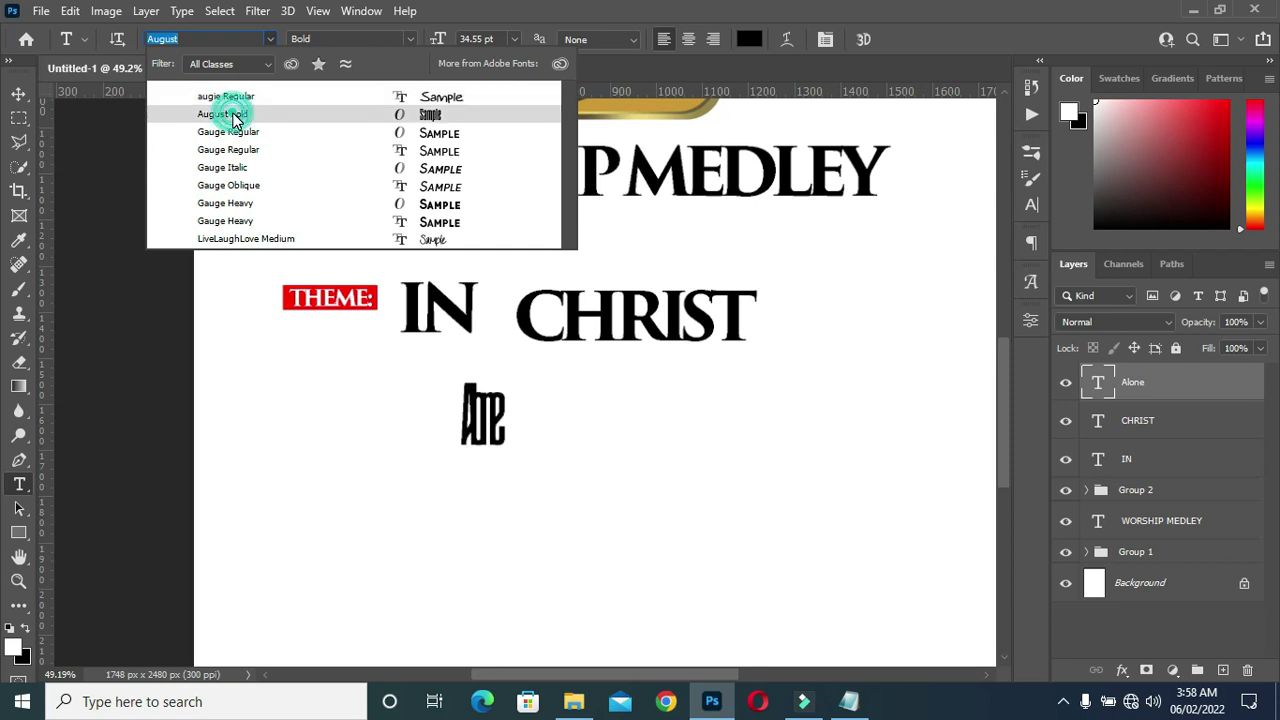
left_click(233, 116)
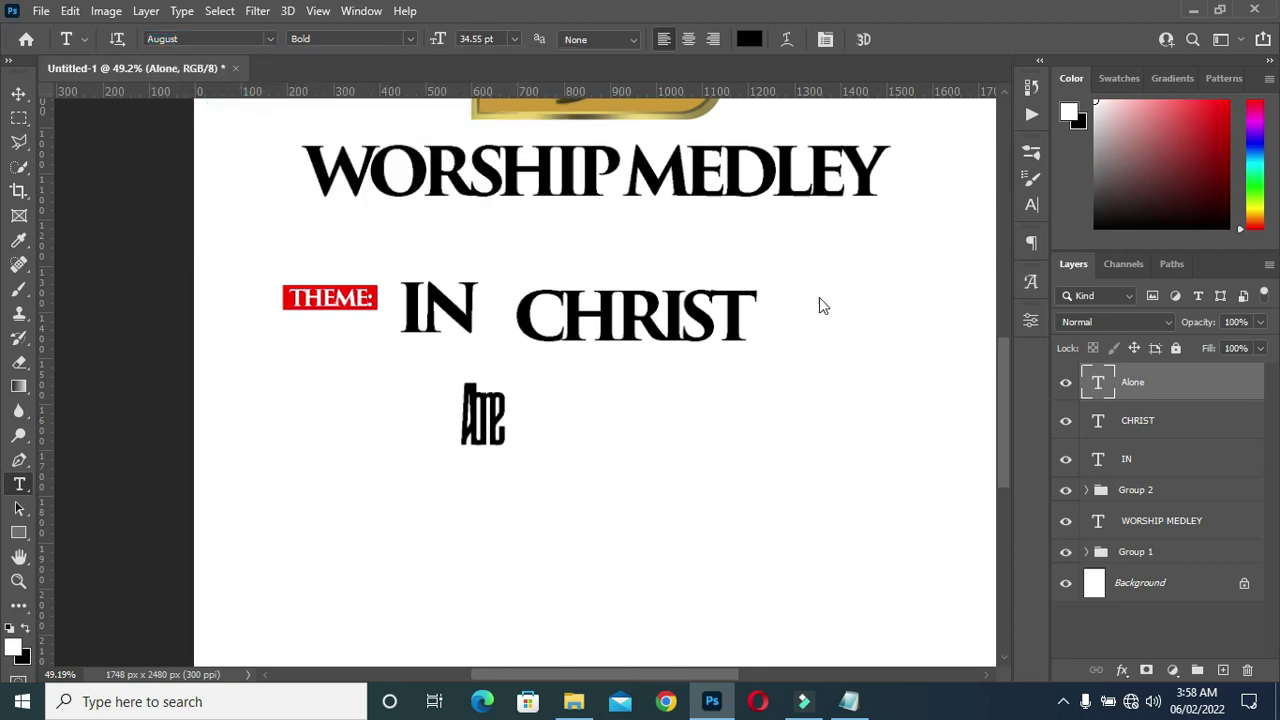
left_click(1033, 206)
left_click_drag(928, 220, 930, 222)
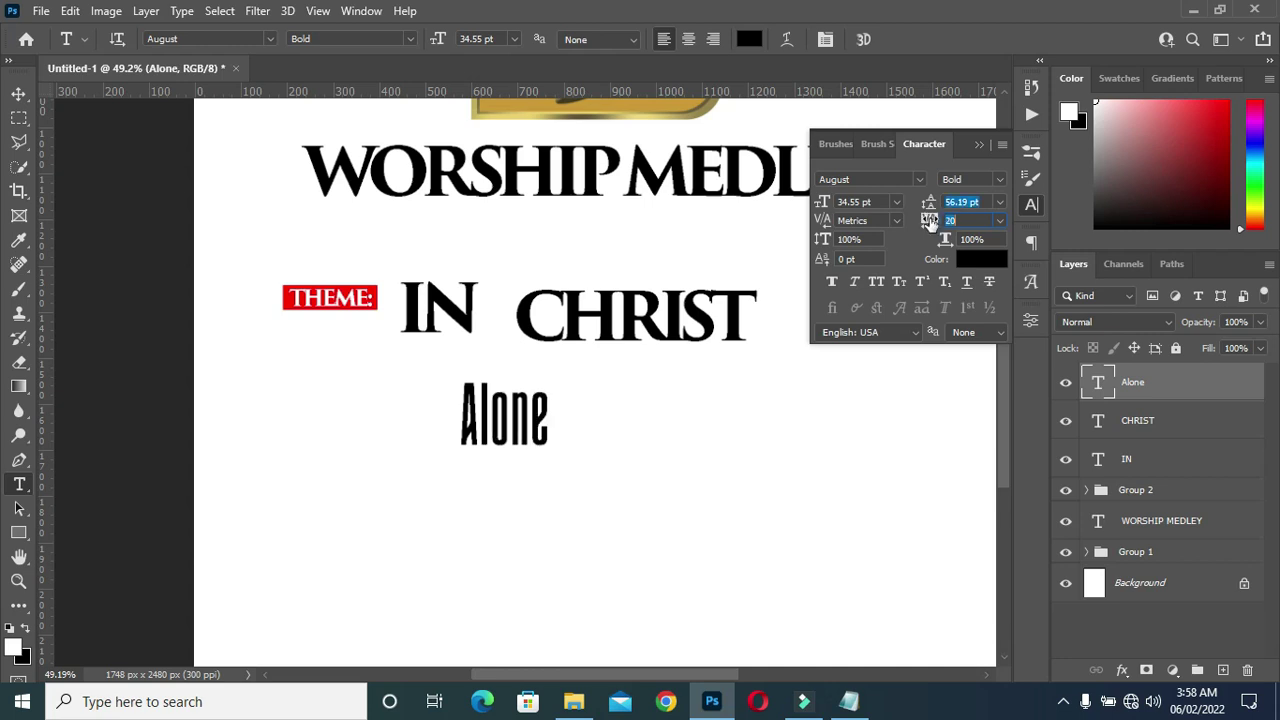
left_click(979, 148)
left_click(18, 93)
left_click_drag(545, 444, 812, 640)
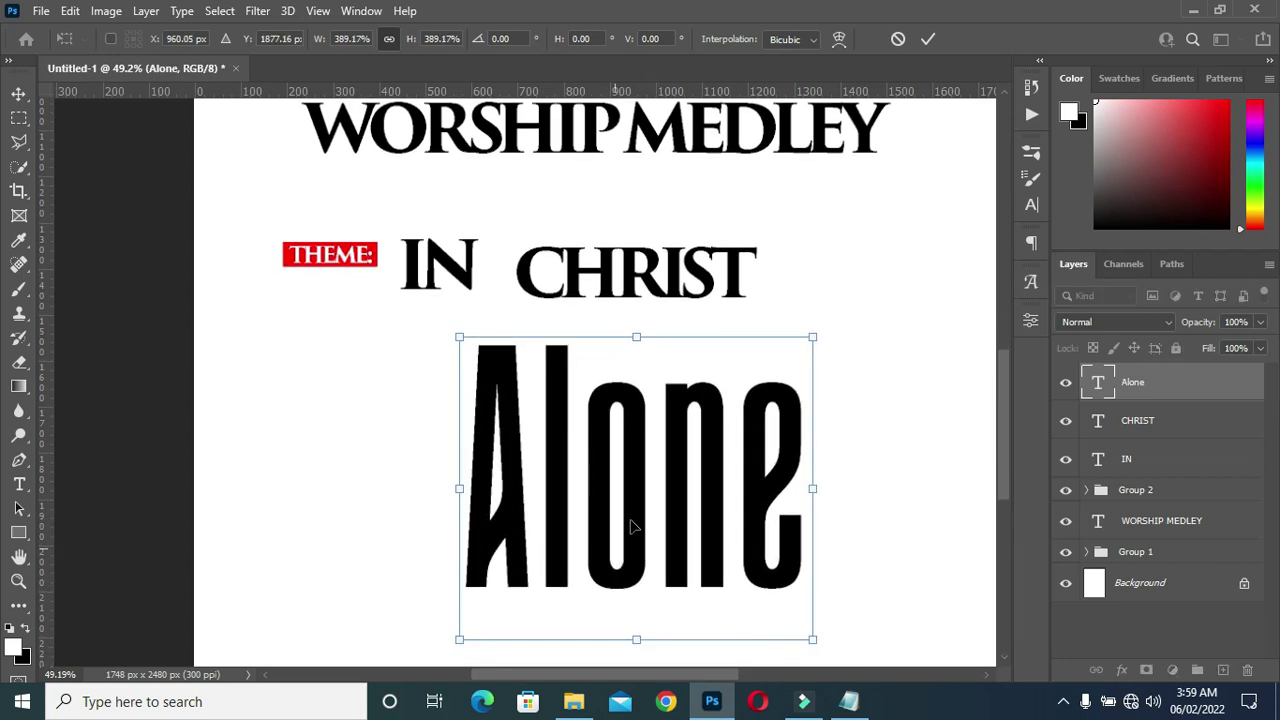
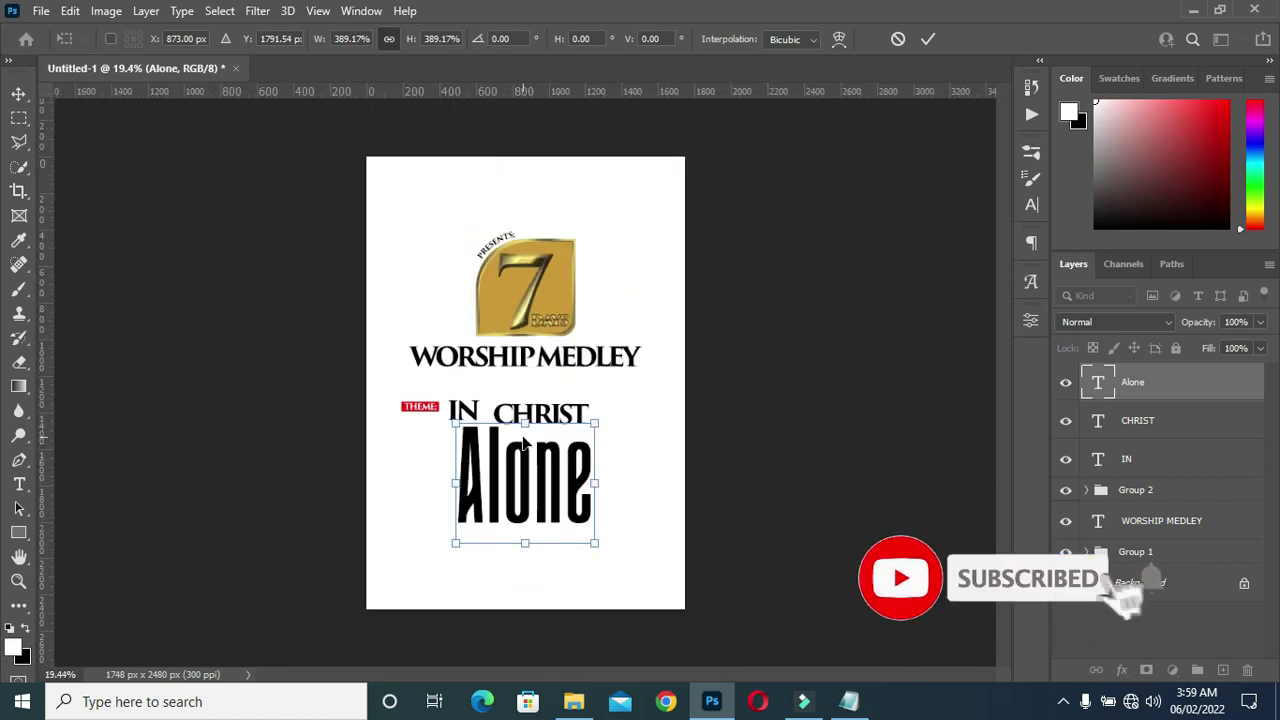
- Commit the repositioning of the enlarged Alone text
scroll(522, 333, "up", 2)
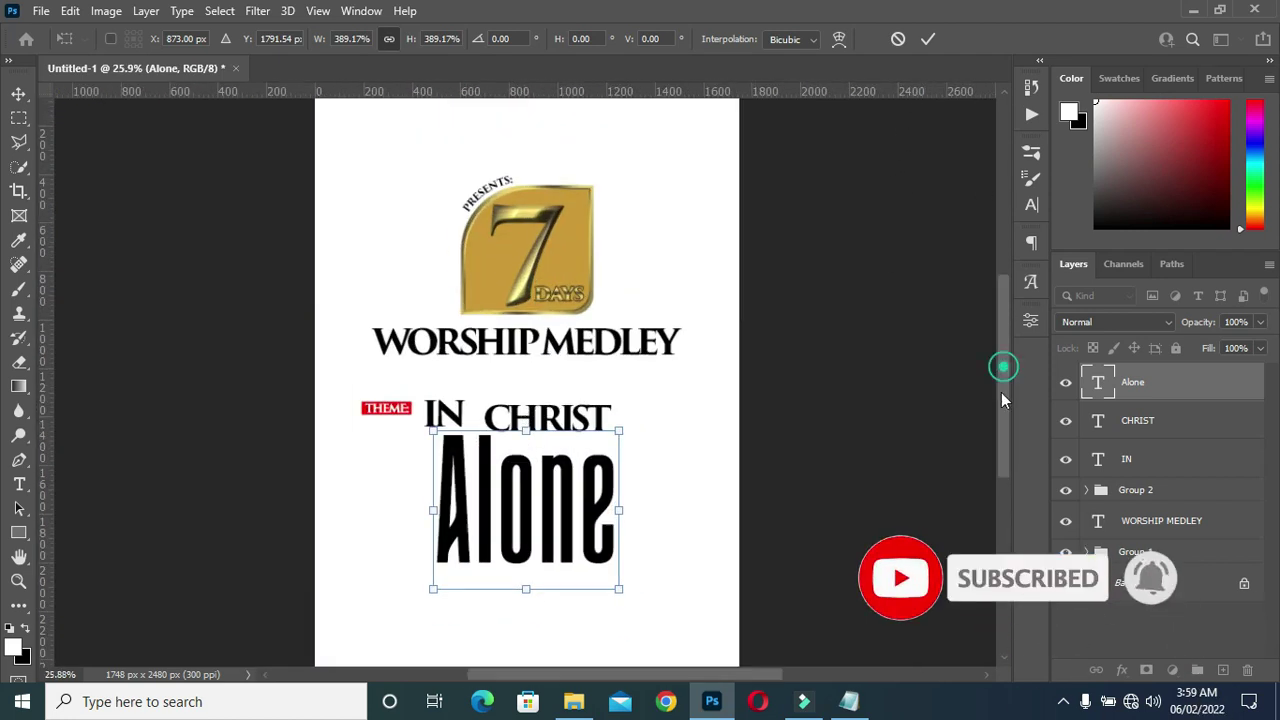
scroll(1003, 371, "down", 2)
mouse_move(533, 402)
left_mouse_down()
mouse_move(531, 384)
mouse_move(531, 400)
left_mouse_up()
scroll(531, 400, "up", 3)
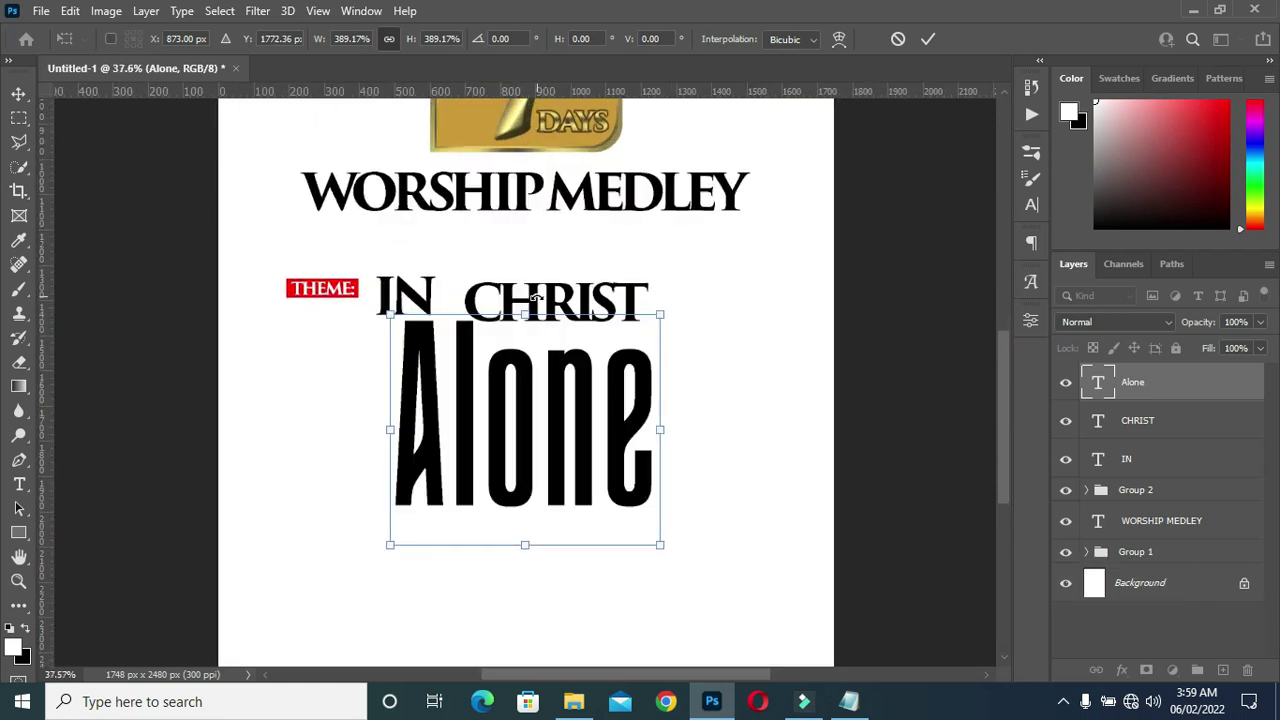
scroll(537, 298, "down", 3)
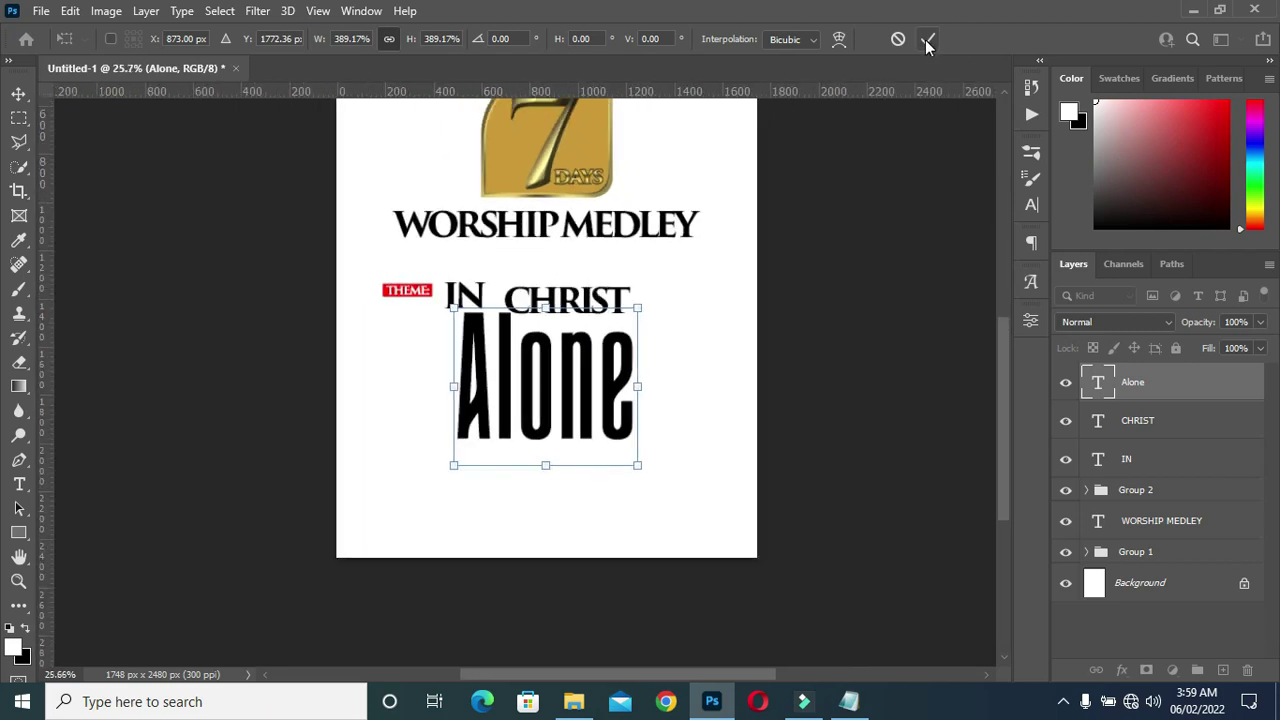
key("Return")
- Move CHRIST and IN up directly beneath WORSHIP MEDLEY
left_click_drag(594, 304, 603, 281)
left_click_drag(473, 302, 468, 270)
left_click(555, 362)
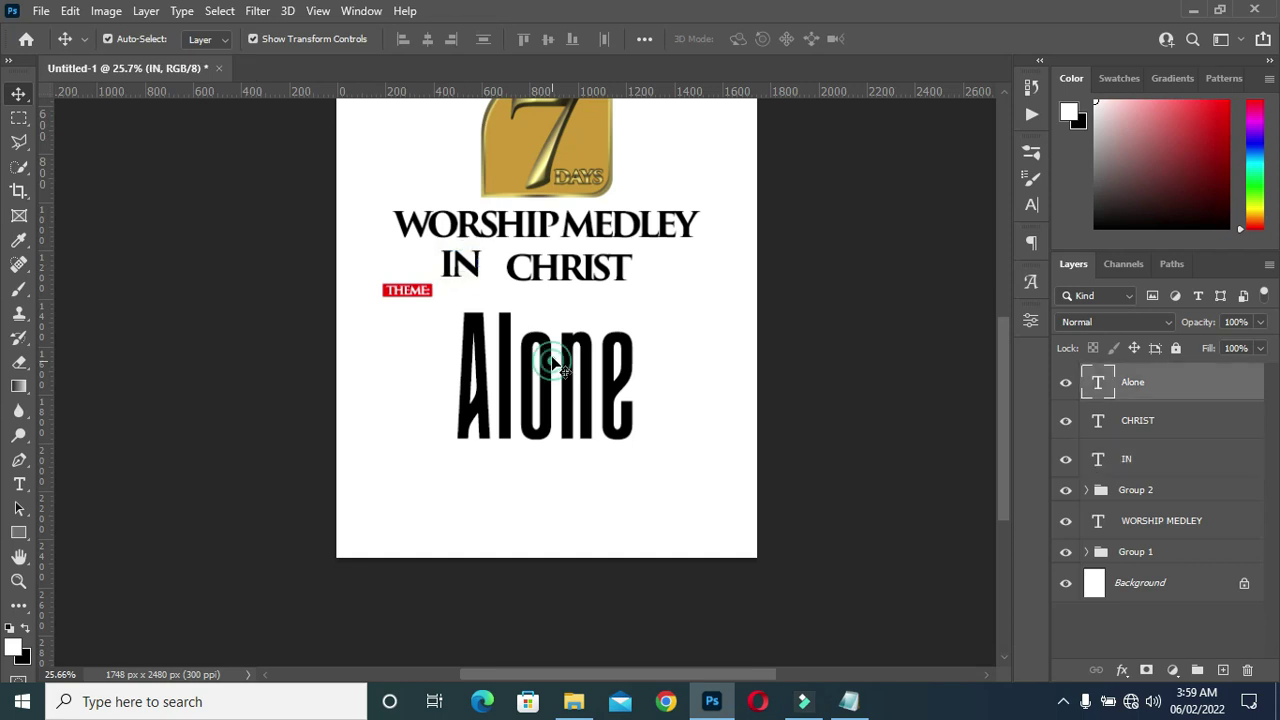
- Drop IN onto Alone's top-left and CHRIST onto its upper right, discarding a trial Alone resize
left_click_drag(547, 312, 547, 292)
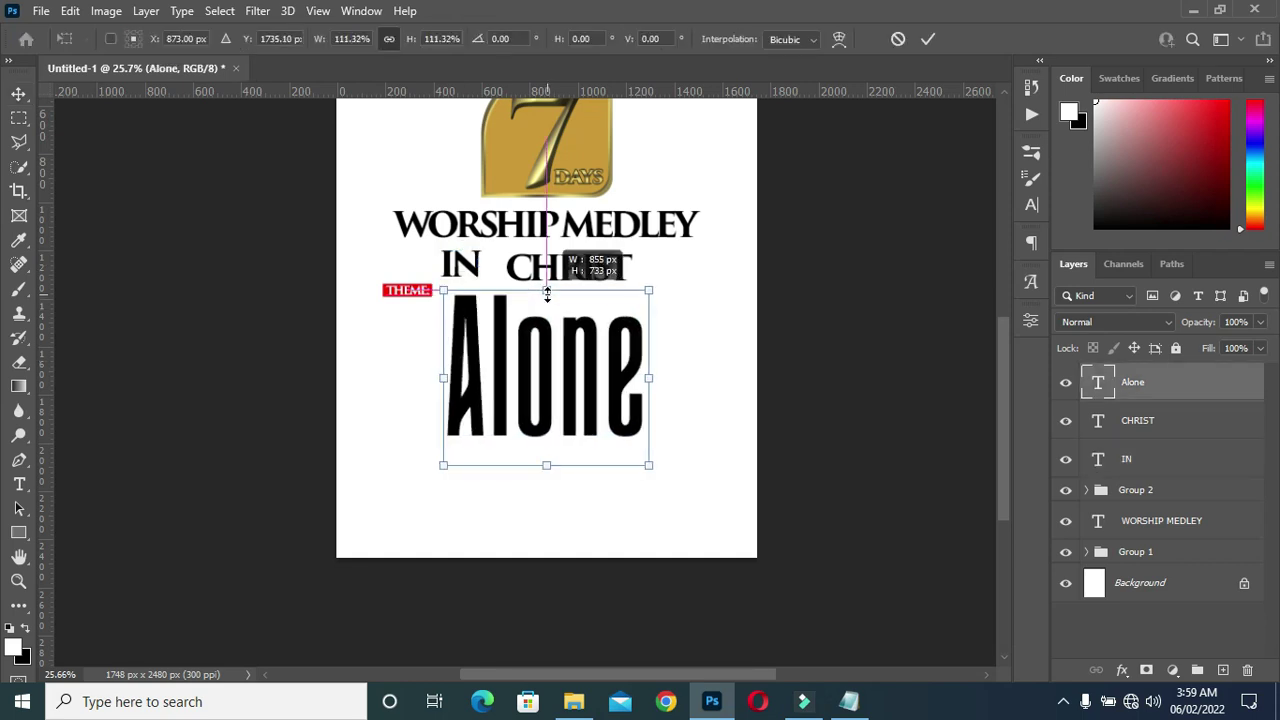
left_click(898, 39)
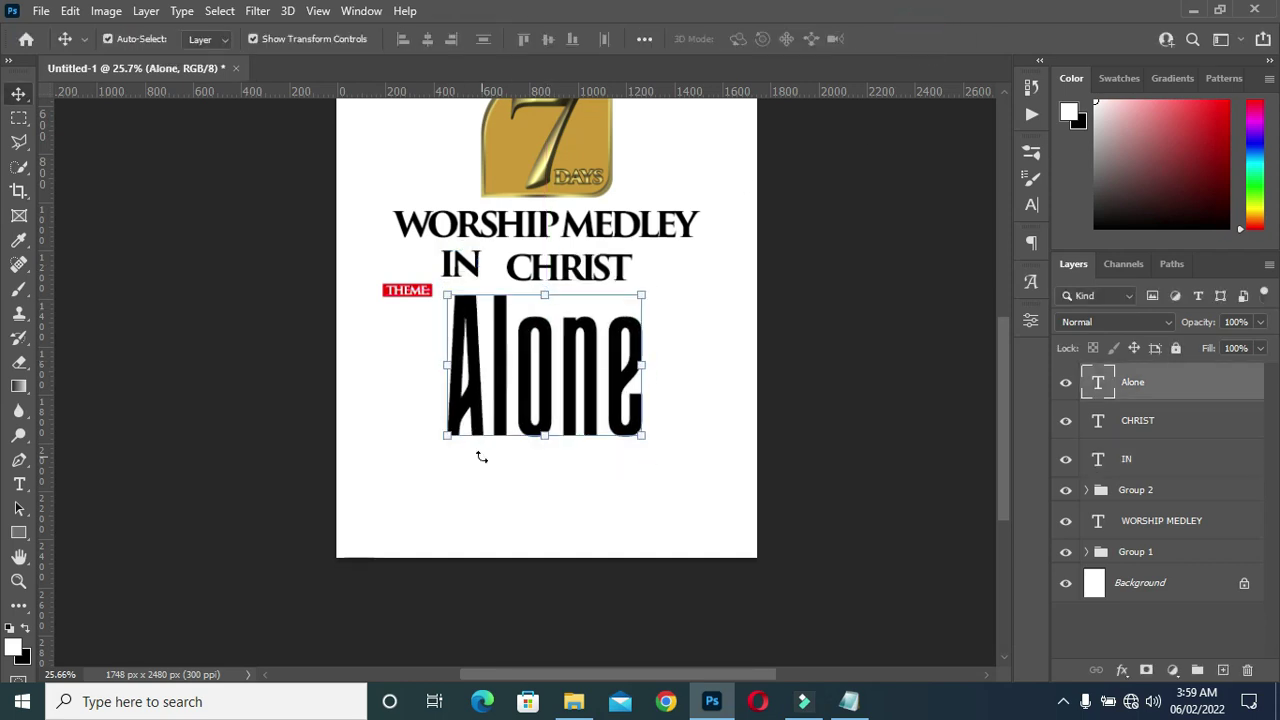
scroll(508, 428, "up", 3)
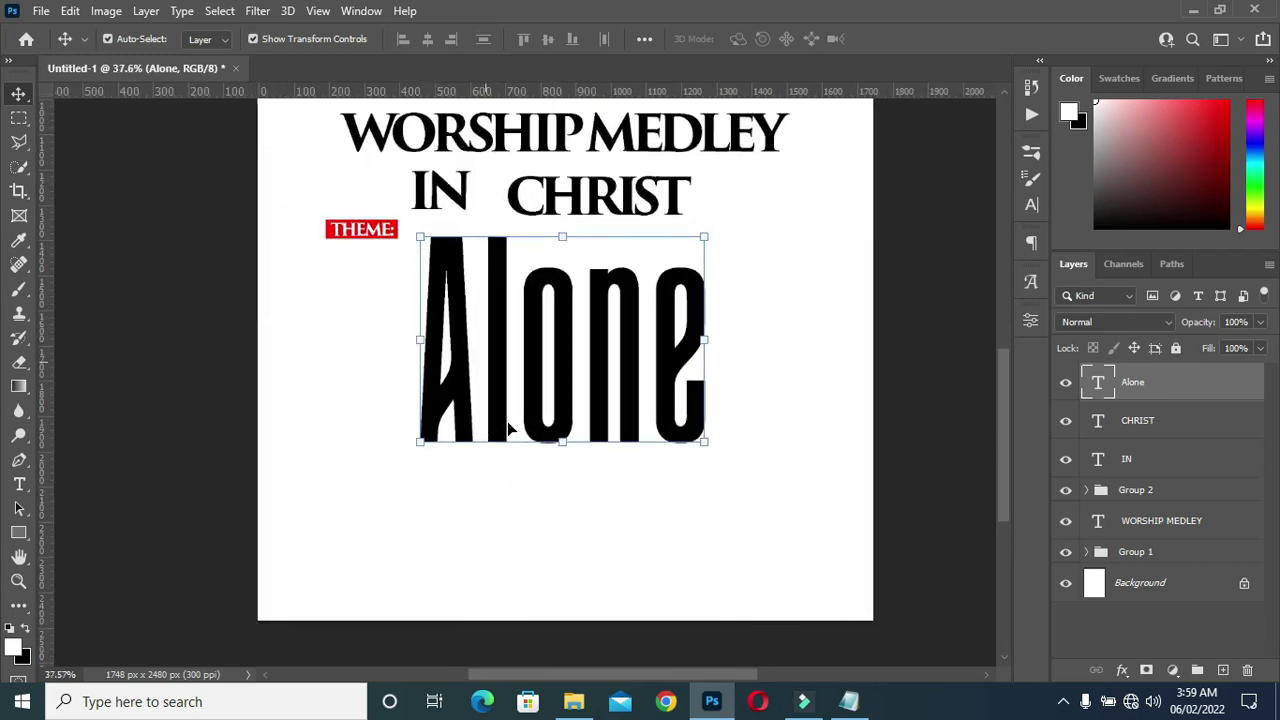
scroll(455, 144, "up", 1)
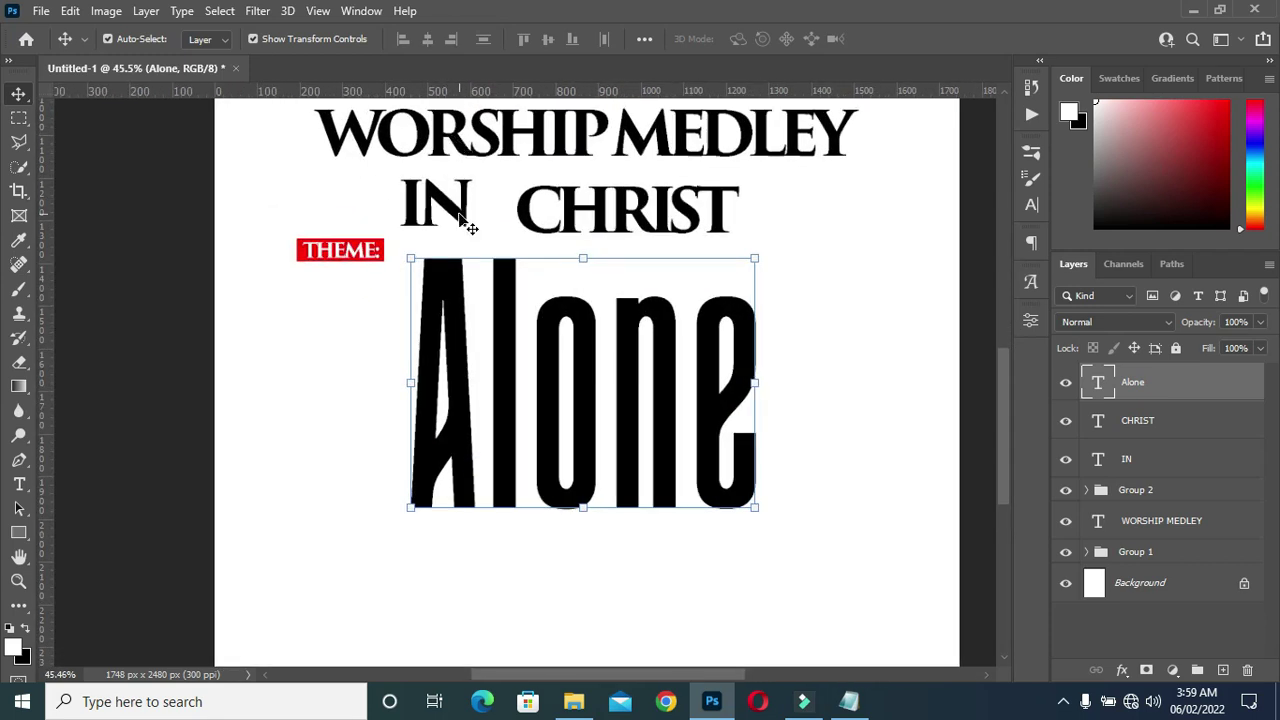
left_click_drag(463, 222, 480, 250)
key("Left")
key("Left")
key("Left")
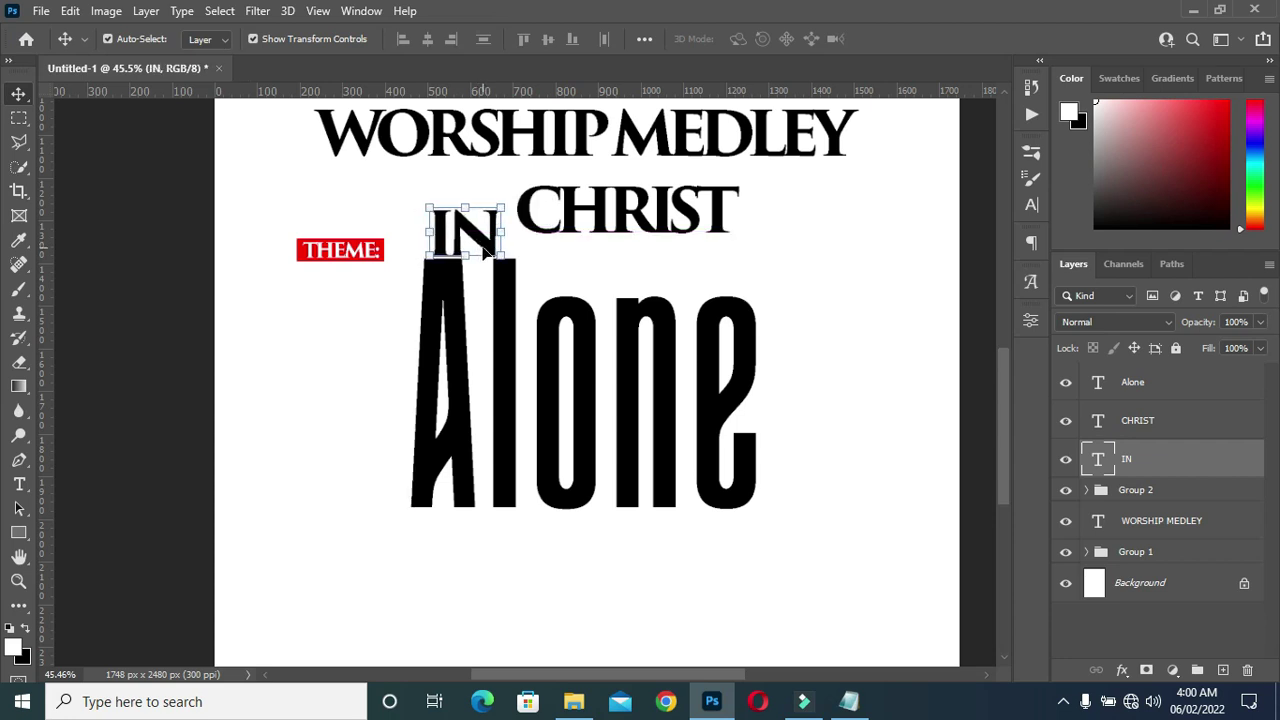
left_click_drag(574, 231, 588, 282)
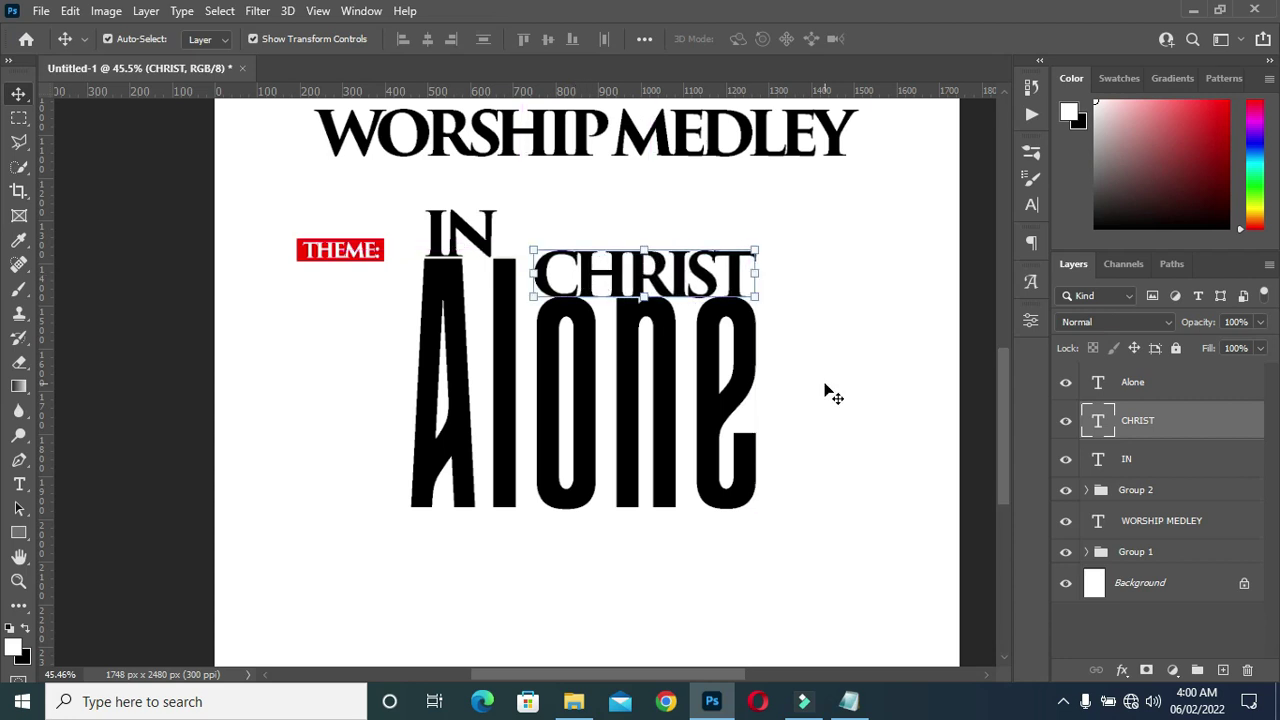
- Return to the Move tool and select the CHRIST text layer on its own
left_click(1146, 385, "ctrl")
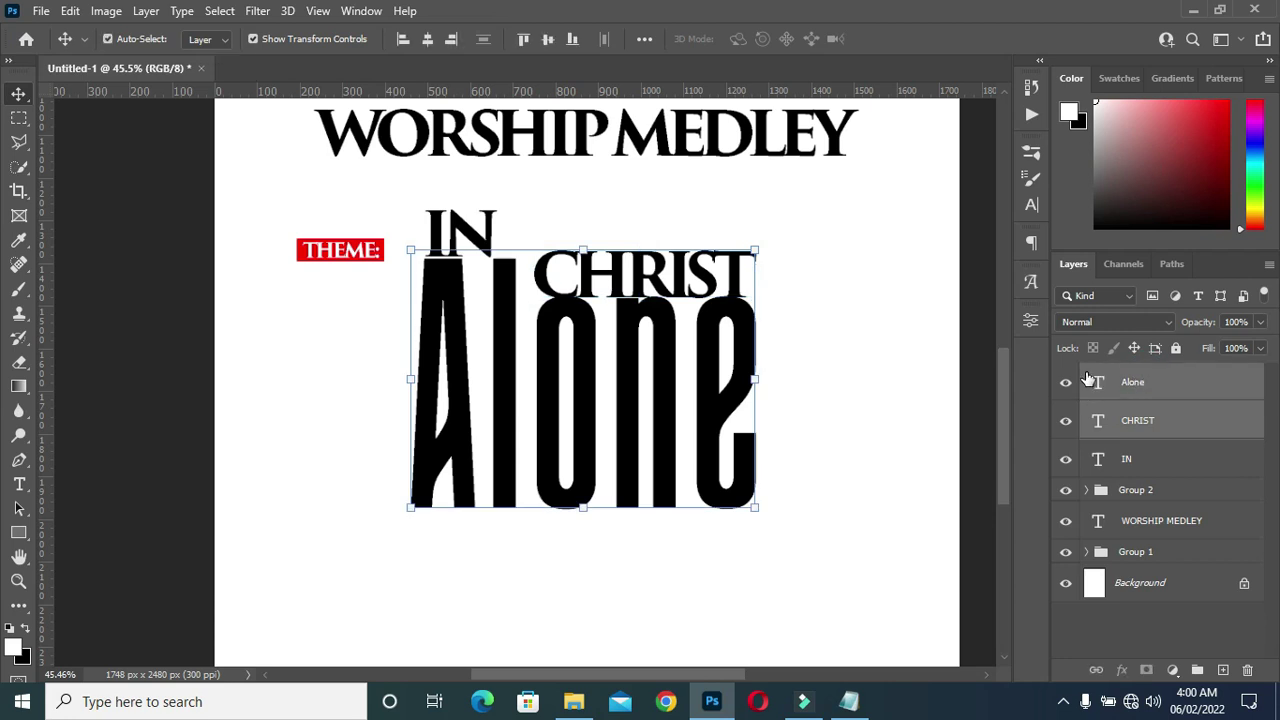
key("r")
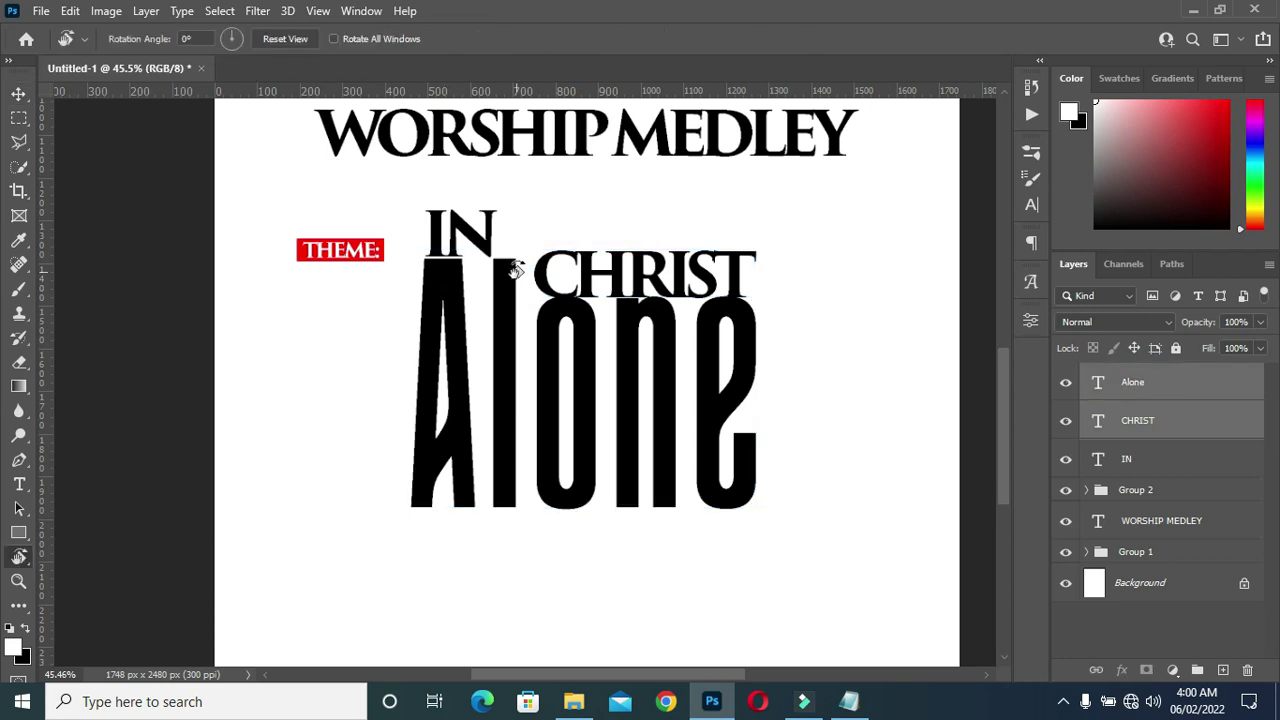
left_click(18, 93)
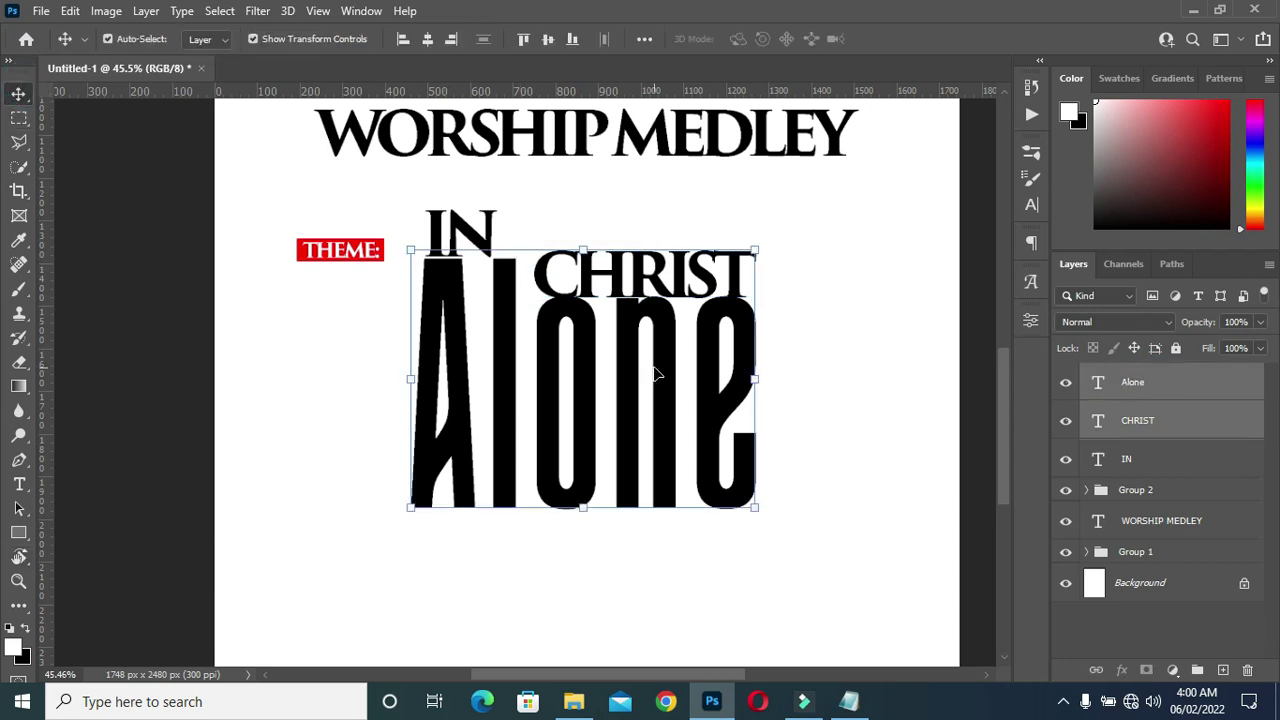
key("r")
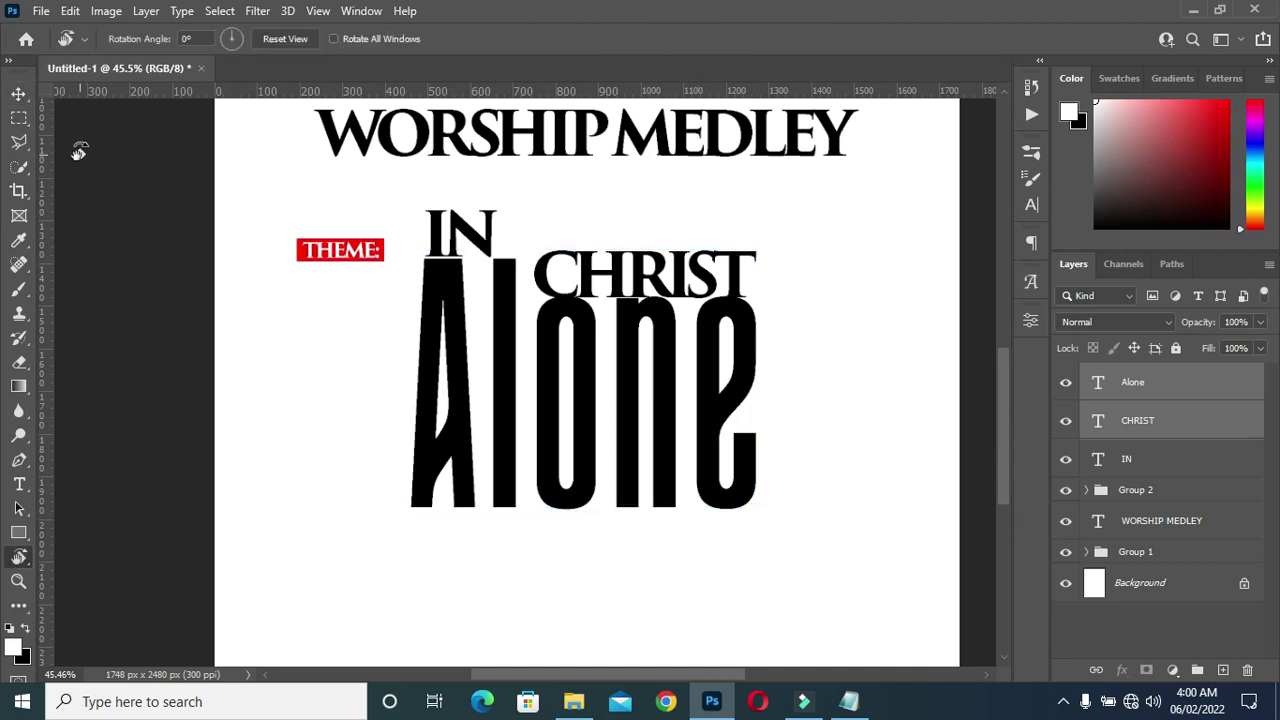
key("v")
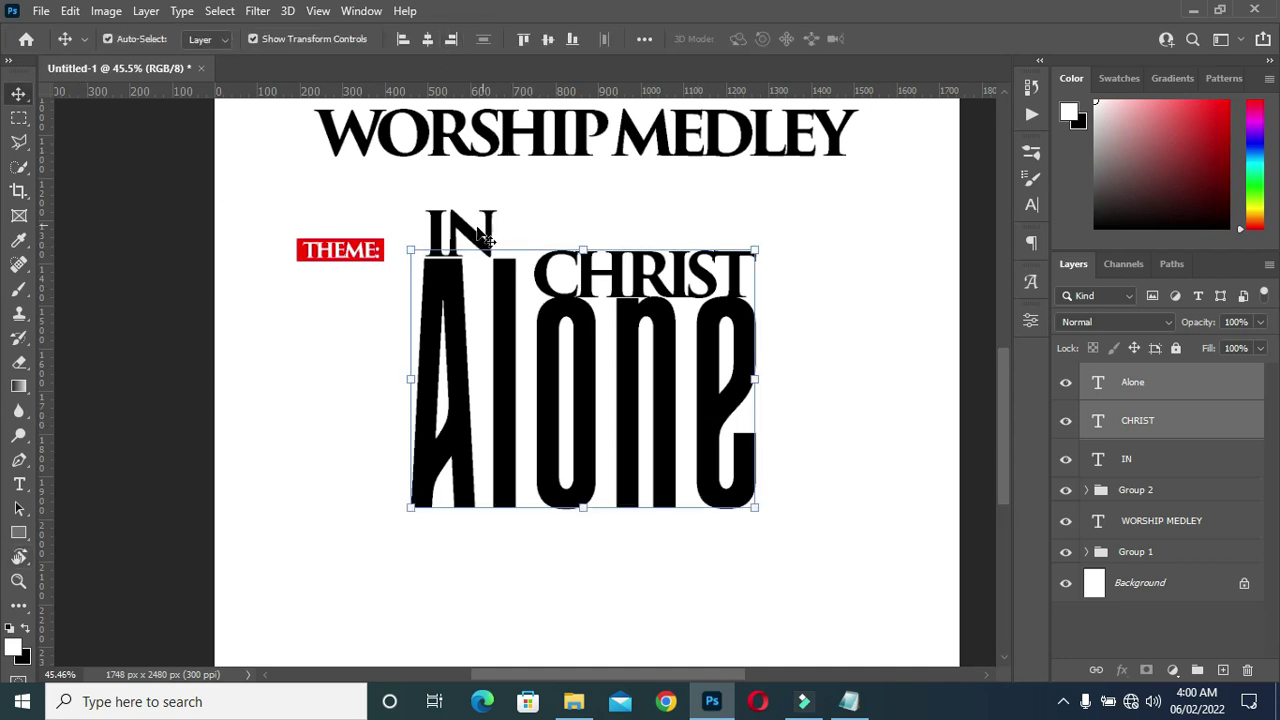
left_click(535, 275)
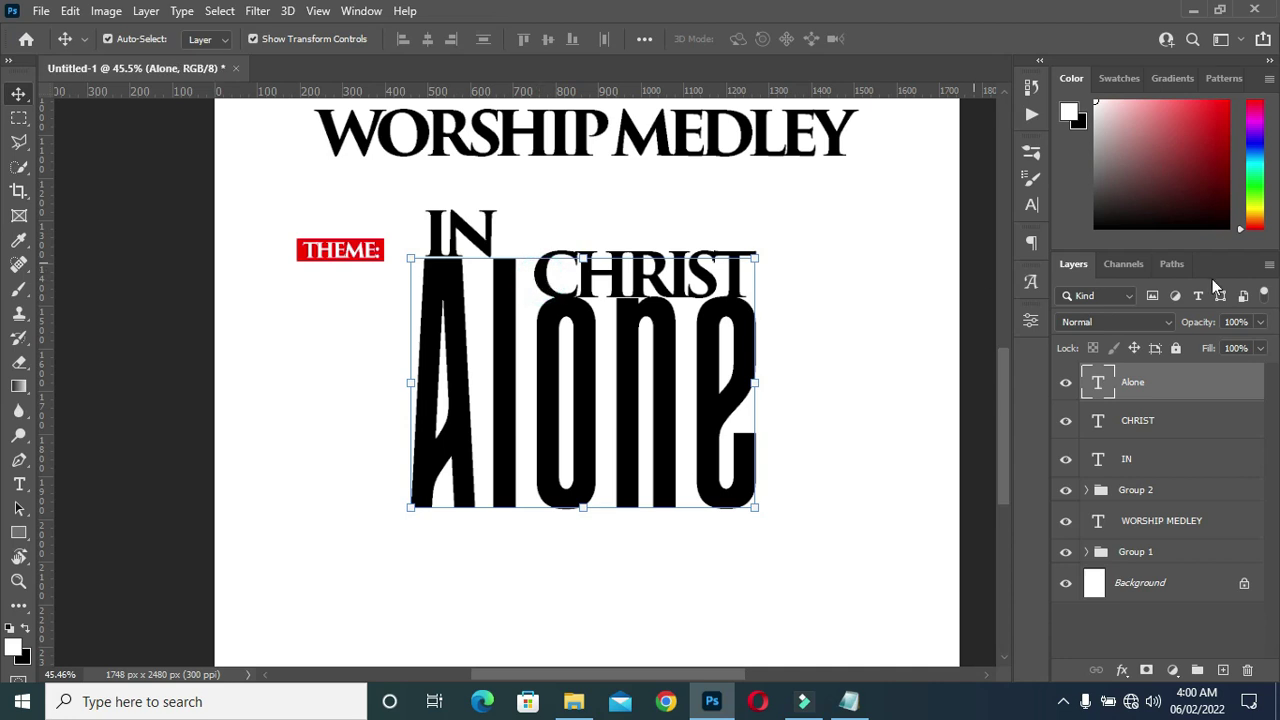
left_click(523, 272)
- Stretch CHRIST leftward to about 106% width so it reaches IN
key("ctrl+t")
left_click_drag(531, 278, 519, 276)
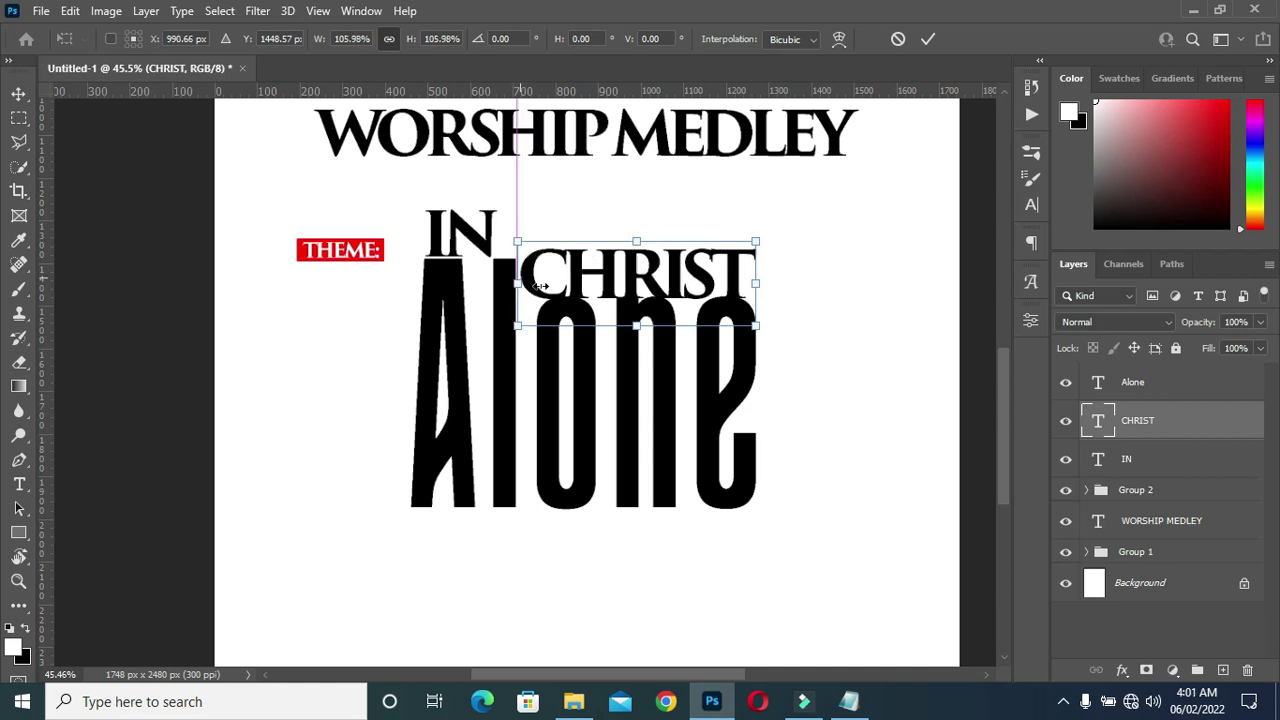
key("Return")
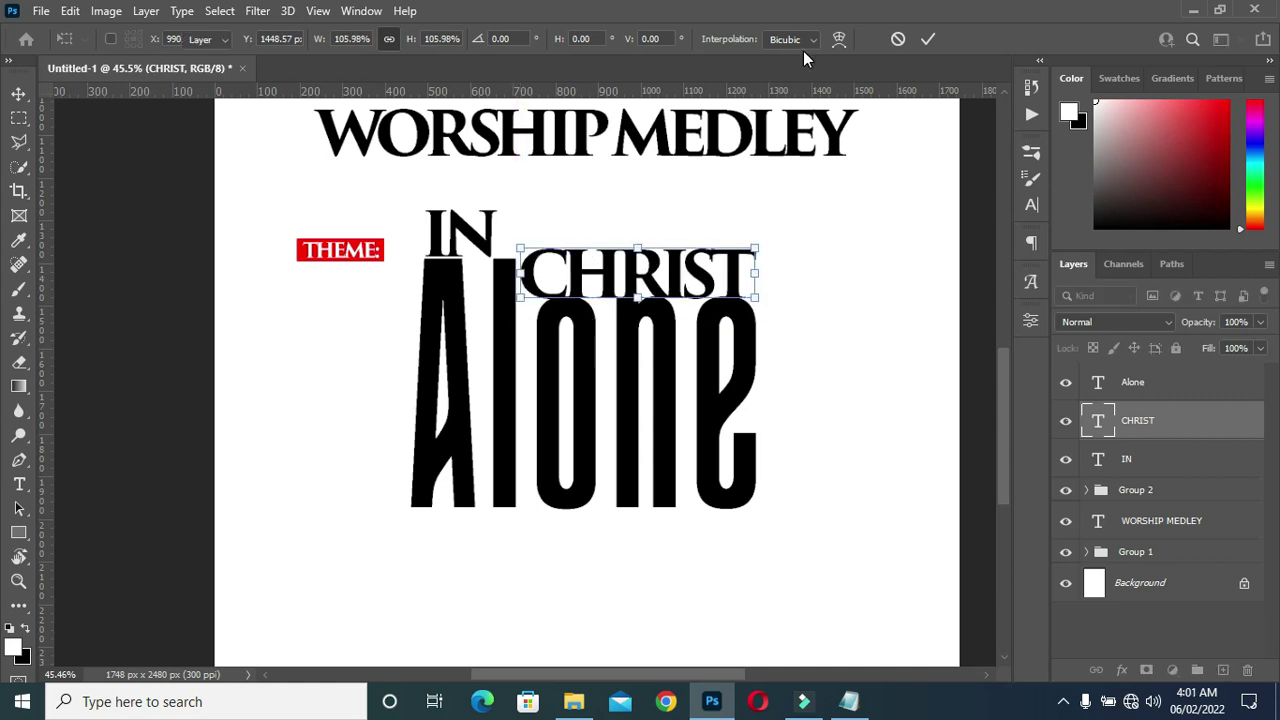
left_click(480, 238)
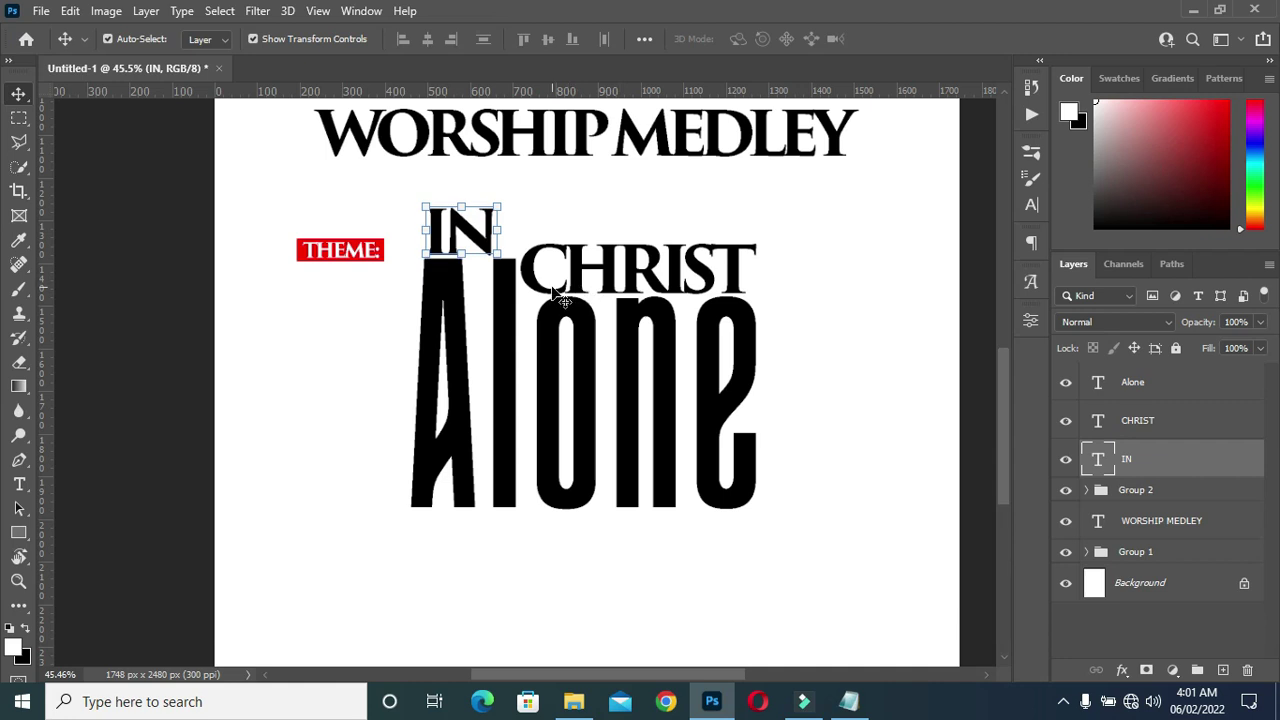
left_click(617, 290)
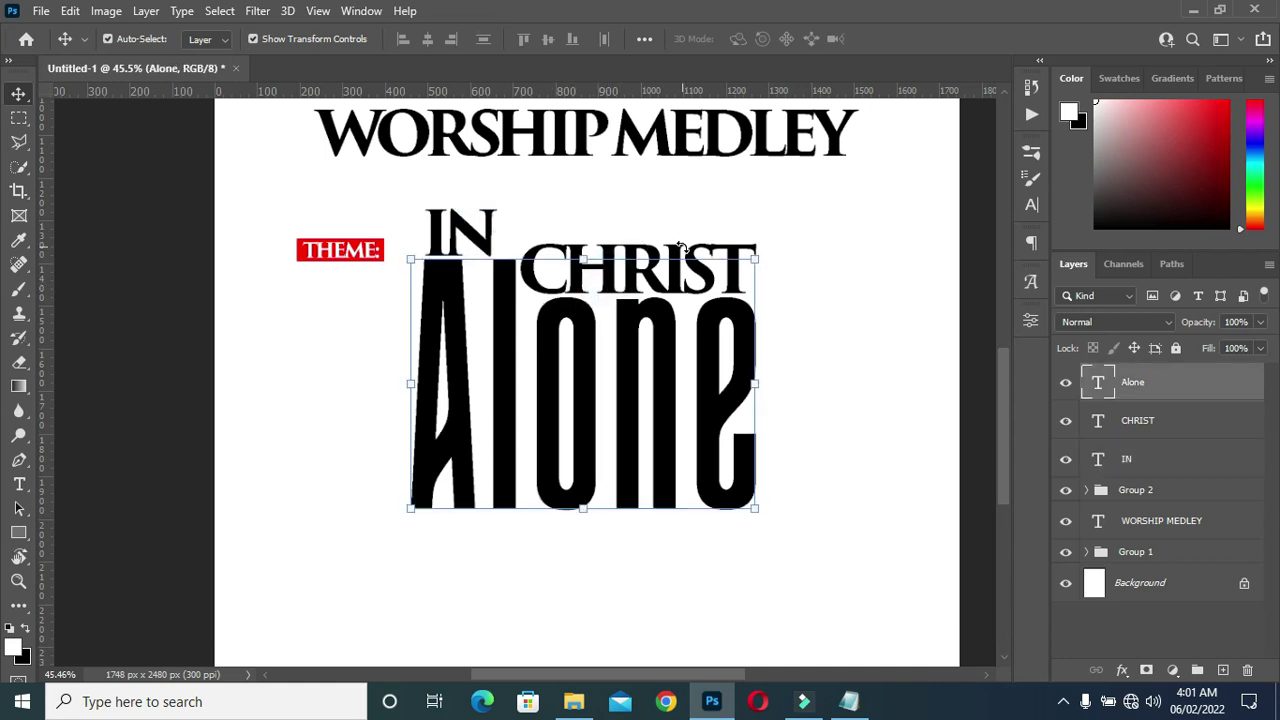
left_click(983, 352)
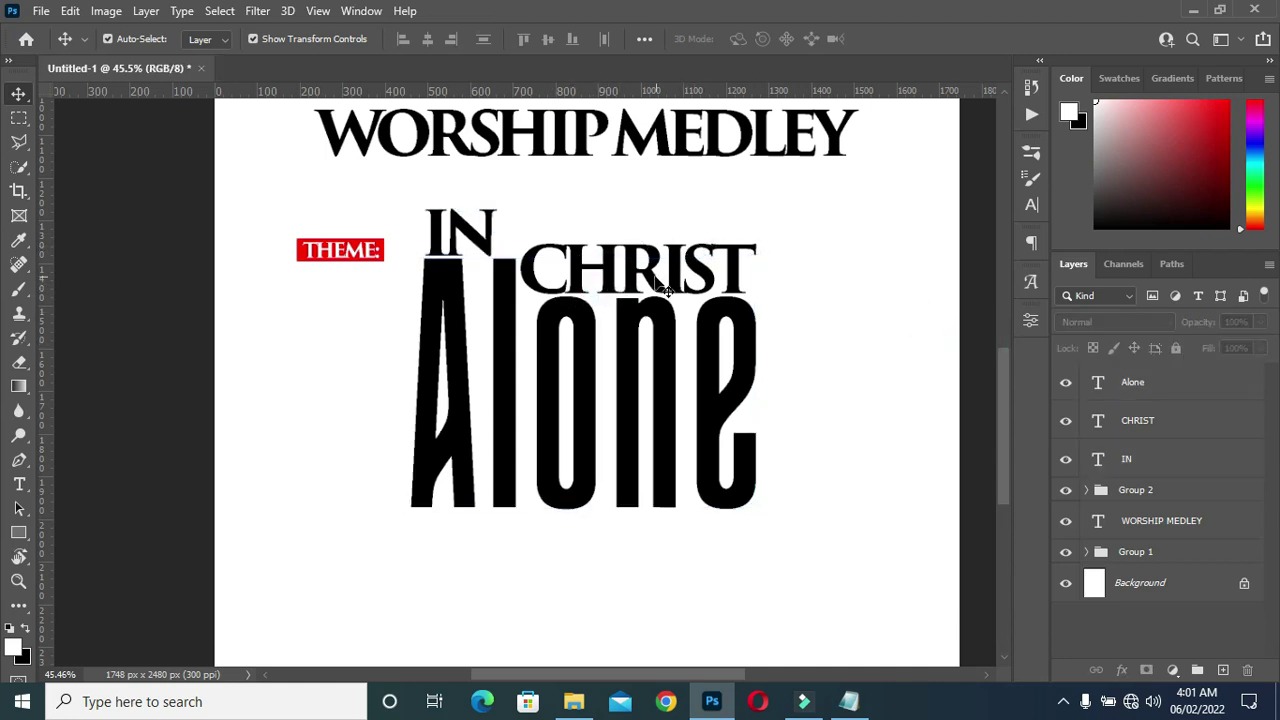
scroll(560, 350, "down", 1)
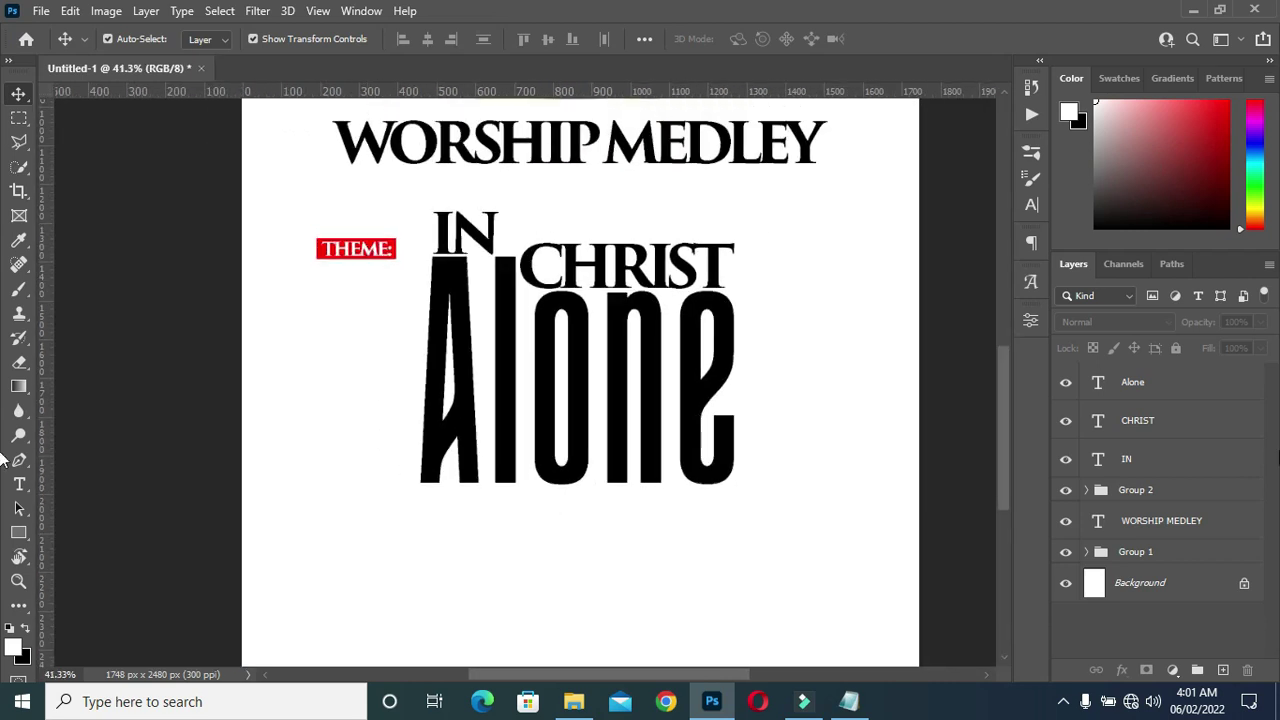
- Rename Group 2, which holds the THEME label, to 'Theme:'
left_click(1141, 490)
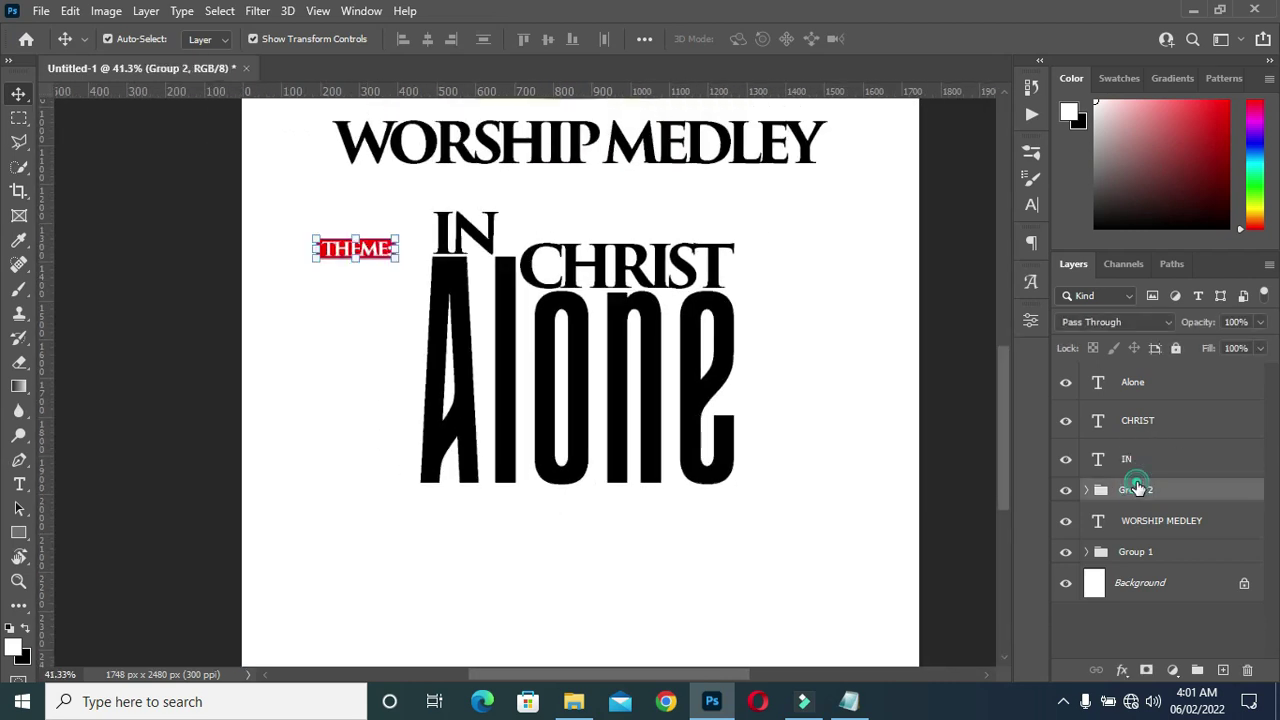
double_click(1160, 489)
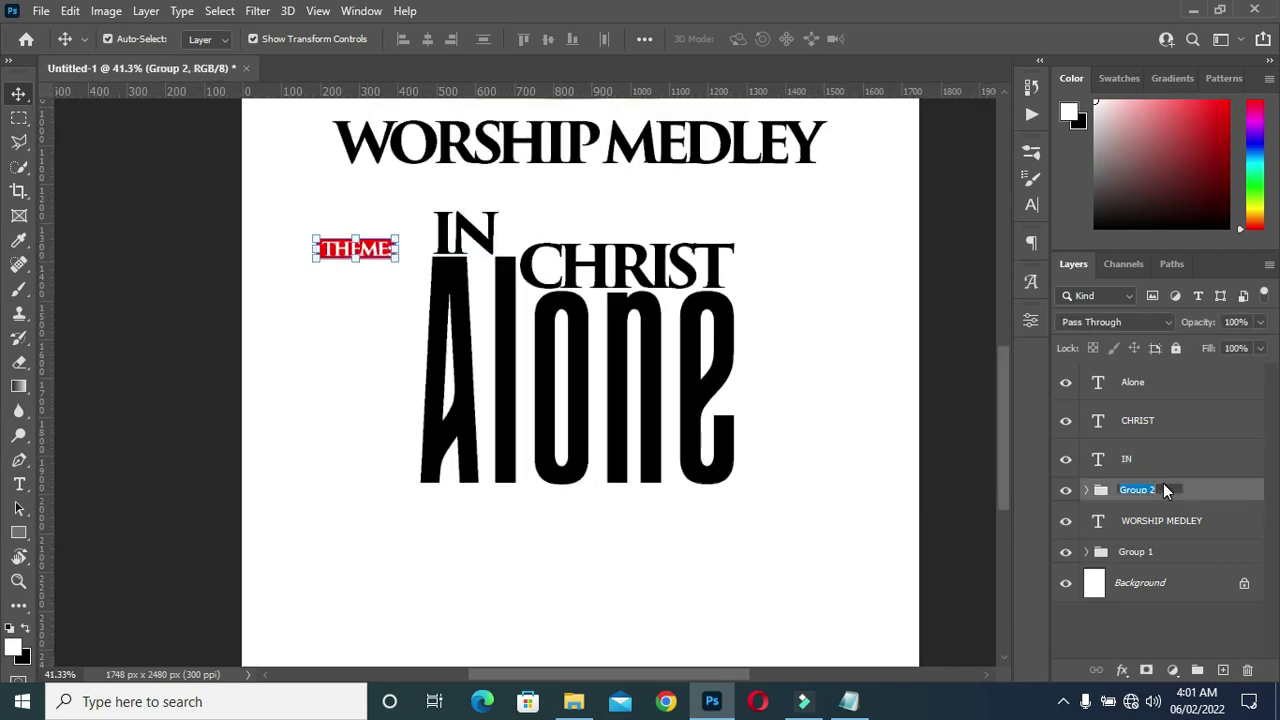
type("Theme:")
key("Return")
- Enlarge IN to about 130% and nudge it down slightly atop Alone
scroll(400, 200, "up", 3)
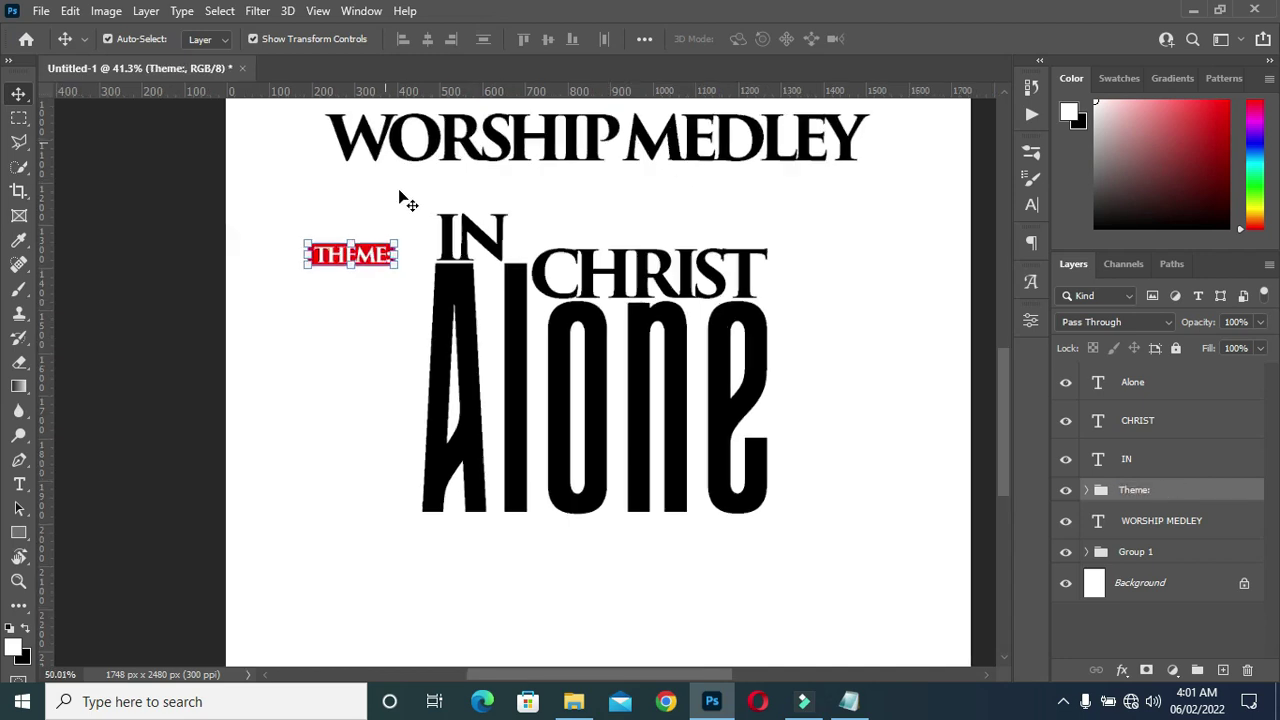
left_click(522, 268)
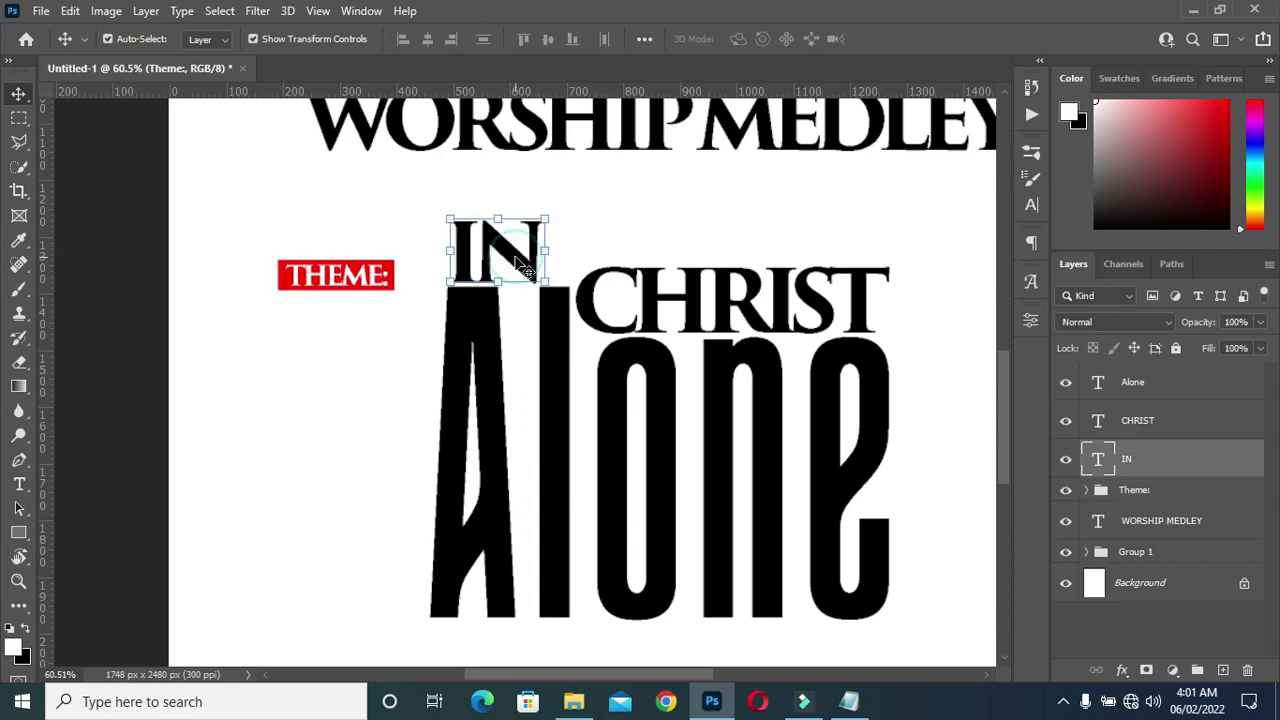
left_click_drag(545, 215, 596, 197)
key("Return")
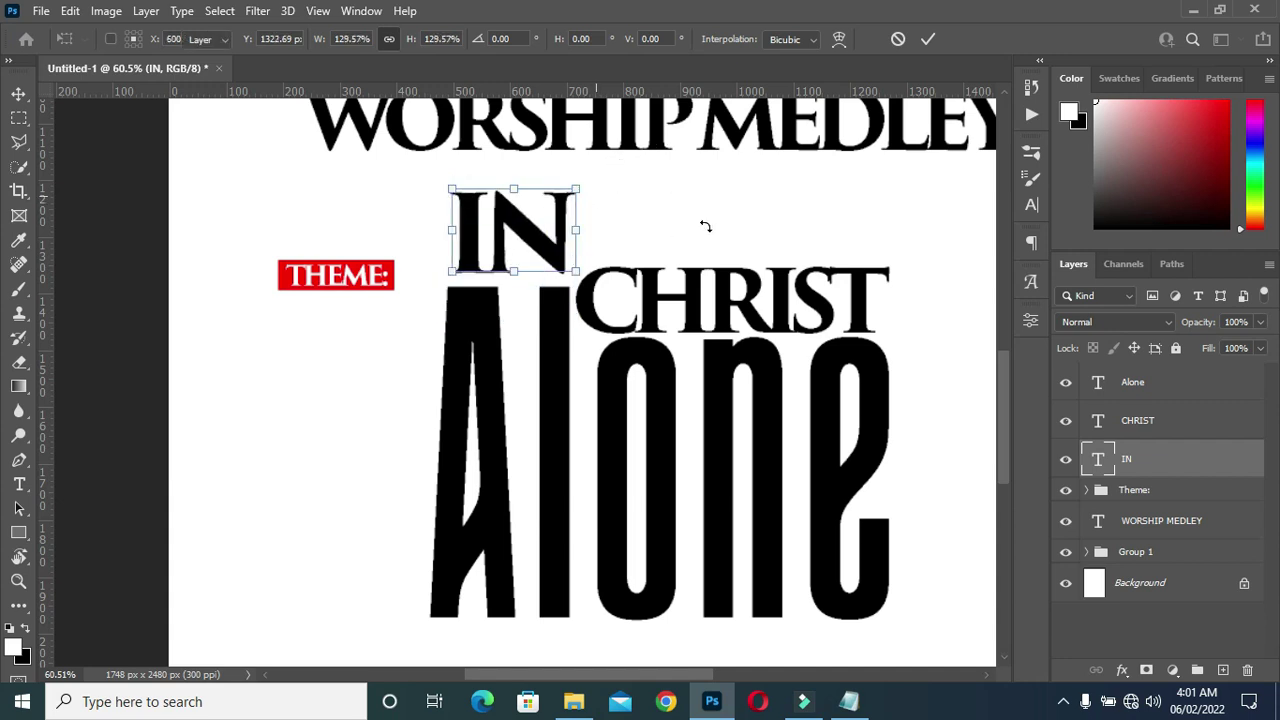
key("Down")
key("Down")
key("Down")
key("Down")
key("Down")
key("Down")
key("Down")
key("Down")
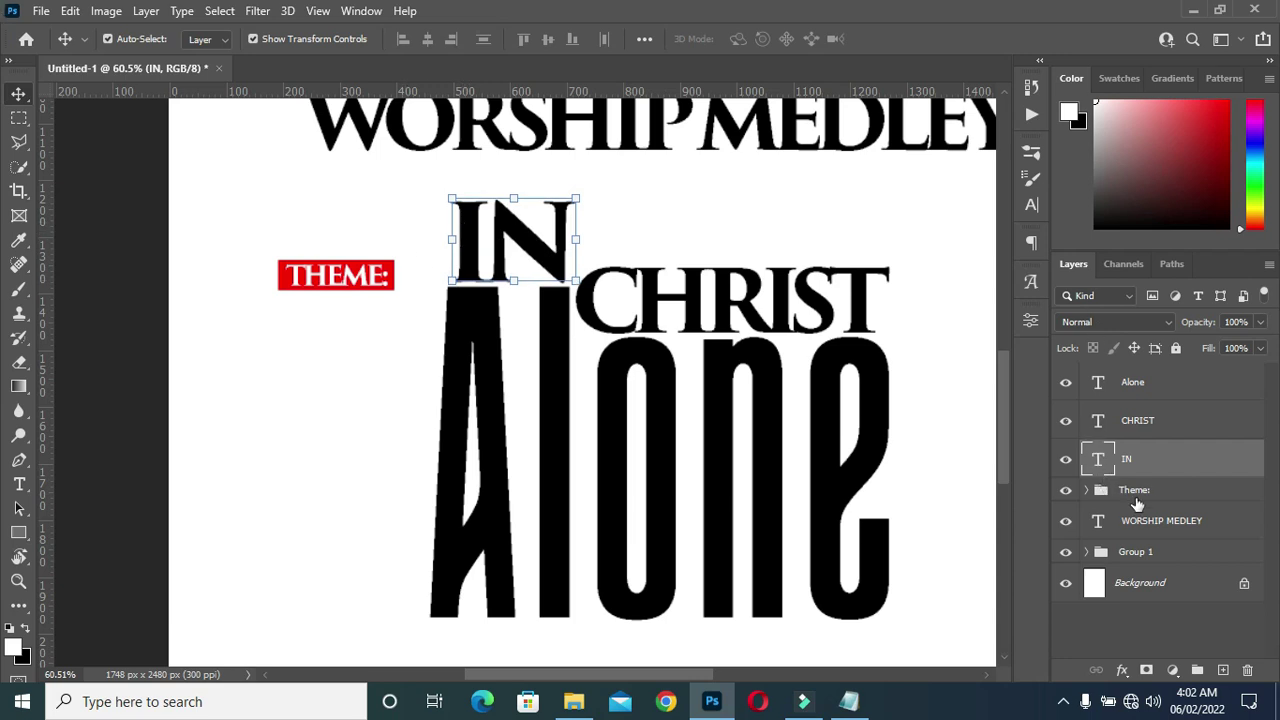
left_click(1122, 496)
- Rotate the THEME tag vertical, place it left of IN, and shrink it to about 70%
left_click_drag(398, 302, 369, 194)
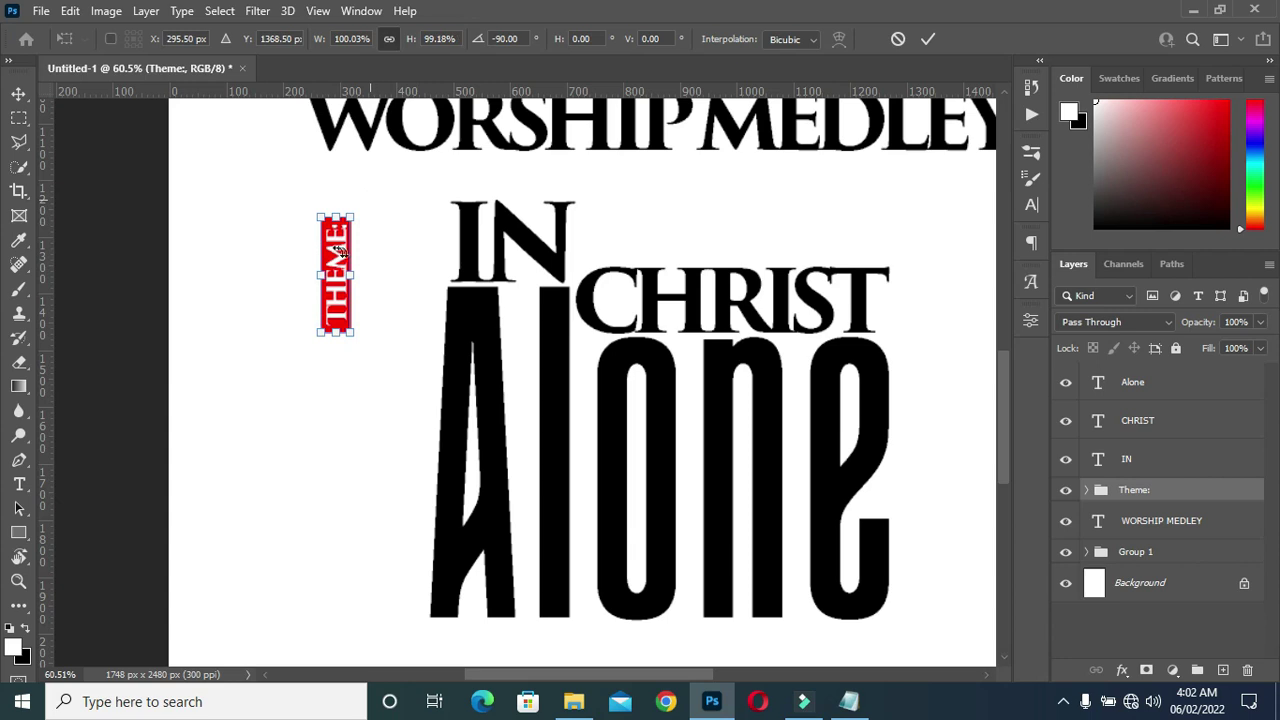
left_click_drag(341, 252, 427, 209)
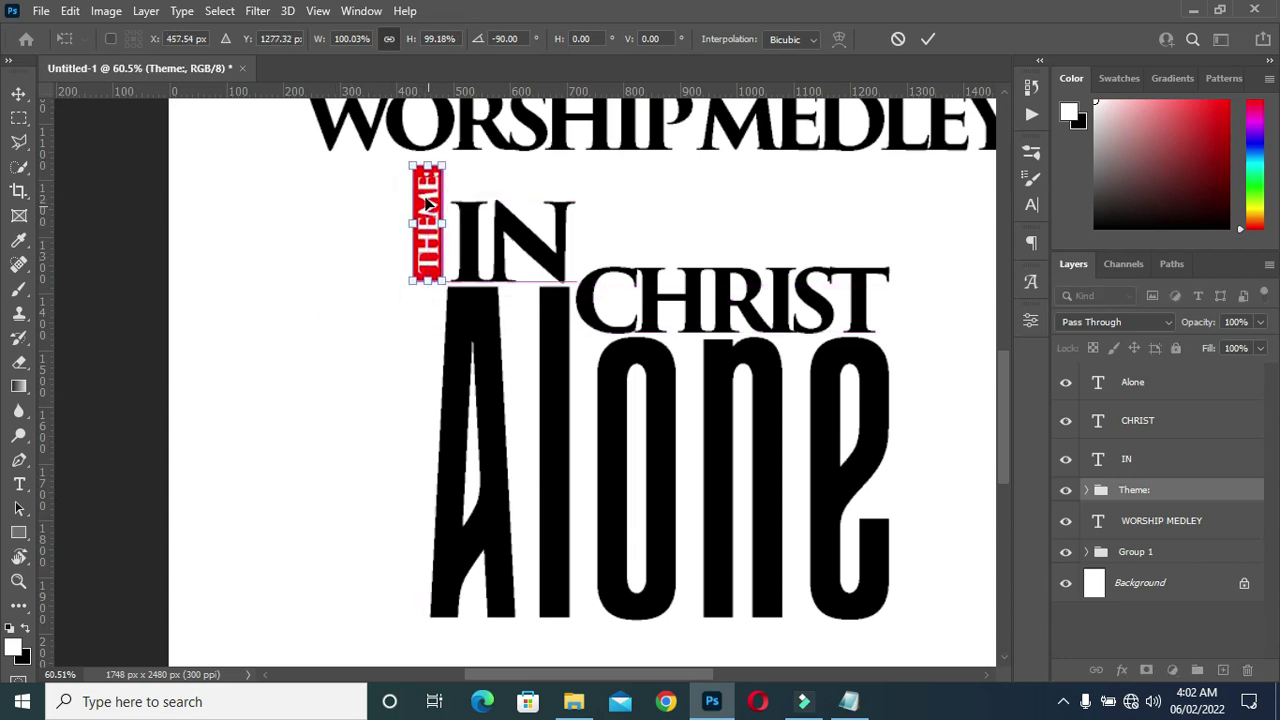
left_click_drag(411, 162, 419, 198)
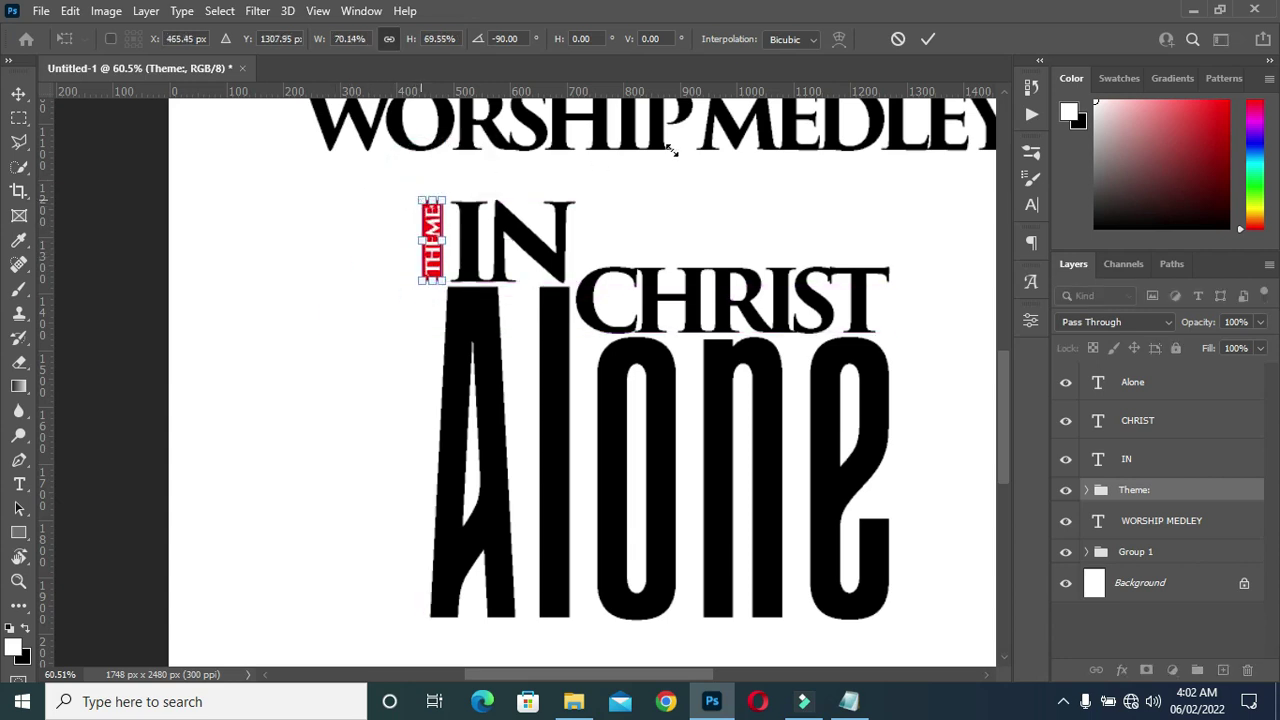
key("Return")
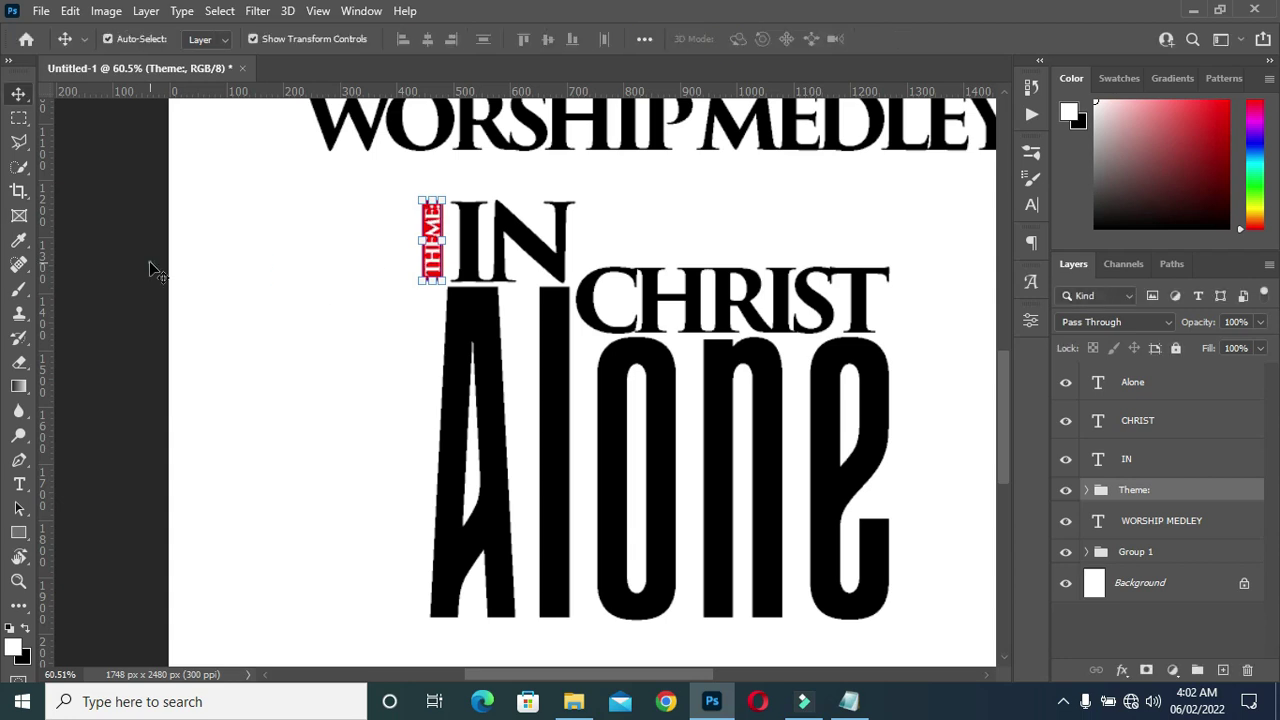
left_click(370, 268)
key("ctrl+0")
scroll(551, 583, "up", 3)
scroll(560, 560, "down", 2)
scroll(537, 537, "up", 2)
scroll(597, 511, "down", 2)
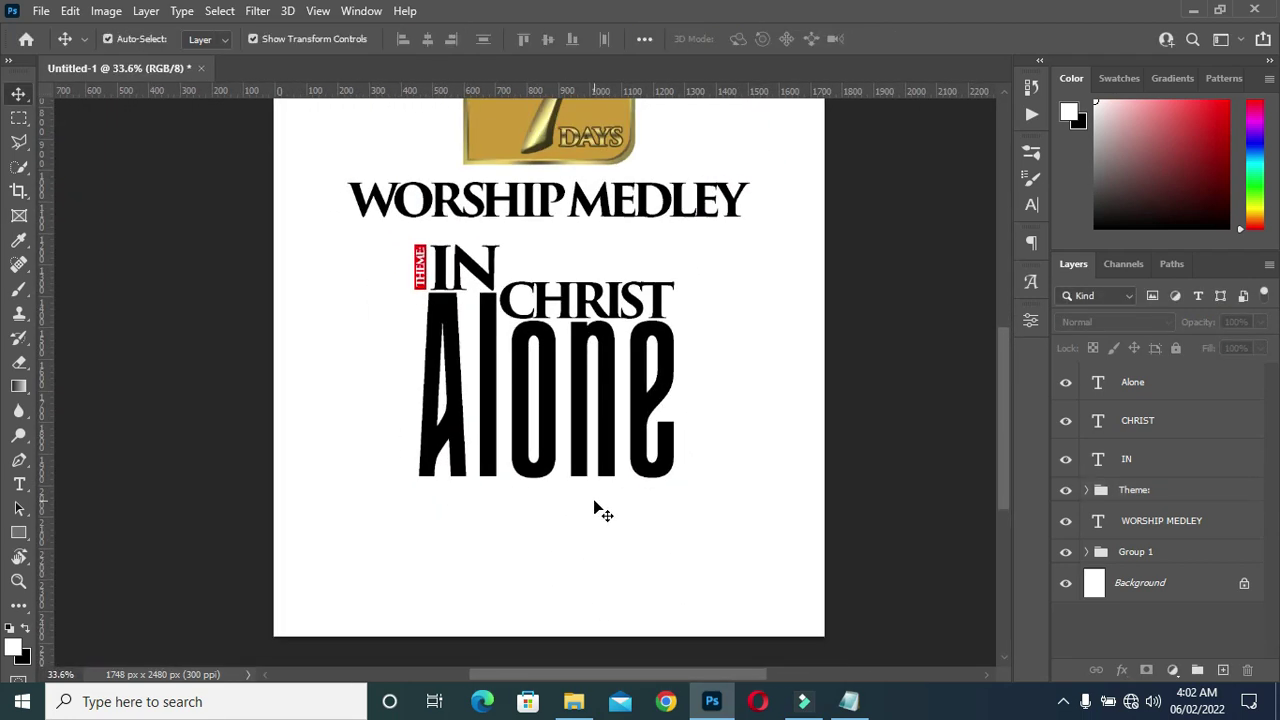
- Group the Alone, CHRIST and IN layers into a group named 'In Christ'
left_click(1130, 382)
left_click(1130, 459, "shift")
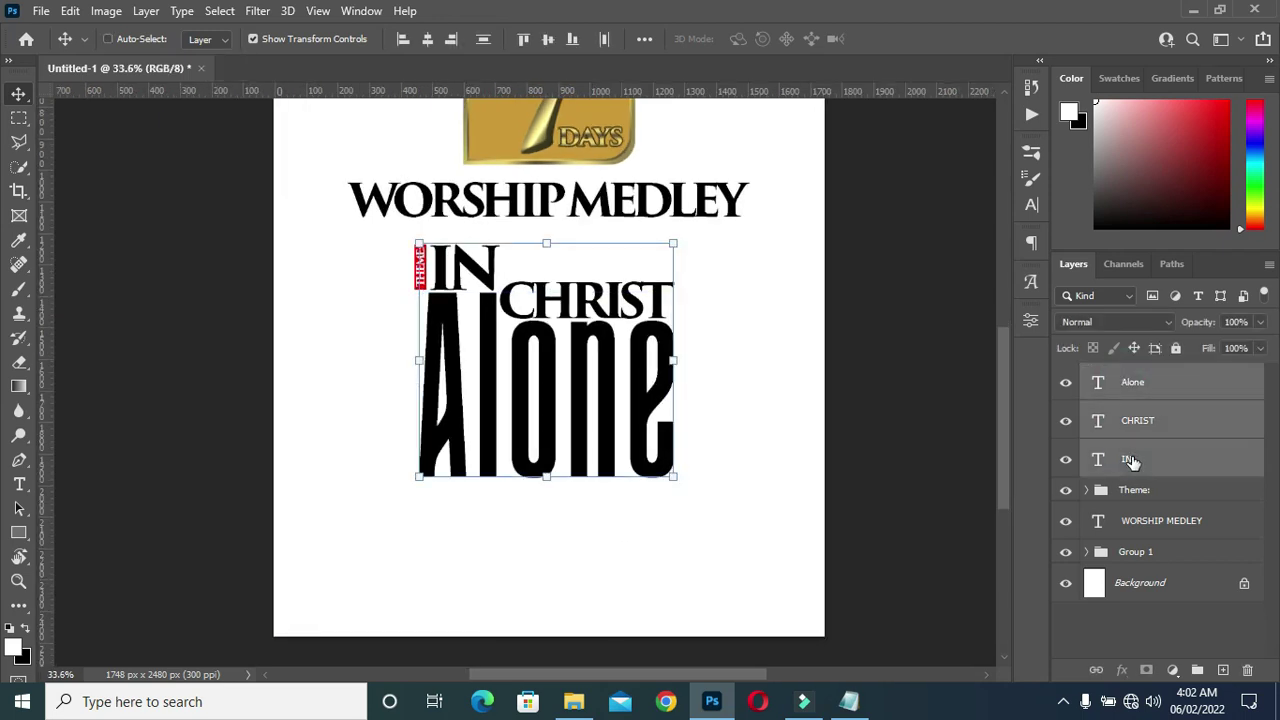
key("ctrl+g")
double_click(1136, 374)
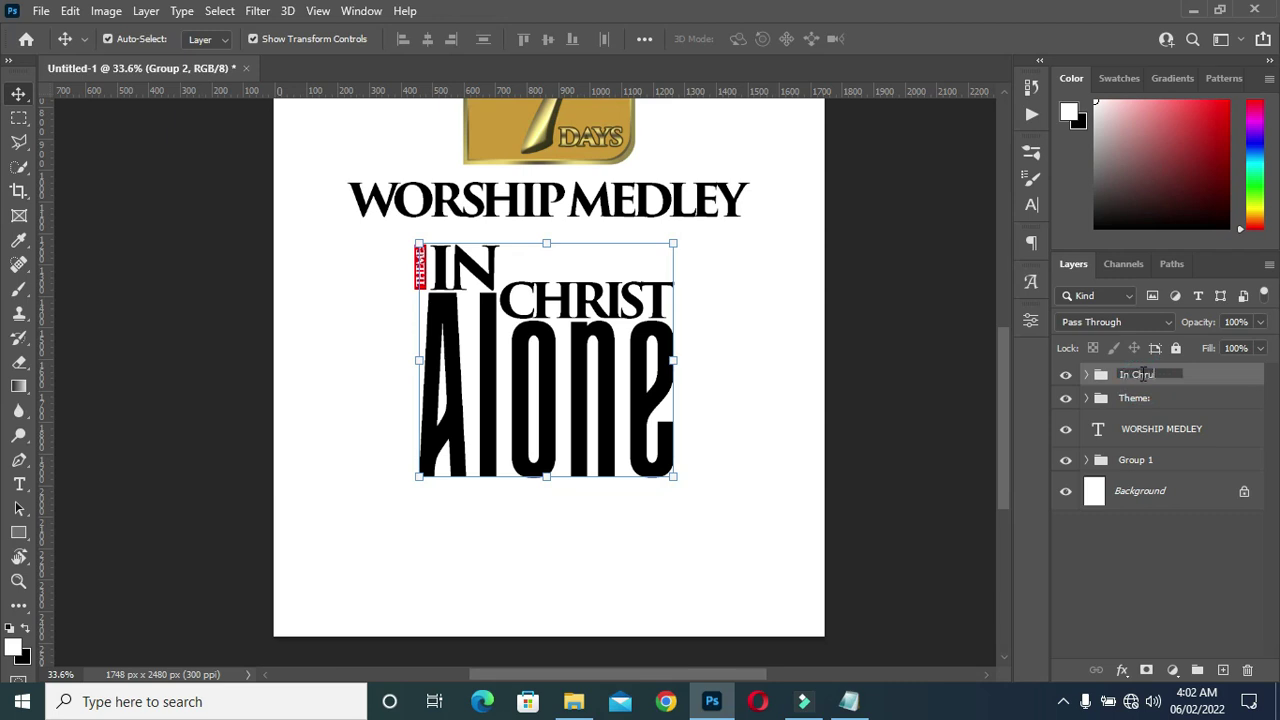
type("In Christ")
key("Return")
- Scale the In Christ group together with the Theme tag up to about 104%
left_click(1145, 400, "ctrl")
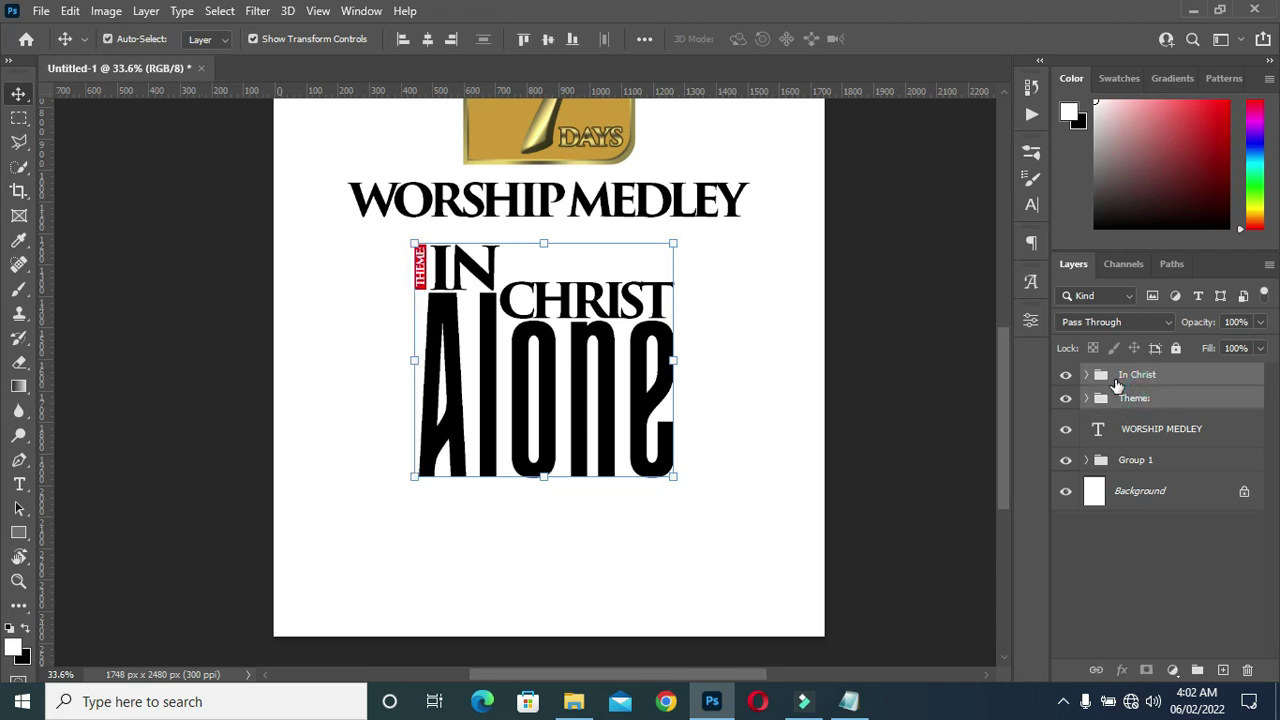
left_click_drag(543, 478, 543, 489)
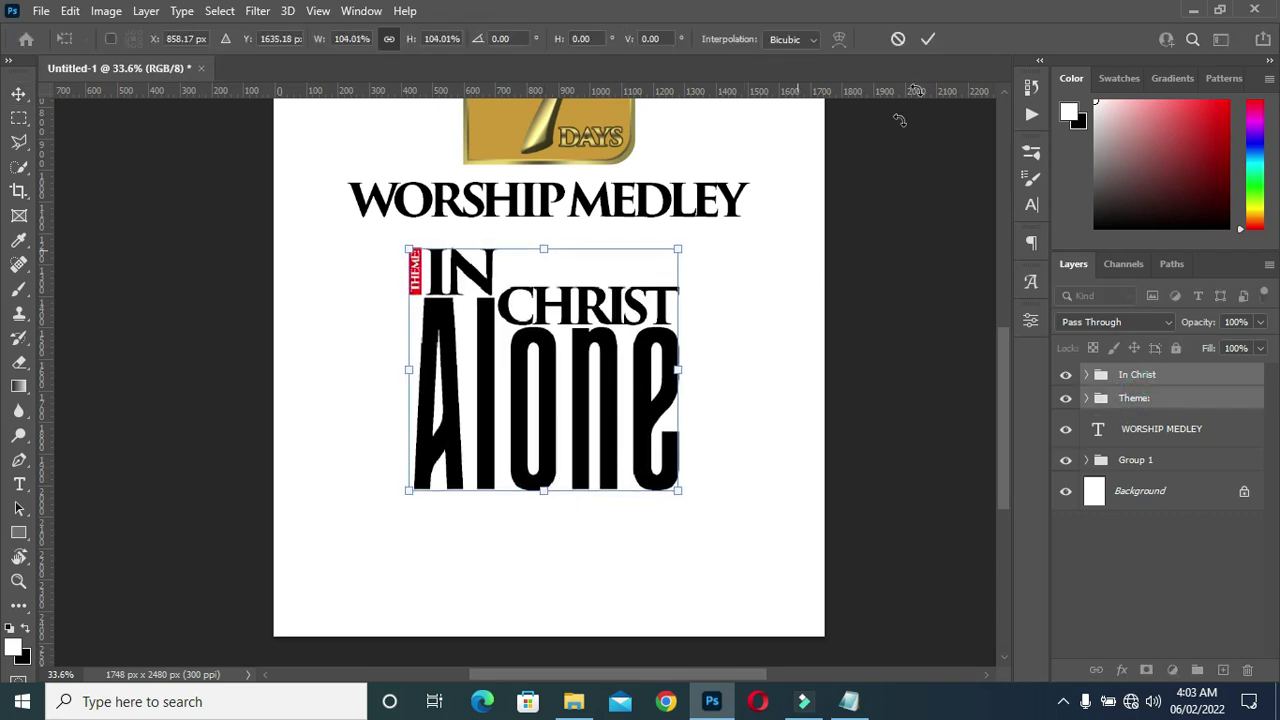
left_click(928, 38)
scroll(894, 294, "down", 3)
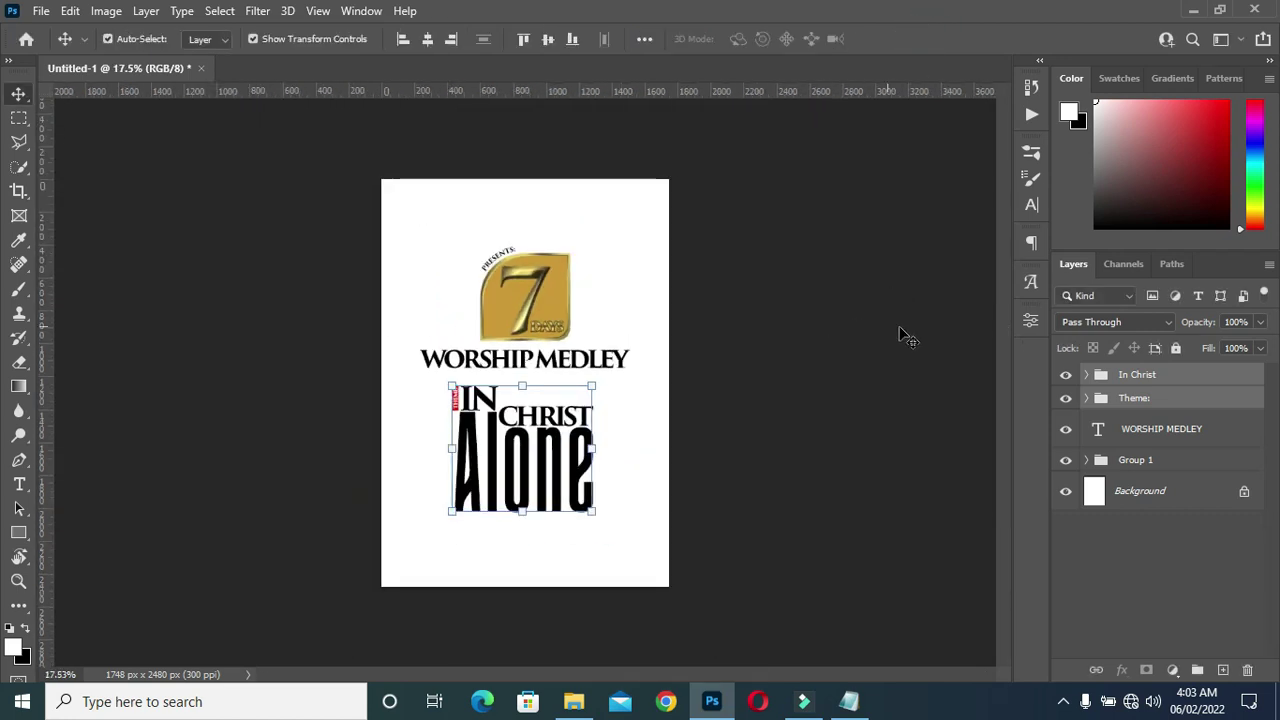
- Nudge WORSHIP MEDLEY, Group 1 and the theme headings upward together
left_click(1160, 463, "shift")
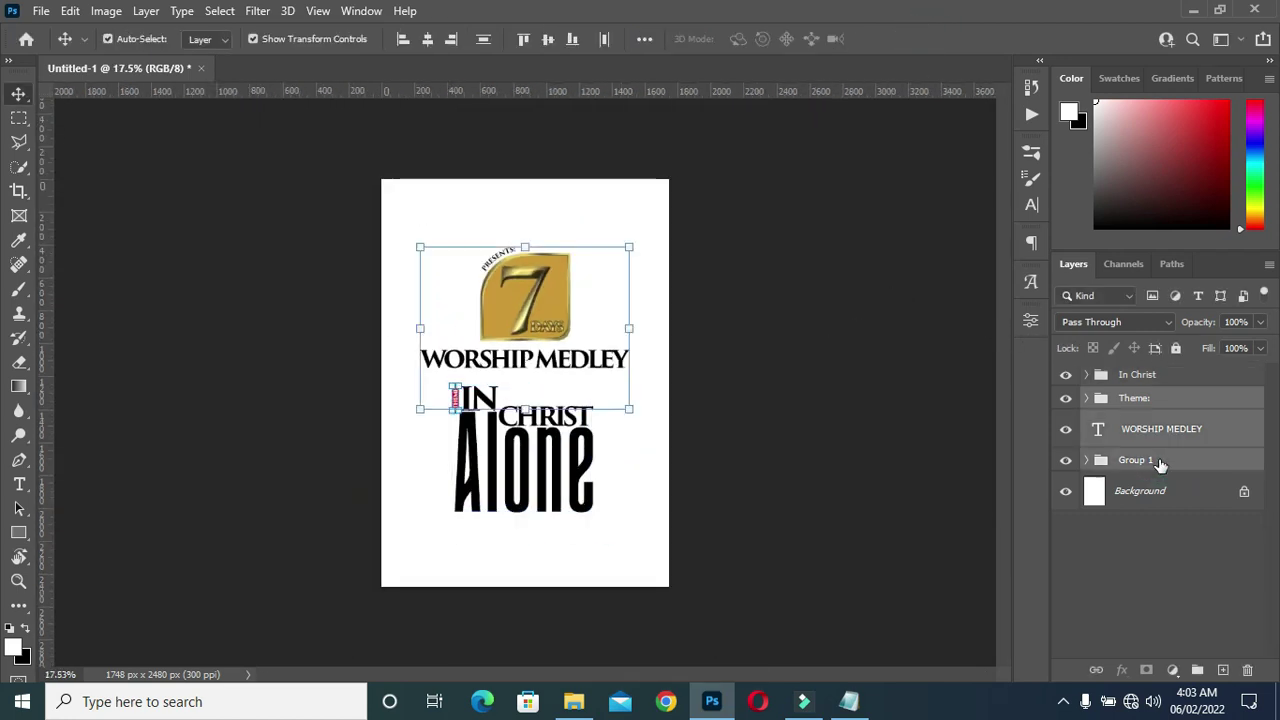
key("shift+Up")
key("shift+Up")
key("shift+Up")
key("shift+Up")
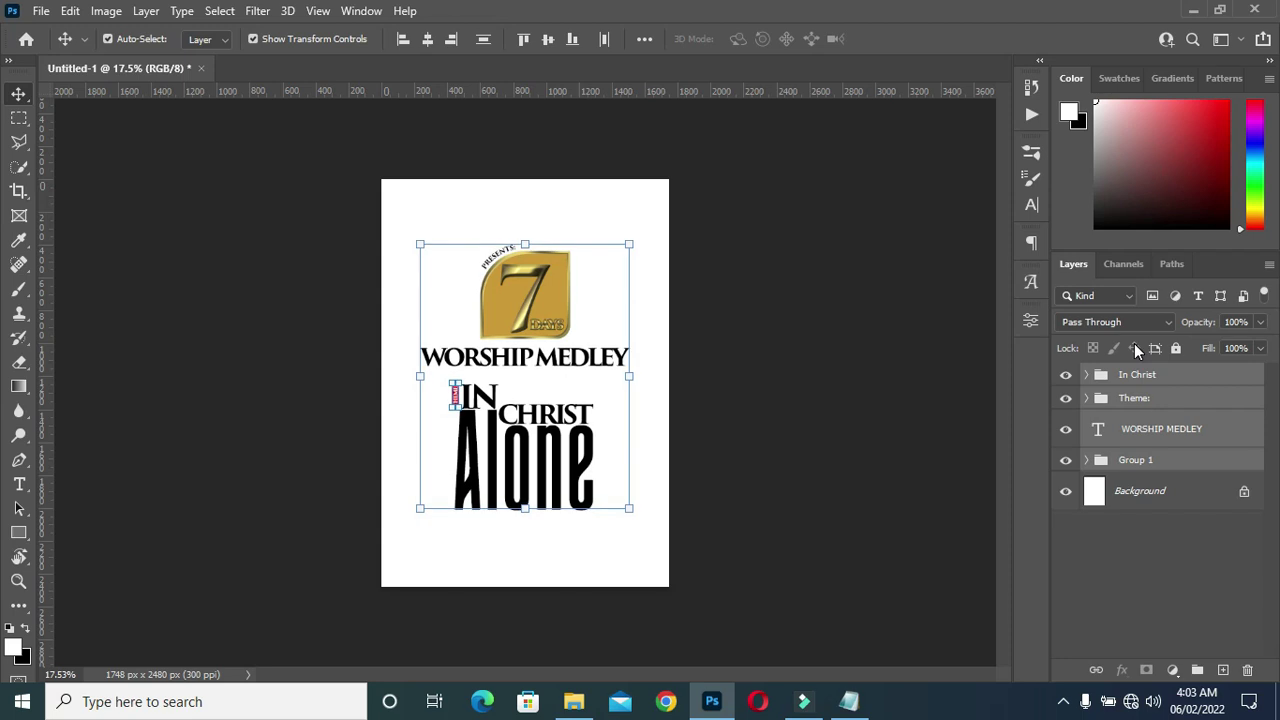
key("shift+Up")
key("shift+Up")
key("shift+Up")
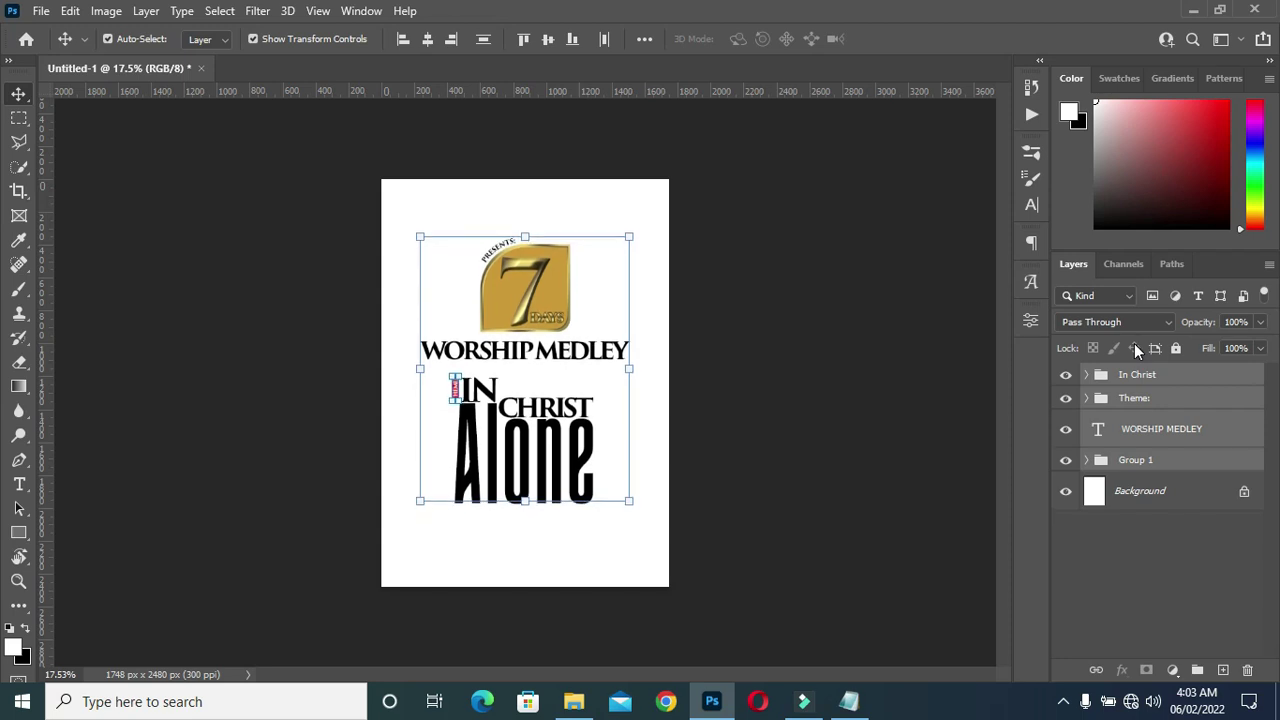
scroll(614, 435, "up", 1)
scroll(537, 392, "up", 1)
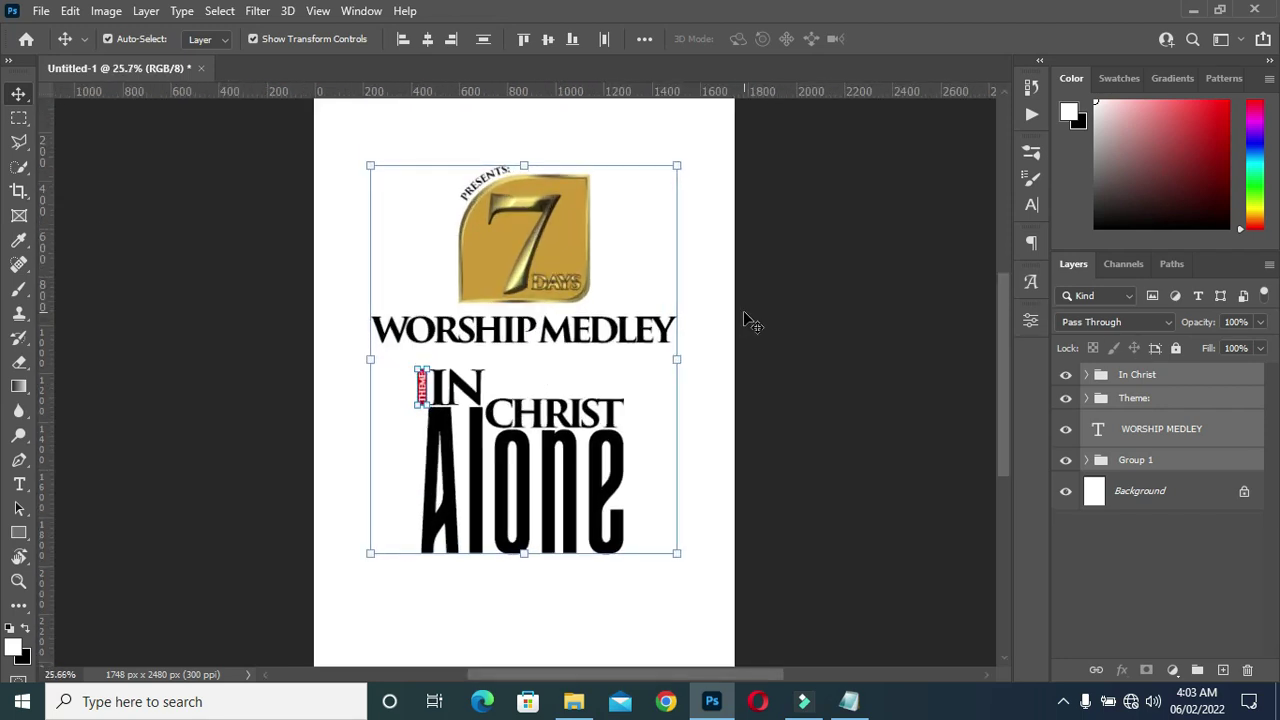
scroll(828, 320, "up", 2)
left_click(865, 445)
left_click_drag(1001, 429, 1001, 484)
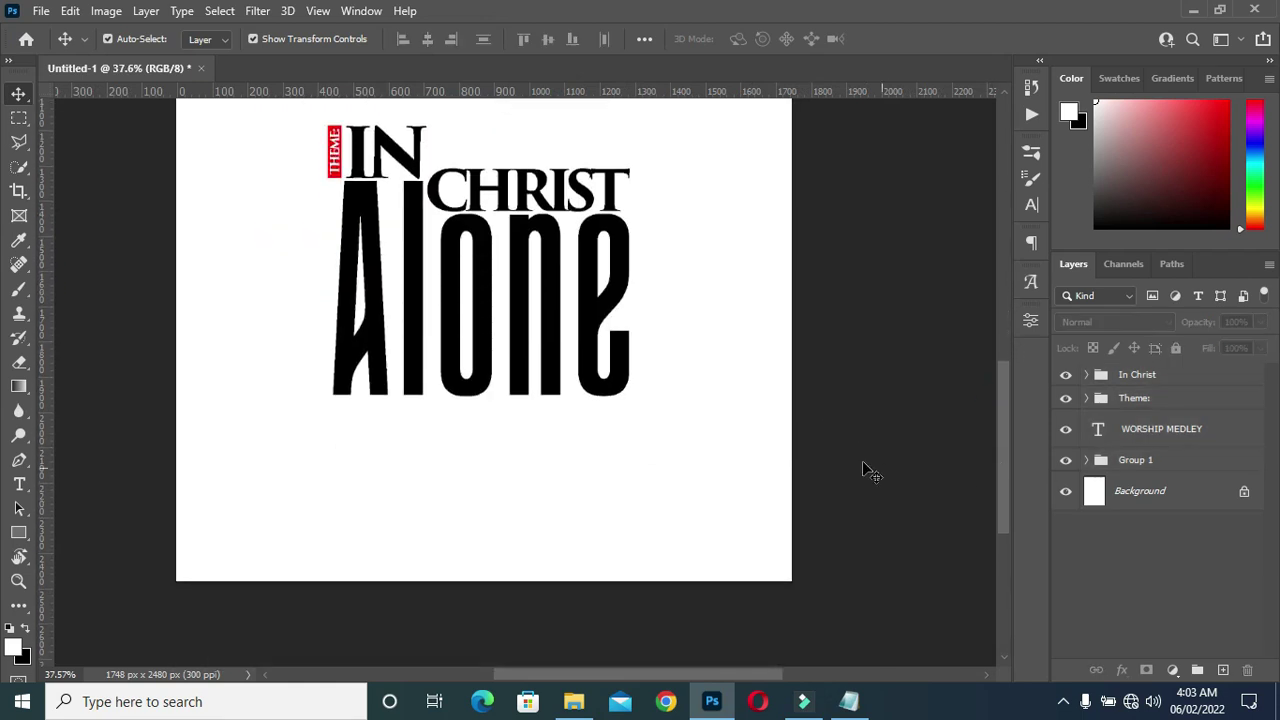
- Select the 'Ministering:' label in the Notepad notes
left_click(848, 700)
scroll(447, 461, "down", 1)
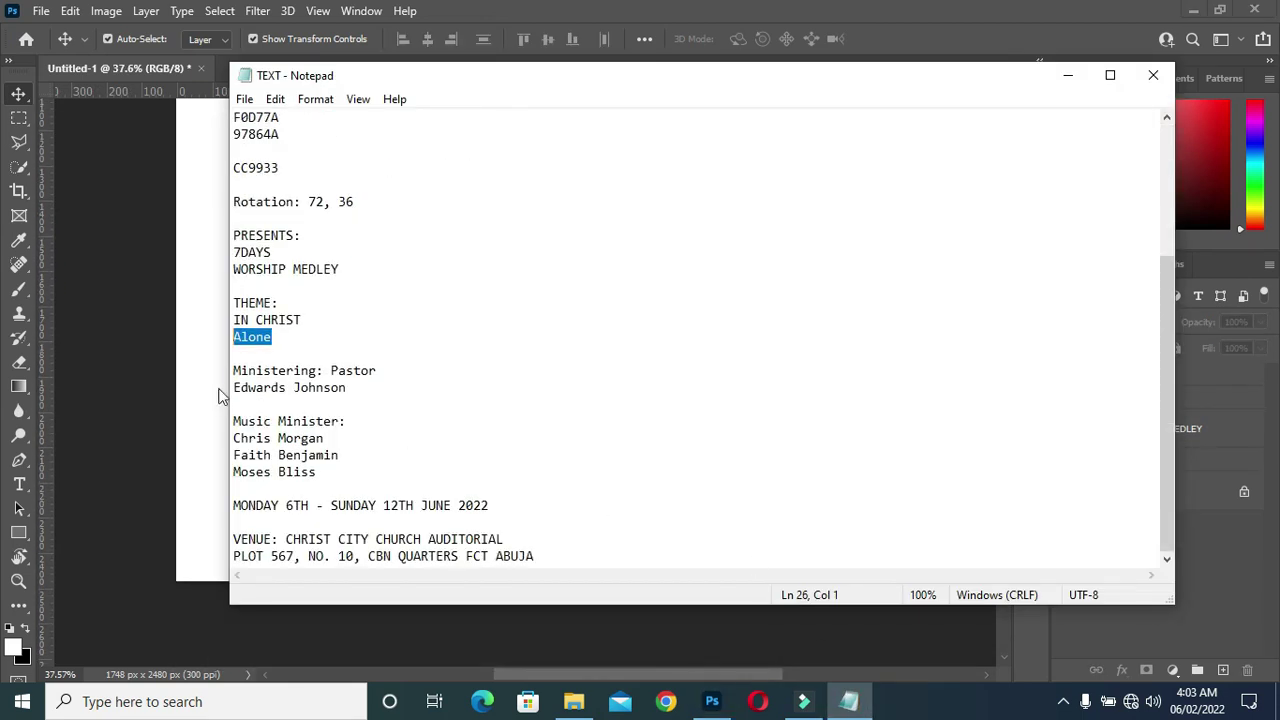
left_click_drag(234, 371, 325, 371)
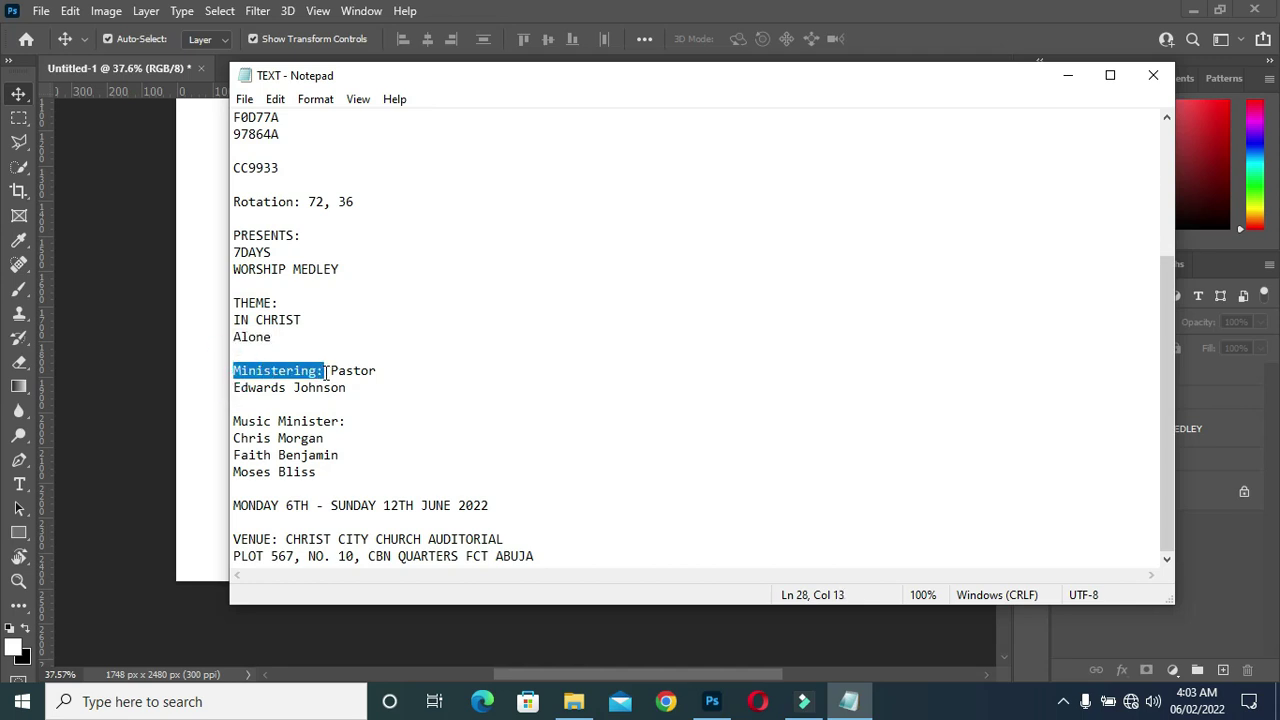
left_click(1068, 75)
- Add a 'Ministering' text layer below the heading in lovely tongue Regular
key("t")
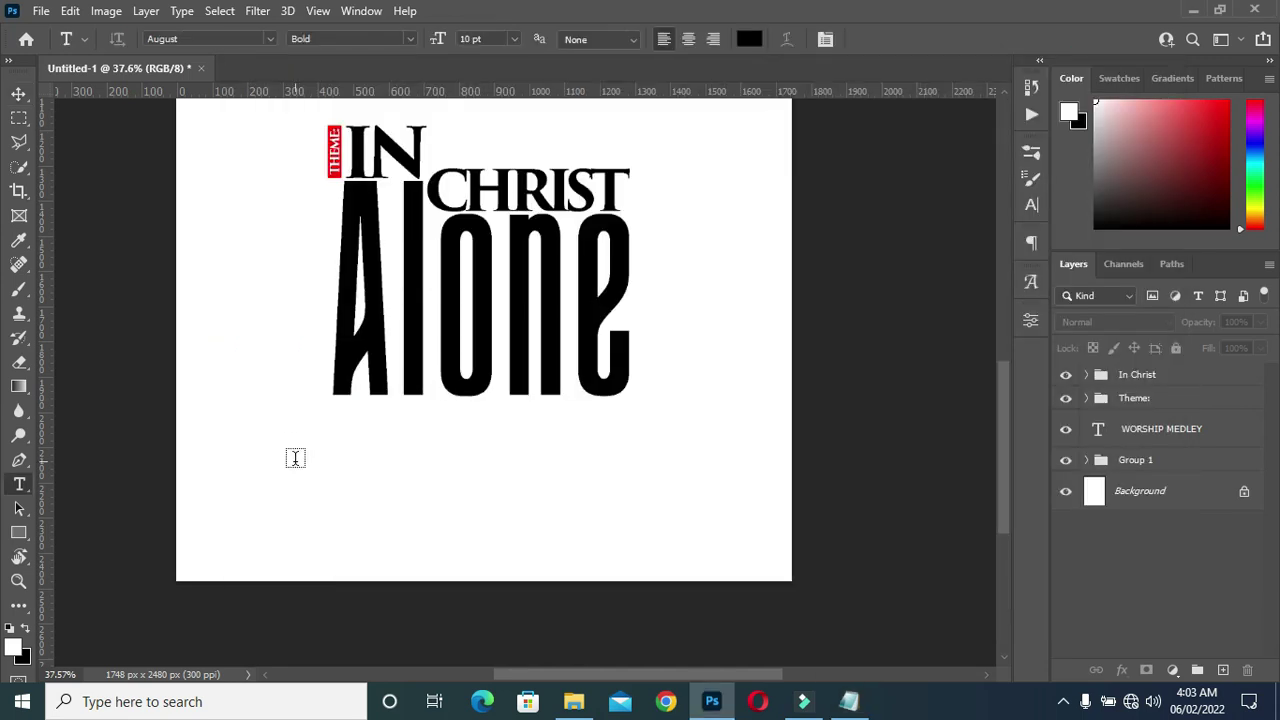
left_click(297, 445)
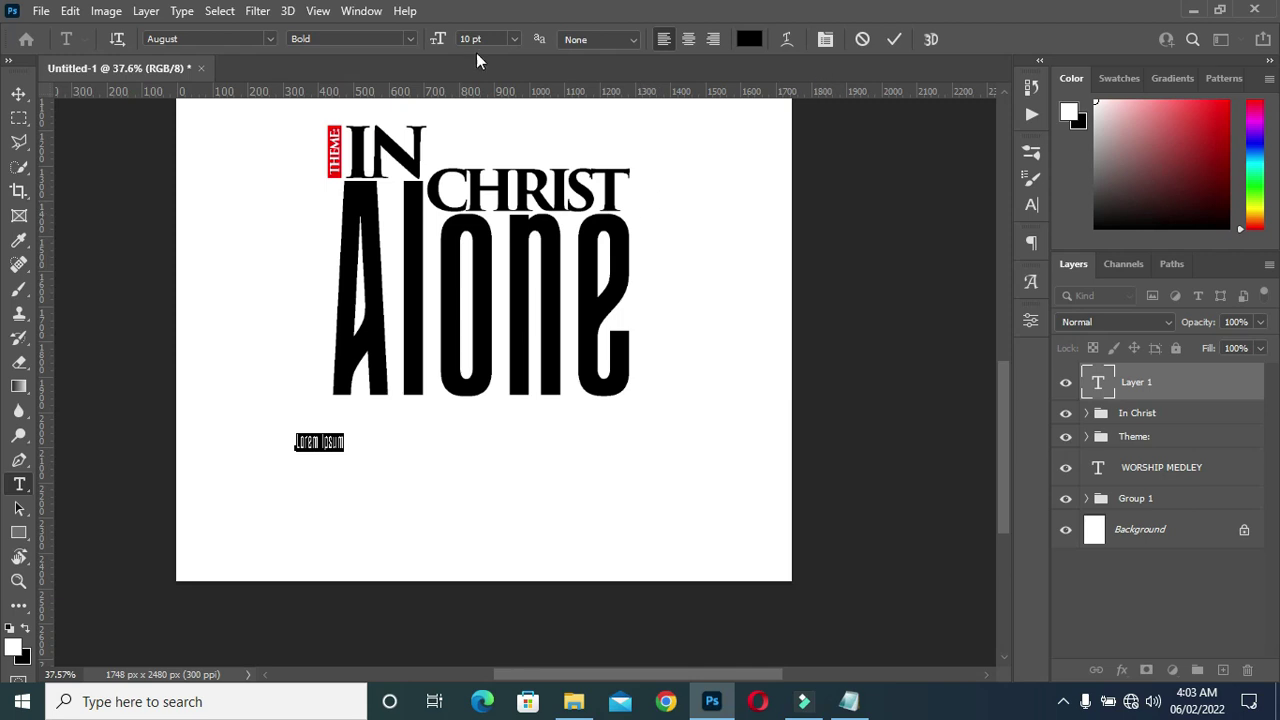
left_click(272, 39)
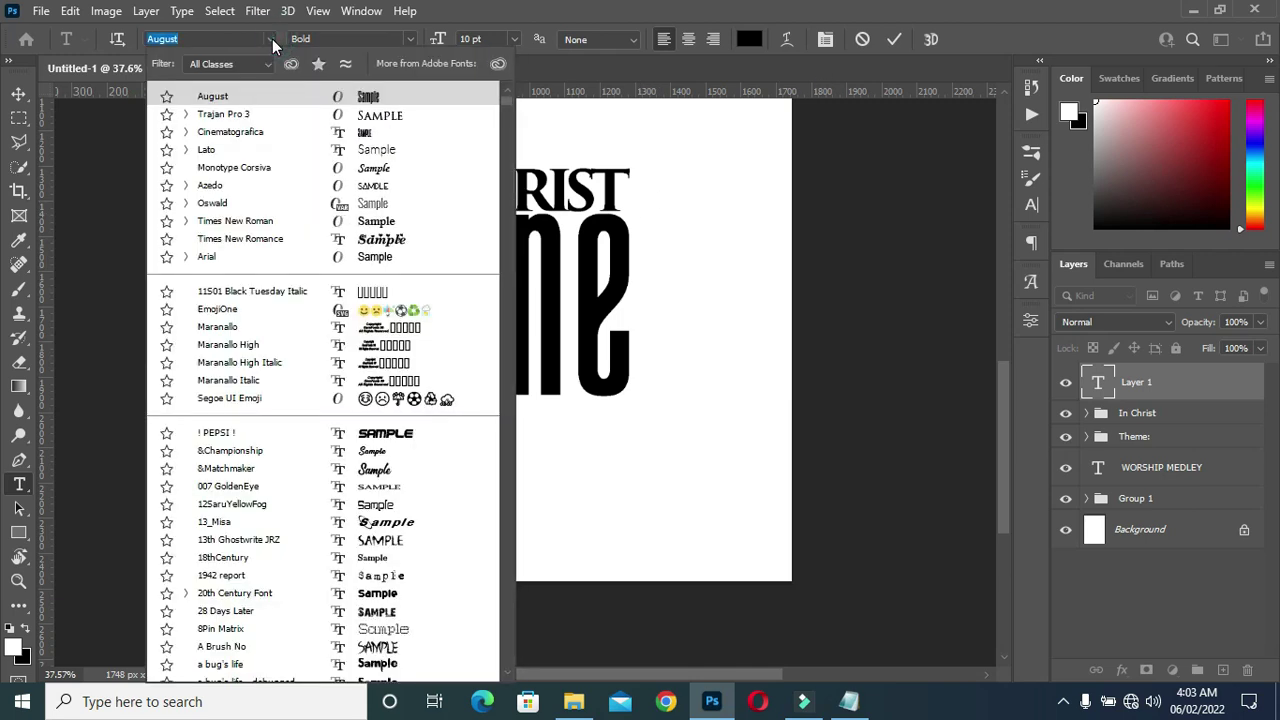
type("lovely tongue")
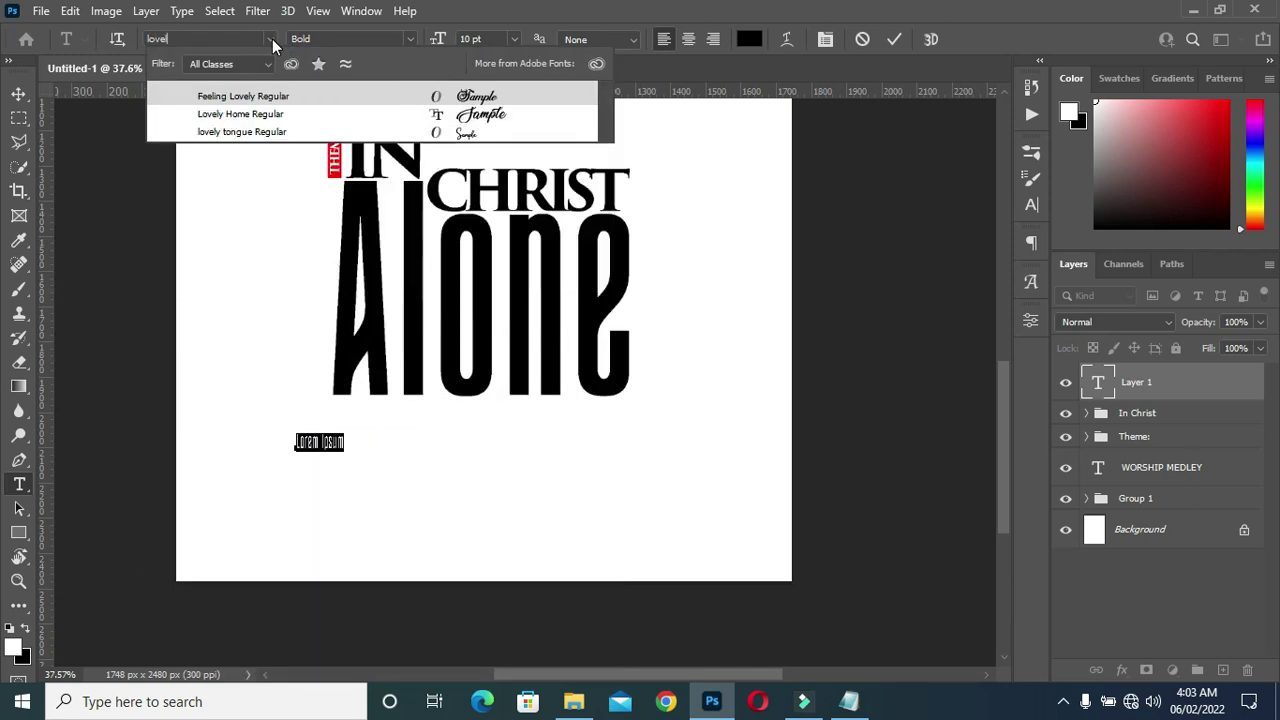
left_click(230, 132)
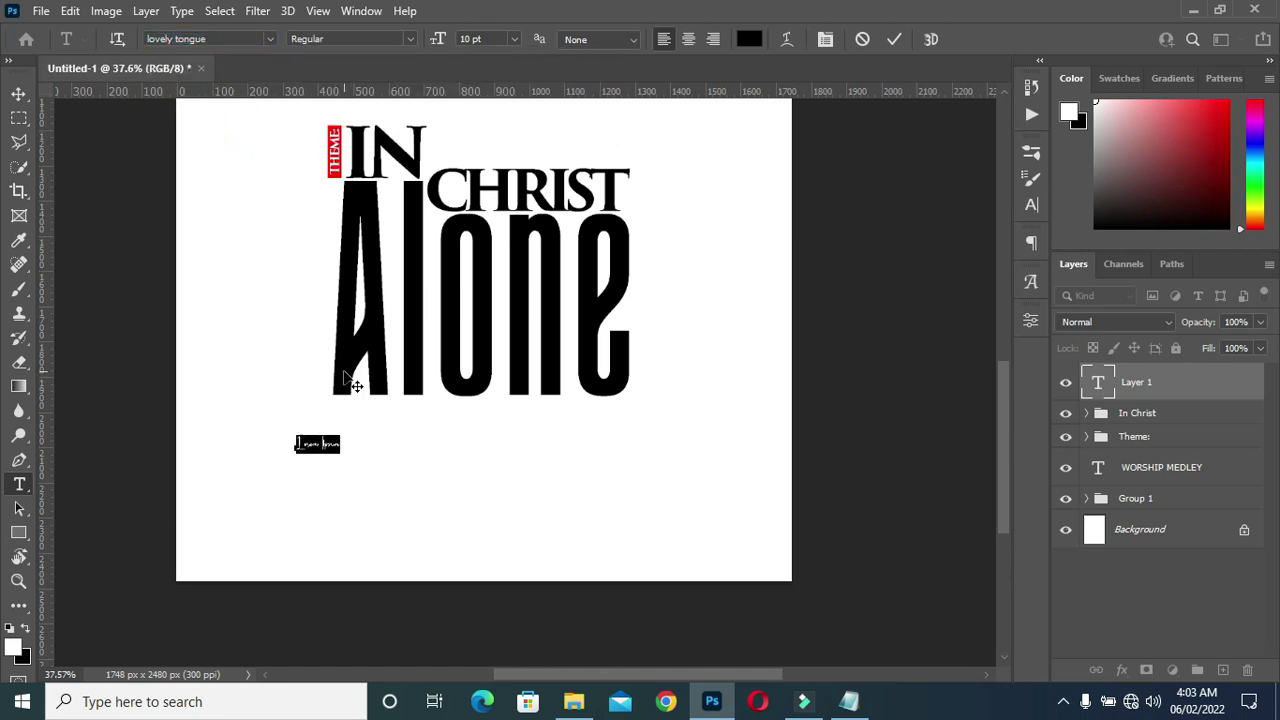
type("Ministering:")
left_click(894, 39)
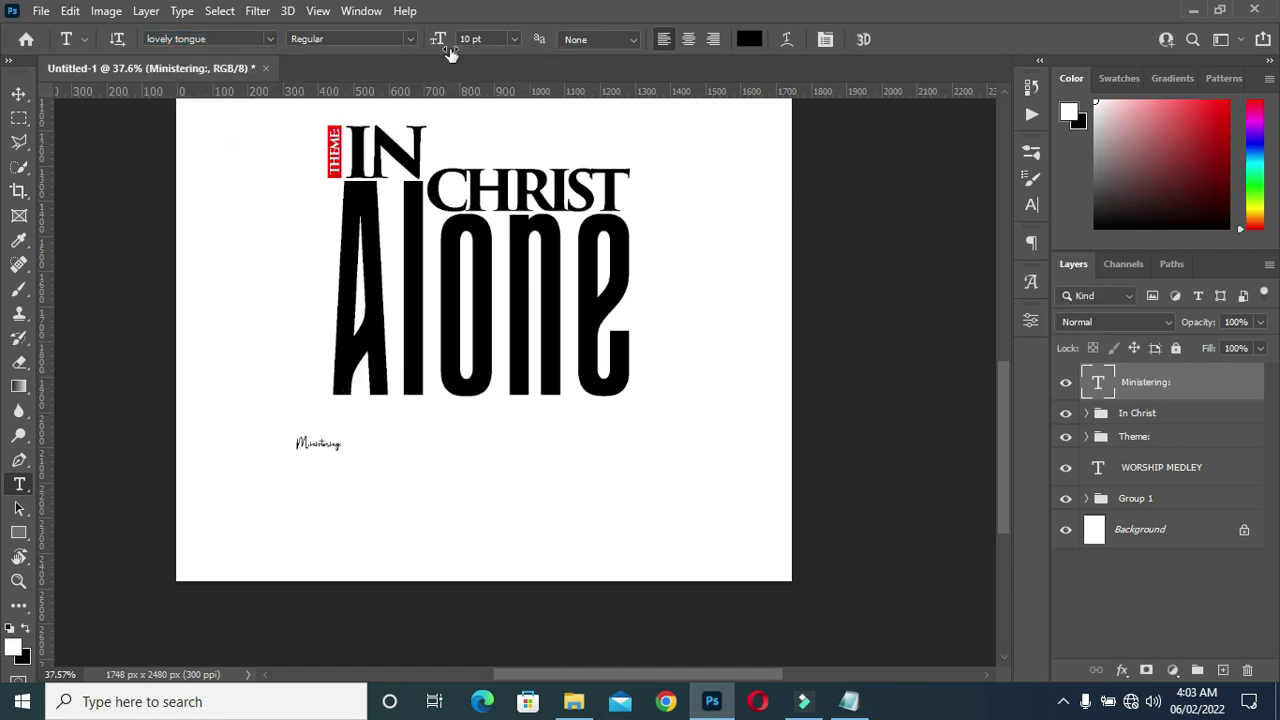
- Widen the Ministering text, move it beneath Alone, then narrow it to about 87%
left_click(18, 93)
scroll(325, 447, "up", 3)
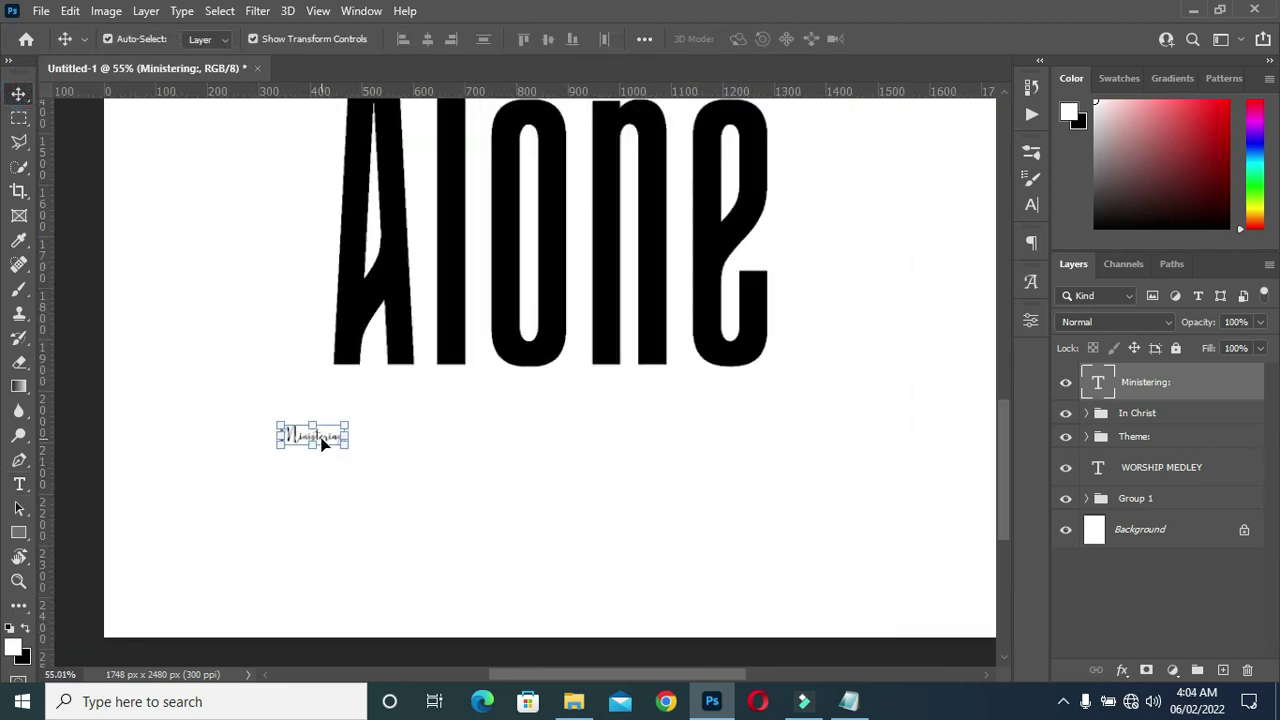
left_click_drag(346, 436, 469, 436)
left_click_drag(388, 440, 433, 423)
left_click(928, 39)
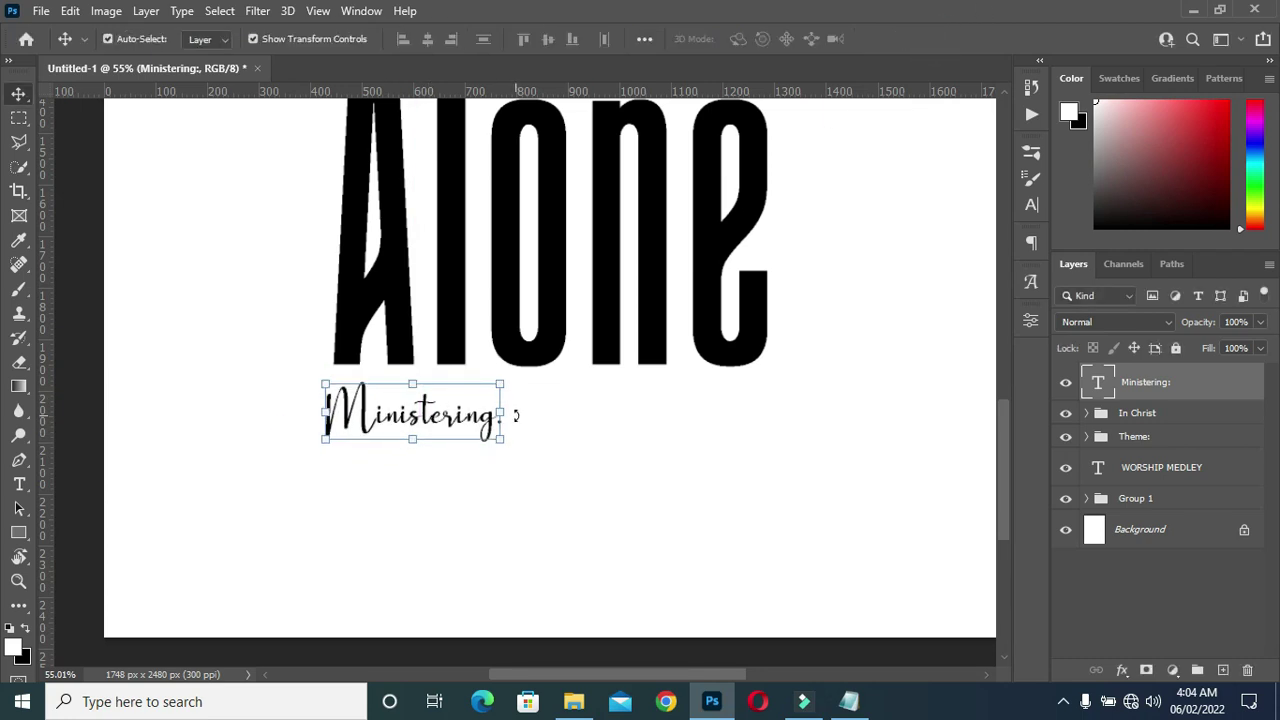
left_click(504, 416)
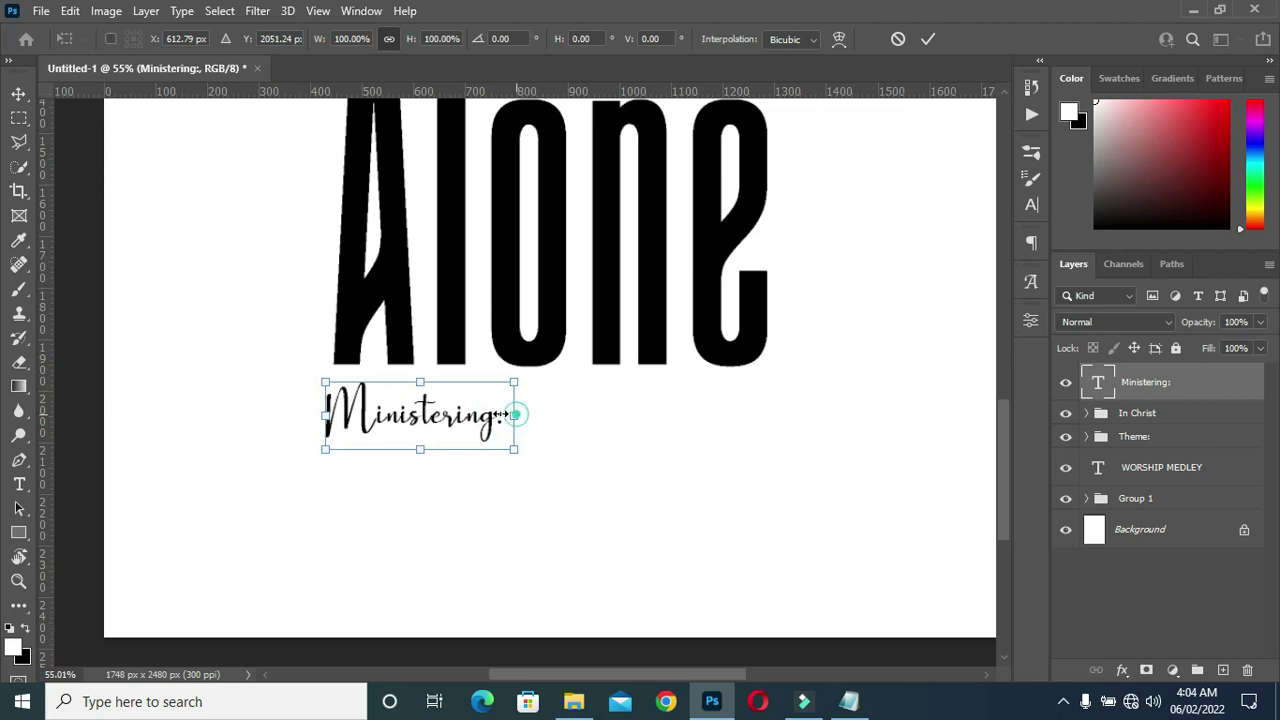
left_click_drag(513, 414, 497, 409)
left_click(927, 39)
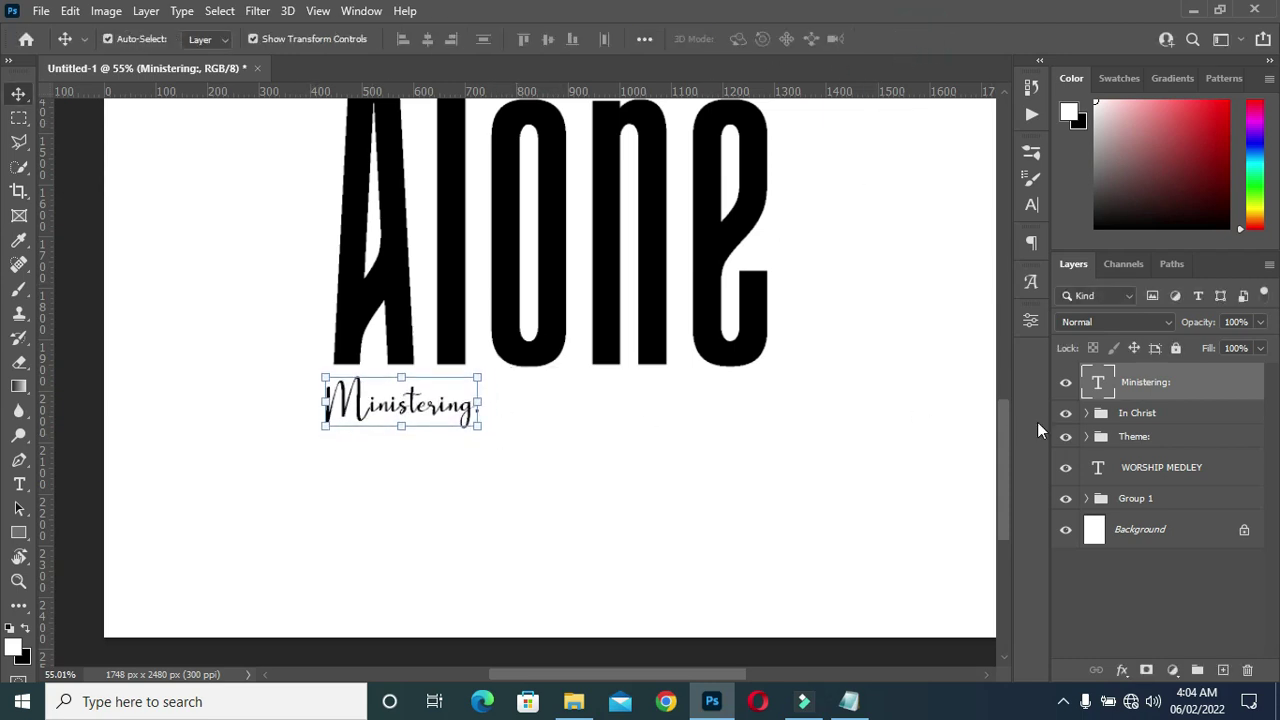
- Select the minister's title and name in the Notepad notes
left_click(848, 701)
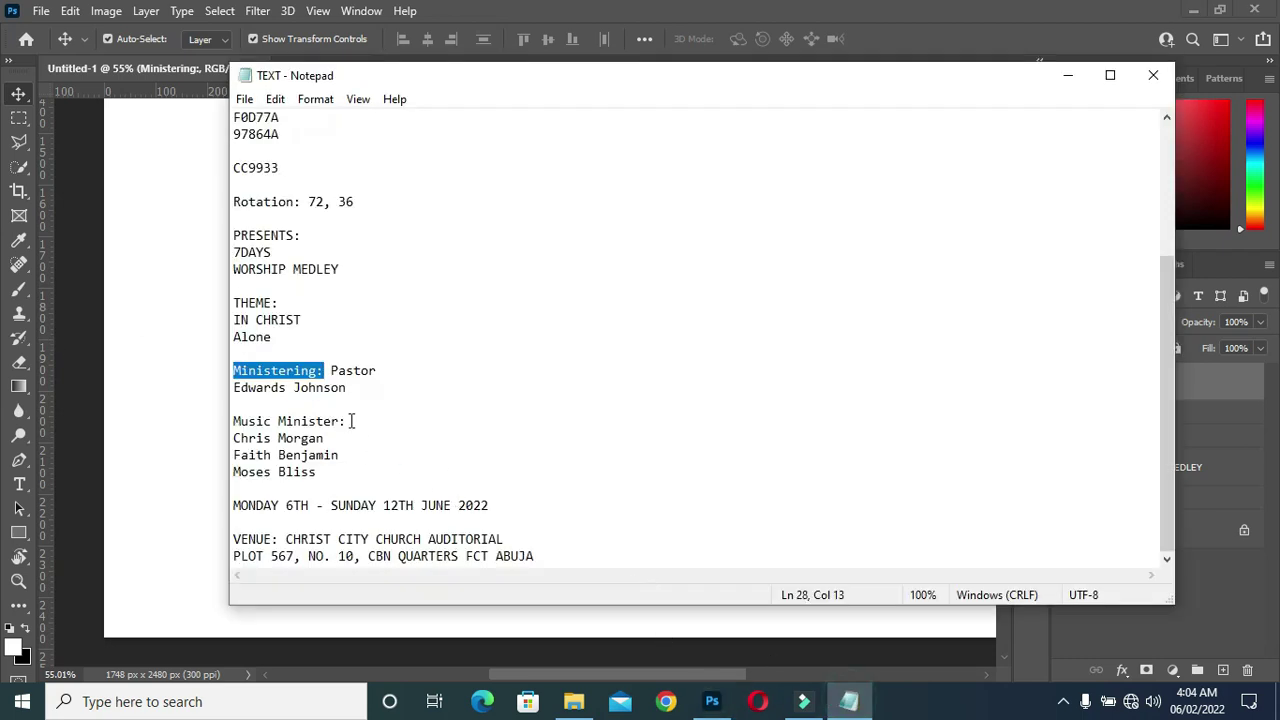
left_click_drag(332, 371, 349, 390)
key("ctrl+c")
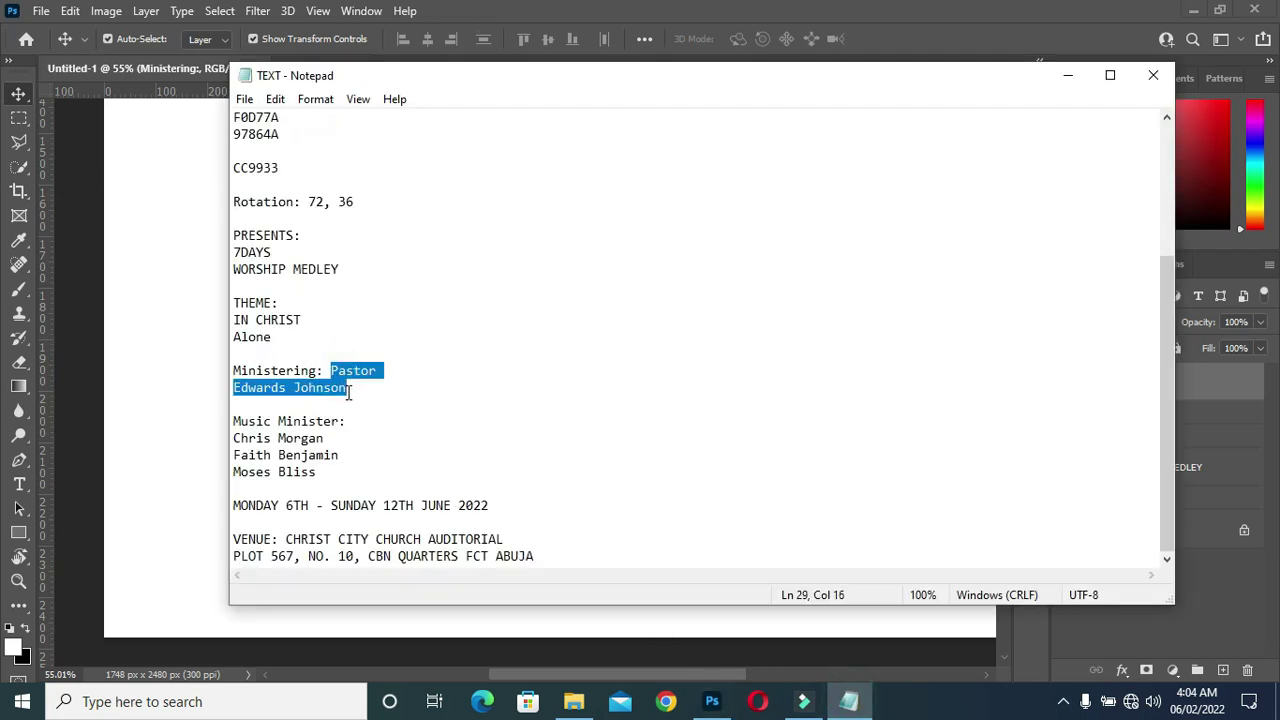
left_click(1068, 75)
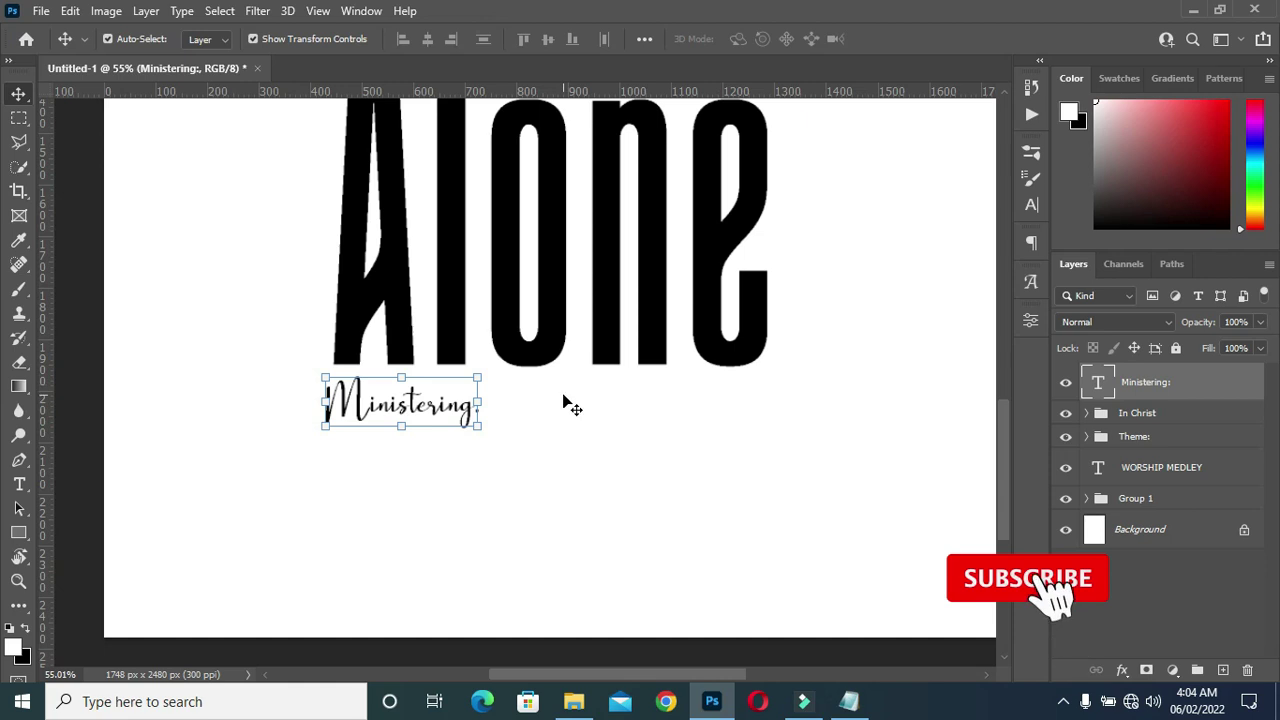
- Paste the pastor's name as a new Trajan Pro 3 text layer below Ministering:
key("t")
left_click(409, 503)
left_click(268, 38)
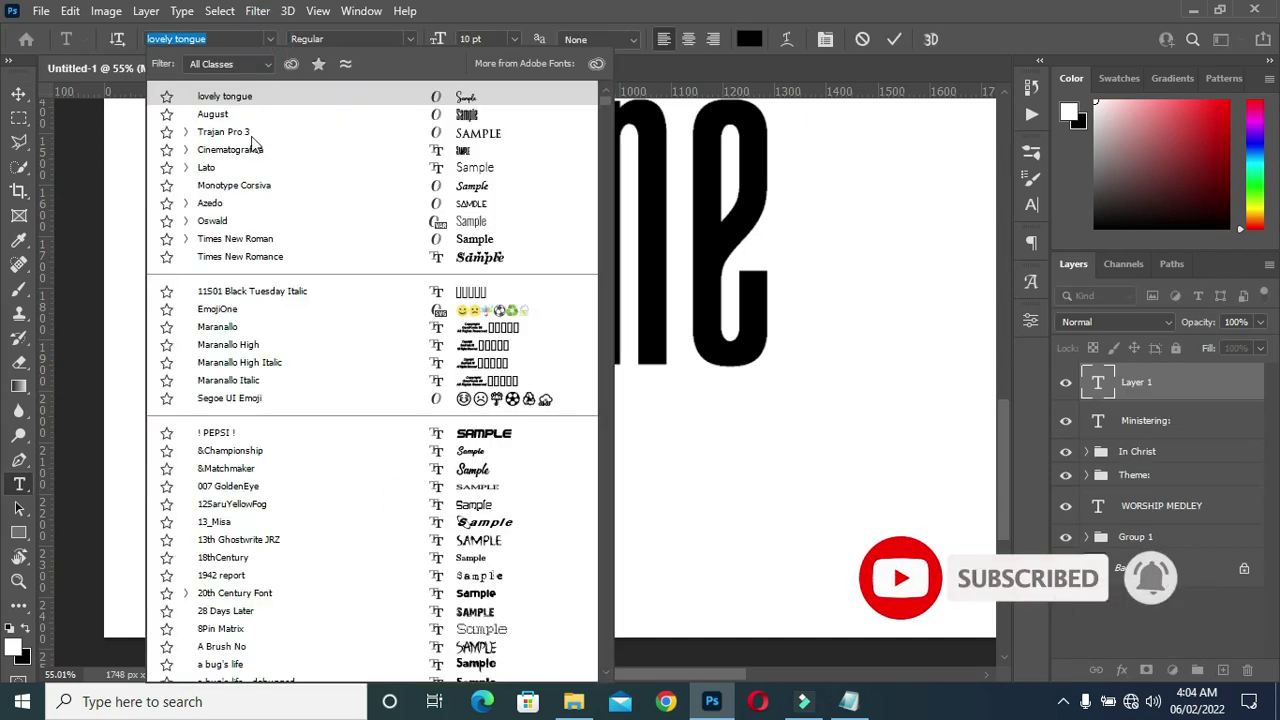
left_click(245, 132)
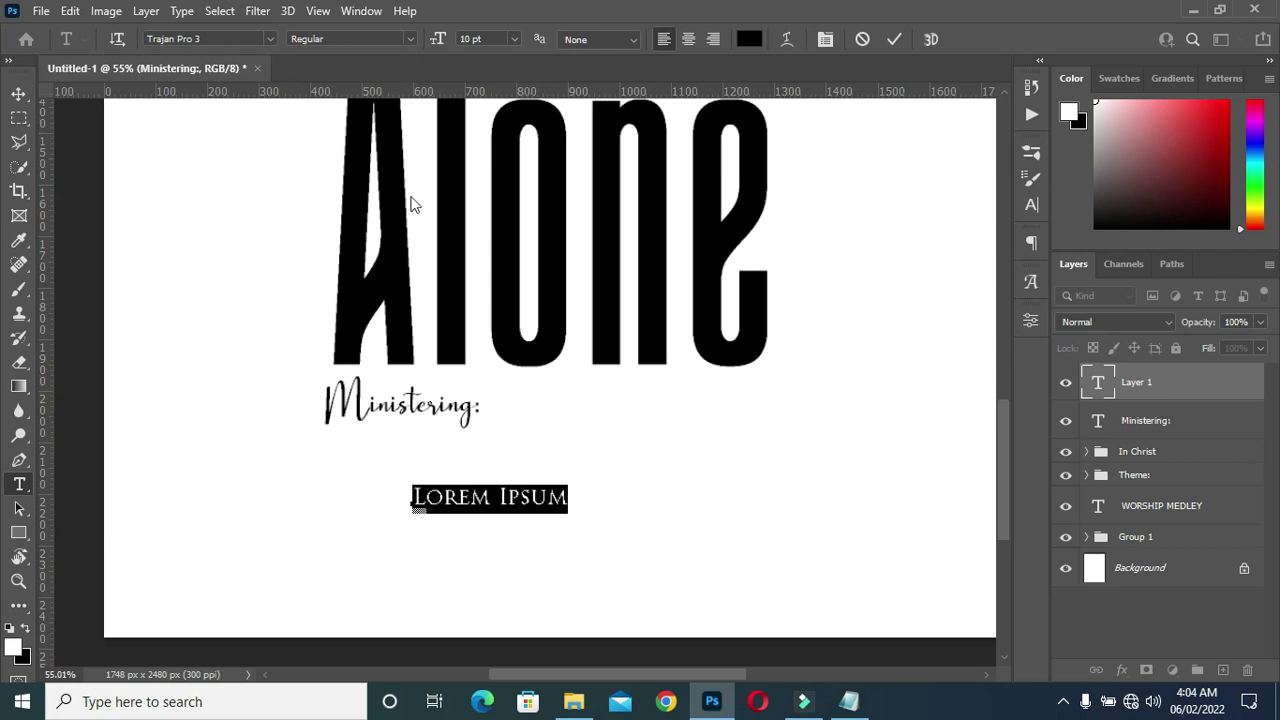
key("ctrl+v")
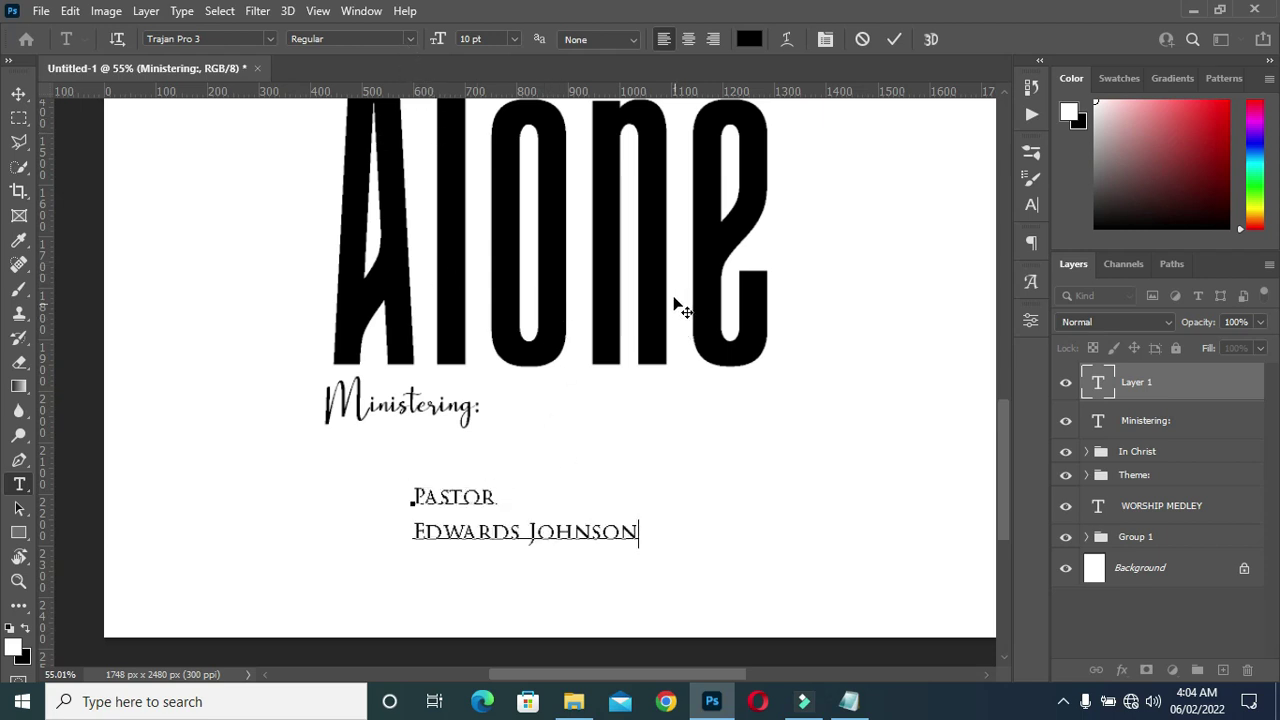
left_click(896, 39)
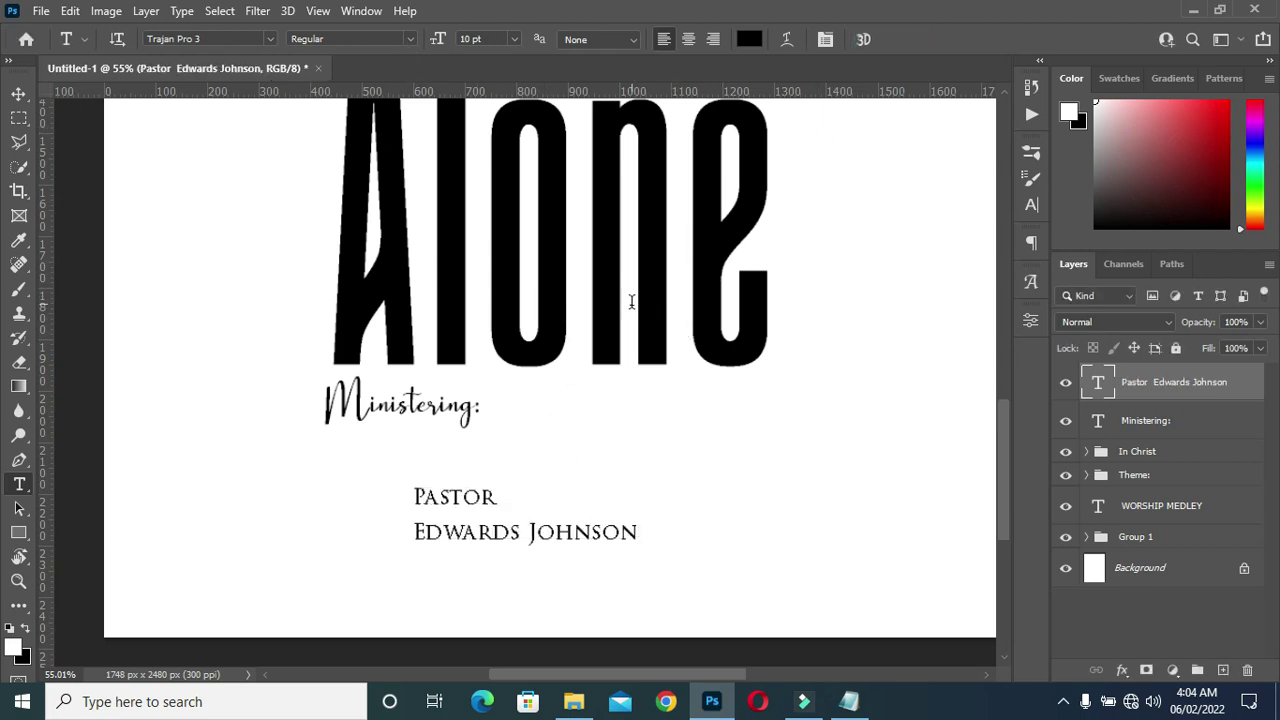
- Make the name bold and tighten its leading to 9 pt
left_click(410, 38)
left_click(362, 65)
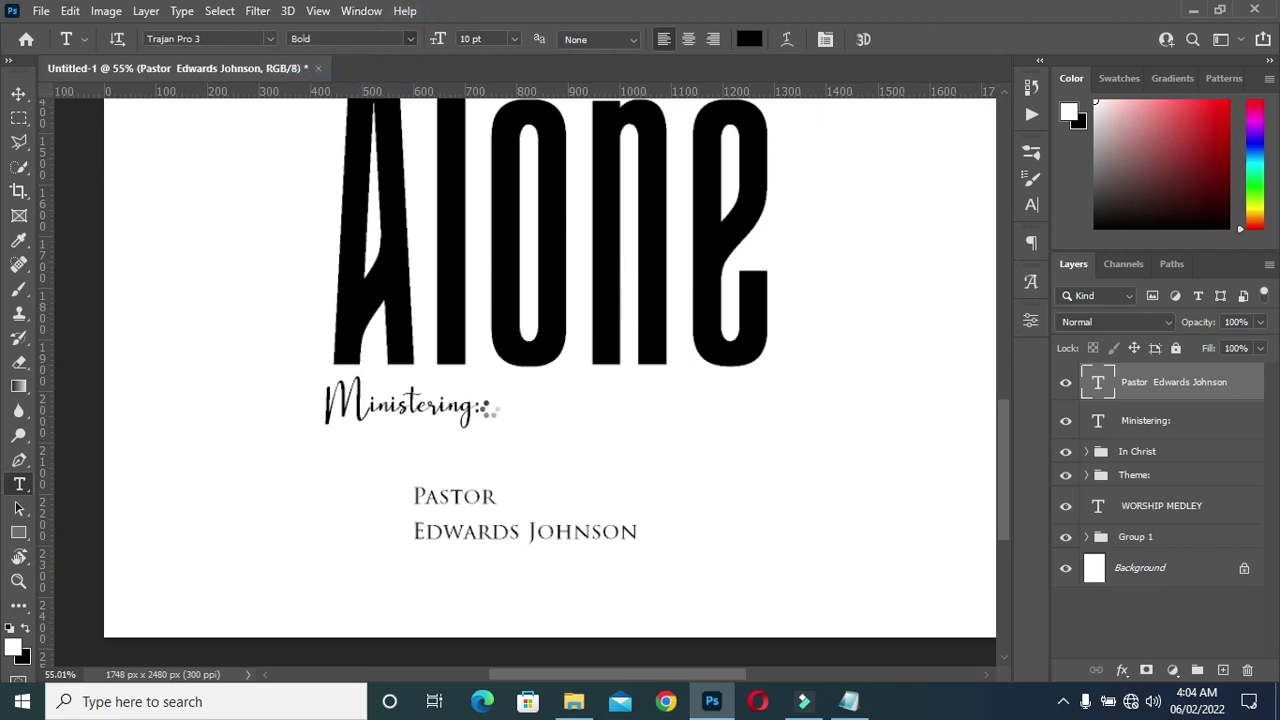
left_click(1031, 204)
left_click(962, 202)
mouse_move(926, 200)
left_mouse_down()
mouse_move(940, 204)
mouse_move(922, 200)
left_mouse_up()
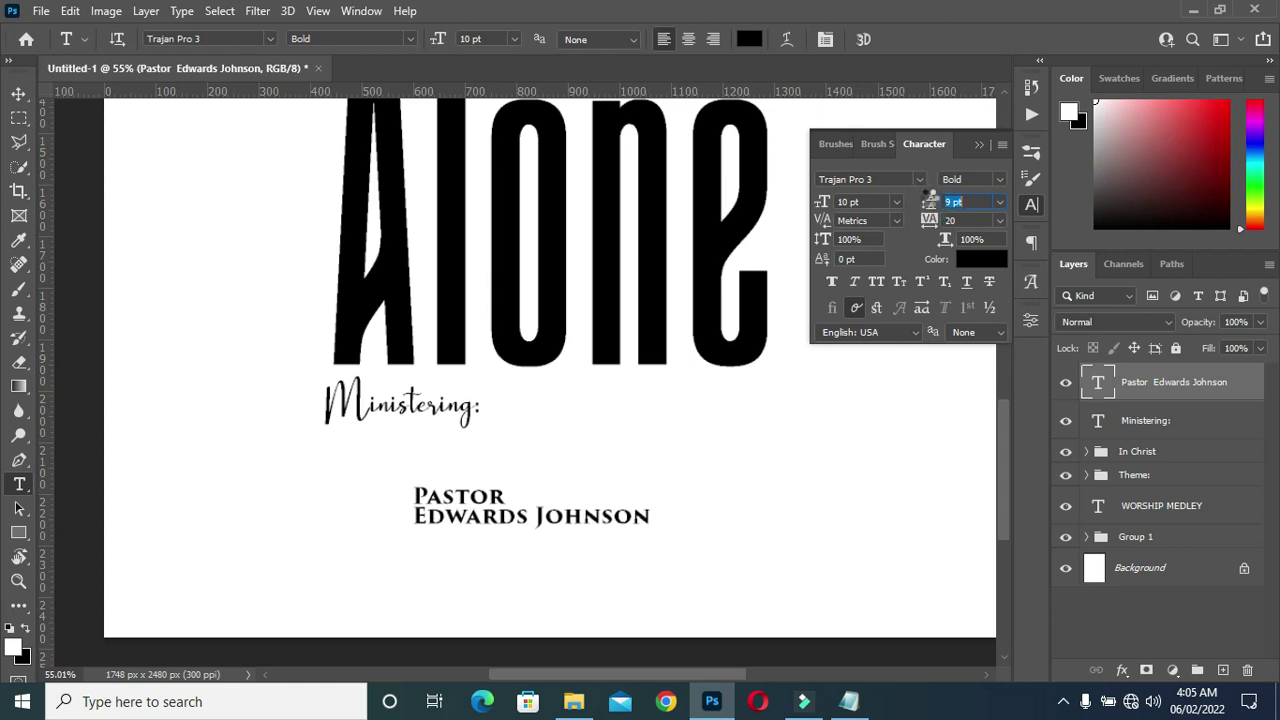
left_click(981, 145)
- Move the name beside Ministering: and enlarge it to about 112.5%
key("v")
left_click_drag(502, 500, 575, 400)
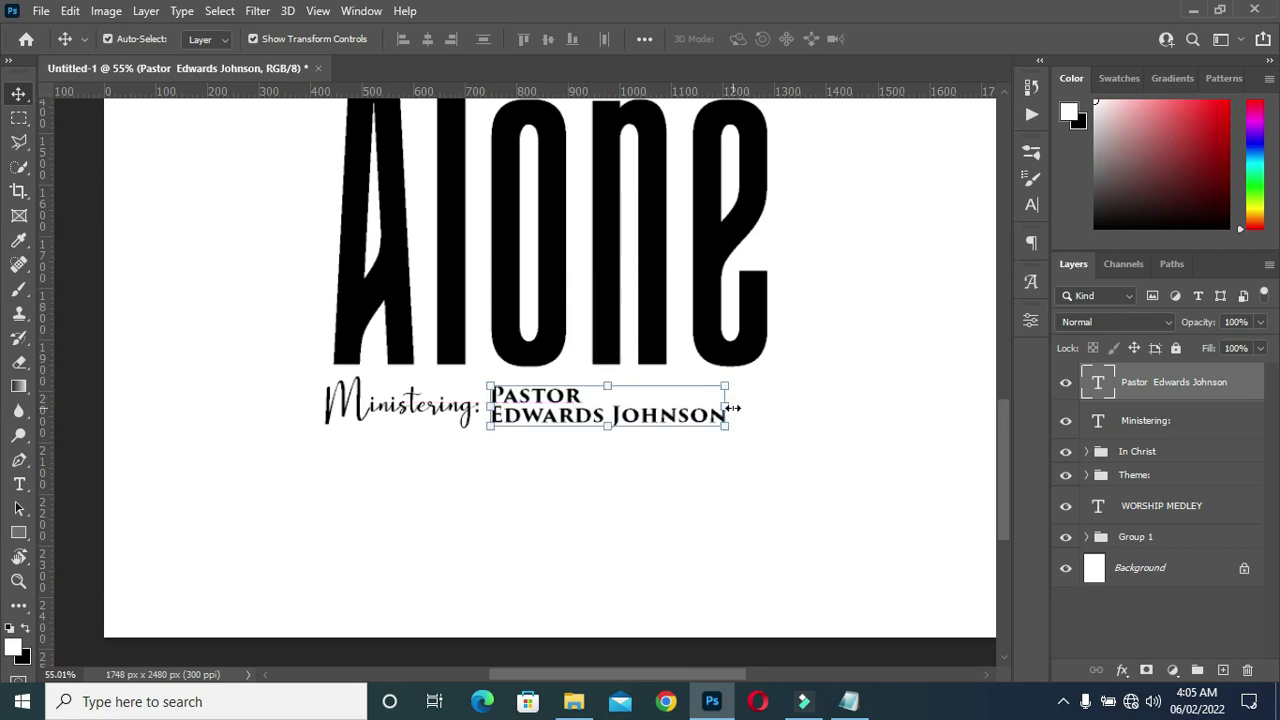
key("Right")
left_click_drag(727, 409, 756, 409)
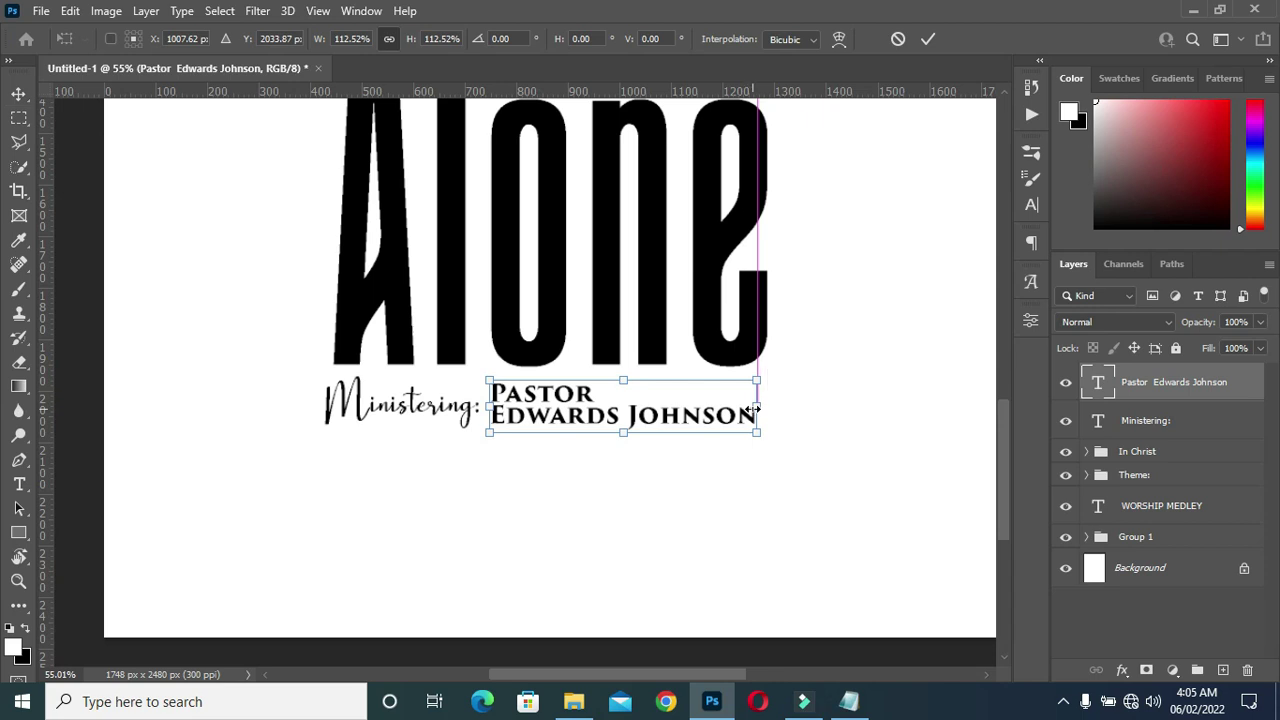
left_click(930, 40)
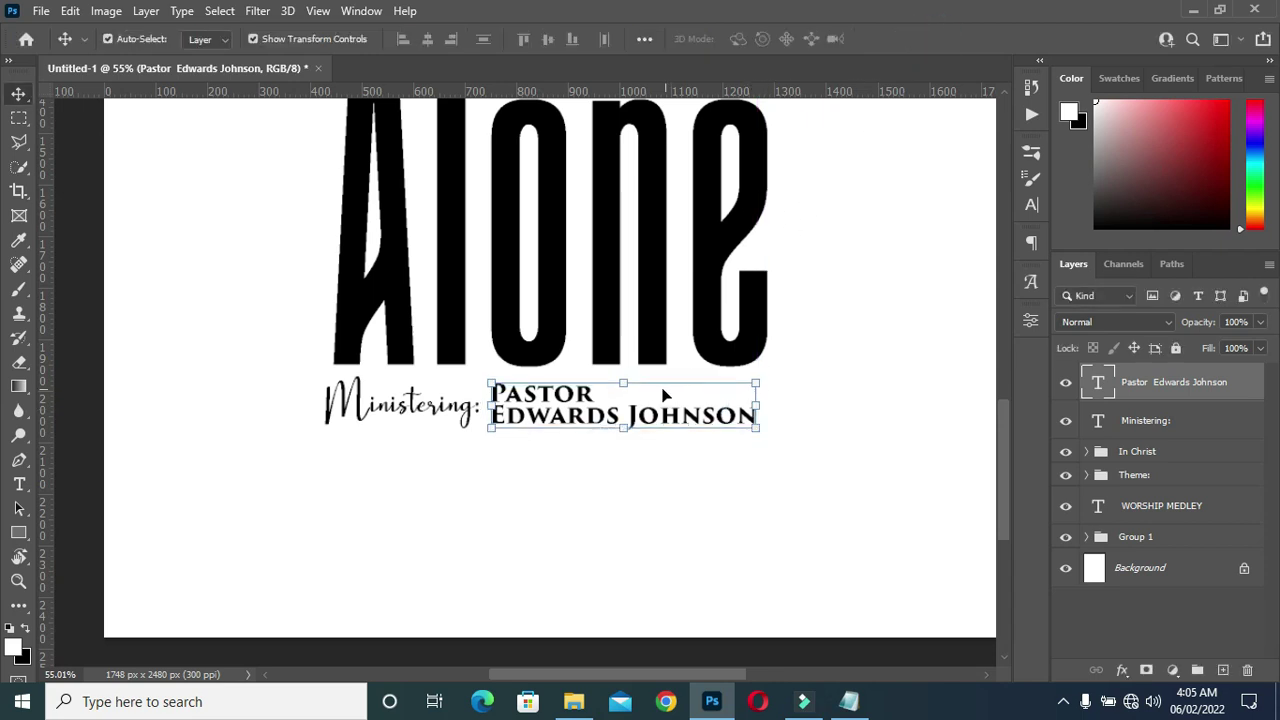
left_click(117, 415)
- Draw a thin rectangle to the right of PASTOR and fill it red
left_click(19, 532)
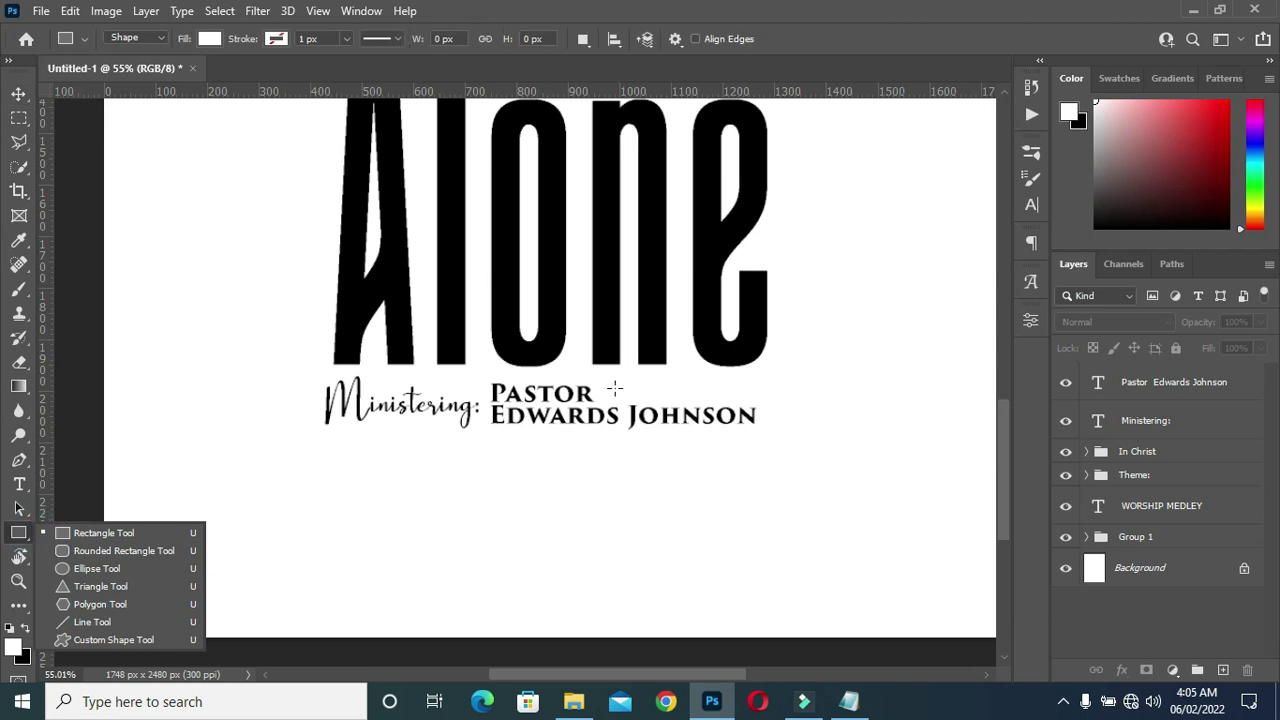
scroll(603, 395, "up", 1, "alt")
left_click_drag(594, 394, 786, 398)
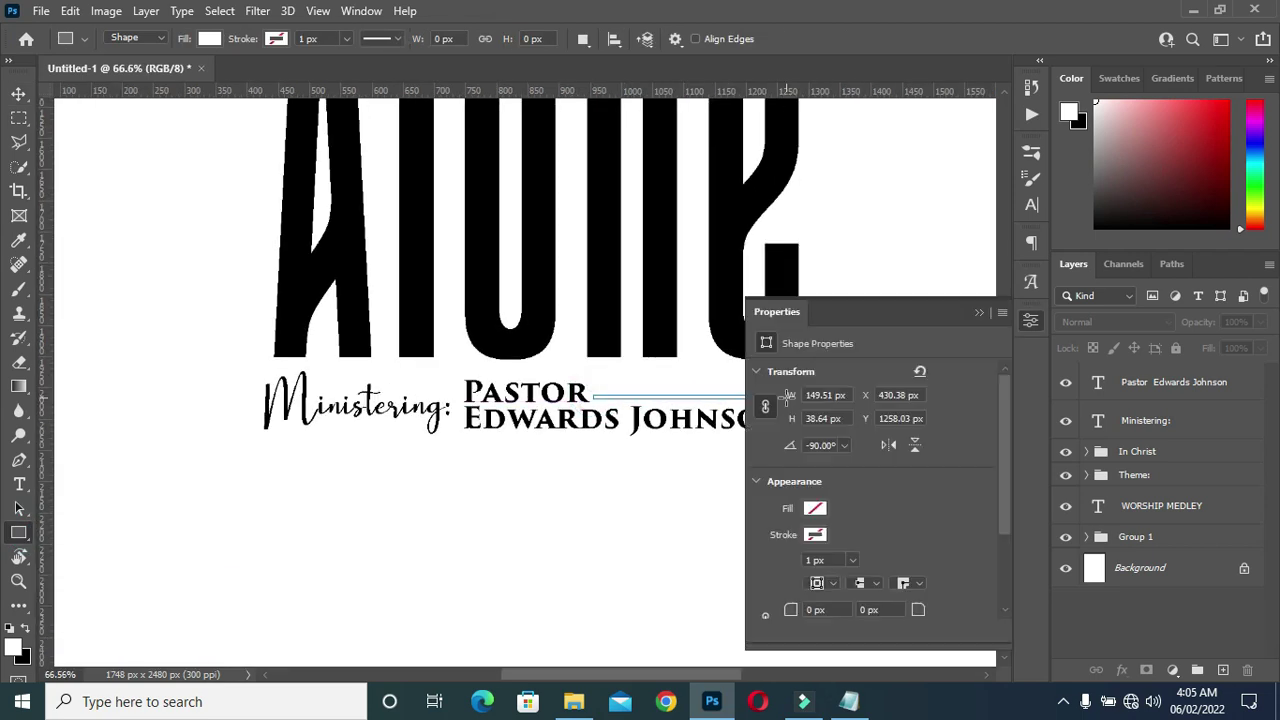
left_click(822, 494)
left_click(784, 462)
left_click(979, 312)
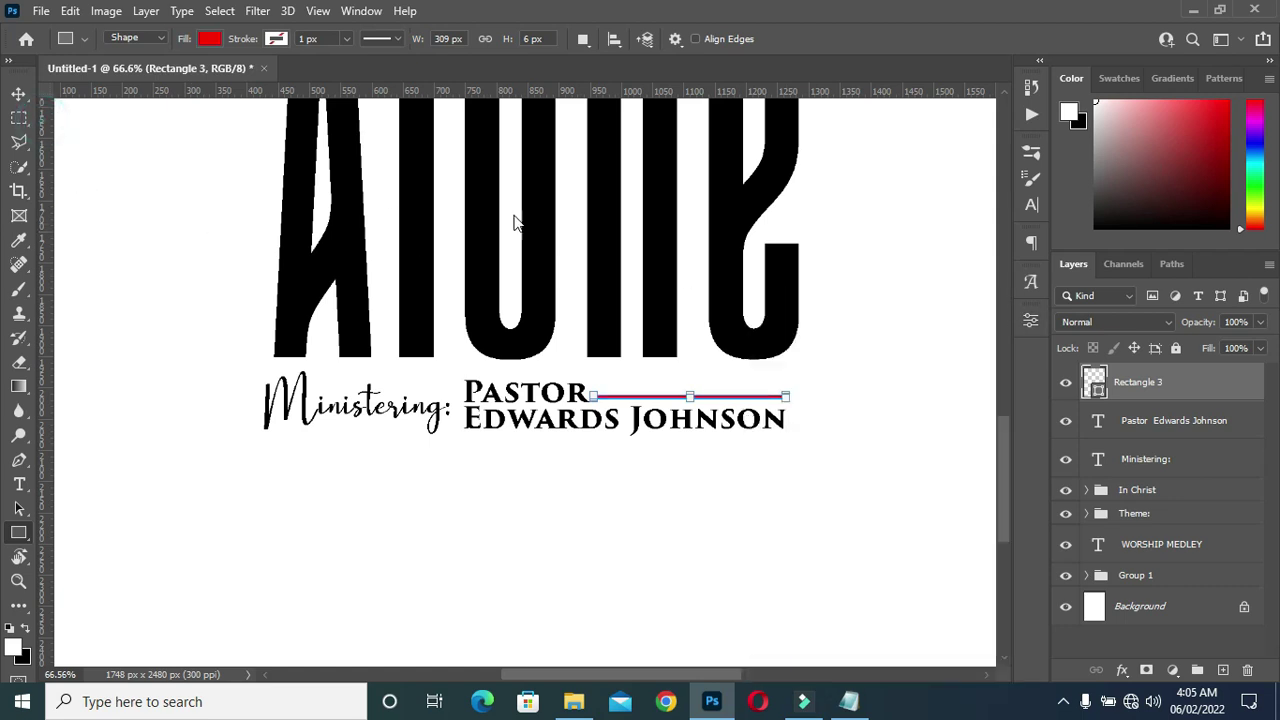
- Deselect the red line and review its placement on the flyer
scroll(663, 443, "down", 3)
scroll(663, 425, "up", 2)
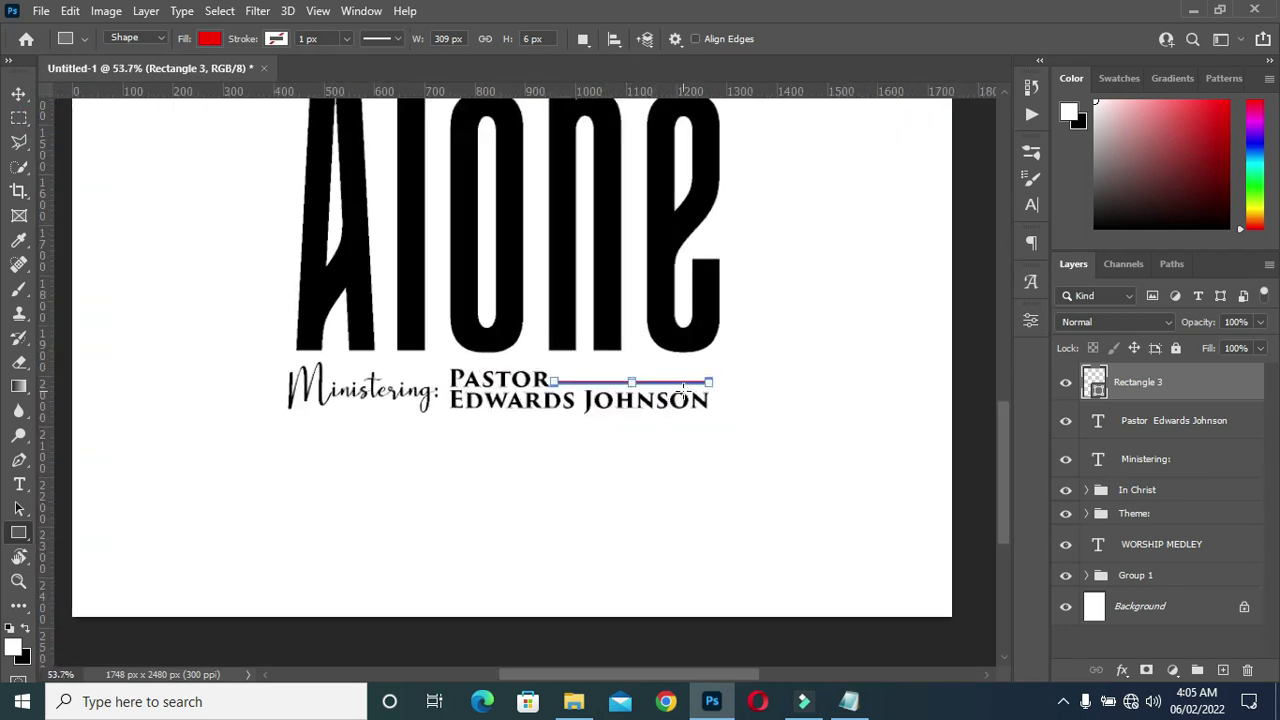
left_click(19, 92)
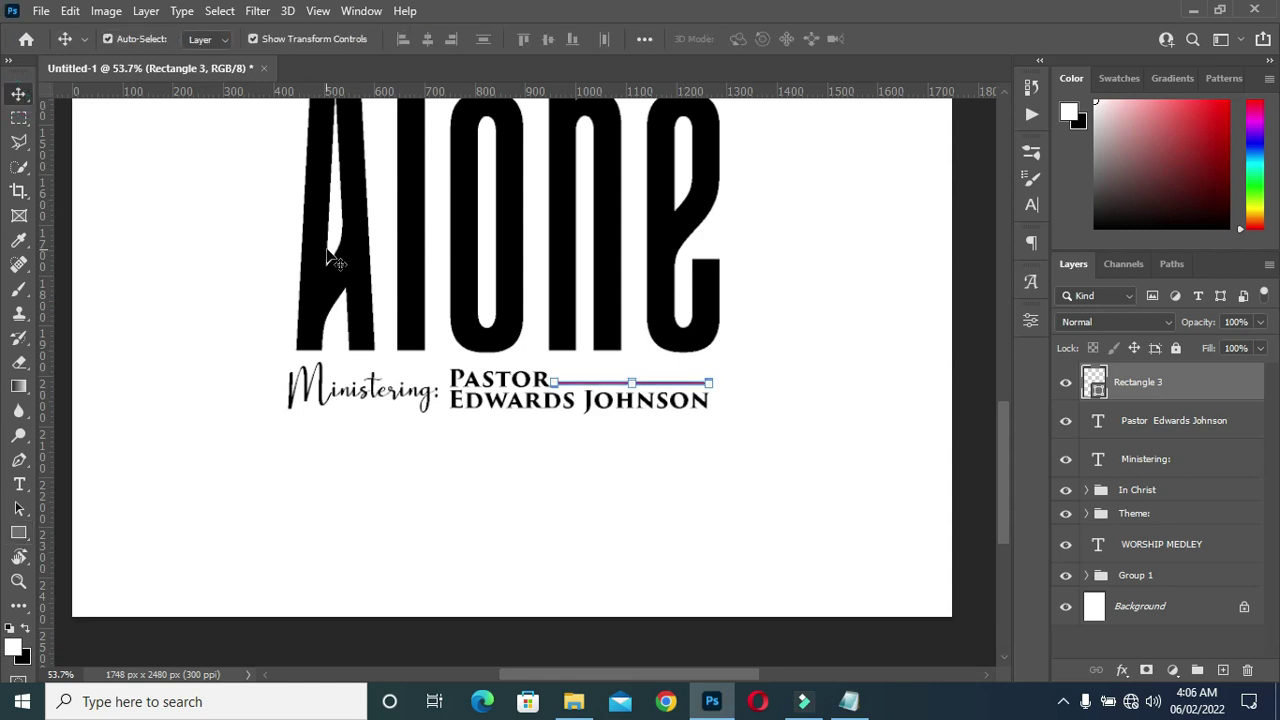
scroll(540, 378, "up", 1)
left_click(556, 525)
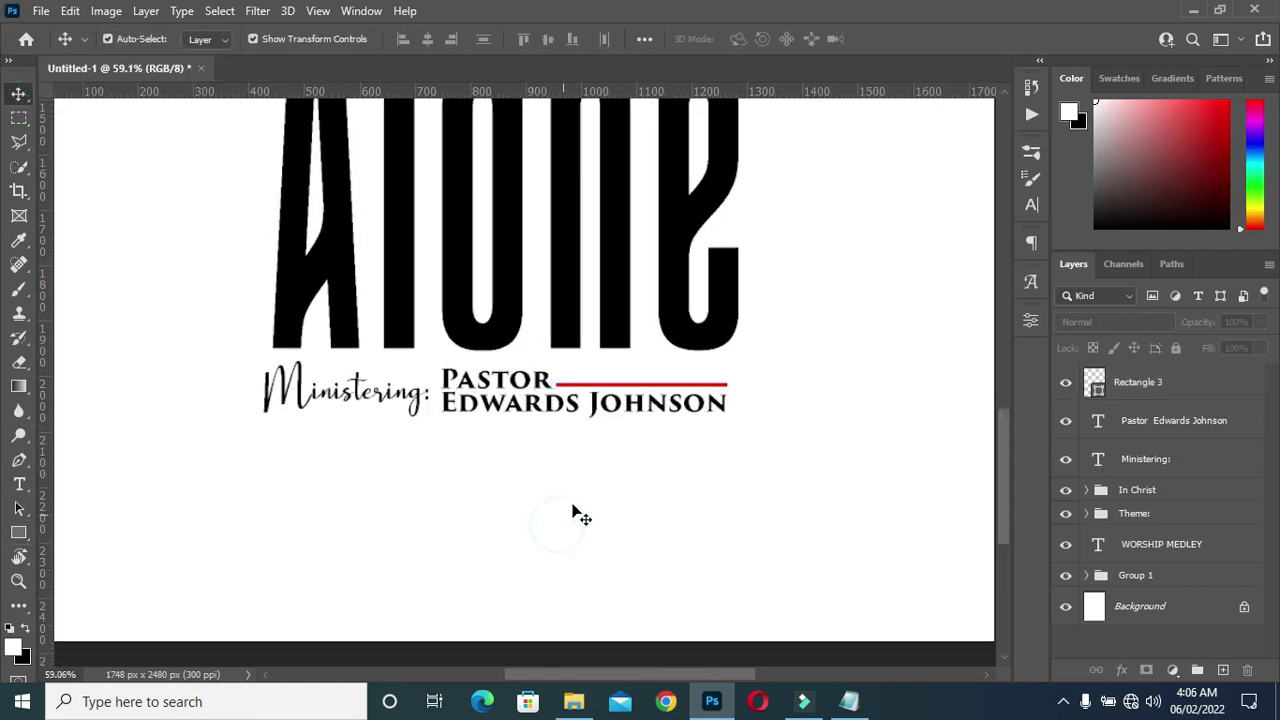
left_click(612, 392)
left_click(563, 580)
scroll(590, 430, "down", 3)
scroll(576, 416, "down", 1)
scroll(484, 430, "up", 1)
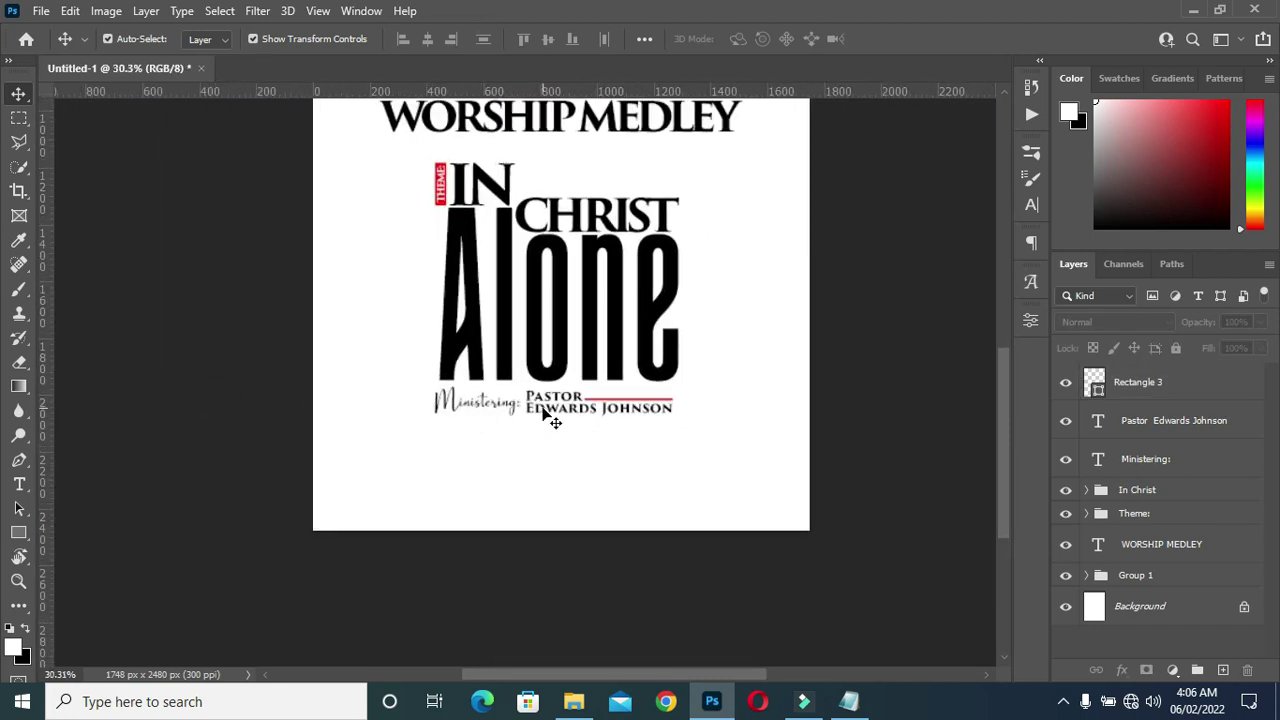
scroll(500, 417, "up", 2)
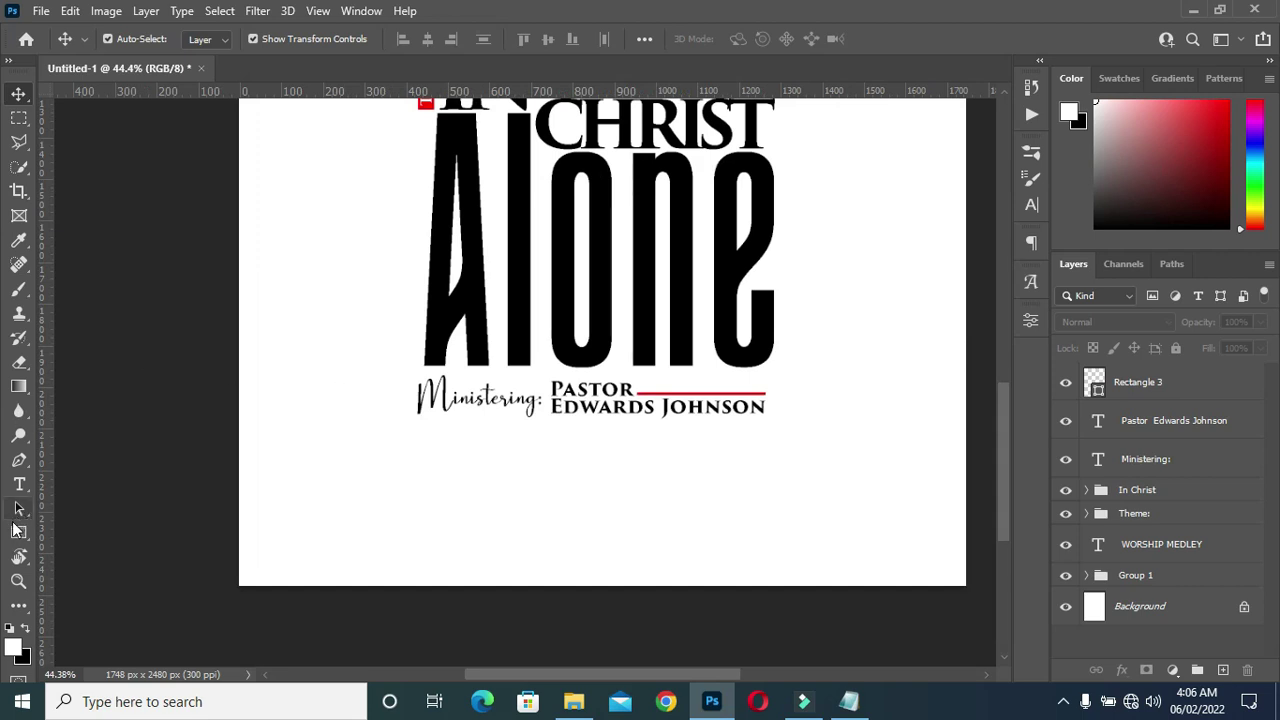
left_click(18, 532)
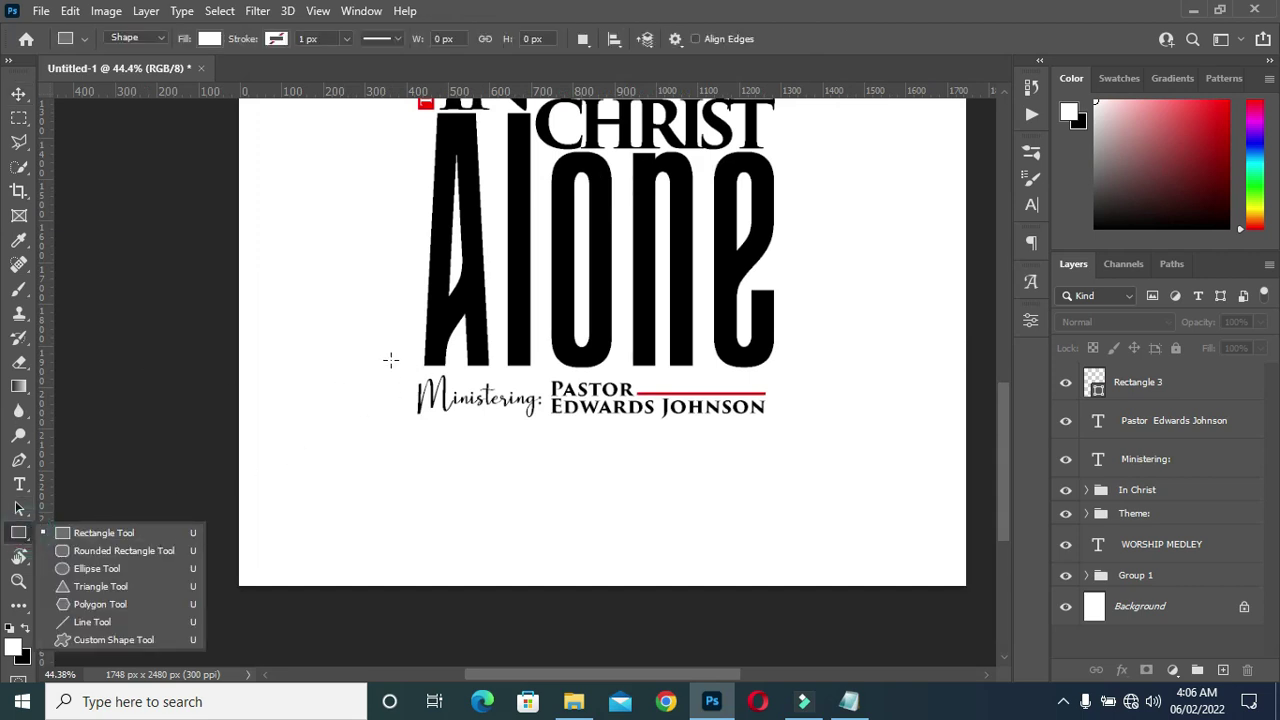
- Draw a thin vertical rectangle just left of Ministering: and fill it red
left_click_drag(391, 349, 394, 398)
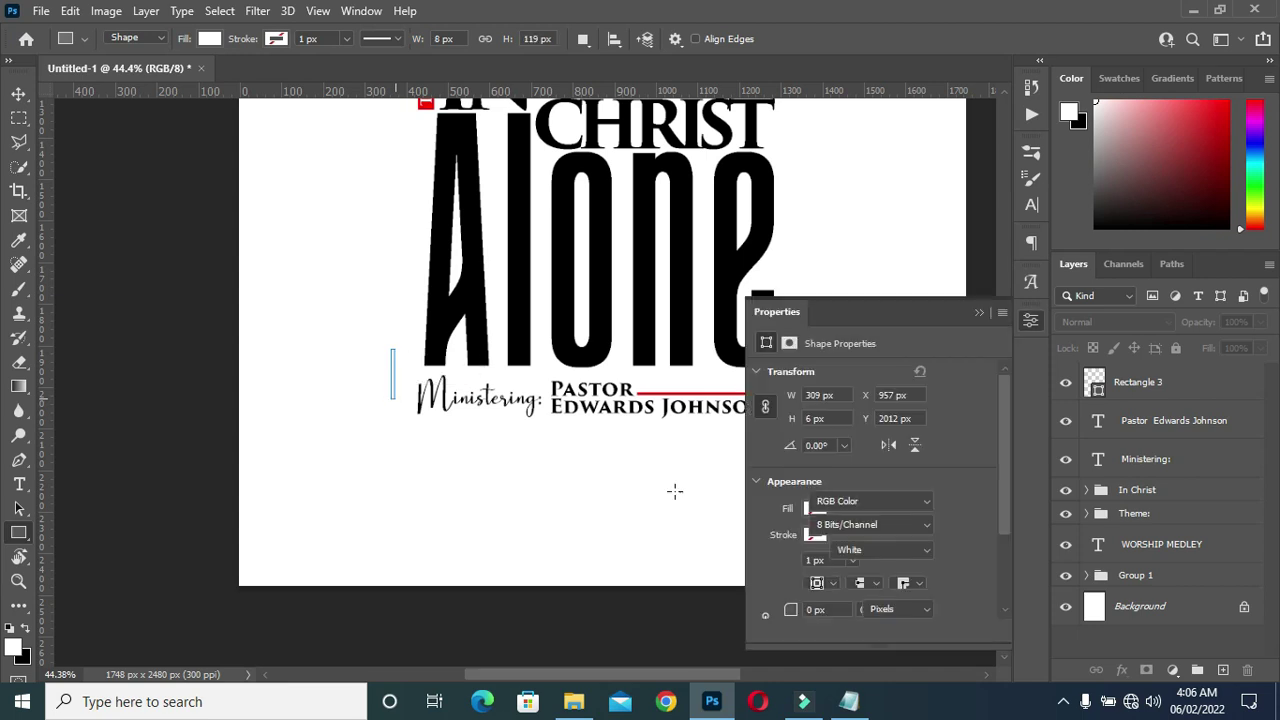
left_click(817, 514)
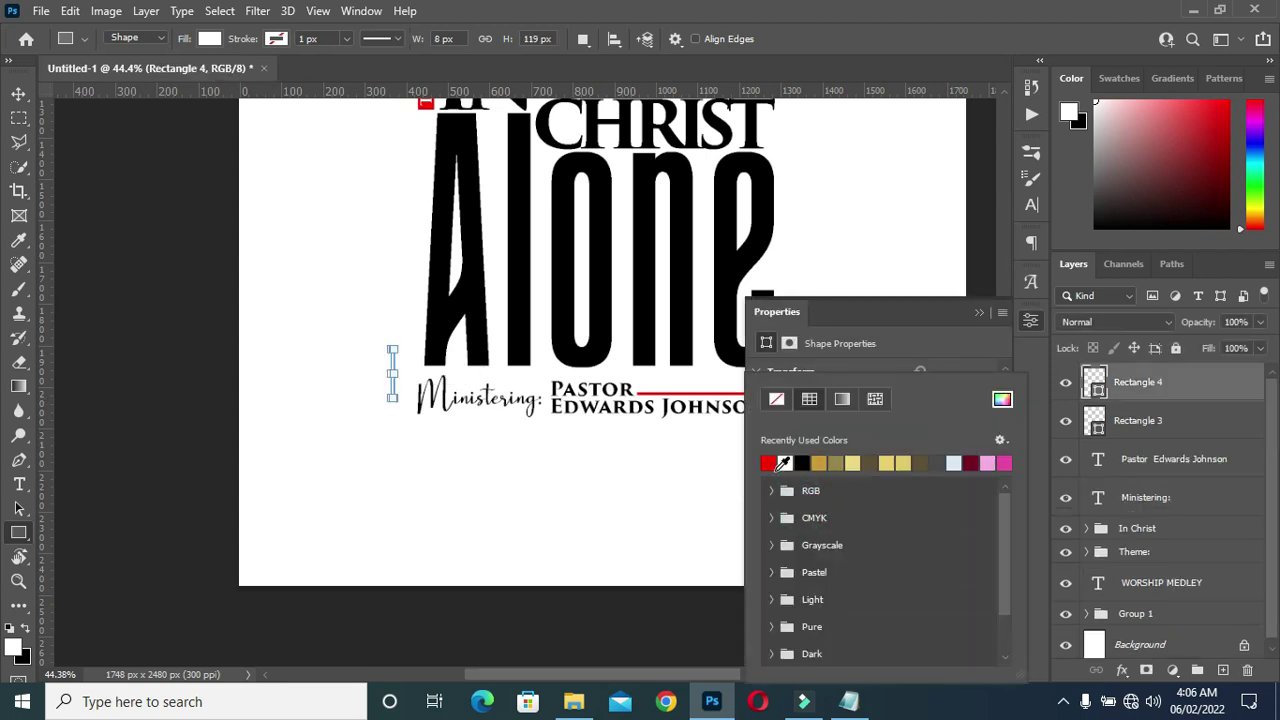
left_click(979, 313)
left_click(976, 314)
- Shorten the red bar from its bottom to about 87% of its height
key("v")
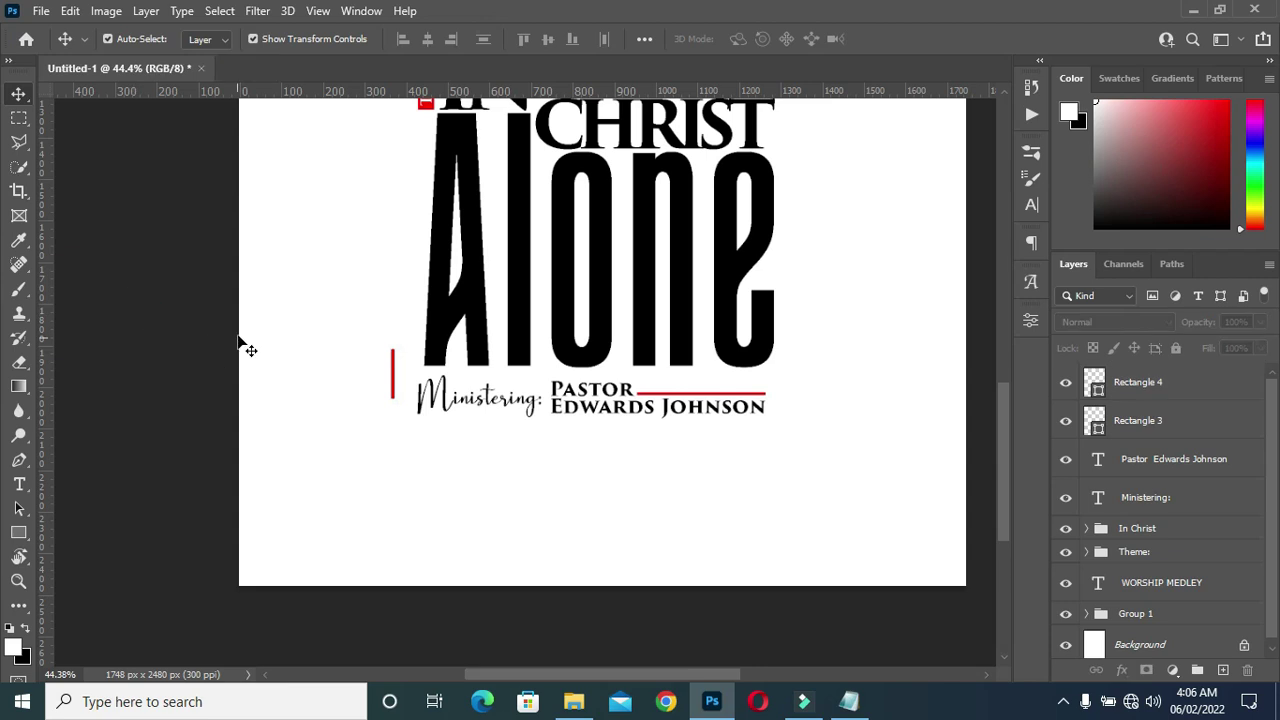
scroll(325, 360, "down", 3)
scroll(321, 378, "up", 3)
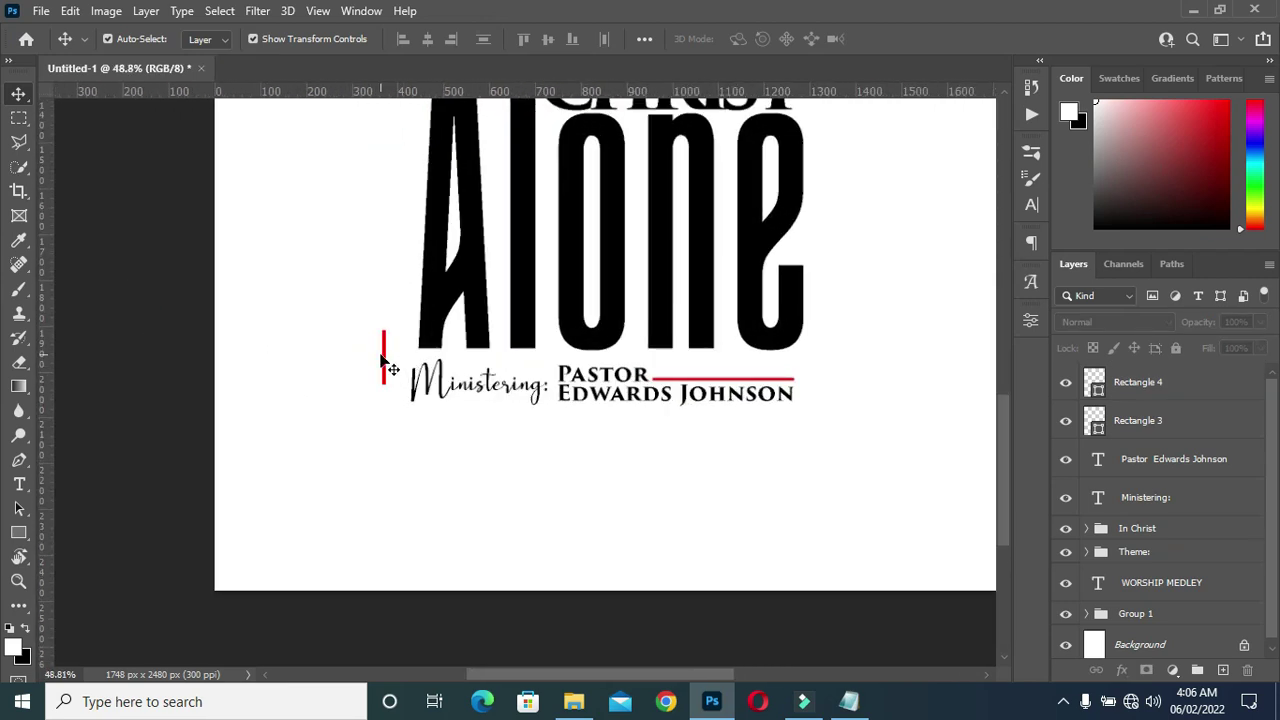
left_click(382, 356)
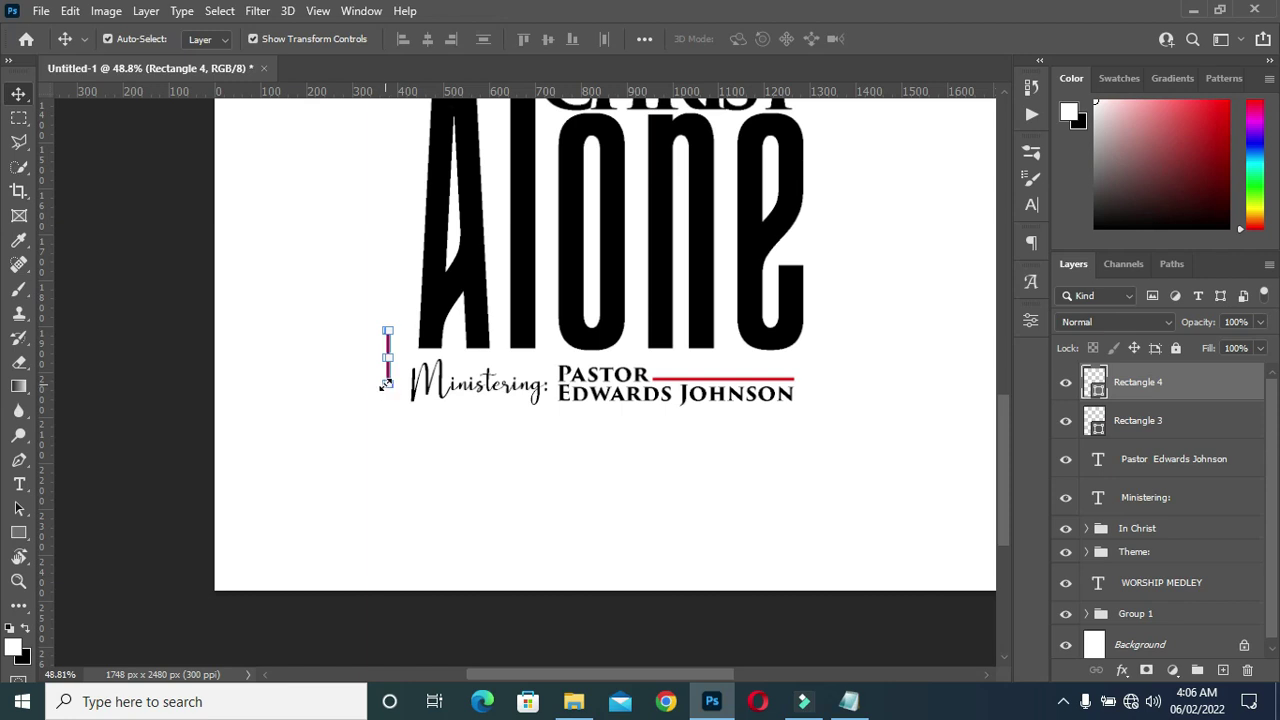
scroll(385, 384, "up", 2)
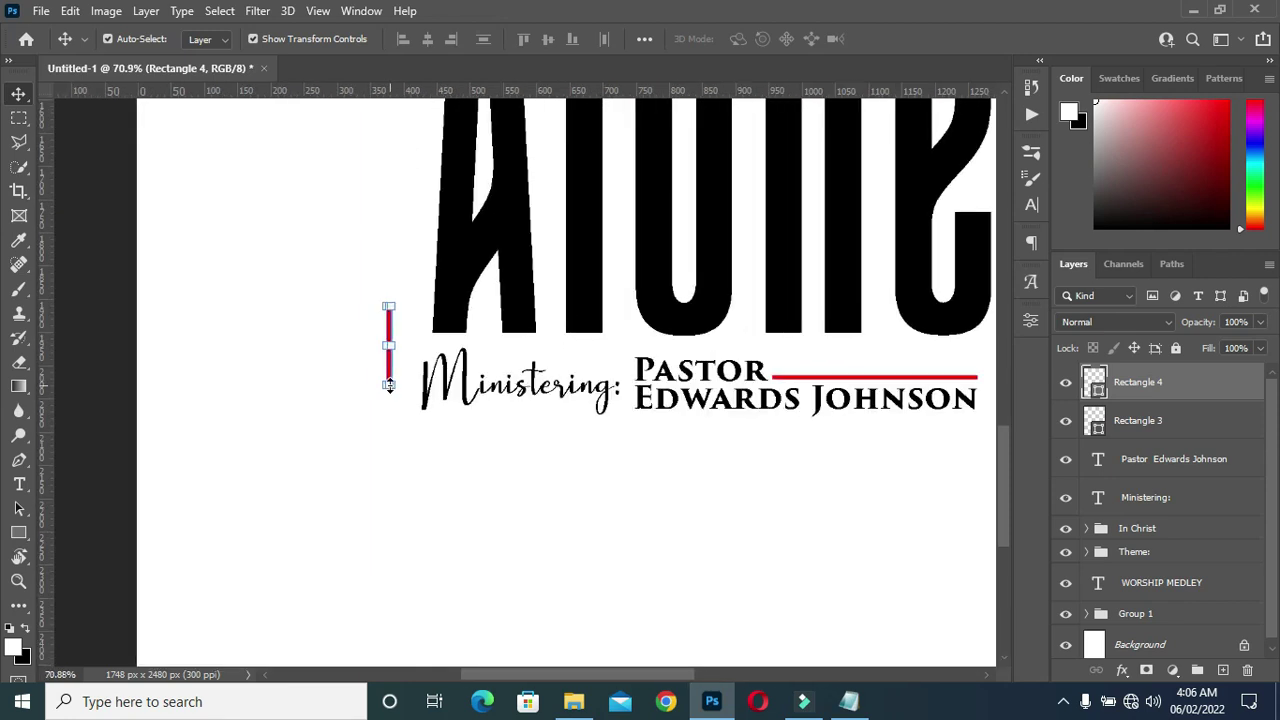
left_click_drag(389, 385, 389, 376)
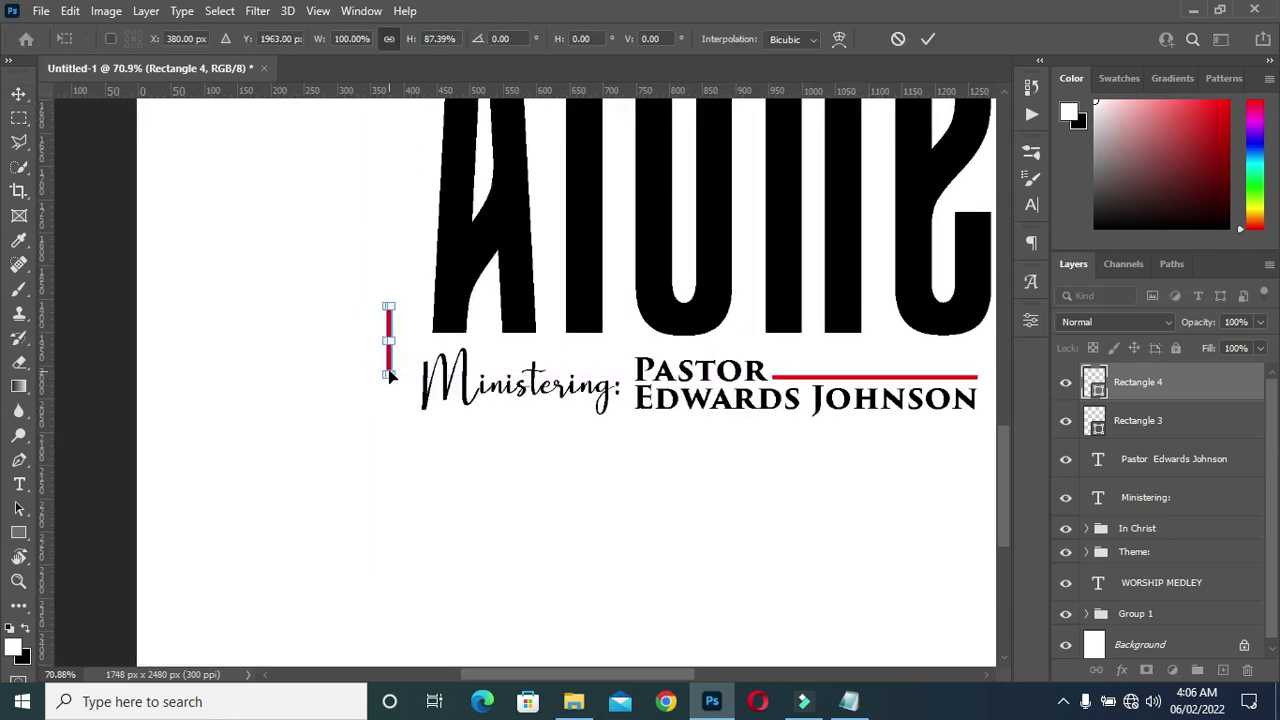
key("Return")
scroll(340, 387, "down", 3)
left_click(129, 403)
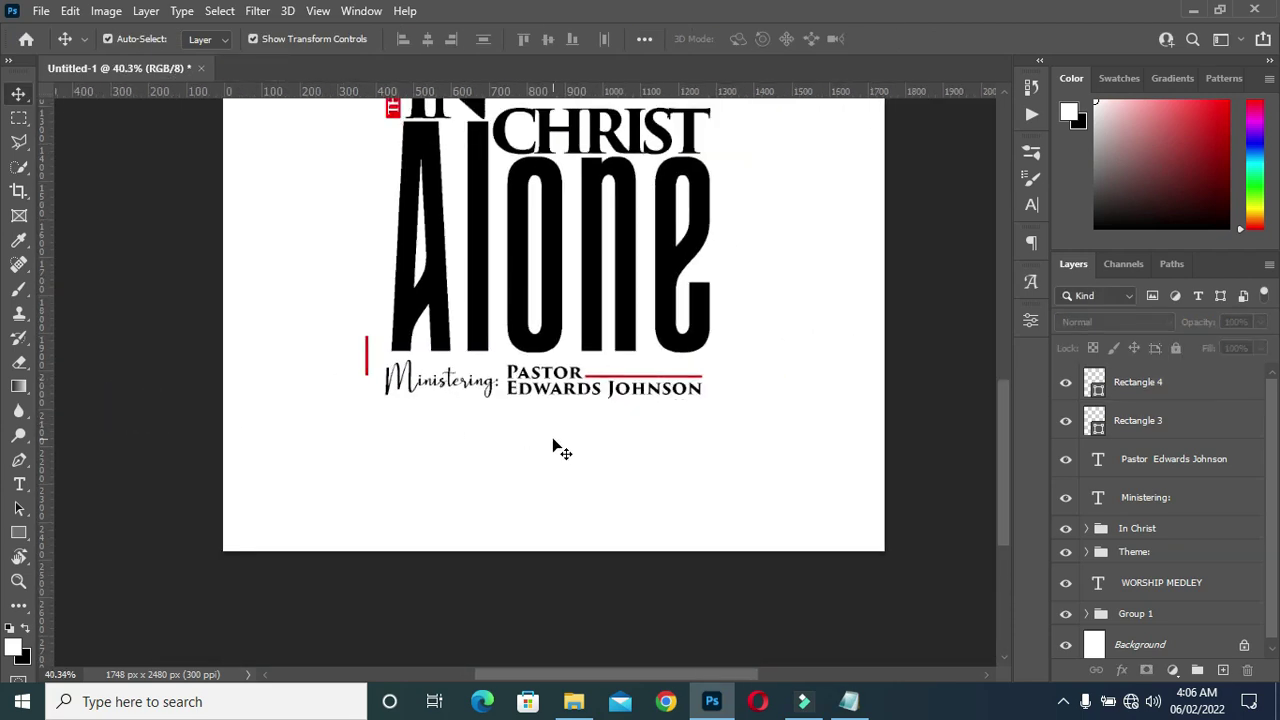
scroll(555, 430, "up", 2)
left_click(560, 385)
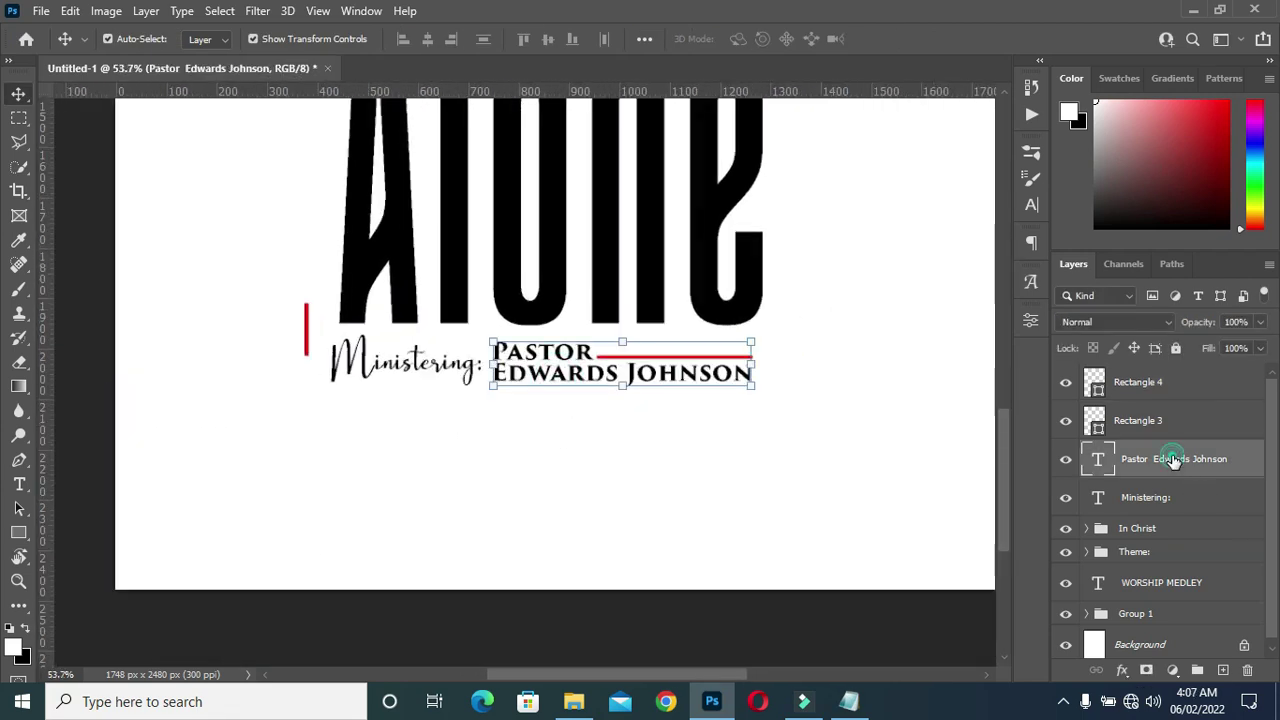
- Duplicate the pastor's name text below Ministering: and replace it with 'Music Minister:'
left_click_drag(545, 374, 383, 429)
key("t")
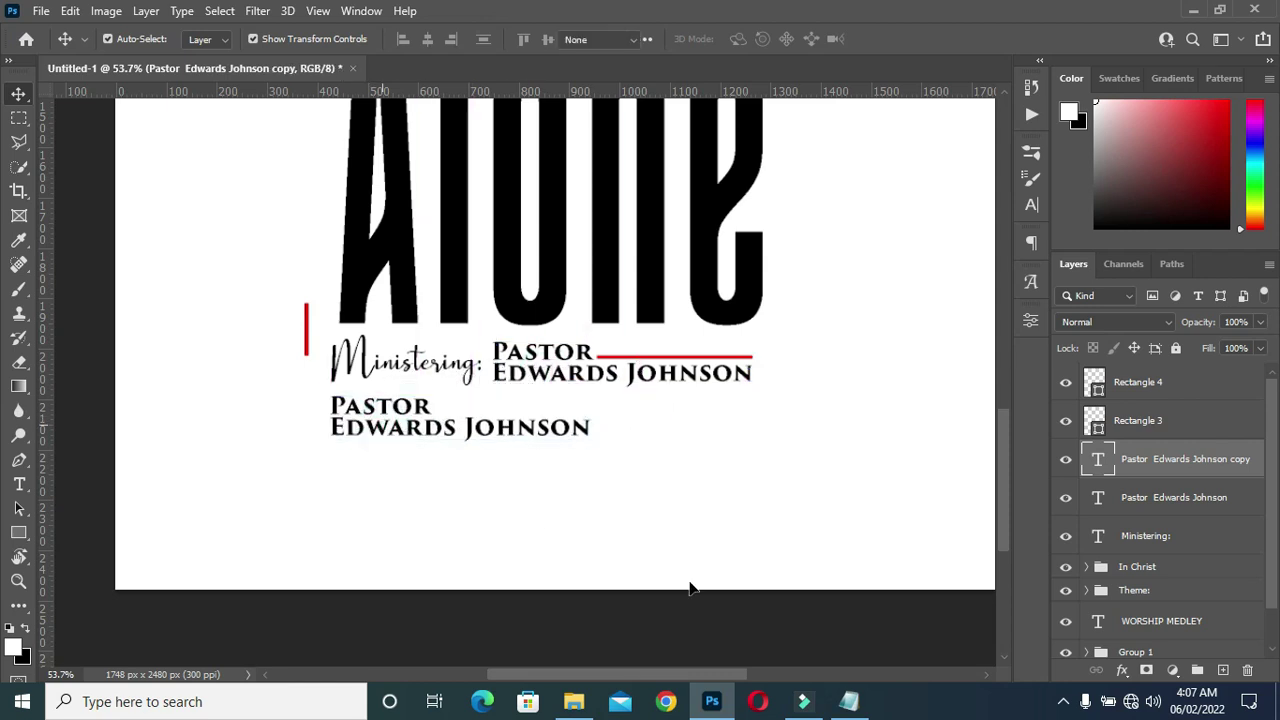
left_click(848, 701)
left_click_drag(233, 421, 346, 423)
left_click(1066, 78)
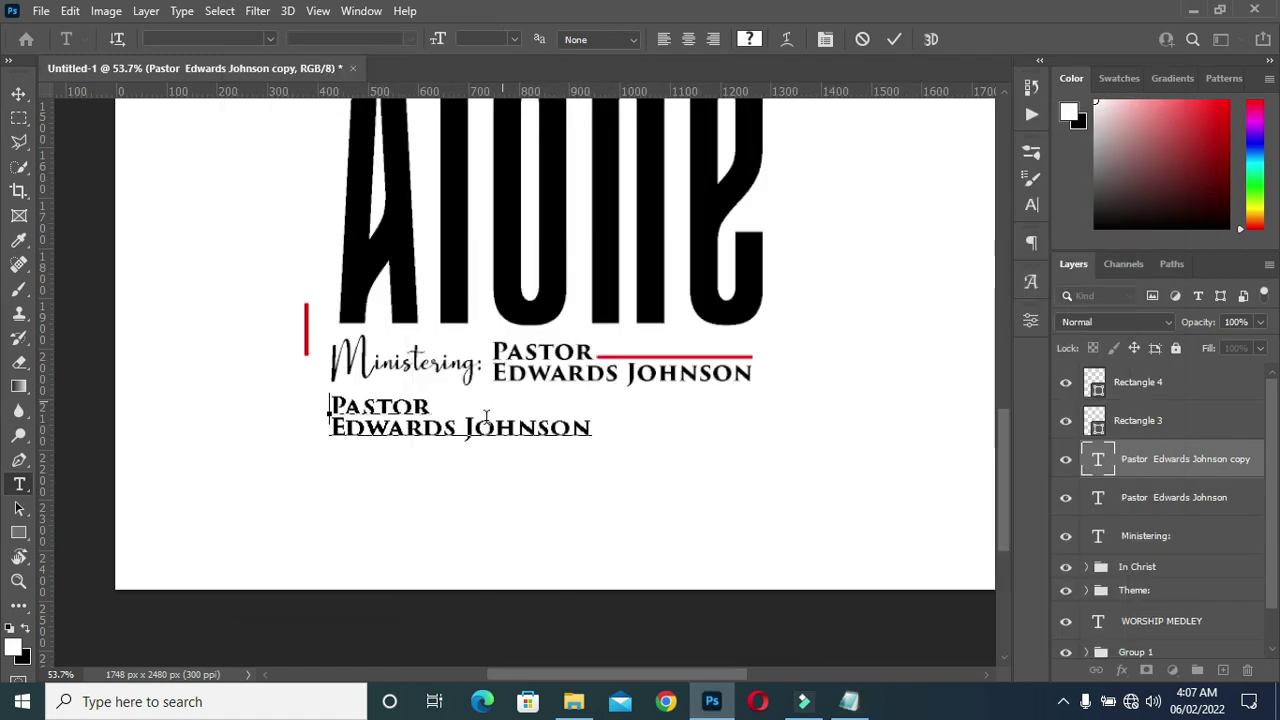
left_click(414, 423)
key("ctrl+a")
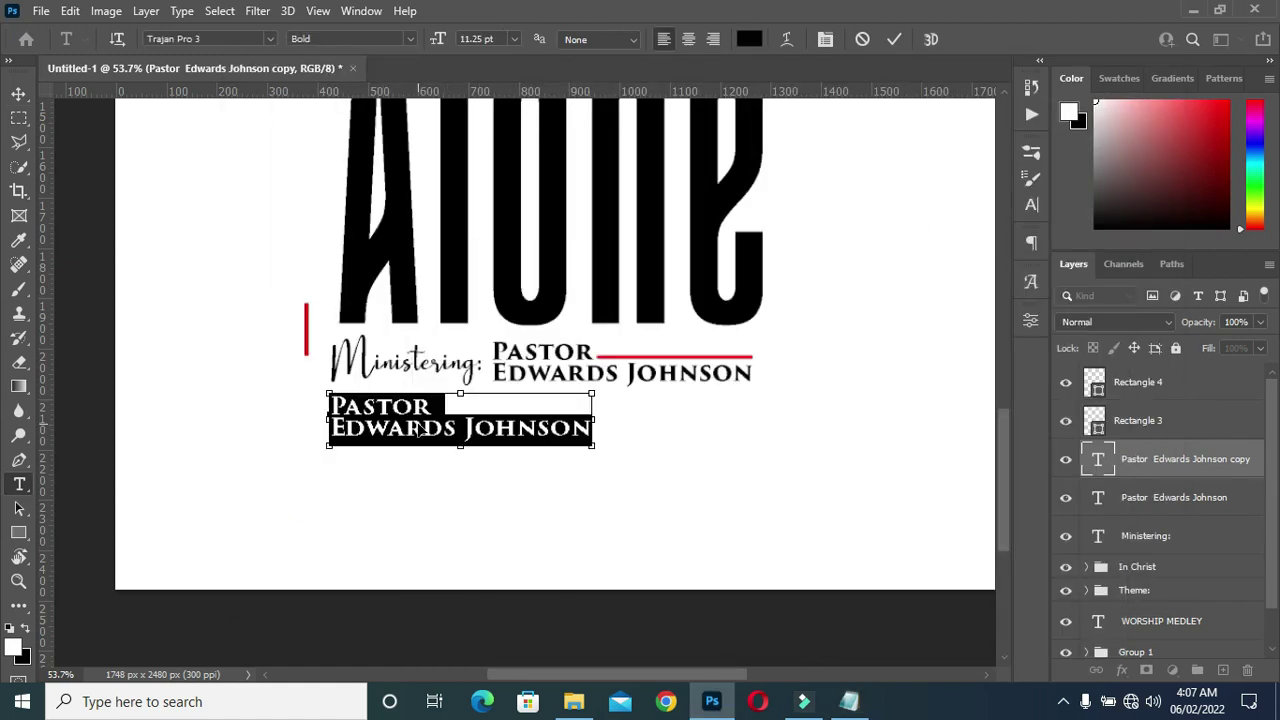
type("Music Minister:")
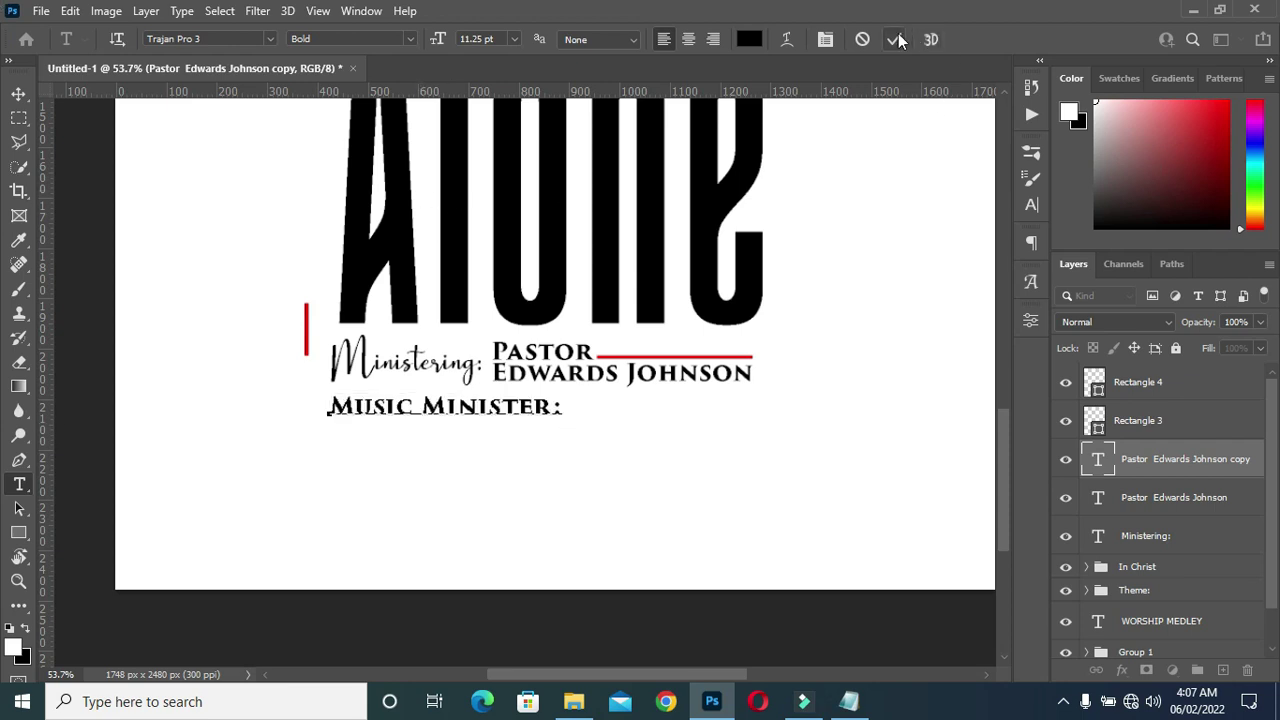
left_click(894, 39)
- Scale the Music Minister: label down to about 65% and nudge it up slightly
key("v")
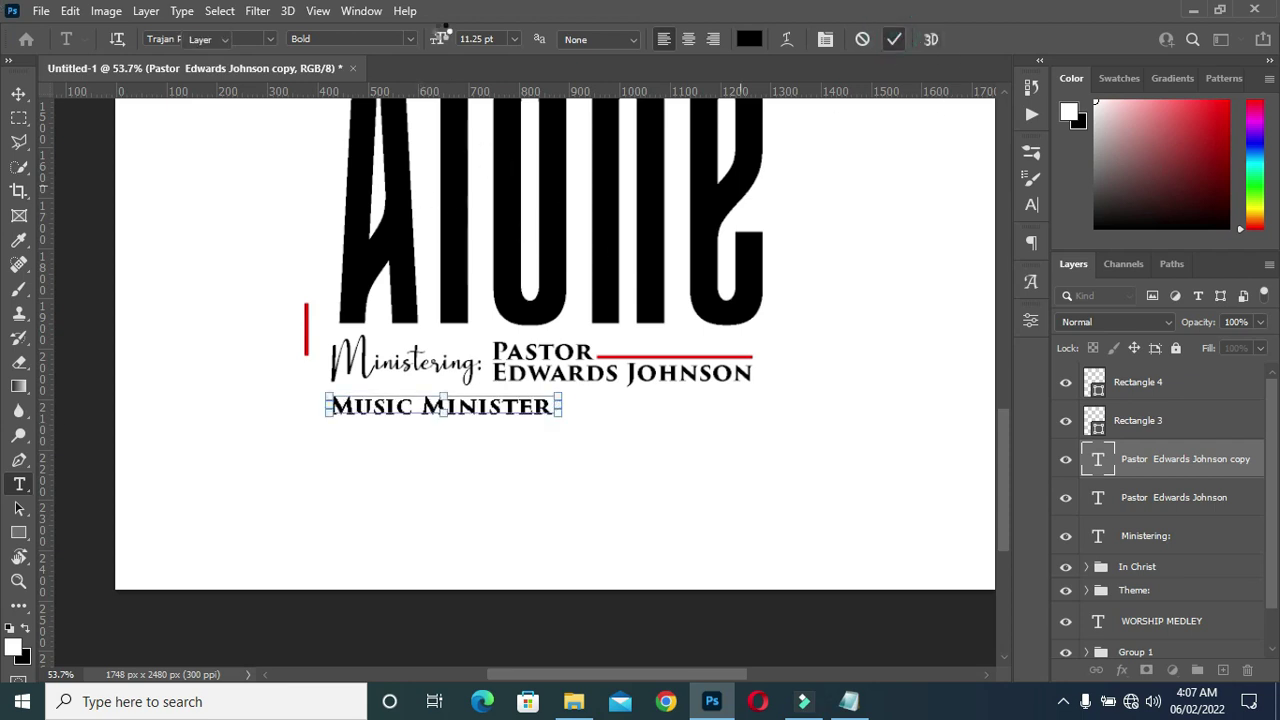
left_click_drag(557, 404, 483, 397)
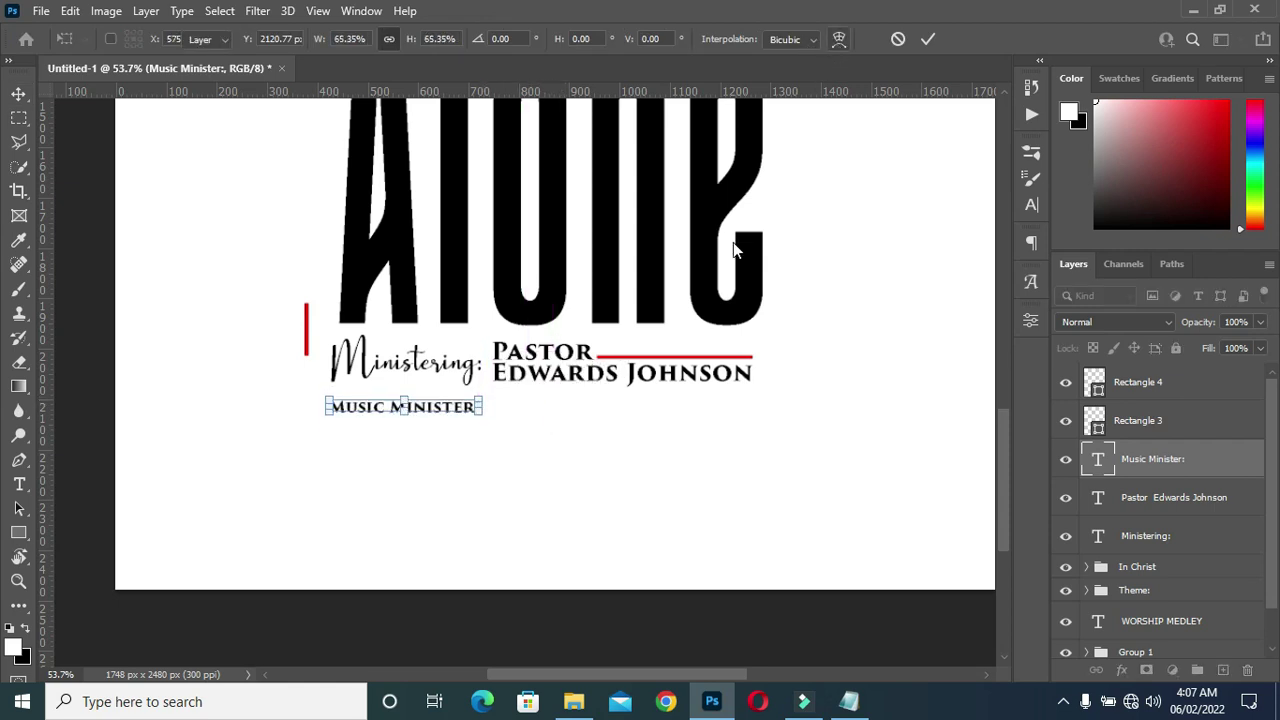
key("Return")
key("Up")
key("Up")
key("Up")
key("Up")
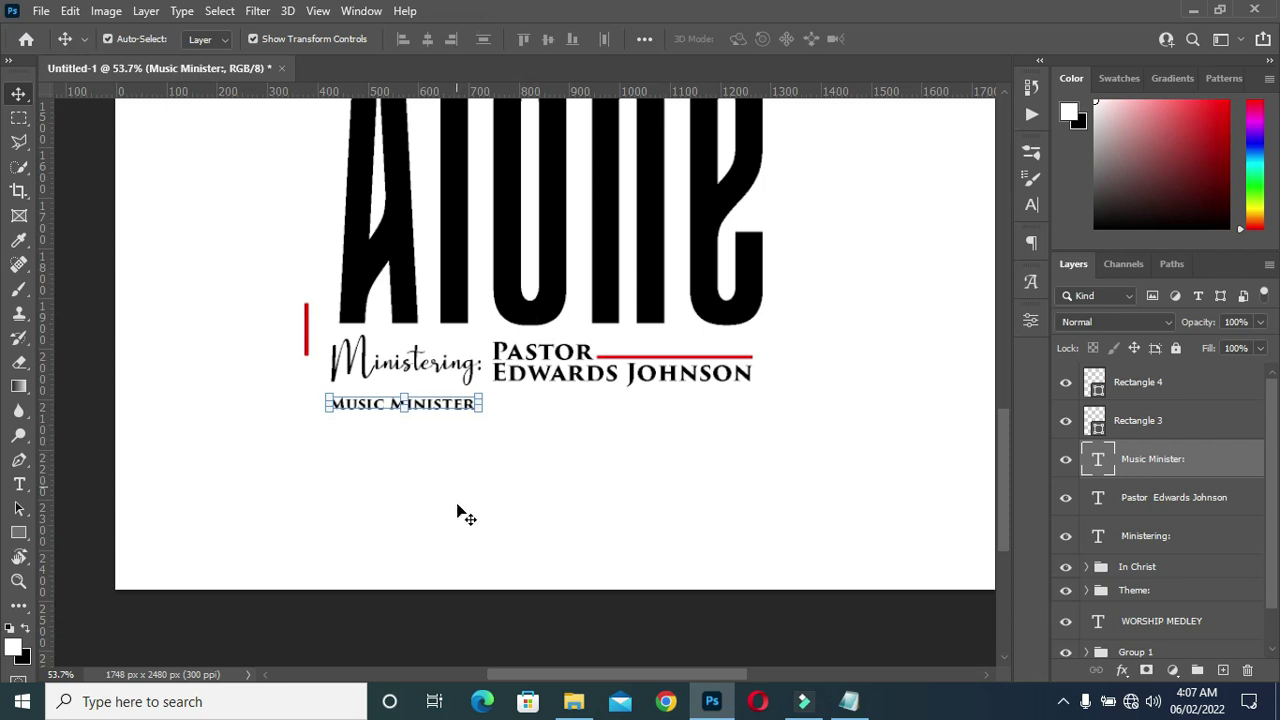
- Draw a small three-sided polygon triangle near the Music Minister: label and fill it red
left_click(440, 505)
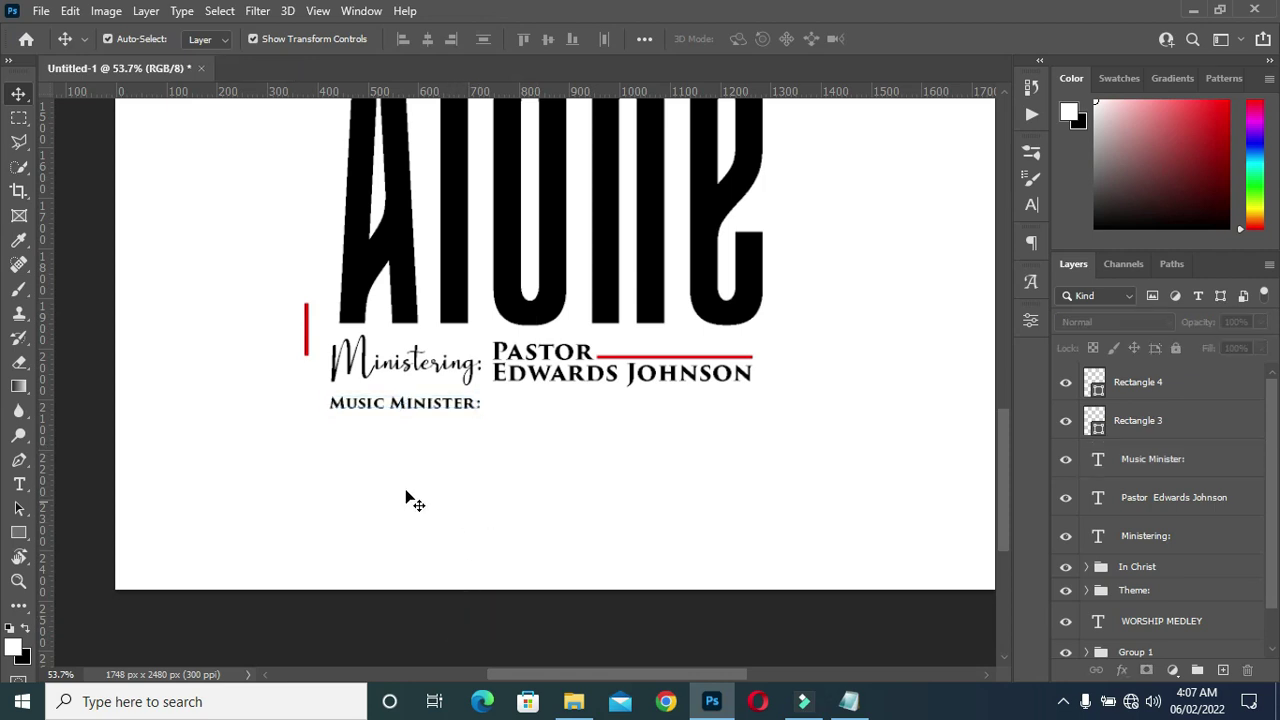
left_click(19, 533)
left_click(108, 585)
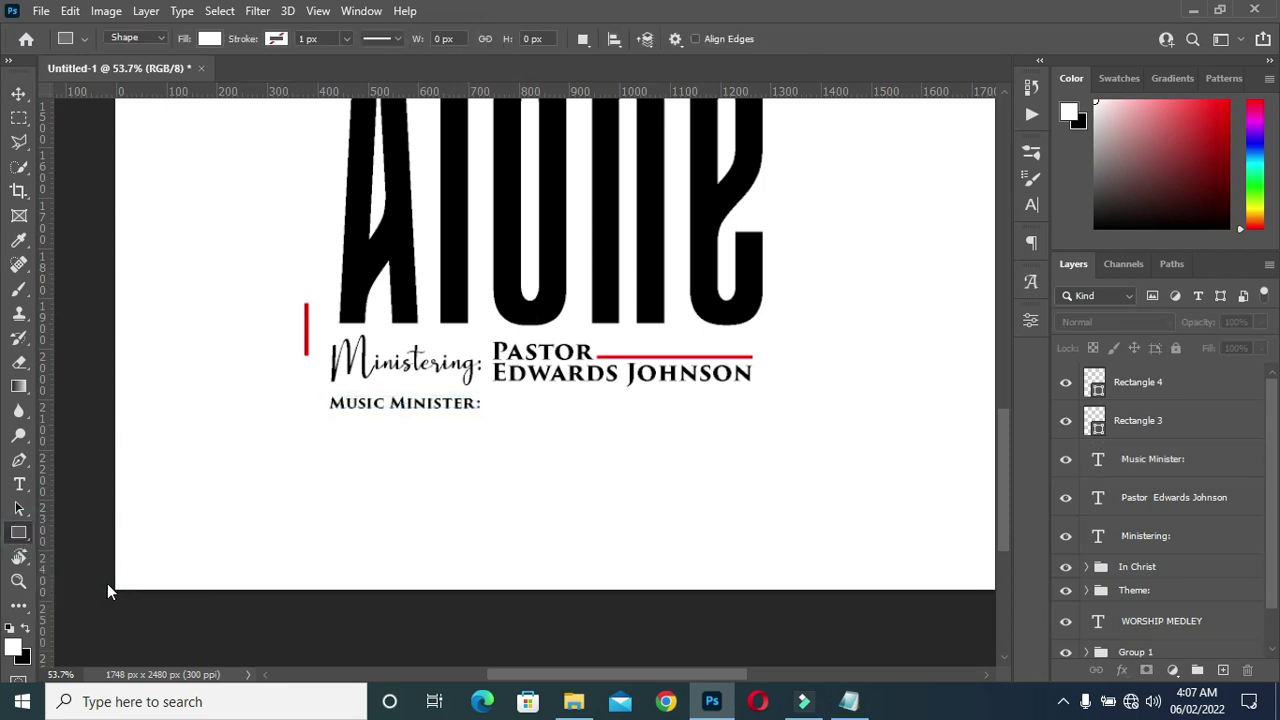
left_click(19, 533)
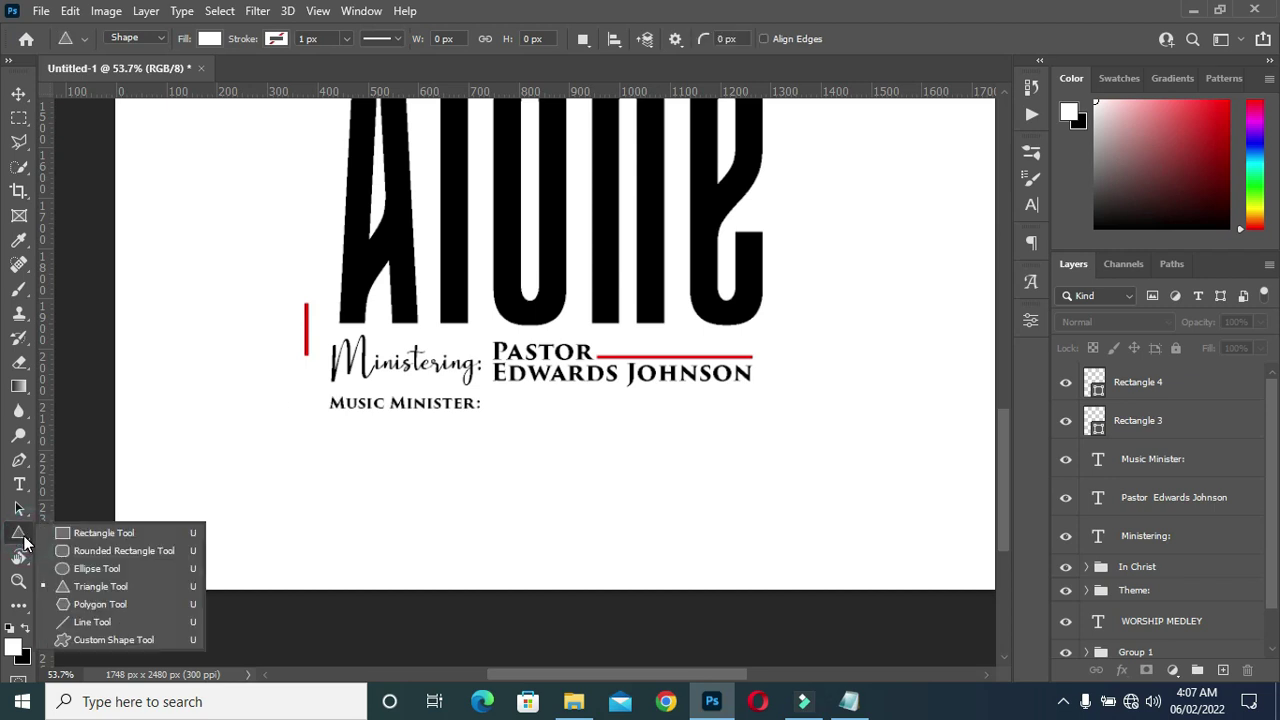
left_click(93, 605)
key("shift+u")
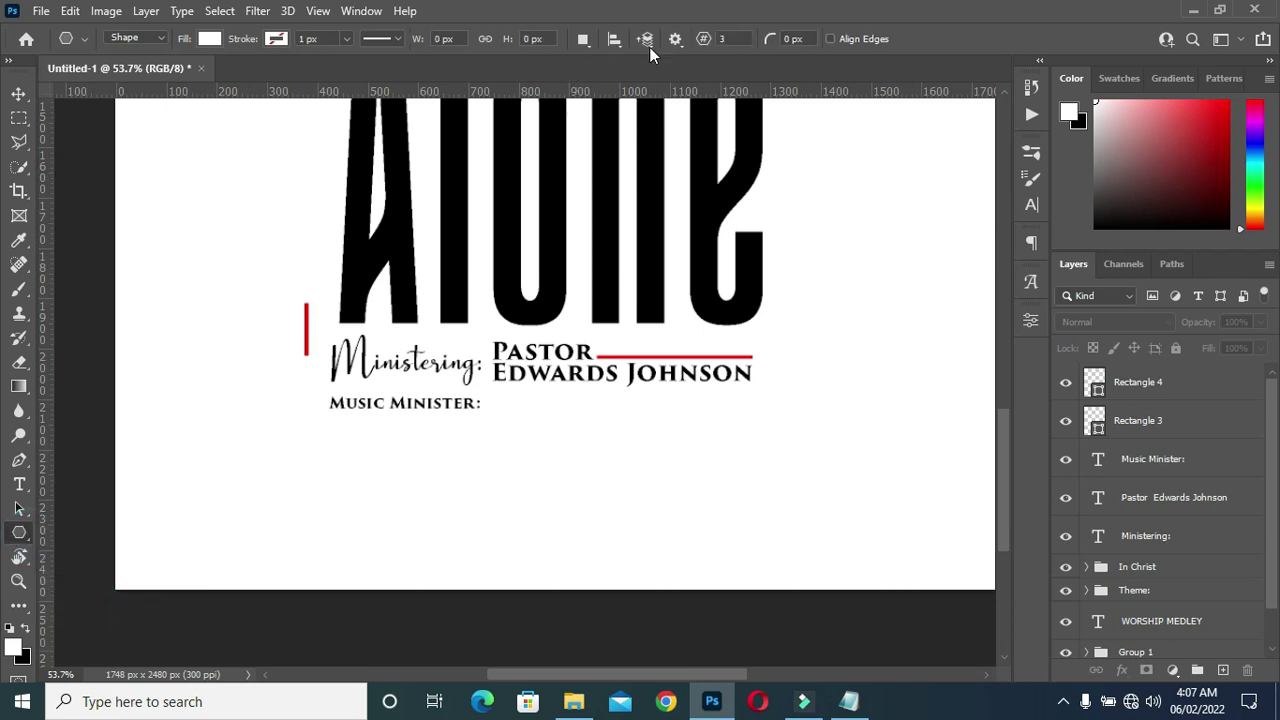
left_click_drag(652, 427, 684, 472)
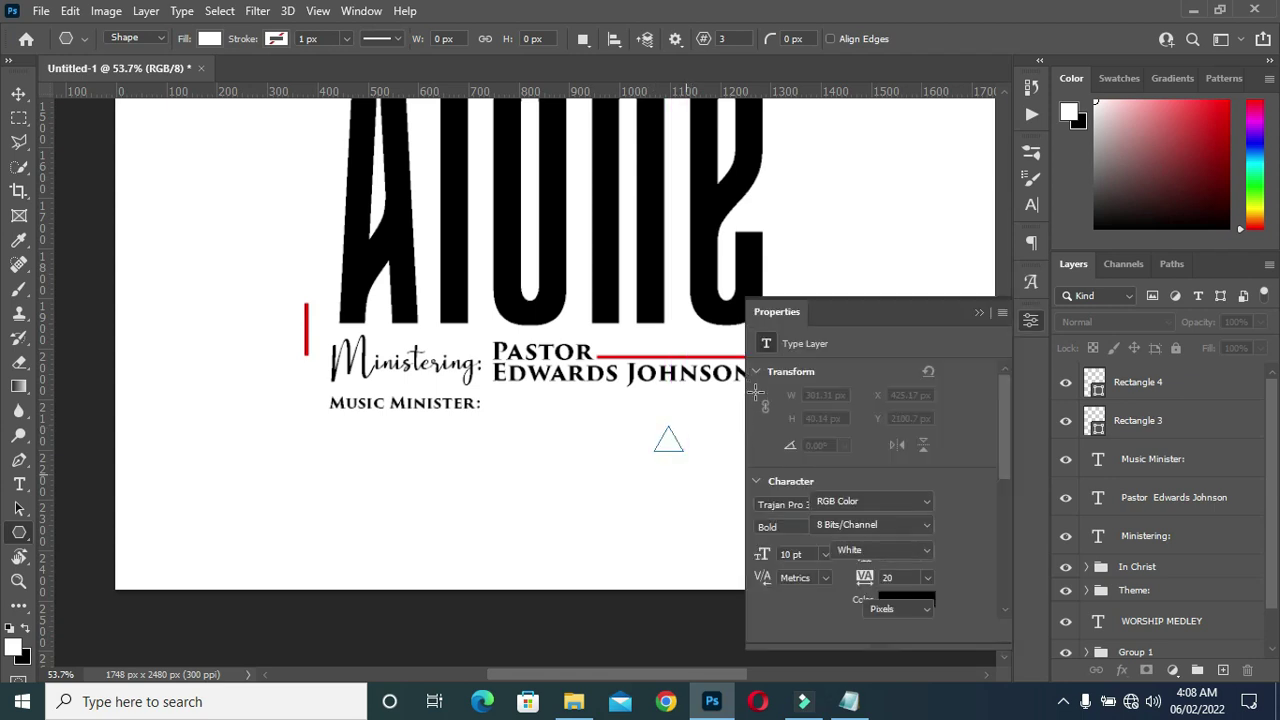
left_click(815, 508)
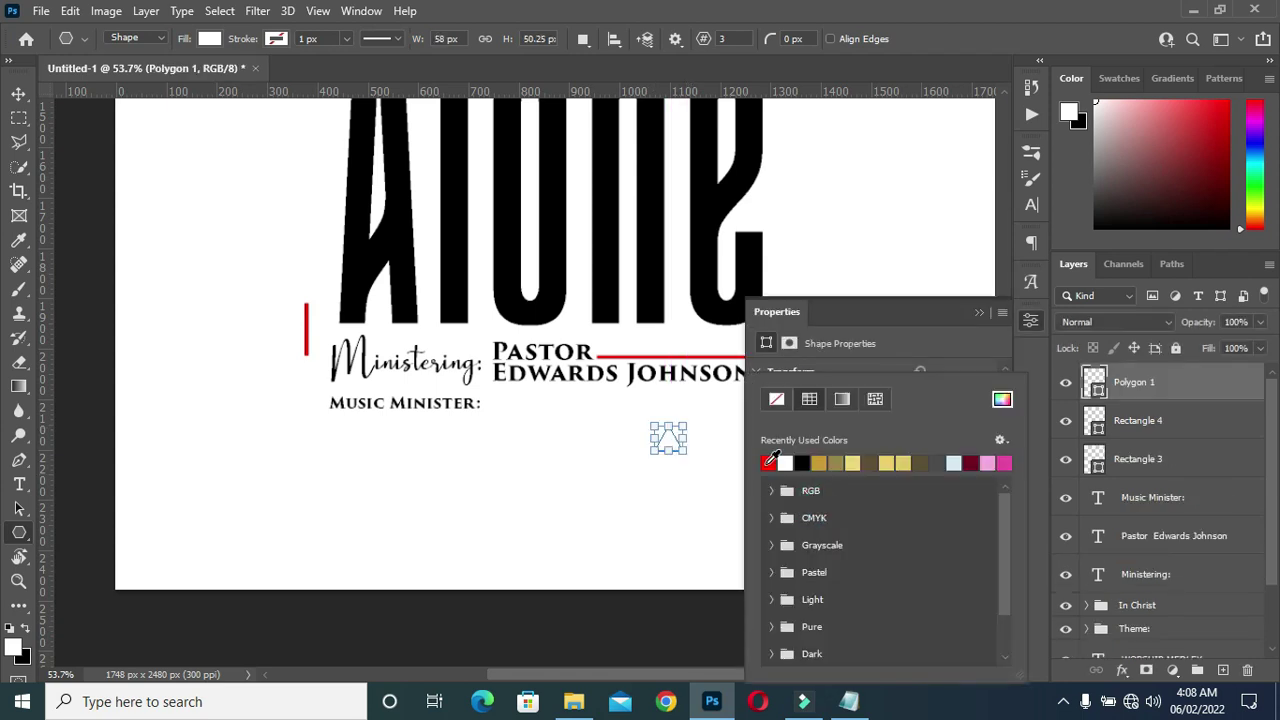
left_click(768, 463)
left_click(979, 315)
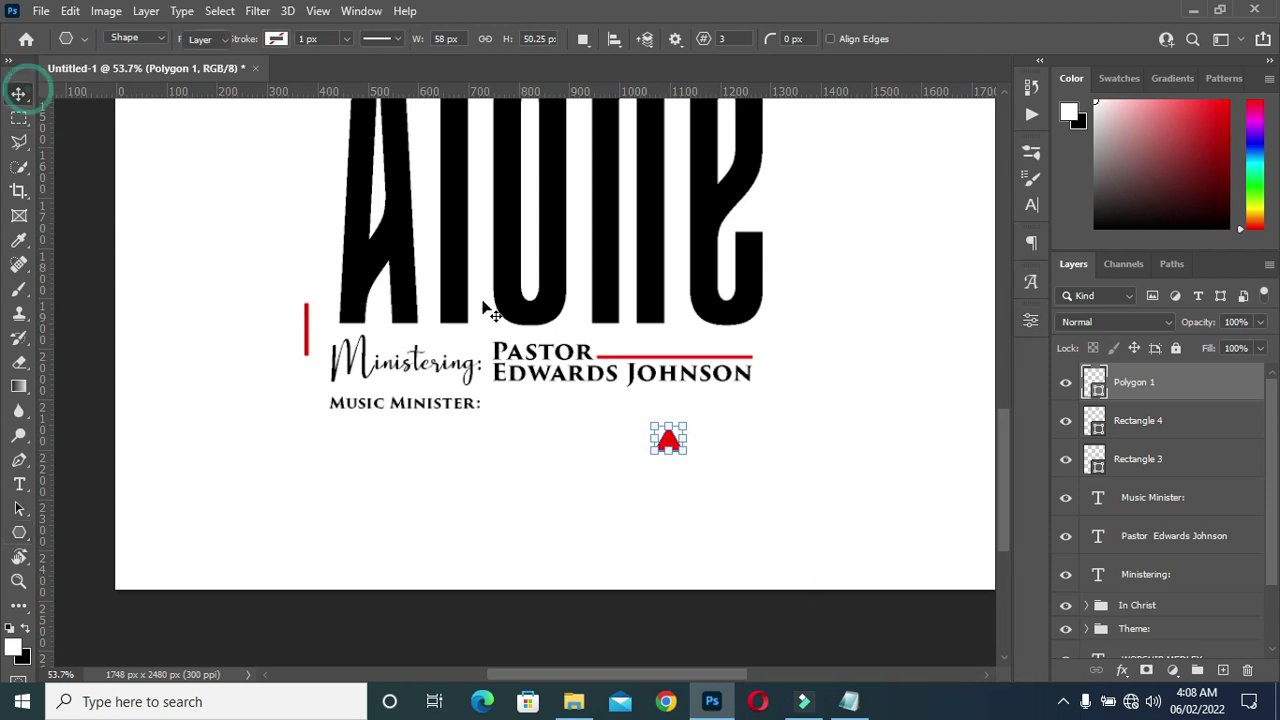
- Rotate the red triangle 90° to point right, shrink it beside the label, and reorder layers
left_click(19, 93)
scroll(750, 475, "up", 2)
left_click_drag(677, 444, 409, 386)
left_click(929, 38)
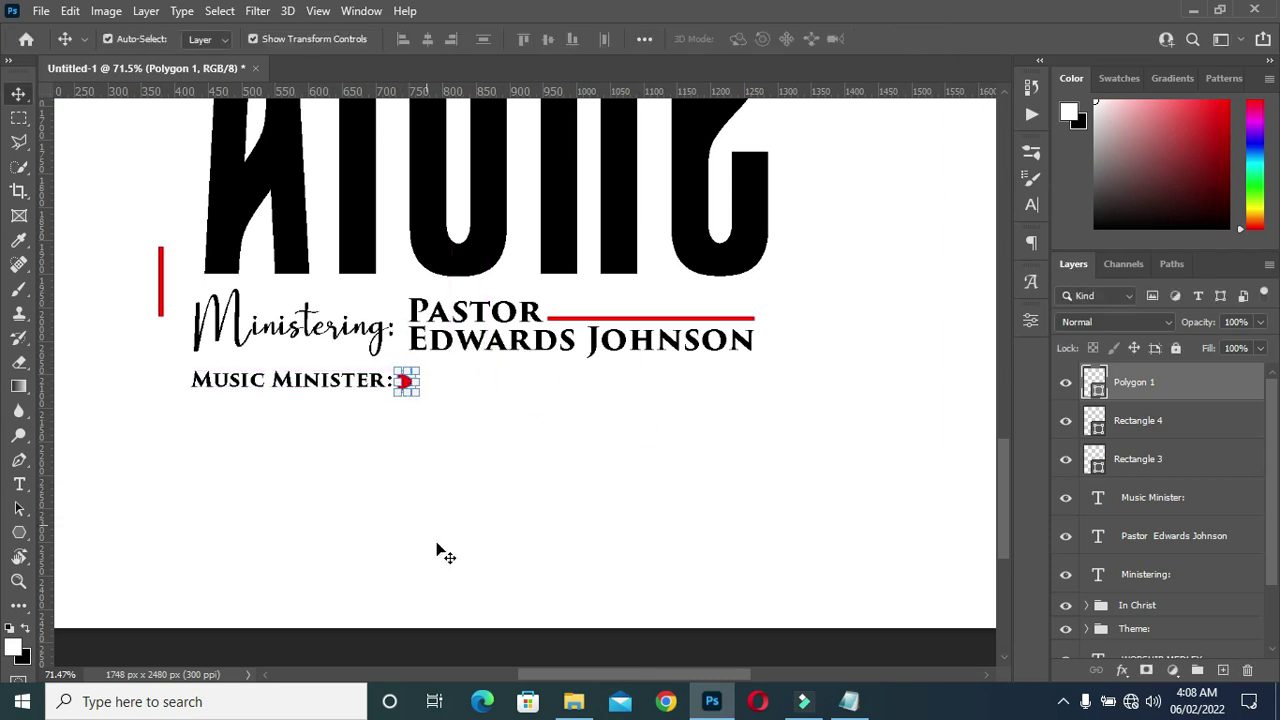
left_click(540, 577)
scroll(452, 398, "up", 2)
left_click(401, 378)
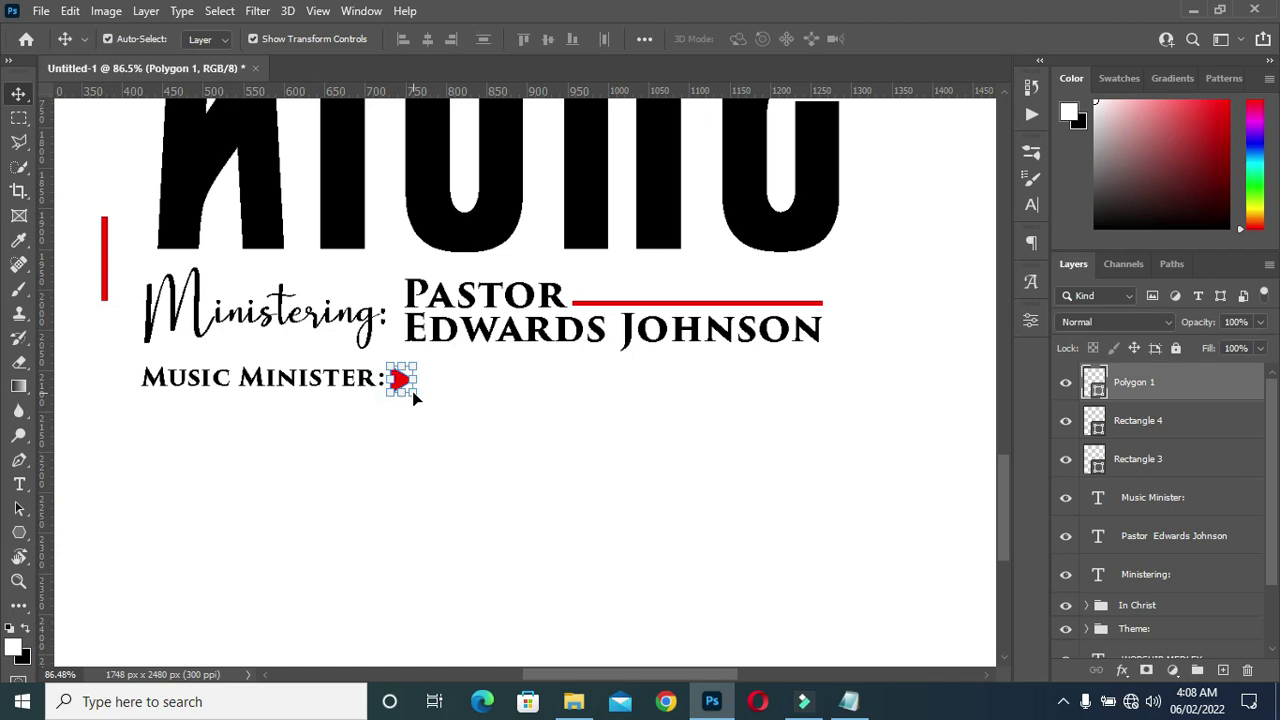
left_click_drag(418, 393, 410, 381)
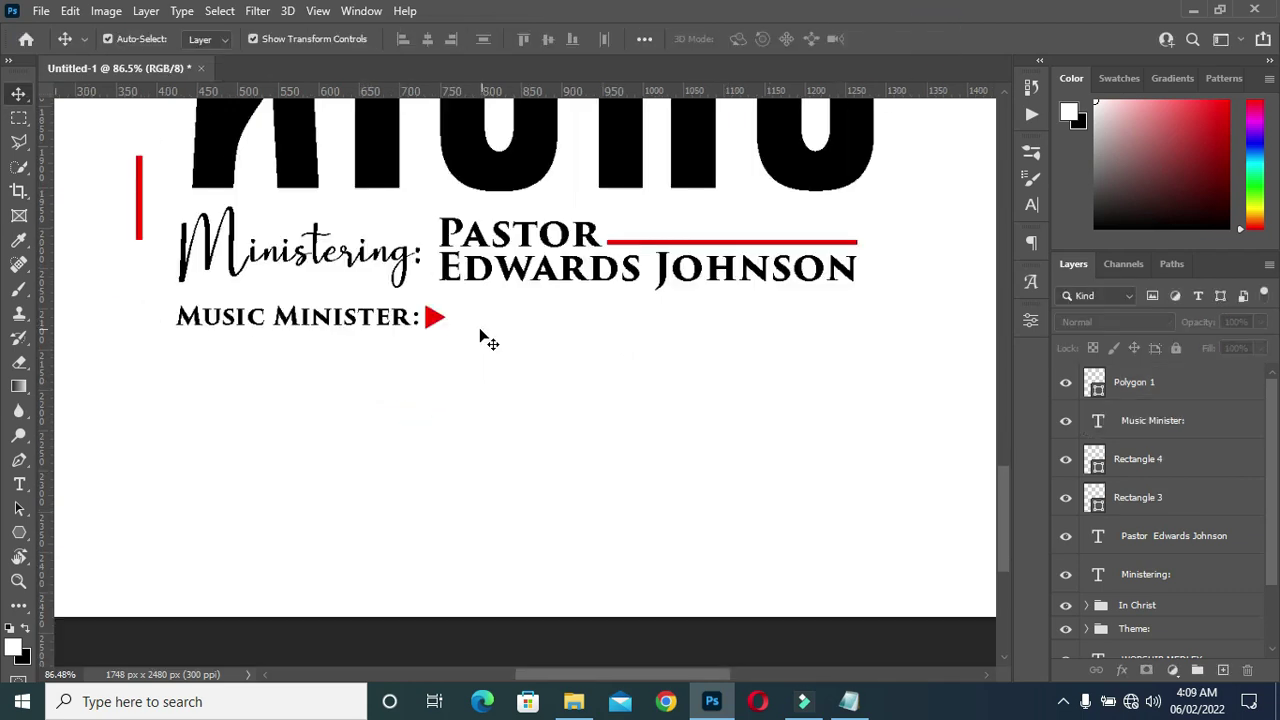
scroll(478, 337, "up", 1)
left_click(286, 318)
left_click_drag(1217, 425, 1152, 370)
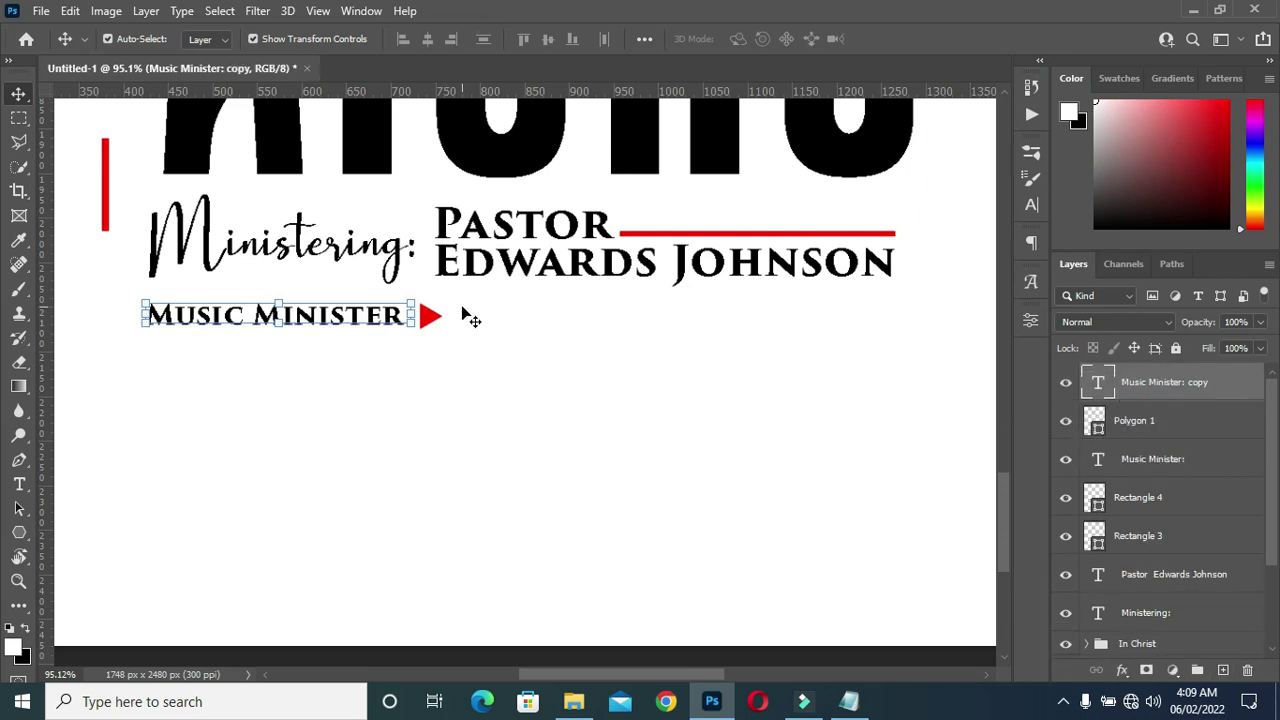
- Move the label copy right of the triangle and replace its text with the music minister's name
left_click_drag(325, 320, 619, 325)
double_click(619, 325)
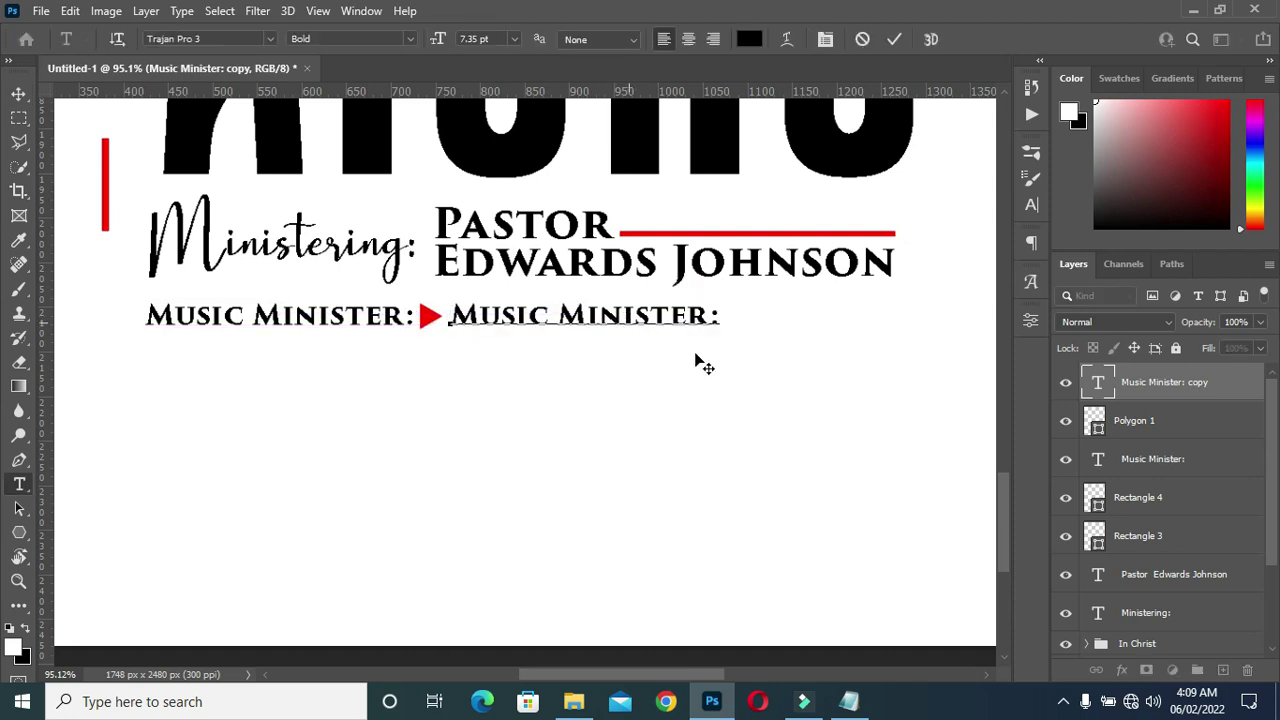
key("alt+Tab")
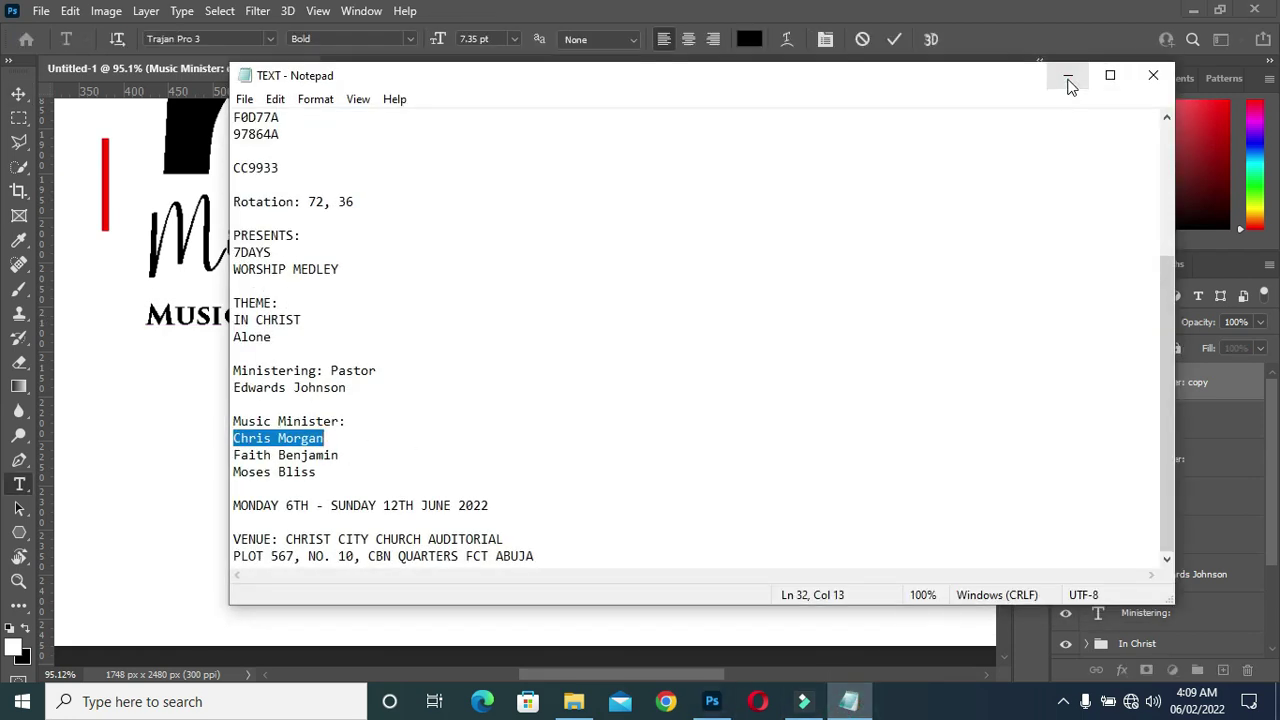
left_click(1068, 75)
key("ctrl+a")
left_click(697, 296)
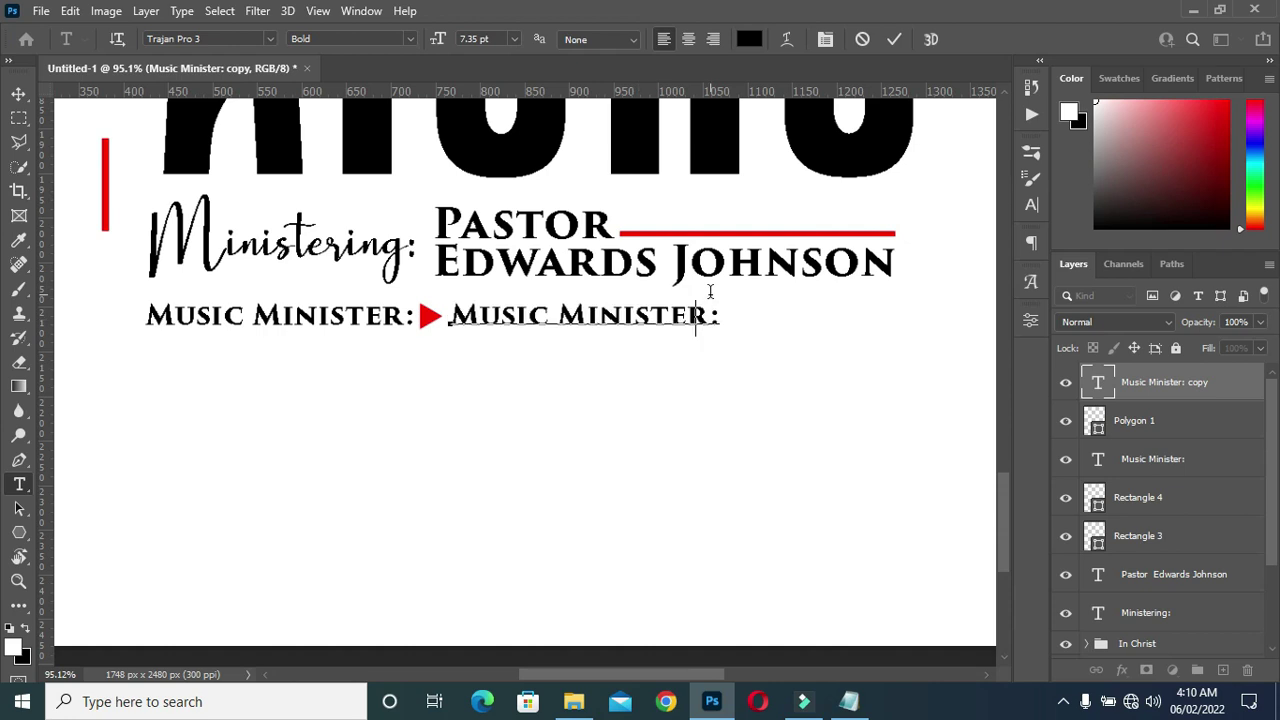
key("ctrl+a")
left_click(895, 38)
- Scale the music minister's name down to about 87%
key("v")
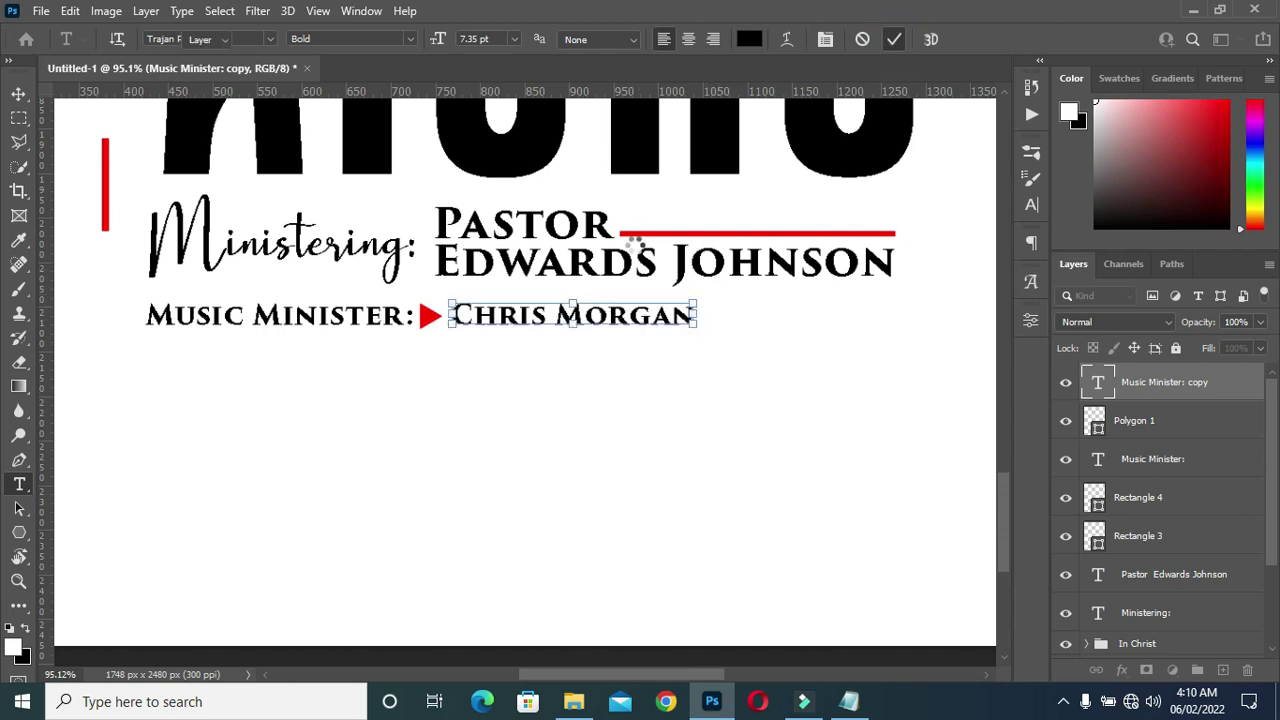
scroll(680, 316, "down", 1)
scroll(678, 316, "down", 2)
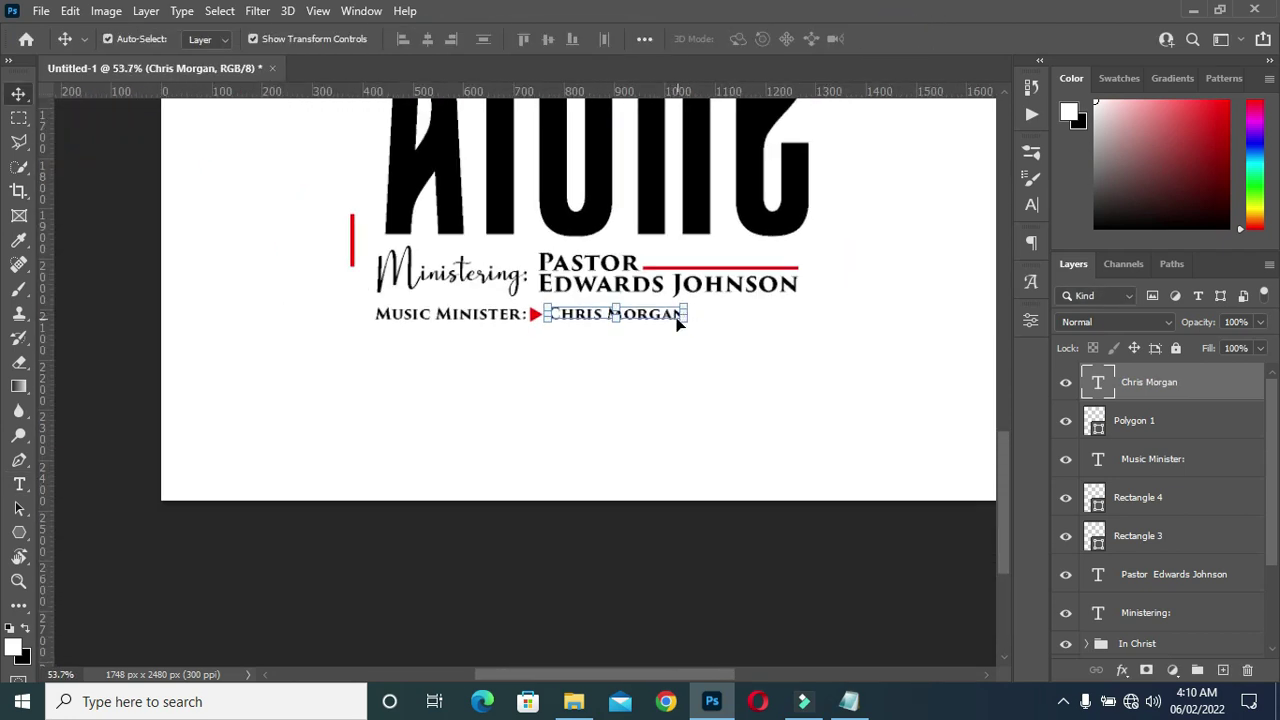
scroll(678, 318, "up", 1)
left_click(690, 313)
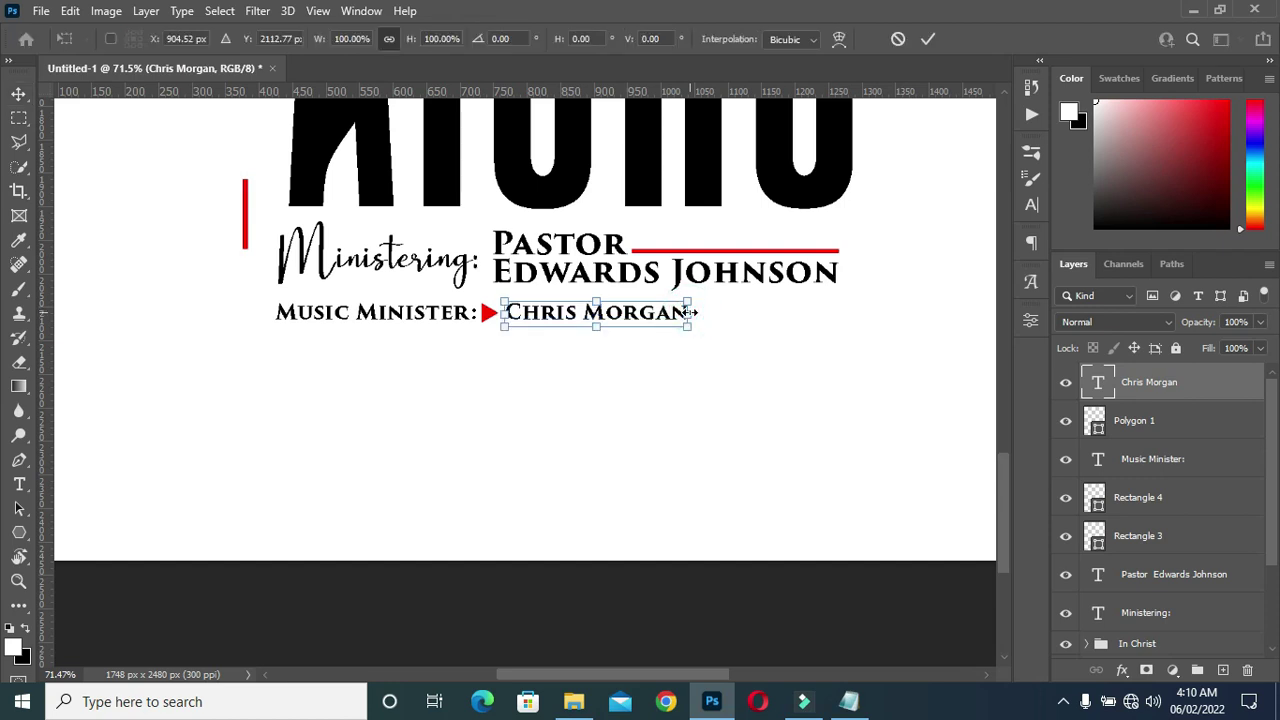
left_click_drag(686, 313, 664, 313)
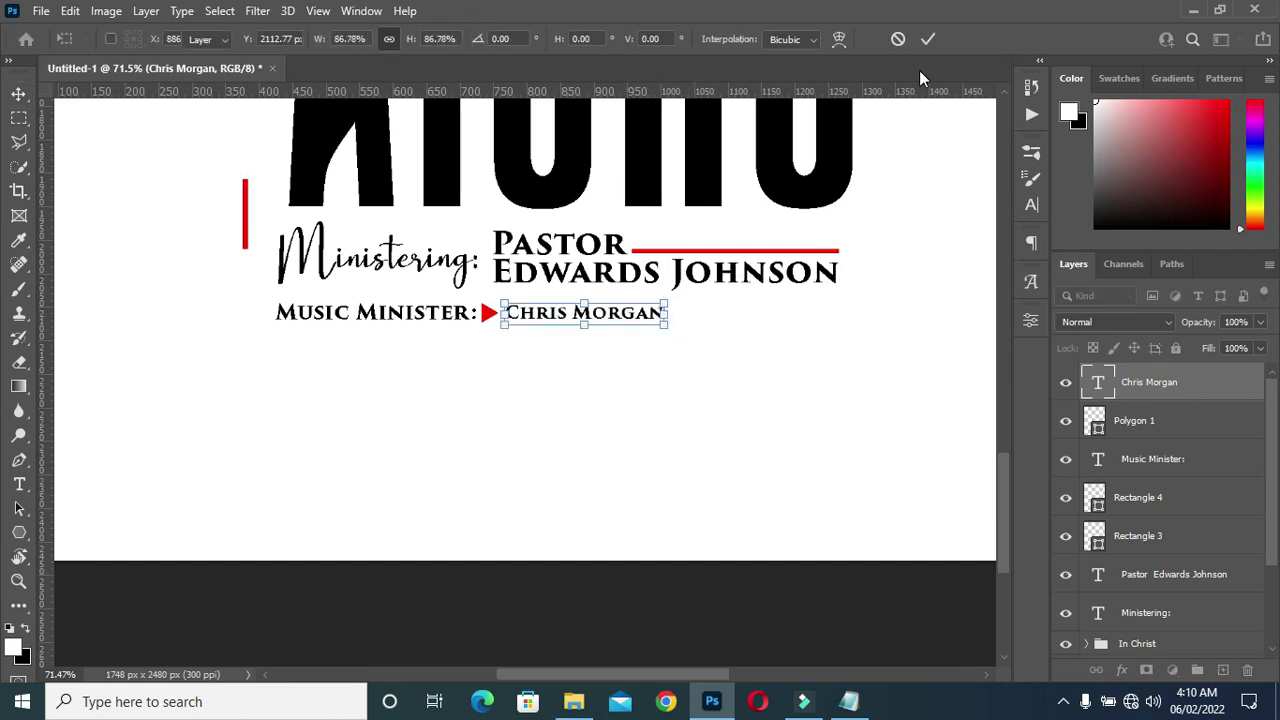
key("Return")
scroll(694, 363, "up", 1)
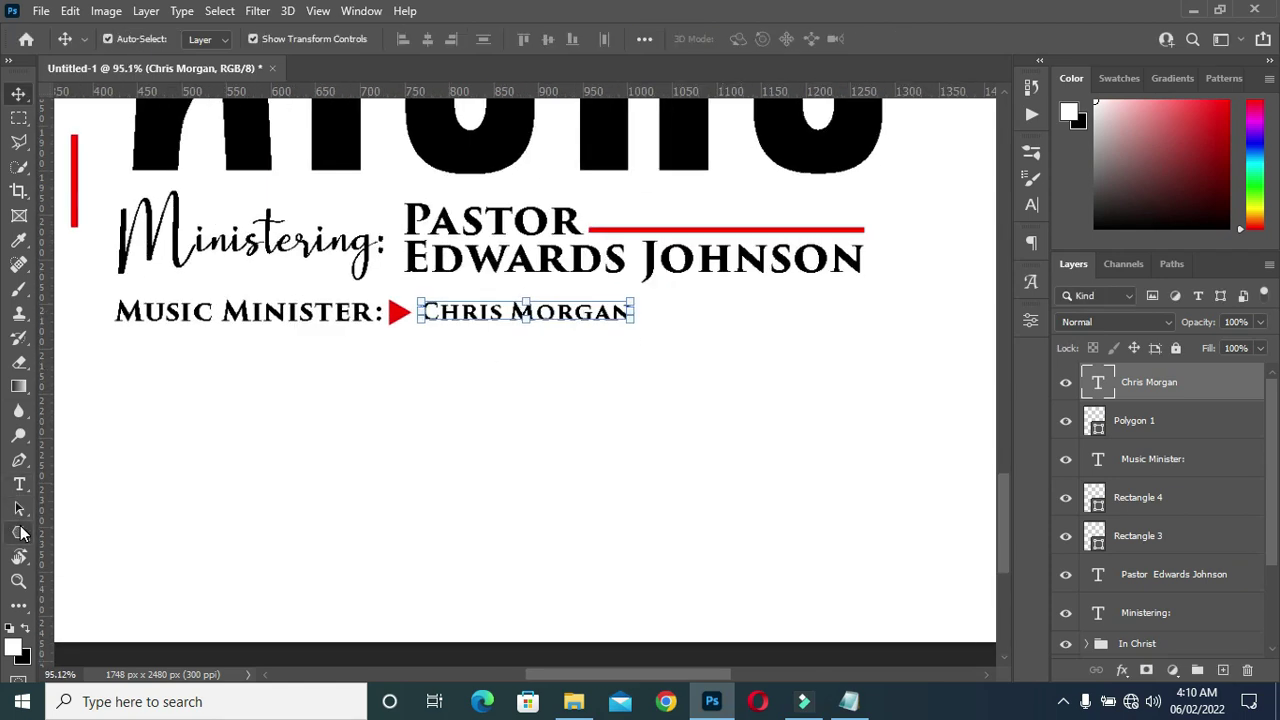
left_click(19, 532)
- Draw a thin vertical rectangle after the music minister's name and fill it red
key("shift+u")
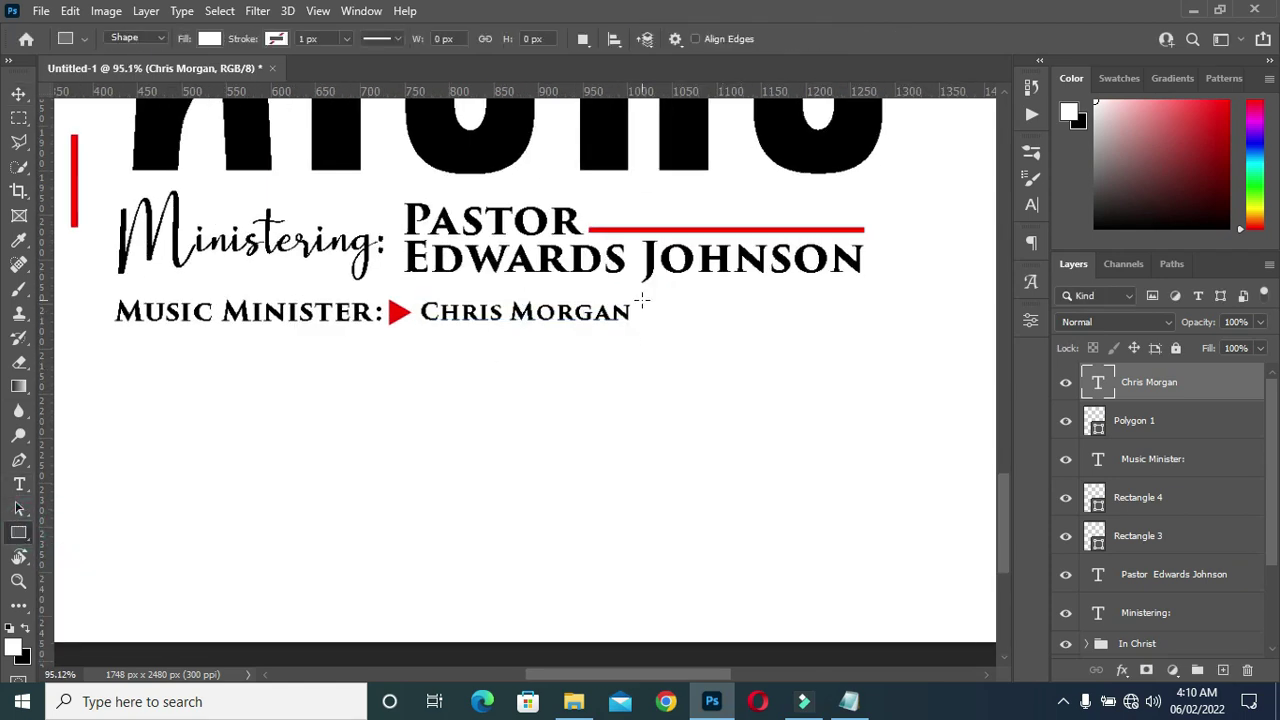
left_click_drag(642, 294, 642, 325)
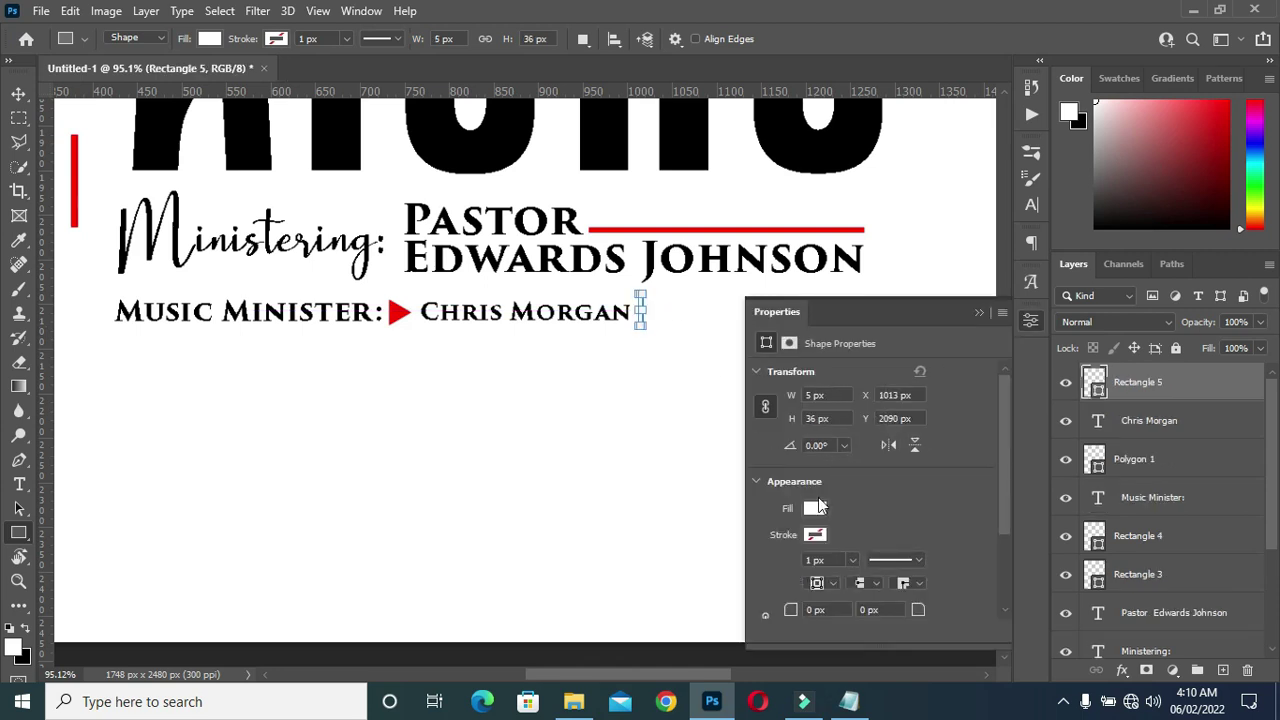
left_click(820, 505)
left_click(979, 312)
left_click(979, 312)
- Make the red divider narrower and trim it to about 83% height
left_click(28, 93)
scroll(608, 325, "up", 6)
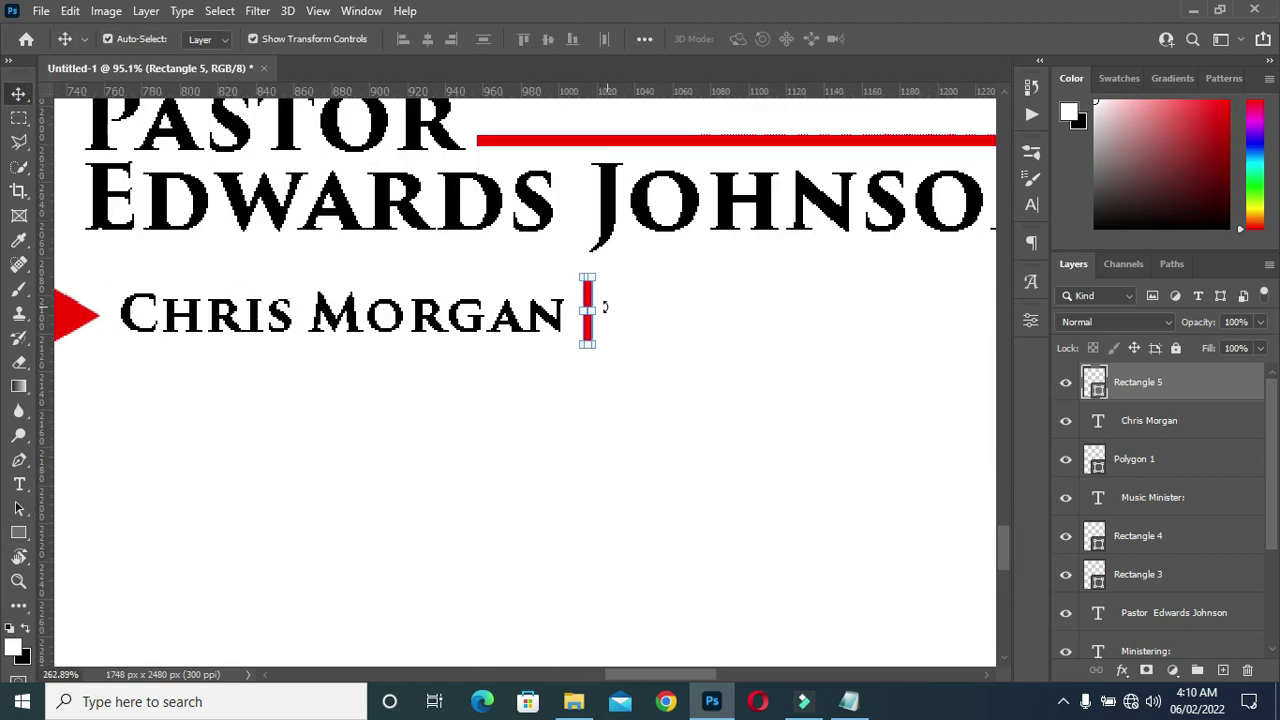
scroll(587, 319, "down", 1)
key("ctrl+t")
left_click_drag(586, 320, 582, 321)
scroll(764, 237, "down", 5)
key("Return")
left_click(706, 219)
left_click_drag(706, 219, 706, 228)
left_click(927, 38)
left_click(789, 302)
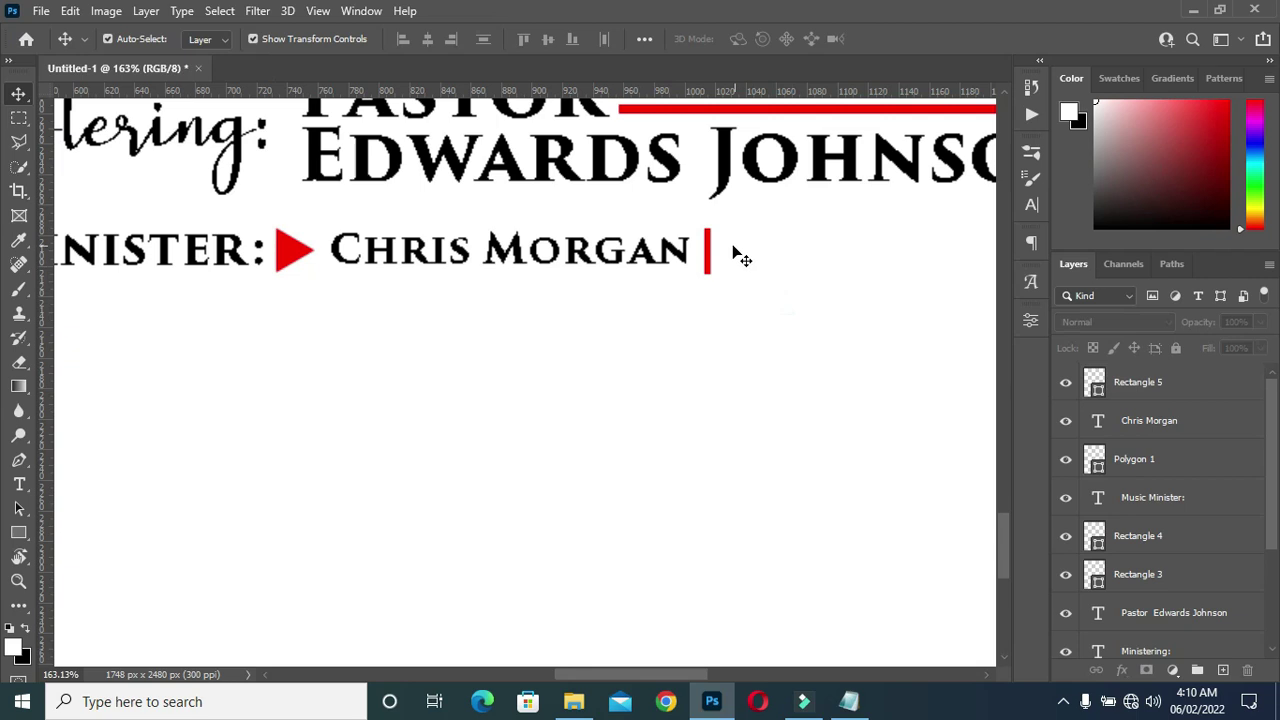
scroll(747, 262, "down", 5)
scroll(848, 265, "up", 2)
left_click(591, 250)
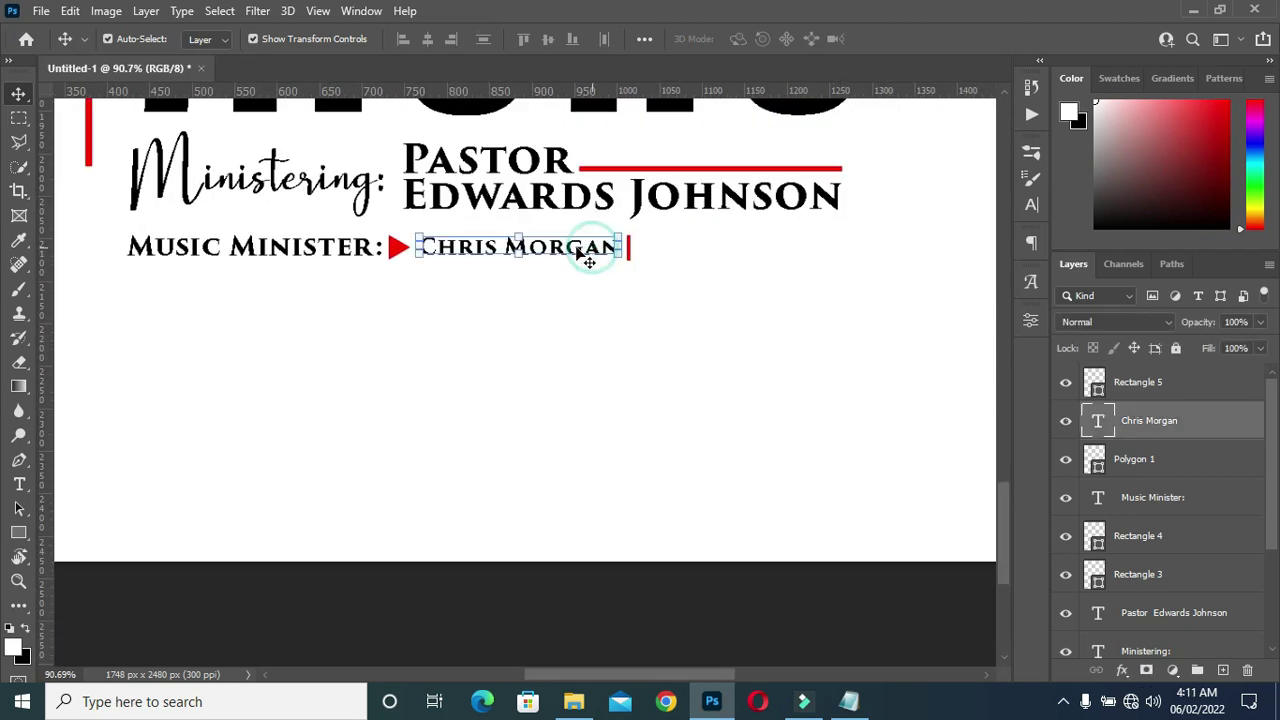
- Duplicate the first minister's name to the right and replace it with the second minister's name
left_click_drag(577, 251, 805, 250)
left_click_drag(1155, 411, 1163, 380)
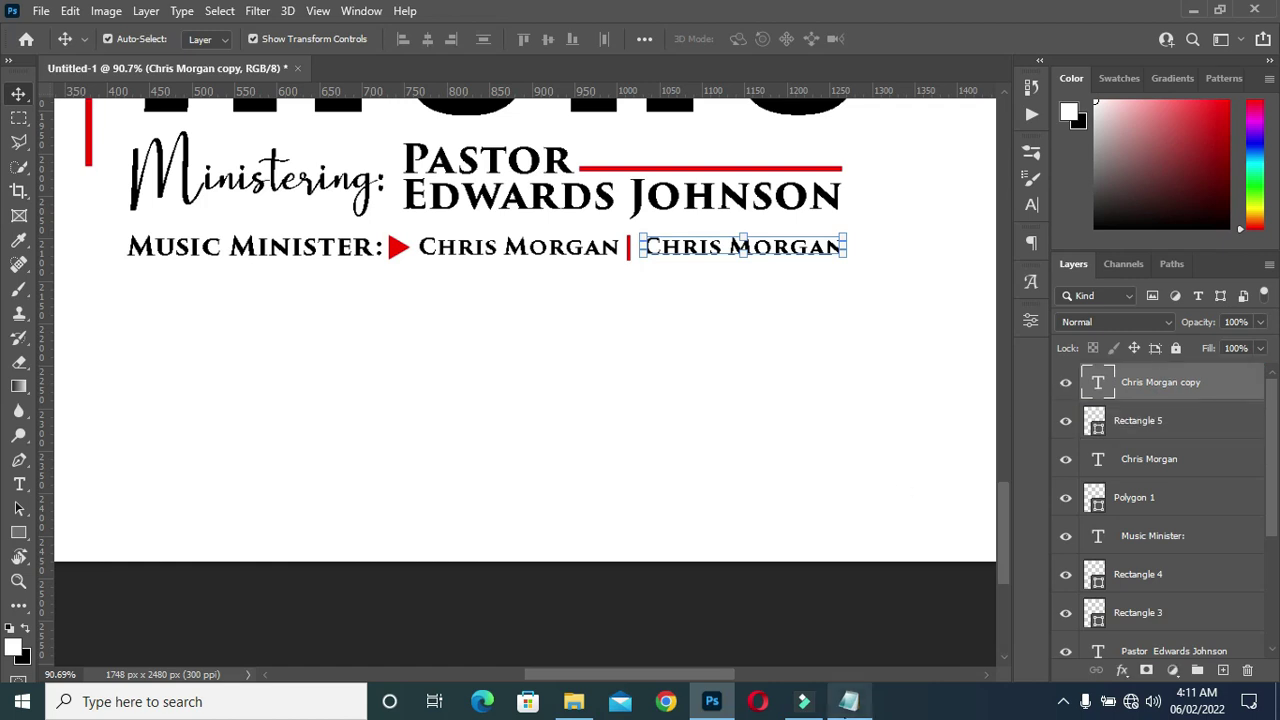
key("alt+Tab")
left_click_drag(343, 455, 236, 458)
key("ctrl+c")
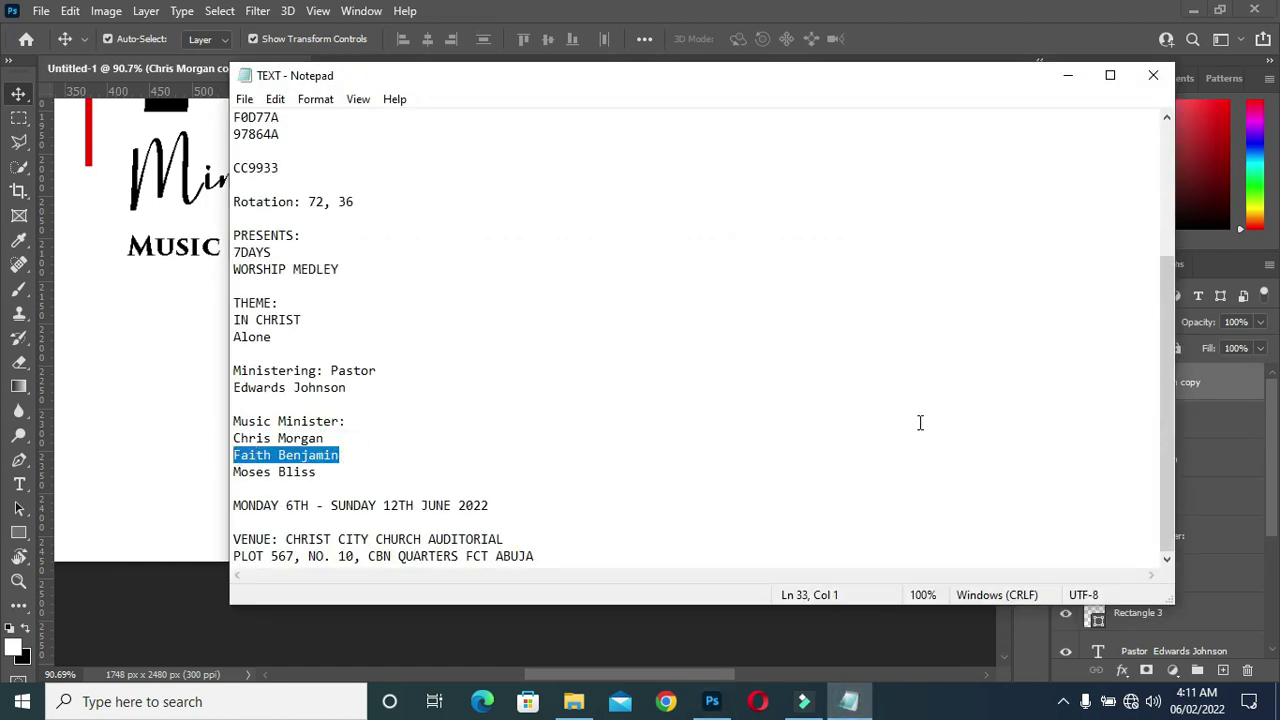
left_click(1068, 76)
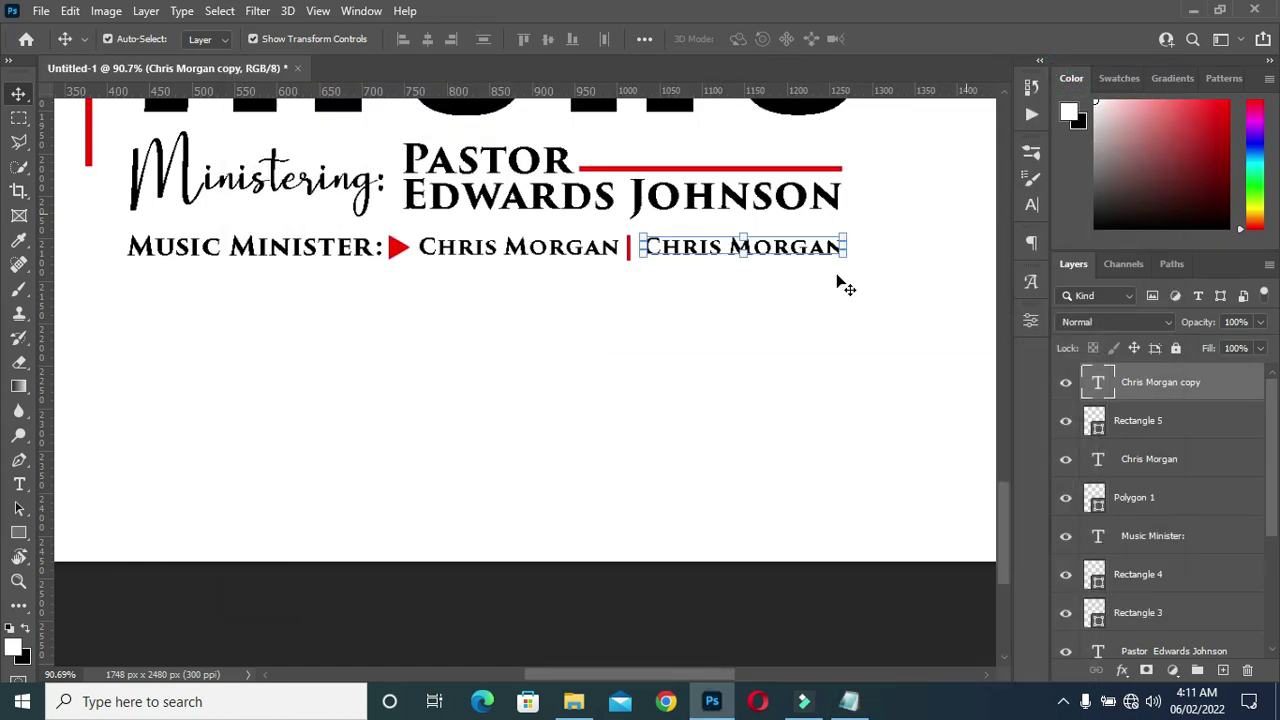
double_click(777, 251)
key("Right")
key("ctrl+a")
key("ctrl+v")
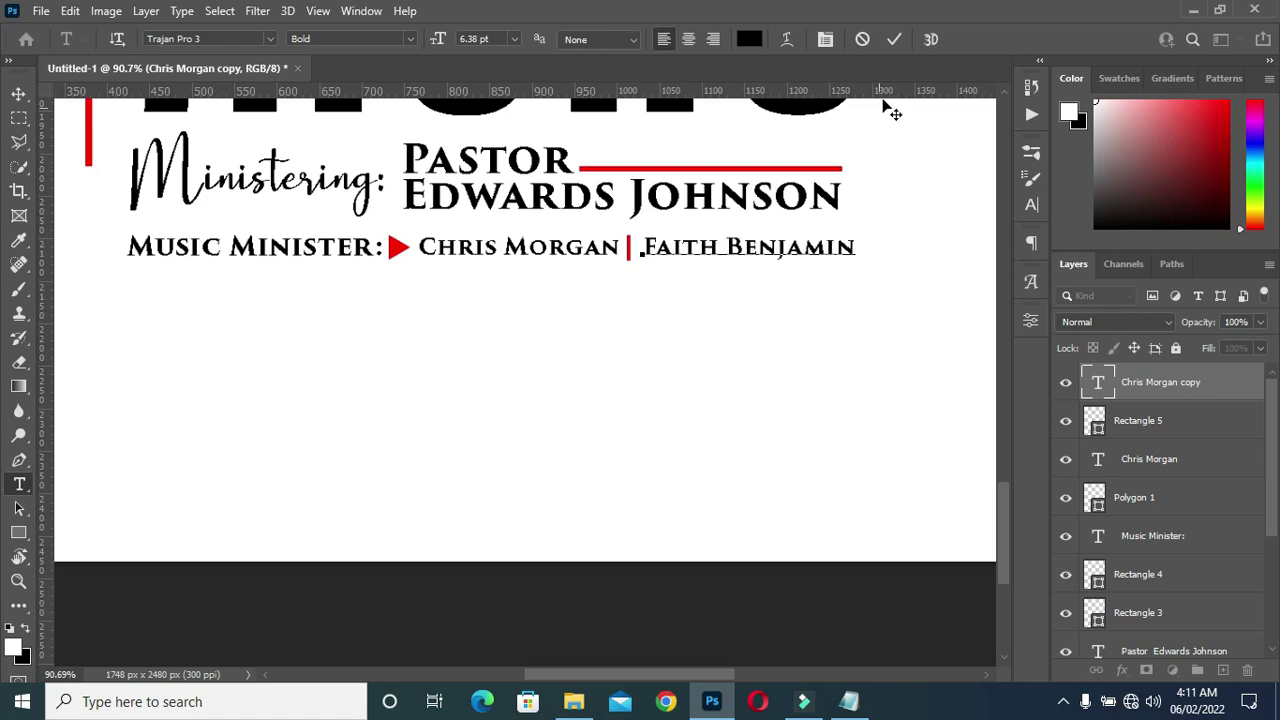
left_click(892, 40)
key("v")
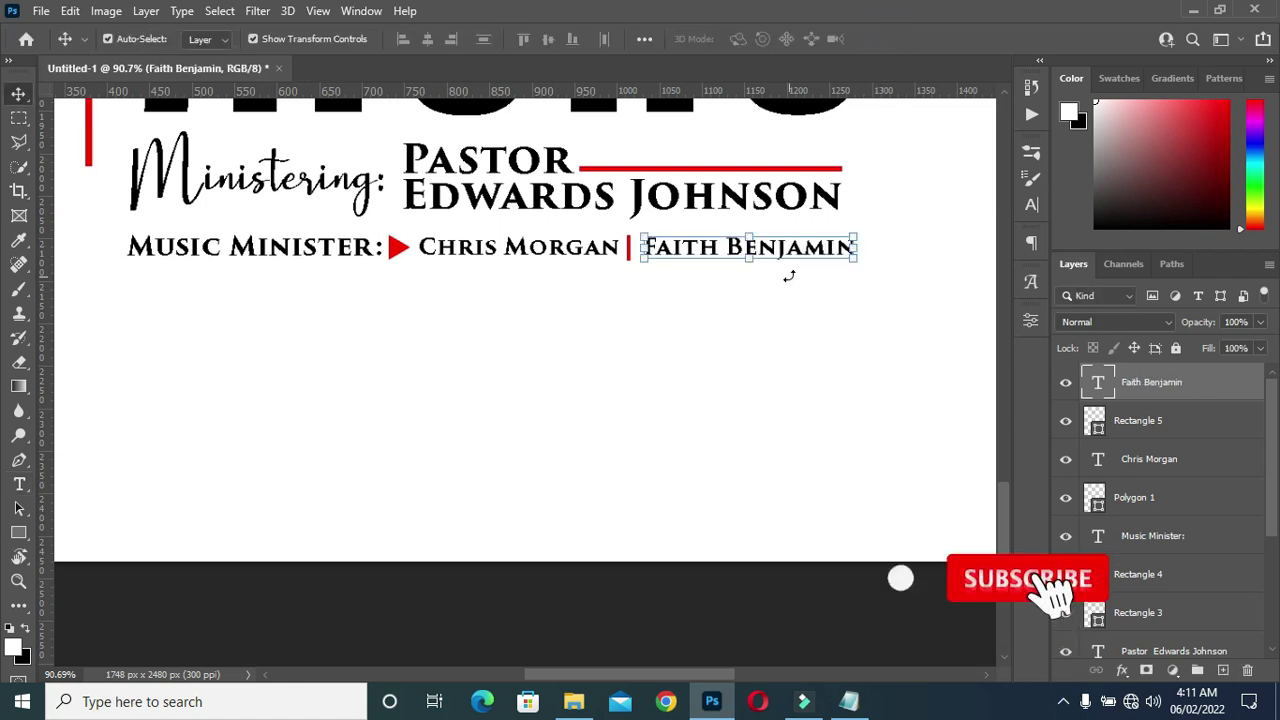
- Duplicate the red divider layer and move the copy just after the second name
scroll(752, 246, "down", 5)
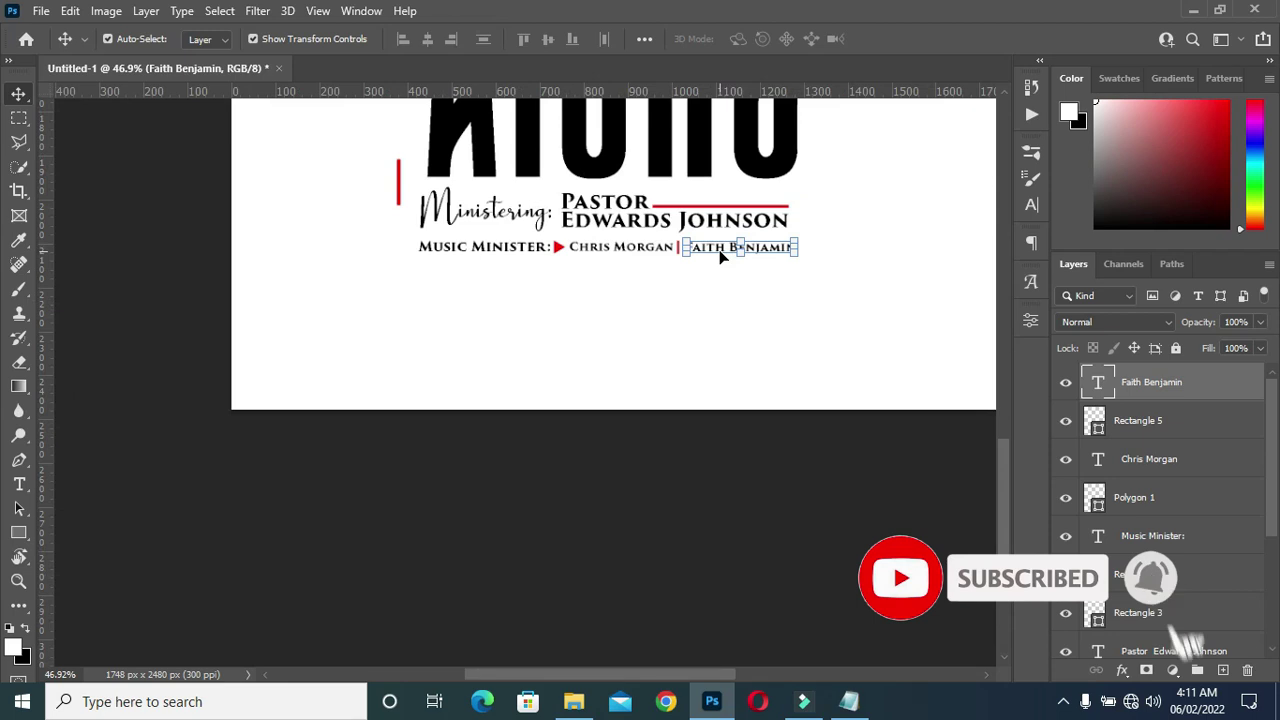
left_click_drag(710, 679, 757, 670)
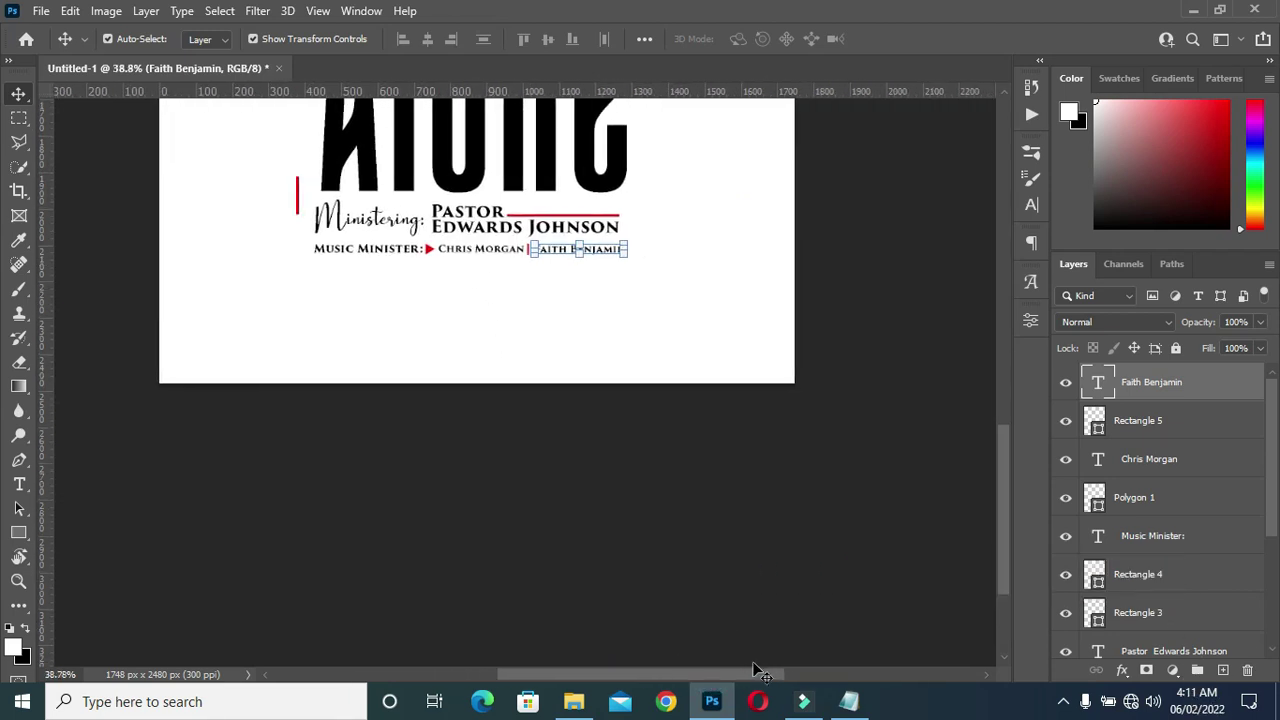
scroll(600, 274, "up", 5)
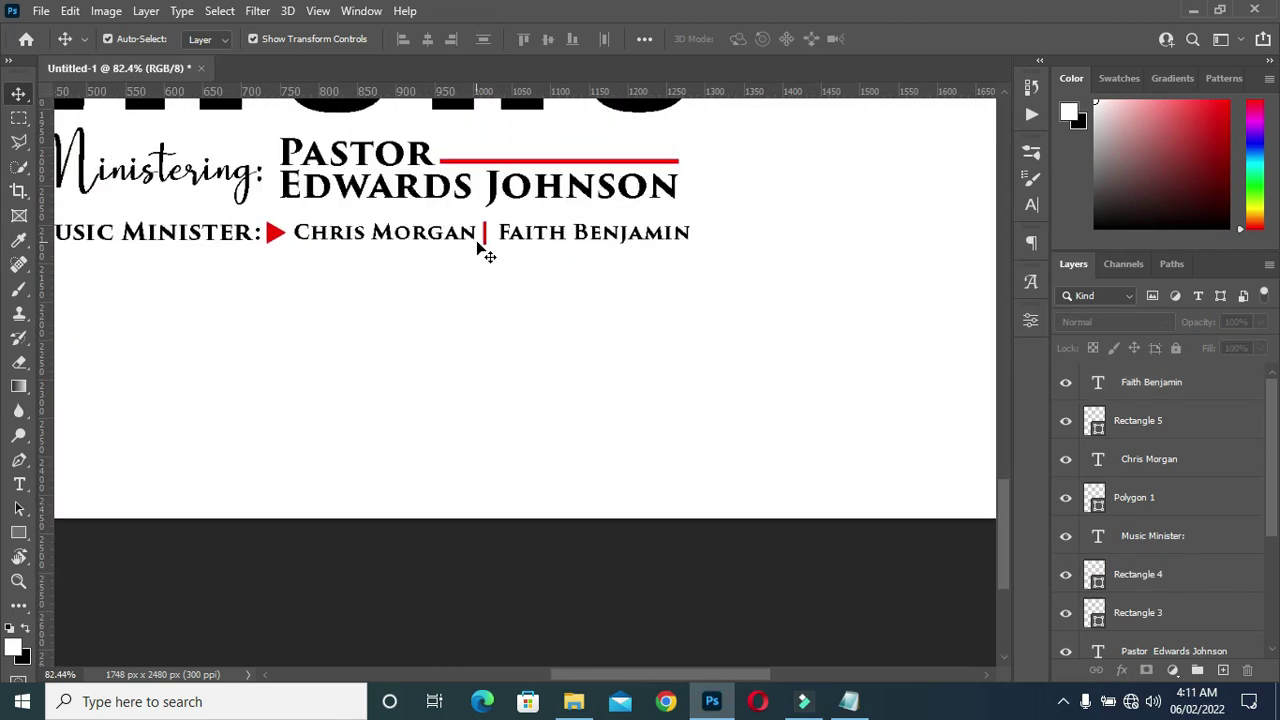
left_click(483, 237)
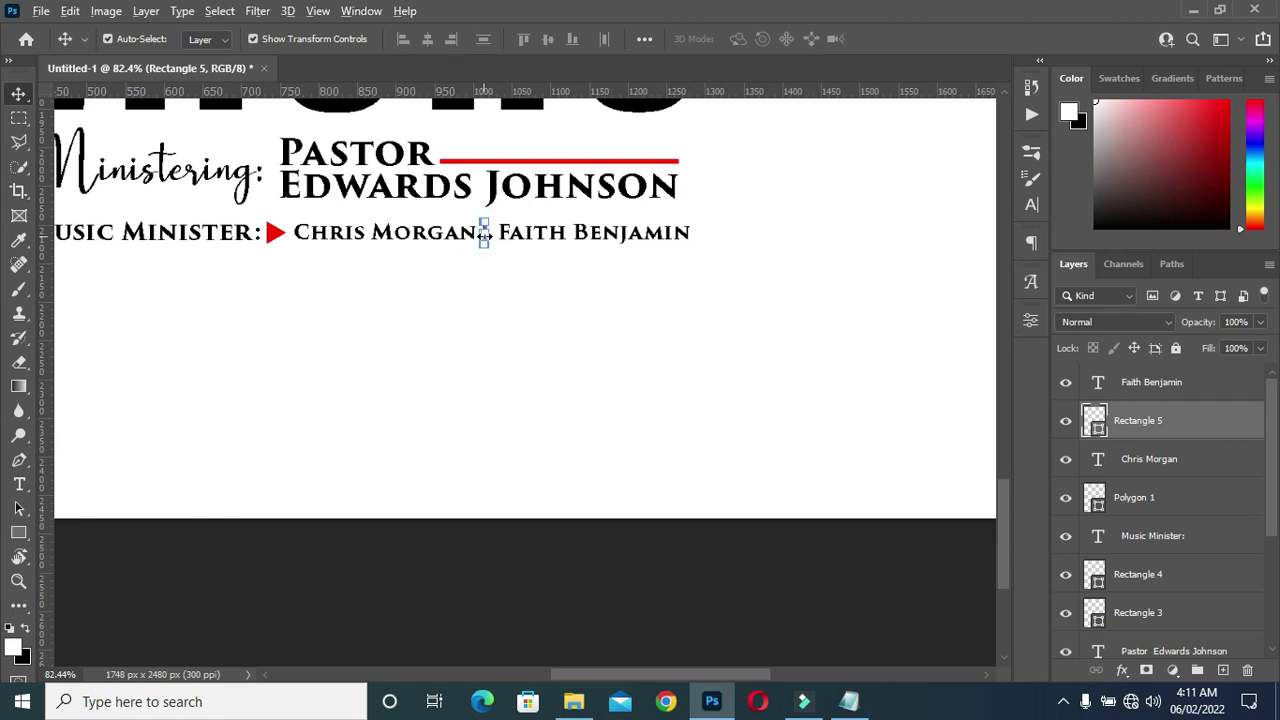
left_click_drag(1215, 425, 1222, 670)
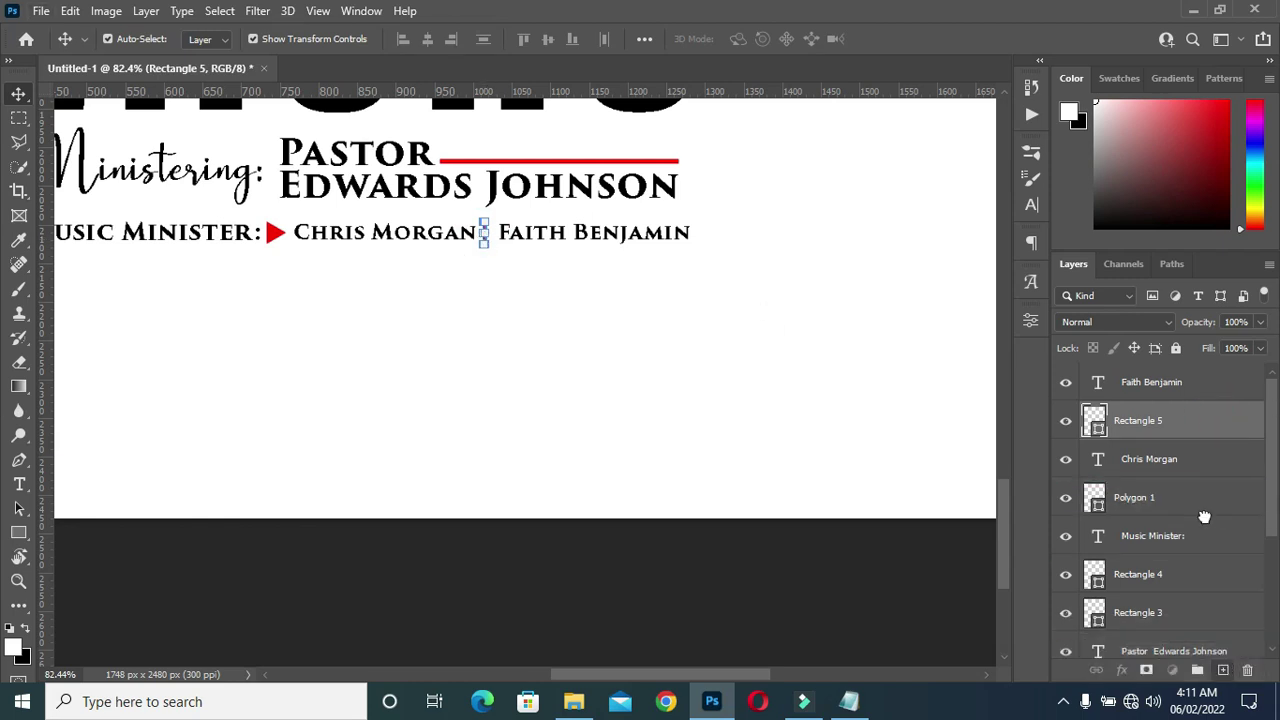
left_click_drag(1165, 370, 1165, 372)
scroll(465, 220, "up", 2)
left_click_drag(505, 243, 811, 246)
- Duplicate the second name past the new divider and paste in the third minister's name
scroll(690, 249, "down", 2)
left_click(665, 247)
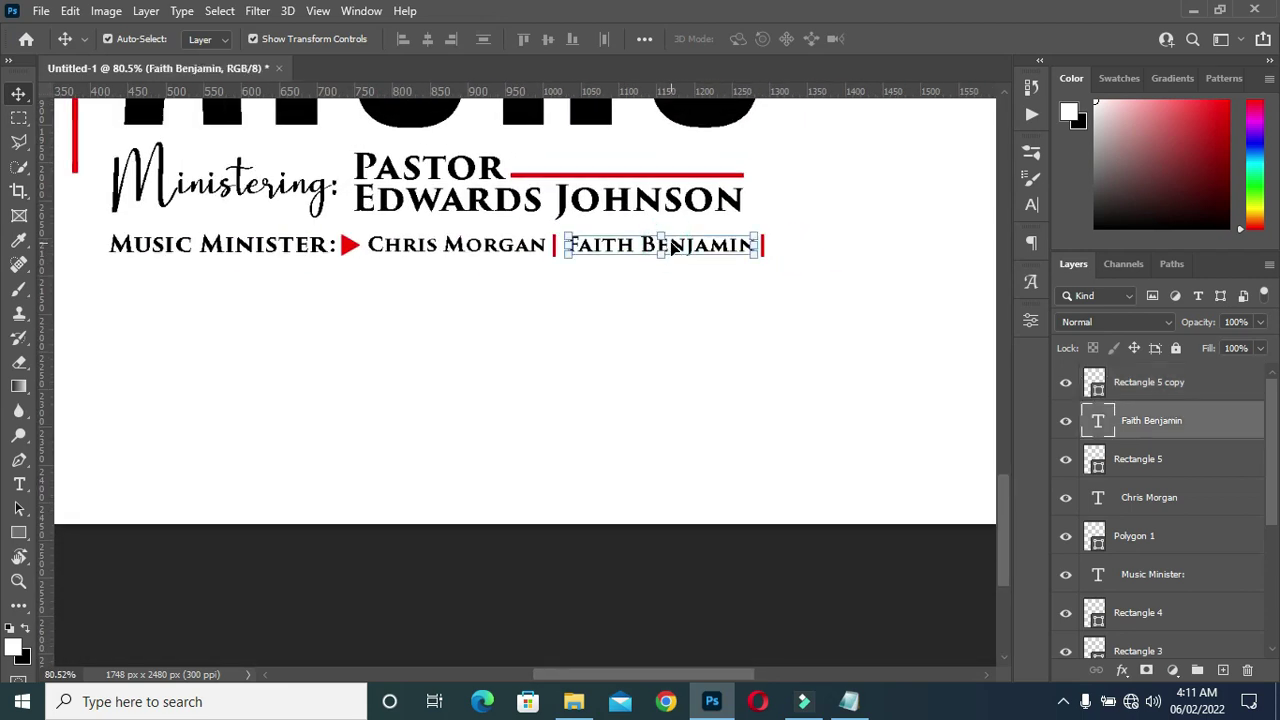
left_click(693, 380)
left_click_drag(686, 253, 897, 257)
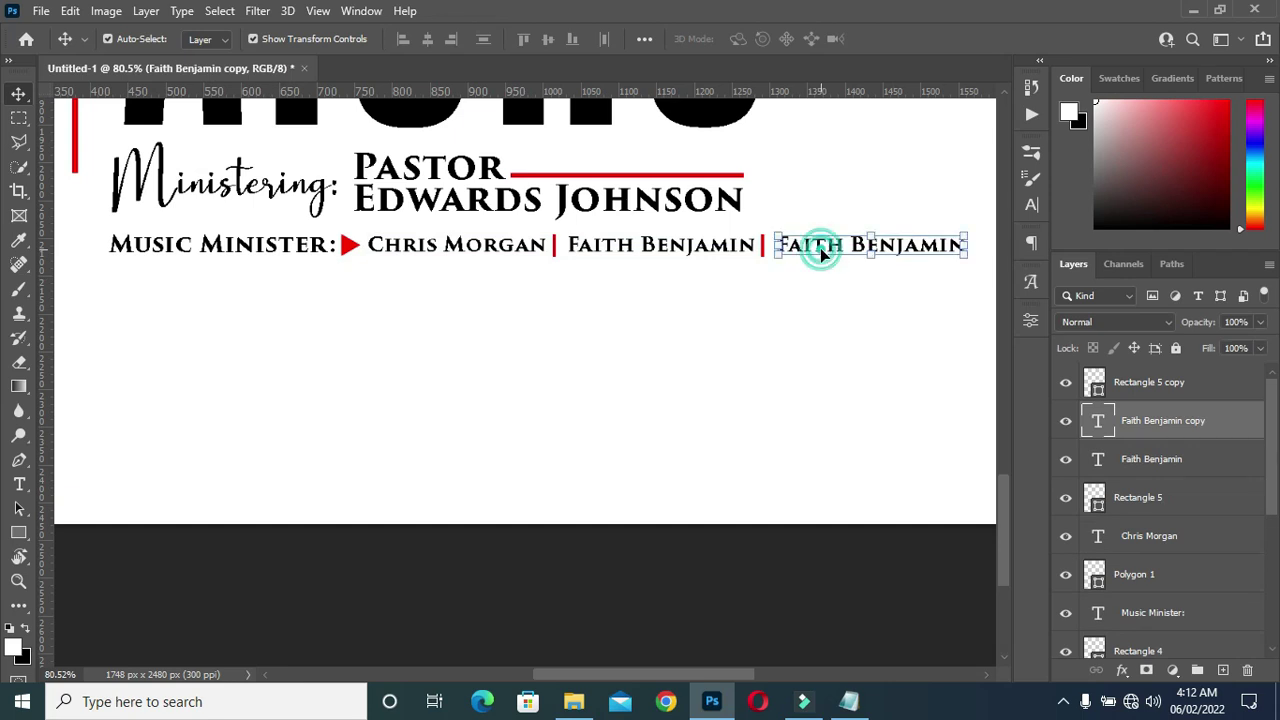
double_click(820, 253)
left_click(848, 701)
left_click_drag(326, 471, 241, 468)
left_click(1066, 76)
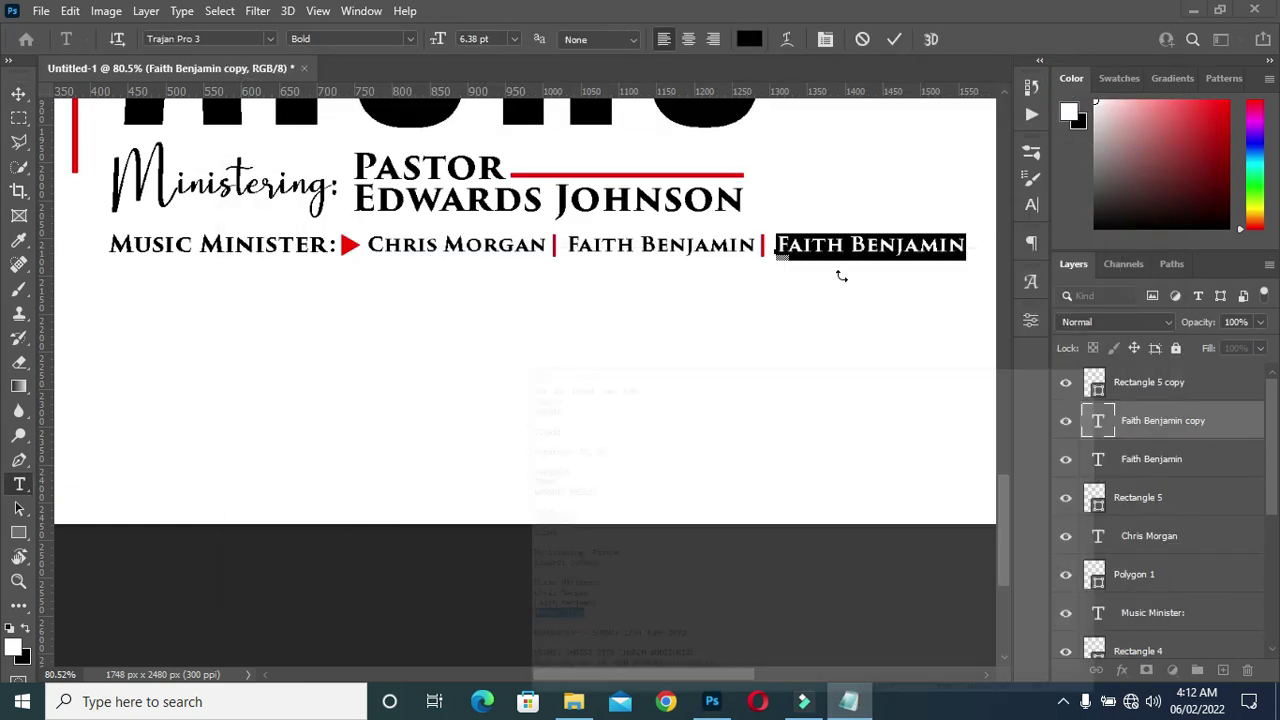
key("ctrl+v")
left_click(894, 39)
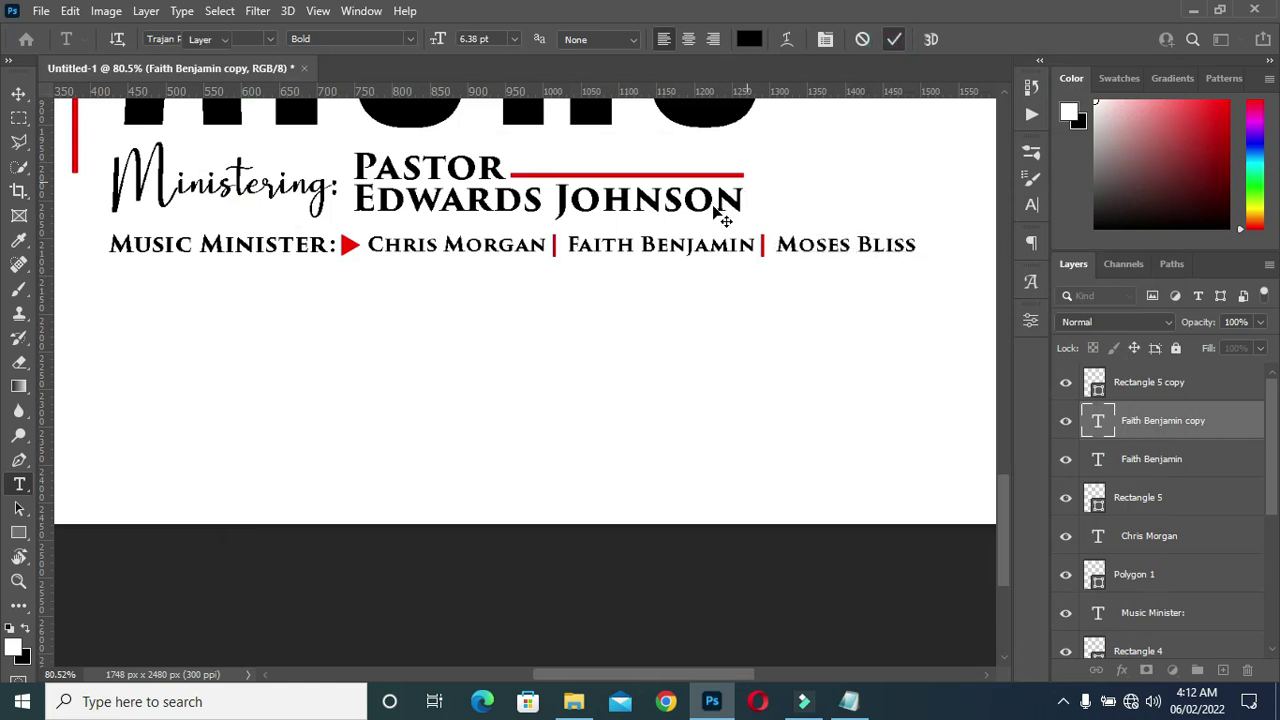
key("v")
scroll(690, 228, "down", 2)
scroll(1145, 607, "down", 3)
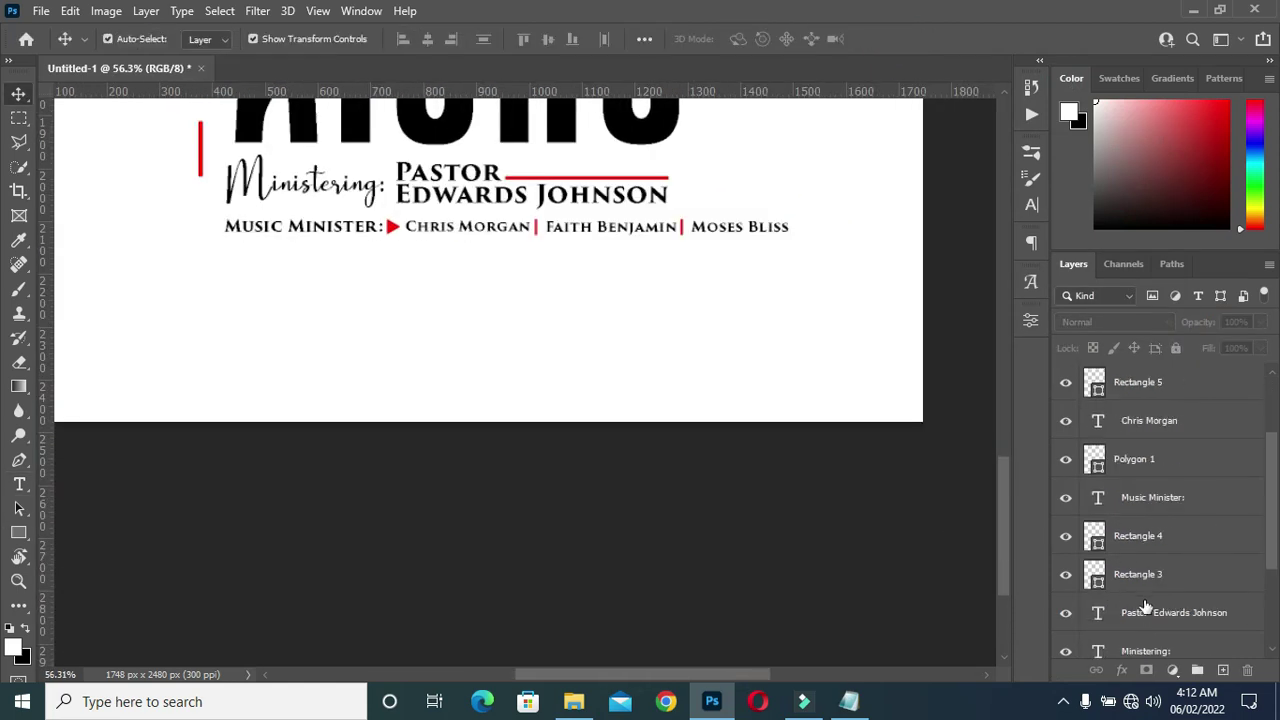
- Select the Music Minister: through Rectangle 5 copy layers and scale them together to 91.45%
scroll(1155, 615, "down", 1)
left_click(1158, 615)
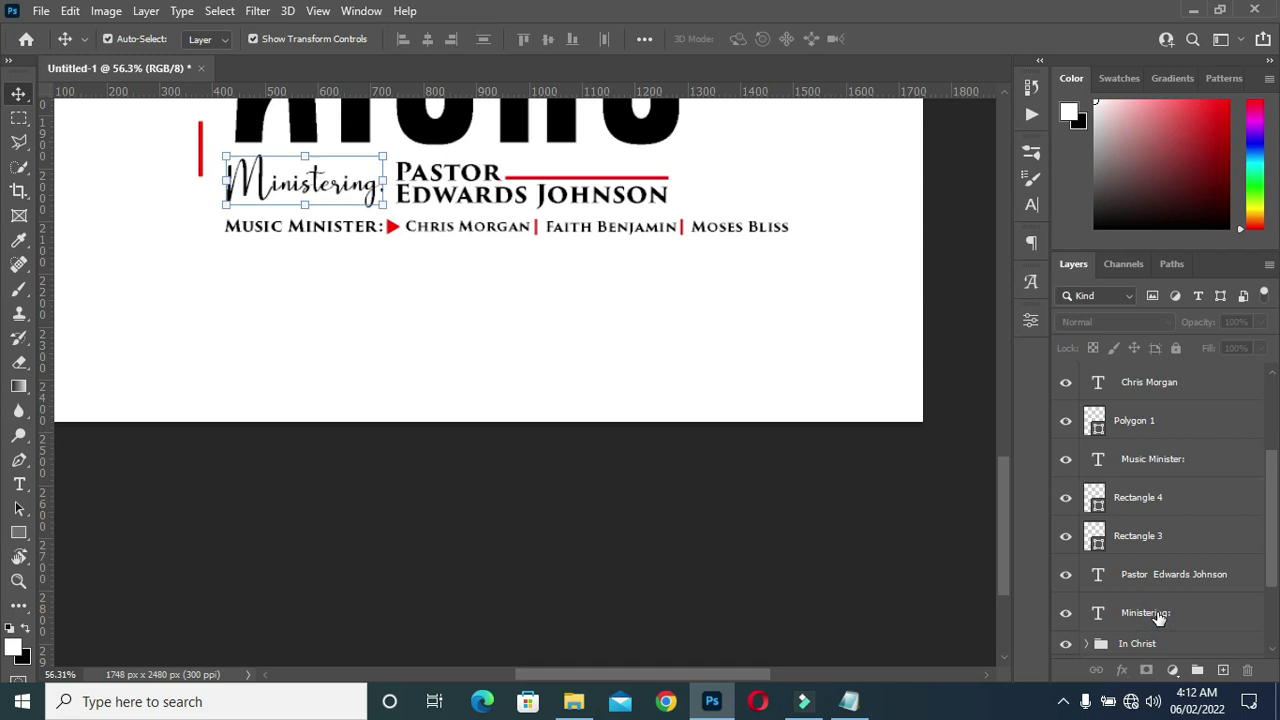
left_click(1151, 458)
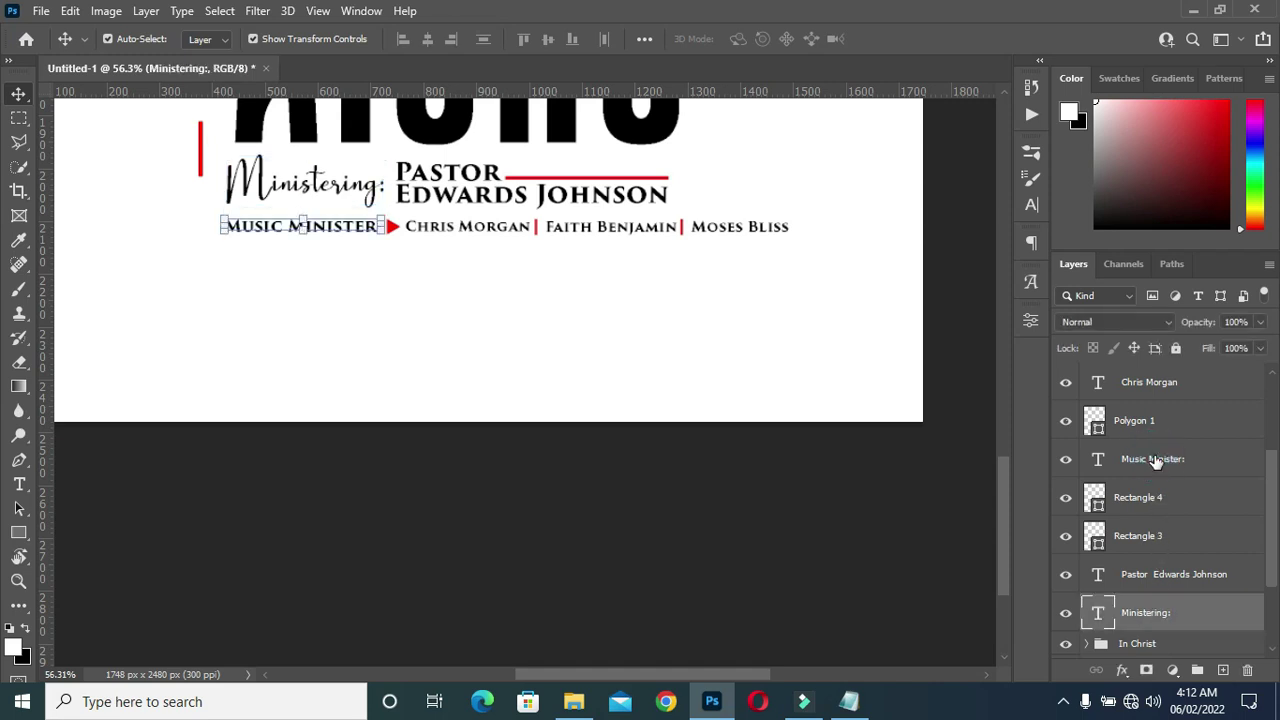
scroll(1155, 461, "up", 2)
left_click(1148, 380, "shift")
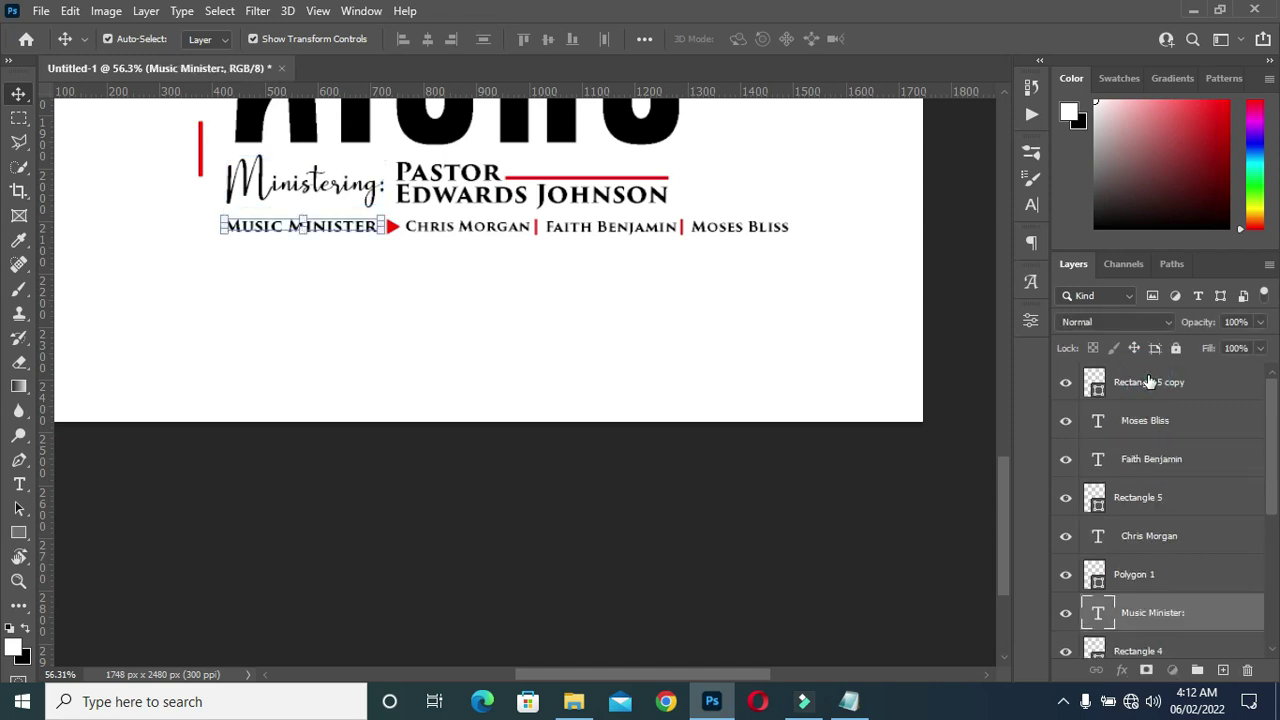
scroll(762, 257, "up", 1)
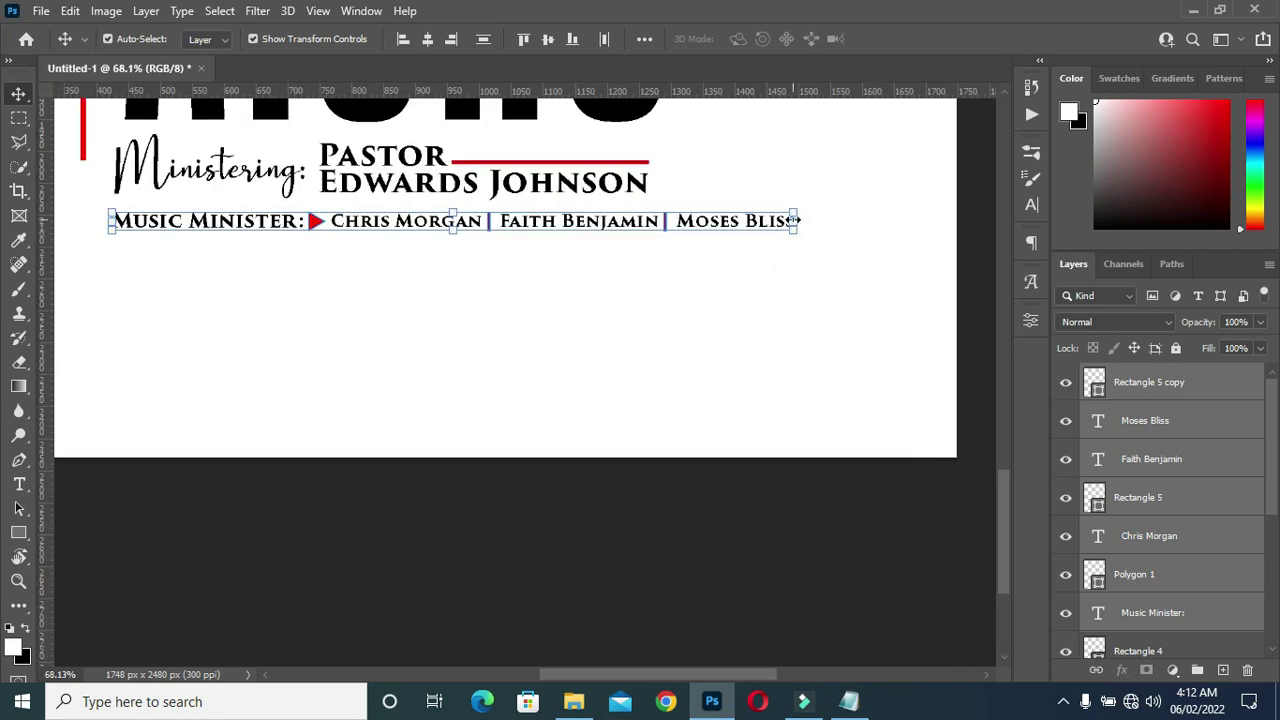
key("ctrl+t")
left_click_drag(789, 221, 722, 226)
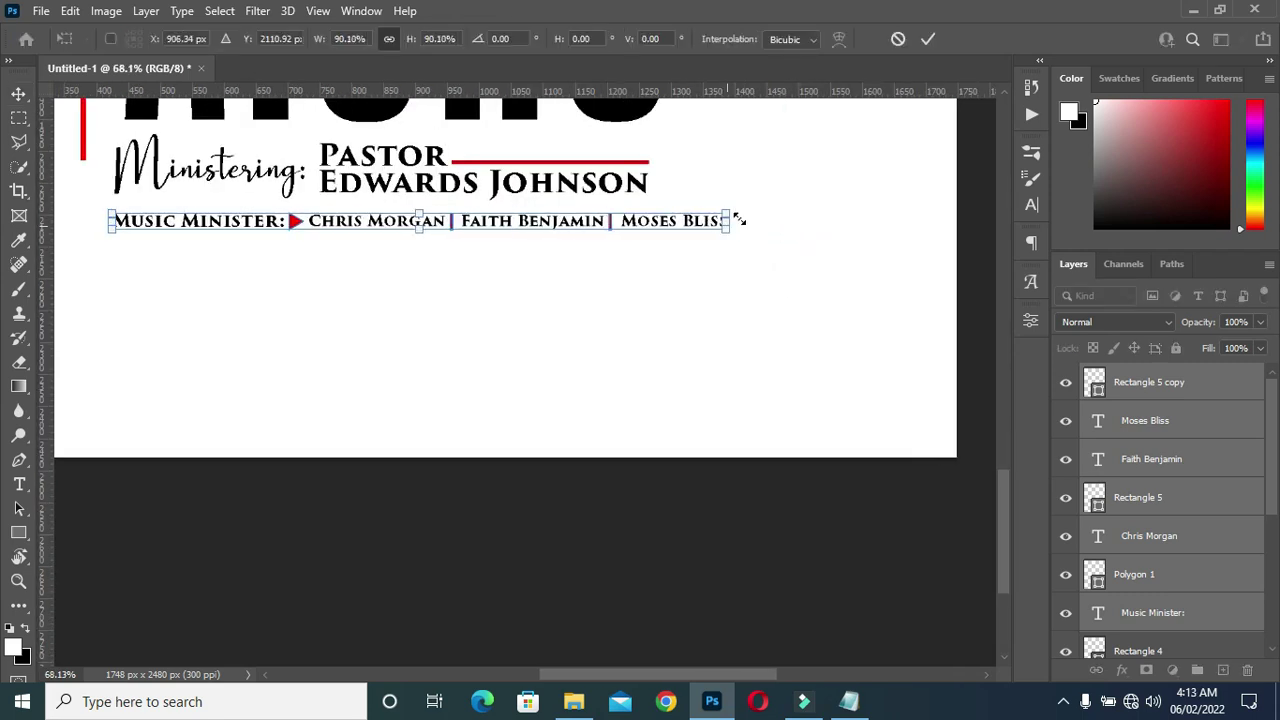
scroll(724, 227, "down", 2)
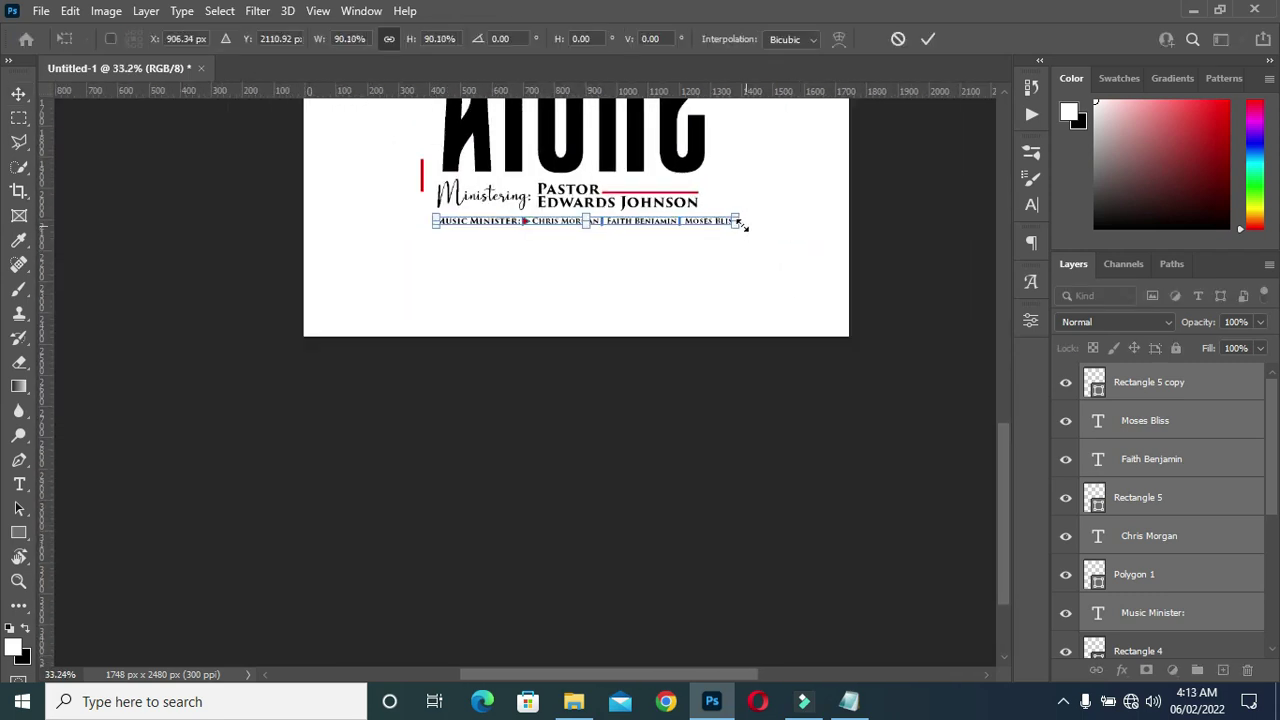
scroll(742, 227, "up", 1)
left_click_drag(737, 223, 743, 223)
left_click(927, 45)
- Group the Music Minister line layers together as Group 2
scroll(768, 271, "down", 2)
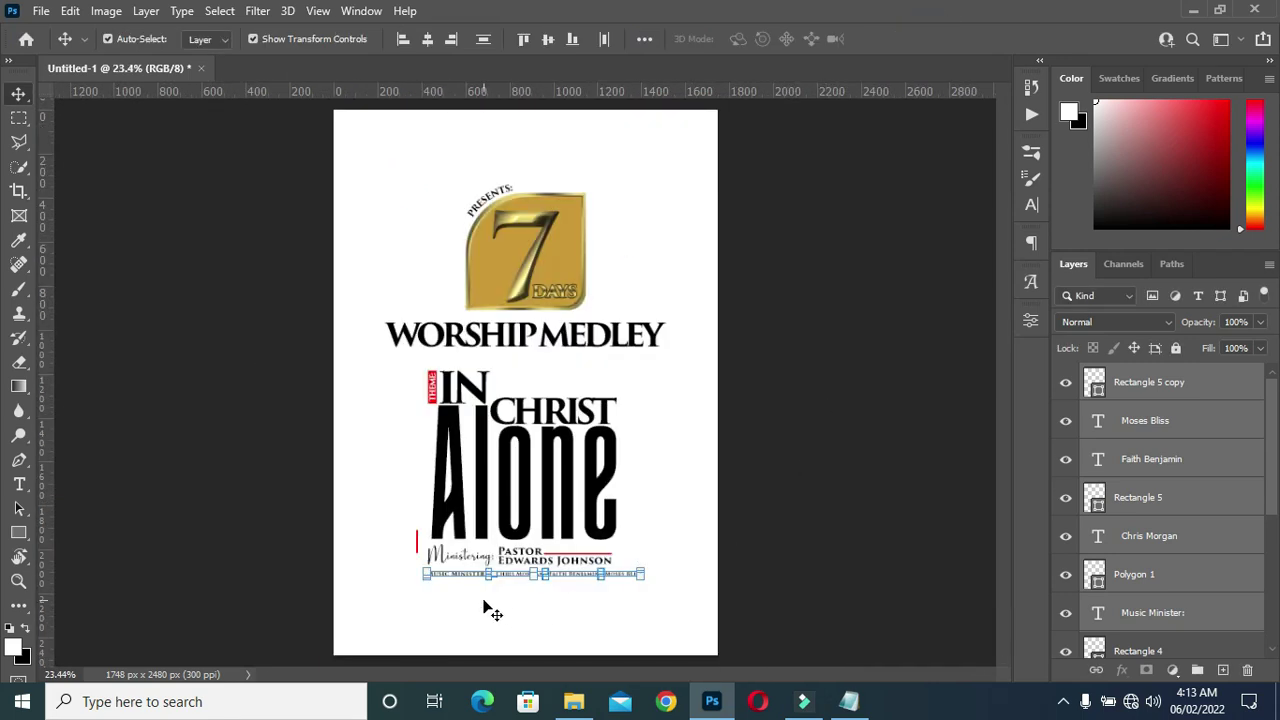
scroll(490, 615, "up", 1)
left_click(870, 545)
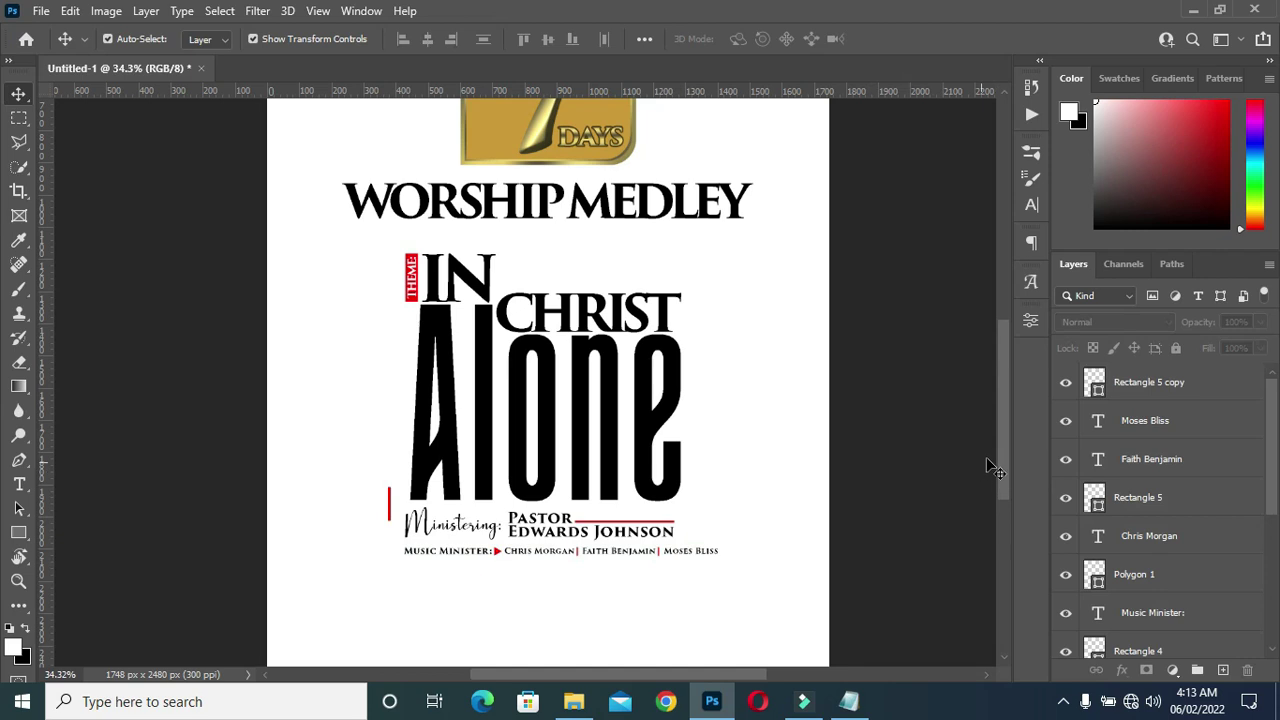
scroll(1003, 495, "down", 1)
scroll(743, 494, "up", 4)
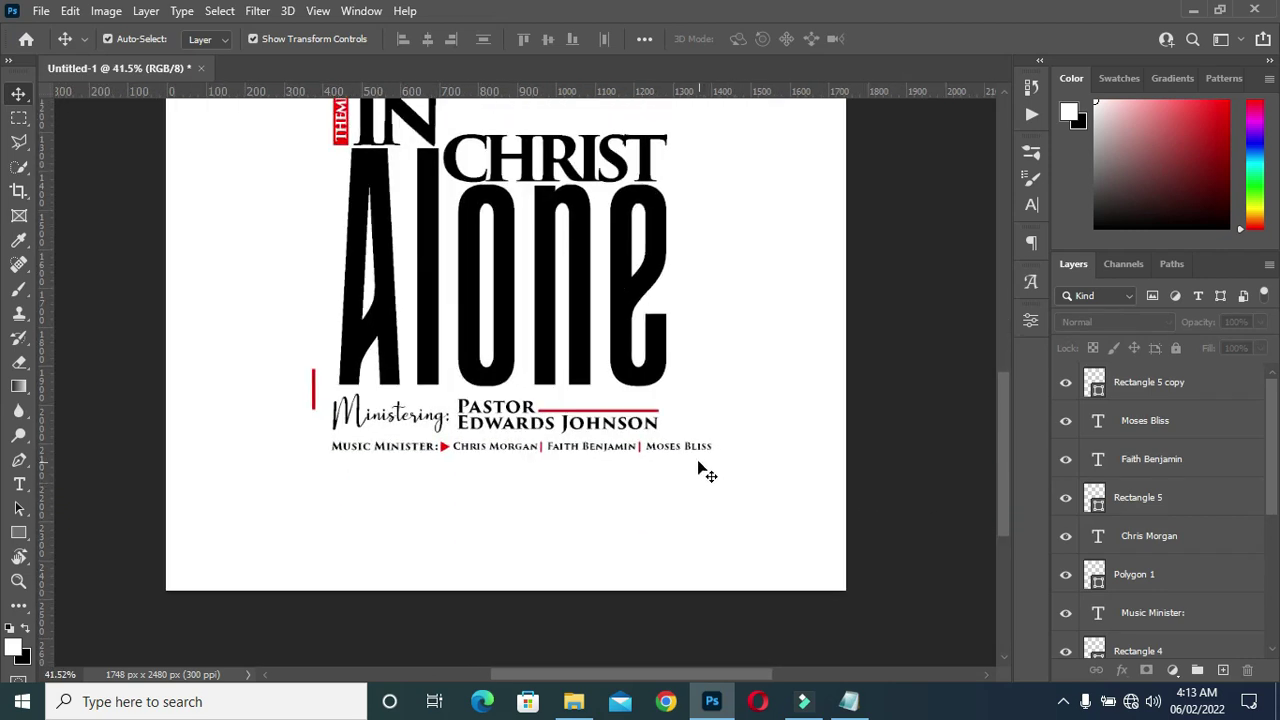
scroll(690, 430, "down", 1)
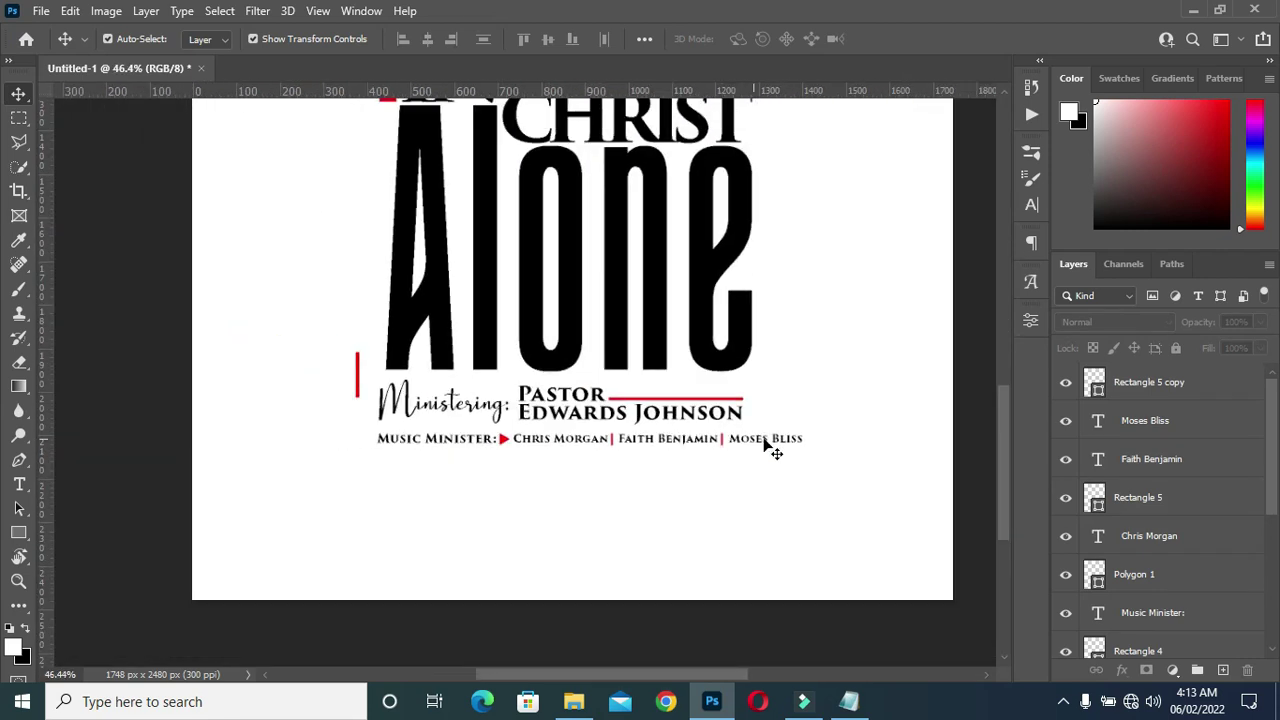
left_click(1157, 382)
scroll(1130, 568, "down", 2)
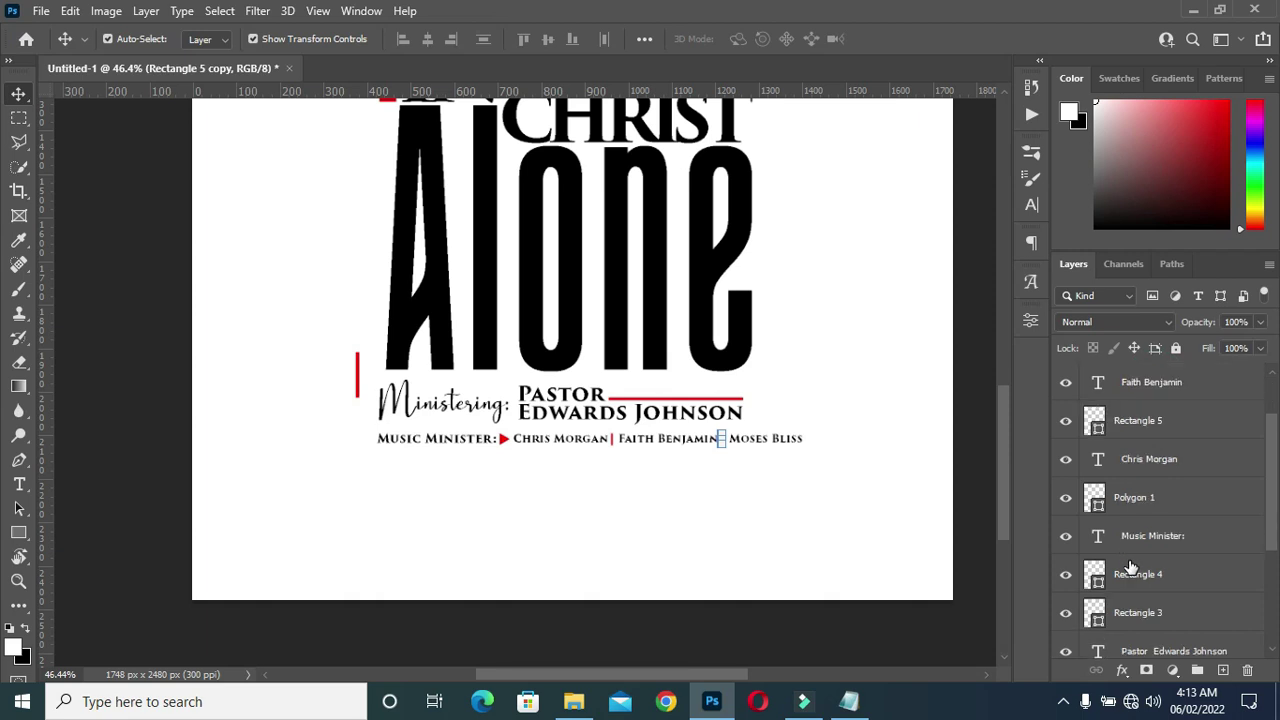
left_click(1145, 537, "shift")
key("ctrl+g")
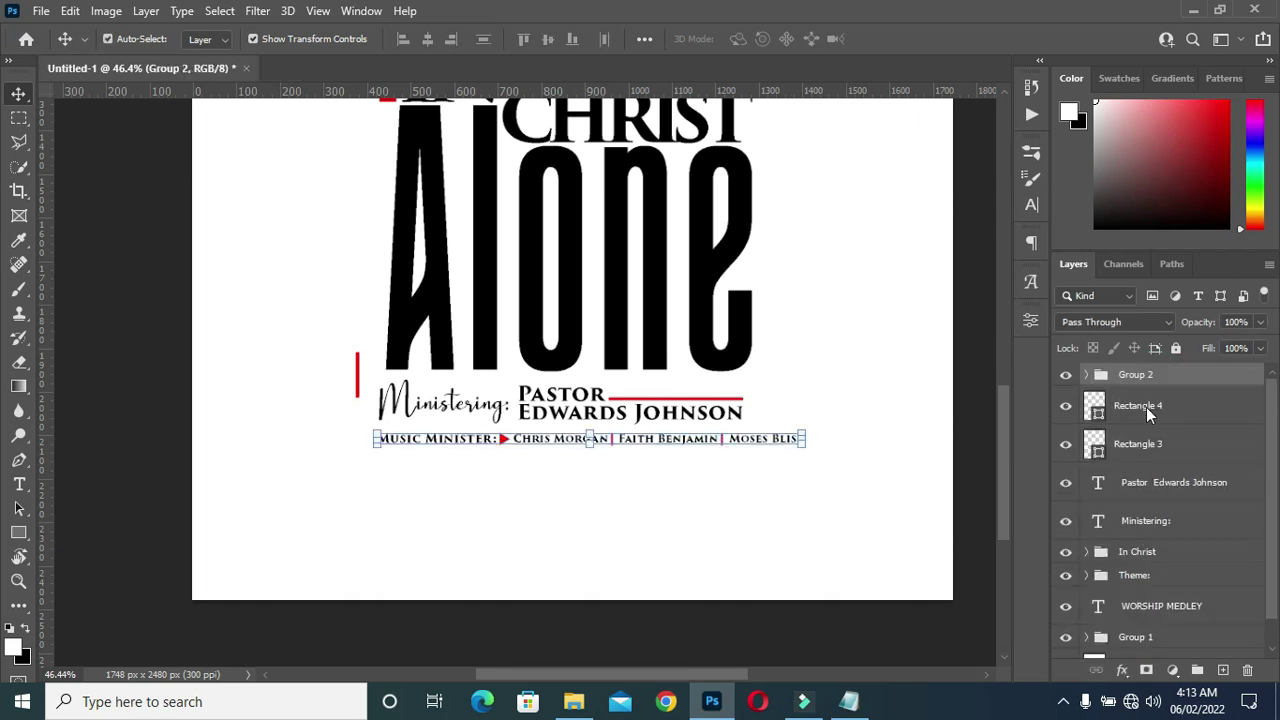
- Group the Ministering block, with its red bar and pastor's name, as Group 3
left_click(1147, 407)
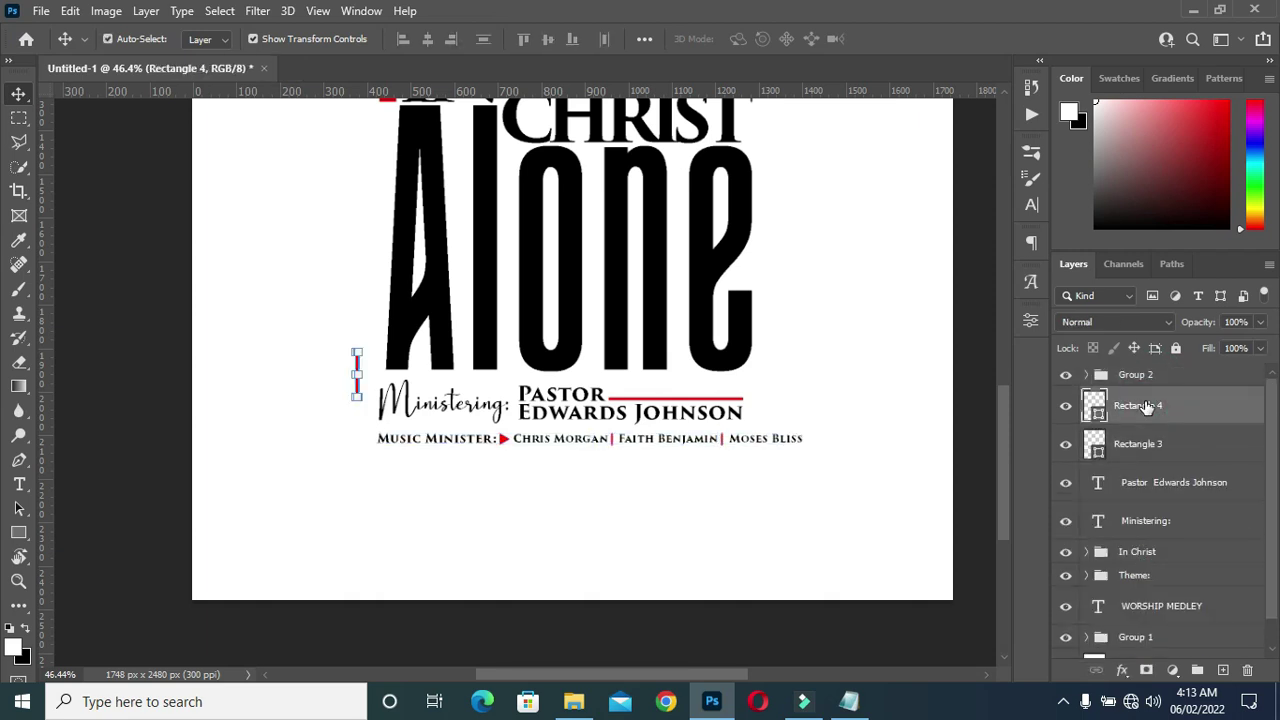
left_click(1152, 524, "shift")
key("ctrl+g")
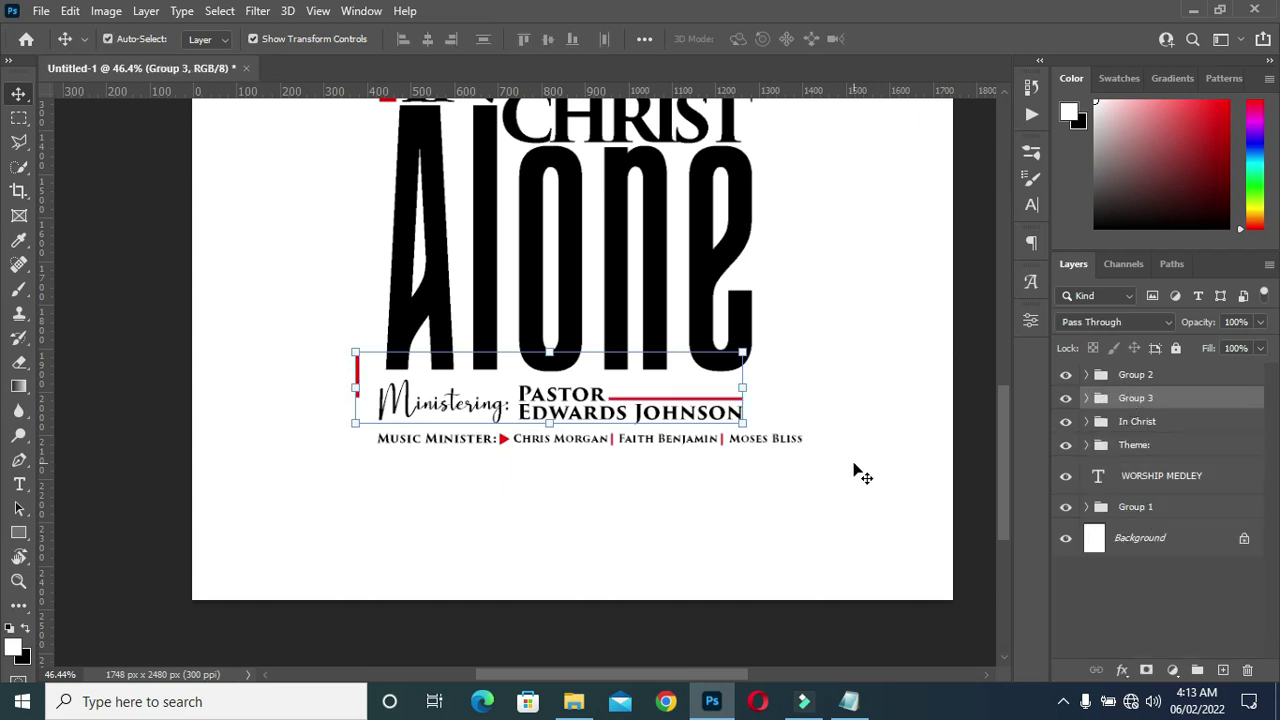
- Duplicate the red line beside PASTOR and move the copy out of the Ministering group
left_click(968, 502)
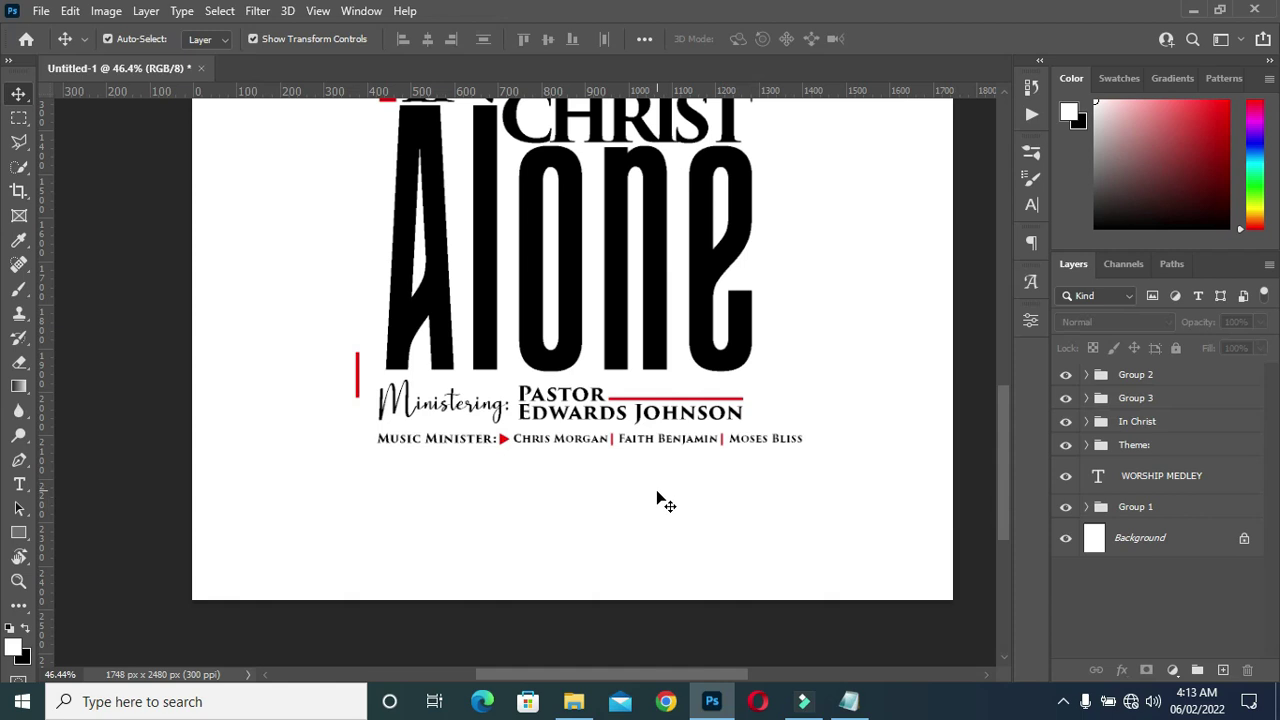
scroll(670, 505, "up", 1)
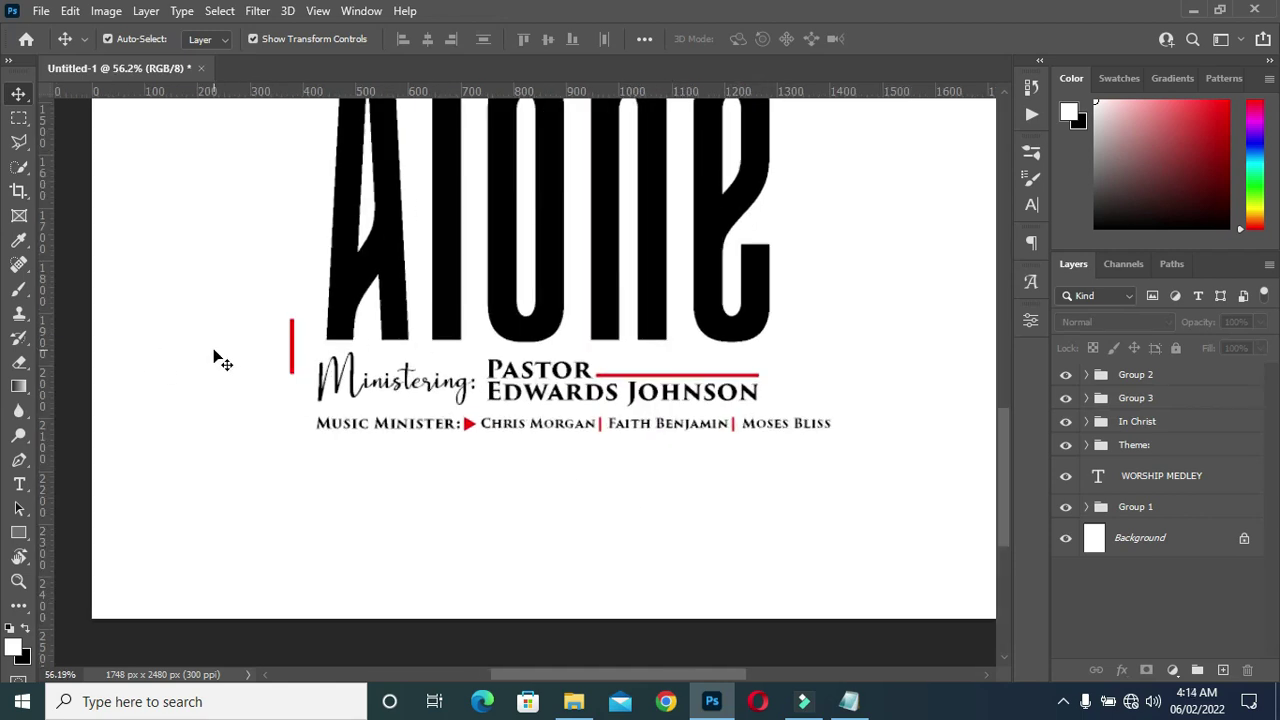
left_click(659, 378)
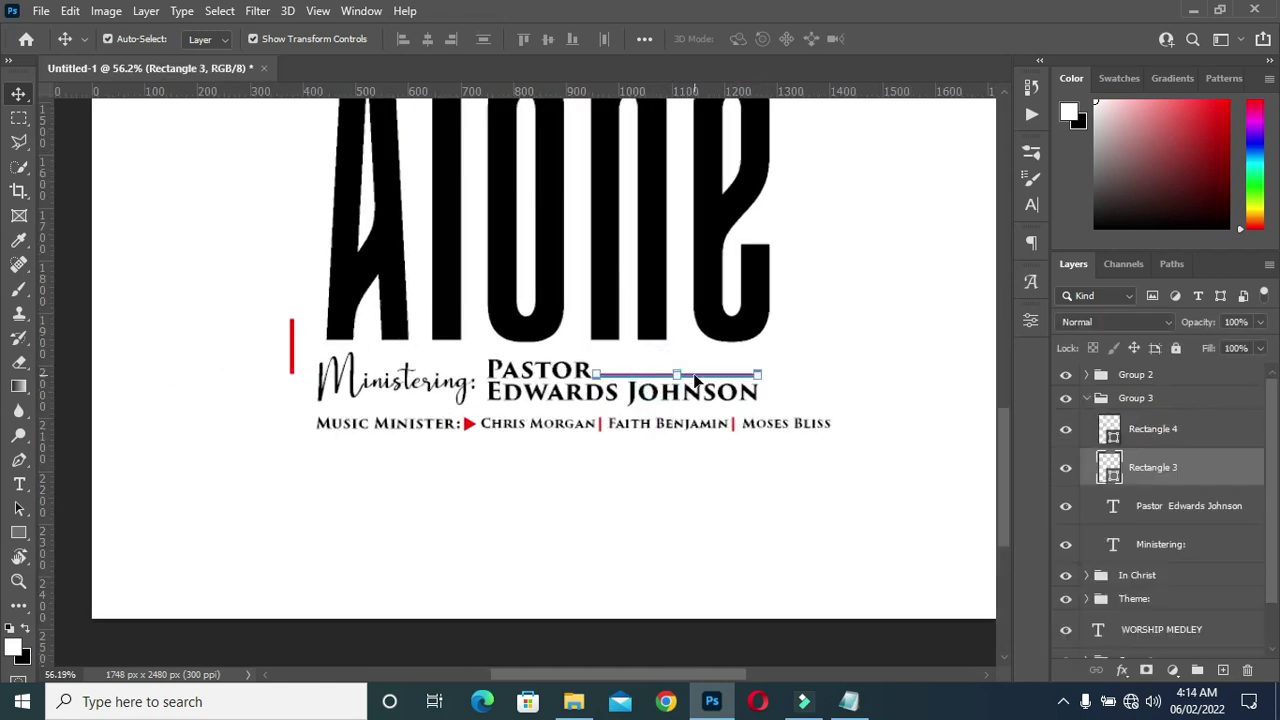
key("ctrl+j")
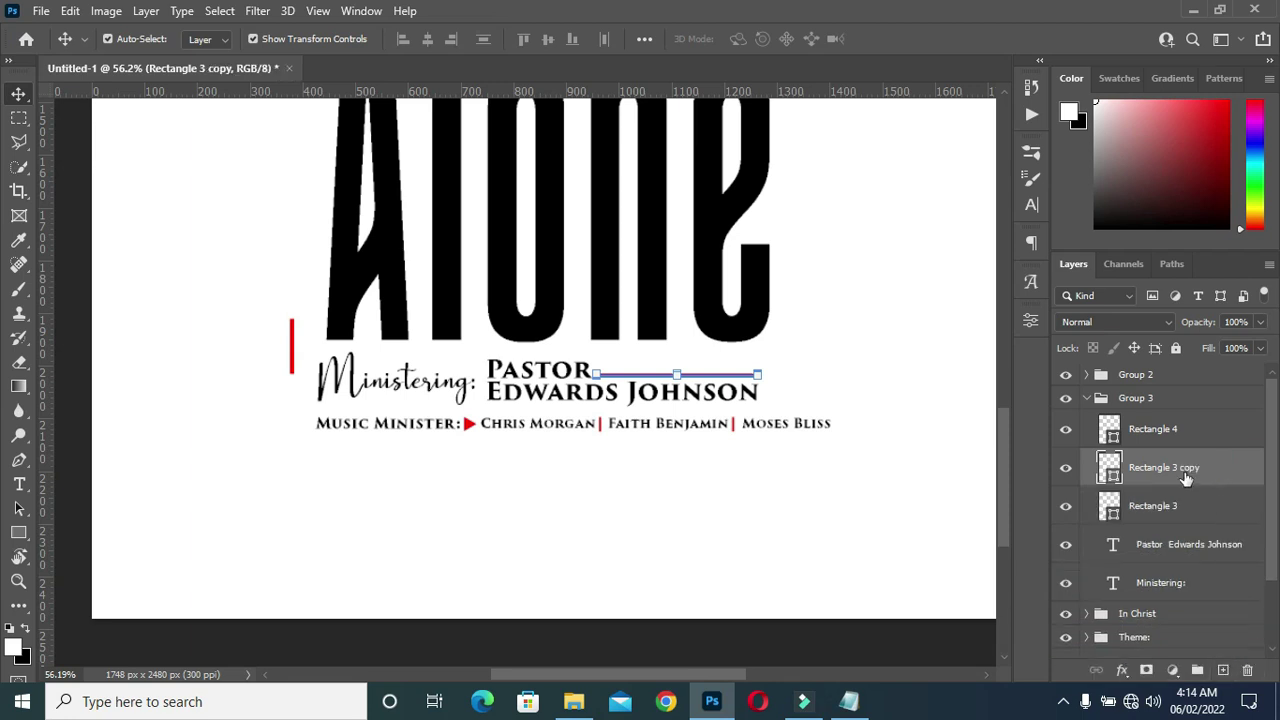
left_click_drag(1172, 471, 1108, 371)
left_click(1092, 438)
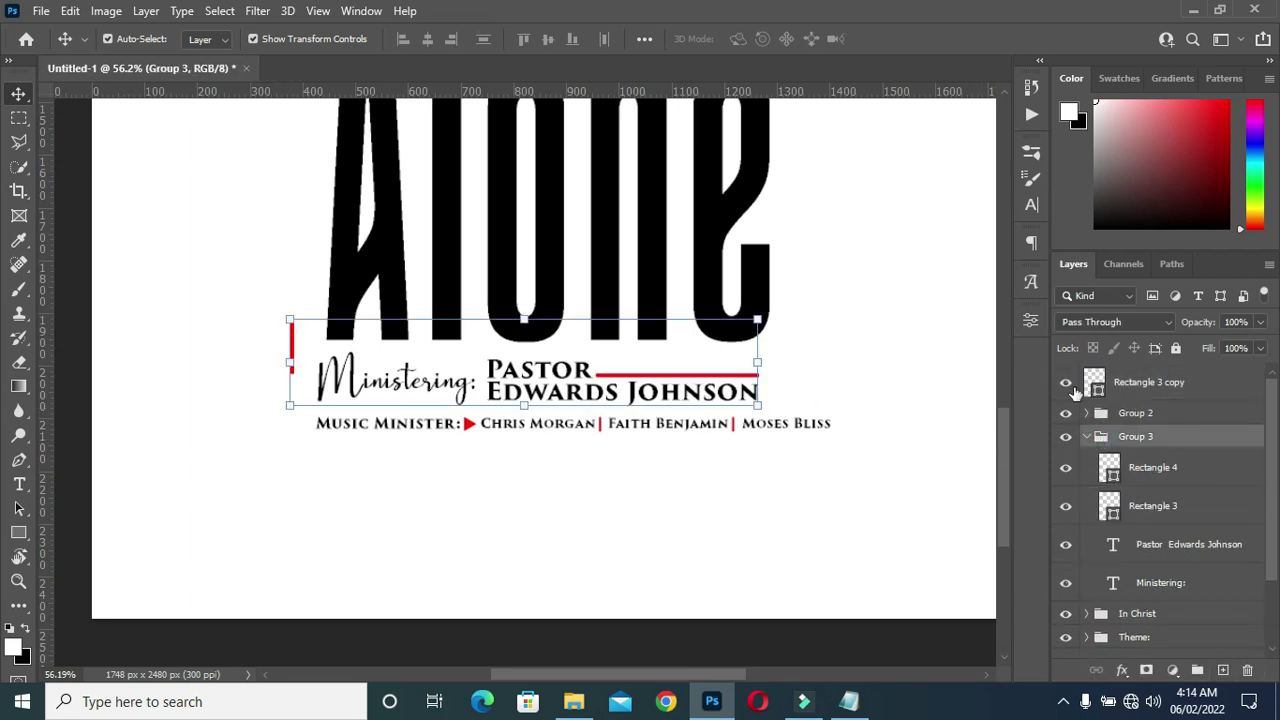
left_click(1087, 438)
left_click(810, 480)
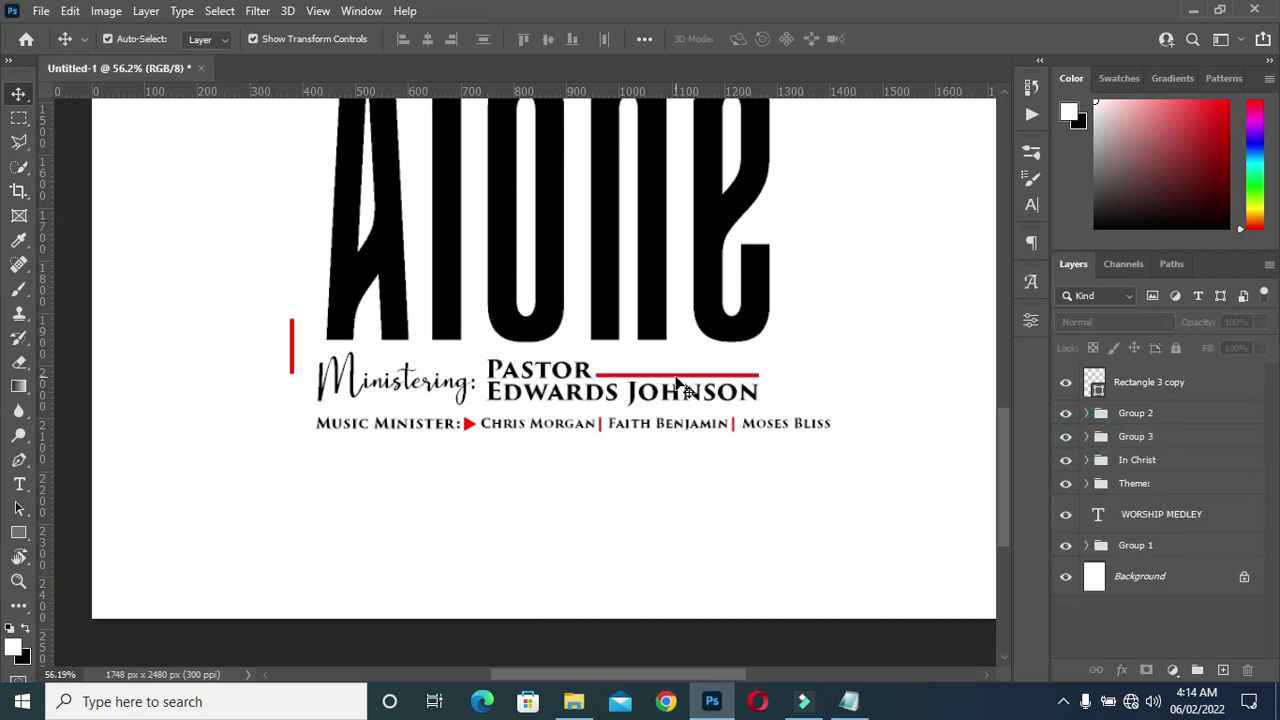
- Place the line copy below the Music Minister credits, stretch it wider, and centre it horizontally
left_click_drag(676, 378, 482, 456)
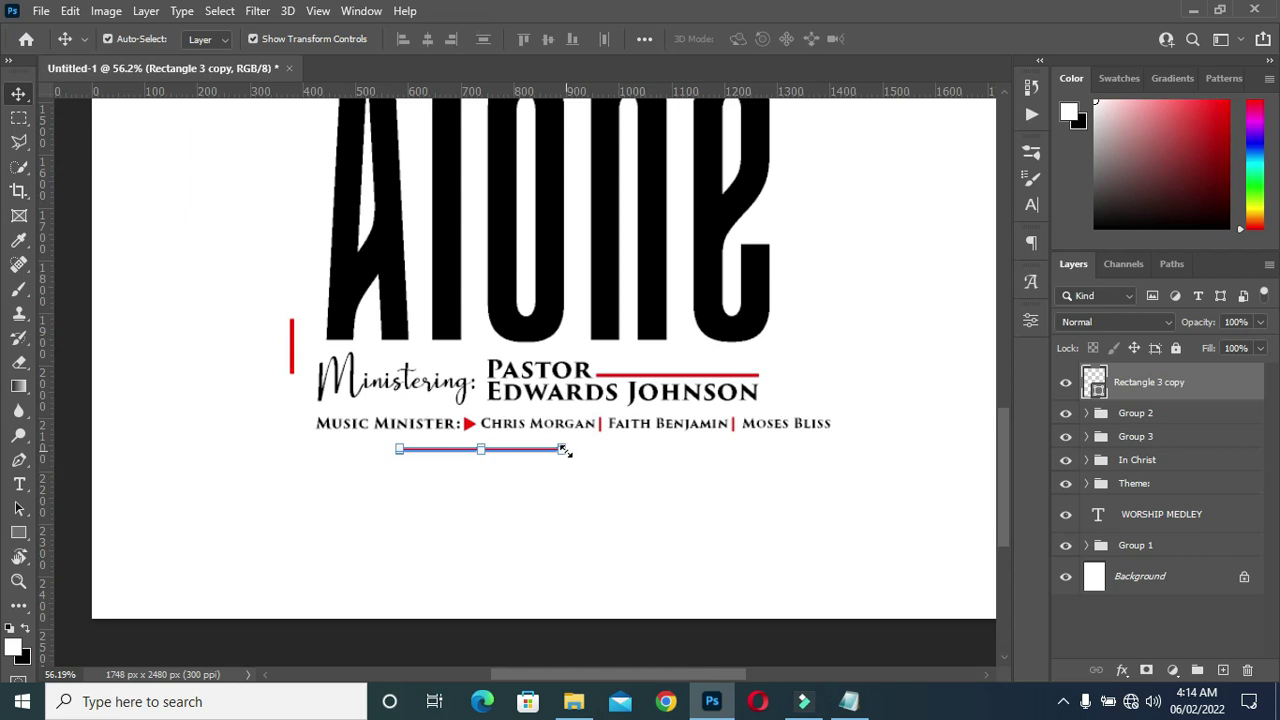
scroll(565, 451, "up", 2)
left_click_drag(565, 444, 833, 444)
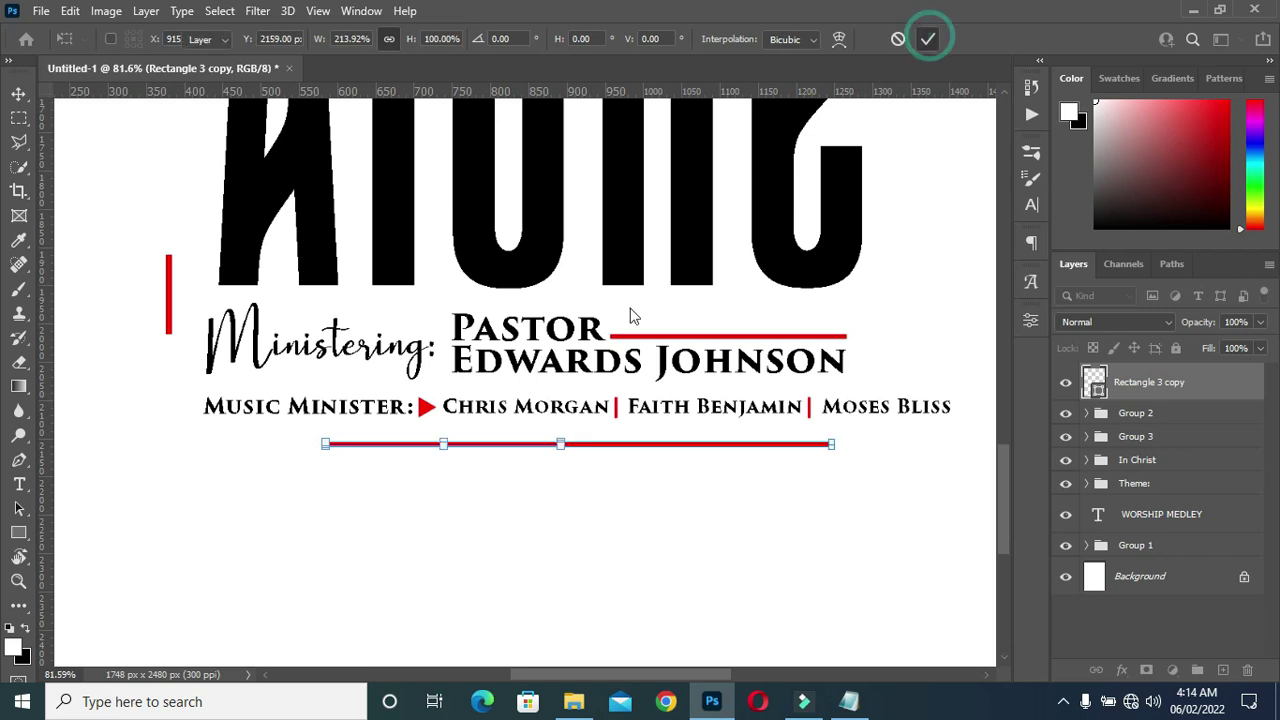
left_click(928, 39)
scroll(514, 400, "down", 2)
key("ctrl+a")
left_click(427, 38)
key("ctrl+d")
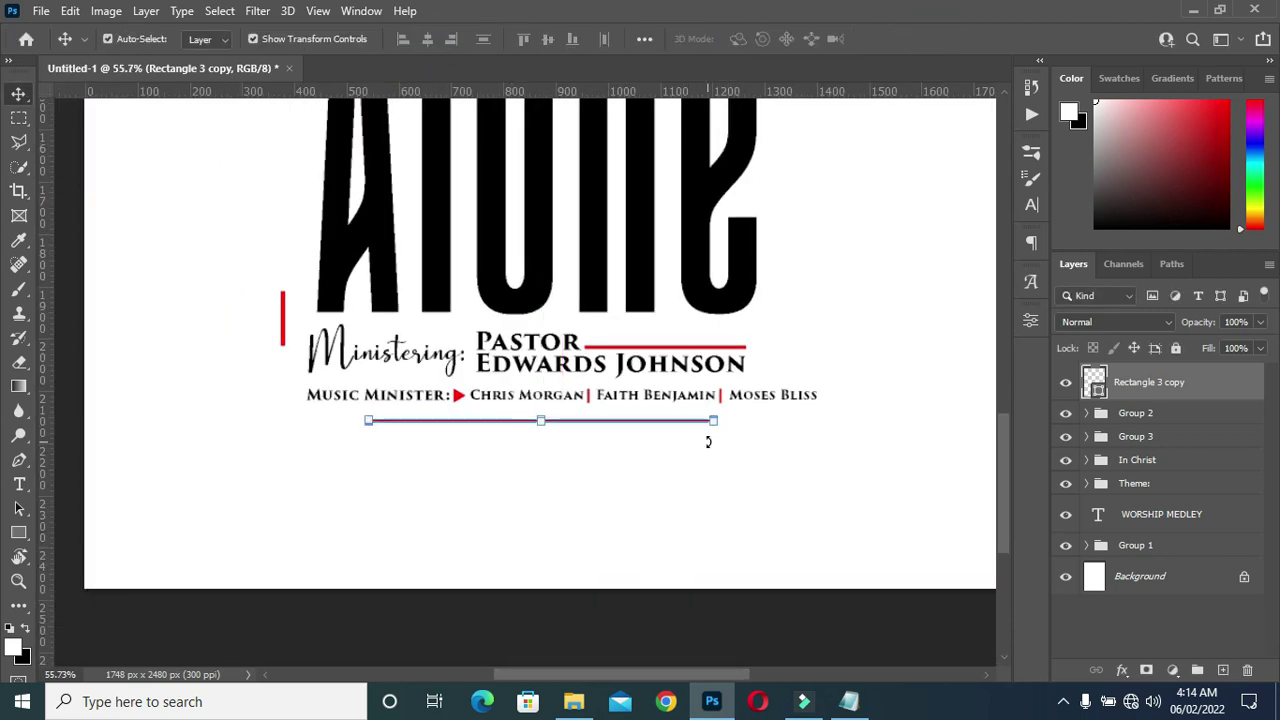
- Stretch the centred red line slightly wider
scroll(694, 437, "down", 1)
scroll(694, 443, "up", 2)
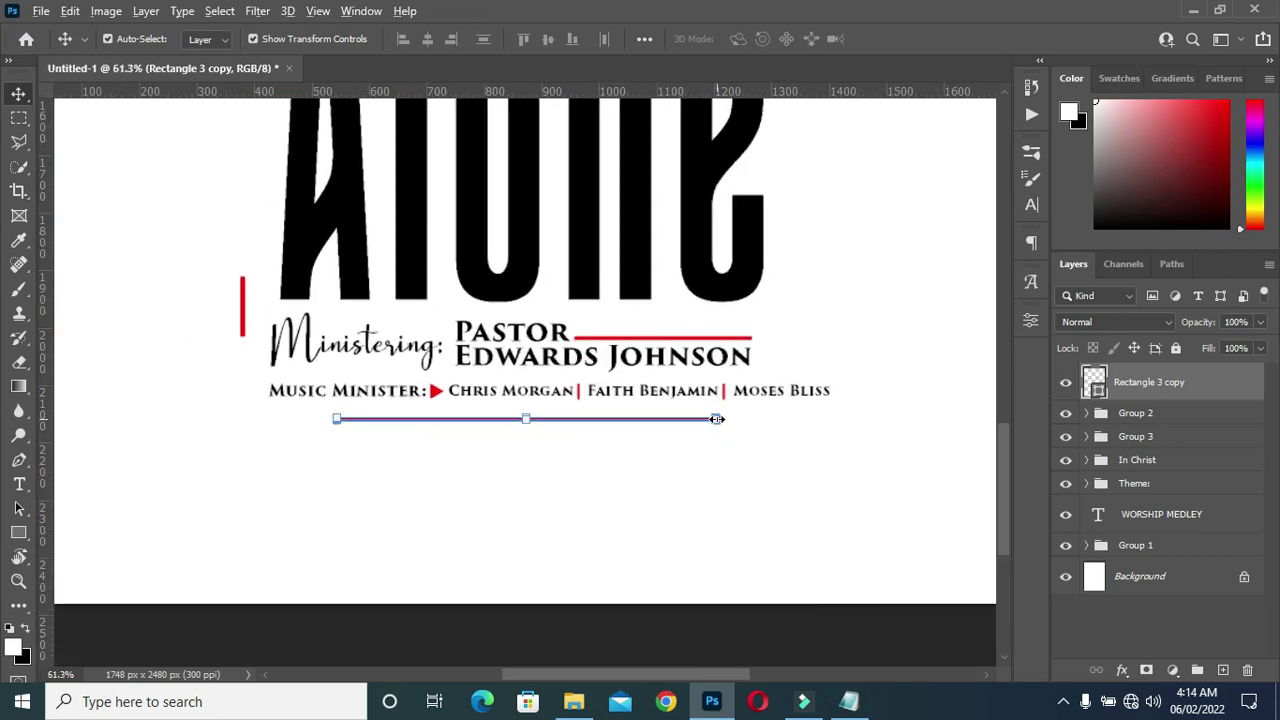
left_click_drag(717, 419, 737, 418)
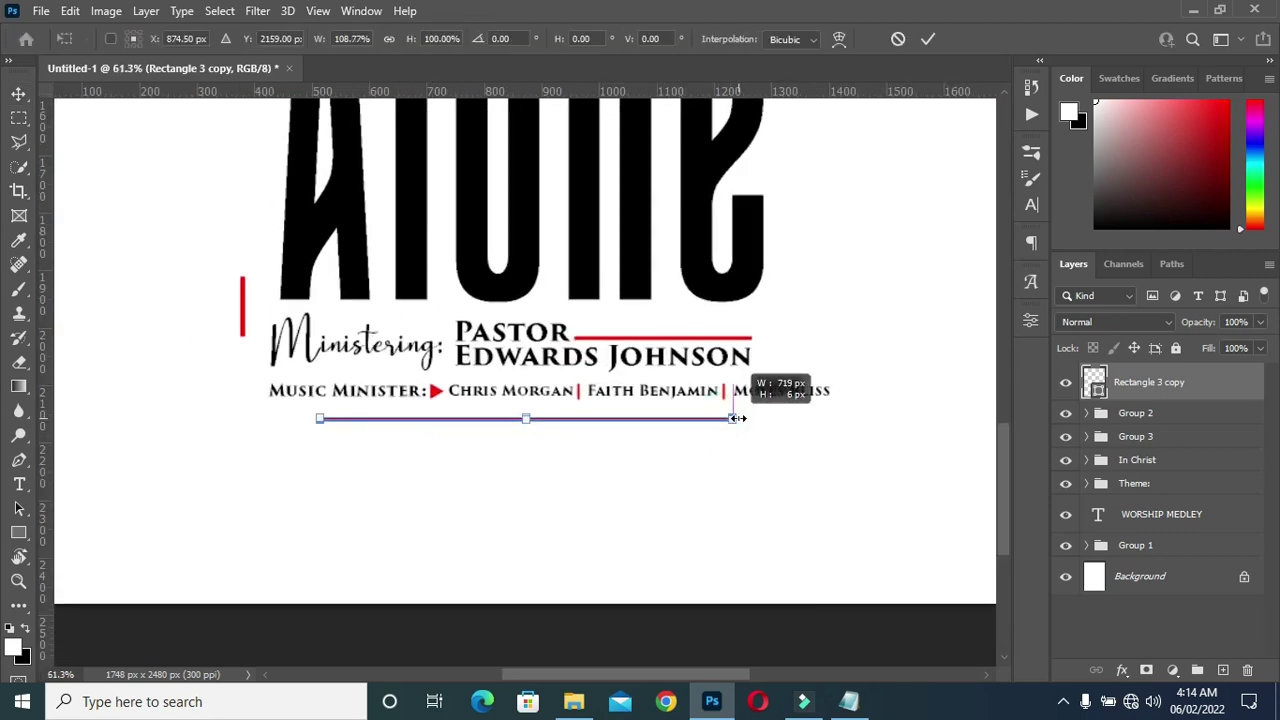
left_click(928, 39)
left_click(257, 11)
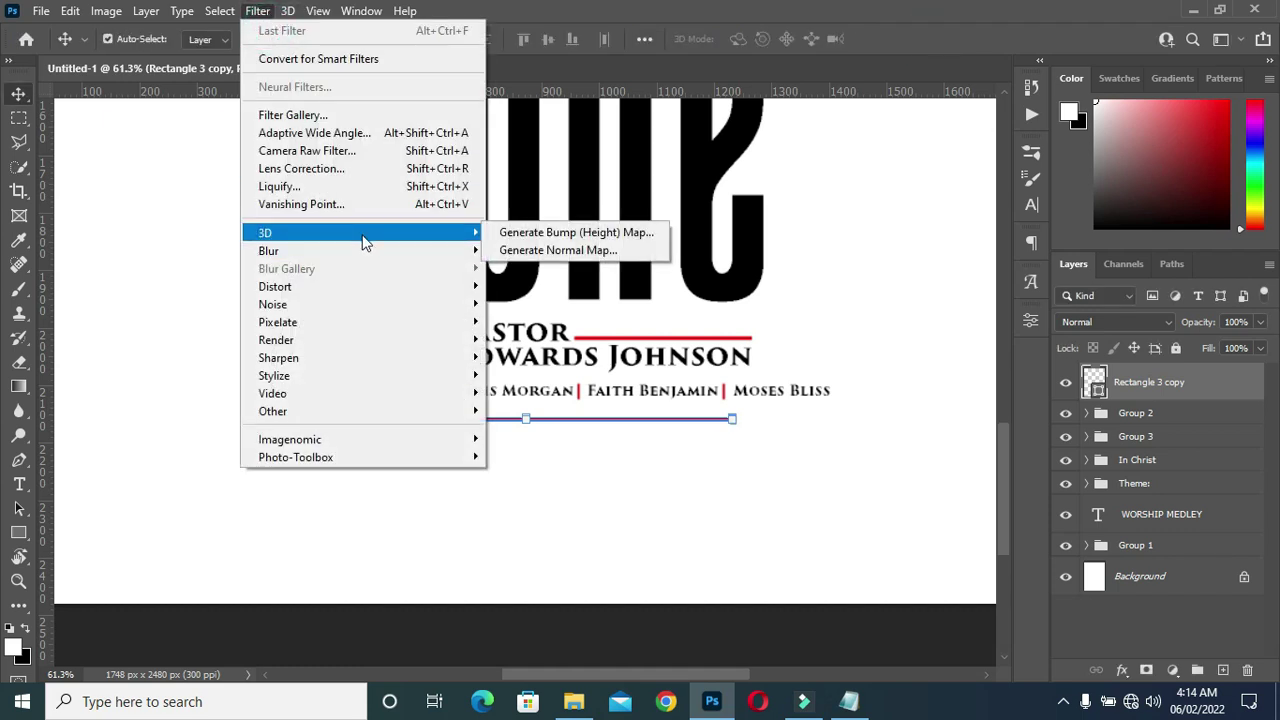
- Give the red line a horizontal Motion Blur of roughly 54 px as a smart object, then nudge it up
mouse_move(420, 251)
left_click(530, 358)
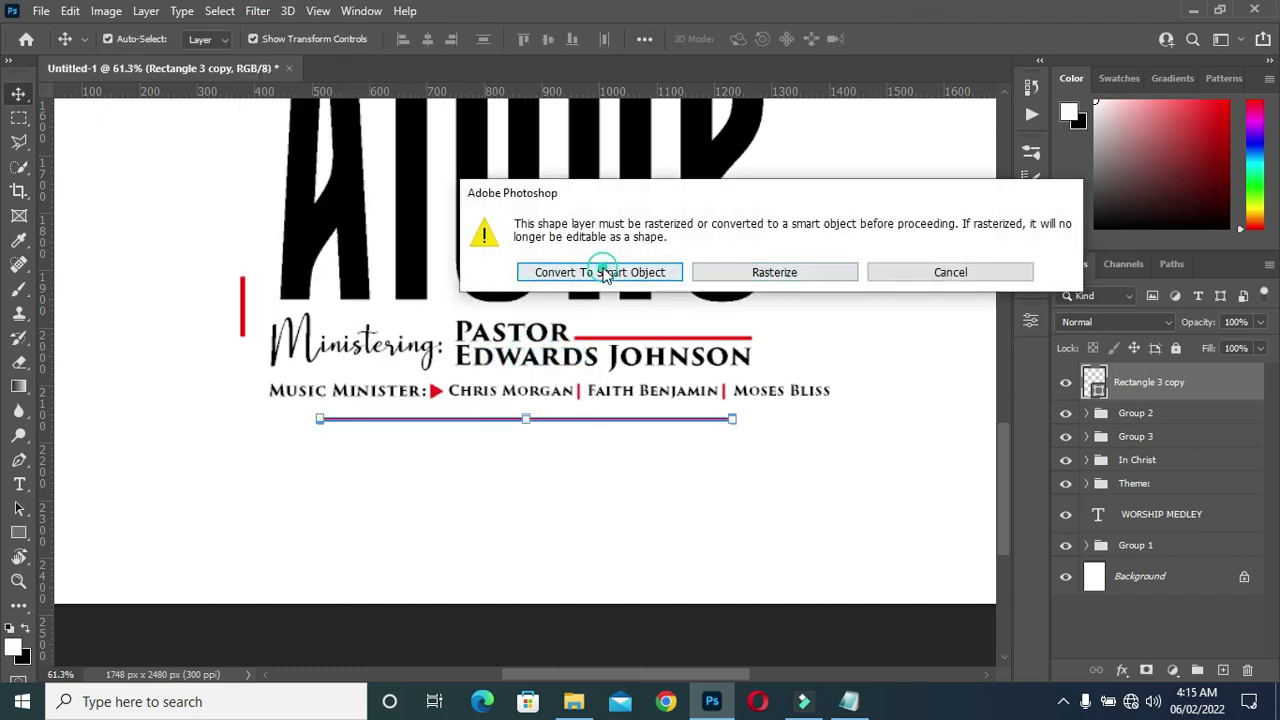
left_click(594, 274)
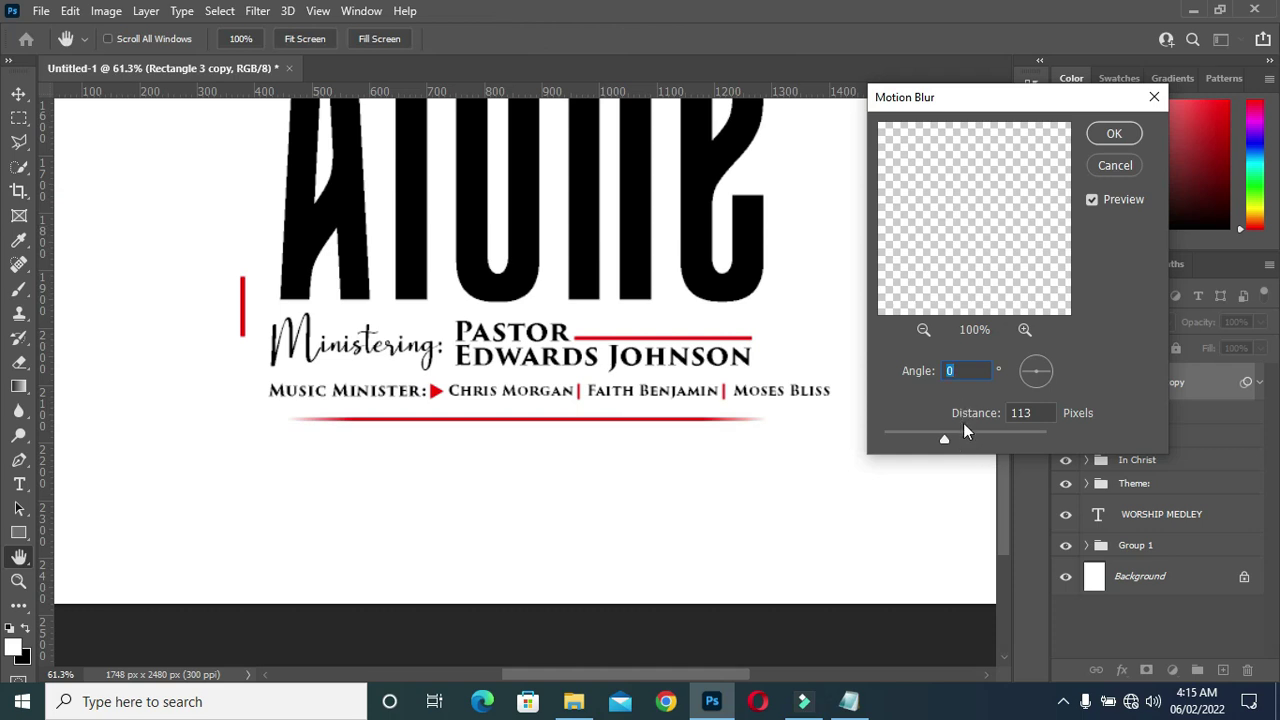
left_click_drag(944, 437, 933, 445)
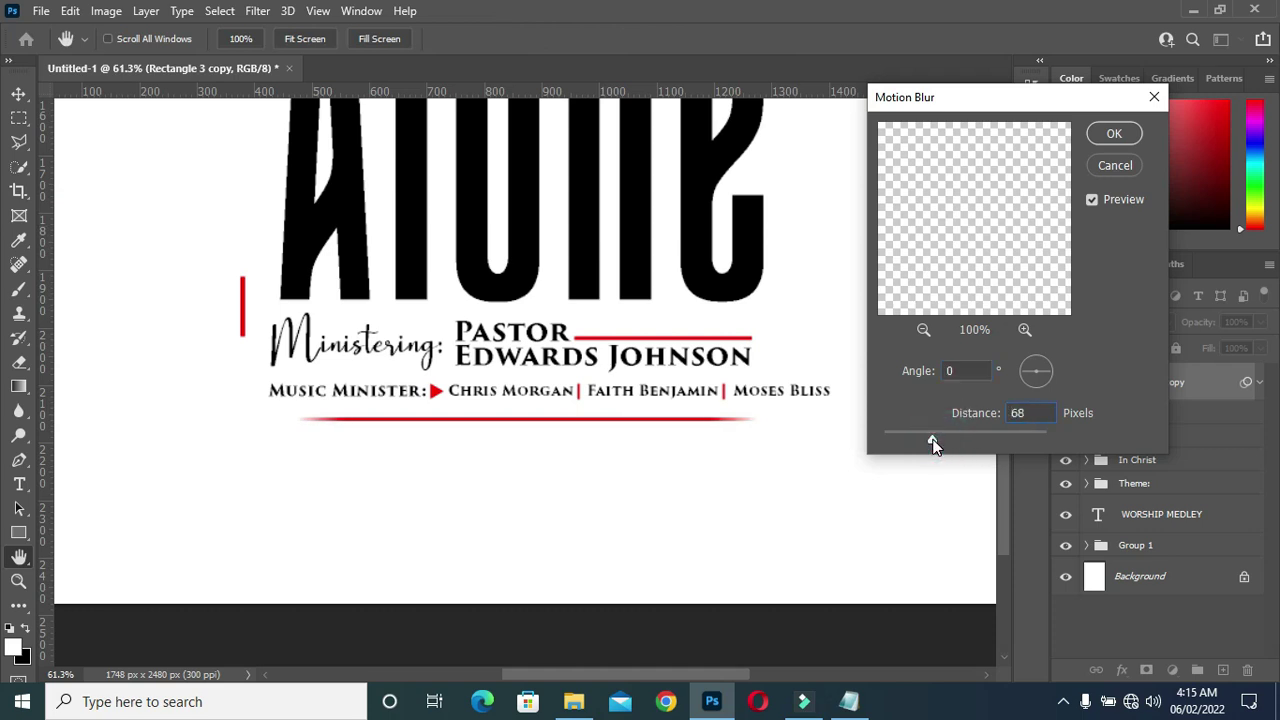
left_click_drag(930, 444, 926, 440)
left_click(1110, 138)
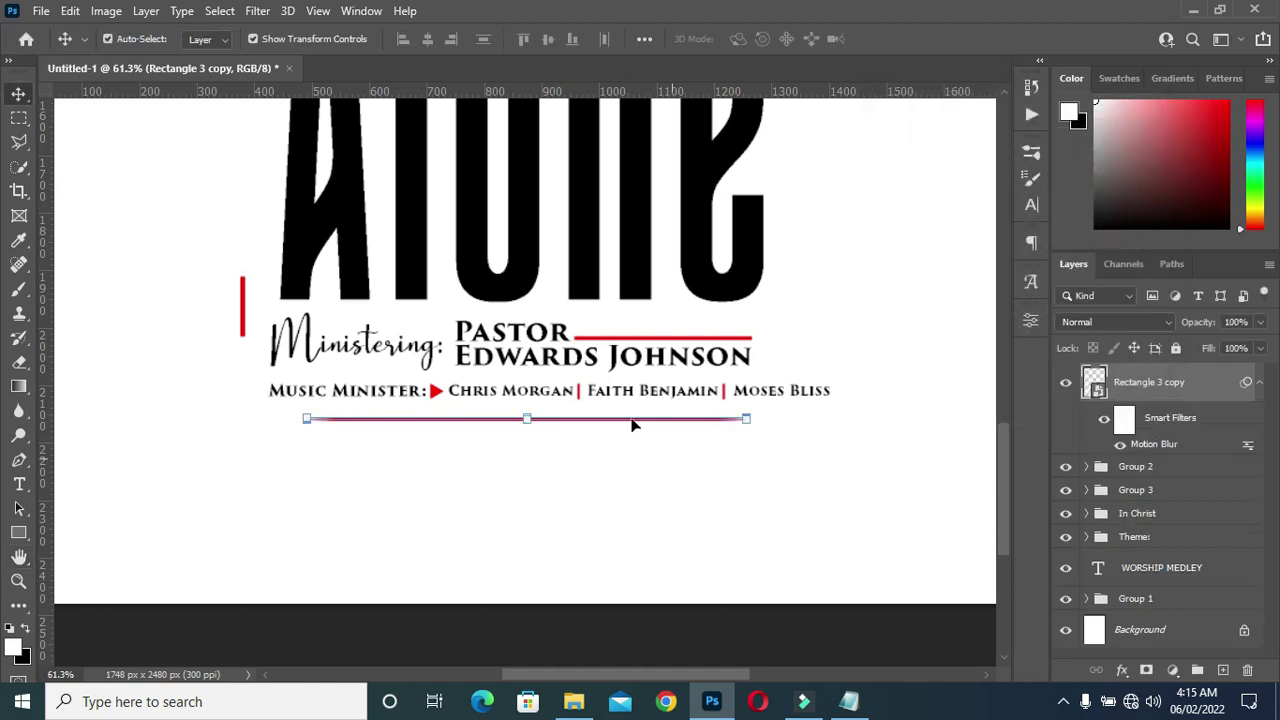
key("Up")
key("Up")
key("Up")
key("Up")
key("Up")
key("Up")
key("Up")
key("Up")
key("Up")
key("Up")
key("Up")
key("Up")
key("Up")
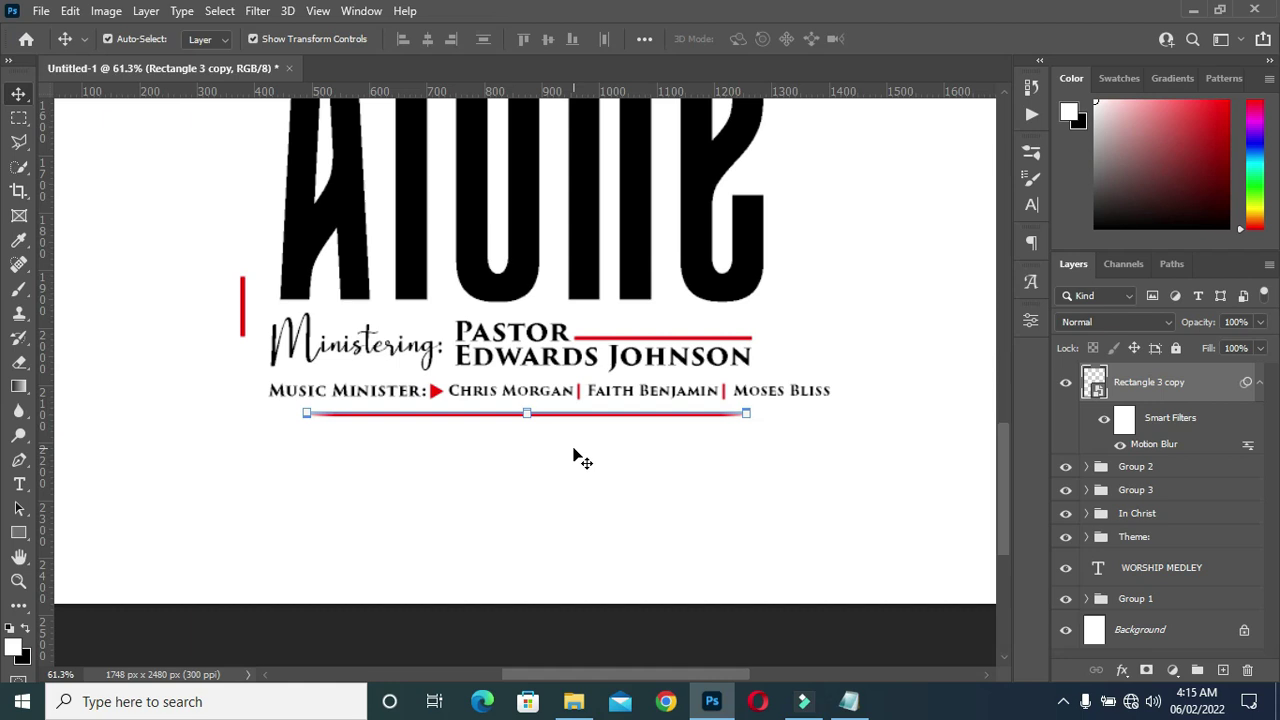
scroll(590, 452, "down", 2)
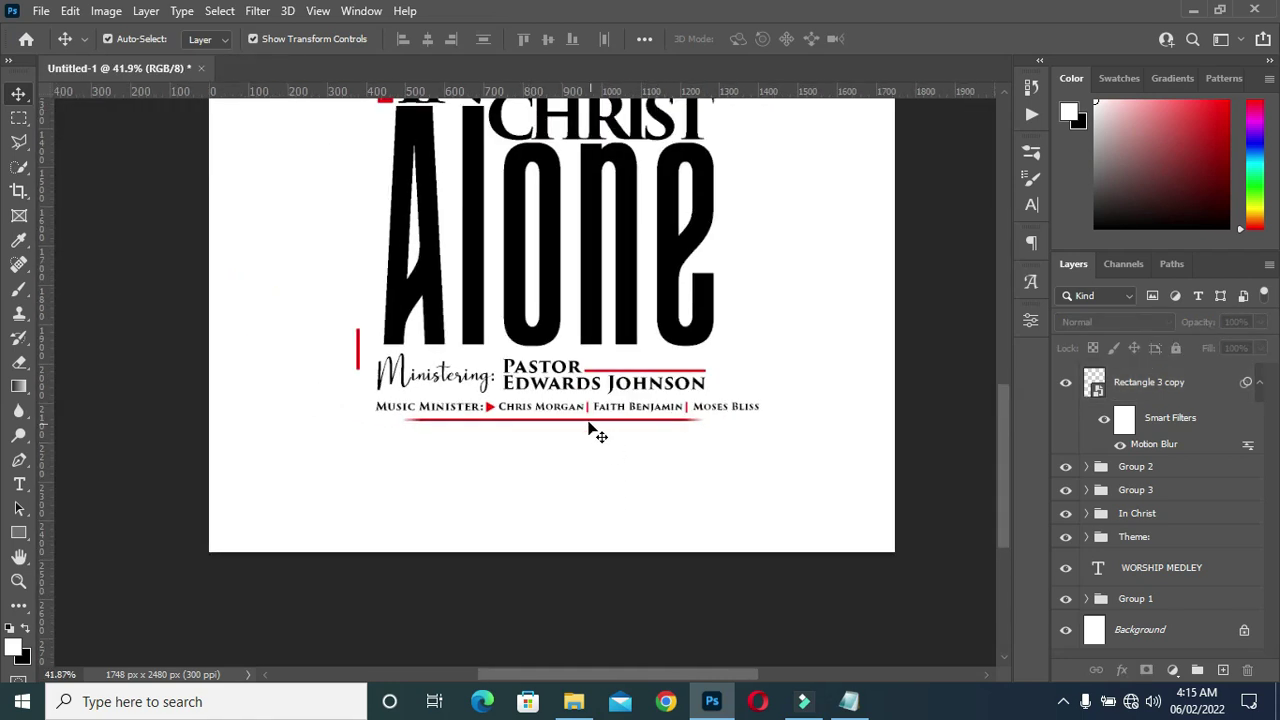
- Draw a wide rectangle below the red line and fill it black
left_click(19, 532)
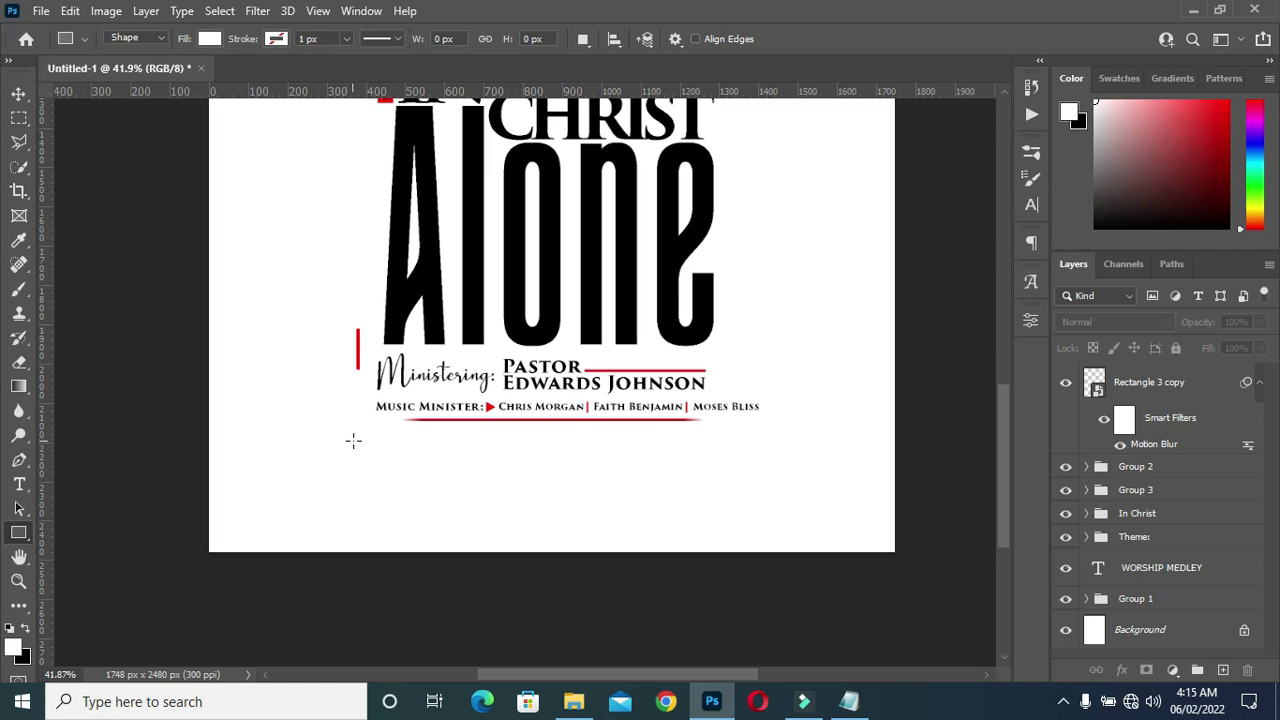
left_click_drag(358, 435, 734, 483)
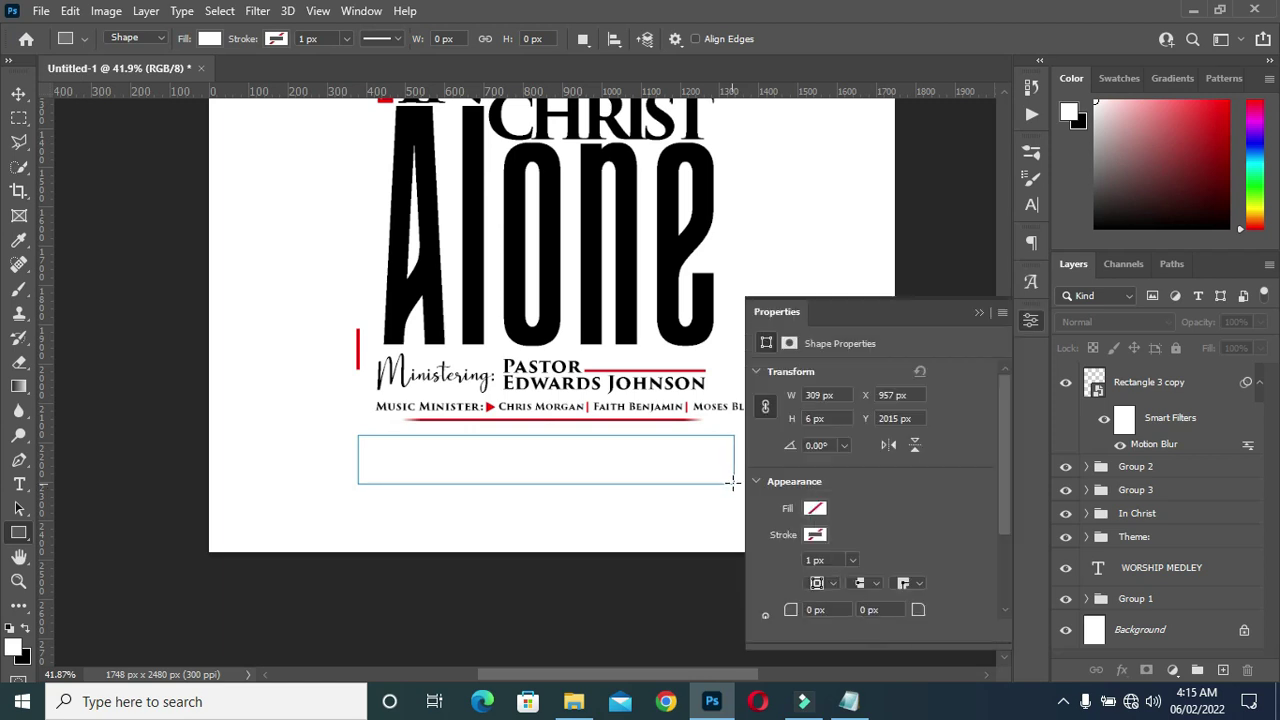
left_click(815, 510)
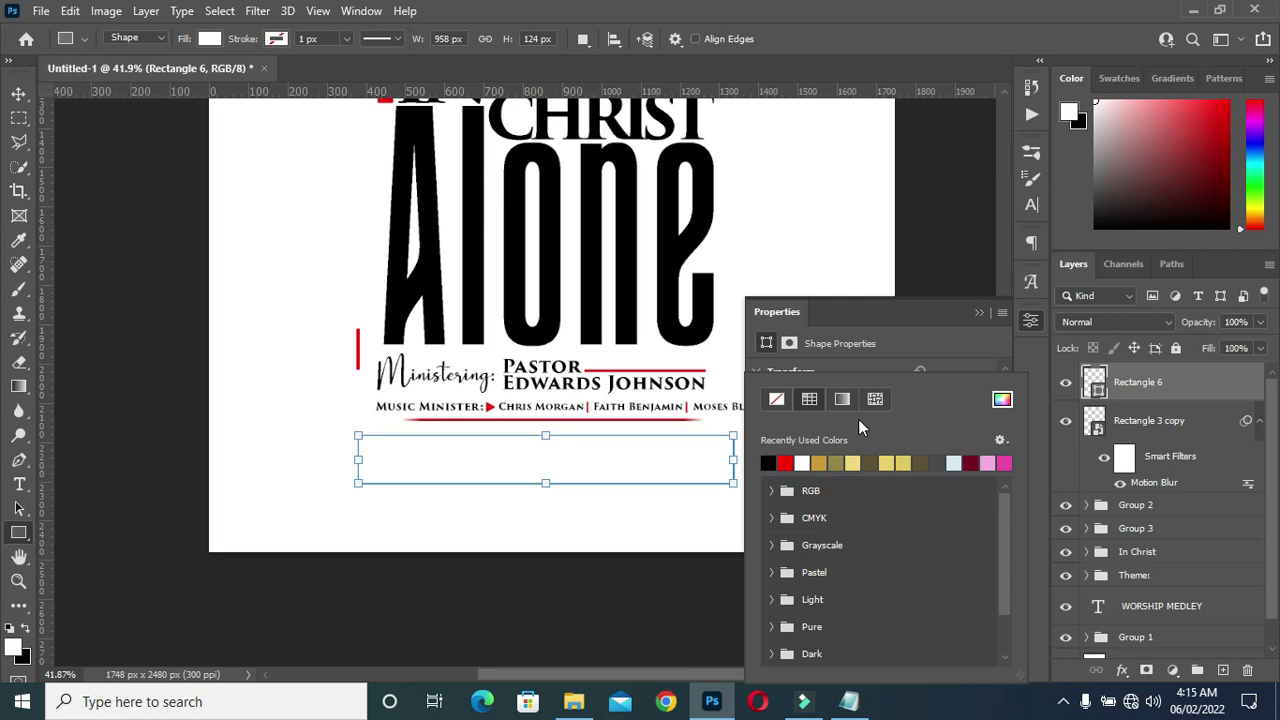
left_click(775, 457)
left_click(979, 312)
- Centre the black bar horizontally on the page
left_click(18, 93)
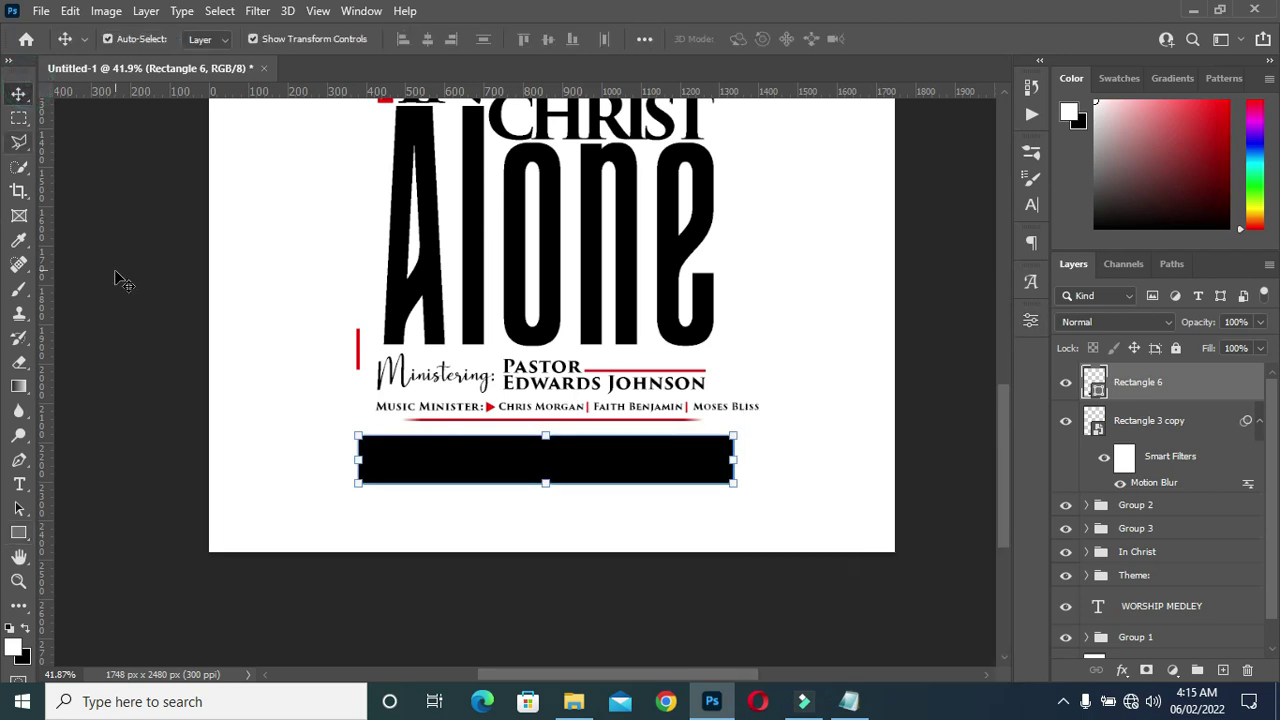
key("ctrl+a")
left_click(430, 39)
key("ctrl+d")
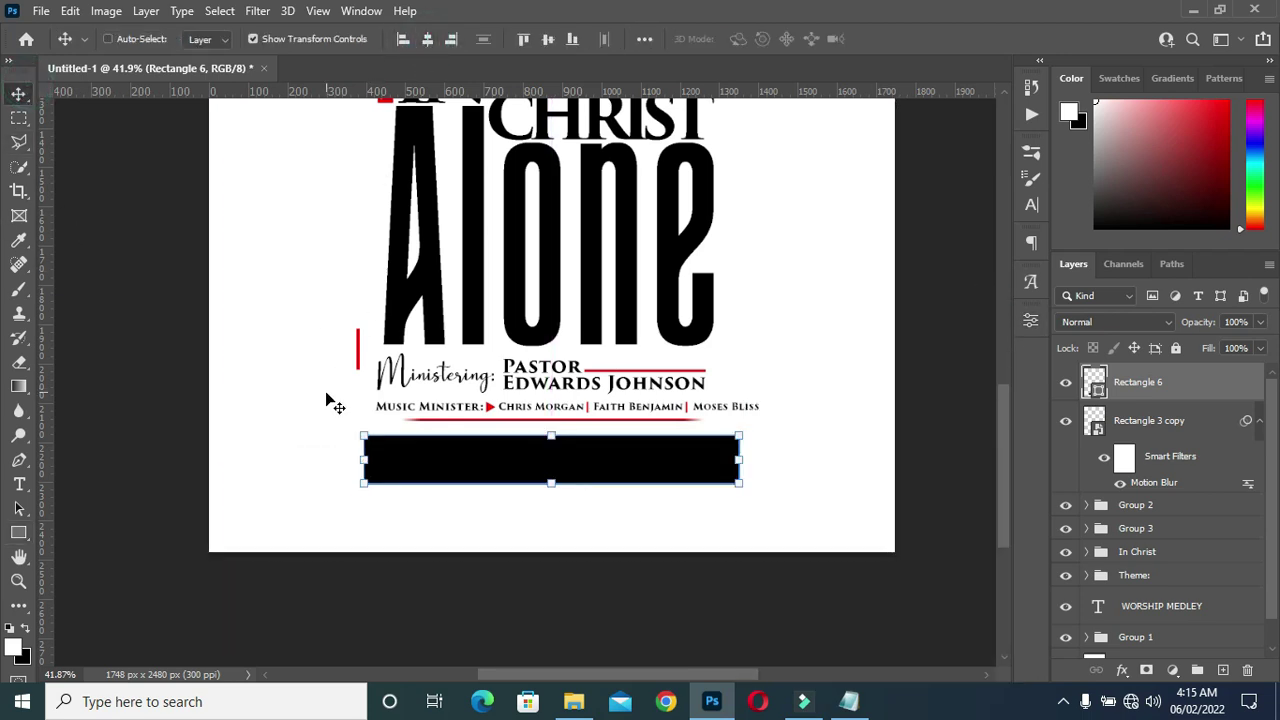
left_click(935, 477)
scroll(565, 480, "up", 2)
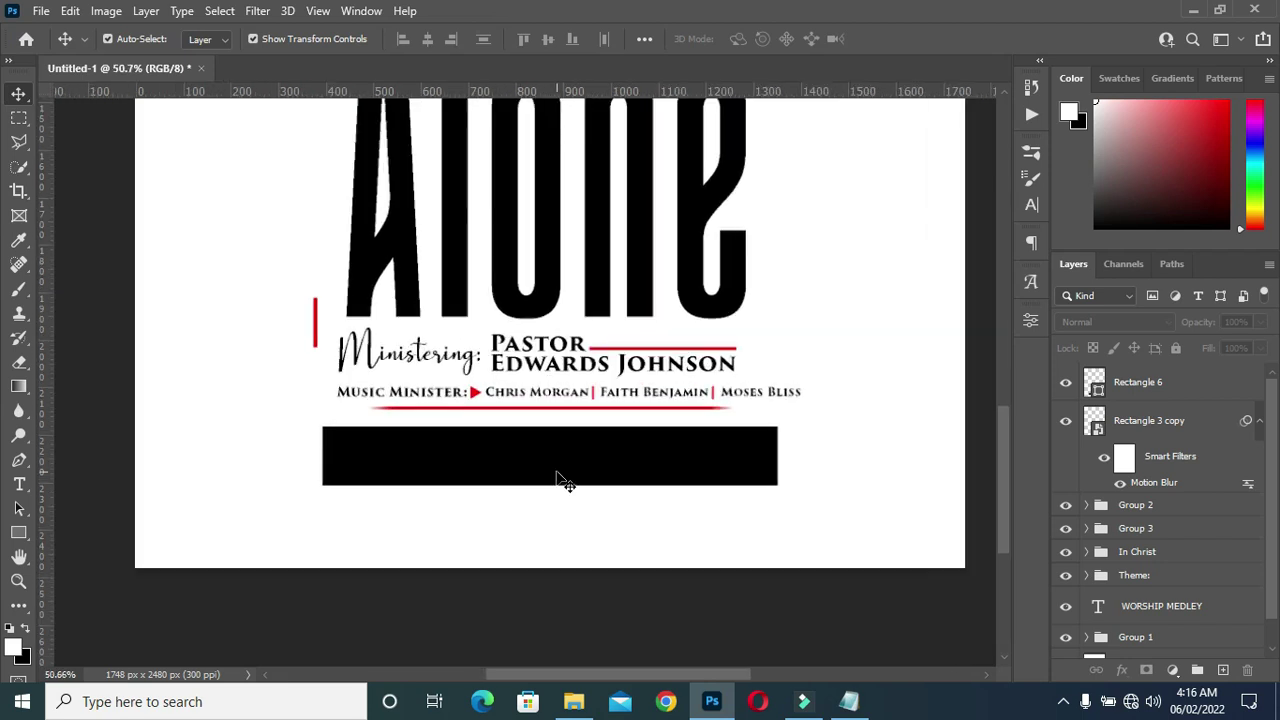
scroll(557, 483, "up", 1)
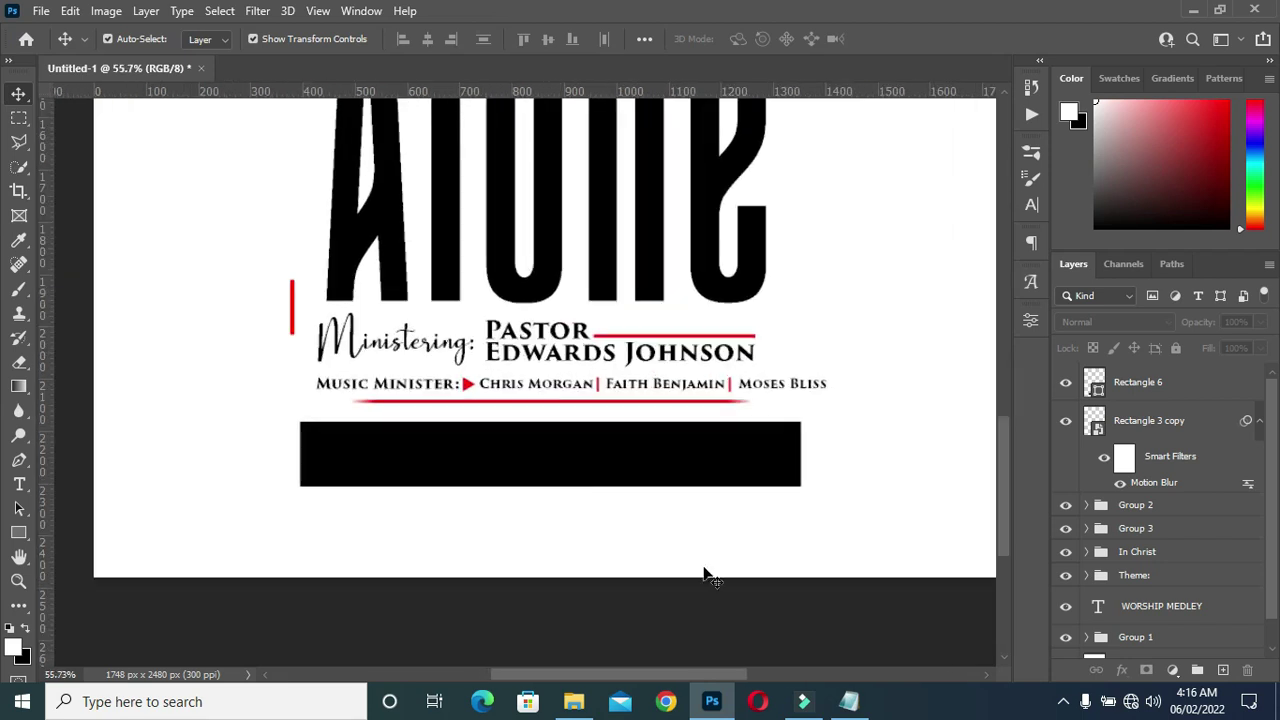
- Copy MONDAY from the notes and paste it as a new text layer on the flyer
left_click(848, 701)
left_click(262, 505)
left_click(265, 505)
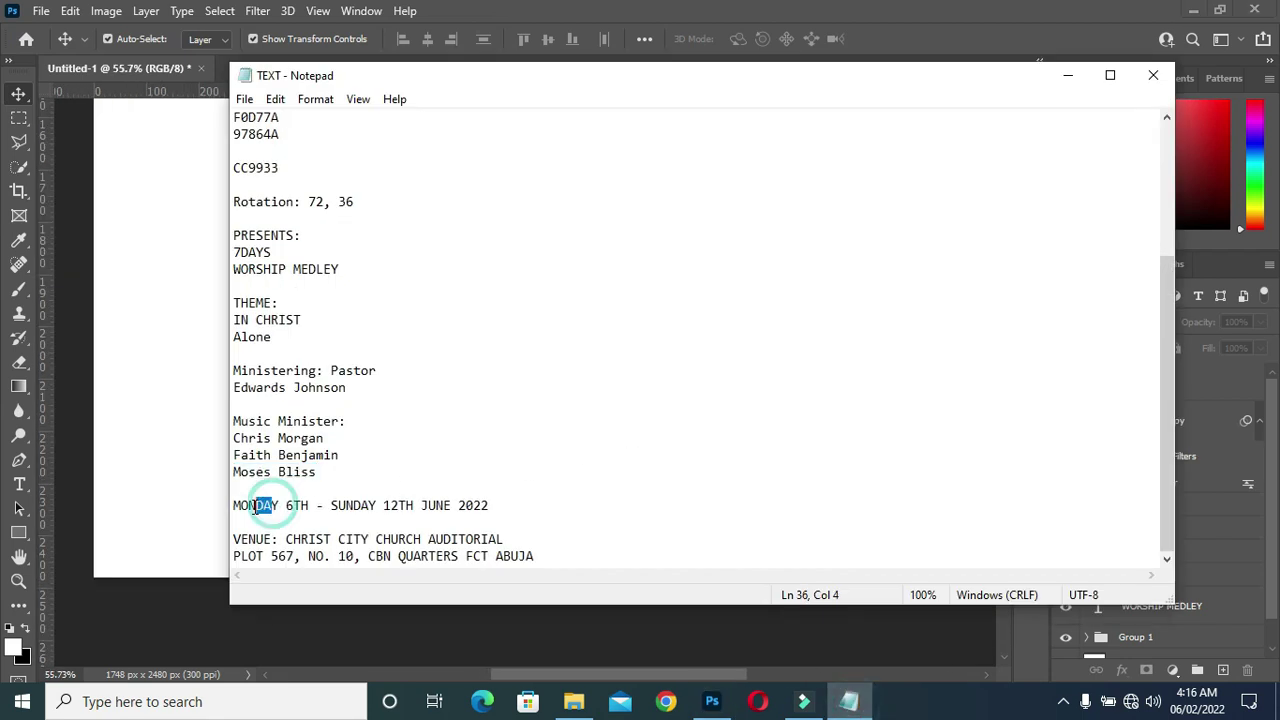
left_click_drag(280, 505, 233, 505)
key("ctrl+c")
left_click(1060, 78)
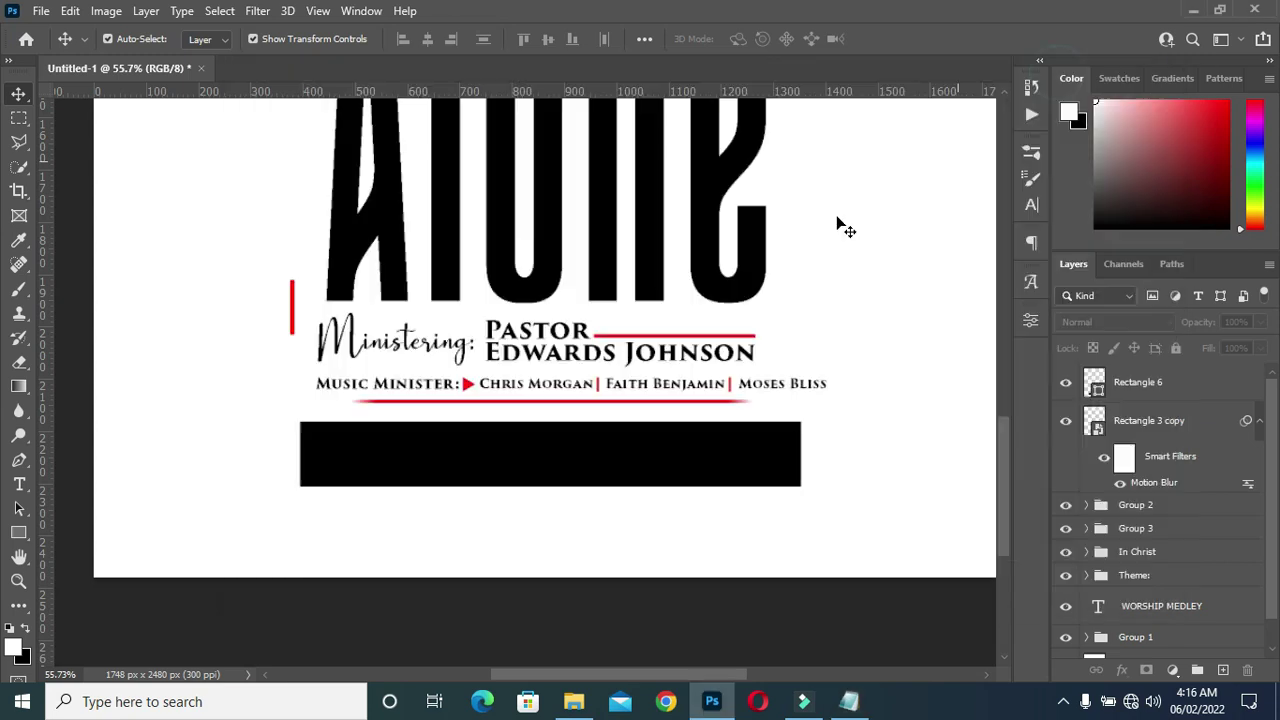
key("t")
left_click(154, 338)
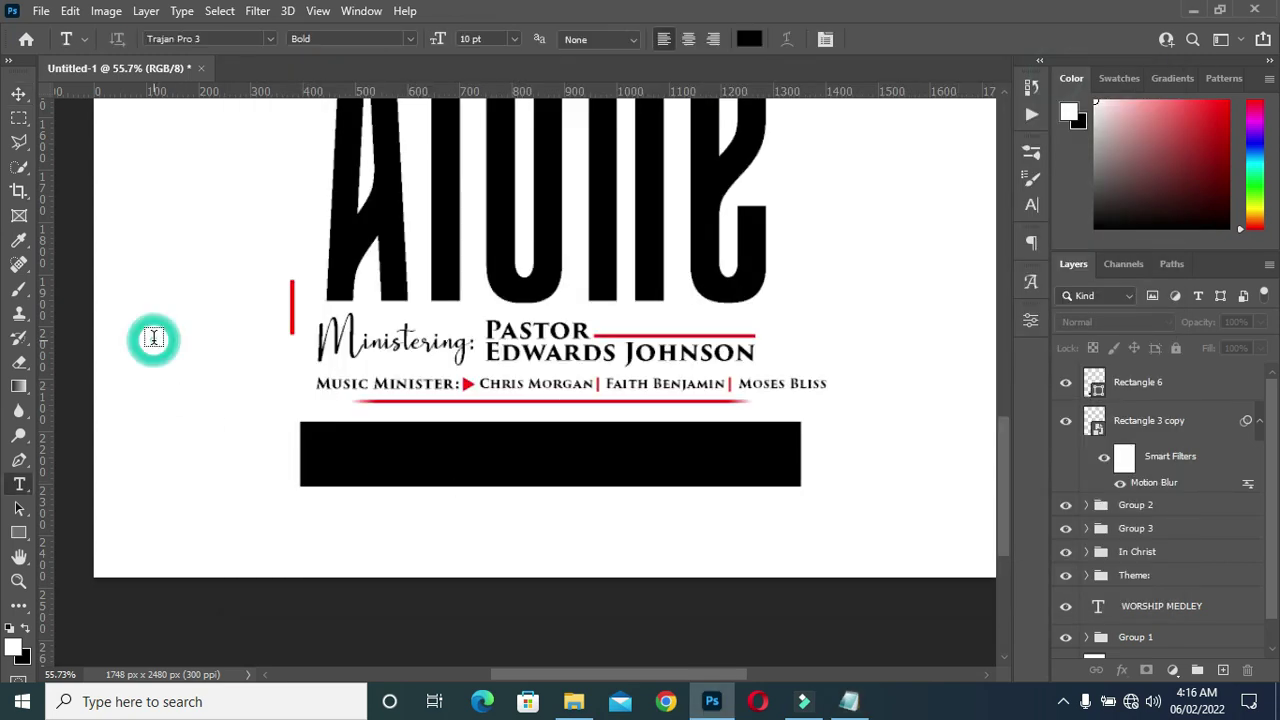
key("ctrl+v")
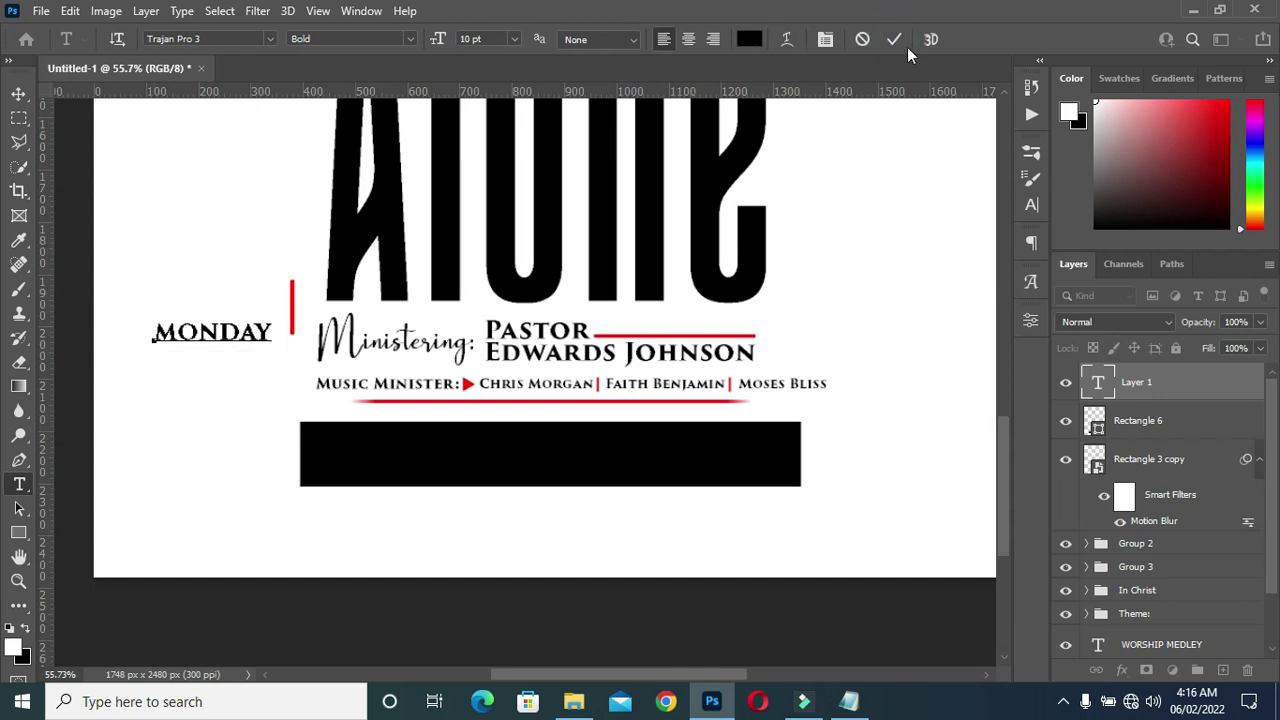
left_click(894, 38)
- Make MONDAY white and place it at the black bar's upper left, scaled to about 84.5%
left_click(752, 40)
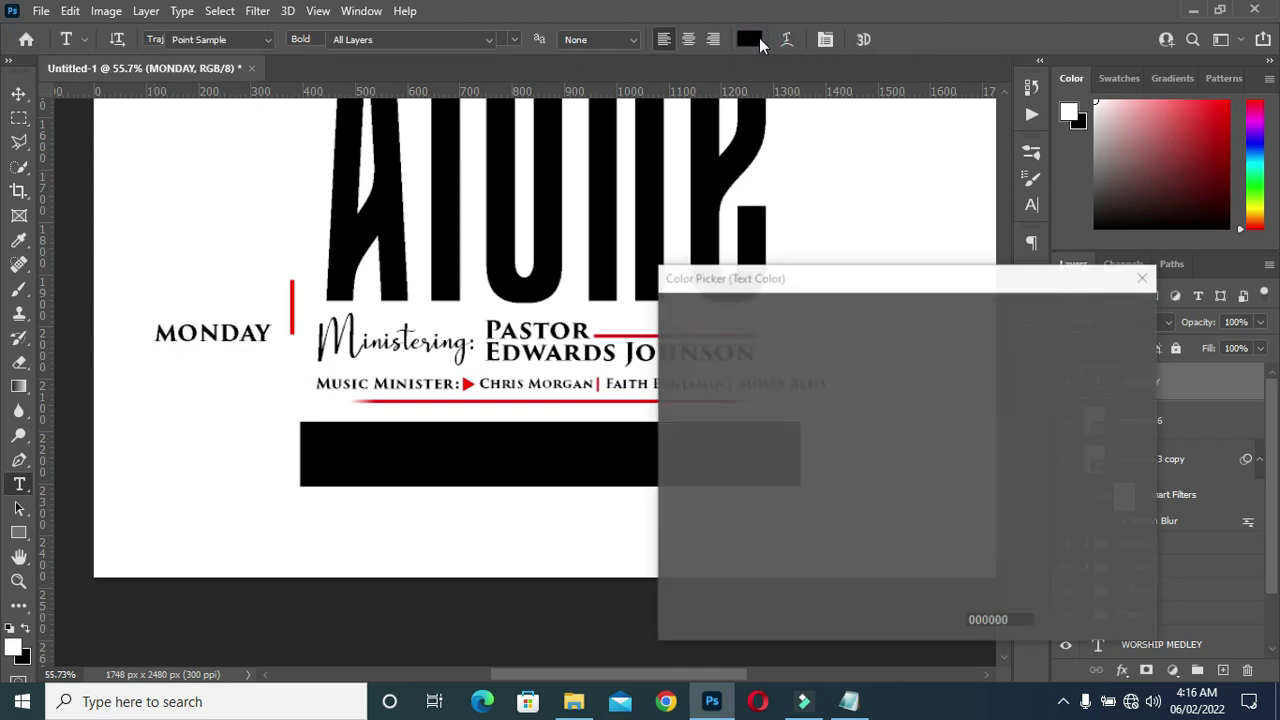
left_click(733, 328)
left_click(1051, 314)
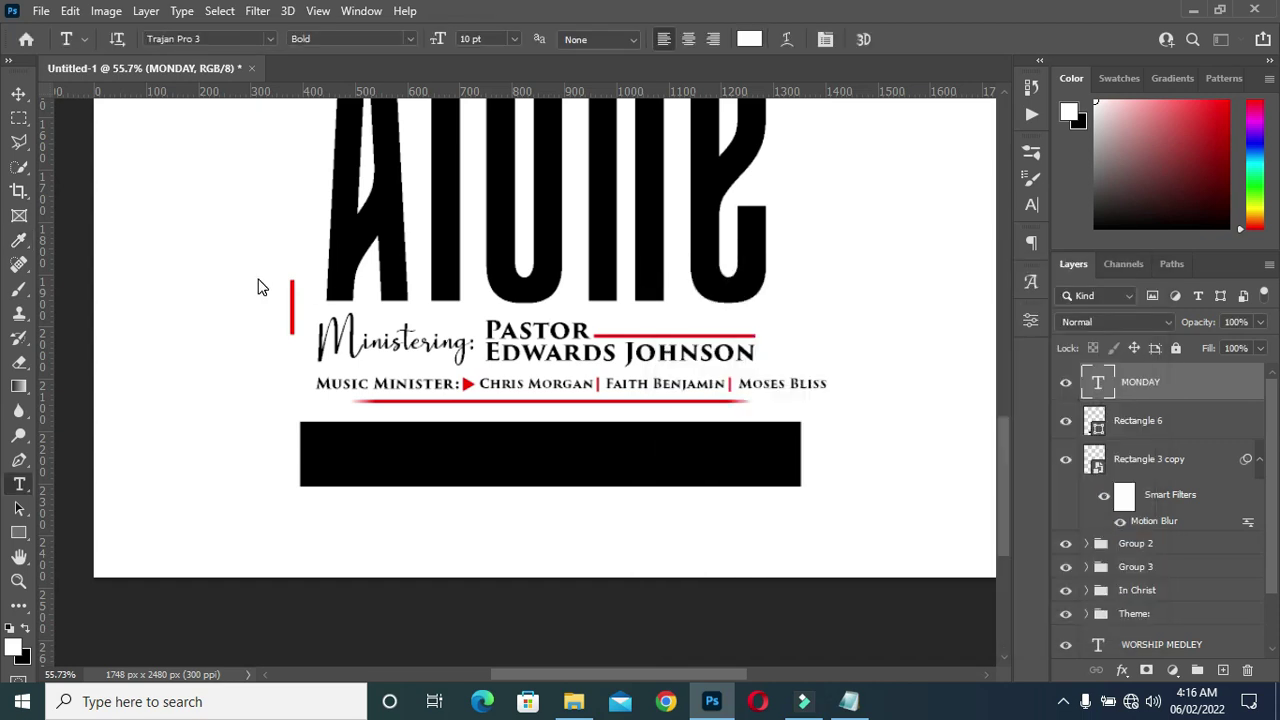
left_click(17, 95)
left_click_drag(222, 336, 414, 433)
scroll(380, 434, "up", 2)
key("ctrl+t")
key("Return")
left_click(286, 634)
scroll(371, 514, "up", 1)
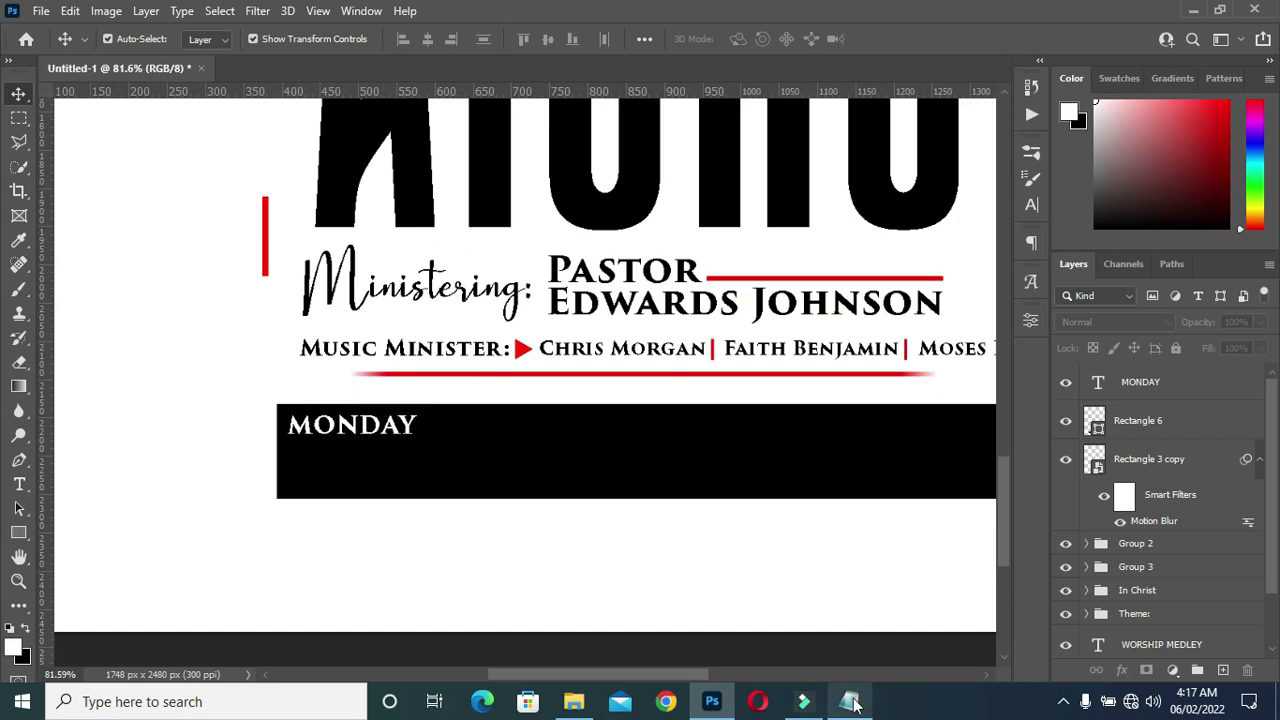
left_click(848, 701)
- Duplicate MONDAY below itself and retype the copy as 6TH
left_click_drag(286, 505, 305, 505)
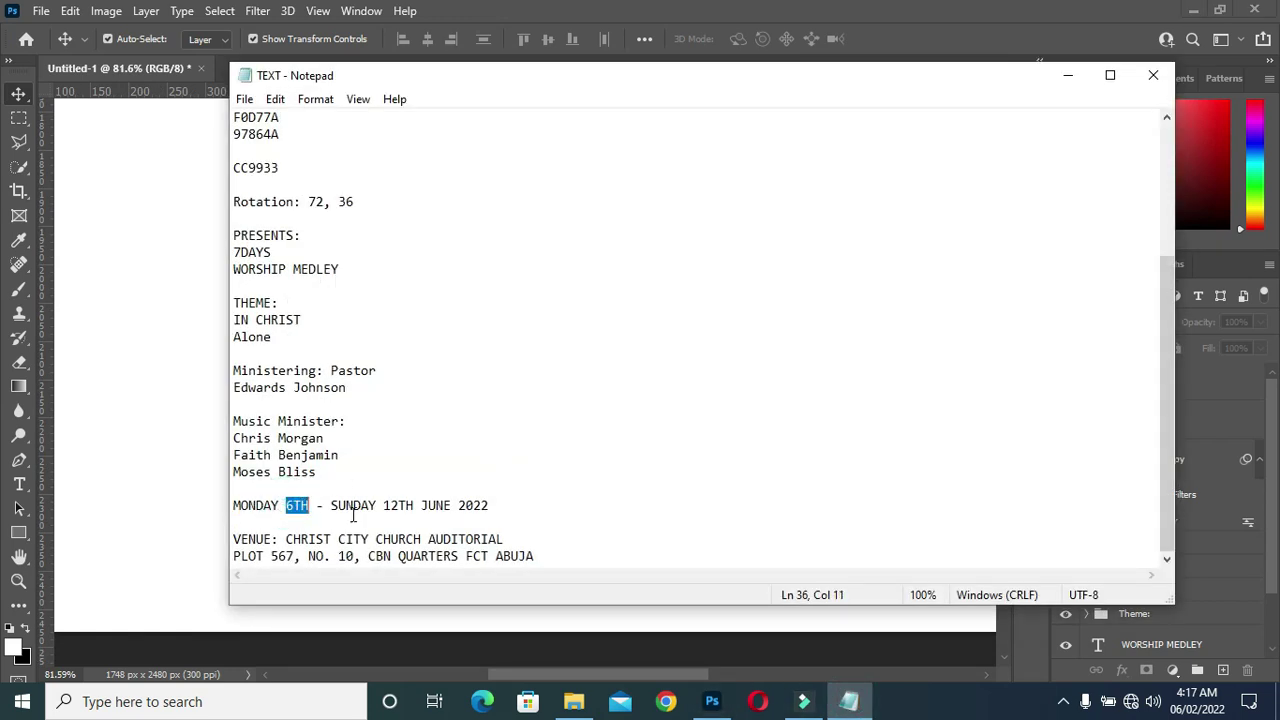
left_click(1050, 77)
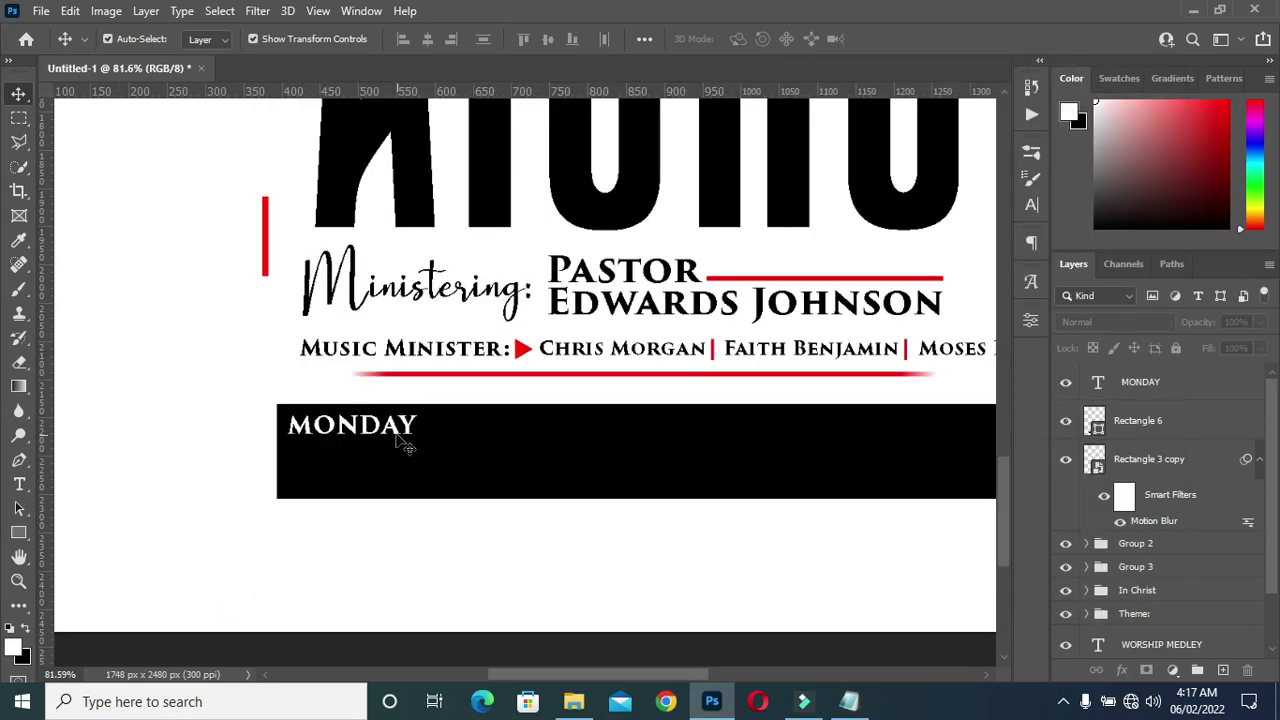
double_click(391, 431)
left_click_drag(1189, 387, 1223, 667)
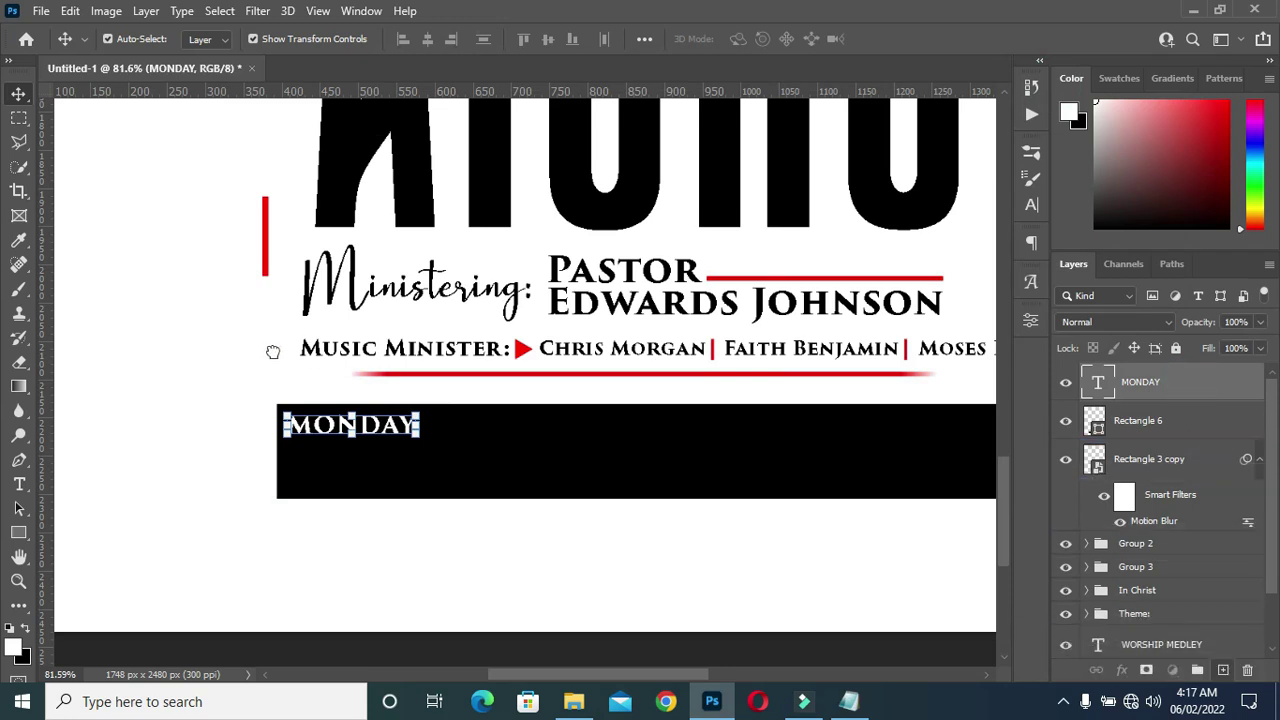
left_click_drag(368, 428, 372, 455)
double_click(372, 455)
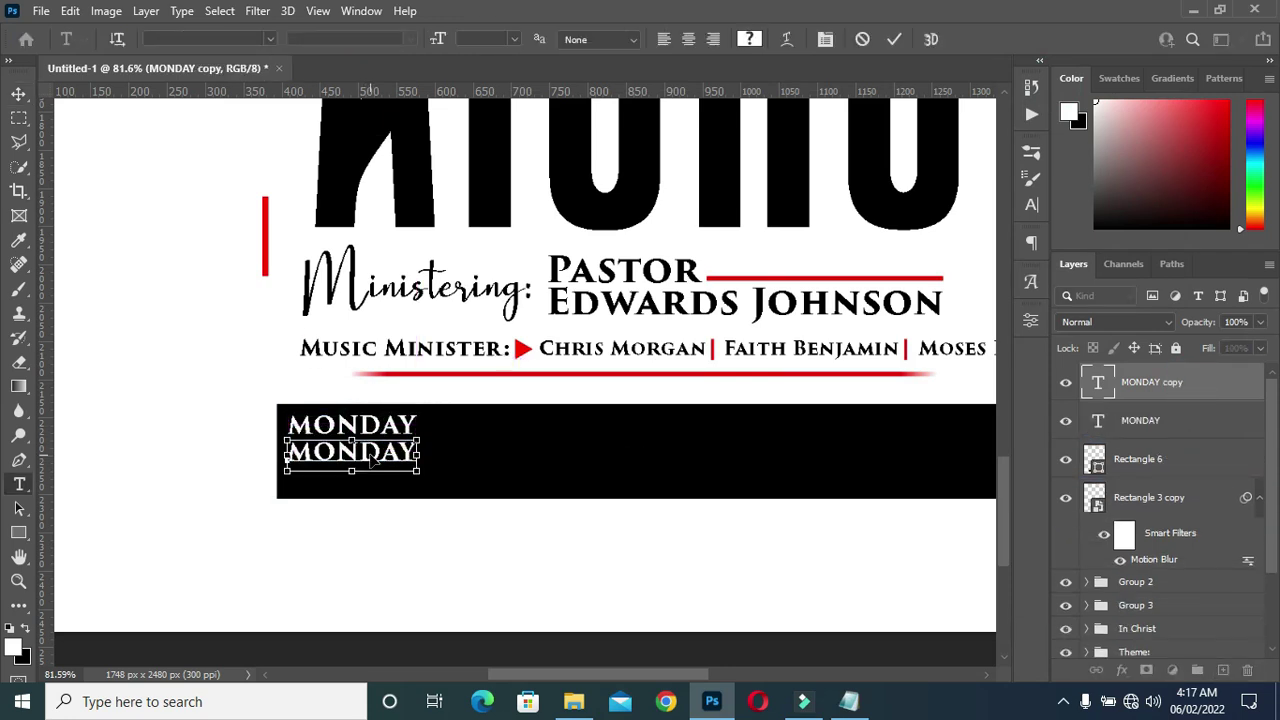
type("6TH")
left_click_drag(346, 452, 537, 457)
key("BackSpace")
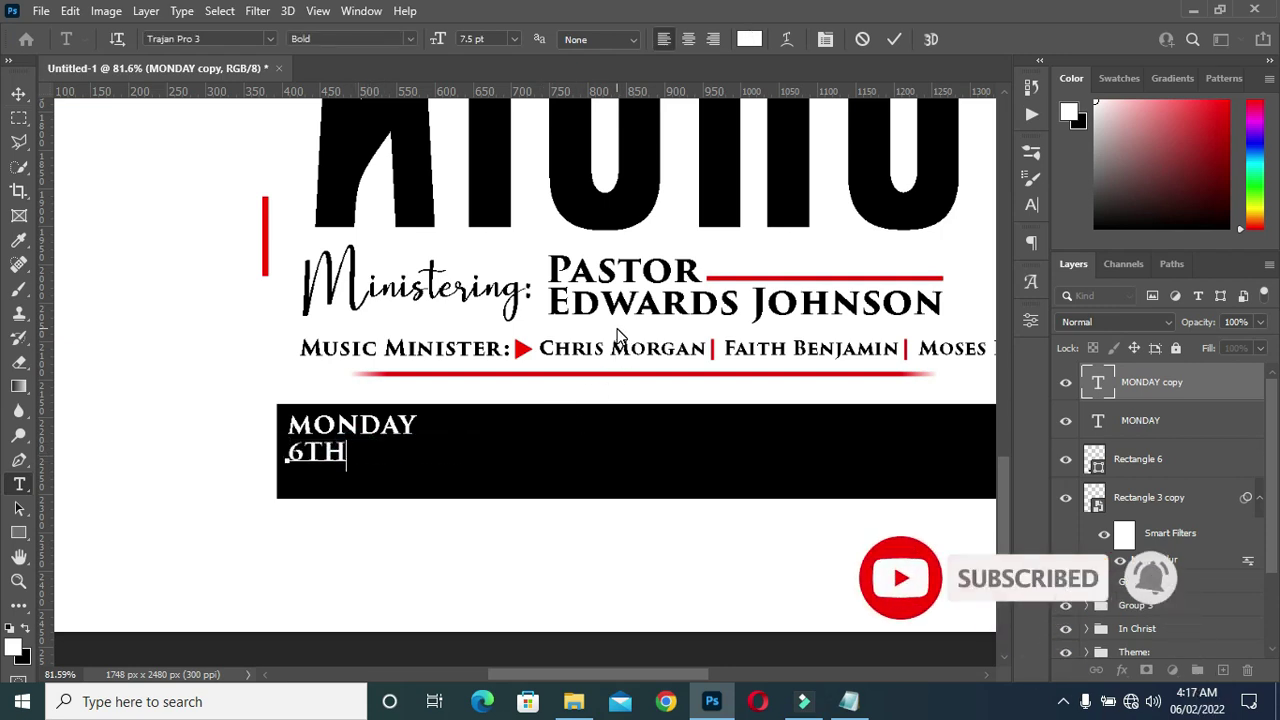
key("ctrl+Return")
key("v")
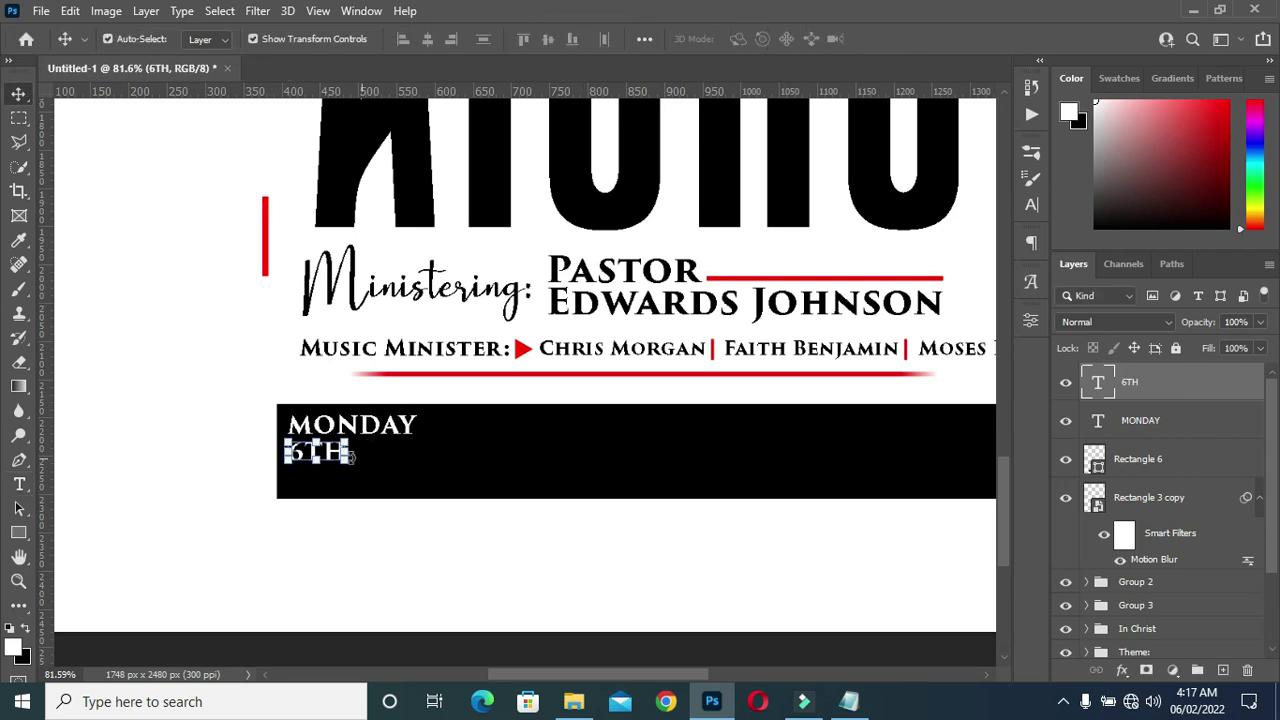
- Enlarge 6TH to about double and tighten its letter spacing
left_click_drag(348, 460, 377, 474)
left_click(928, 38)
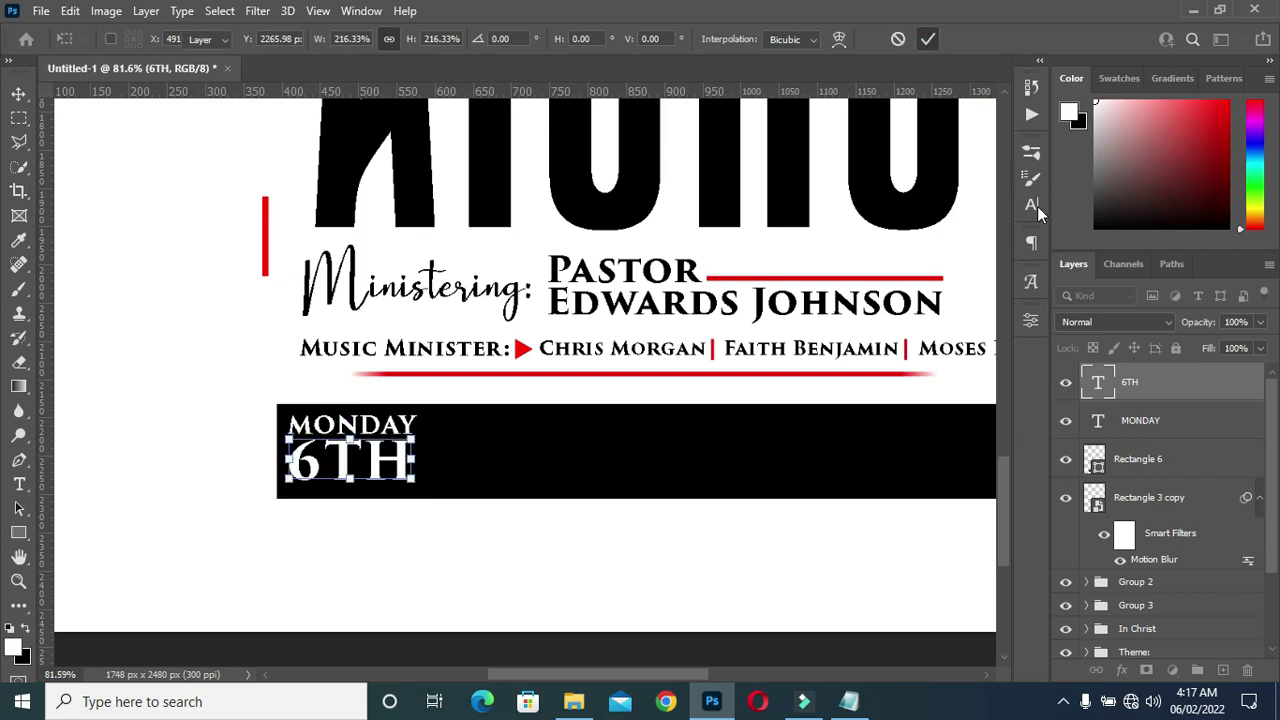
left_click(1031, 206)
left_click_drag(933, 222, 931, 219)
left_click(960, 202)
left_click(980, 146)
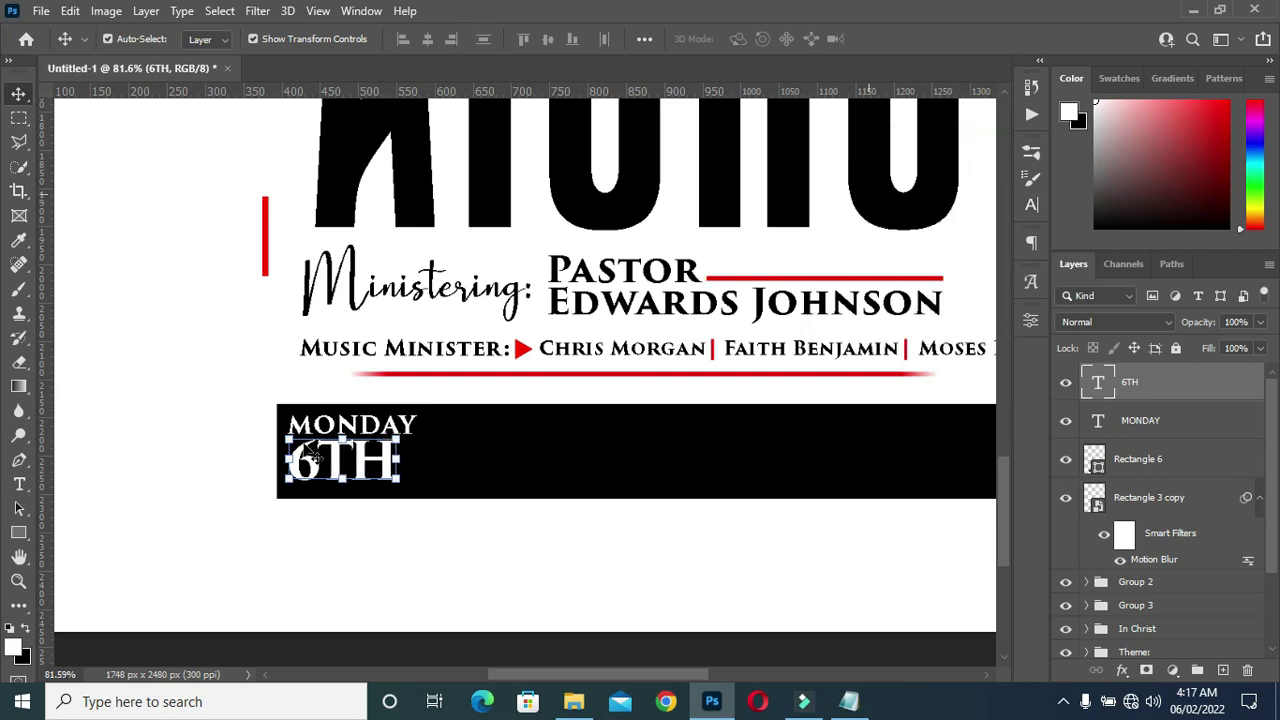
- Scale 6TH further to about 116%
key("ctrl+t")
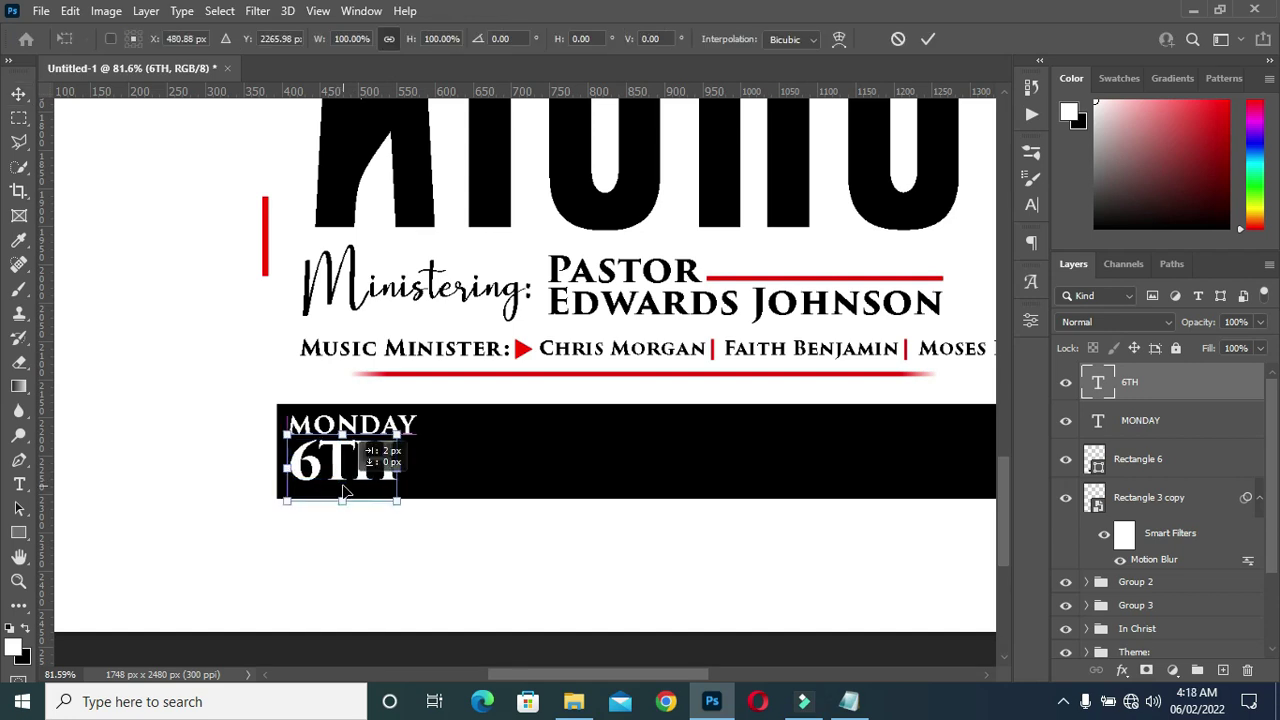
left_click_drag(400, 463, 347, 477)
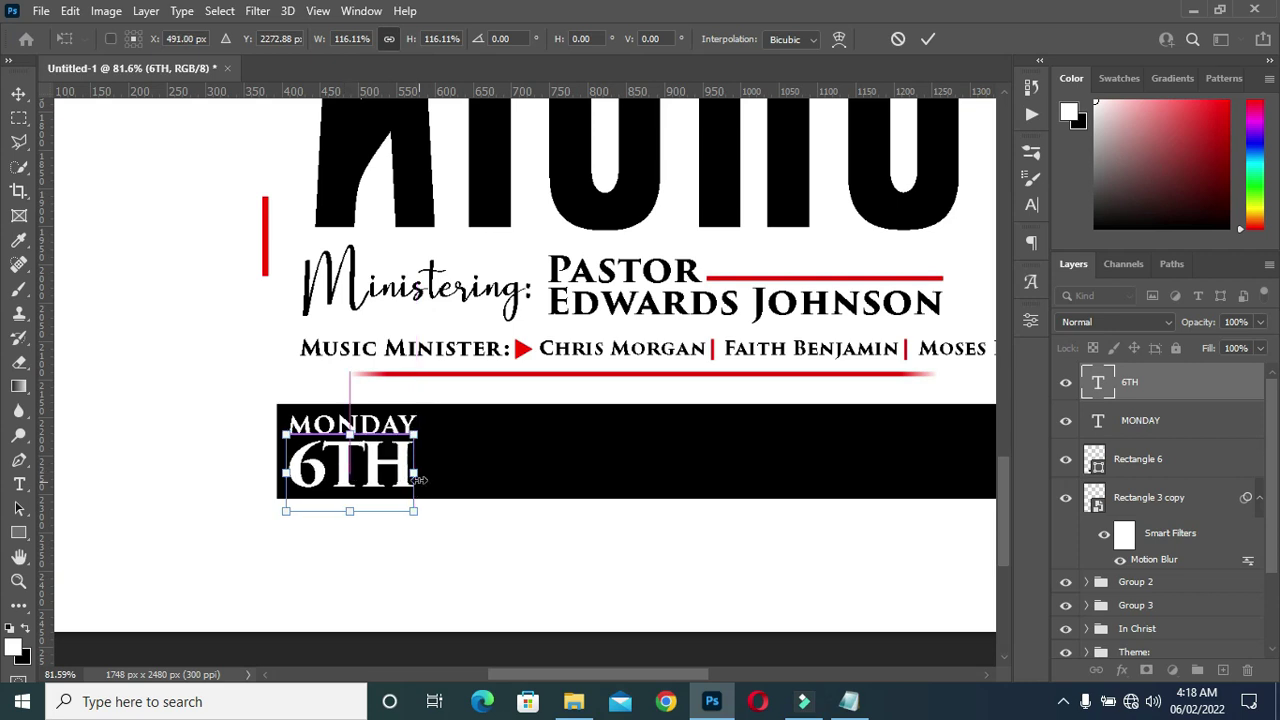
left_click(928, 39)
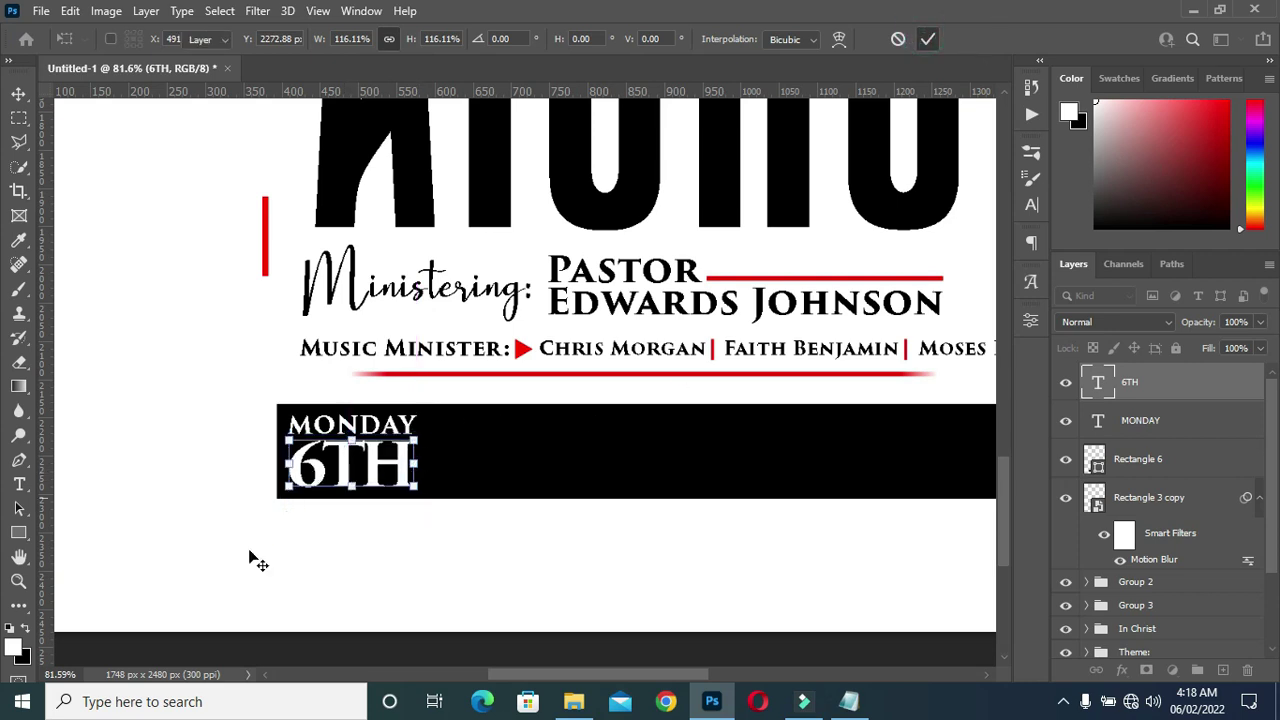
key("Return")
left_click(19, 532)
- Draw a small red rectangle beside 6TH and align it to the black bar's vertical centre
left_click_drag(432, 441, 476, 458)
left_click(812, 512)
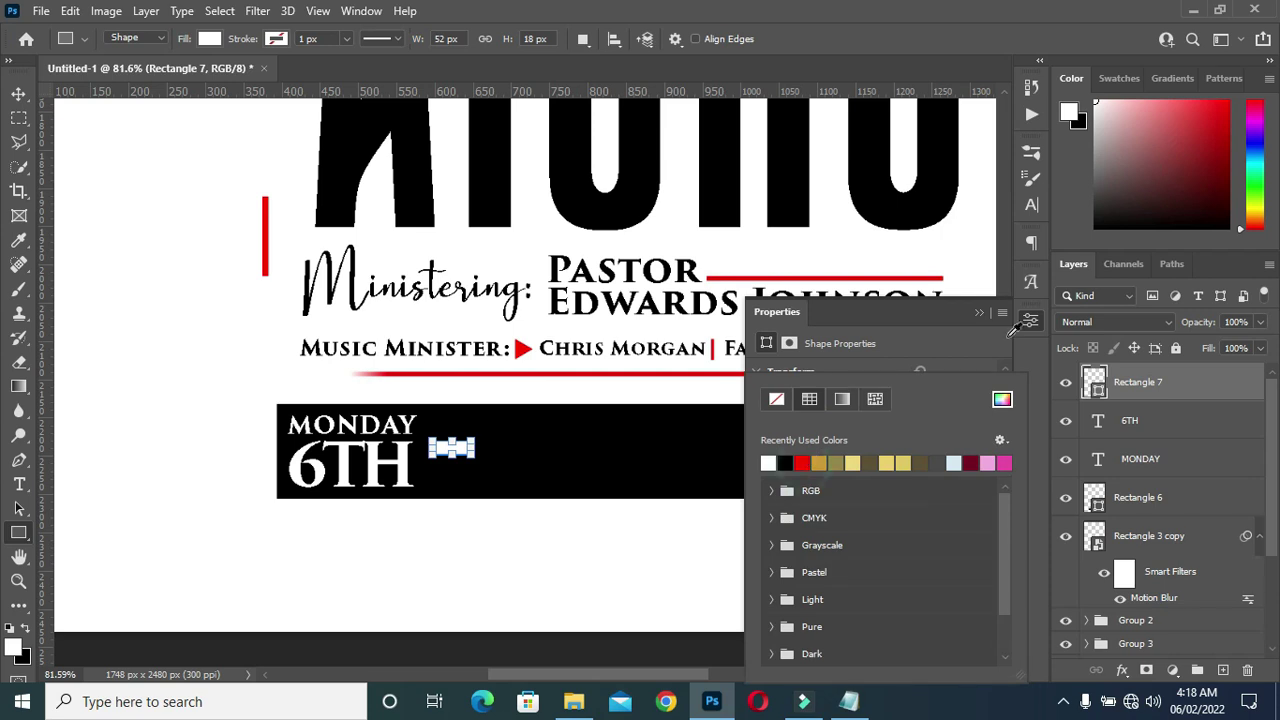
key("Escape")
left_click(18, 94)
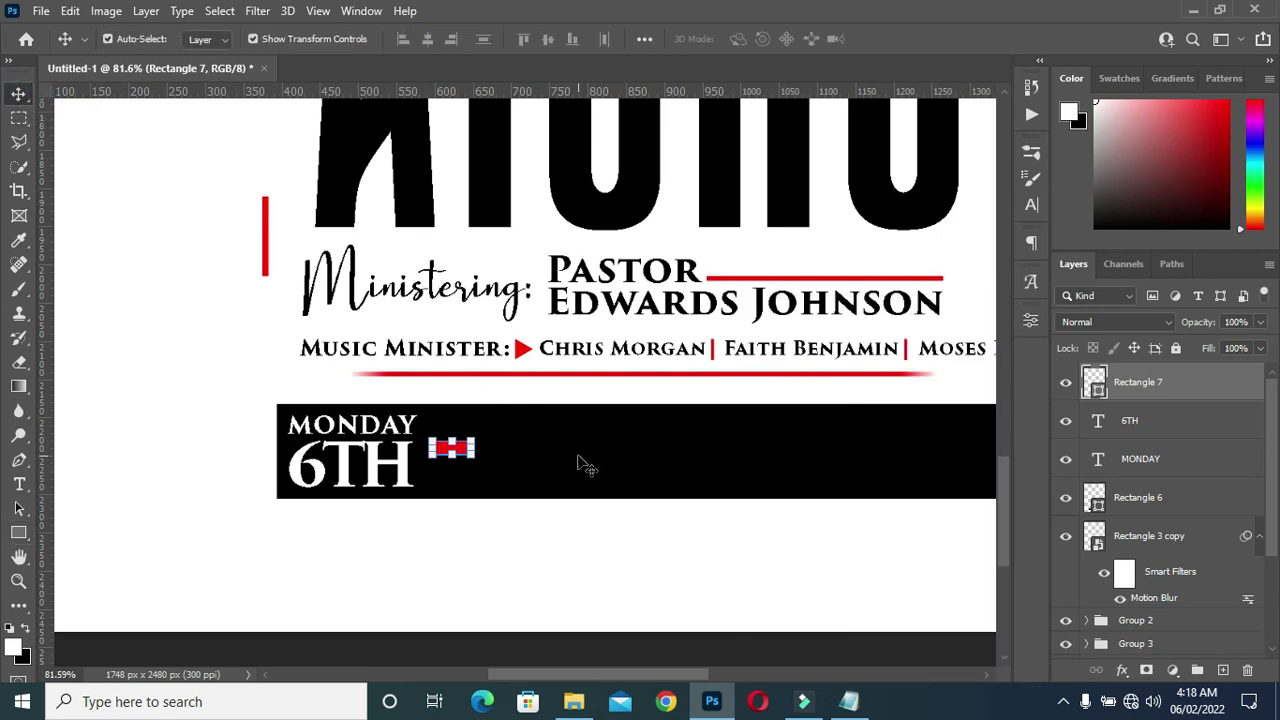
left_click(1152, 497, "ctrl")
left_click(547, 38)
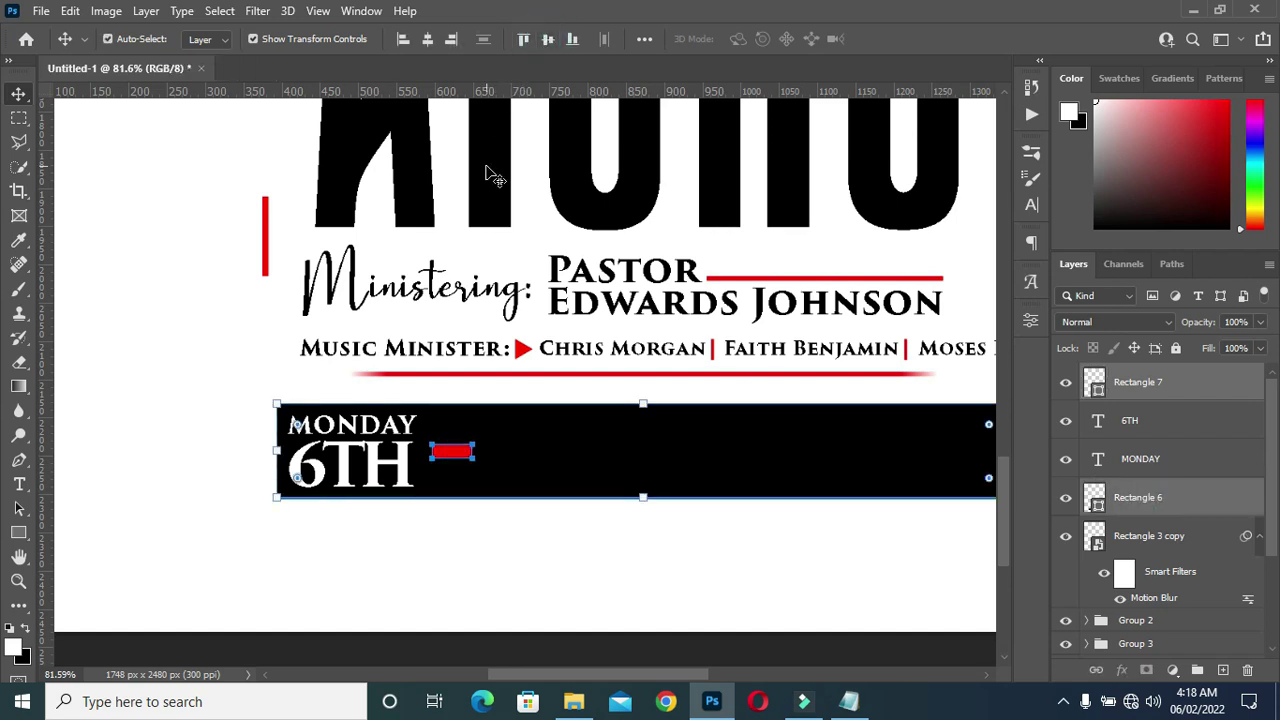
left_click(421, 590)
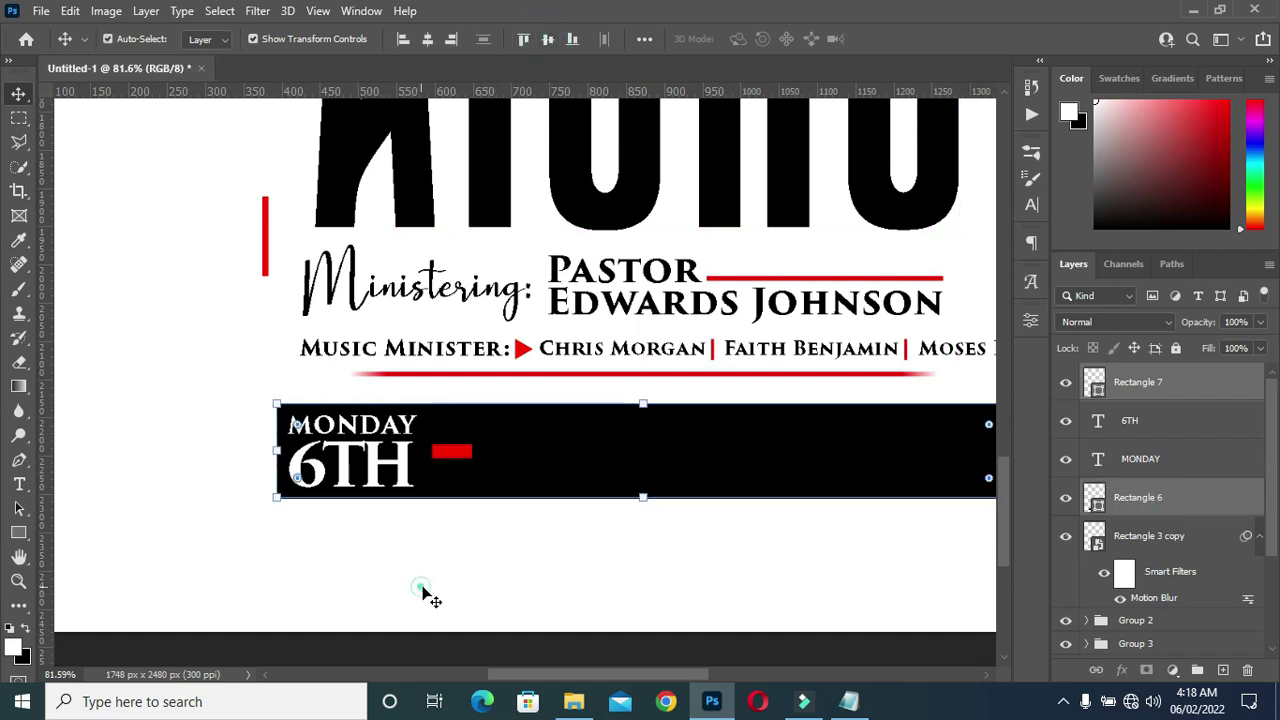
left_click(390, 437)
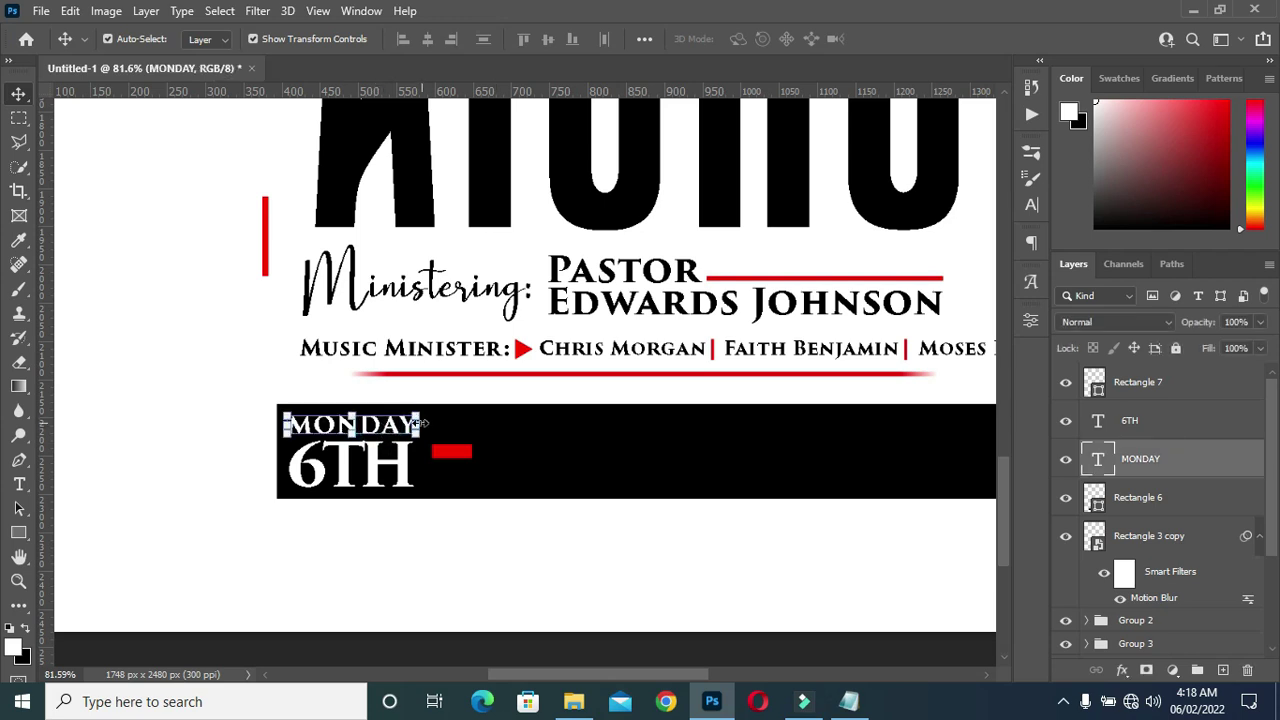
- Duplicate MONDAY to the right of the red dash and change the copy to SUNDAY
left_click_drag(368, 424, 571, 424)
left_click_drag(1193, 481, 1110, 392)
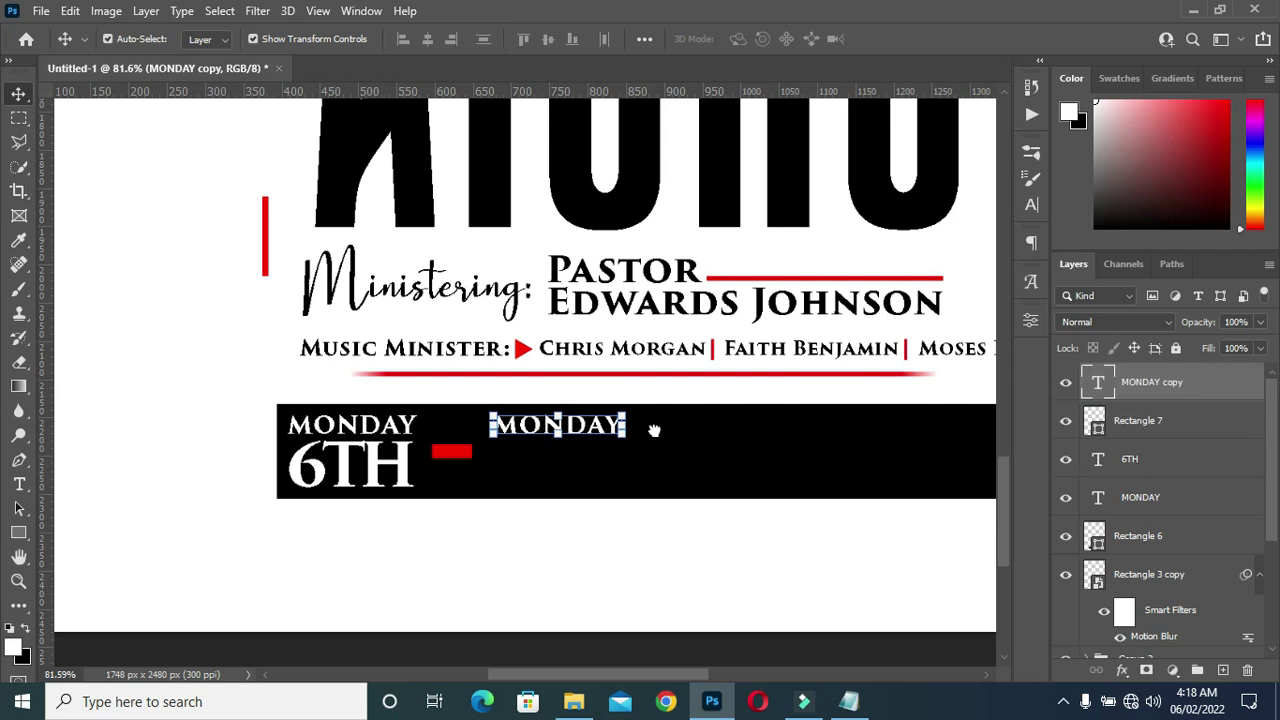
double_click(591, 427)
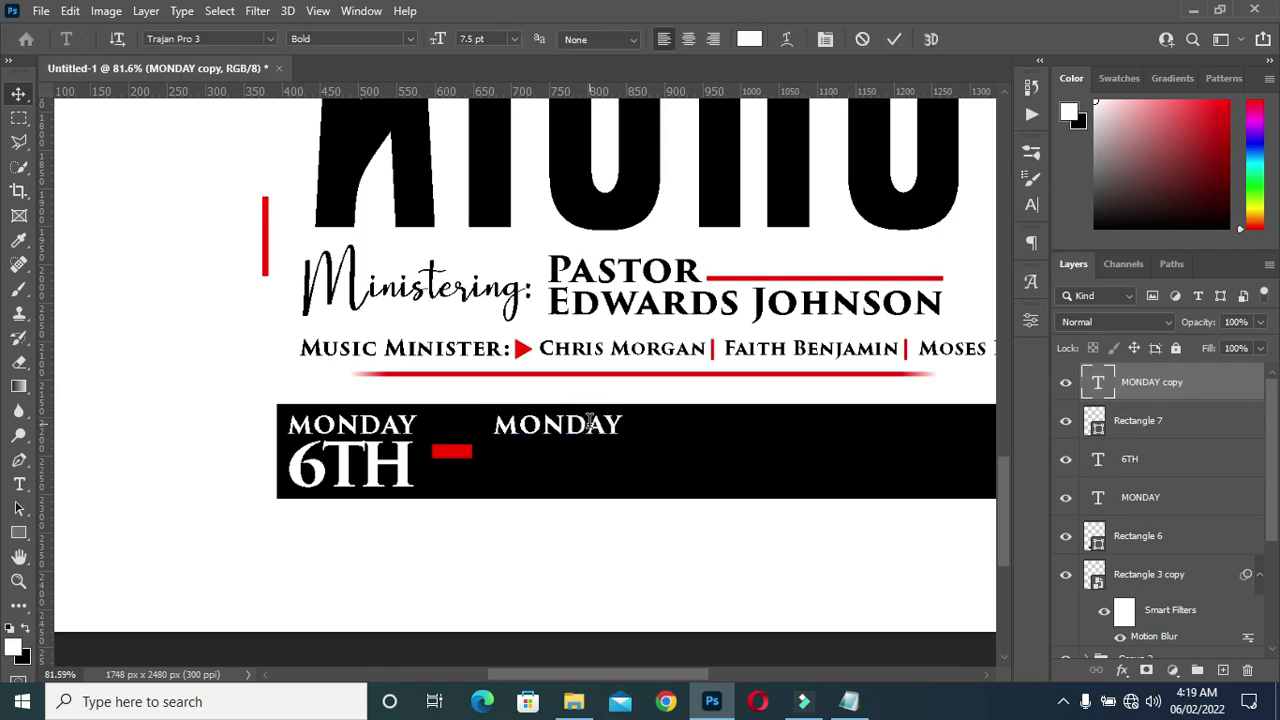
key("alt+Tab")
left_click_drag(330, 505, 378, 506)
key("ctrl+c")
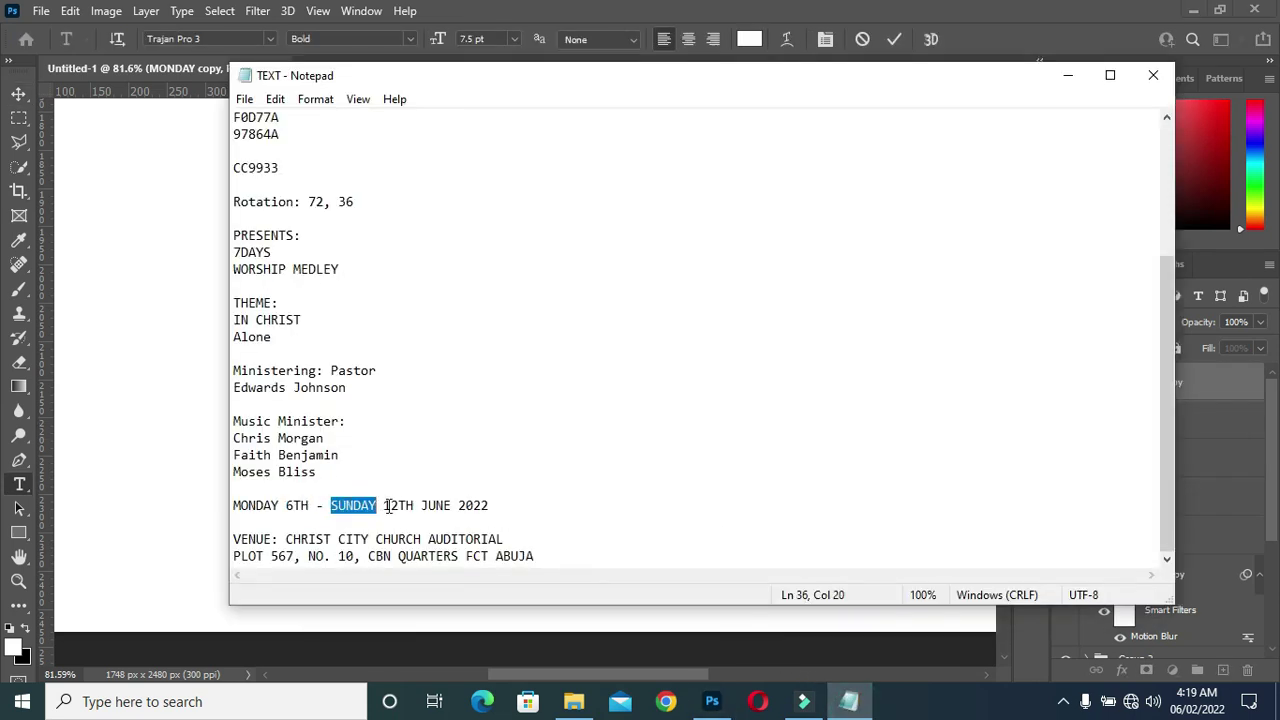
left_click(1067, 75)
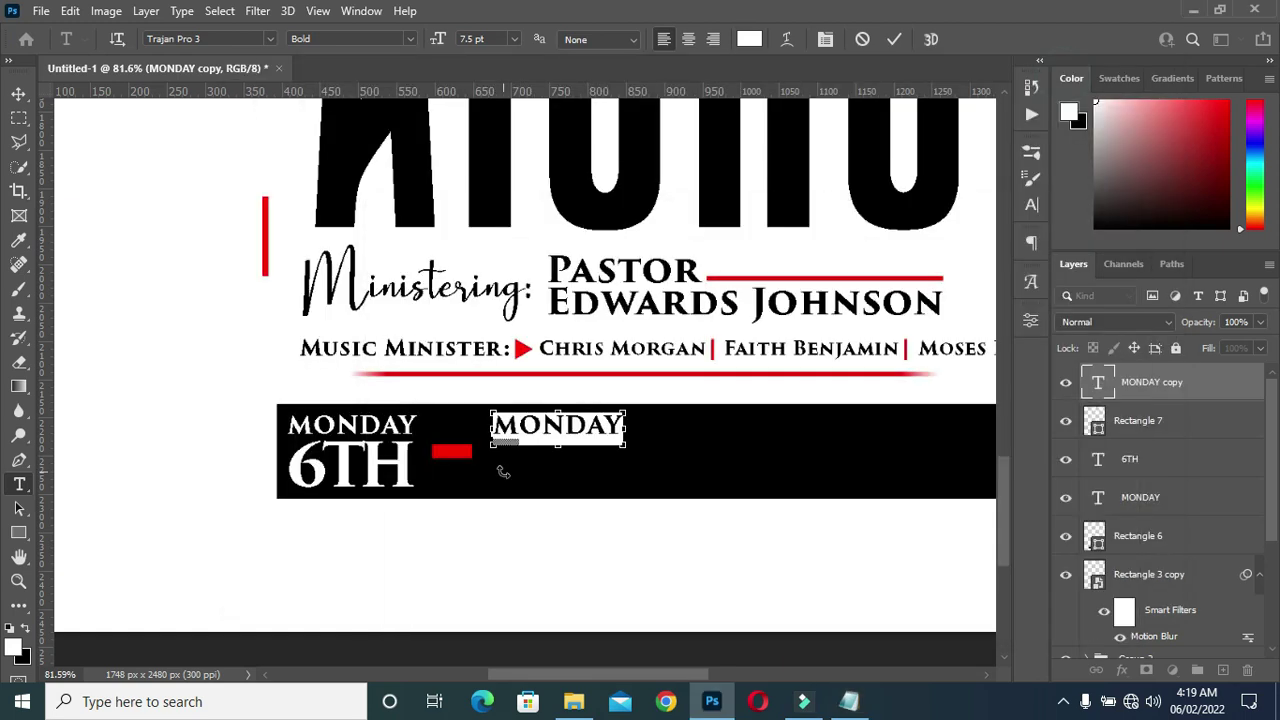
key("ctrl+v")
left_click(894, 38)
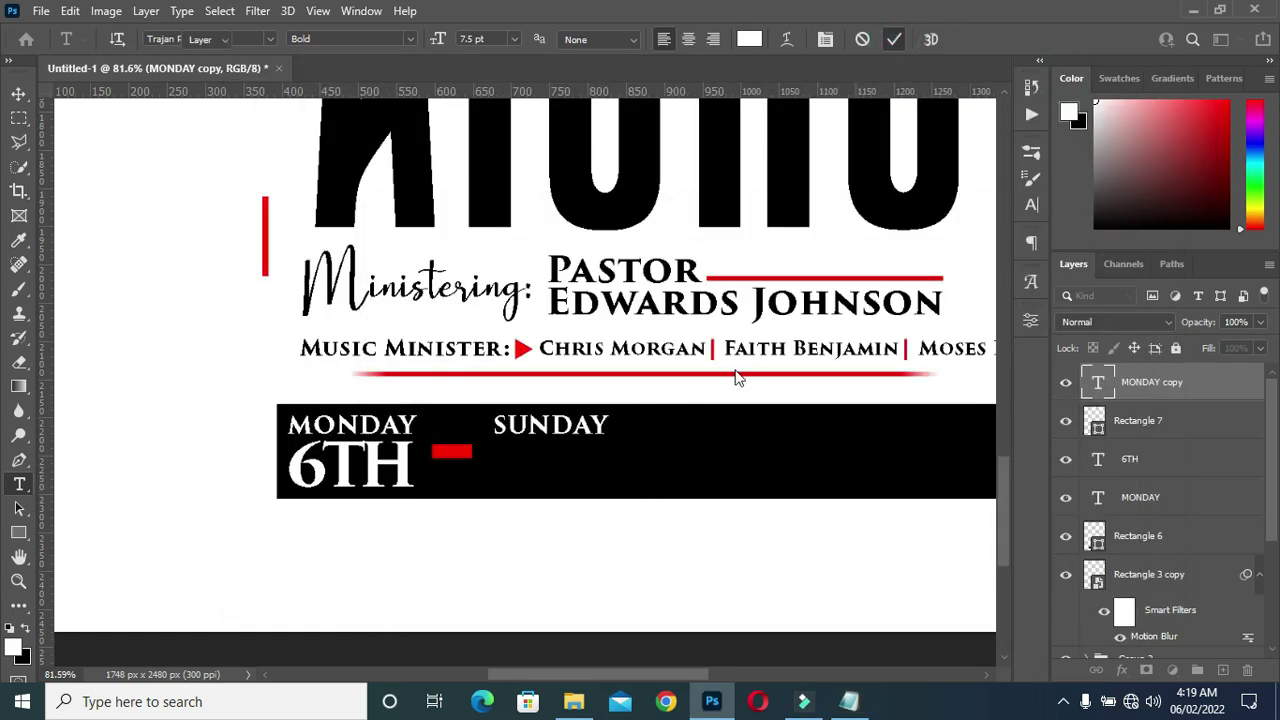
key("v")
- Duplicate 6TH under SUNDAY, retype it as 12TH, and move its layer above SUNDAY
left_click_drag(378, 481, 582, 488)
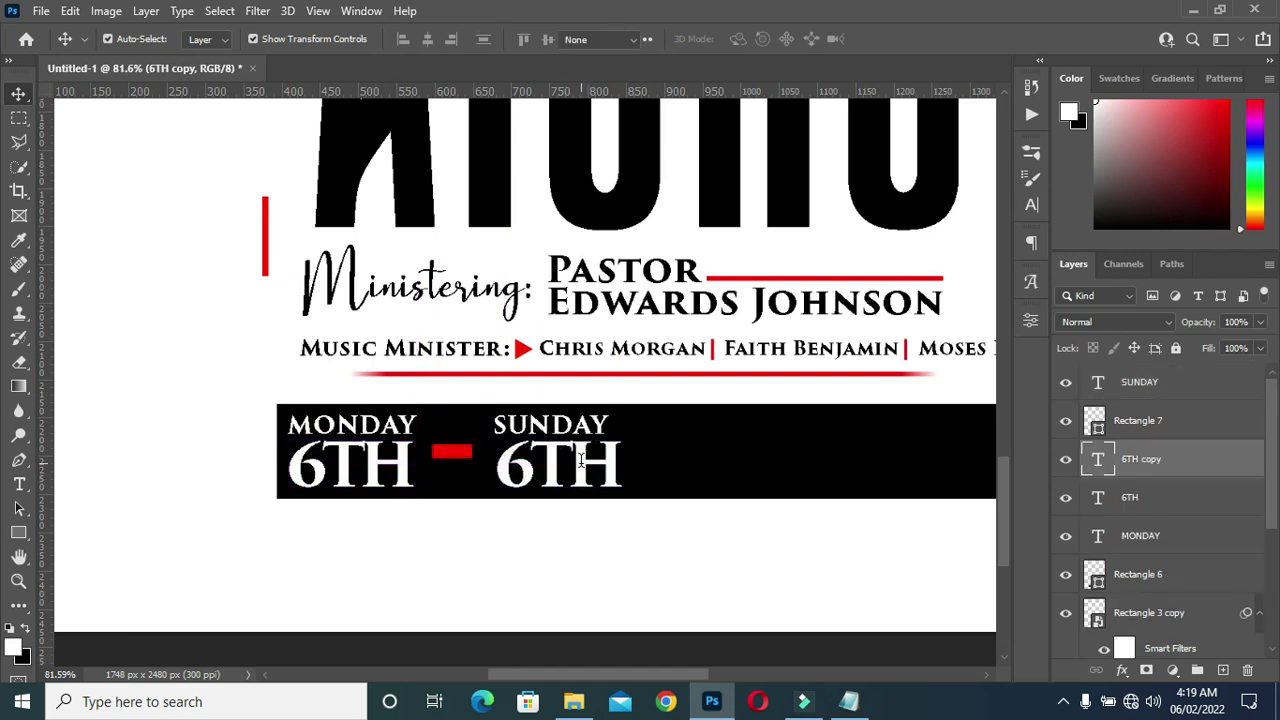
double_click(582, 464)
left_click(848, 701)
left_click_drag(385, 506, 416, 507)
key("ctrl+c")
left_click(1068, 75)
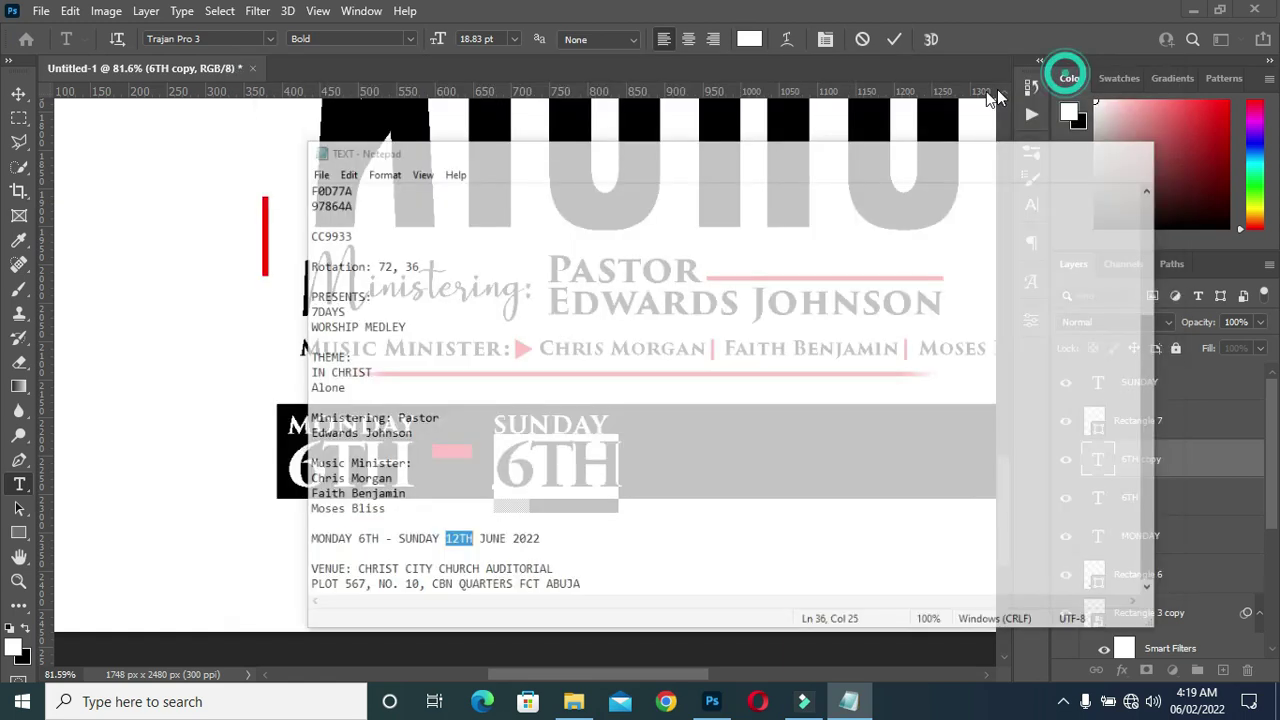
key("ctrl+v")
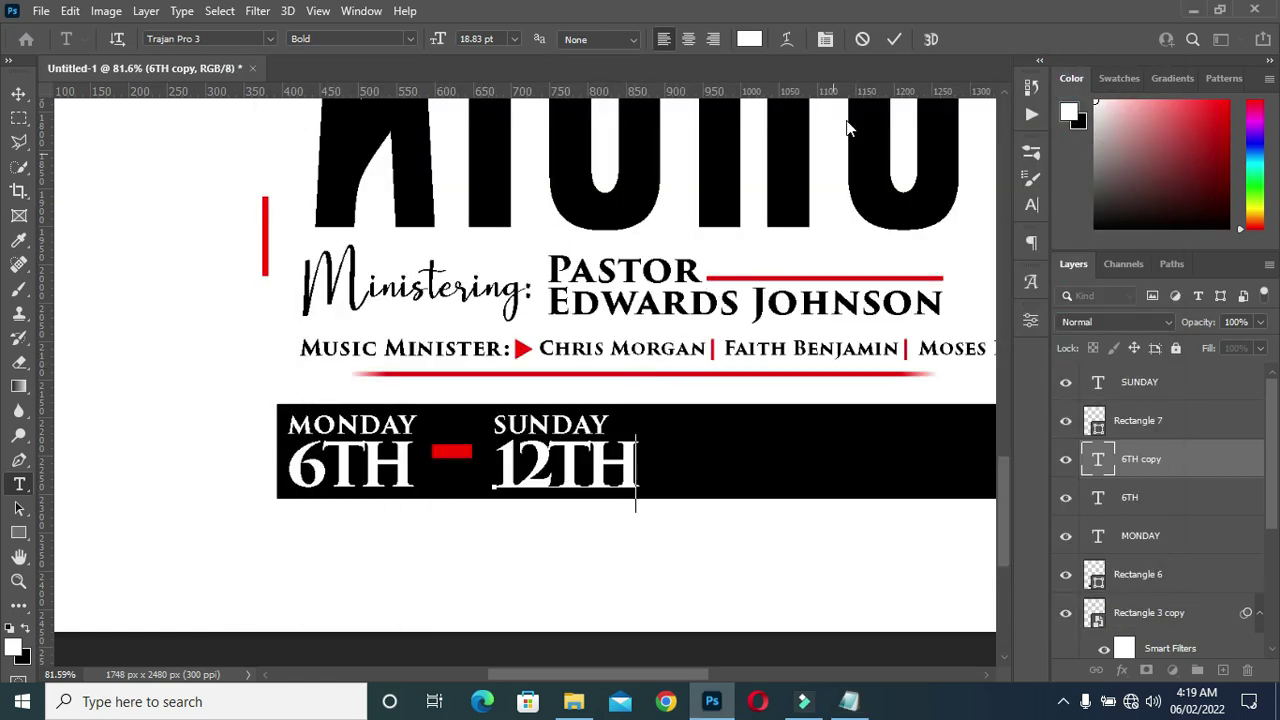
key("ctrl+Return")
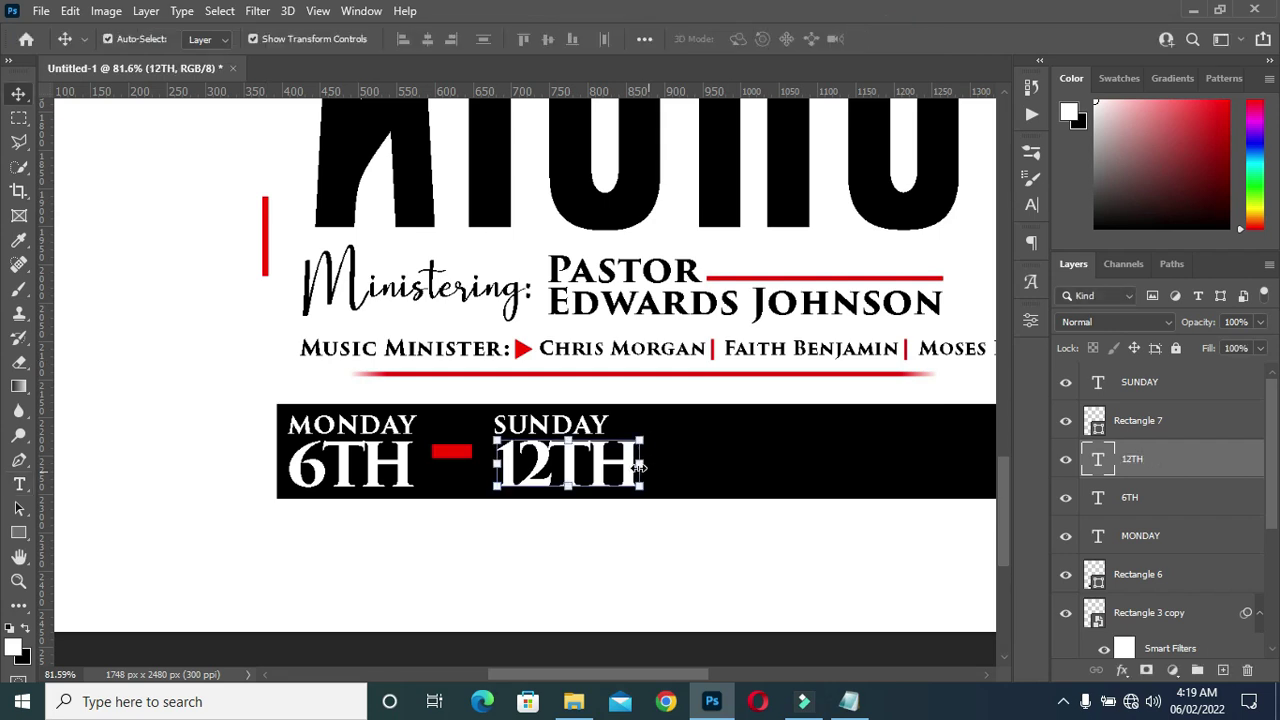
key("ctrl+t")
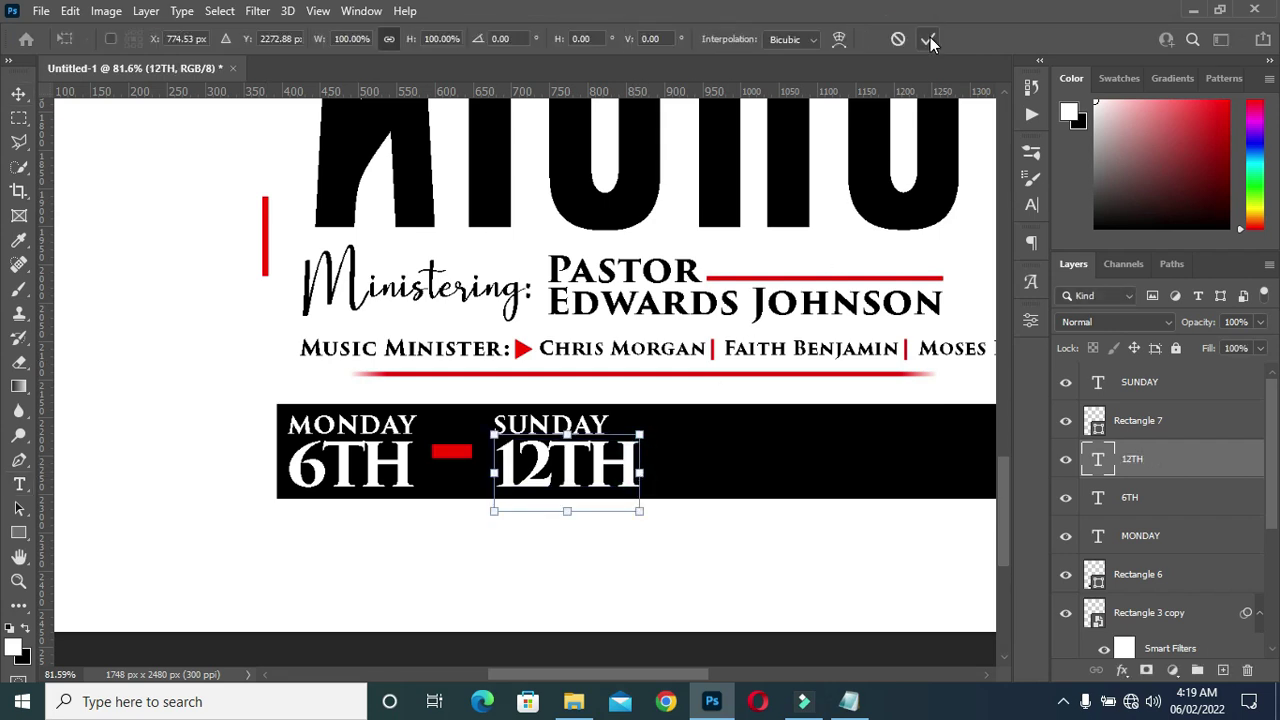
left_click(929, 40)
left_click(1140, 395)
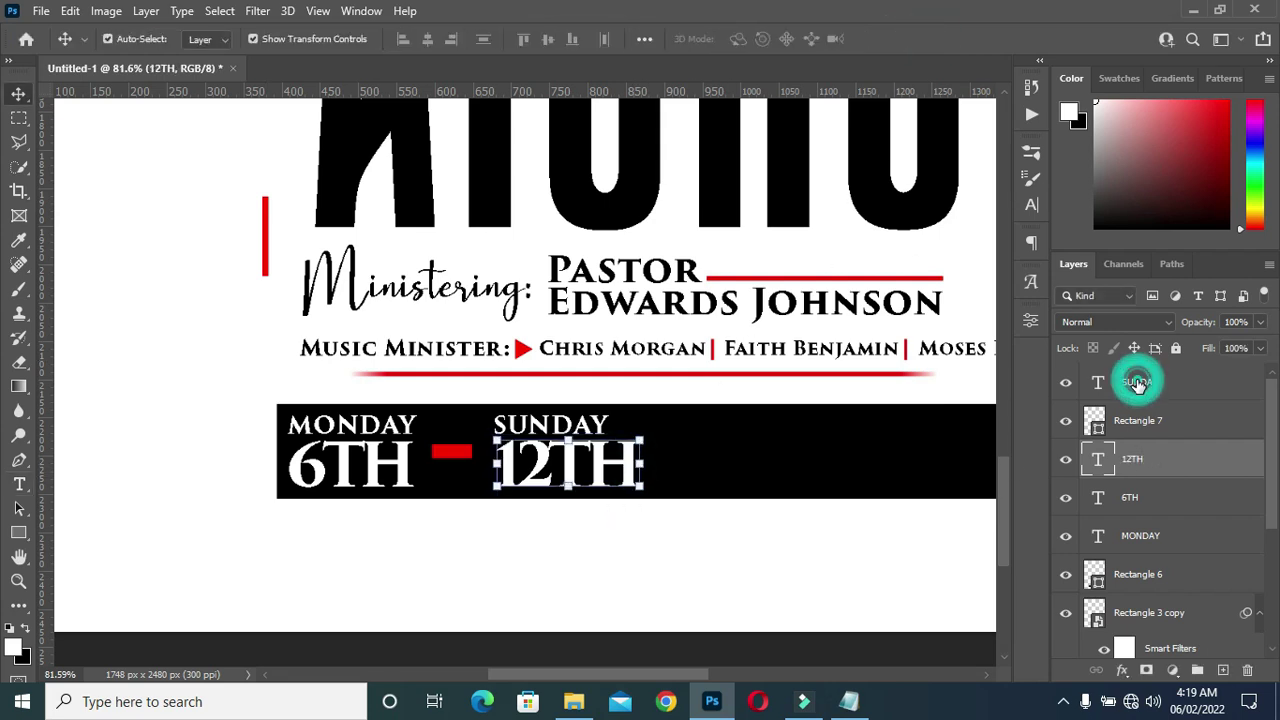
left_click_drag(1145, 392, 1145, 372)
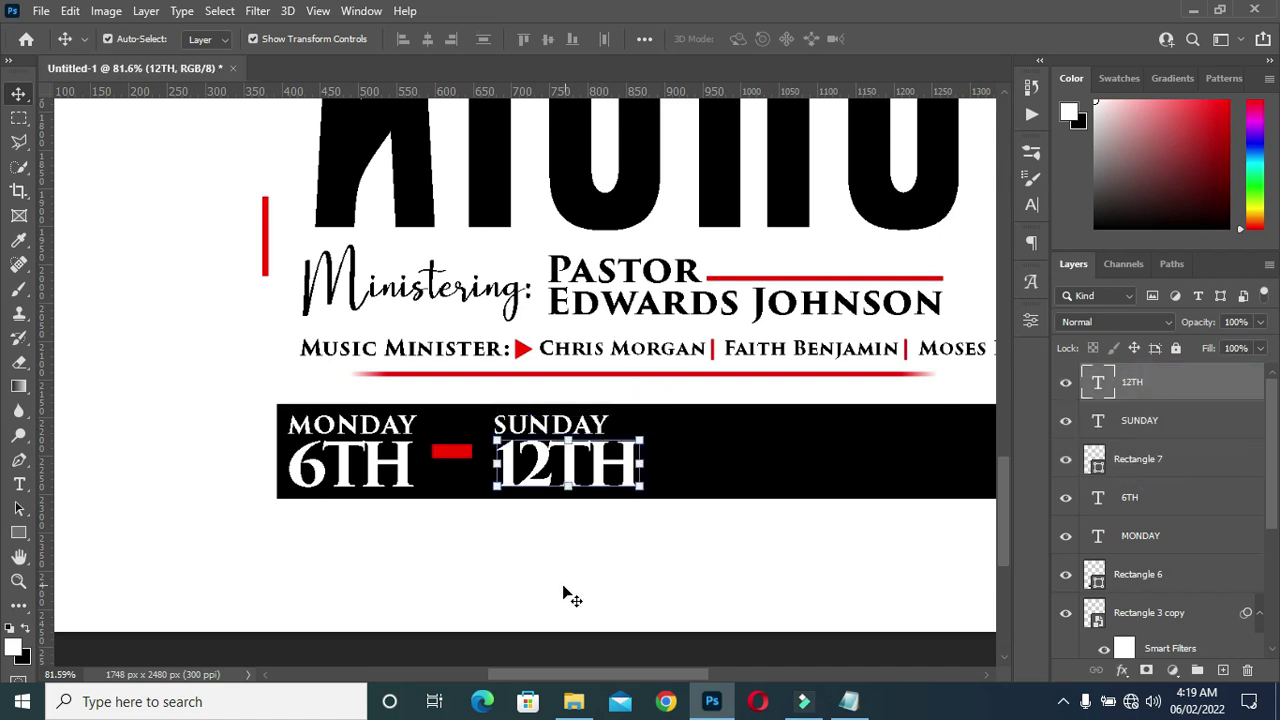
- Enlarge SUNDAY to about 123% and copy JUNE 2022 from the notes
left_click(588, 430)
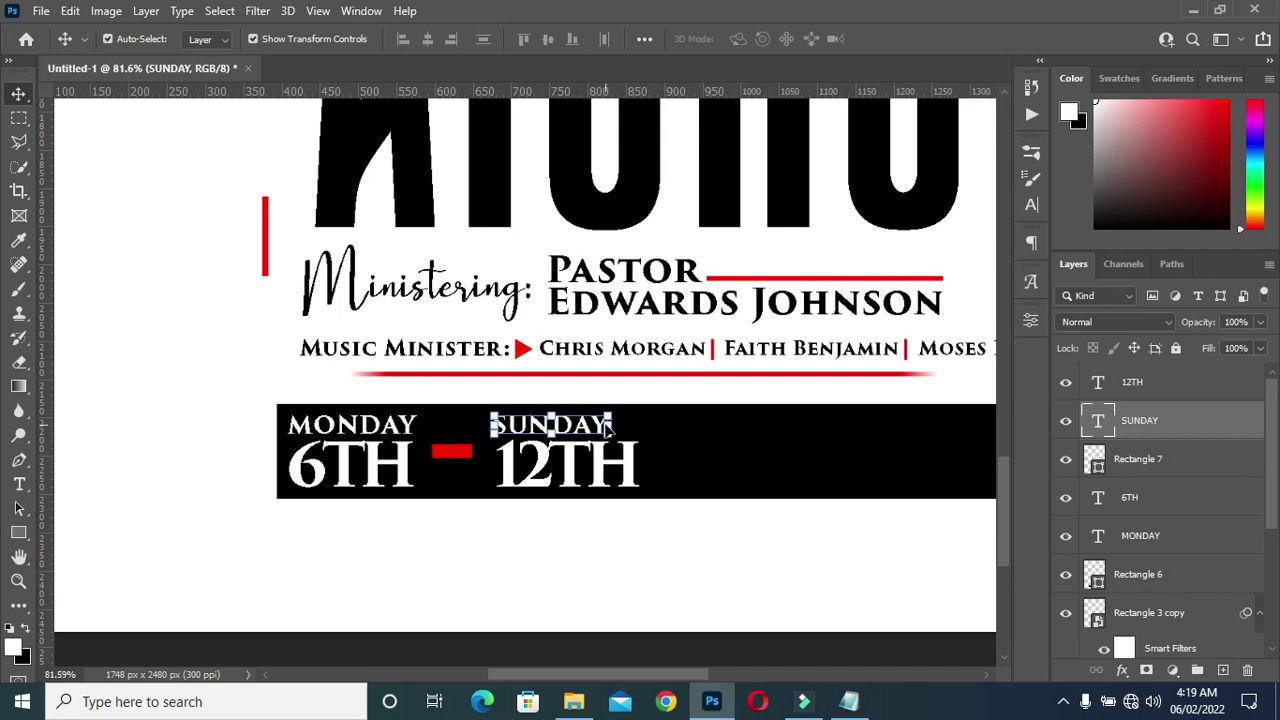
left_click_drag(618, 426, 638, 431)
left_click(928, 39)
left_click(734, 651)
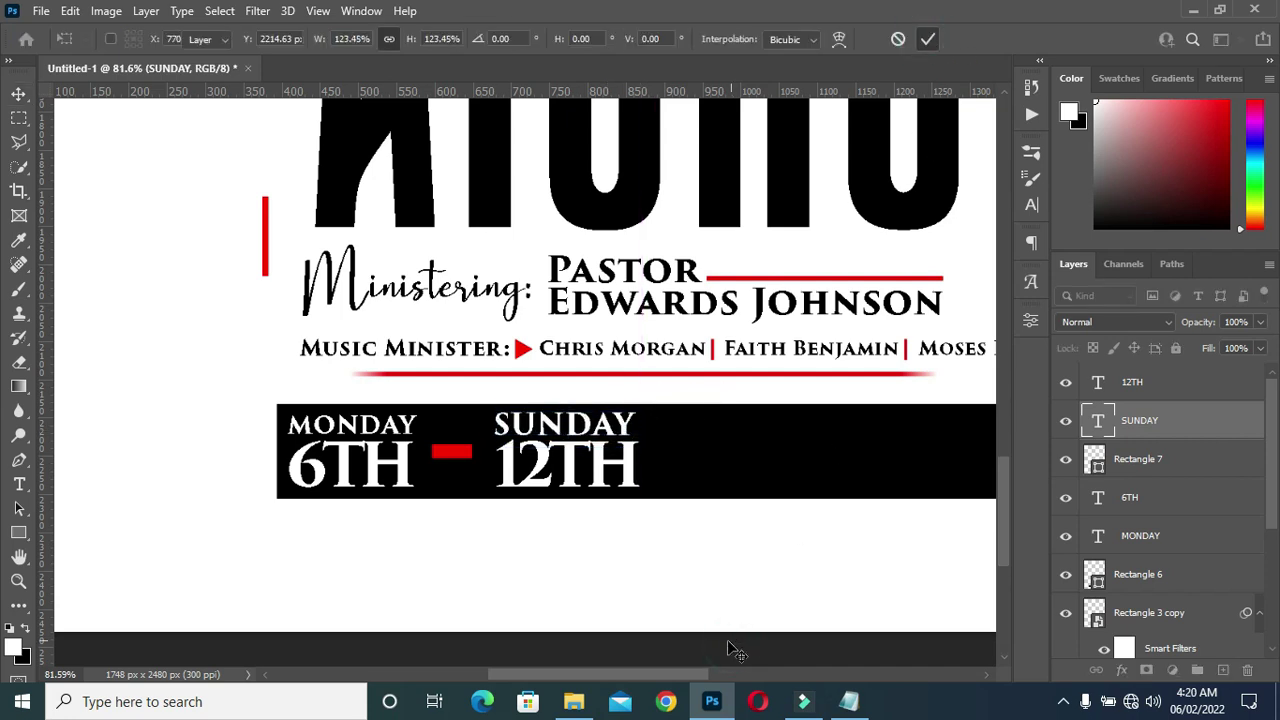
left_click(838, 699)
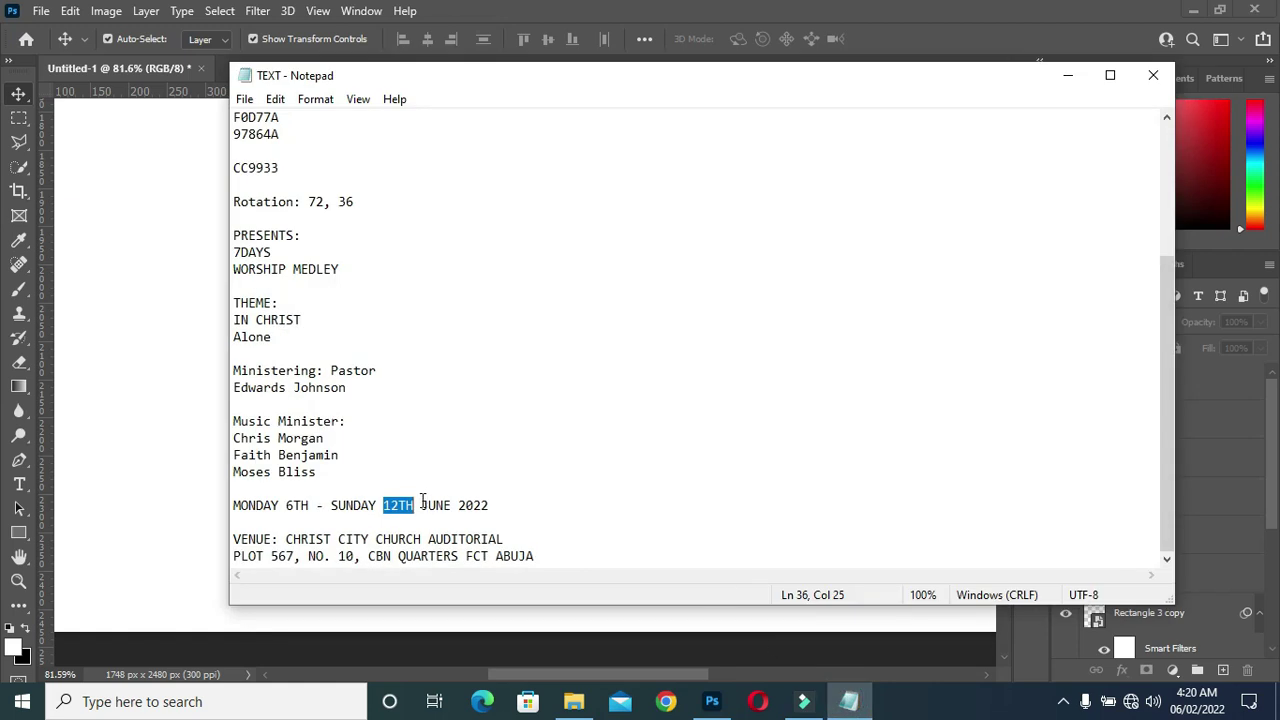
left_click_drag(422, 503, 518, 508)
key("ctrl+c")
left_click(1067, 76)
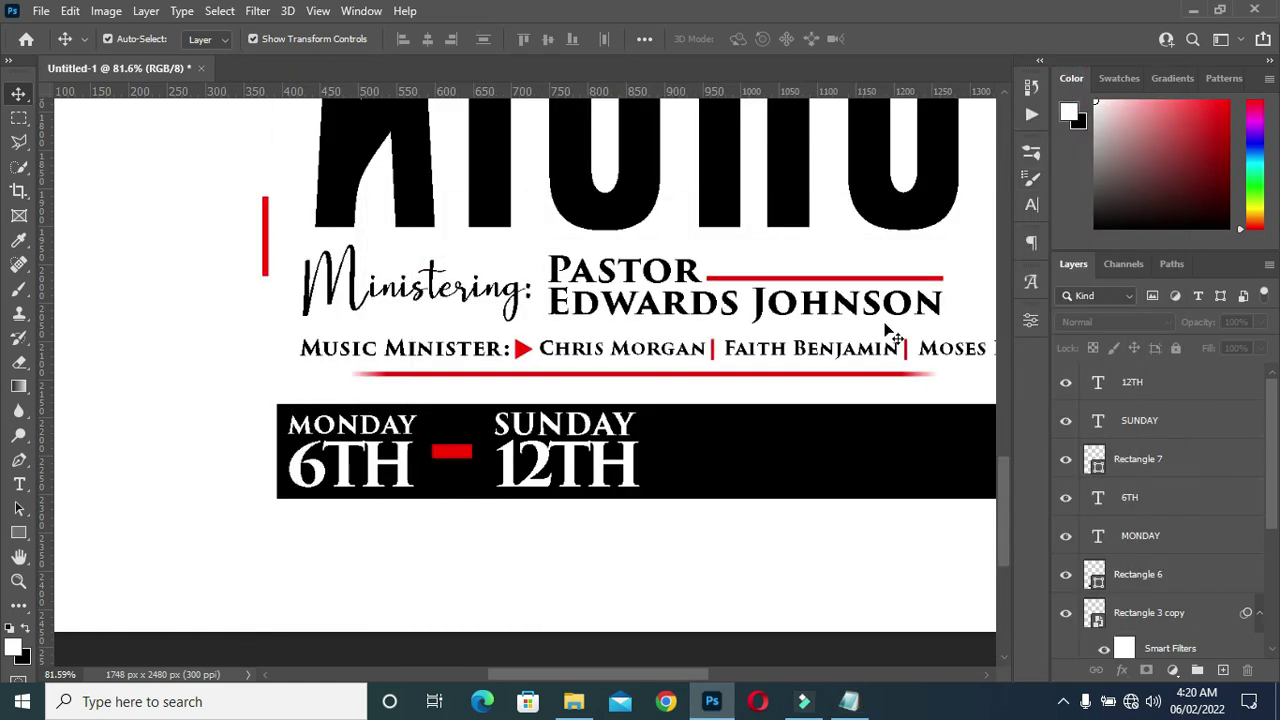
- Resize SUNDAY to about 103% and place a SUNDAY copy on the bar after 12TH
left_click(623, 423)
key("ctrl+t")
left_click_drag(640, 428, 646, 423)
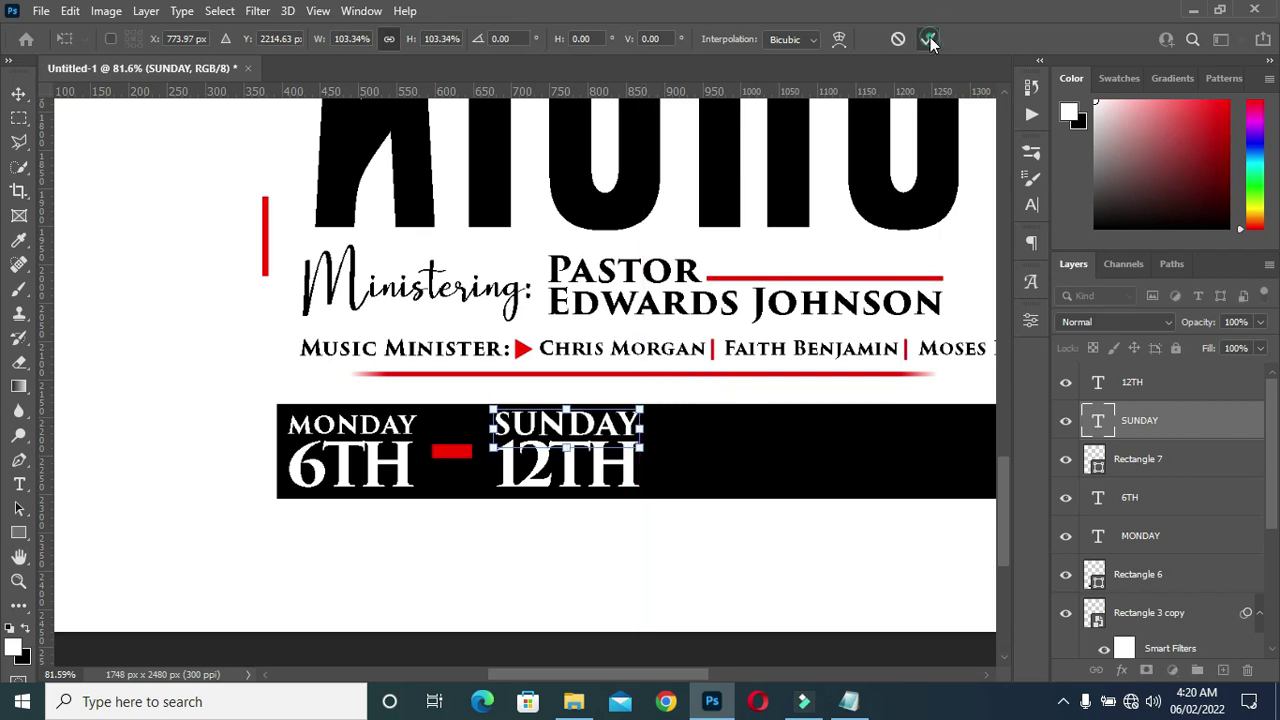
key("Return")
left_click_drag(1182, 420, 1222, 668)
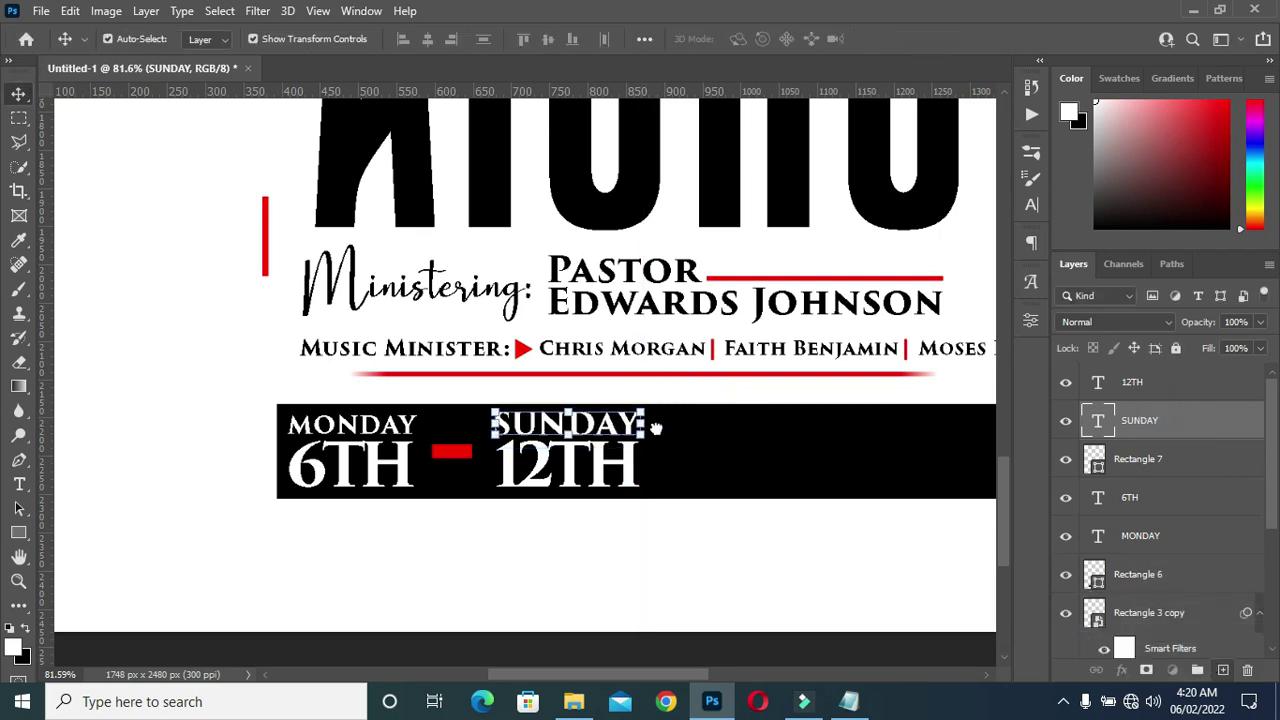
left_click_drag(608, 425, 787, 452)
- Replace the copied SUNDAY text with pasted JUNE 2022
key("t")
double_click(770, 449)
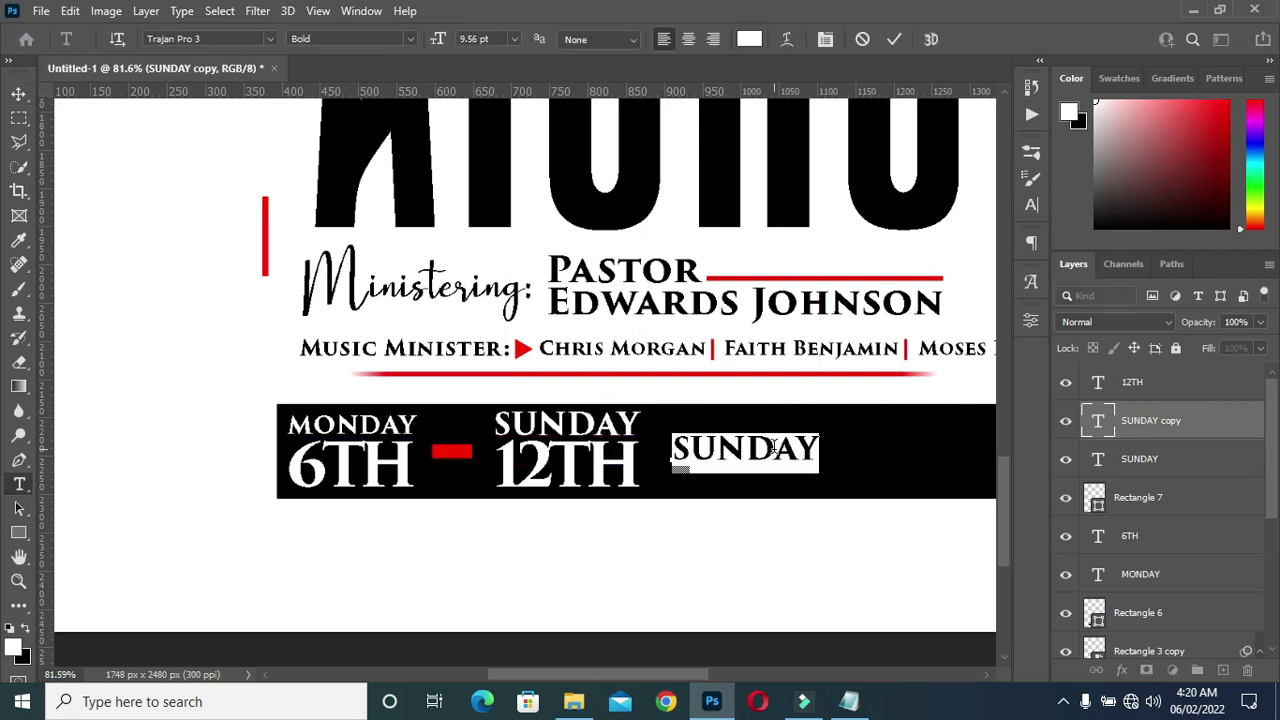
key("ctrl+v")
left_click(895, 40)
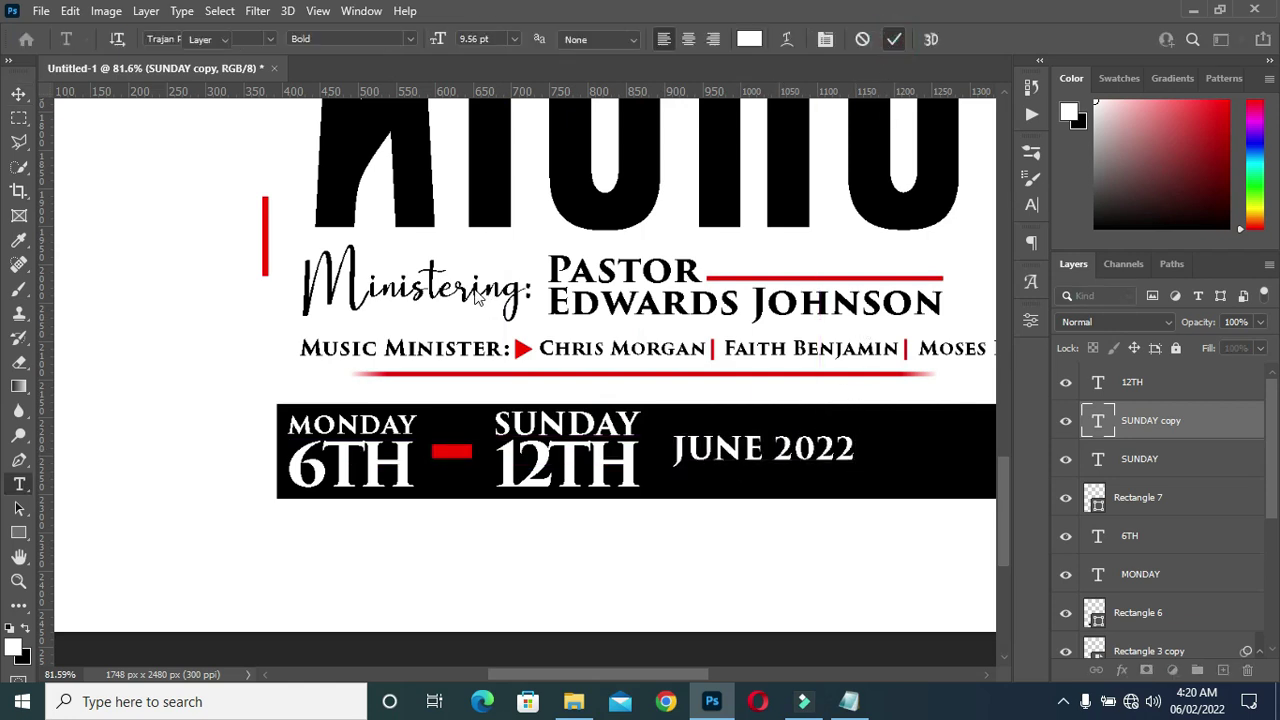
- Enlarge JUNE 2022 to about 169% and move its layer to the top
key("v")
scroll(250, 238, "down", 2)
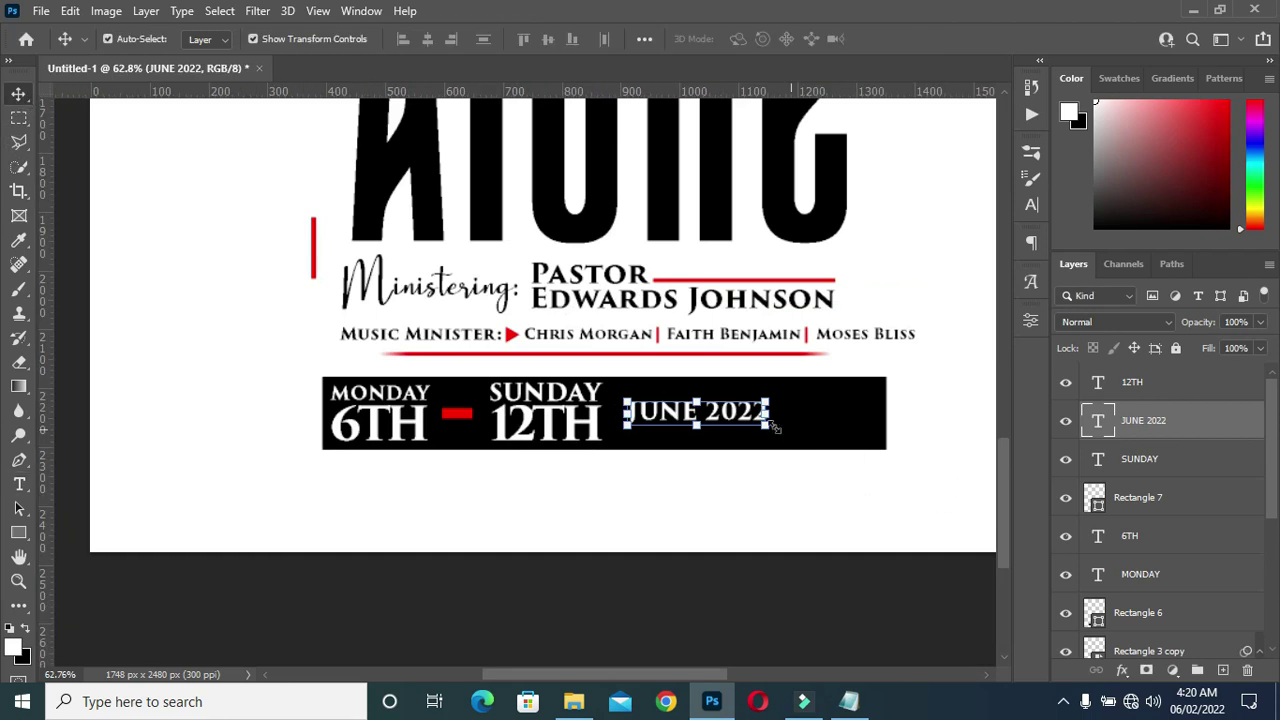
left_click_drag(765, 414, 866, 428)
left_click(928, 39)
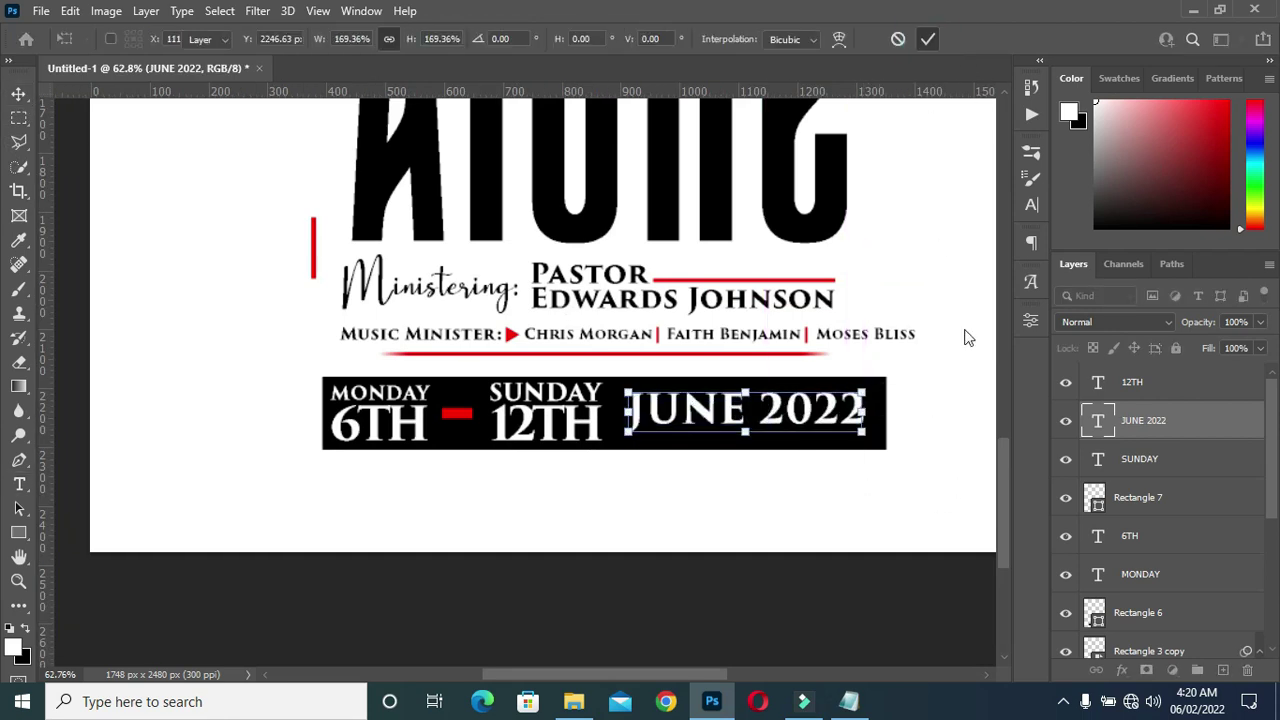
scroll(1135, 420, "down", 2)
scroll(1135, 390, "up", 2)
left_click_drag(1145, 413, 1145, 380)
- Collapse the blurred rectangle's filter list and select all the date text layers together
scroll(1157, 468, "down", 3)
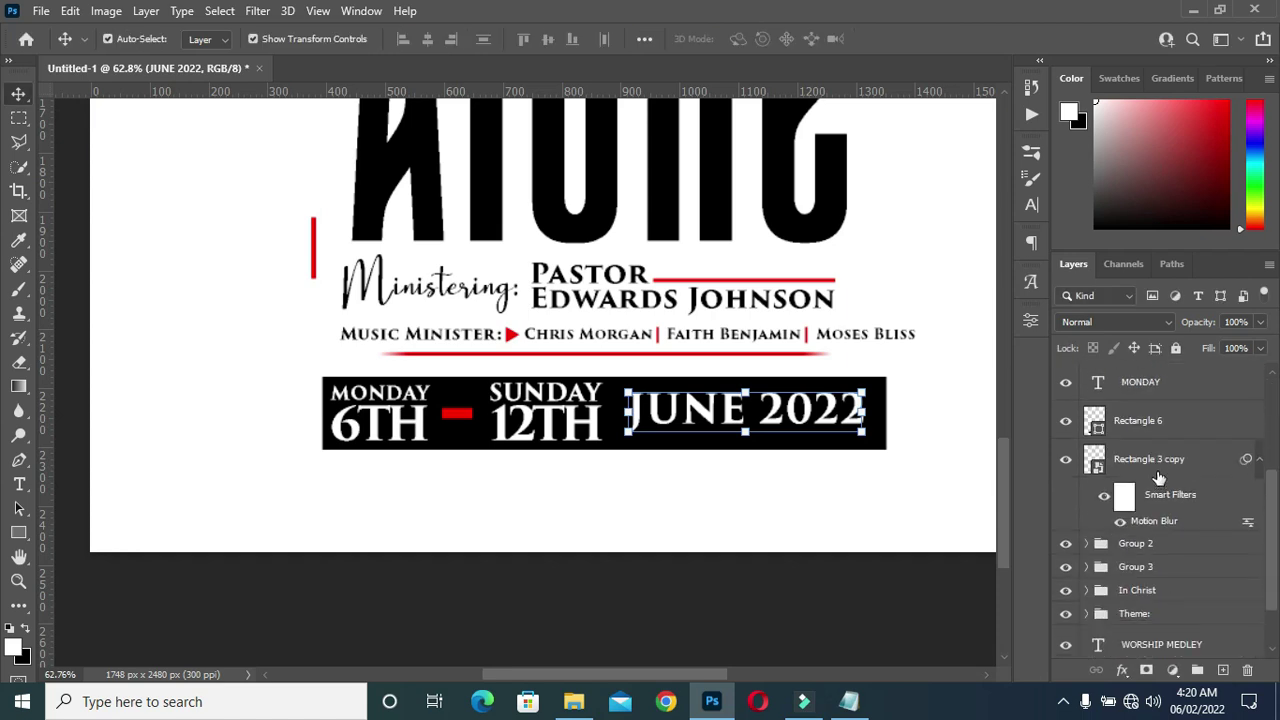
left_click(1259, 459)
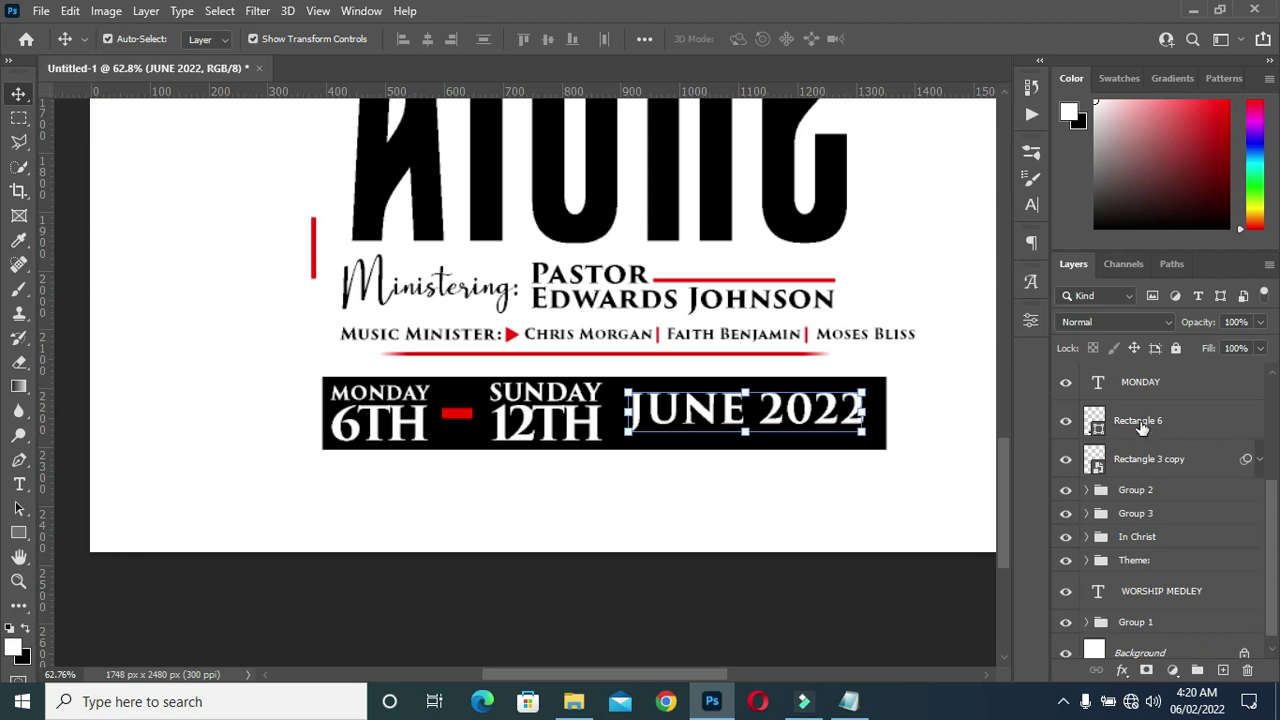
scroll(1145, 427, "up", 1)
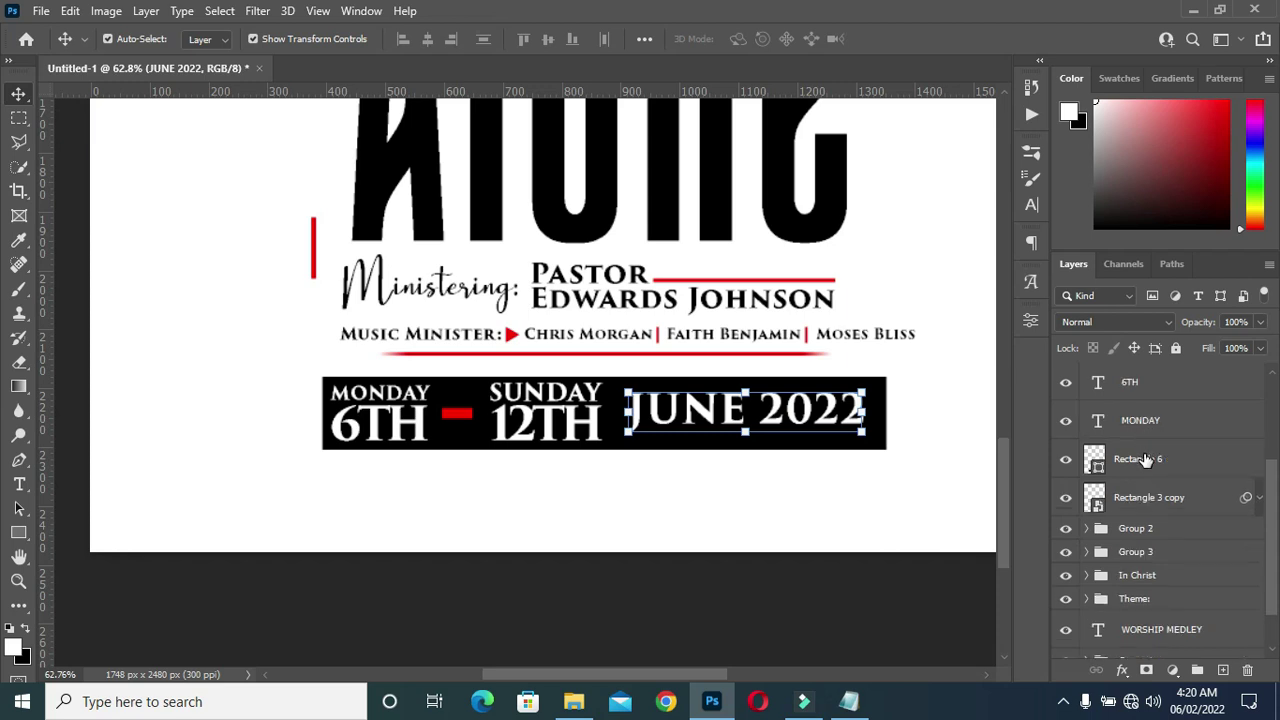
left_click(1147, 459, "shift")
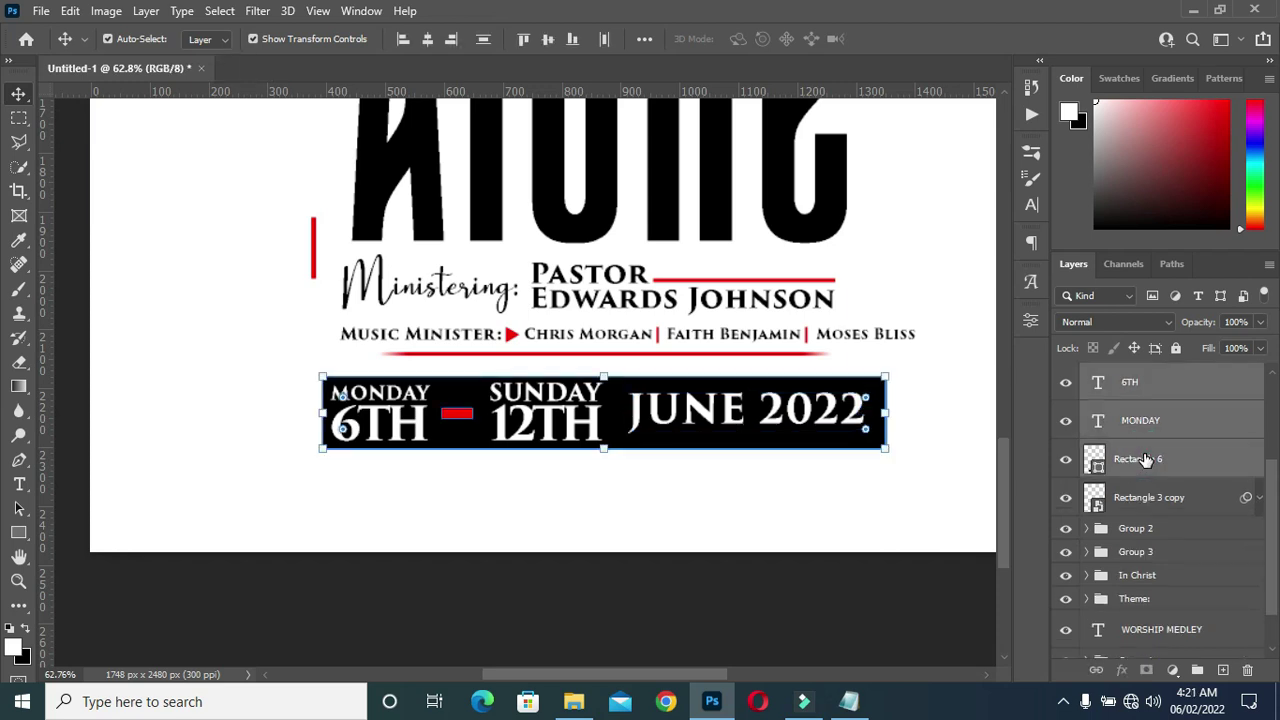
left_click(1147, 459)
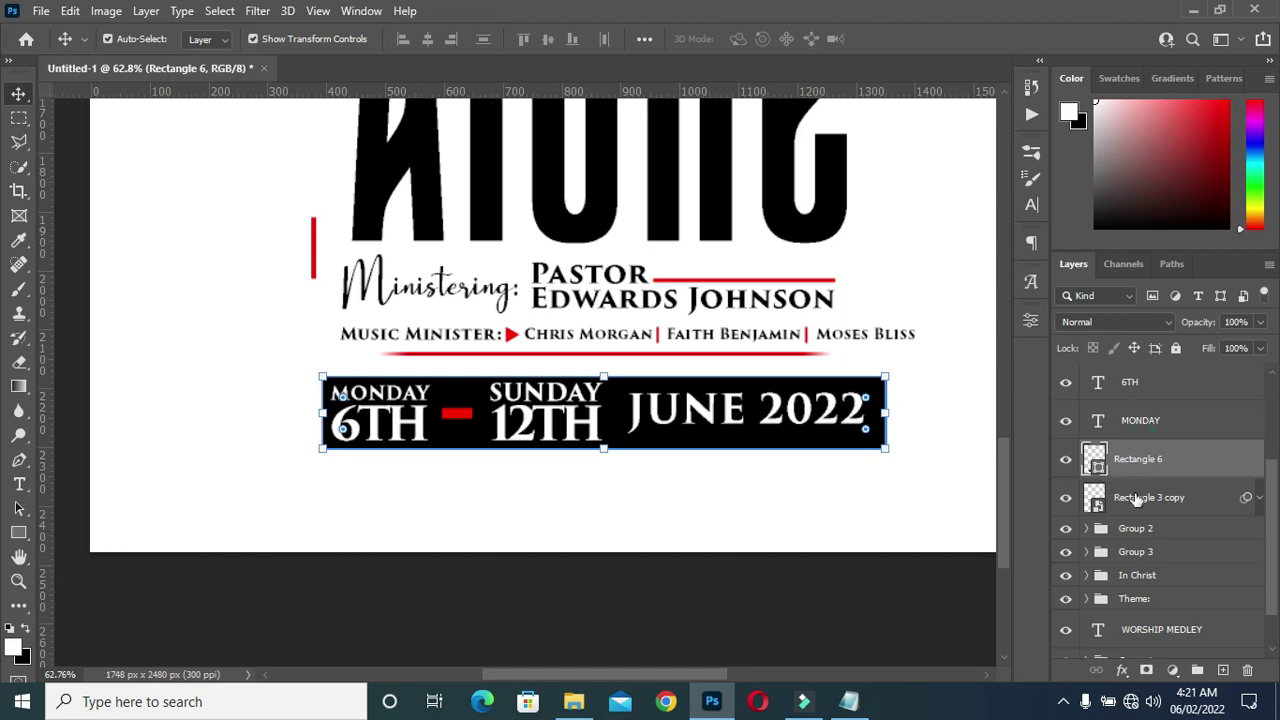
left_click(1138, 498)
left_click(1141, 462)
scroll(1156, 454, "up", 2)
left_click(1150, 497)
scroll(1156, 454, "up", 2)
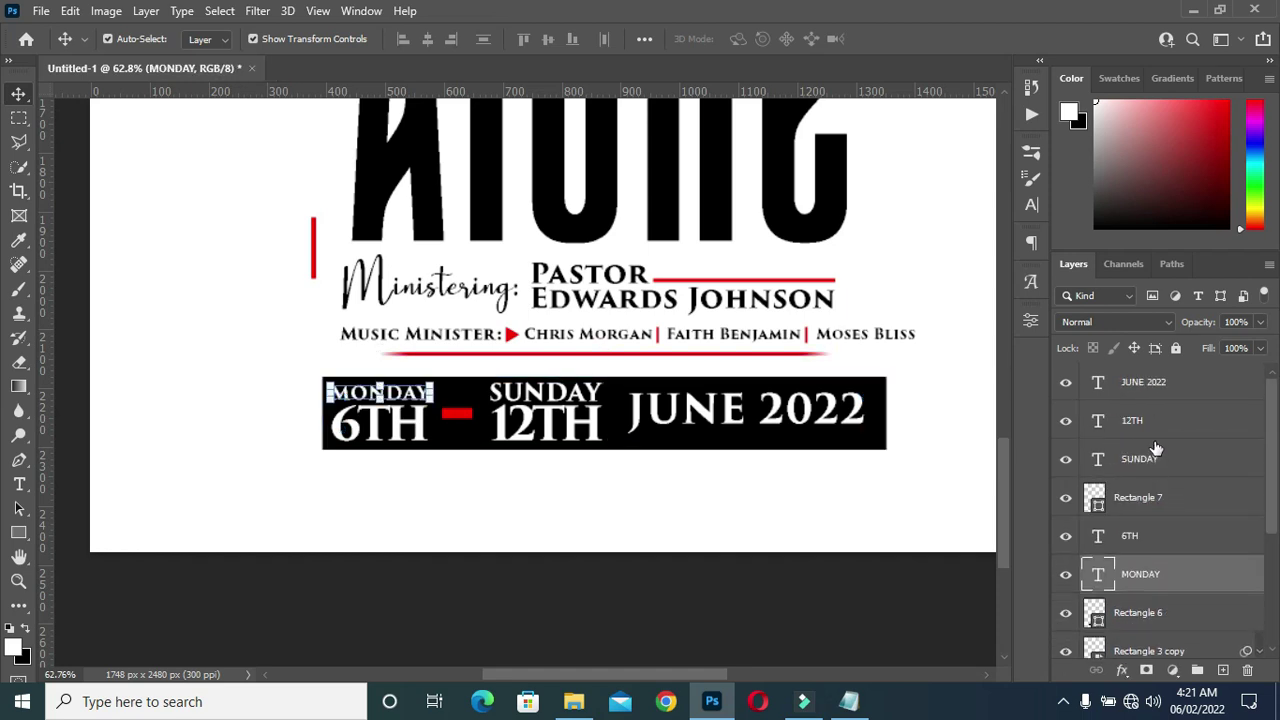
left_click(1145, 386, "shift")
- Nudge the date texts slightly right on the black bar and deselect everything
left_click_drag(867, 398, 878, 406)
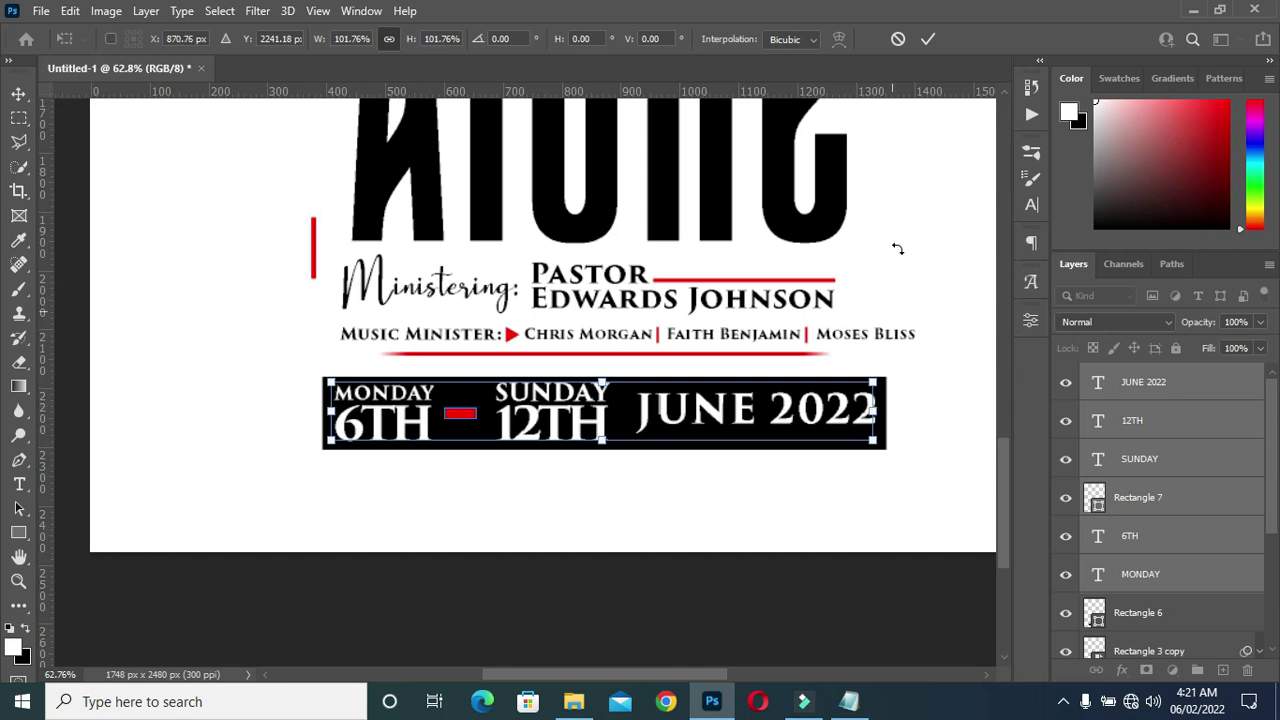
left_click(928, 39)
left_click(745, 597)
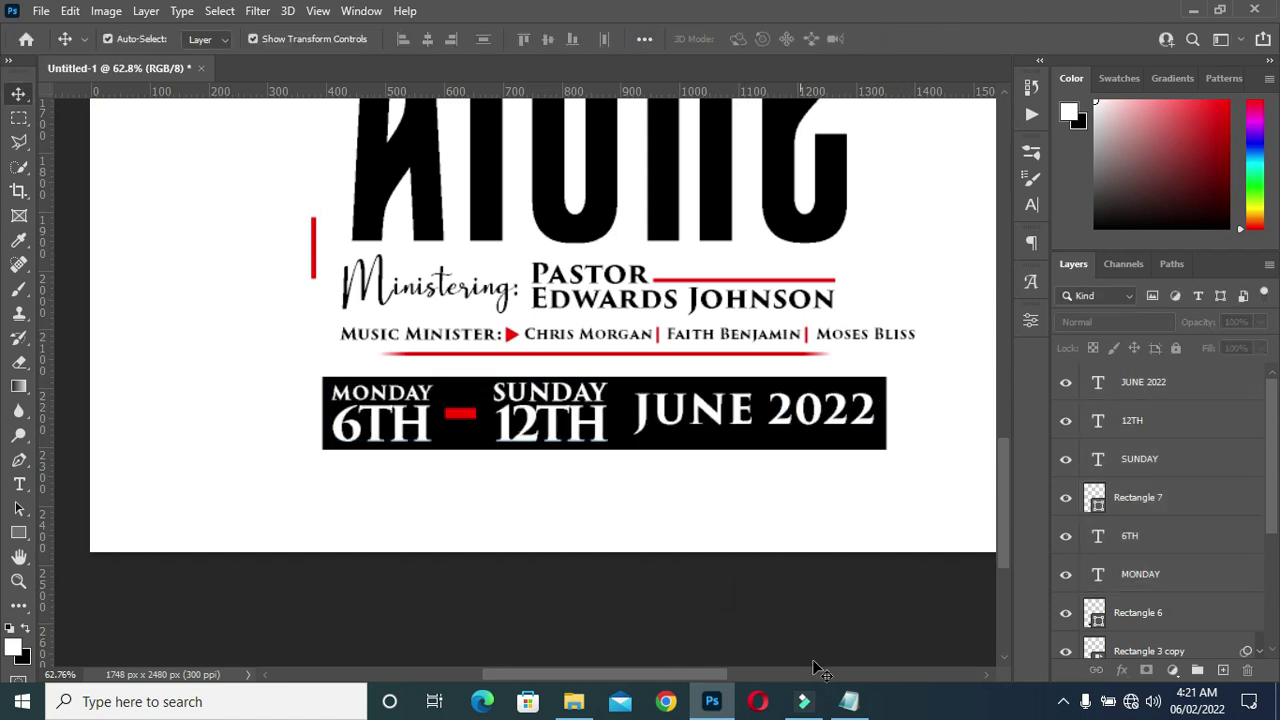
left_click(848, 701)
- Paste the two venue lines from the notes as new text below the date bar
left_click_drag(232, 537, 541, 560)
left_click(1067, 75)
key("t")
left_click(305, 495)
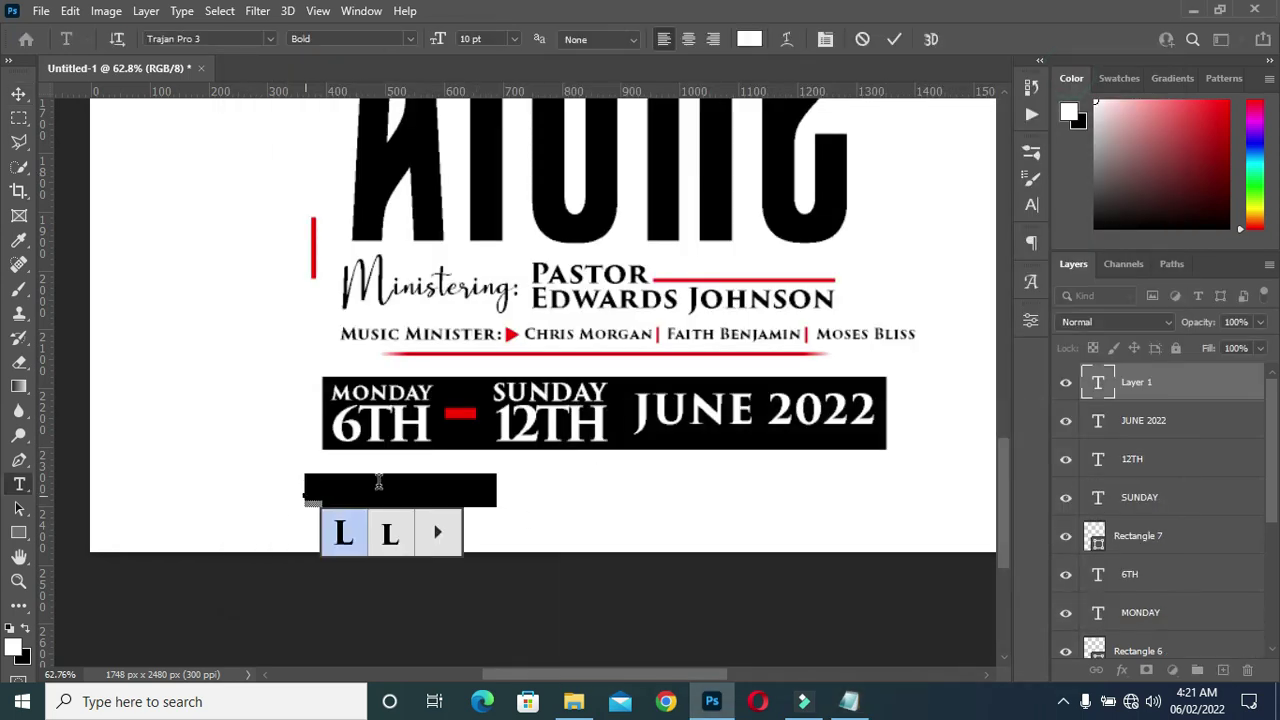
key("ctrl+v")
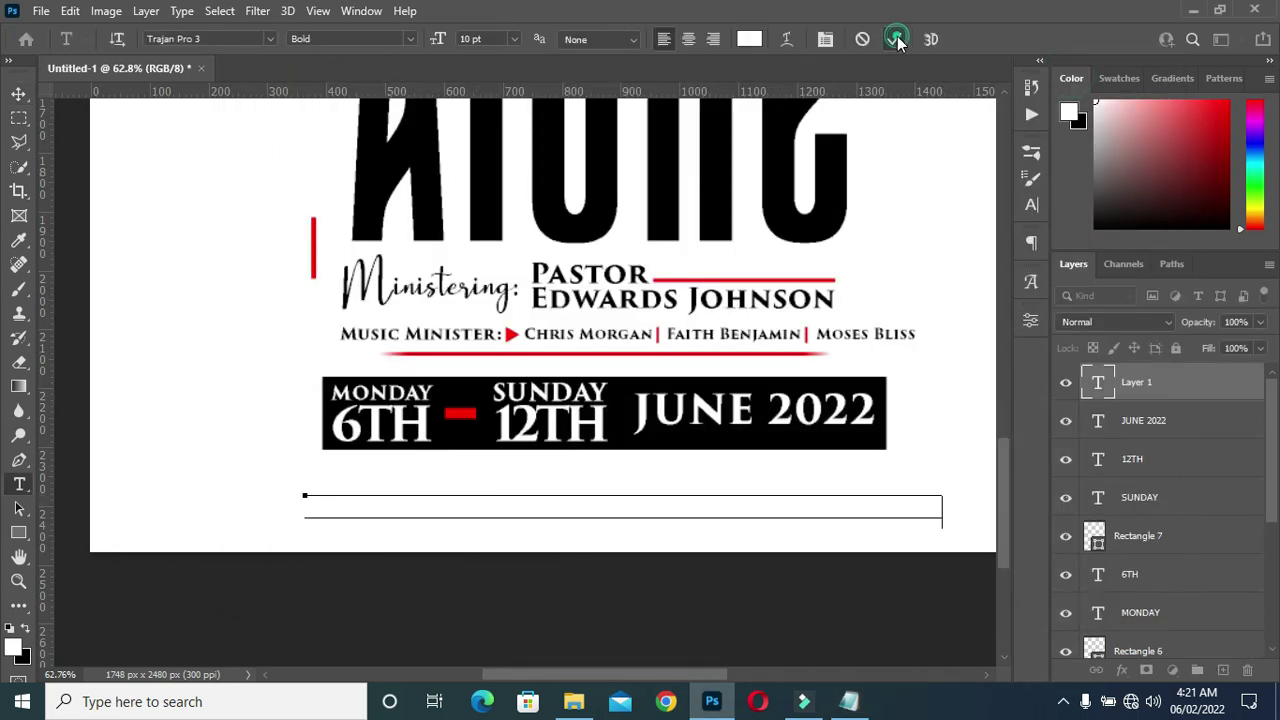
left_click(896, 39)
- Set the venue text colour to black sampled from the flyer
left_click(749, 39)
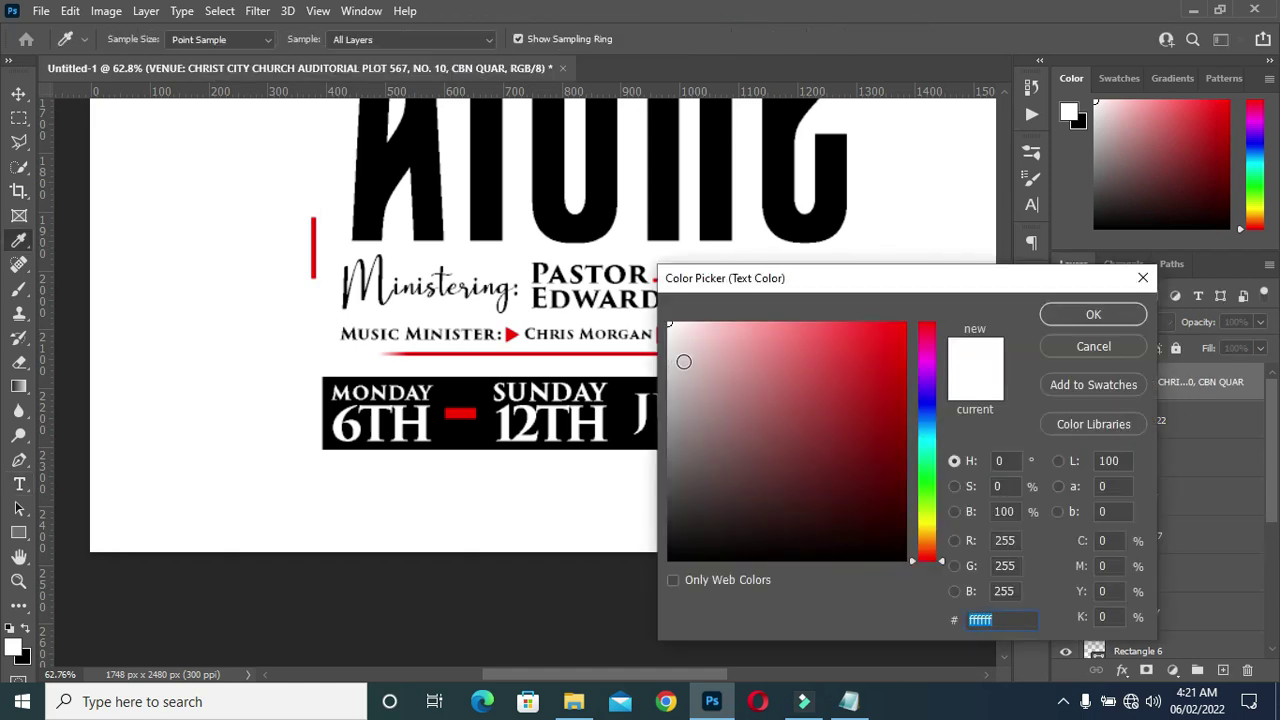
left_click(487, 425)
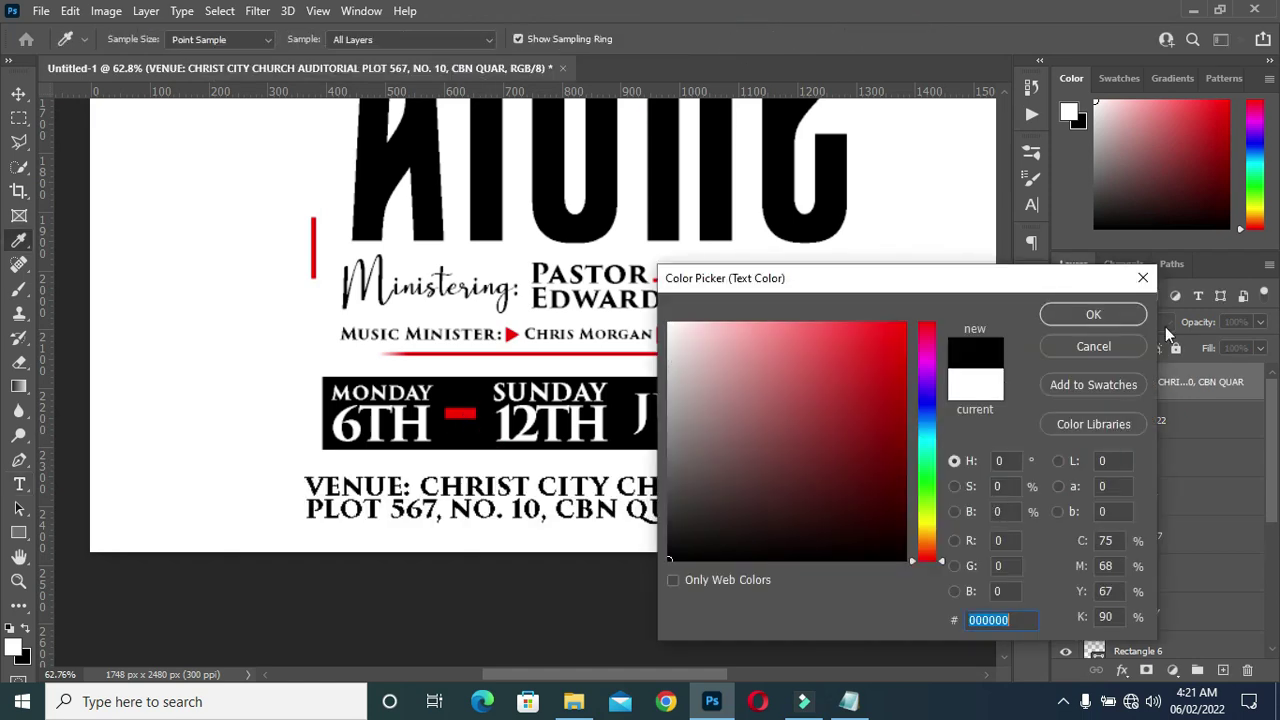
left_click(1093, 314)
scroll(503, 437, "down", 2)
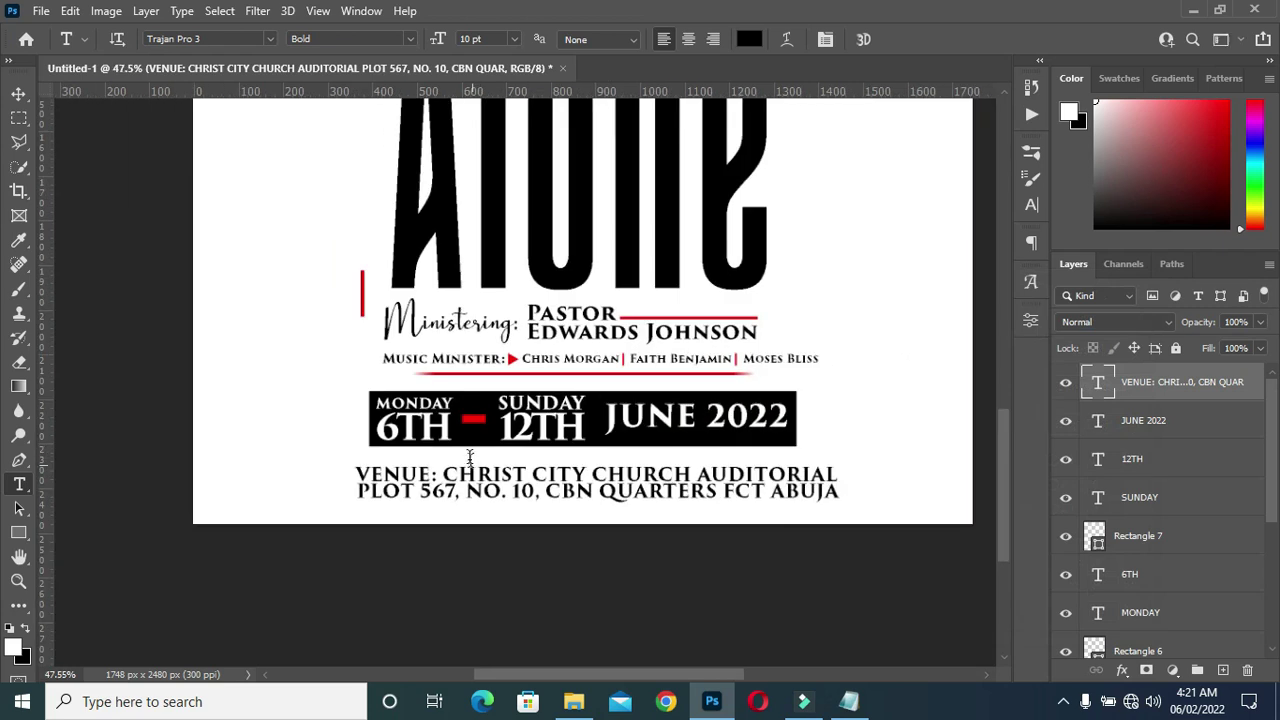
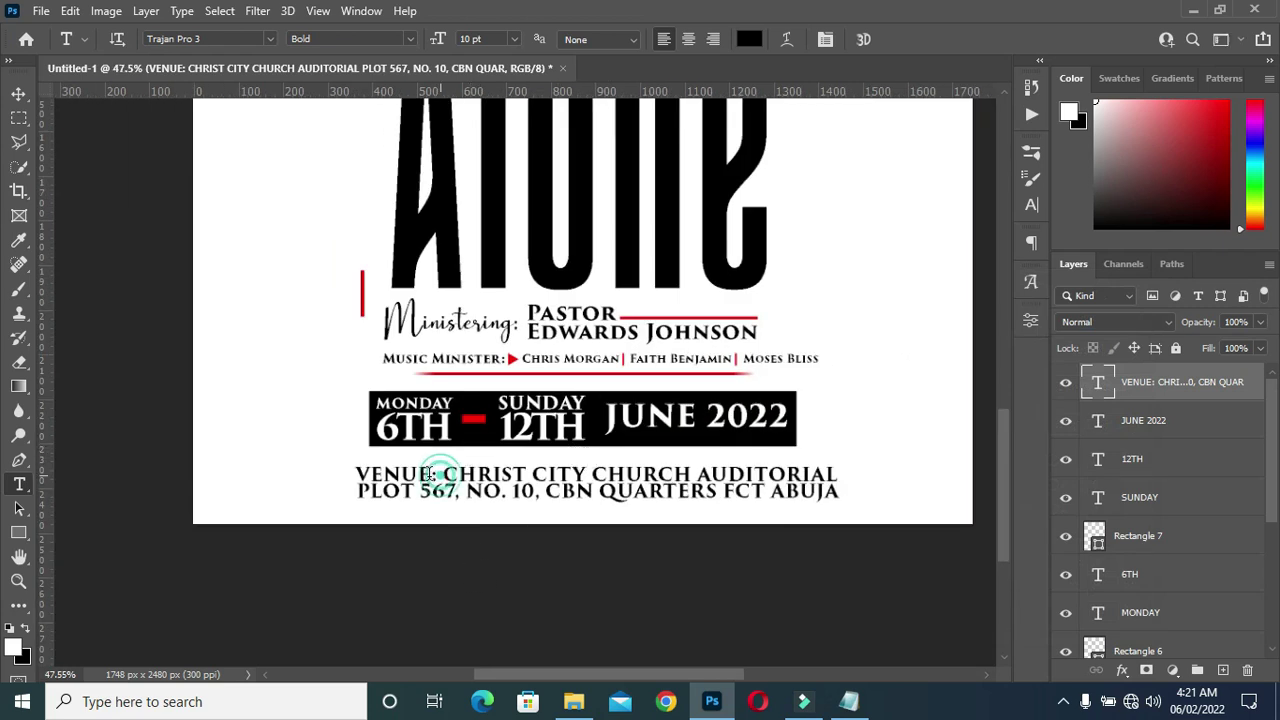
- Colour the word VENUE: red (fb0000), sampled from the dash between the dates
left_click_drag(435, 473, 358, 465)
left_click(748, 38)
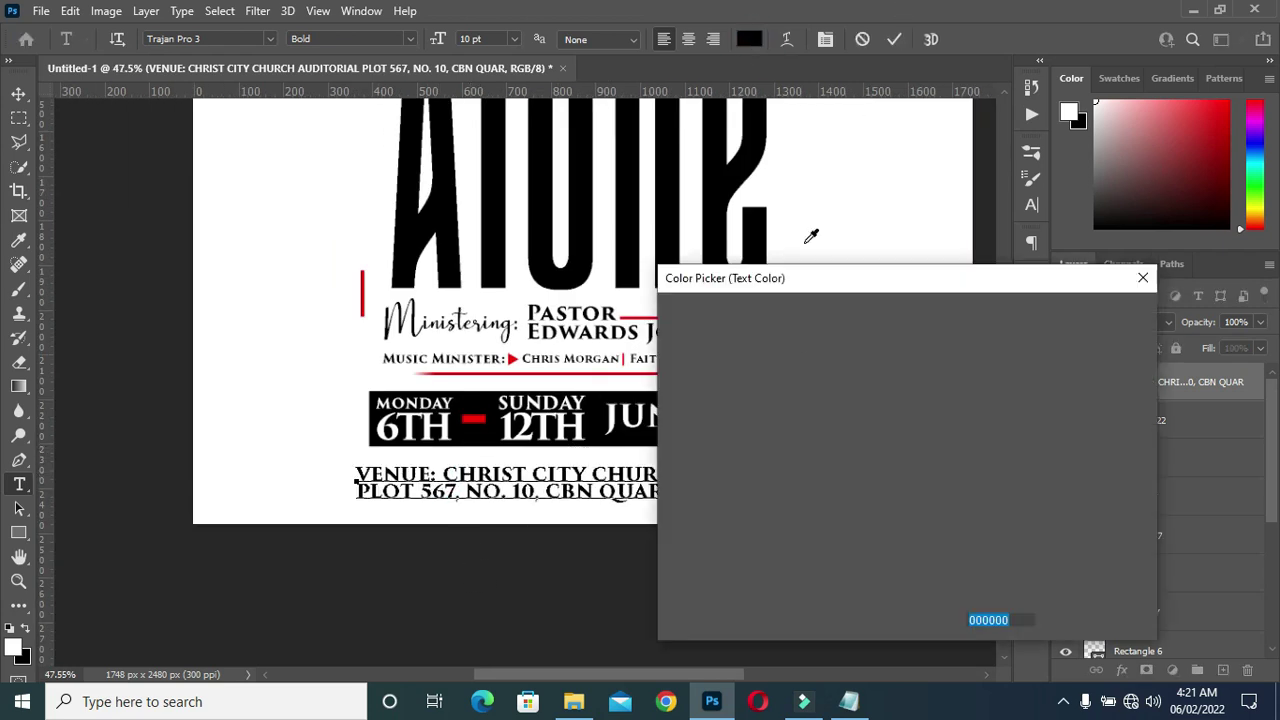
left_click(476, 421)
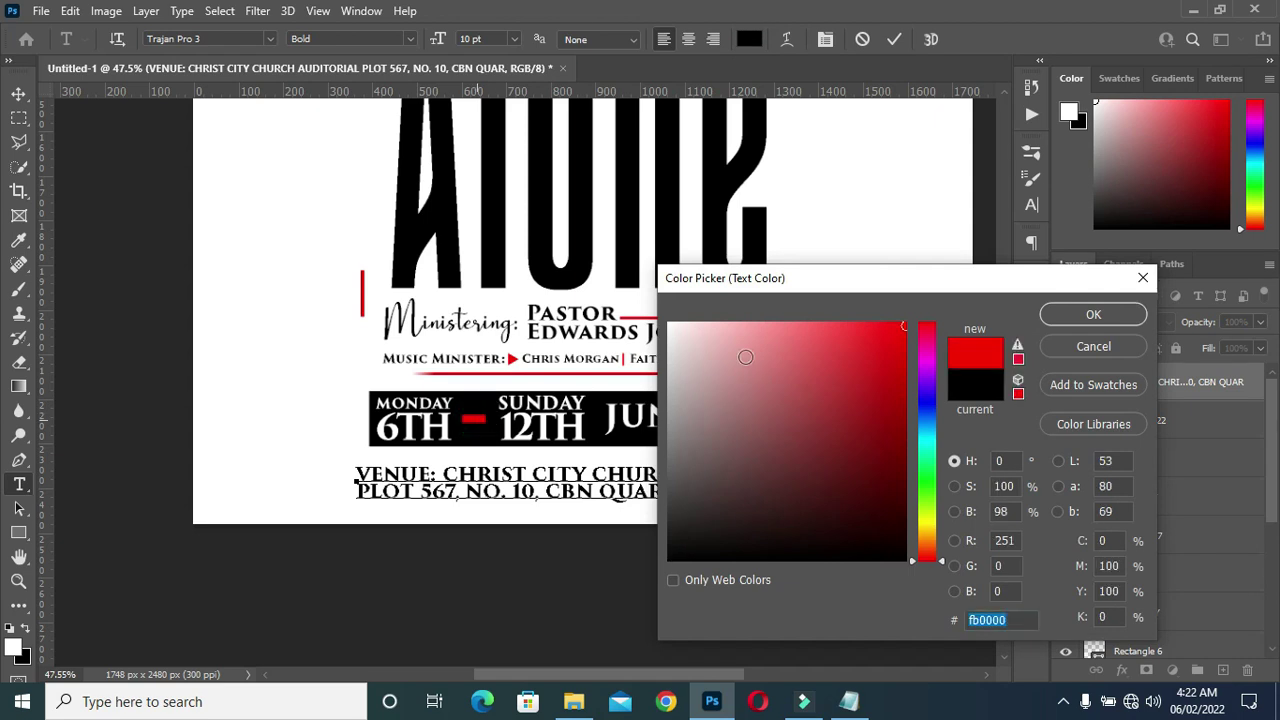
left_click(1063, 325)
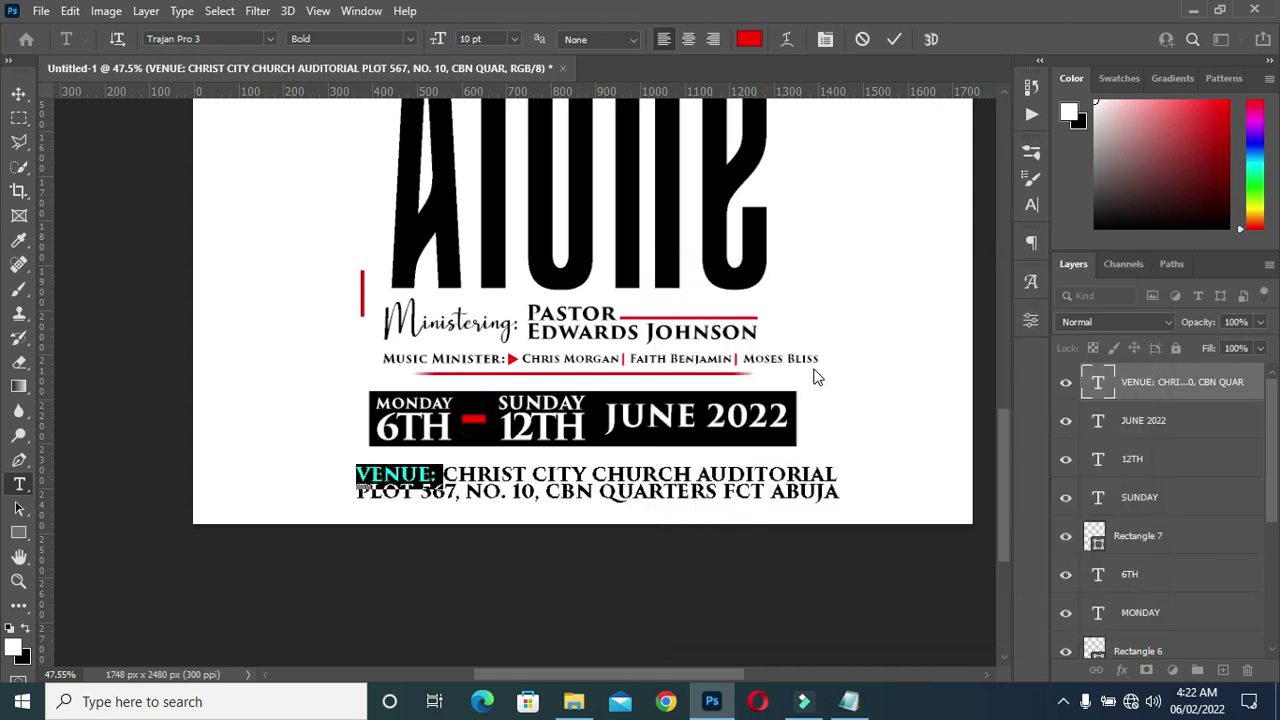
- Set the venue address to Regular weight with 12 pt leading
left_click_drag(445, 470, 842, 496)
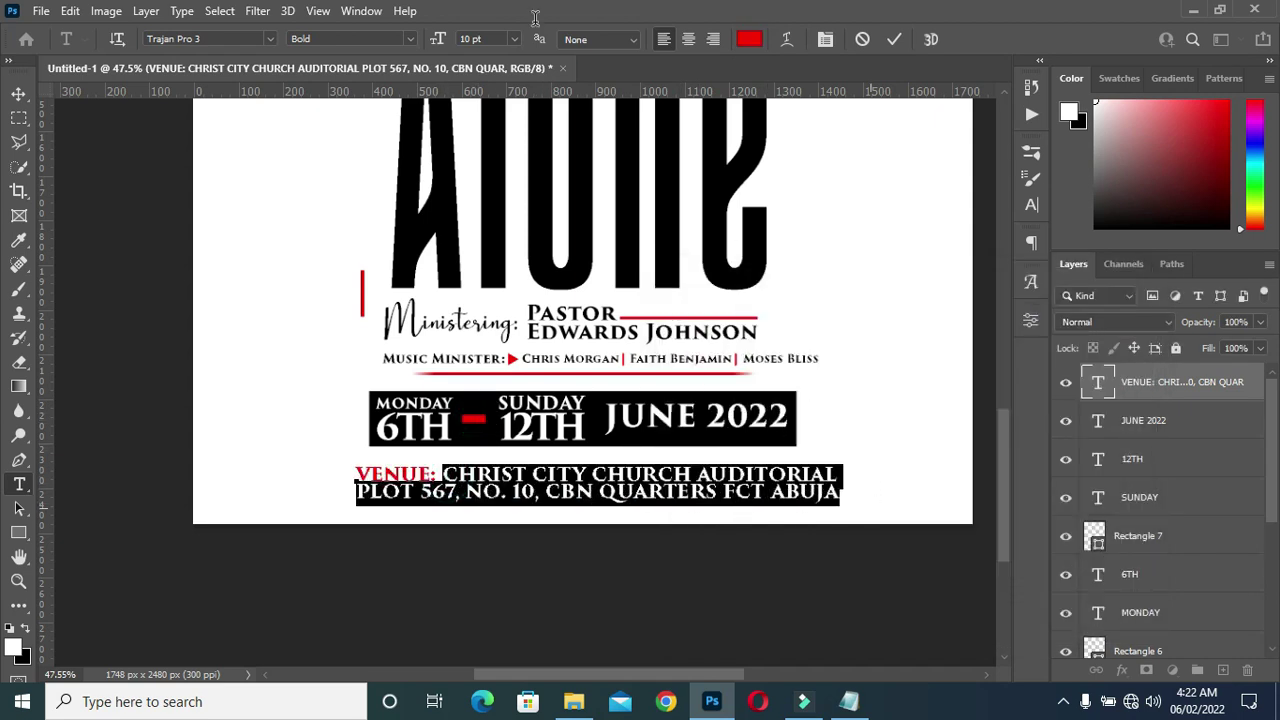
left_click(398, 38)
left_click(380, 58)
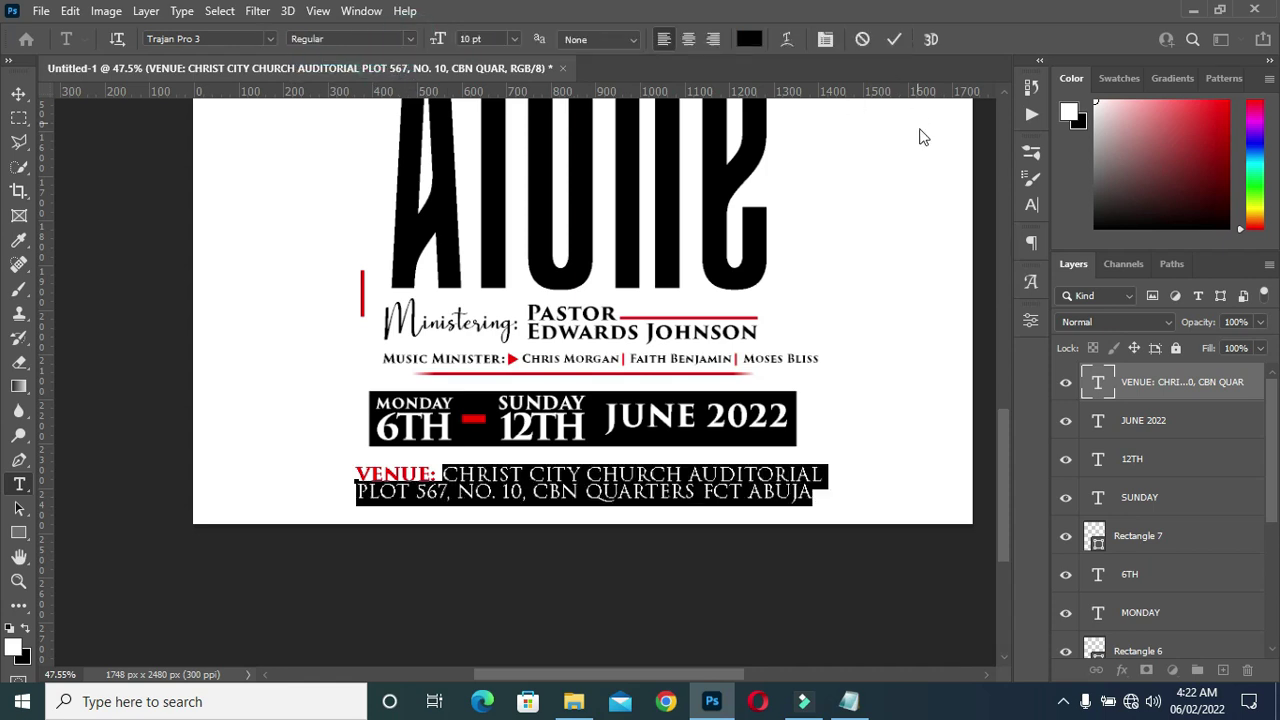
left_click(1031, 205)
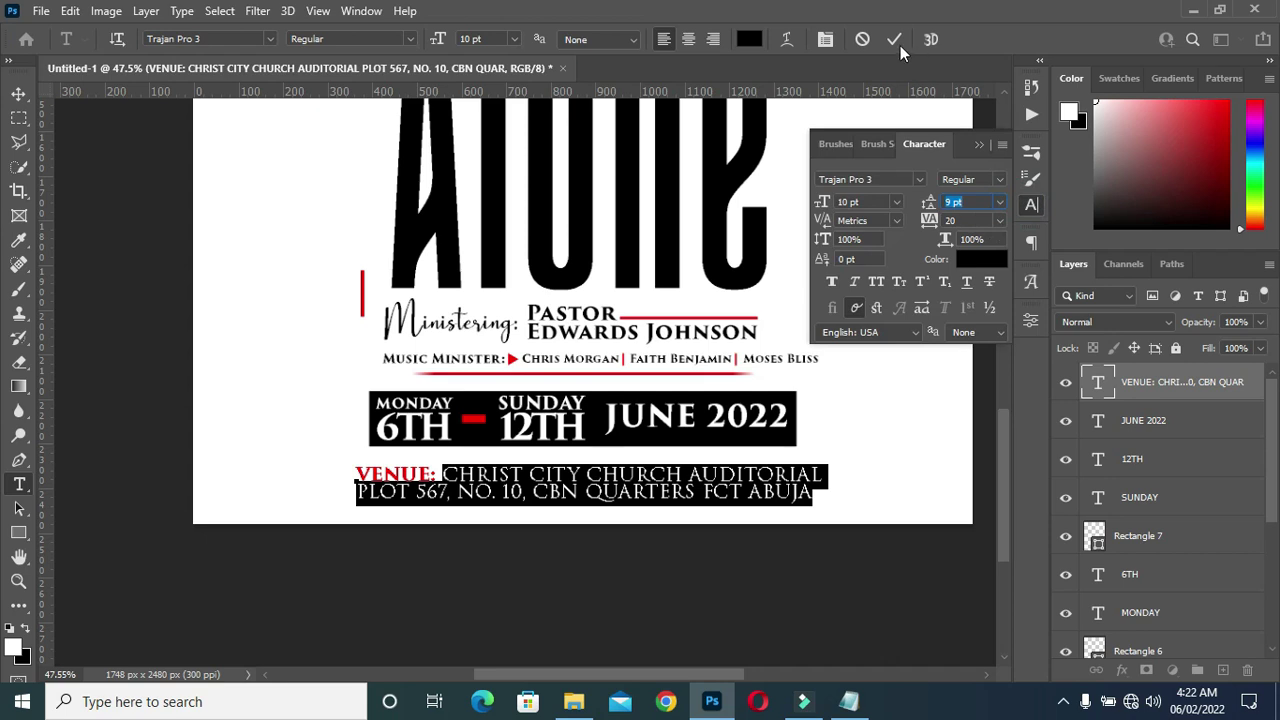
left_click_drag(929, 205, 933, 202)
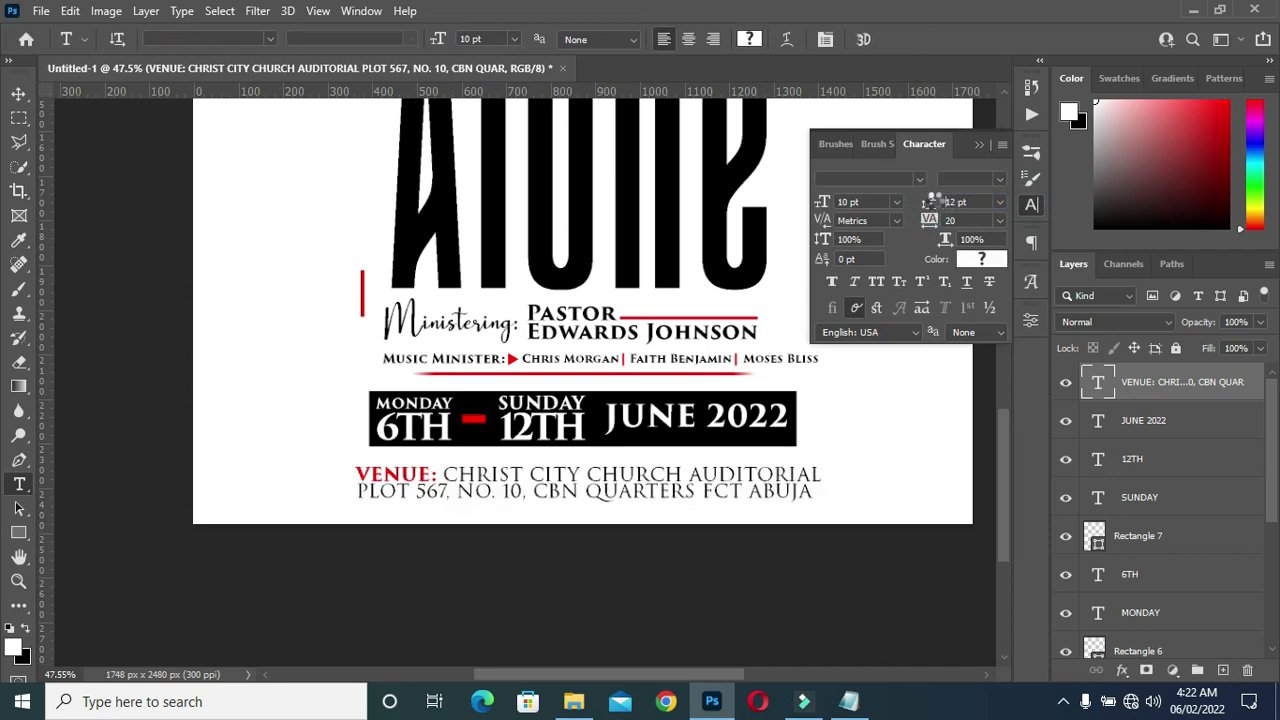
left_click(979, 144)
key("ctrl+0")
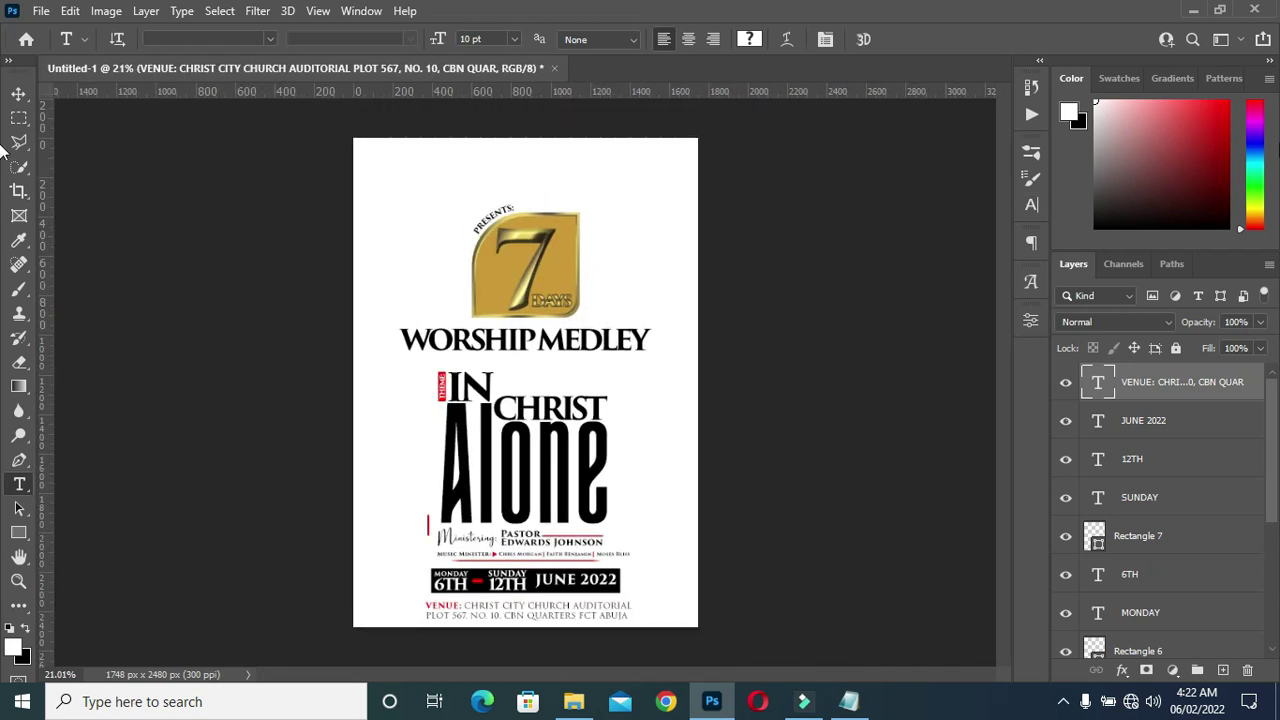
- Scale the venue text to about 72% and nudge it up slightly
left_click(18, 93)
scroll(500, 645, "up", 3)
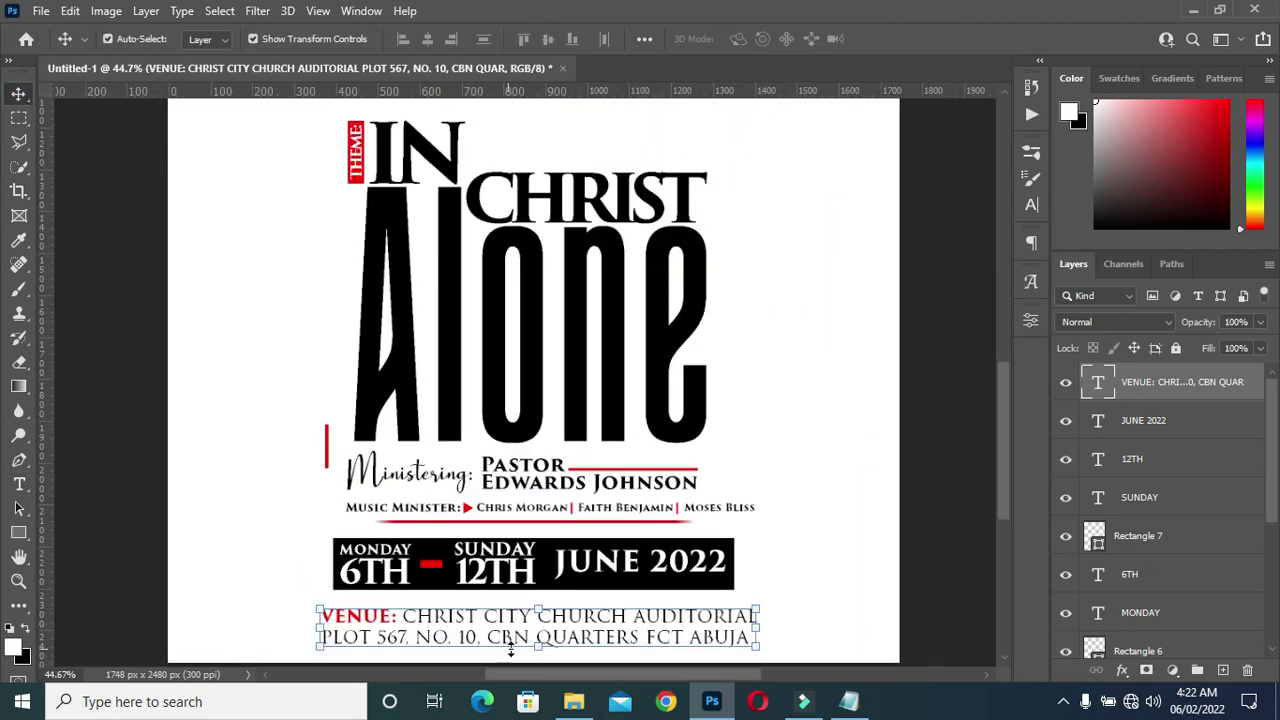
left_click_drag(540, 645, 540, 637)
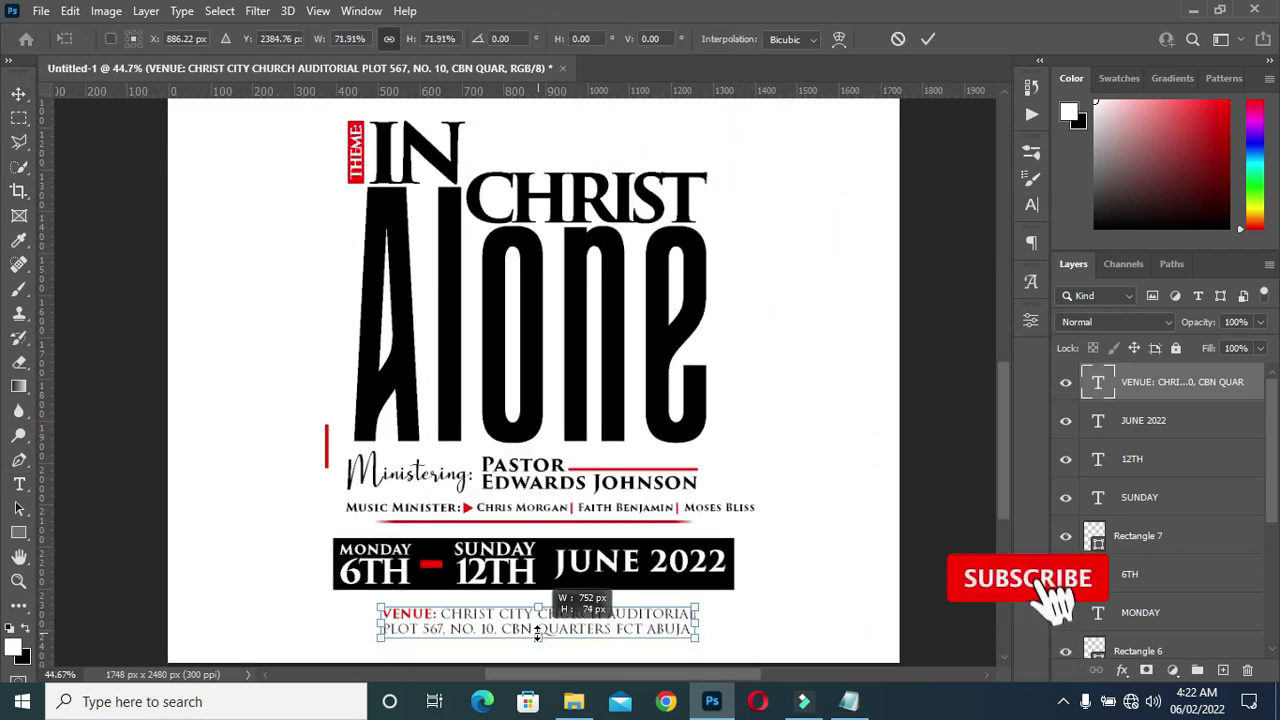
key("Up")
key("Up")
key("Up")
key("Up")
key("Up")
key("Up")
key("Up")
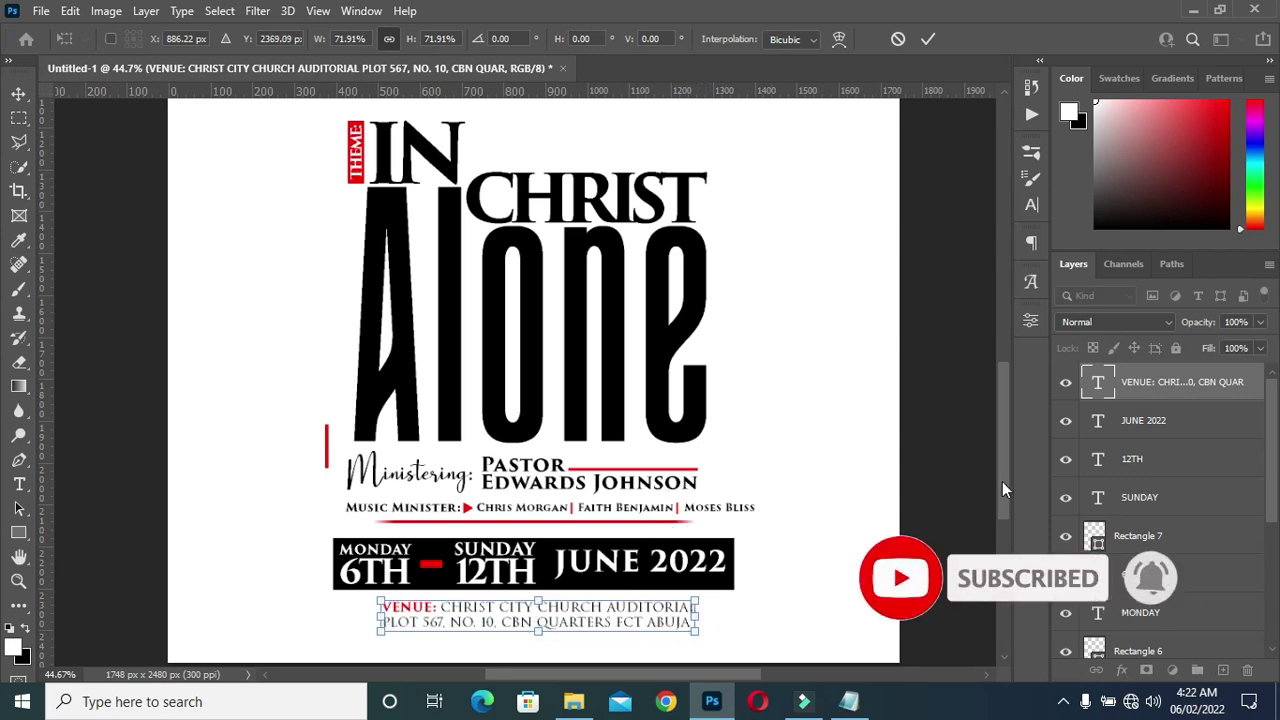
scroll(1004, 488, "down", 1)
key("Return")
scroll(614, 457, "up", 3)
- Set the address after VENUE: back to Bold weight
double_click(351, 402)
left_click_drag(345, 400, 777, 441)
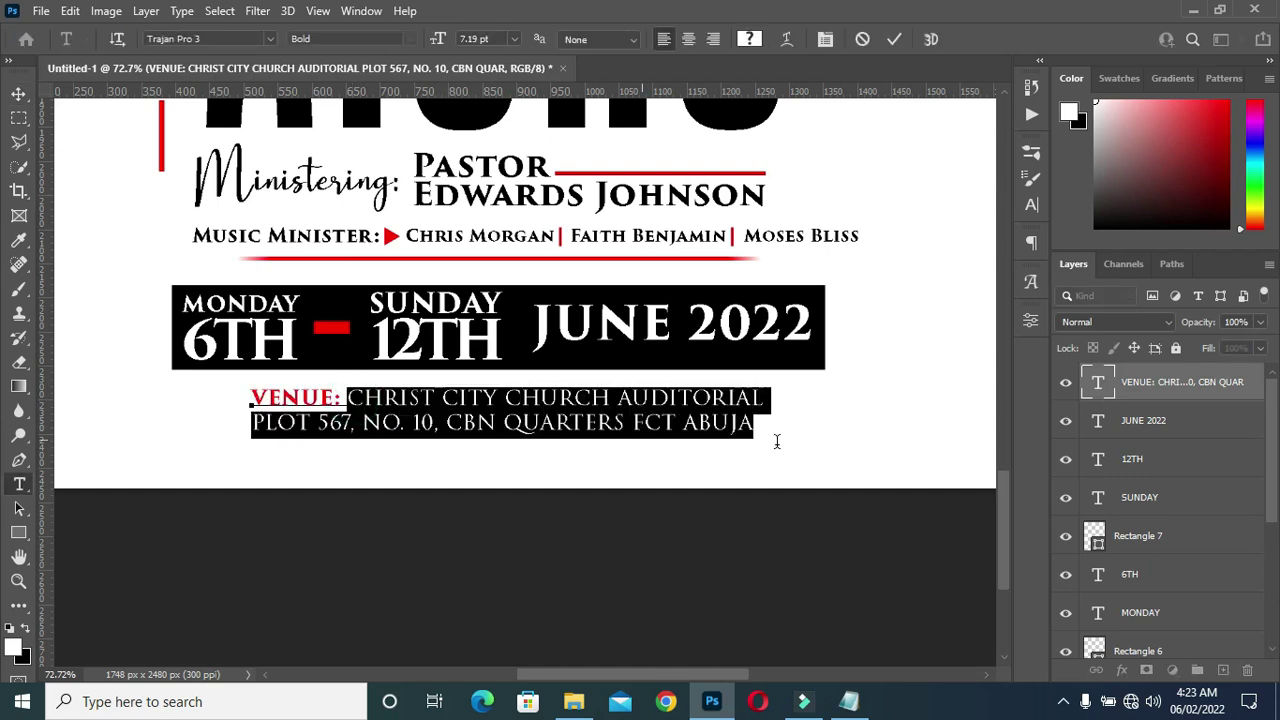
left_click(410, 38)
left_click(390, 78)
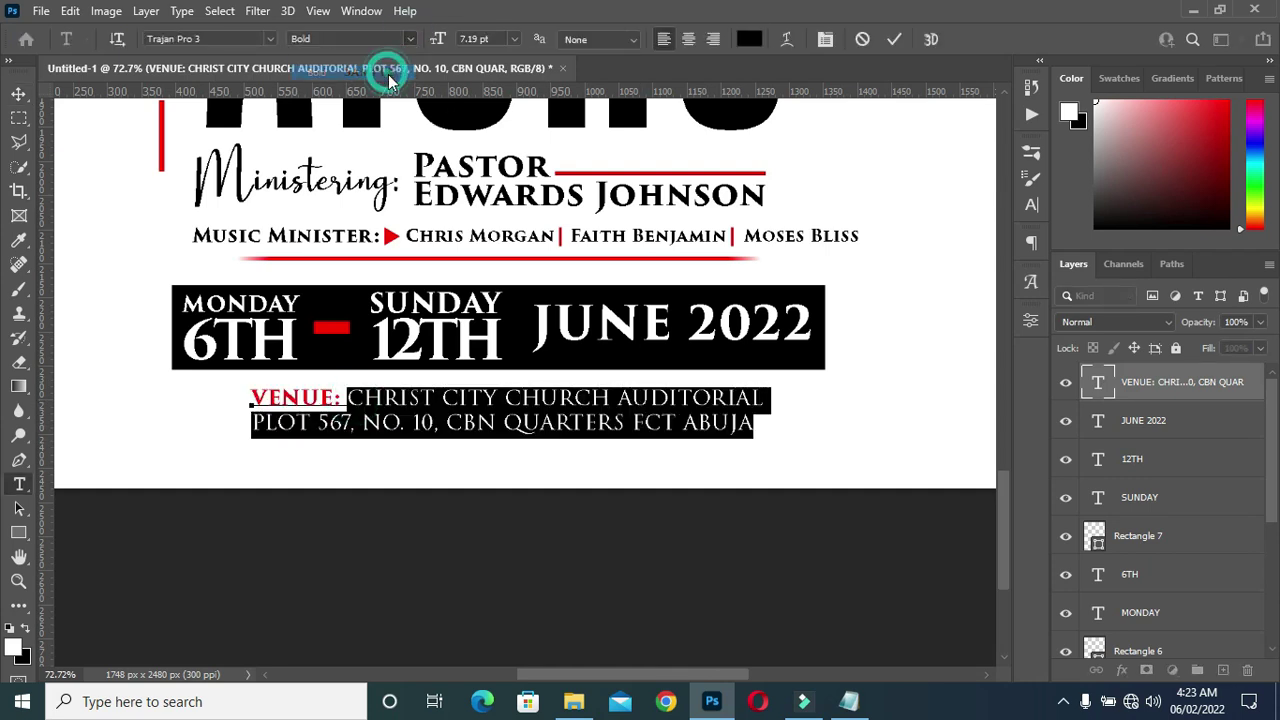
left_click(895, 40)
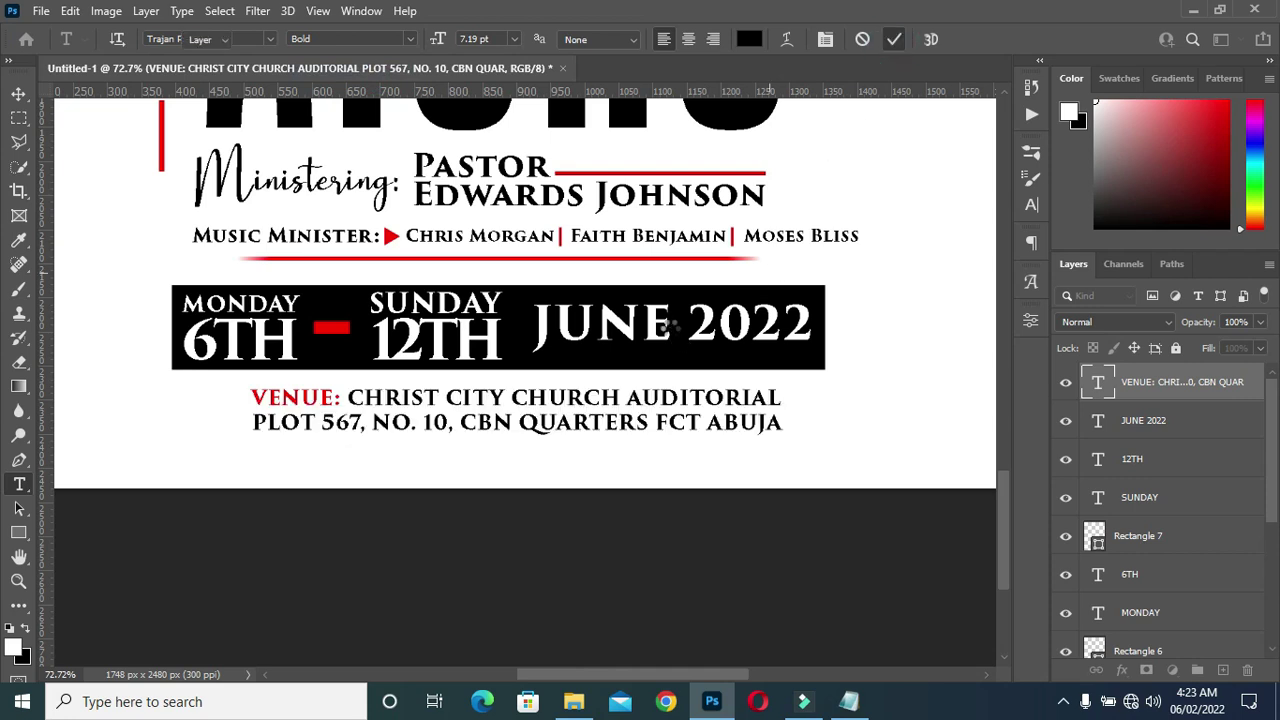
- Fit the whole poster on screen and select the venue text layer
key("ctrl+minus")
left_click(20, 95)
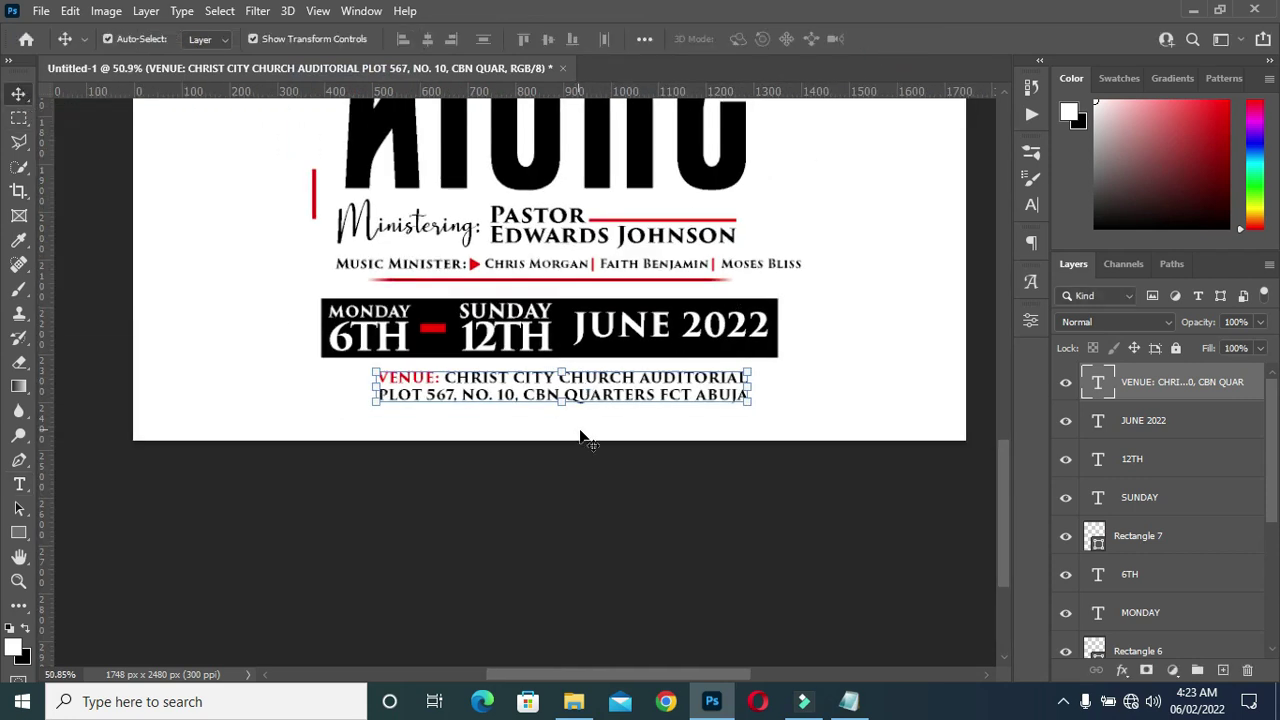
left_click(583, 440)
key("ctrl+0")
left_click(780, 345)
left_click(1152, 382)
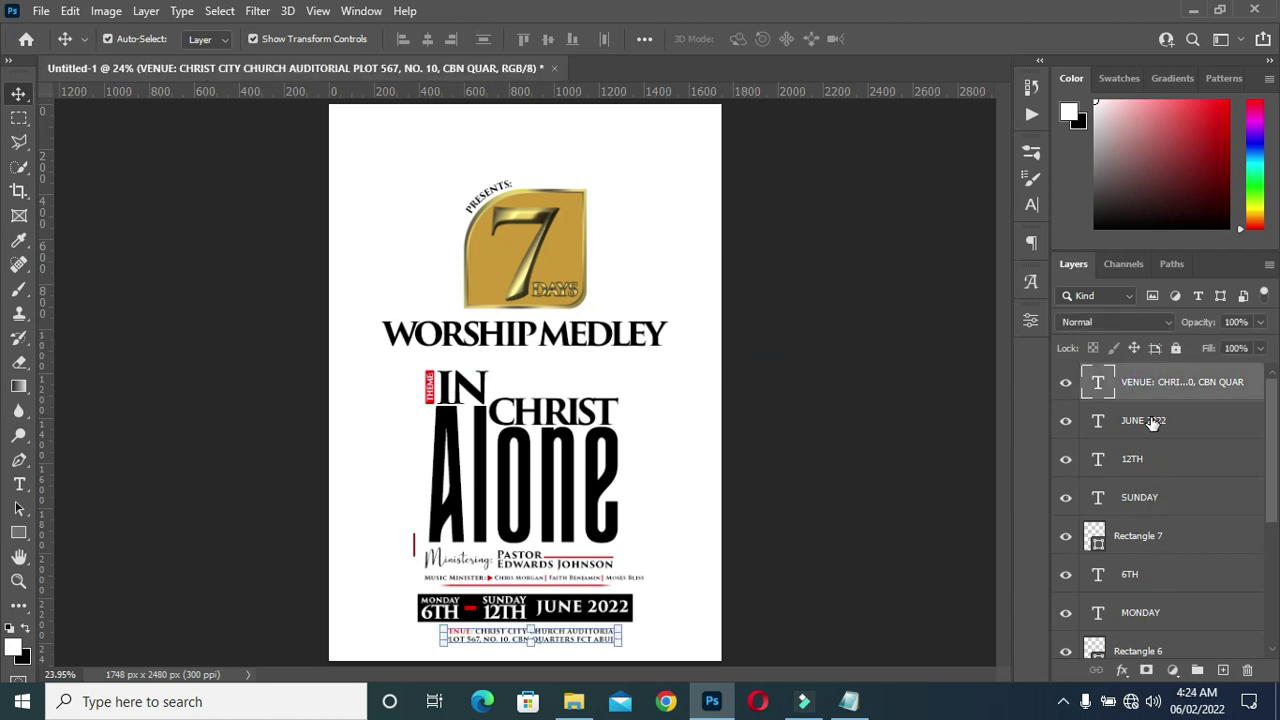
- Group the venue text layer into a group named Location
key("ctrl+g")
double_click(1138, 373)
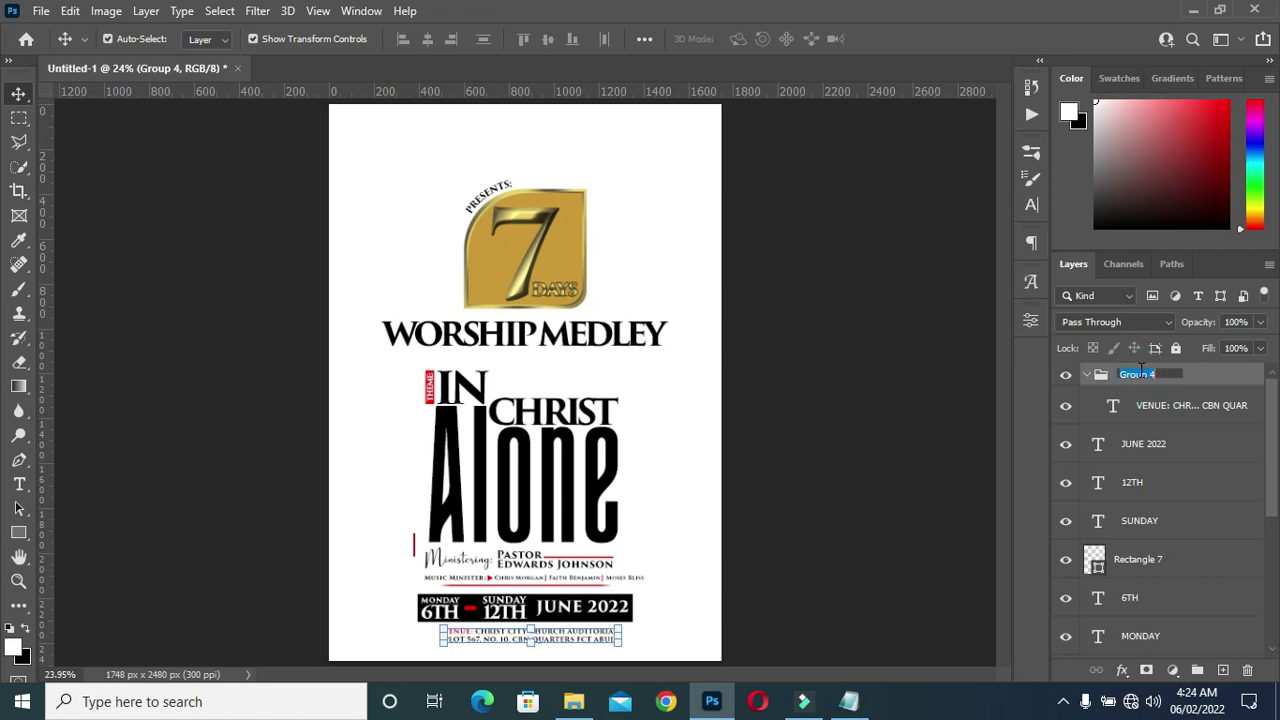
key("Return")
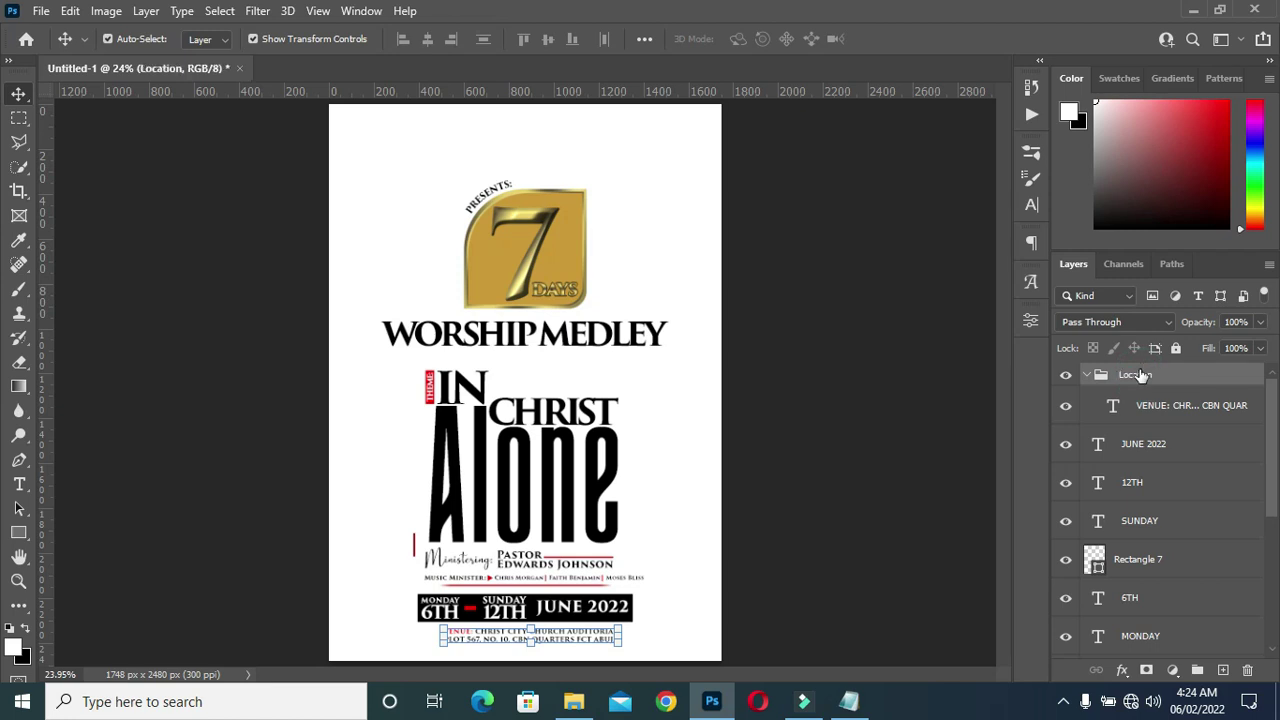
left_click(1082, 377)
- Group the JUNE 2022 date block layers into a group named Time and Date
left_click(1143, 406)
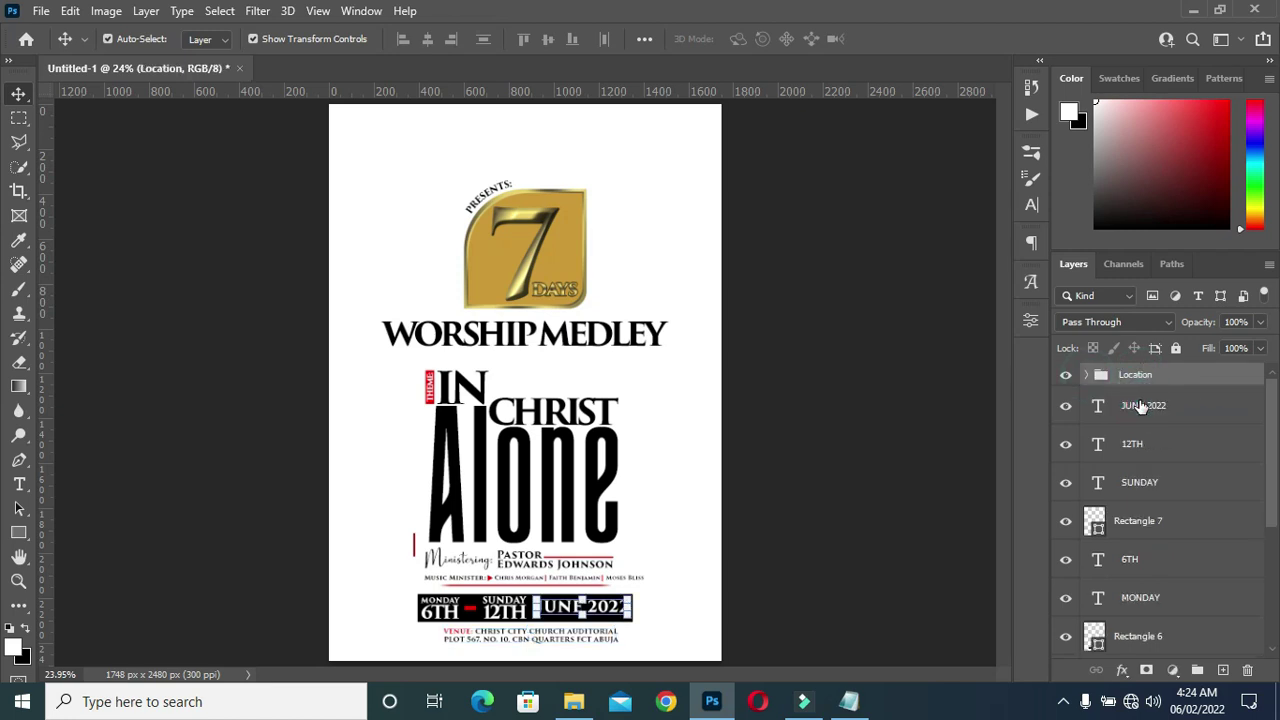
scroll(1150, 535, "down", 1)
scroll(1150, 535, "down", 1)
scroll(1147, 555, "down", 2)
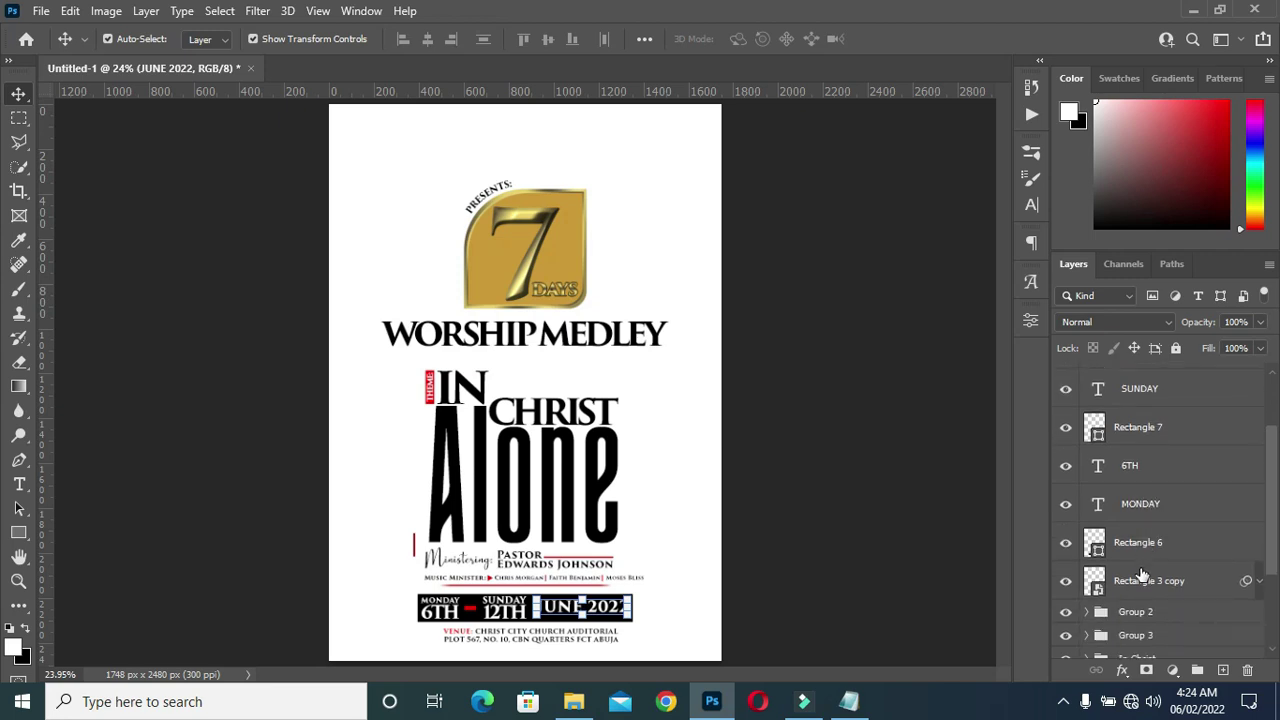
left_click(1137, 545, "shift")
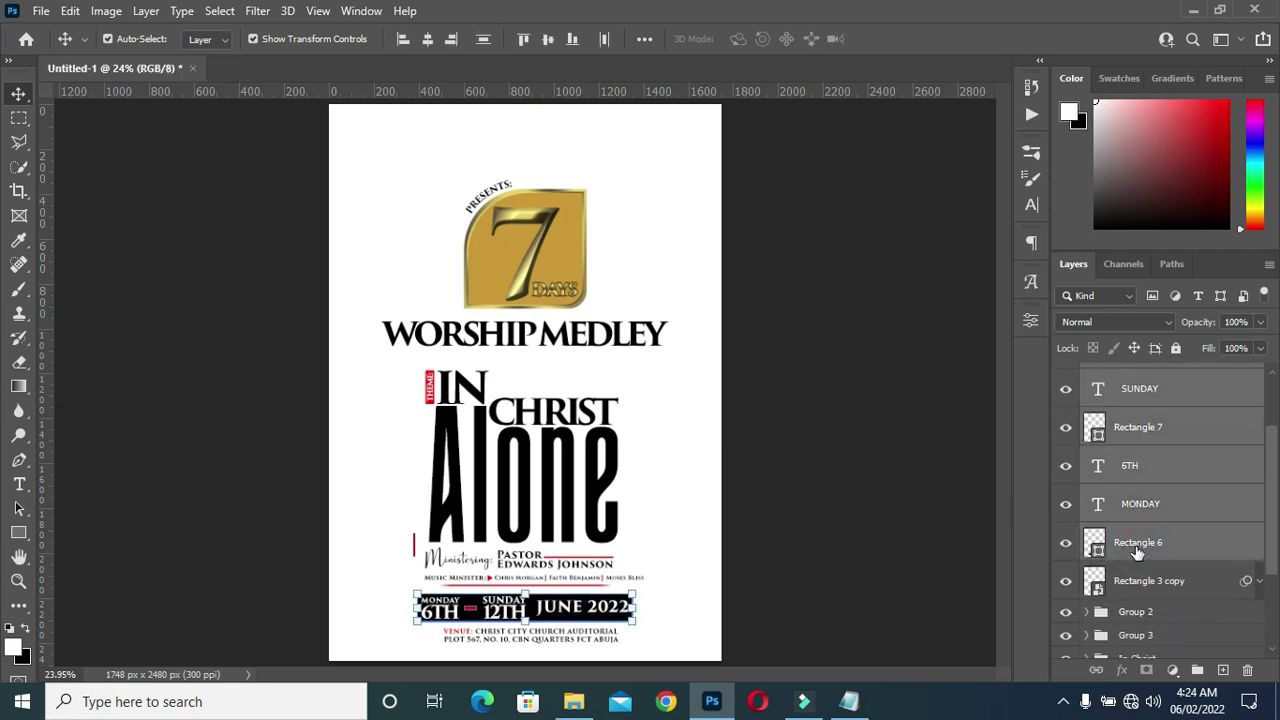
key("ctrl+g")
double_click(1127, 399)
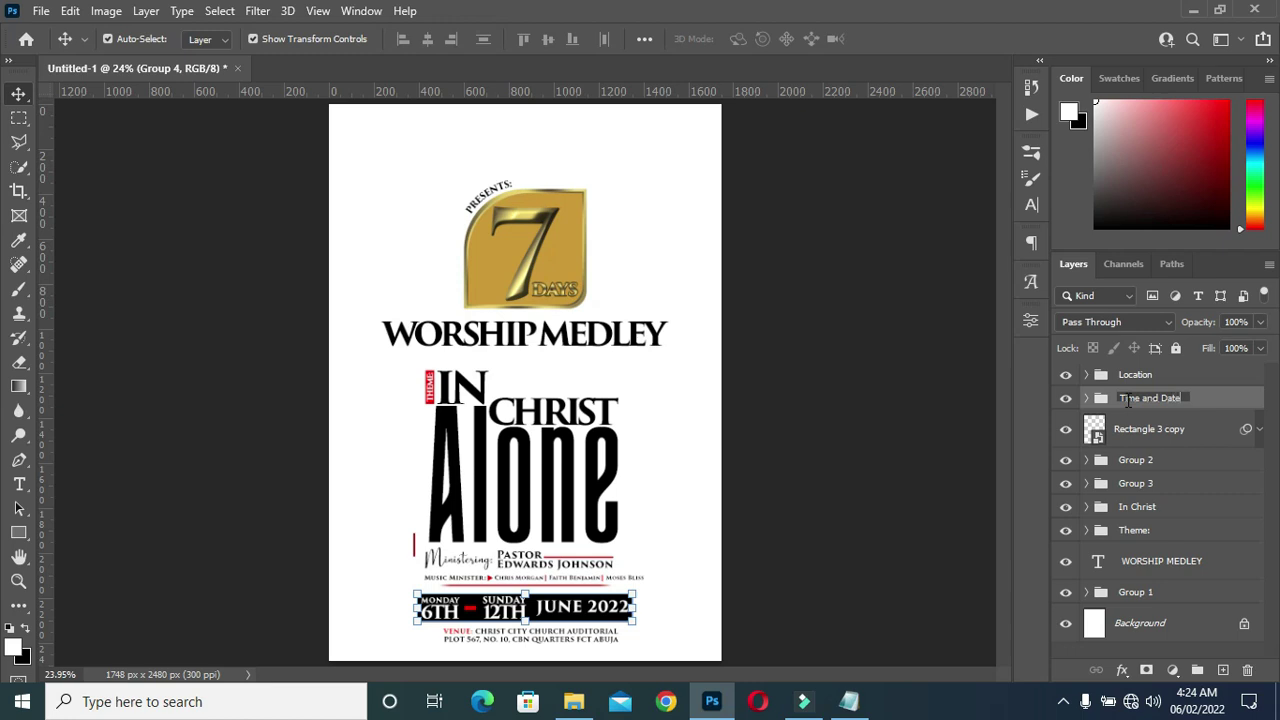
key("Return")
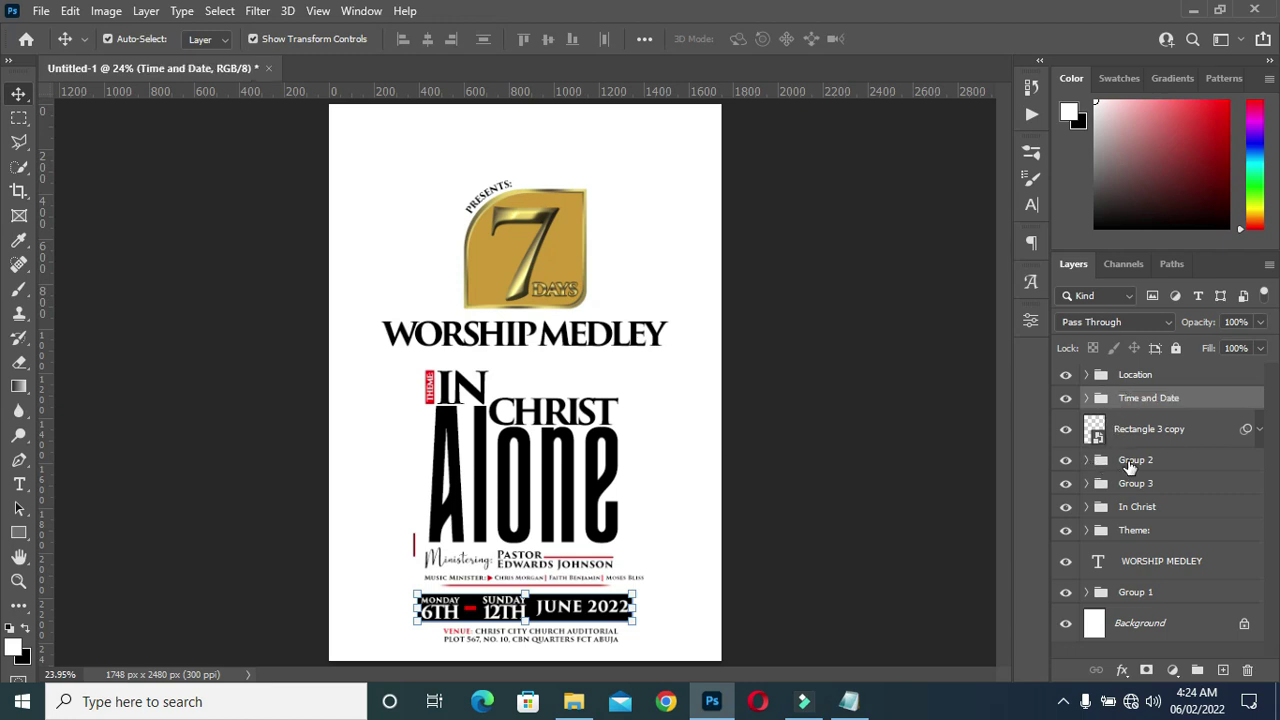
- Move the Rectangle 3 copy layer into Group 2
left_click(1130, 462)
key("ctrl+plus")
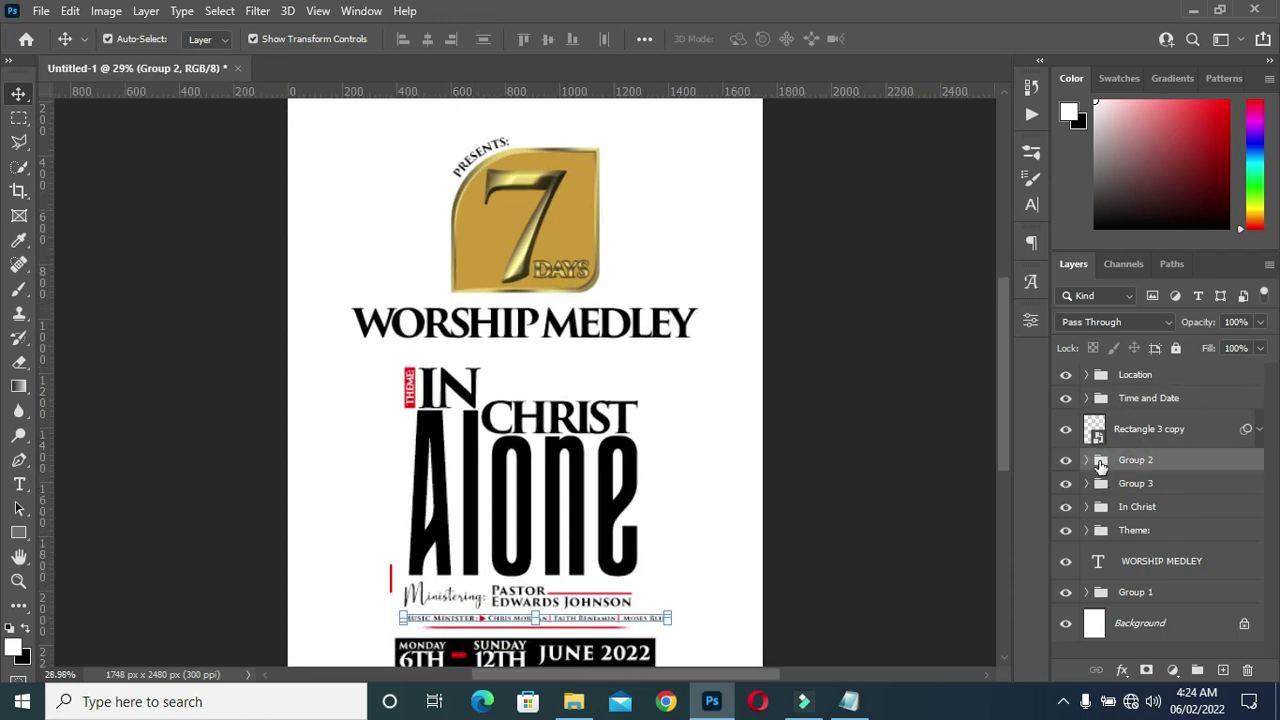
left_click(1088, 461)
left_click_drag(1150, 429, 1100, 460)
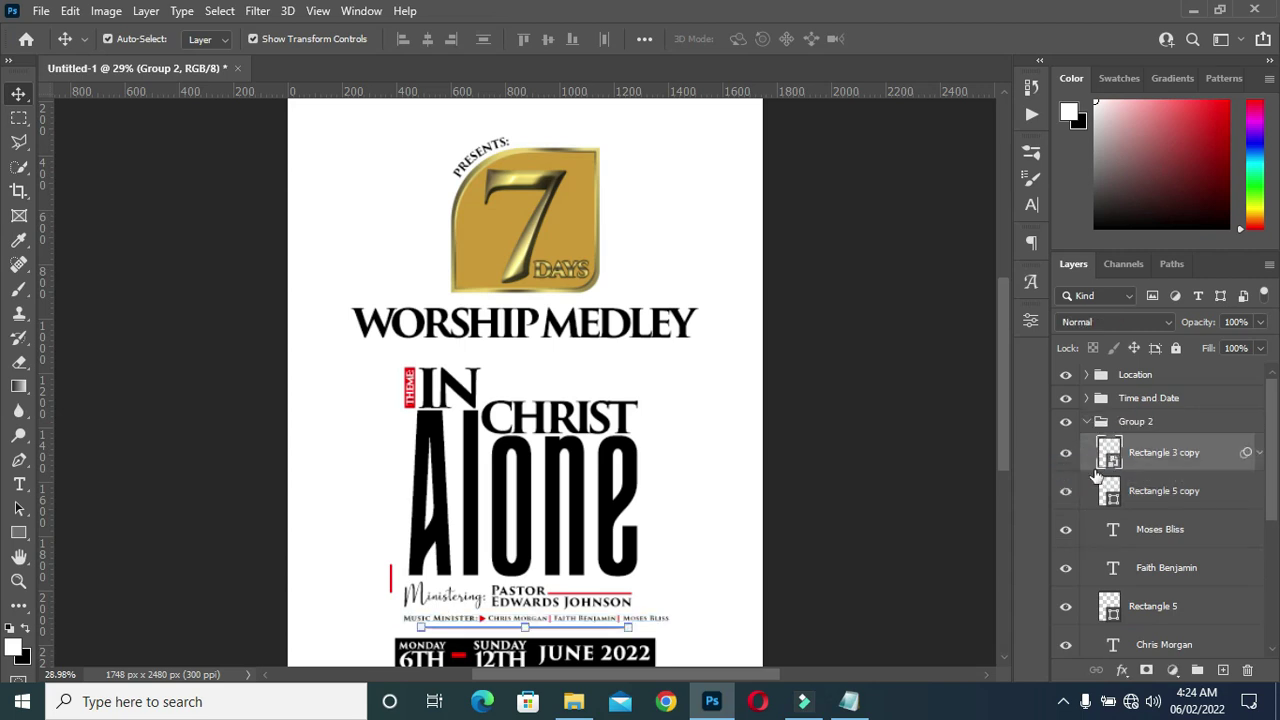
left_click(1088, 421)
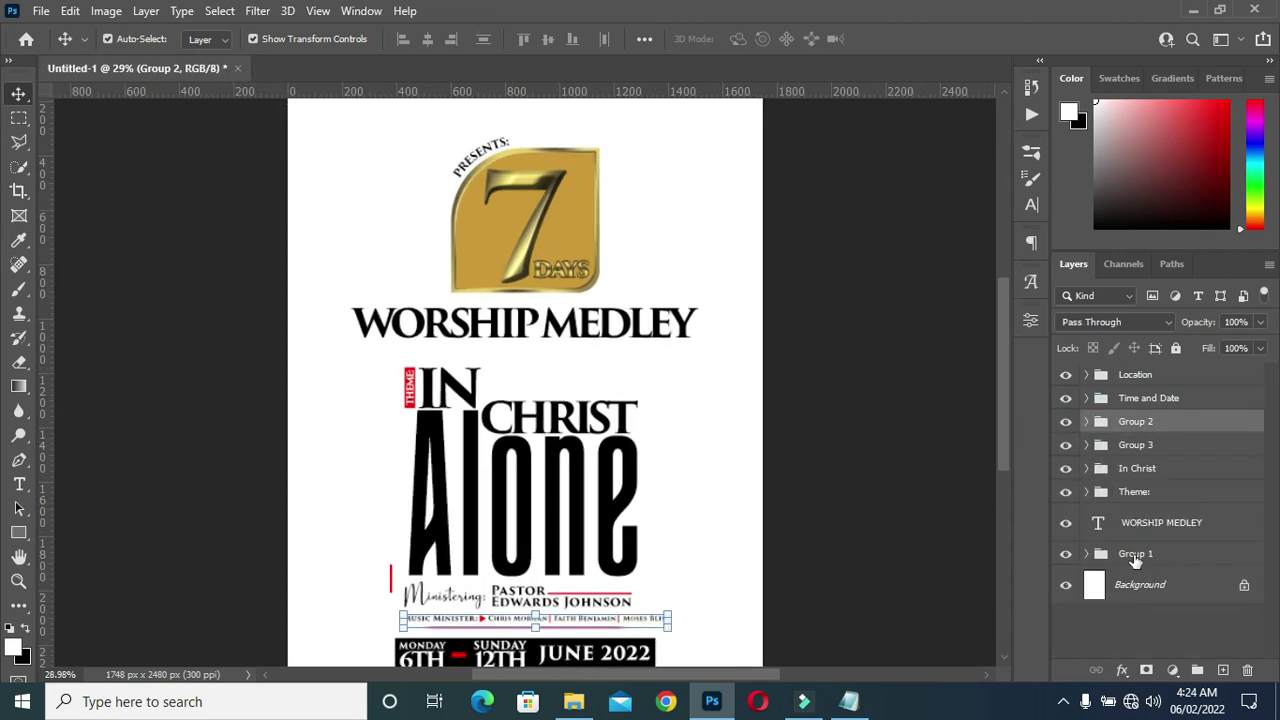
- Move the WORSHIP MEDLEY layer into Group 1 and deselect all layers
left_click(1152, 522)
left_click(1086, 553)
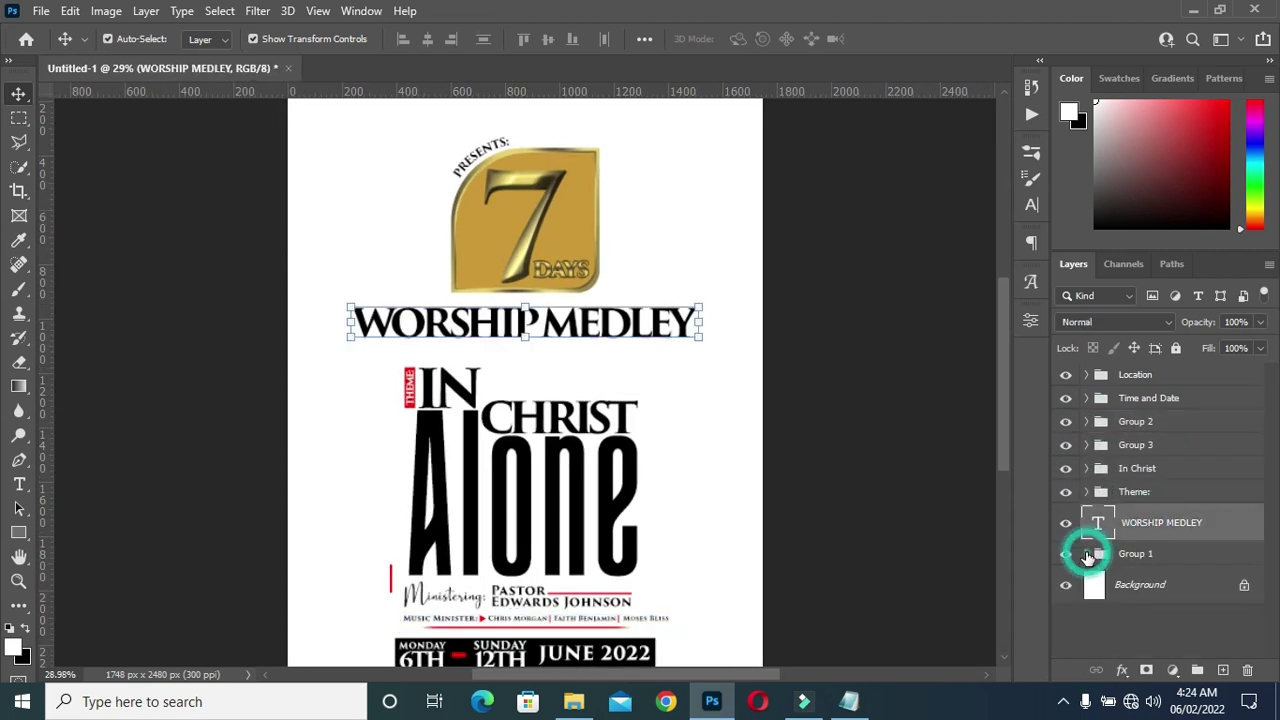
left_click_drag(1157, 532, 1088, 556)
left_click(1087, 515)
left_click(823, 374)
key("ctrl+minus")
scroll(487, 400, "up", 2)
mouse_move(1000, 437)
left_mouse_down()
mouse_move(1002, 463)
mouse_move(1001, 413)
left_mouse_up()
- Paste CHRIST CITY CHURCH INT'L MINISTRY from the notes as a new text layer at the top
left_click(1141, 549)
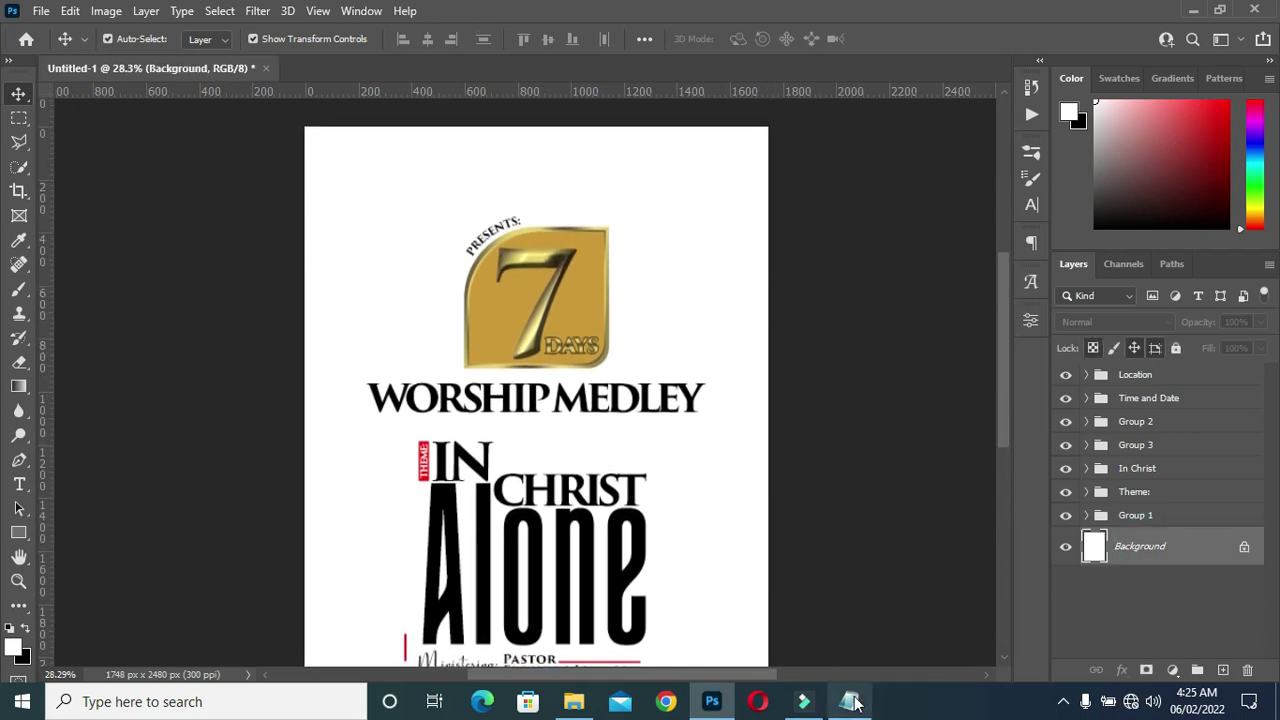
left_click(848, 701)
scroll(502, 295, "up", 4)
left_click_drag(240, 216, 471, 224)
key("ctrl+c")
left_click(1067, 75)
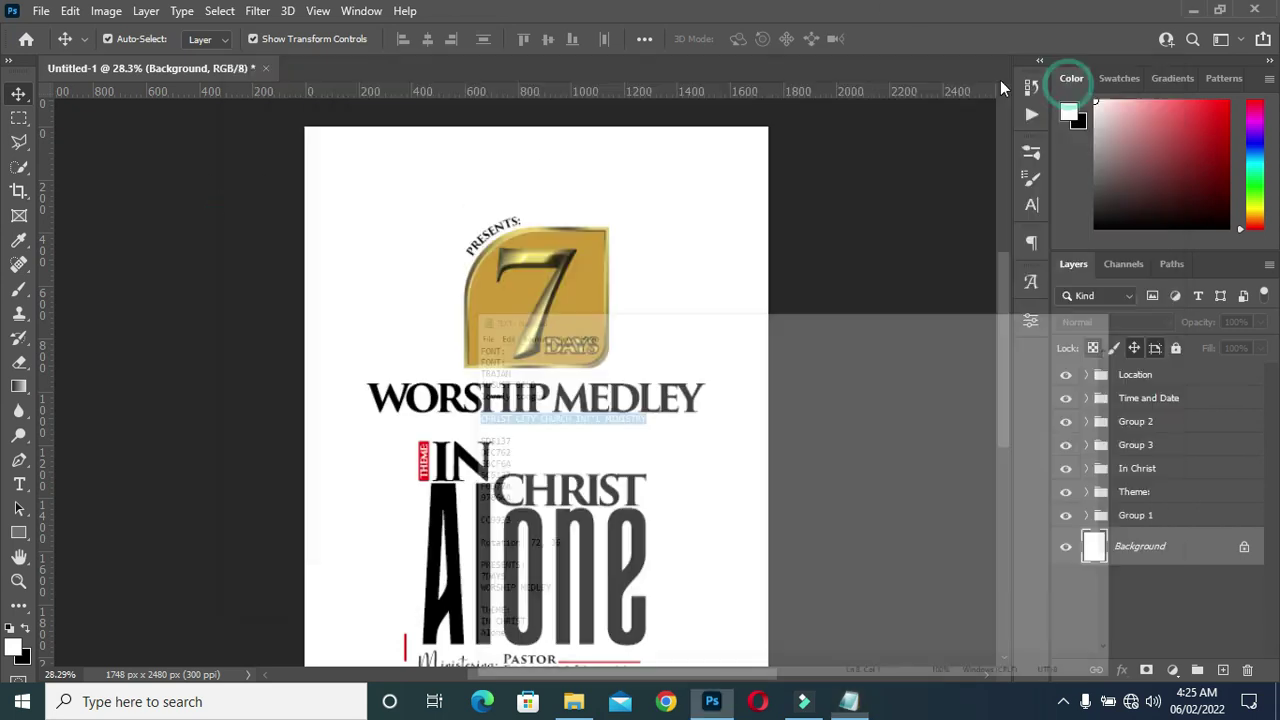
key("t")
left_click(443, 173)
key("ctrl+v")
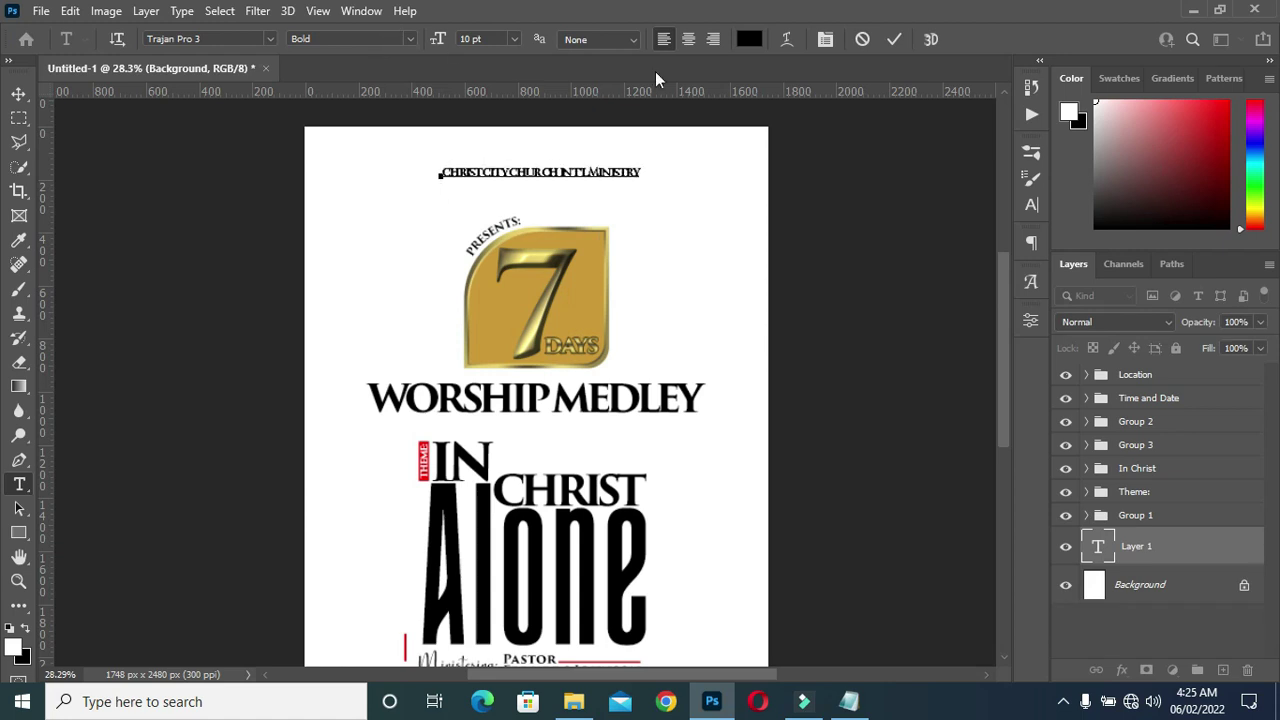
left_click(893, 42)
- Widen the heading's letter spacing (tracking)
scroll(580, 150, "up", 3)
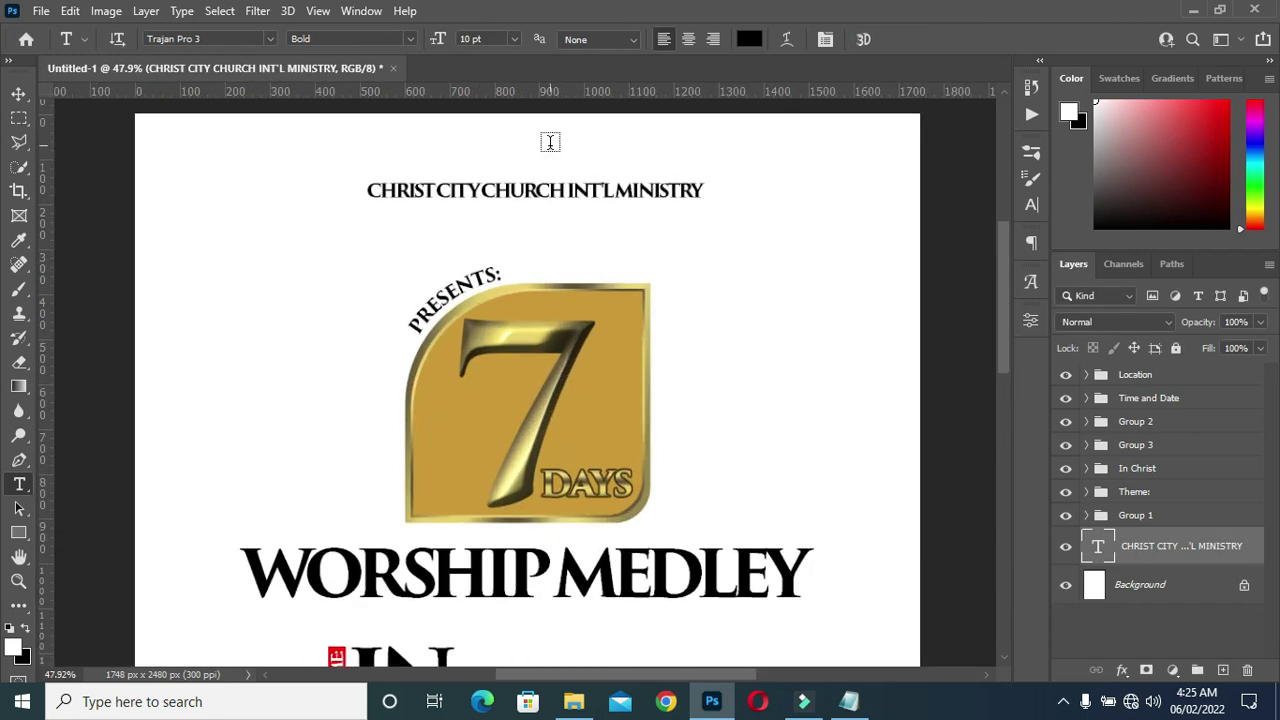
left_click(1031, 204)
left_click_drag(928, 219, 942, 212)
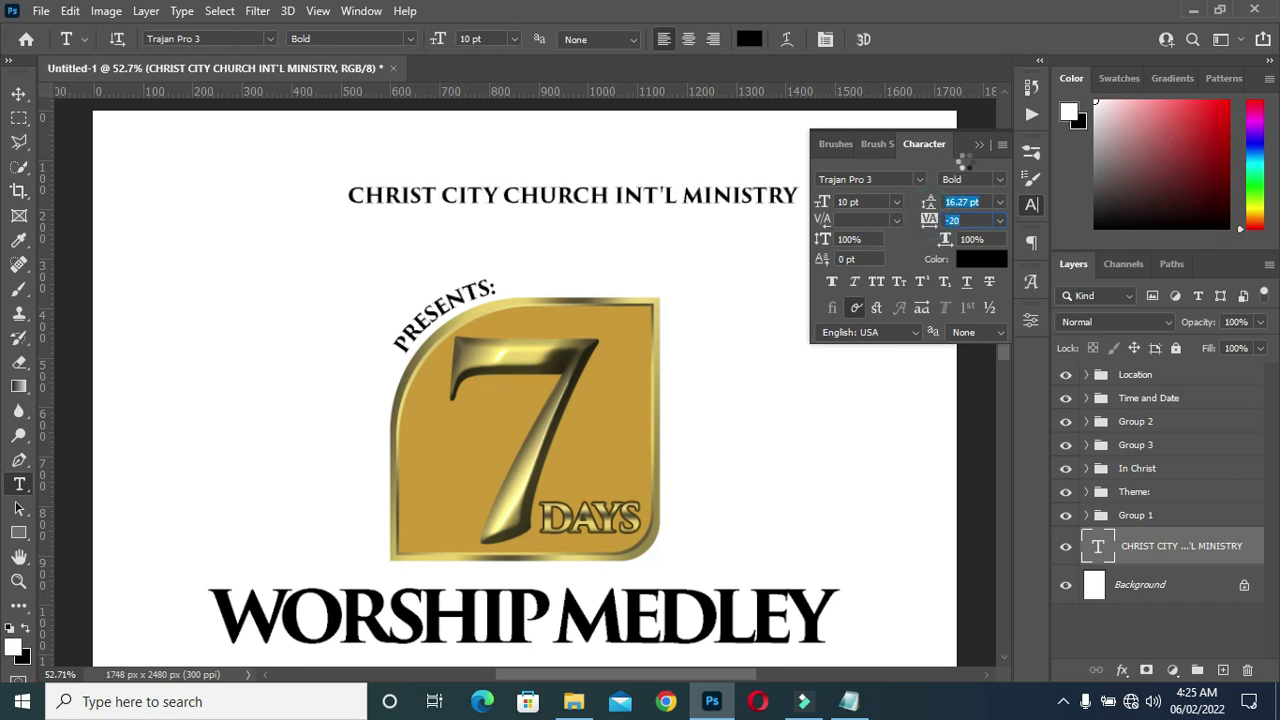
left_click(977, 146)
- Resize the church heading, ending at about 89% width
left_click(19, 95)
scroll(588, 188, "down", 3, "alt")
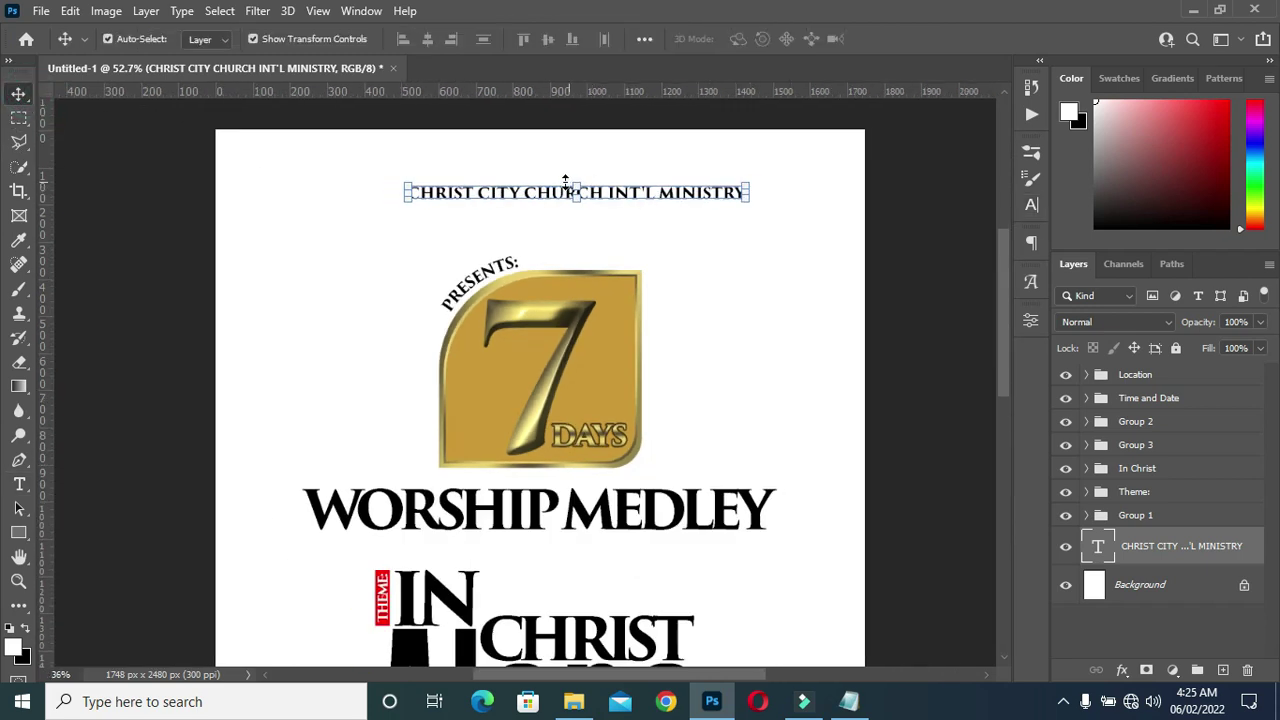
left_click_drag(443, 194, 386, 193)
left_click(926, 40)
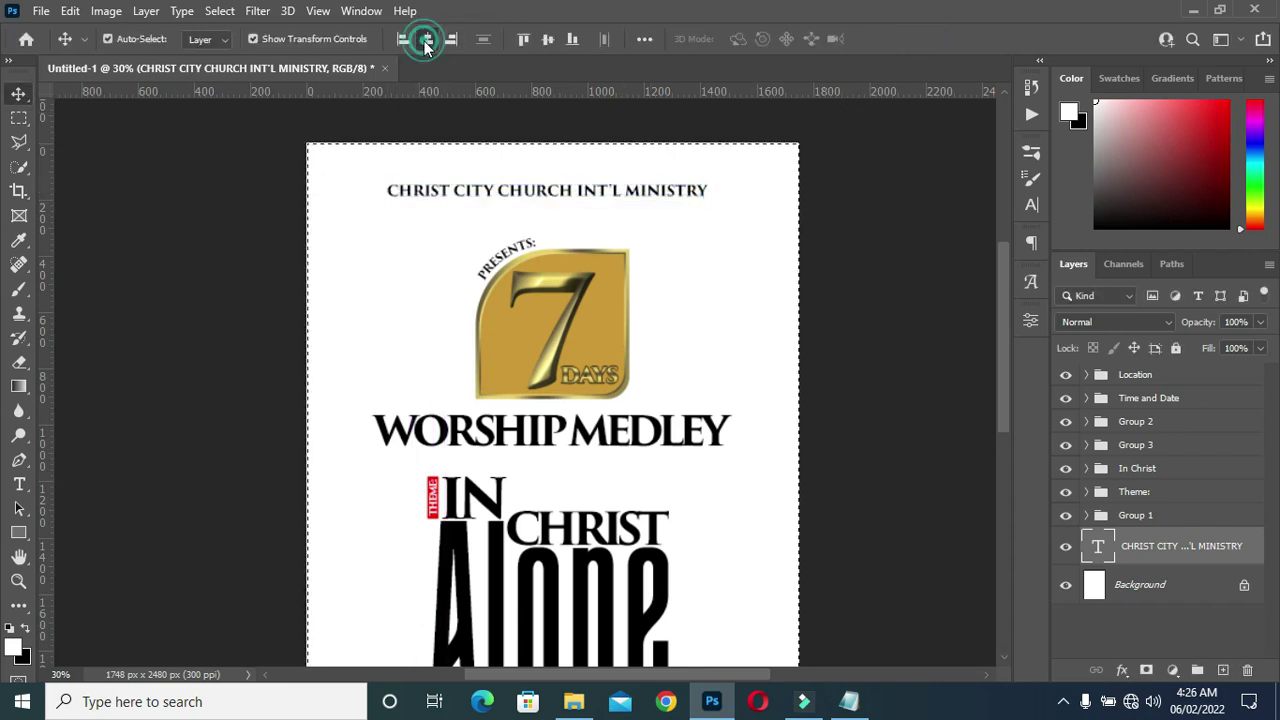
key("ctrl+d")
left_click(868, 250)
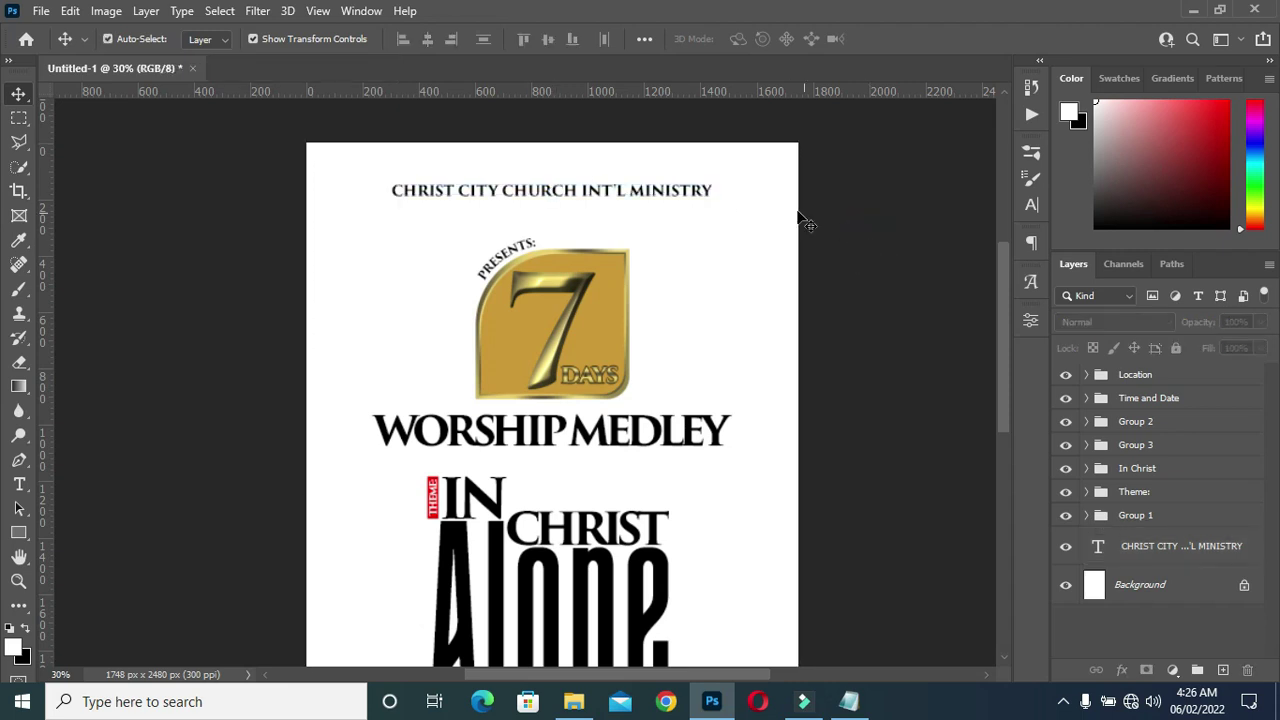
scroll(558, 194, "up", 1)
left_click(560, 191)
left_click_drag(732, 191, 690, 191)
key("Return")
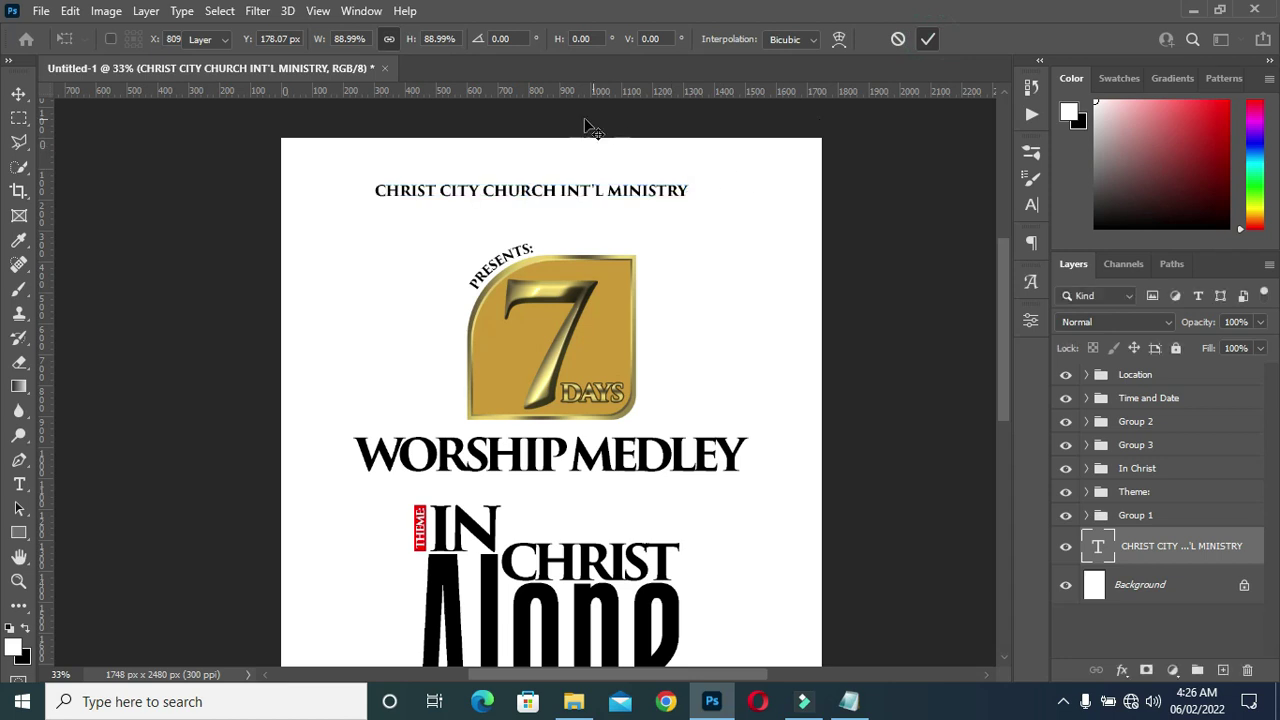
- Centre the heading horizontally on the page and nudge it up slightly
left_click(427, 39)
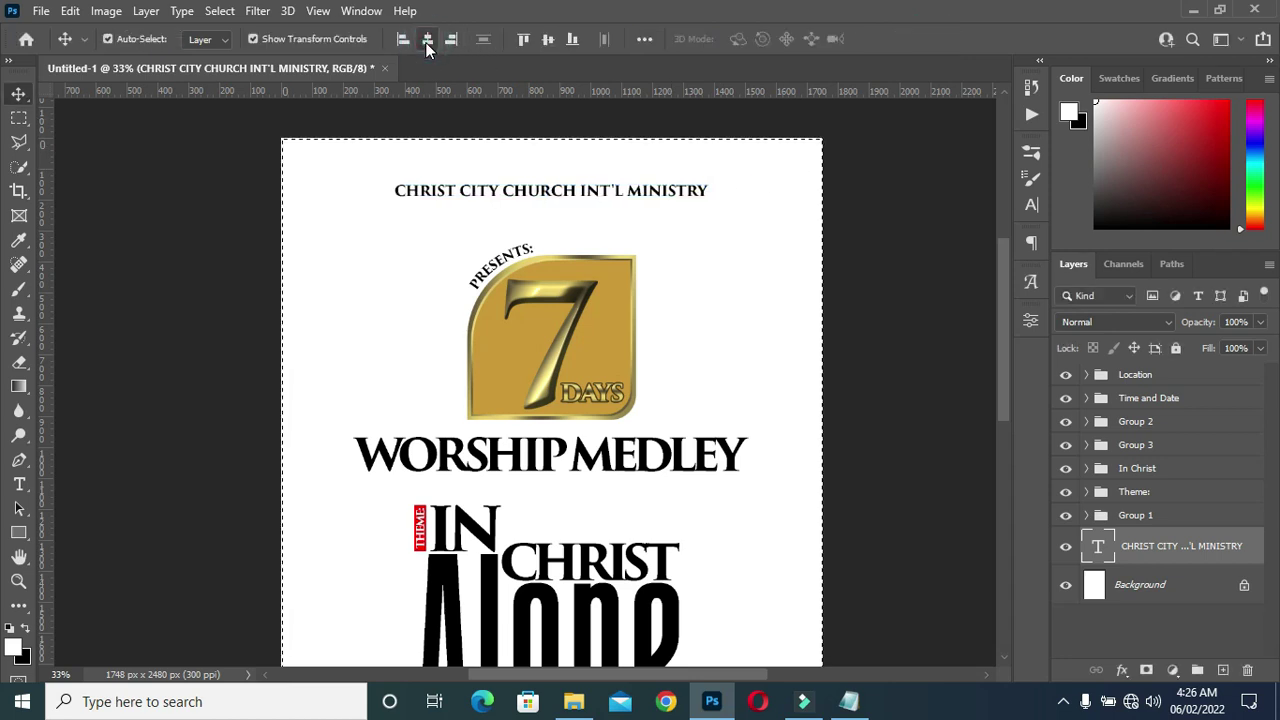
left_click(866, 283, "ctrl")
left_click(632, 198)
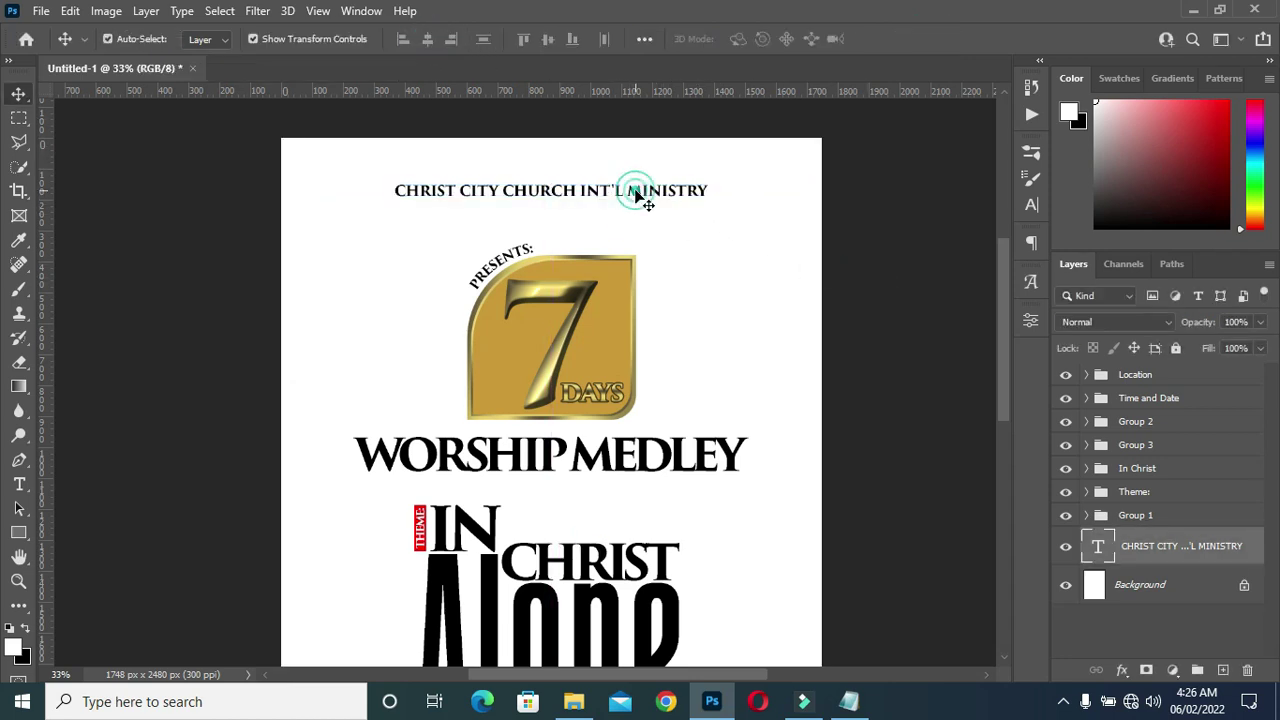
key("Up")
key("Up")
key("Up")
key("Up")
key("Up")
key("Up")
key("Up")
key("Up")
key("Up")
key("Up")
key("Up")
key("Up")
key("Up")
key("Up")
key("Up")
key("Up")
key("Up")
left_click(914, 300)
scroll(913, 288, "down", 2)
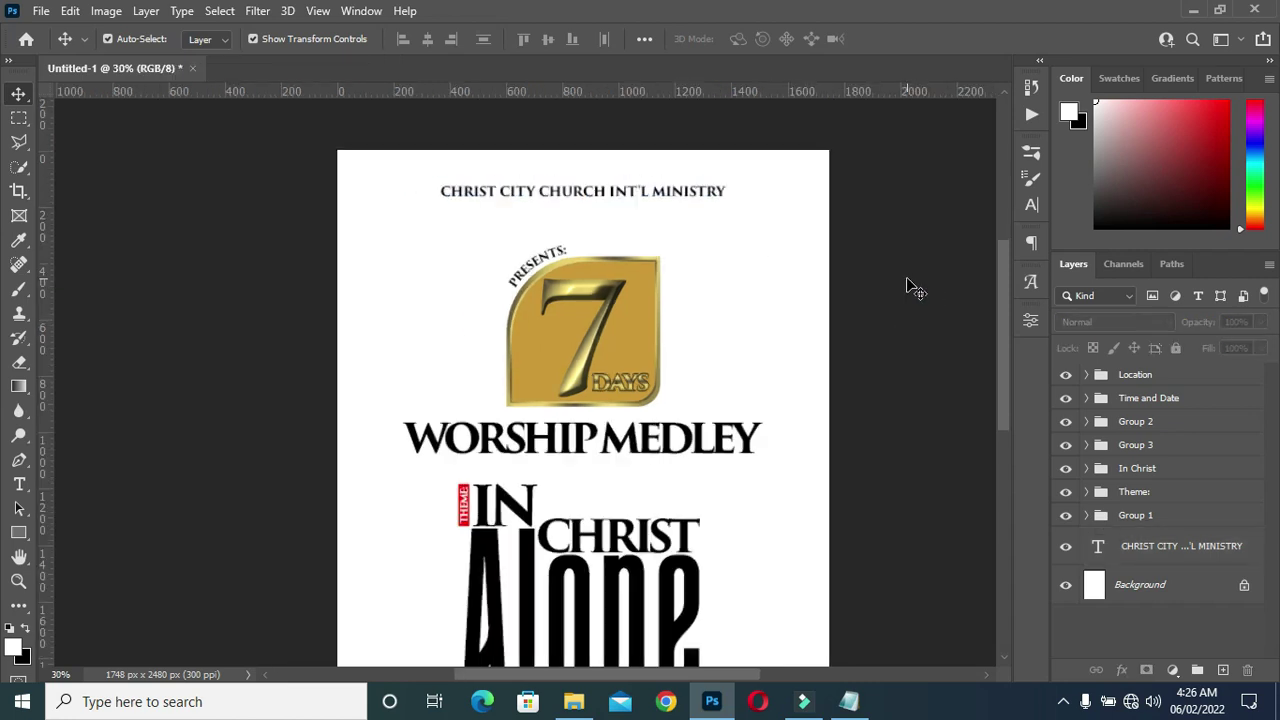
scroll(943, 400, "down", 1)
scroll(943, 400, "up", 1)
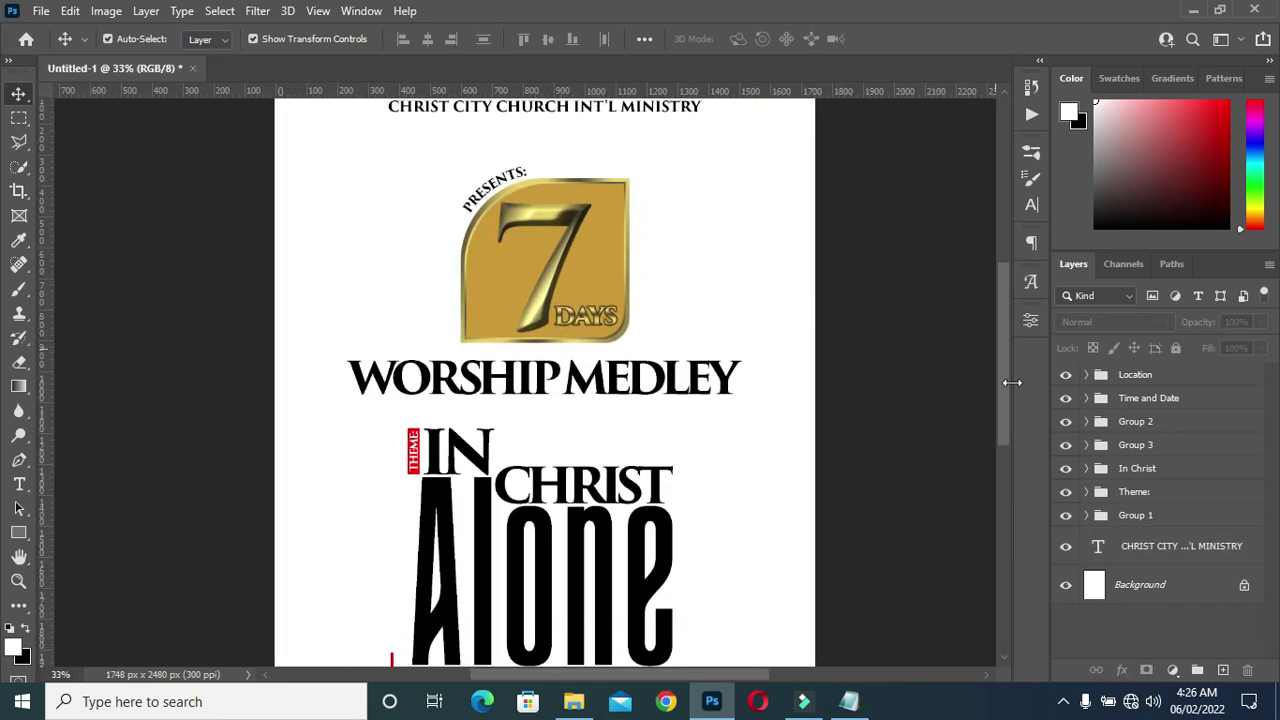
scroll(940, 397, "up", 1)
scroll(938, 390, "down", 1)
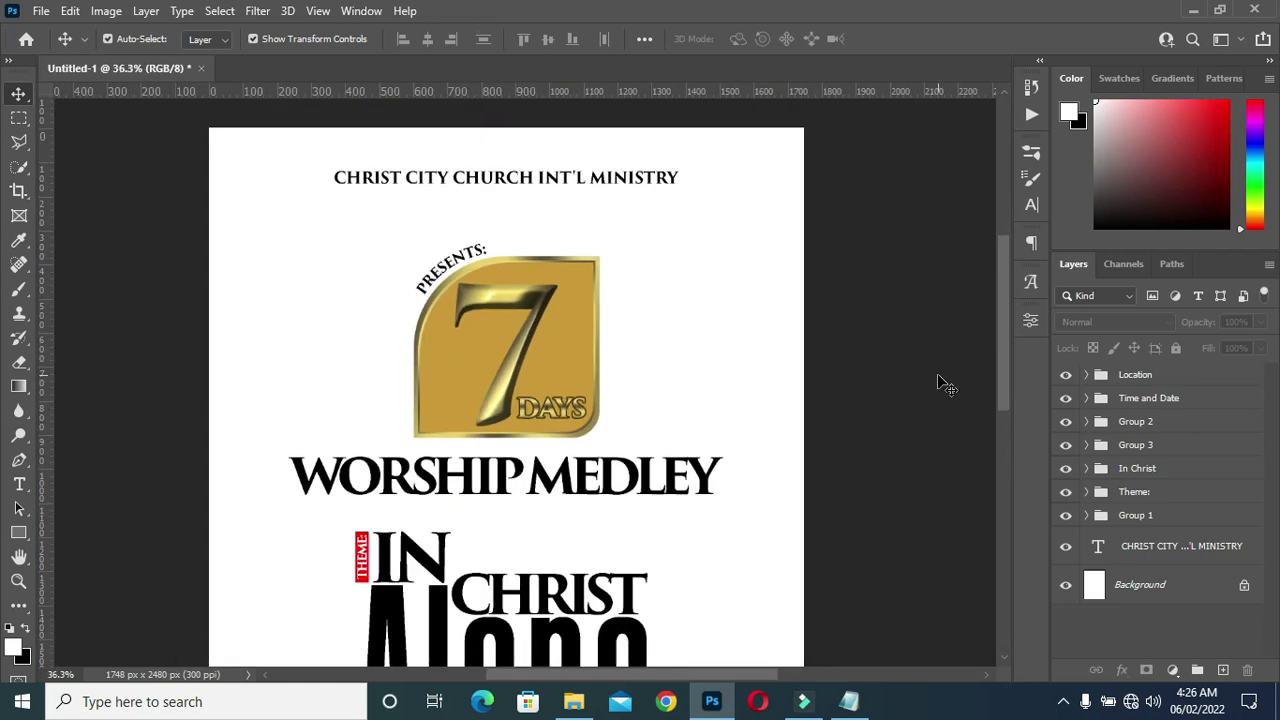
- Nudge Group 1 and the church heading up two steps each
left_click(1174, 516)
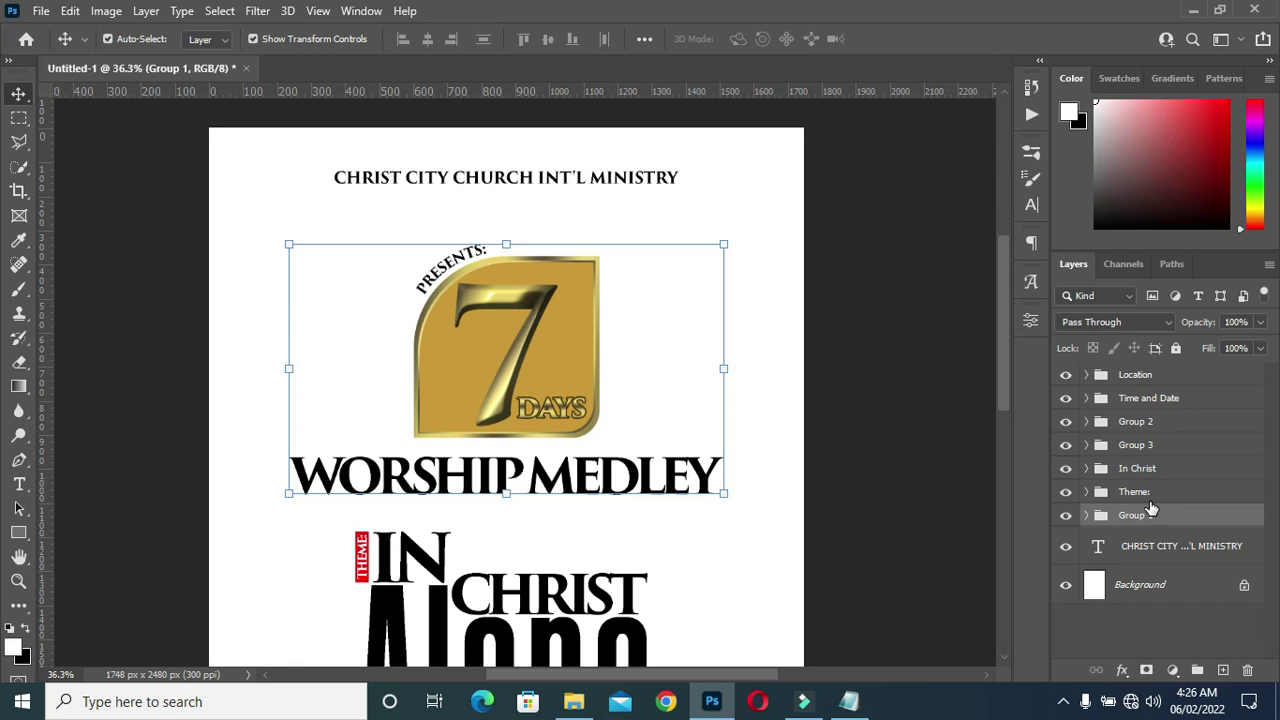
key("Up")
key("Up")
key("Up")
key("Up")
key("Up")
key("Up")
key("Up")
key("Up")
key("Up")
key("Up")
key("Up")
key("Up")
key("Up")
key("Up")
key("Up")
key("Up")
key("Up")
key("Up")
key("Up")
key("Up")
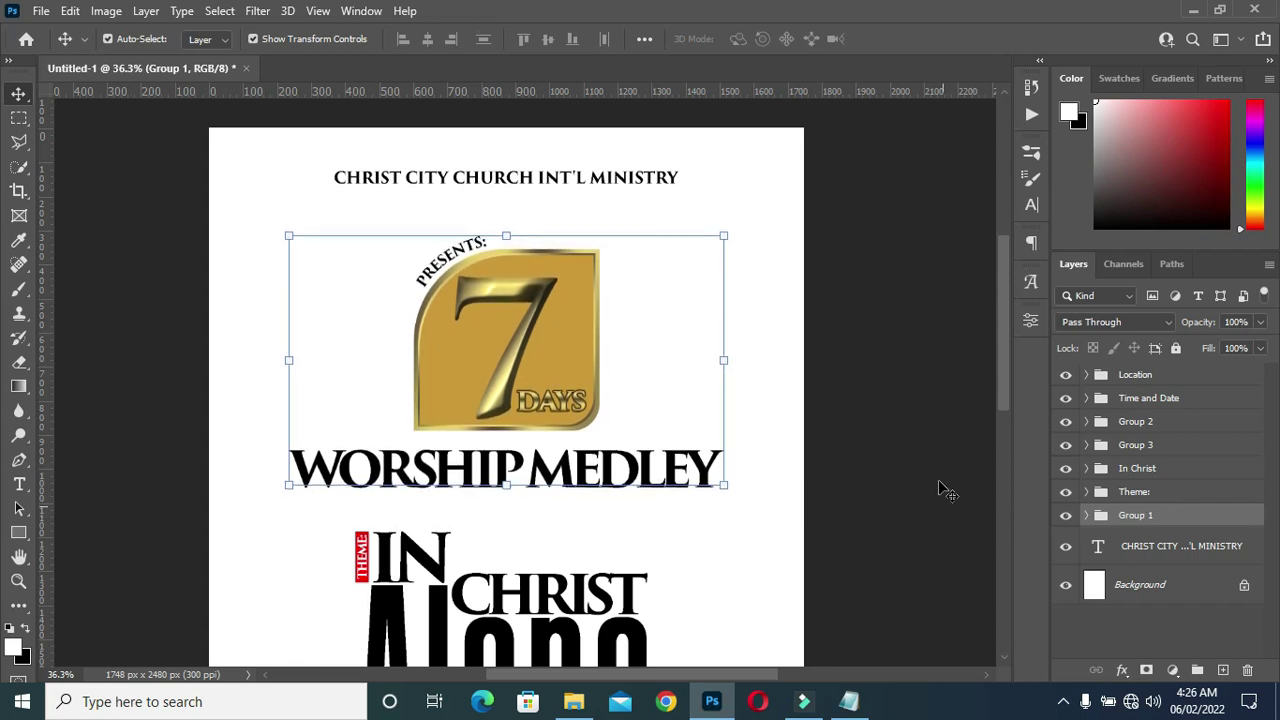
key("Up")
key("Up")
key("Up")
key("Up")
key("Up")
key("Up")
key("Up")
key("Up")
left_click(591, 180)
key("Up")
key("Up")
key("Up")
key("Up")
key("Up")
key("Up")
key("Up")
key("Up")
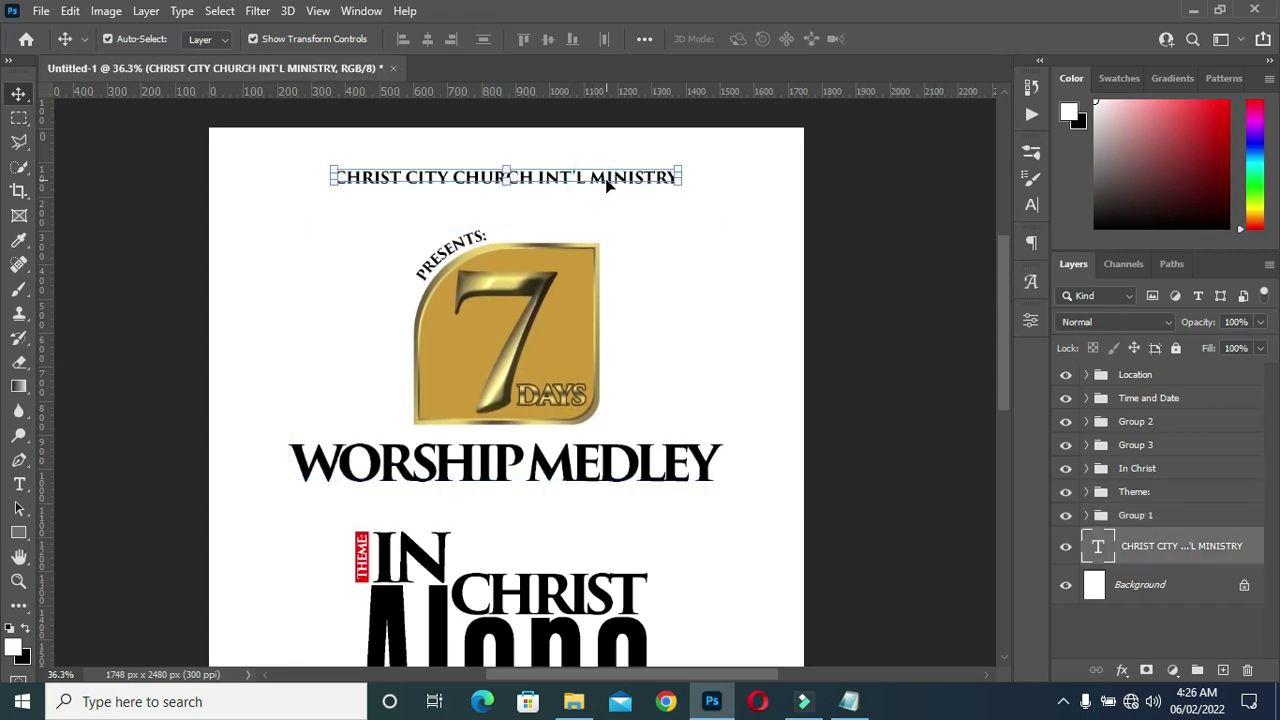
key("Up")
key("Up")
key("Up")
key("Up")
key("Up")
key("Up")
key("Up")
key("Up")
key("Up")
key("Up")
key("Up")
key("Up")
key("Up")
left_click(858, 233)
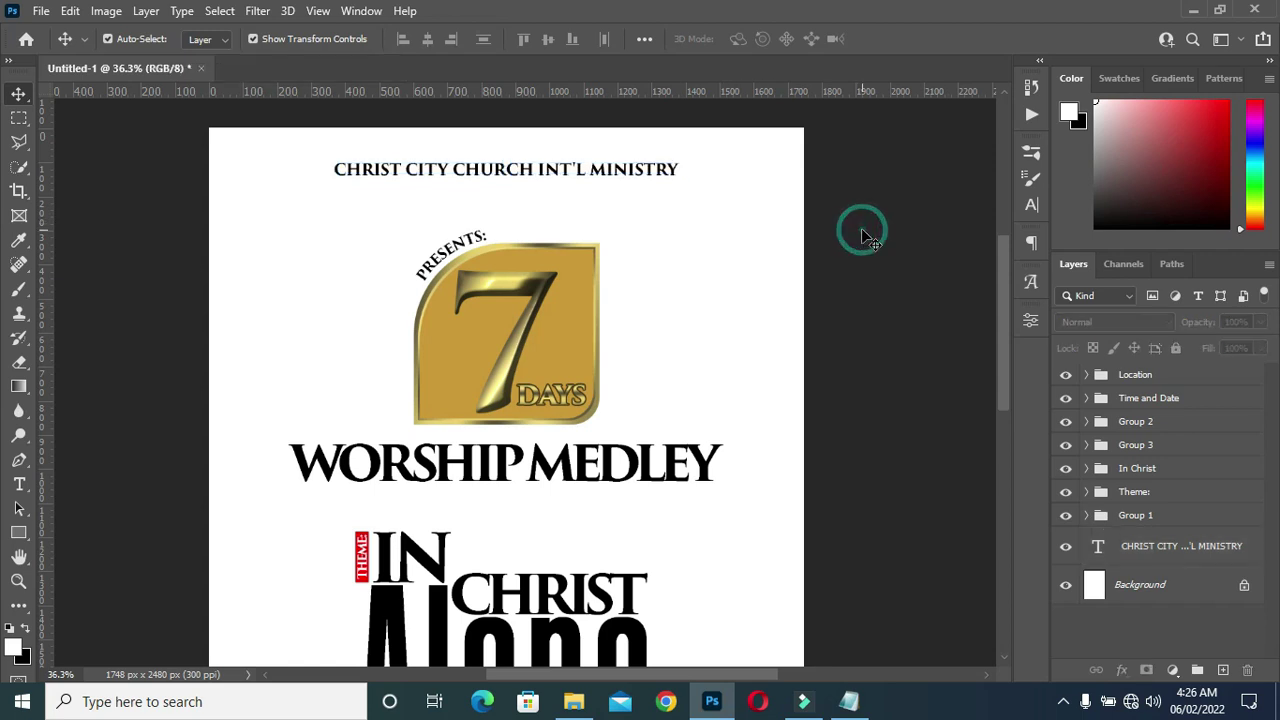
left_click_drag(1006, 325, 997, 428)
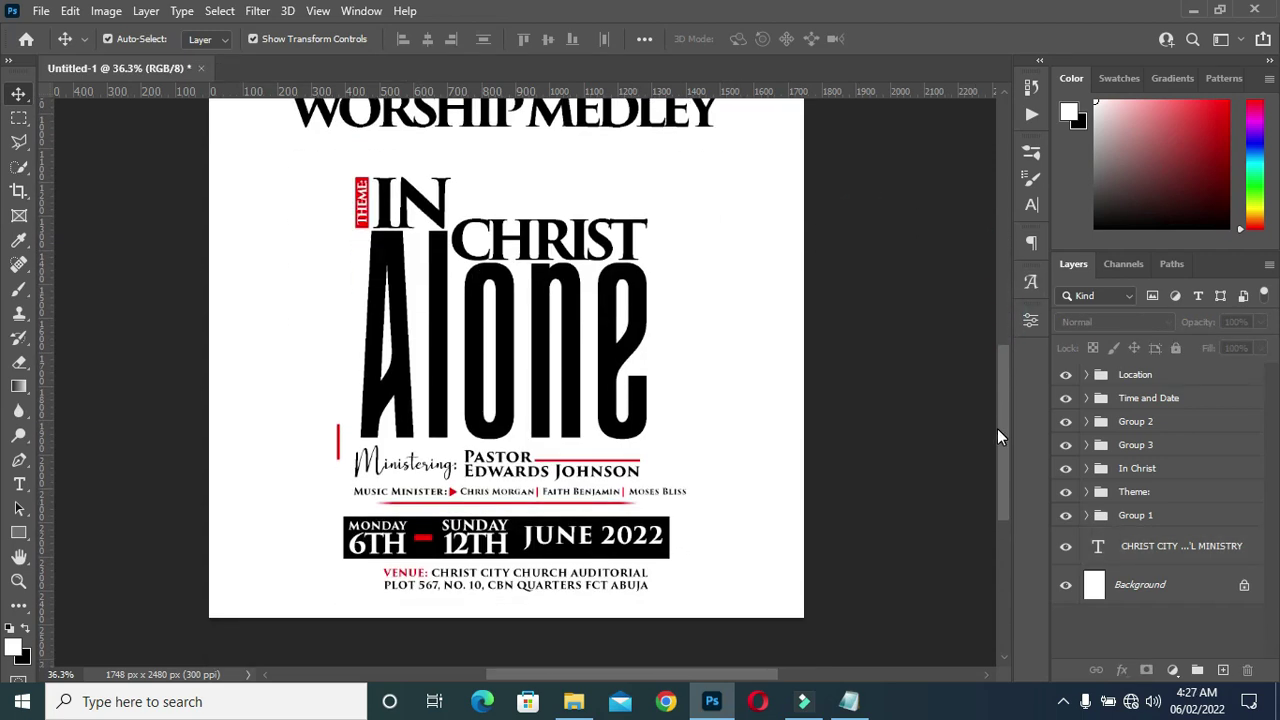
- Nudge the groups from Theme: through Location down slightly
left_click(1147, 492)
left_click(1145, 373, "shift")
key("Down")
key("Down")
key("Down")
key("Down")
key("Down")
key("Down")
key("Down")
key("Down")
key("Down")
key("Down")
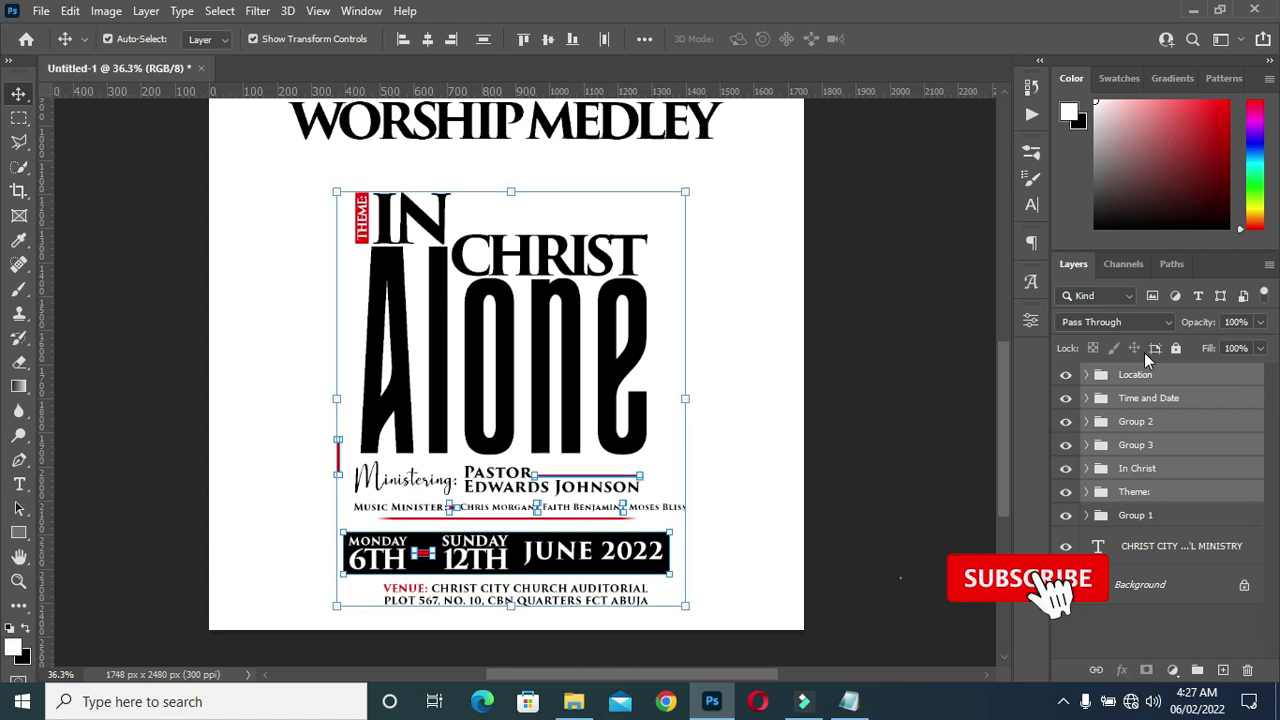
left_click(845, 265)
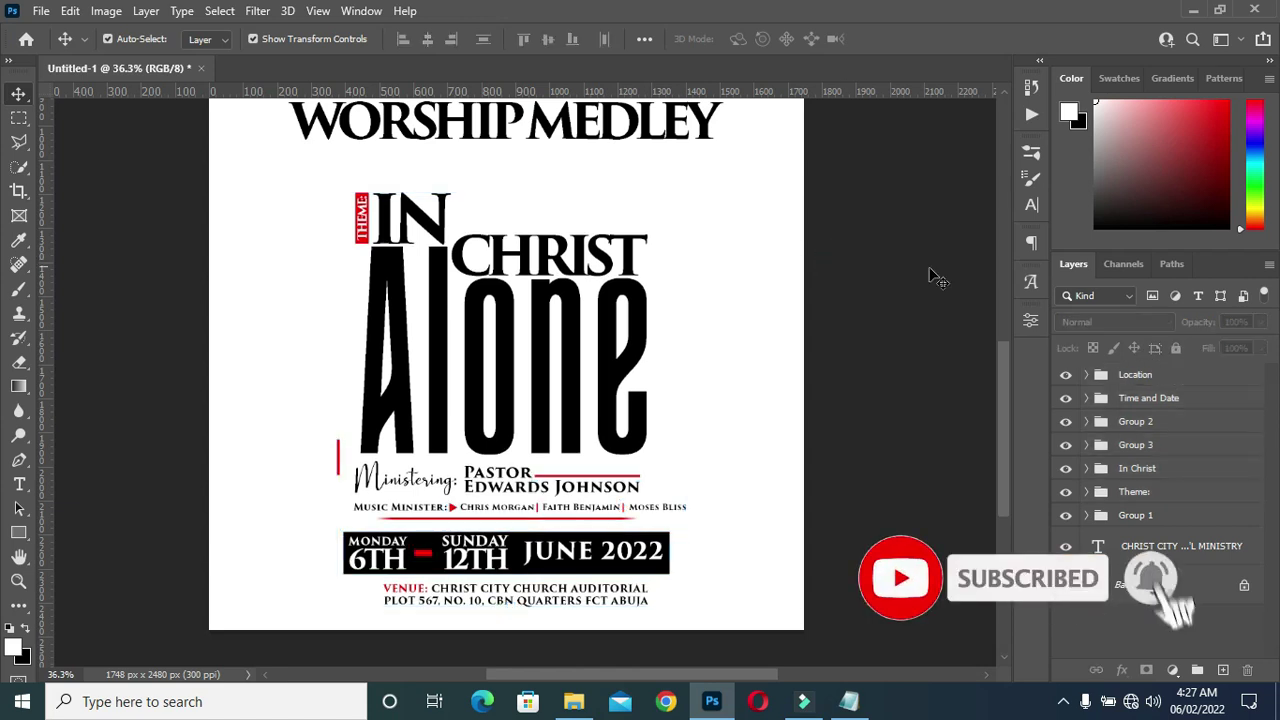
- Place the 3d_142 sky image into the poster, scaled to about 60%
scroll(999, 363, "up", 5)
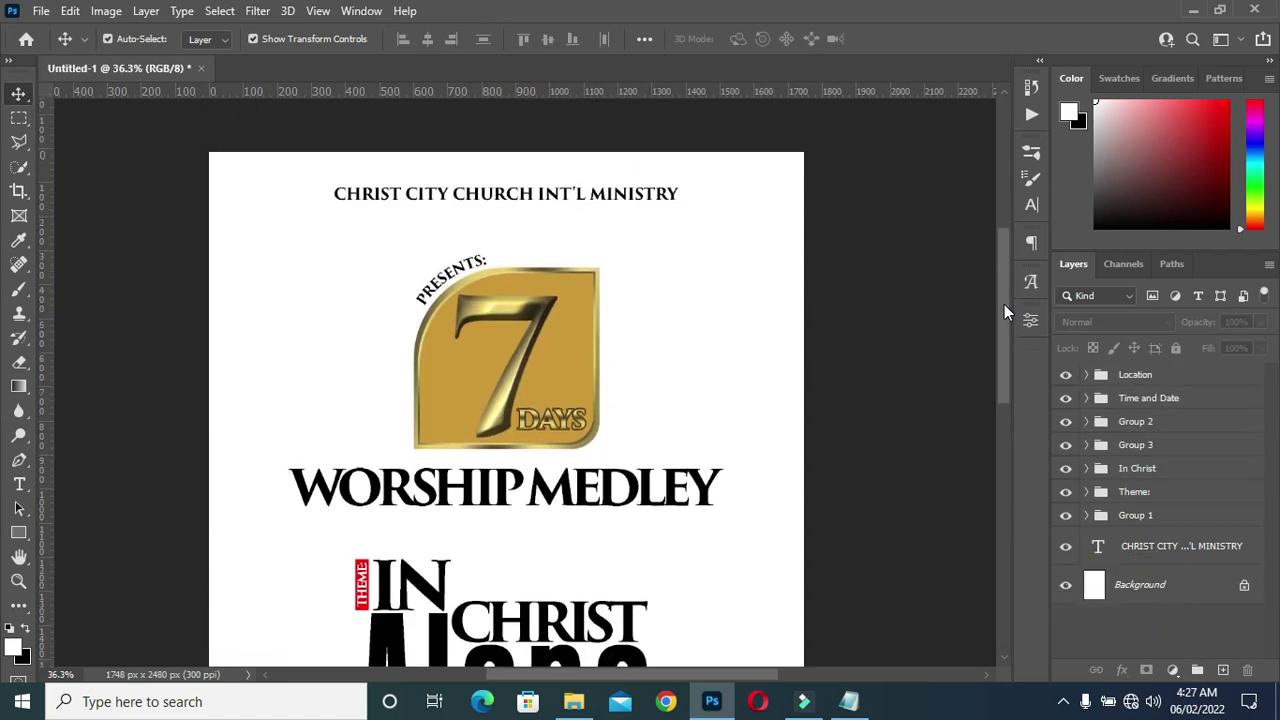
left_click(573, 701)
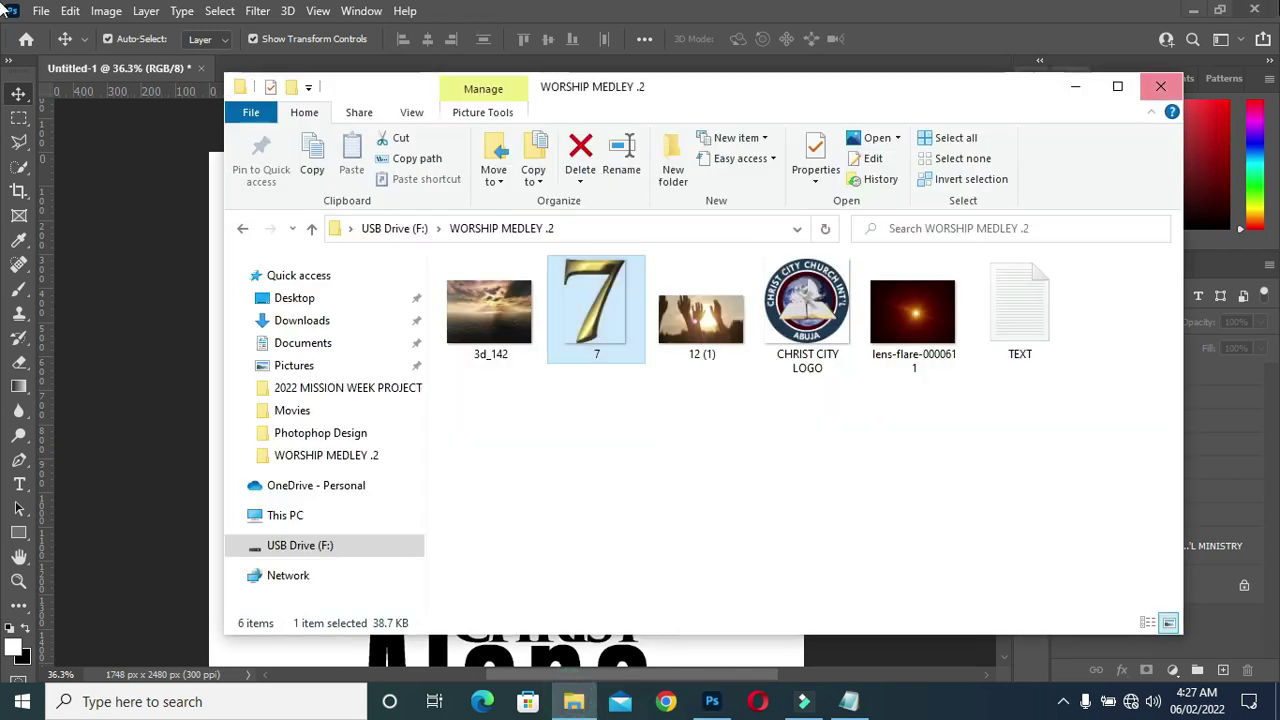
left_click_drag(490, 310, 507, 242)
left_click_drag(506, 185, 506, 144)
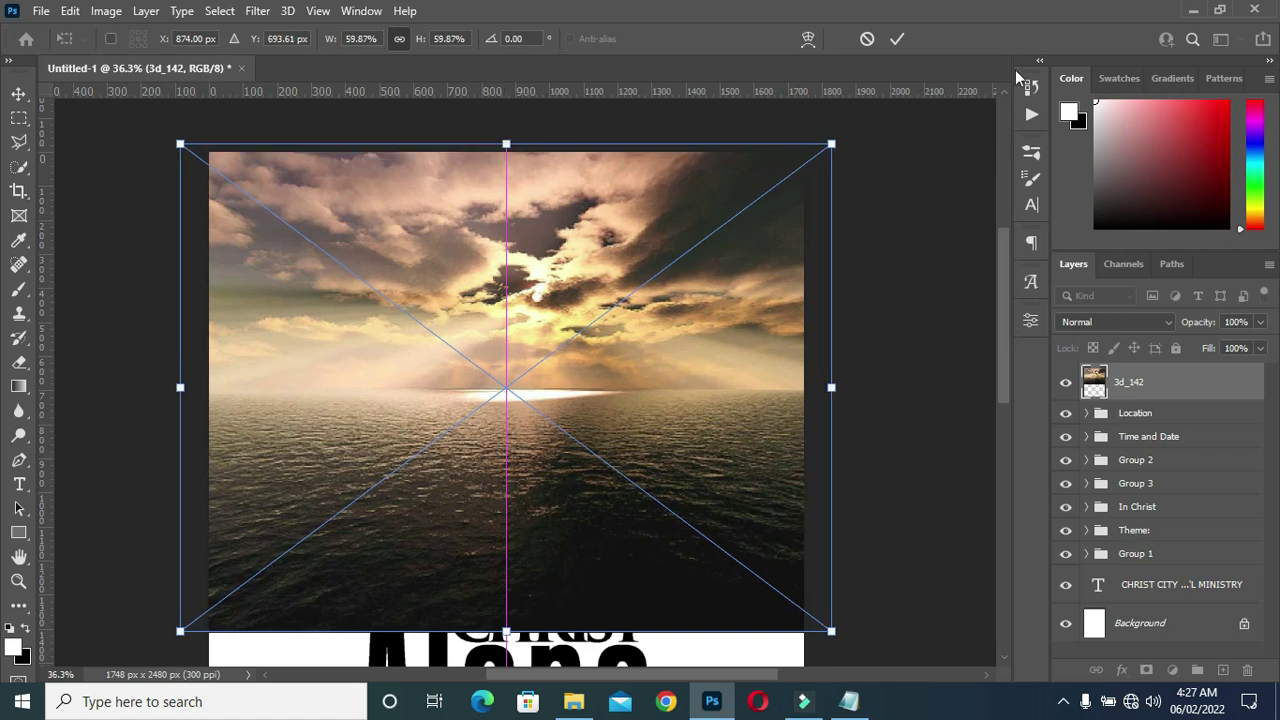
- Commit the 3d_142 placement and move its layer below the church heading
left_click(896, 38)
left_click_drag(1157, 395, 1150, 604)
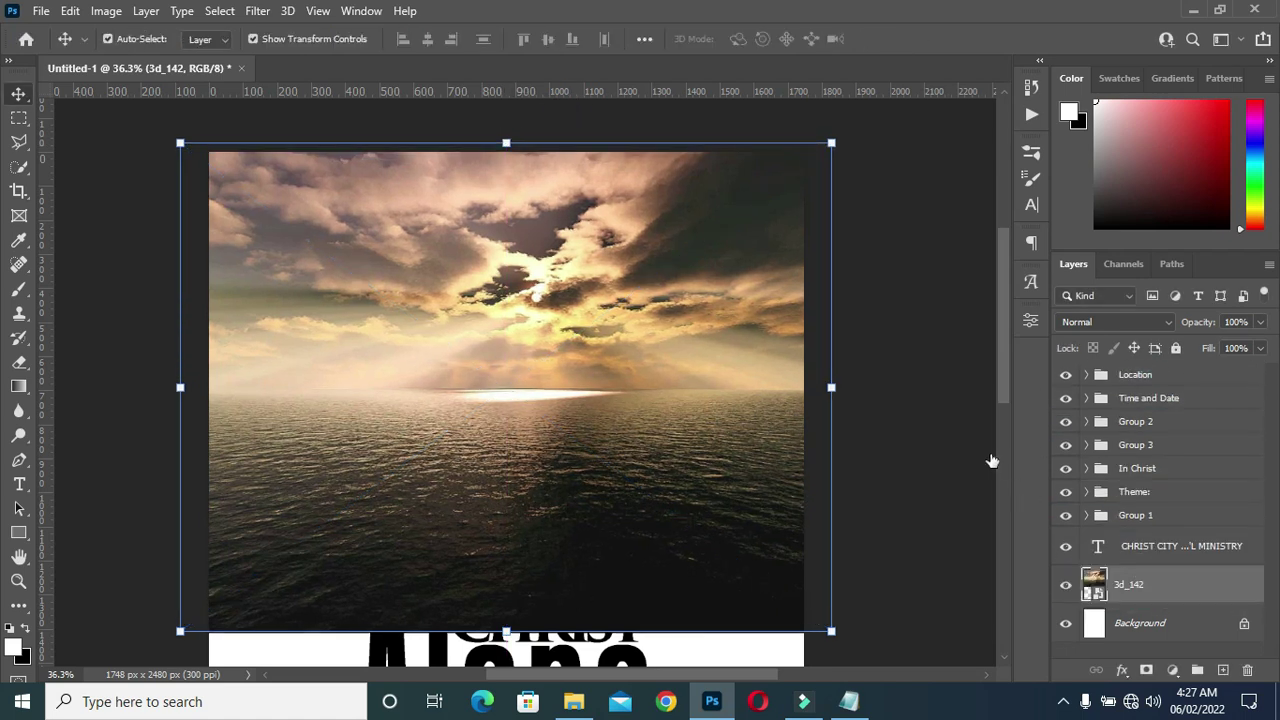
scroll(694, 343, "down", 1)
scroll(695, 343, "down", 1)
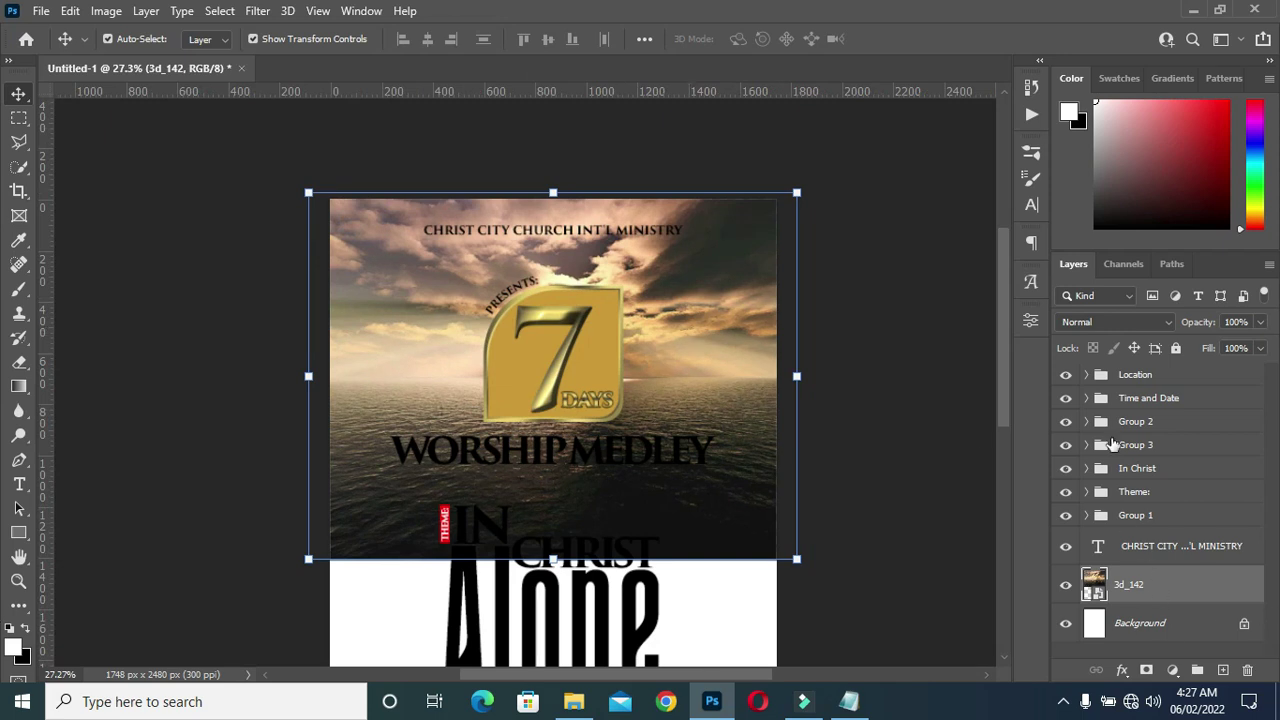
- Blend 3d_142 as Multiply at 55% opacity and add a layer mask
left_click(1110, 322)
left_click(1100, 297)
left_click_drag(1210, 327, 1171, 330)
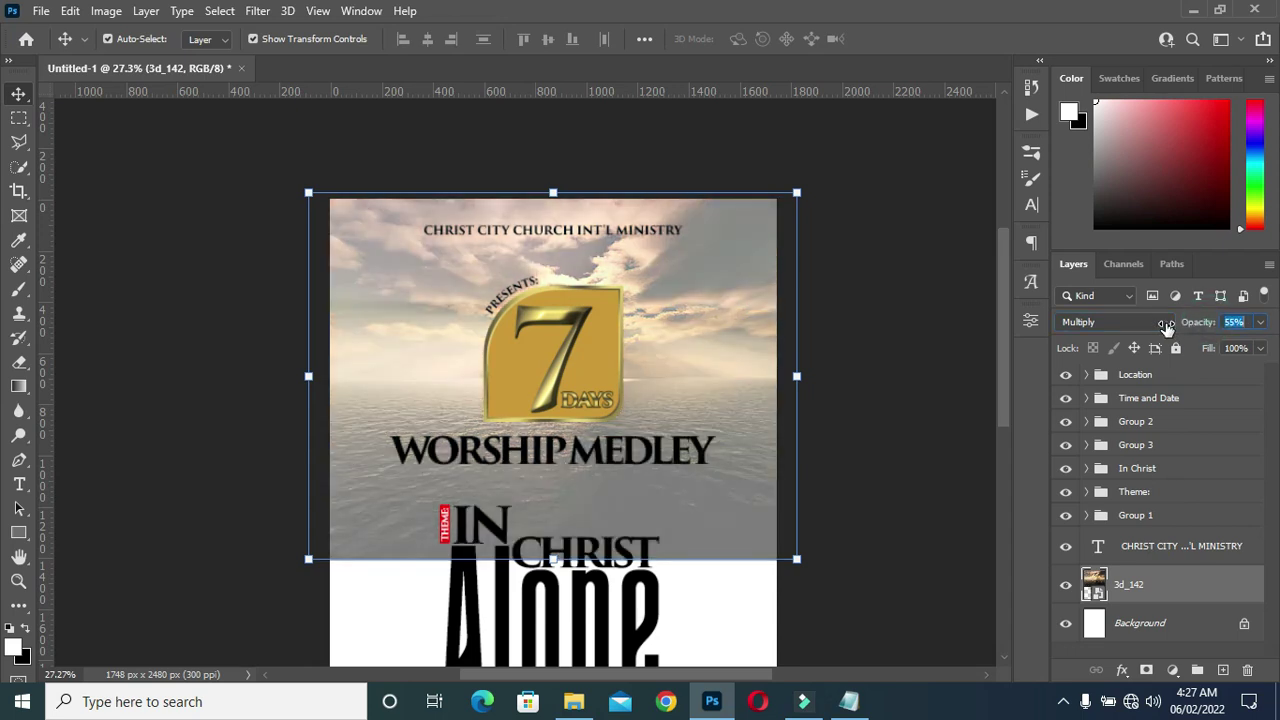
left_click(1143, 670)
- Draw upward gradients on the 3d_142 mask to fade the sea into white
left_click(18, 386)
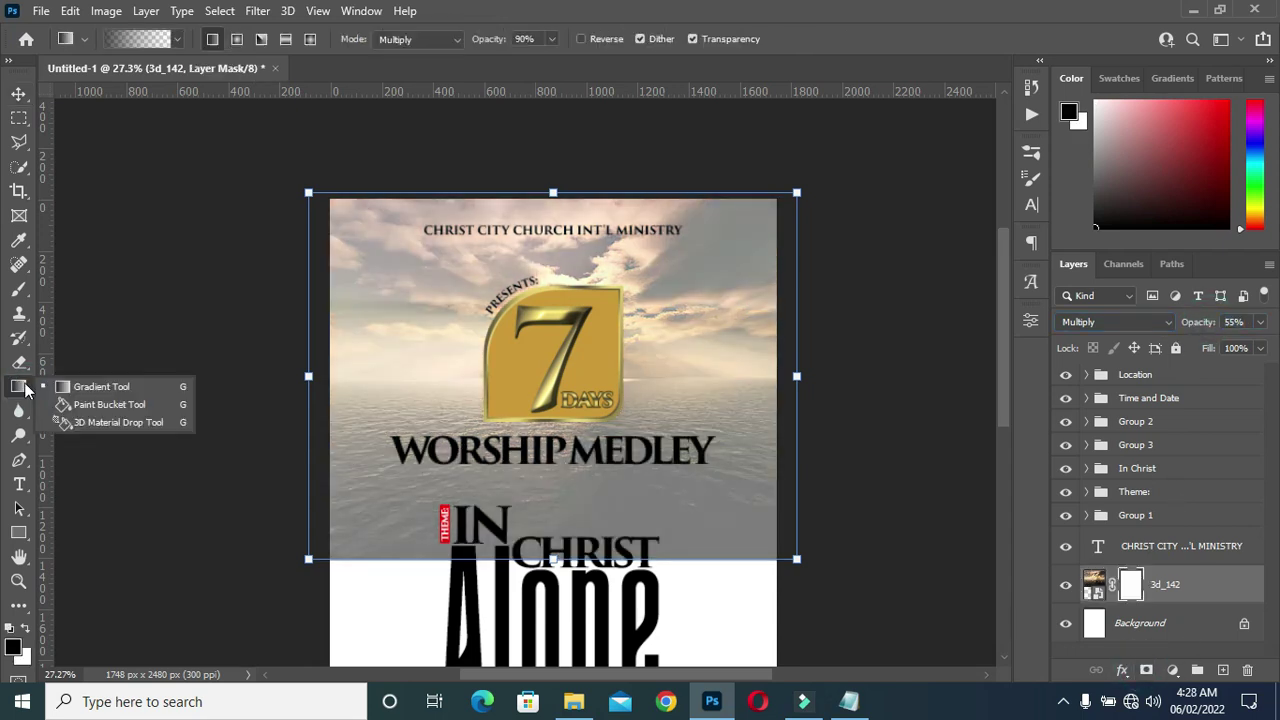
left_click(97, 381)
left_click_drag(553, 593, 565, 473)
left_click_drag(547, 620, 561, 472)
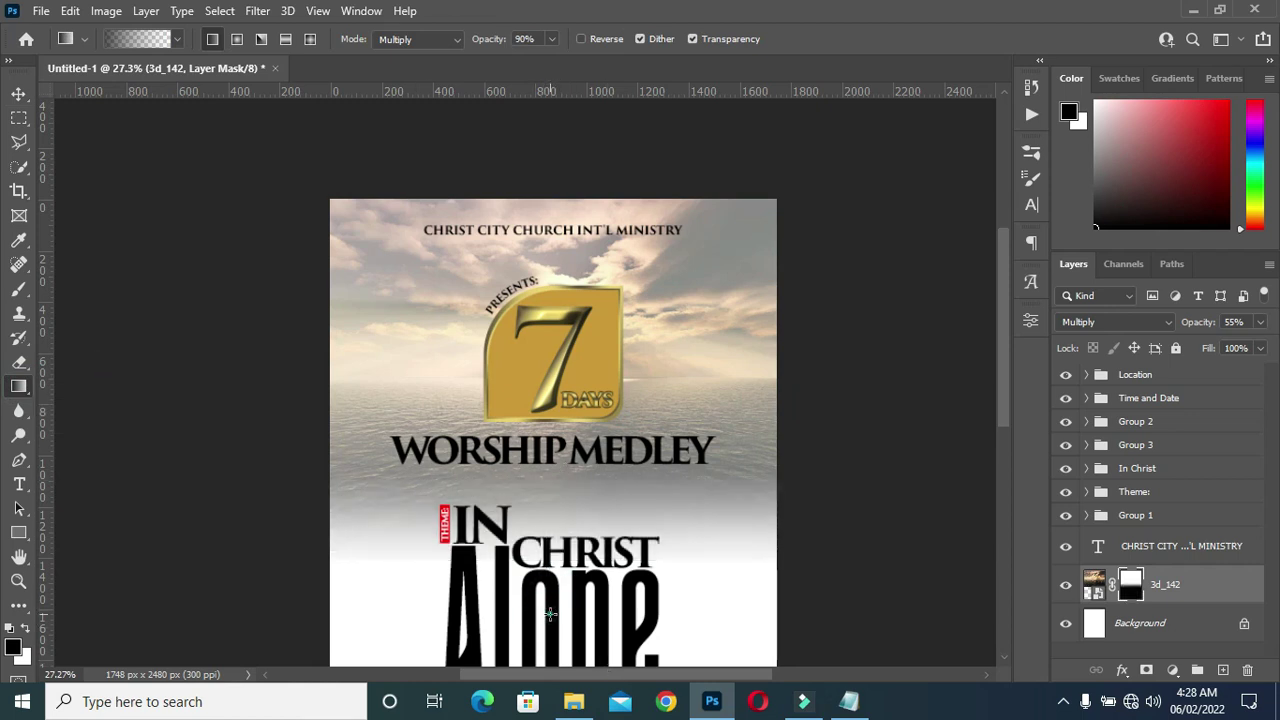
left_click_drag(541, 592, 541, 476)
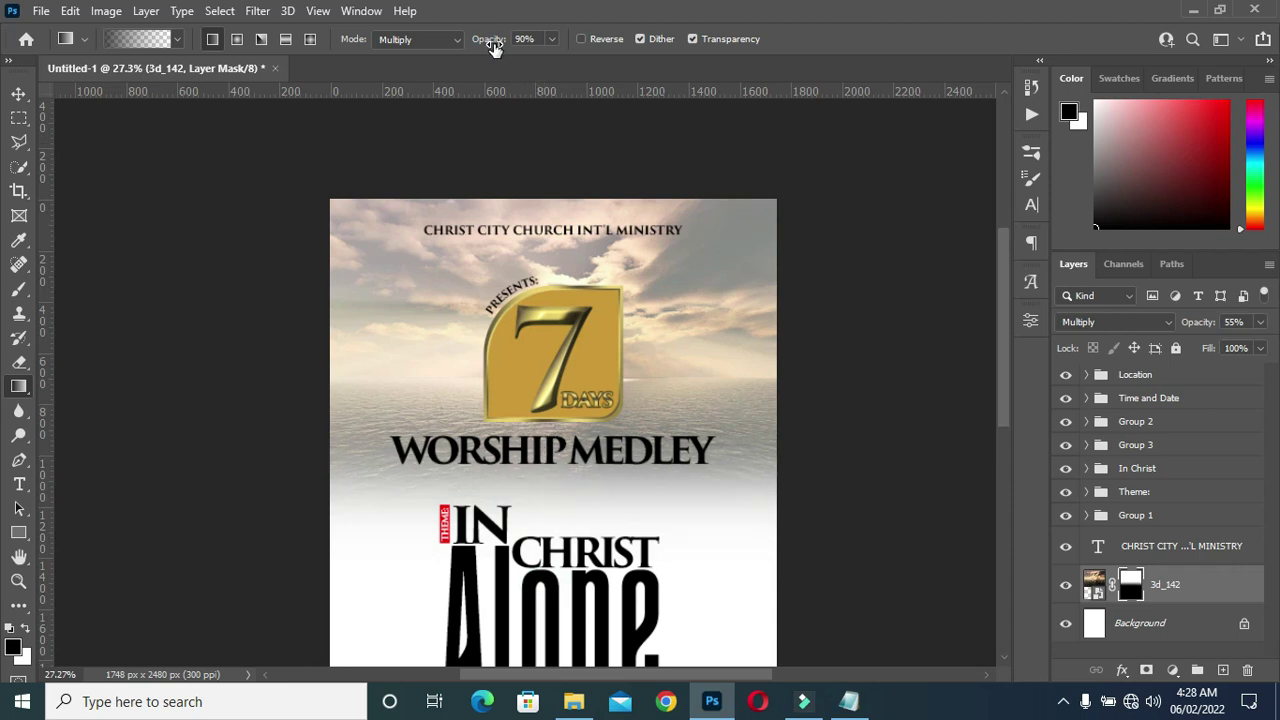
- Raise gradient opacity to 100% and reapply the fade below WORSHIP MEDLEY
left_click_drag(490, 42, 534, 91)
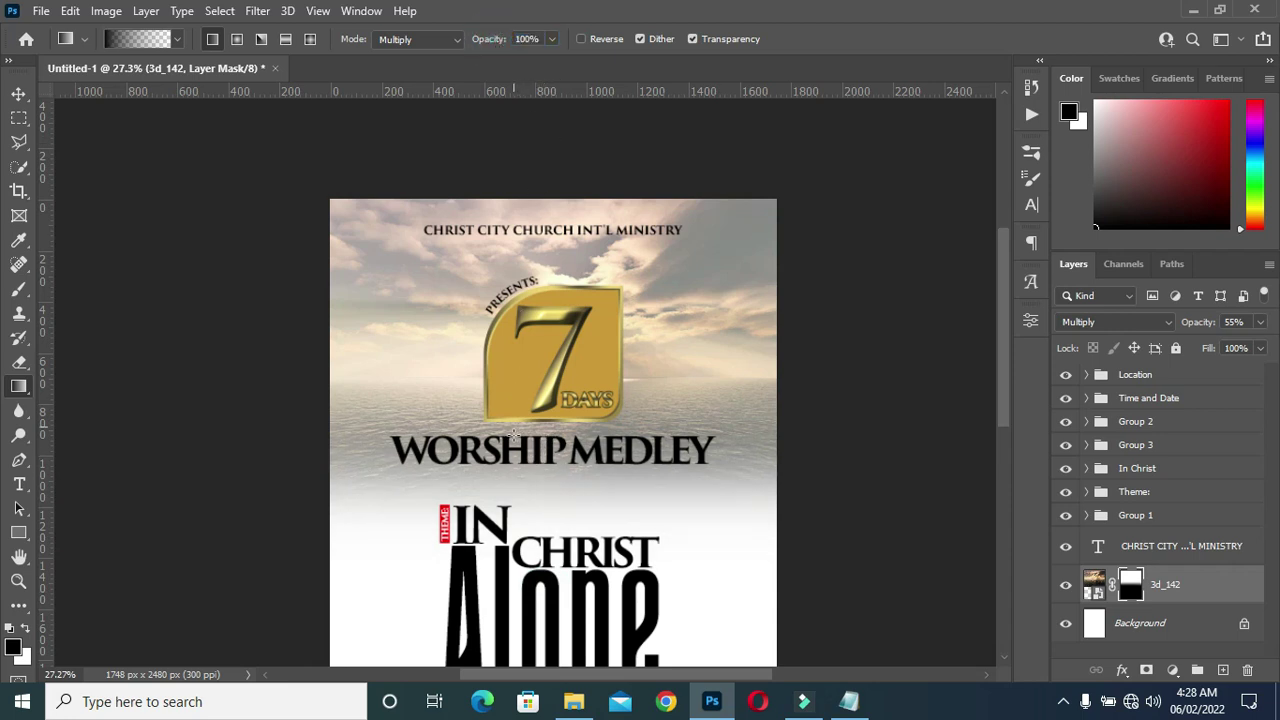
left_click_drag(536, 572, 549, 458)
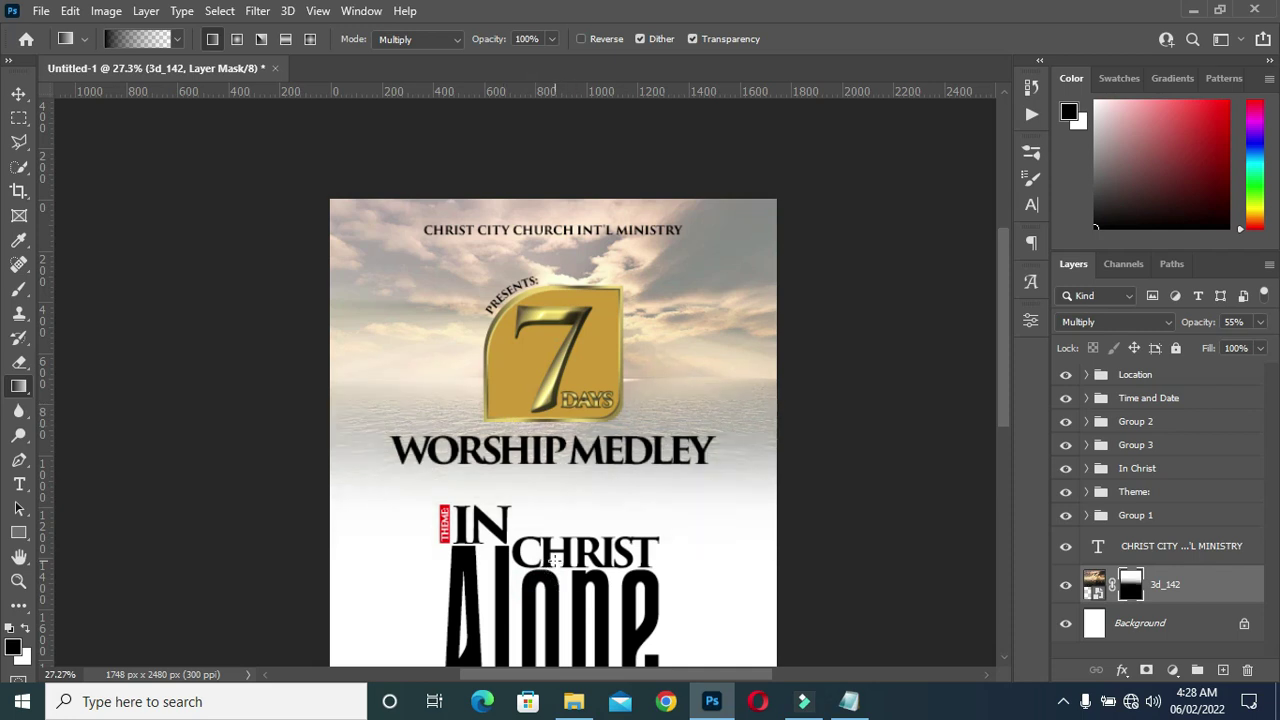
scroll(993, 415, "down", 3)
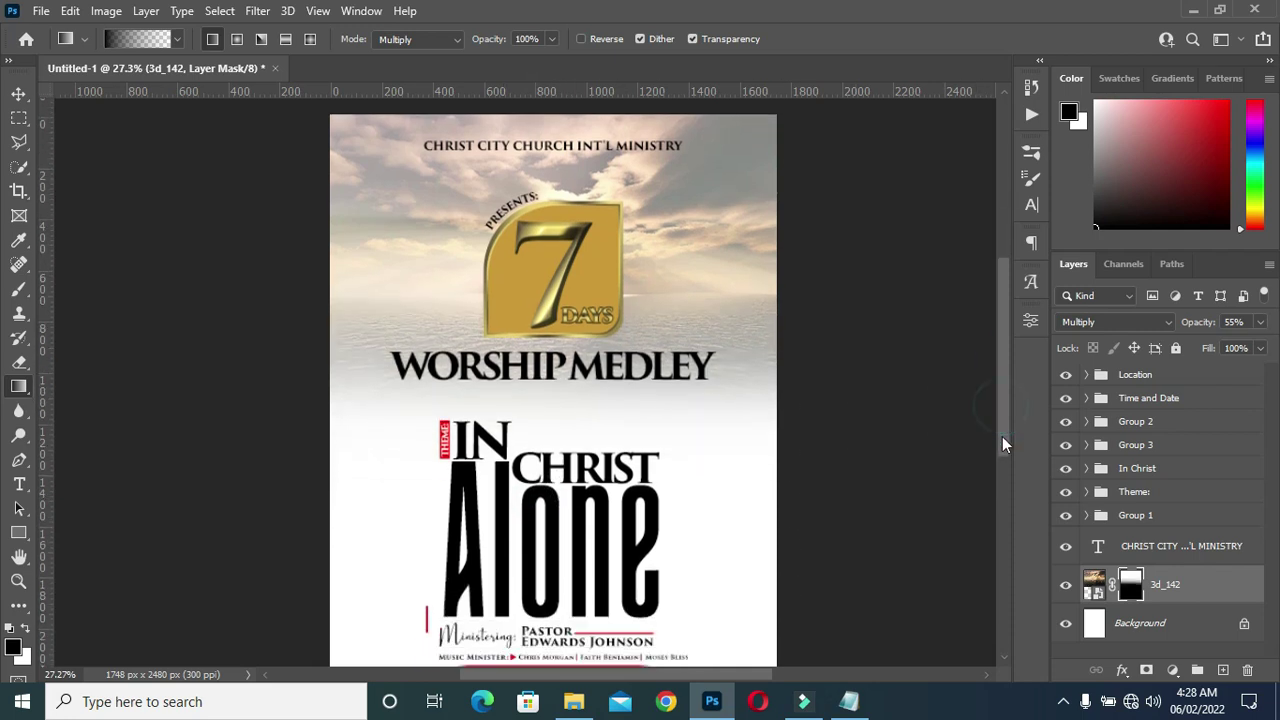
scroll(988, 440, "down", 1, "alt")
- Place the hands photo 12 (1) on the poster's lower half
key("v")
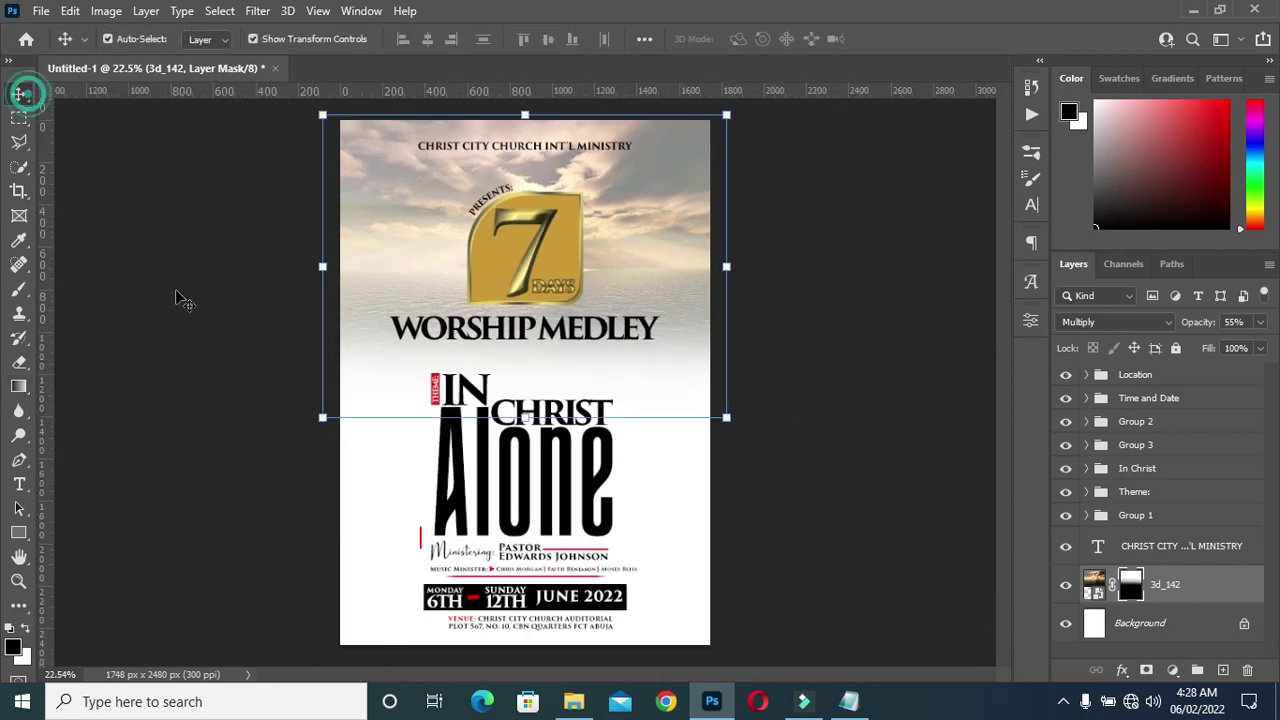
left_click(574, 701)
left_click_drag(700, 318, 195, 455)
left_click_drag(490, 432, 557, 440)
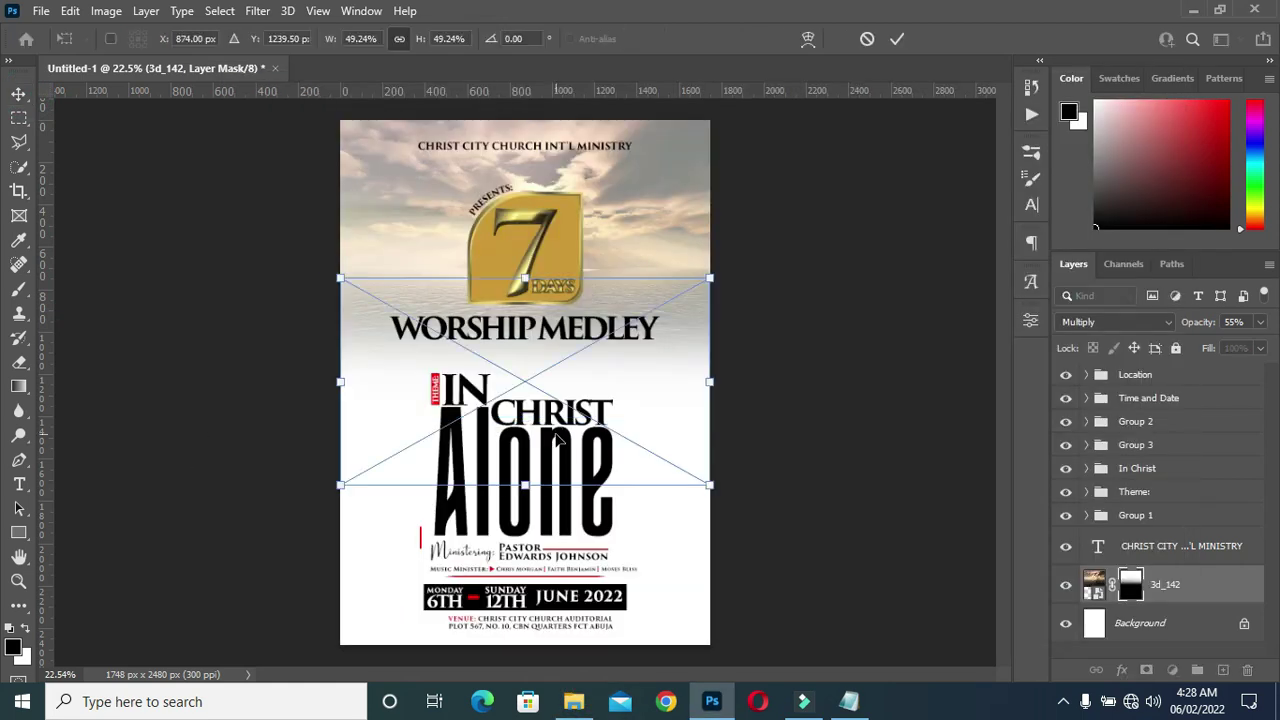
left_click_drag(633, 410, 633, 531)
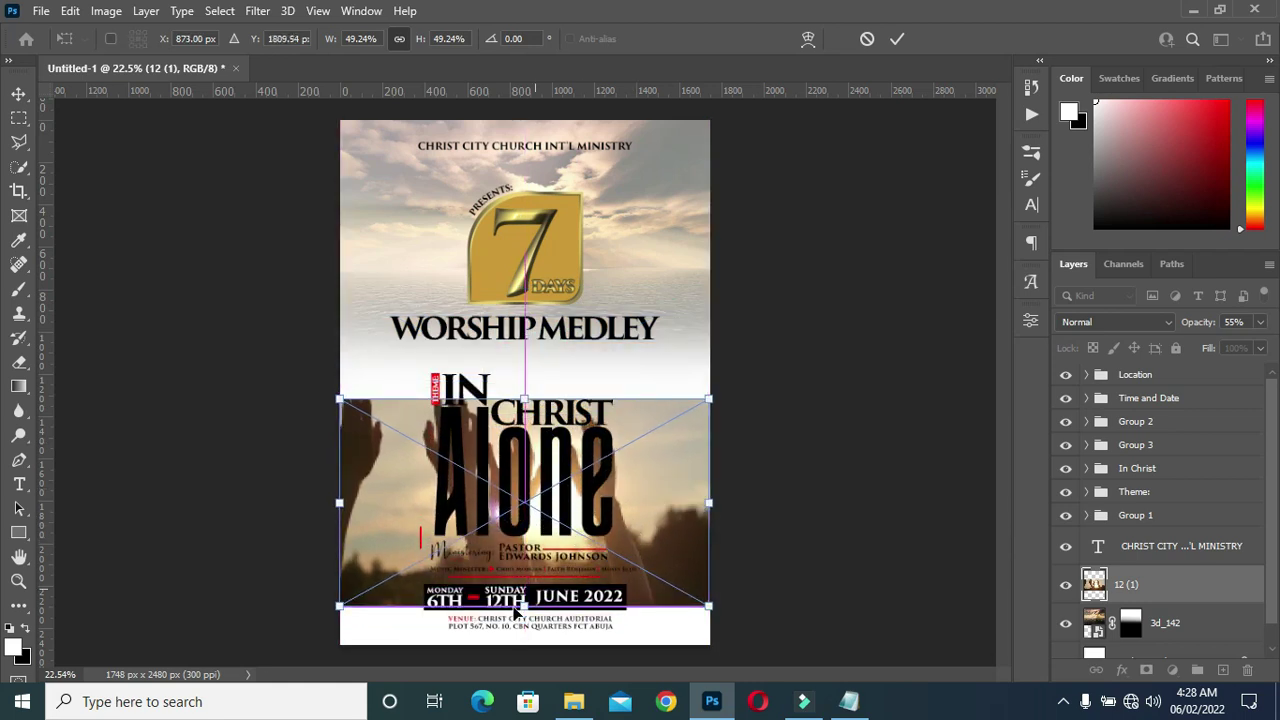
- Fine-tune the hands photo's size and position, then commit the transform
scroll(786, 529, "up", 3)
scroll(880, 435, "down", 1)
left_click_drag(880, 435, 839, 438)
scroll(754, 236, "down", 2)
scroll(1005, 434, "up", 3)
left_click_drag(606, 261, 608, 234)
left_click_drag(757, 372, 759, 379)
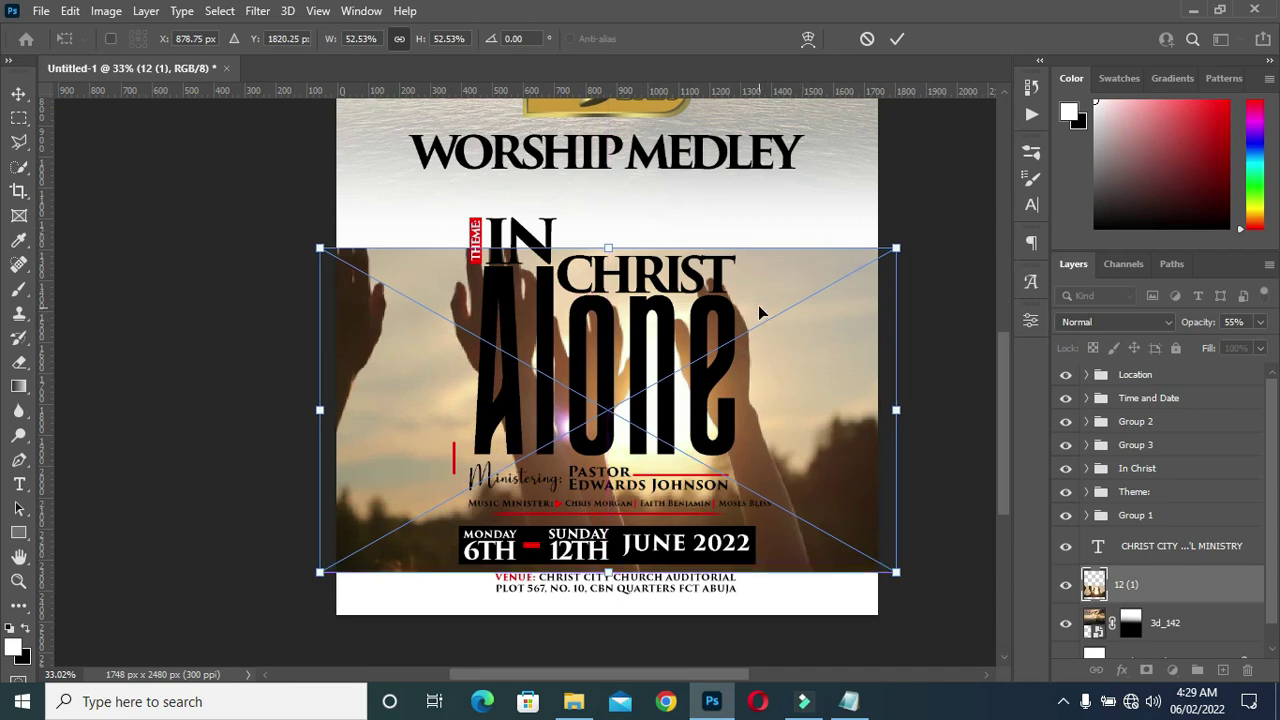
left_click_drag(792, 318, 789, 319)
left_click(897, 38)
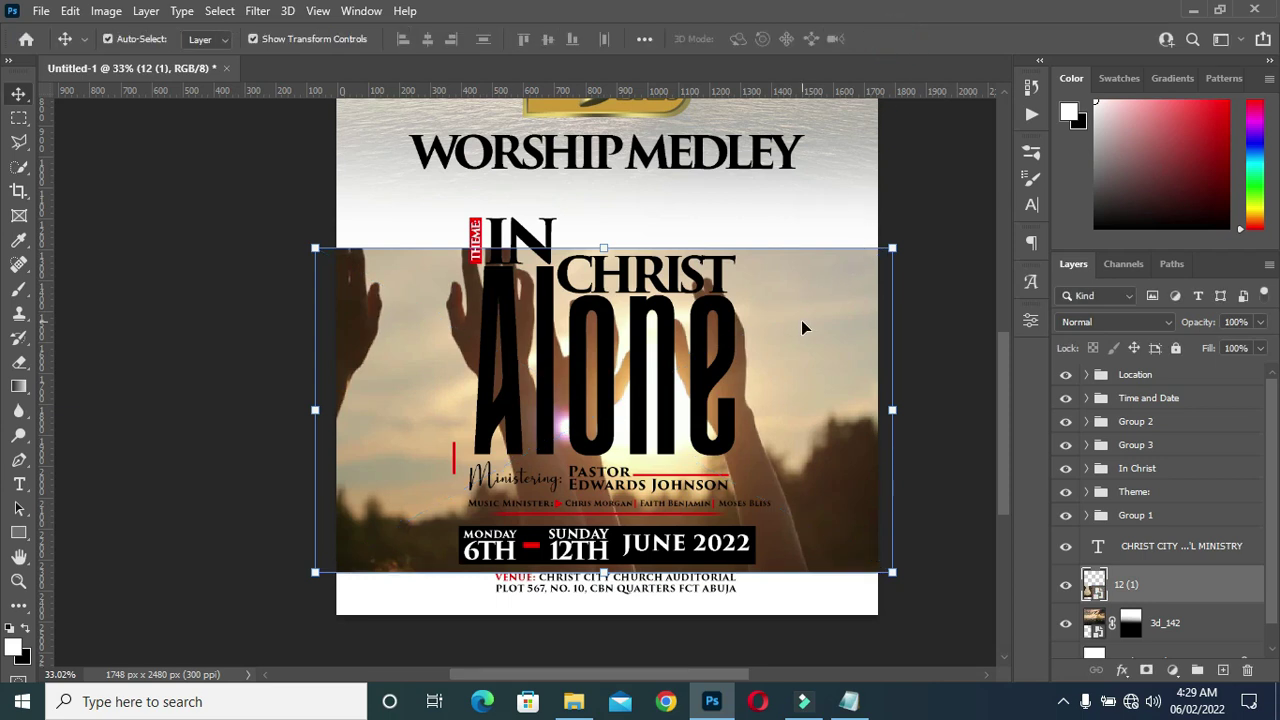
- Blend the hands photo as Multiply at about 60% opacity
left_click(1112, 323)
left_click(1097, 290)
left_click_drag(1205, 326, 1168, 330)
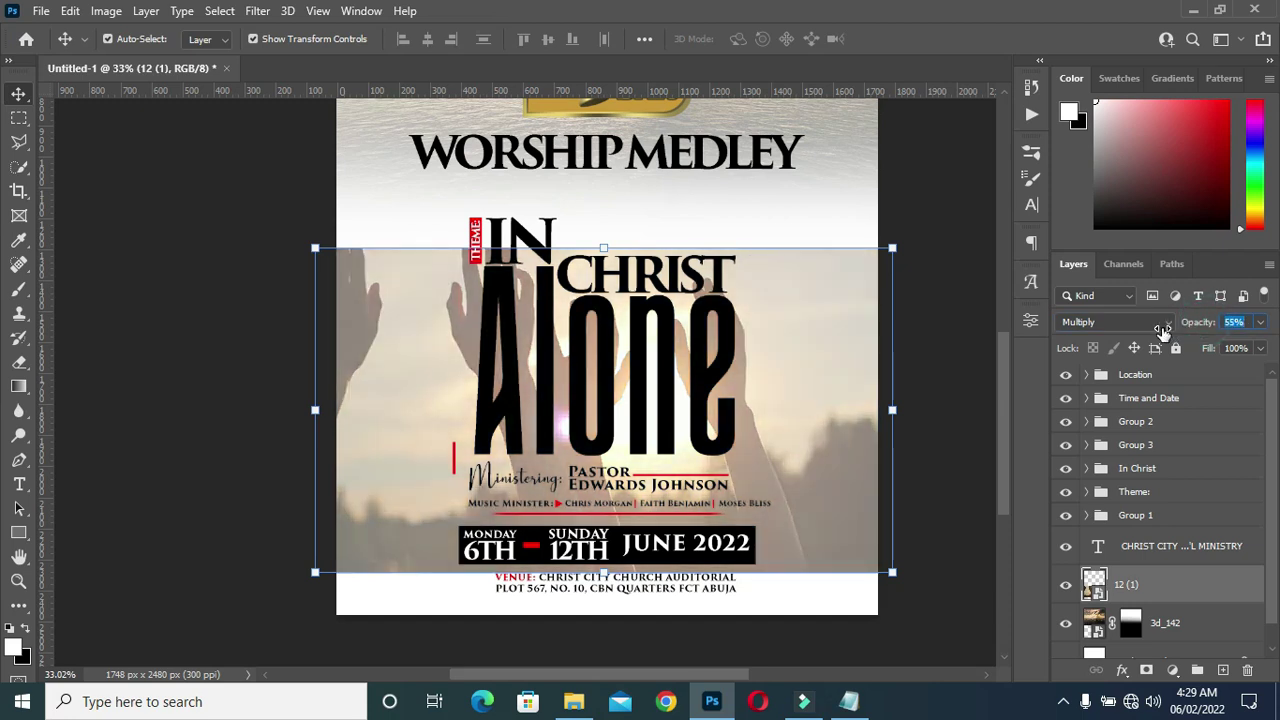
- Add a gradient layer mask to 12 (1) that fades its top and bottom edges into the poster
left_click(1146, 670)
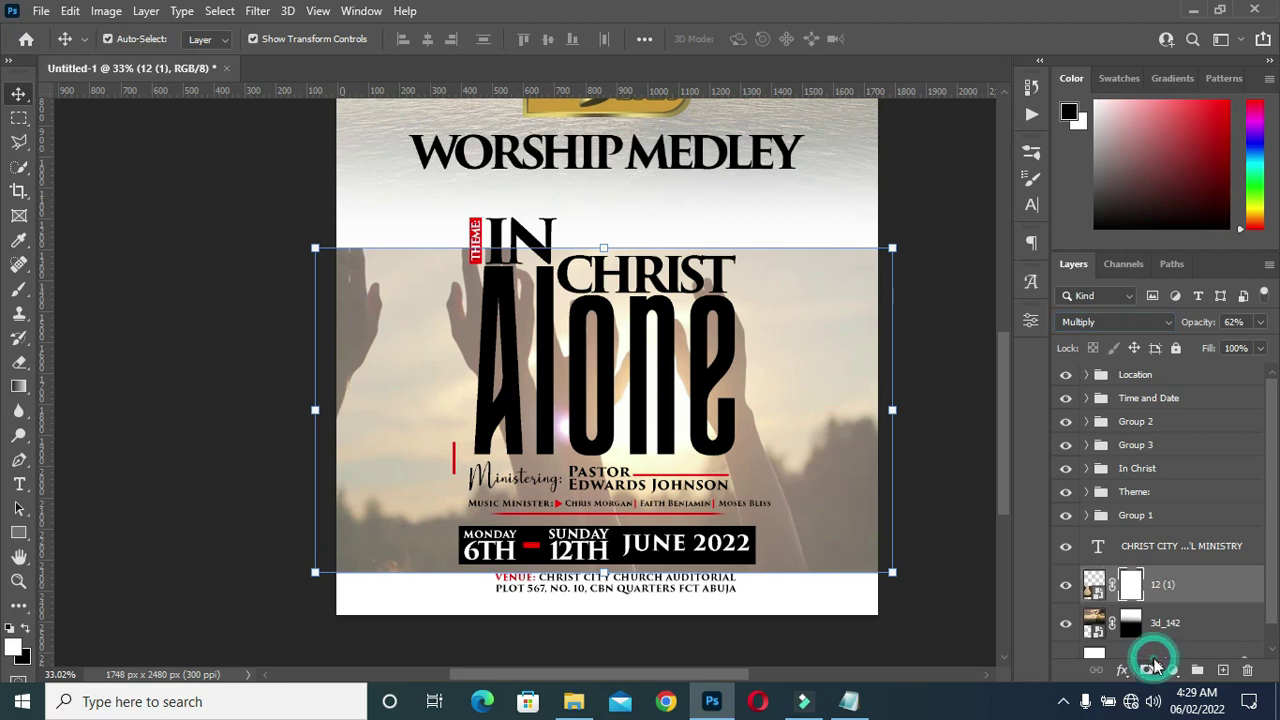
left_click(19, 386)
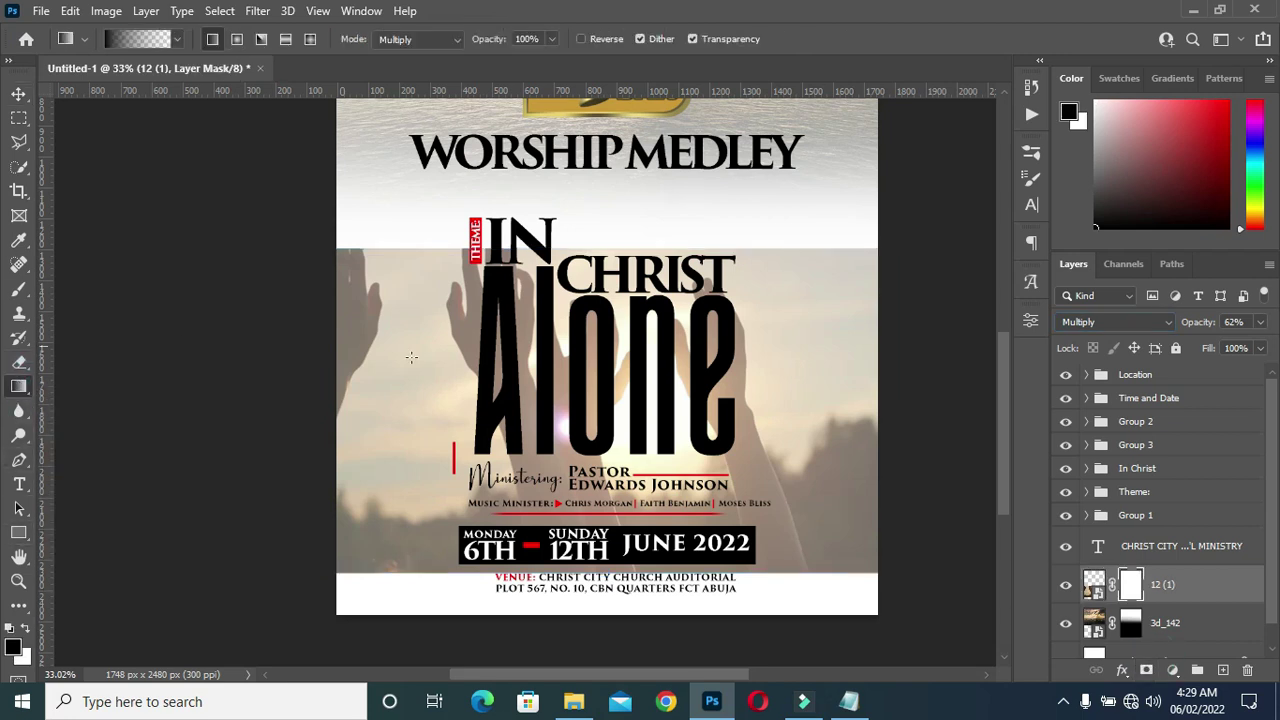
left_click_drag(598, 220, 585, 300)
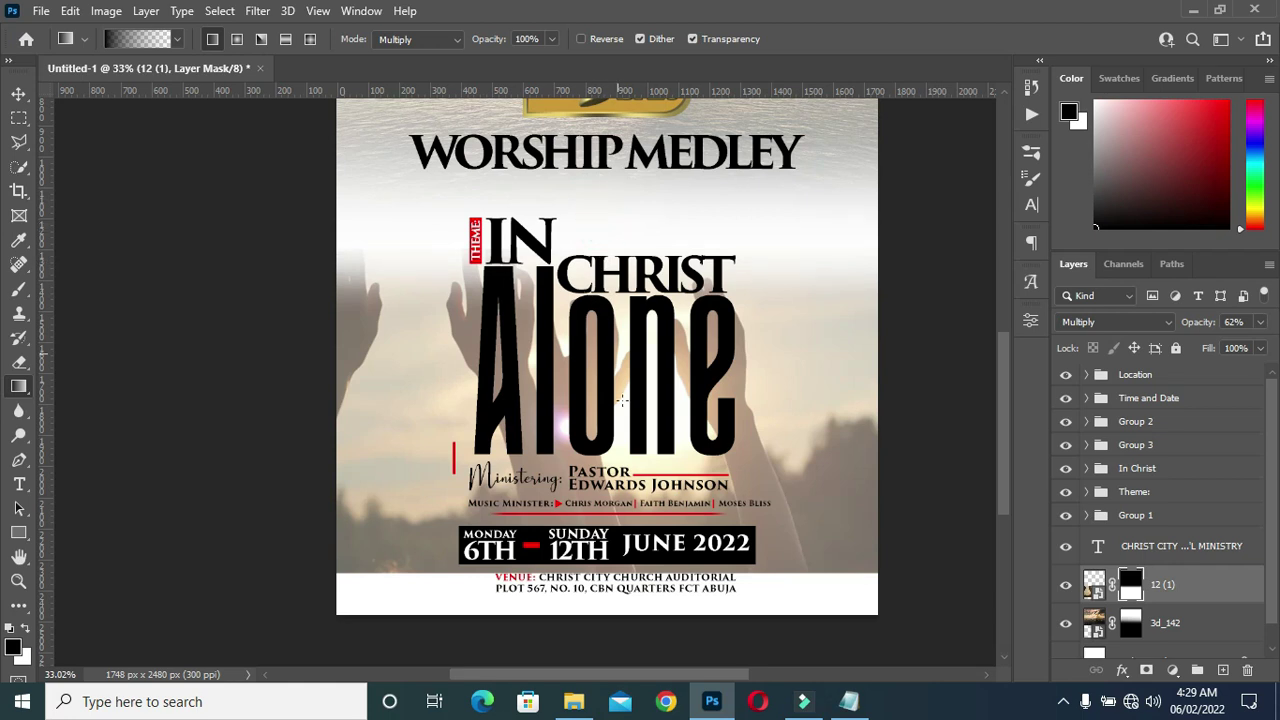
mouse_move(656, 600)
left_mouse_down()
mouse_move(656, 526)
mouse_move(664, 594)
left_mouse_up()
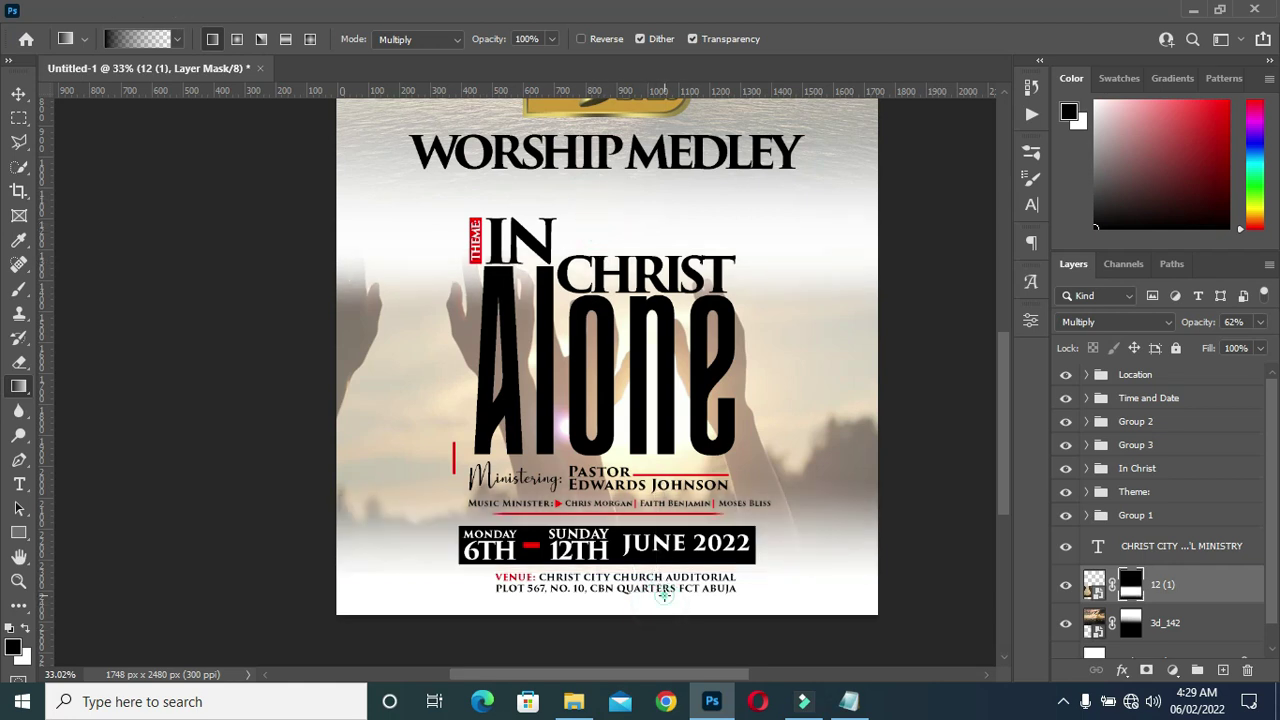
scroll(603, 344, "down", 3)
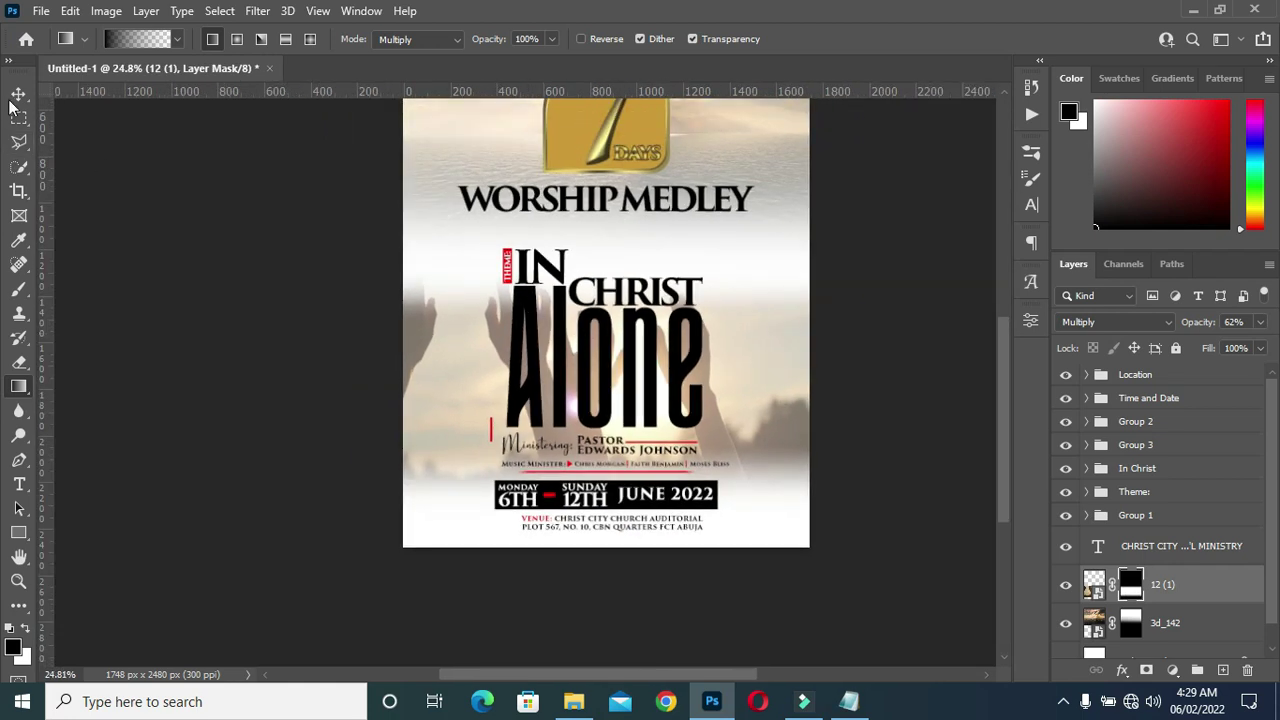
left_click(18, 93)
left_click(129, 214)
scroll(586, 289, "down", 3)
scroll(580, 400, "up", 1)
scroll(578, 452, "down", 1)
scroll(585, 458, "up", 1)
- Drag lens-flare-0000611 from File Explorer onto the Photoshop canvas
scroll(540, 525, "up", 1)
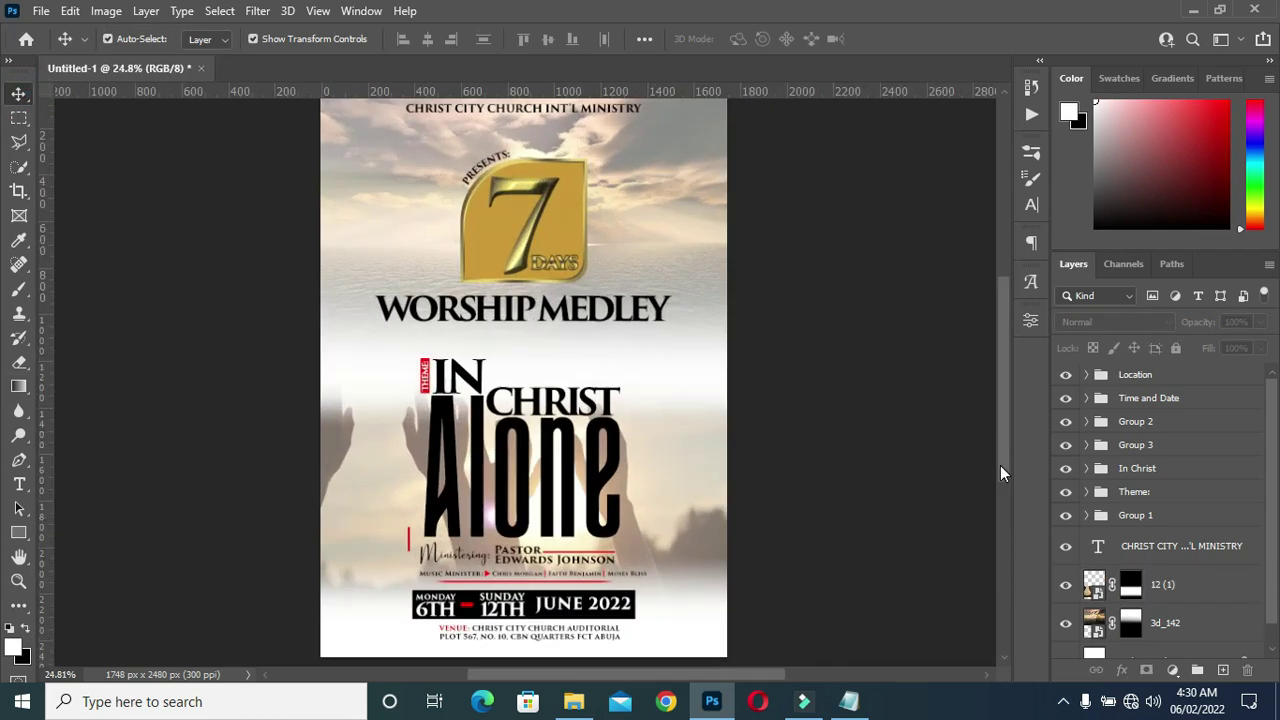
scroll(596, 147, "up", 2)
scroll(596, 147, "up", 1)
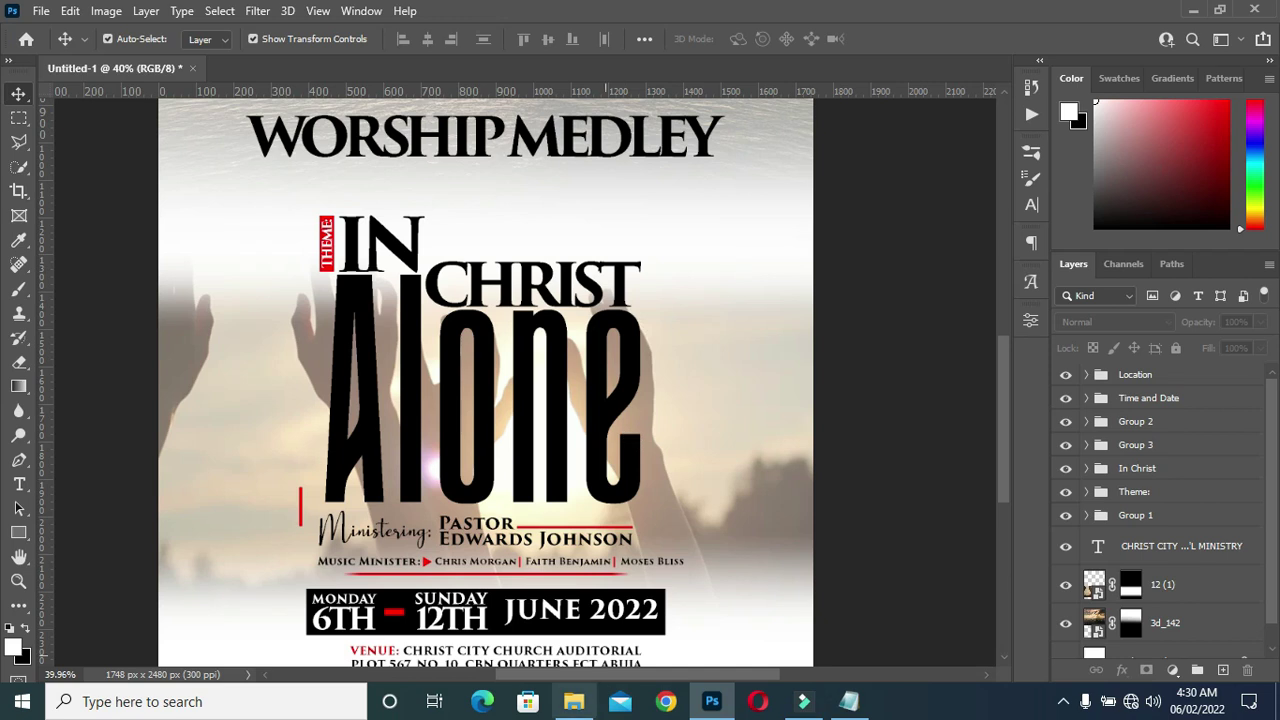
left_click(574, 701)
left_click(908, 318)
left_click_drag(908, 322, 120, 470)
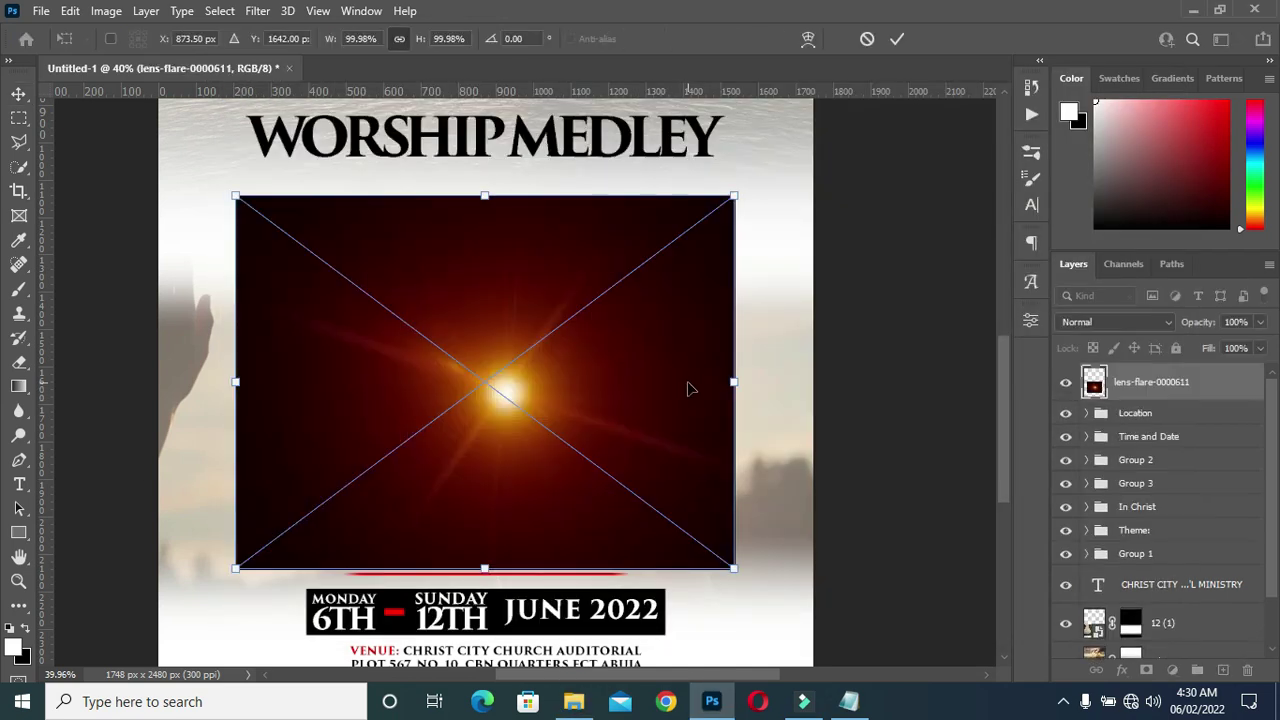
- Commit the lens flare, set its blend mode to Screen, and move it over the theme text
left_click(897, 39)
left_click(1117, 321)
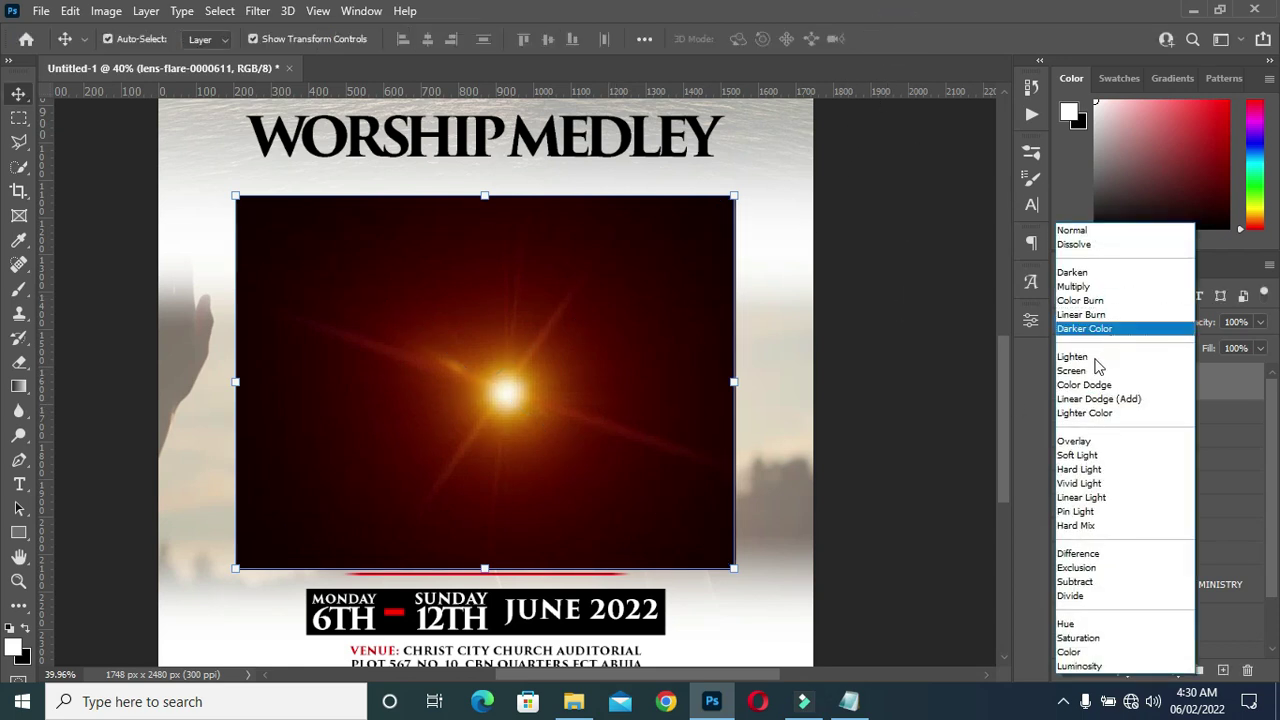
left_click(1080, 368)
left_click_drag(502, 395, 575, 303)
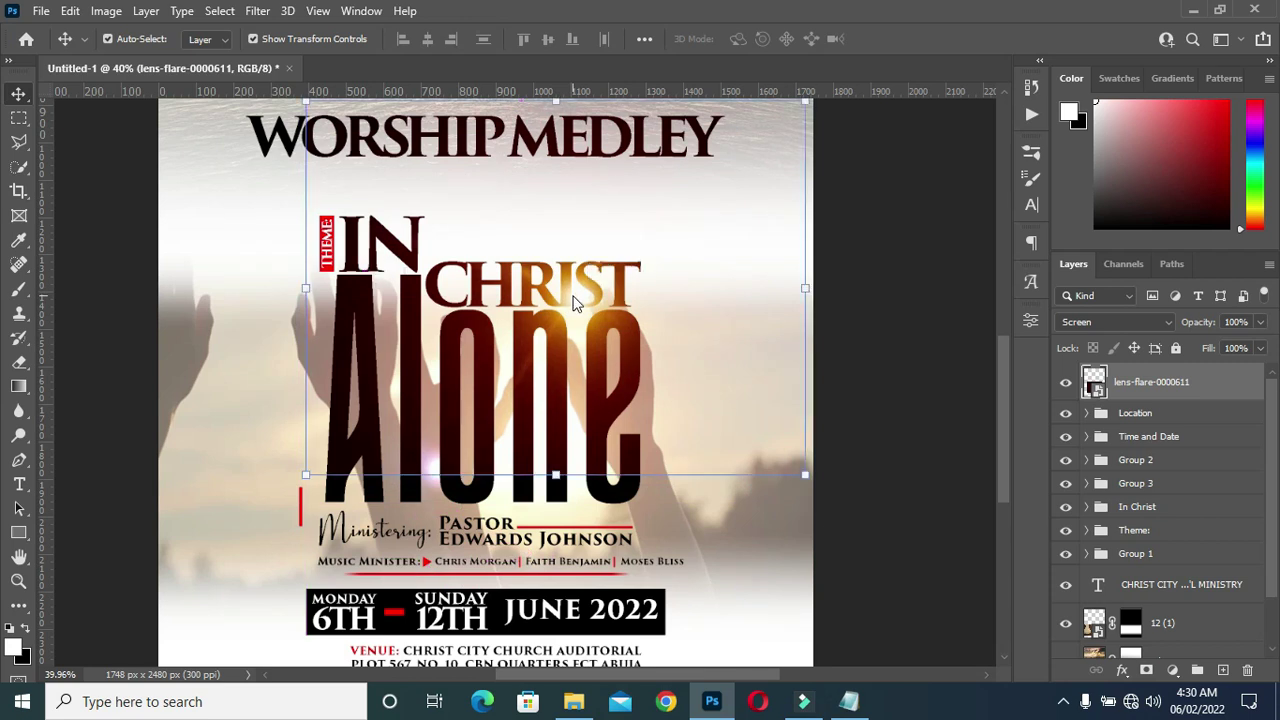
left_click(850, 297)
- Duplicate the lens flare layer and move the copy down over the Alone lettering
scroll(582, 300, "down", 2)
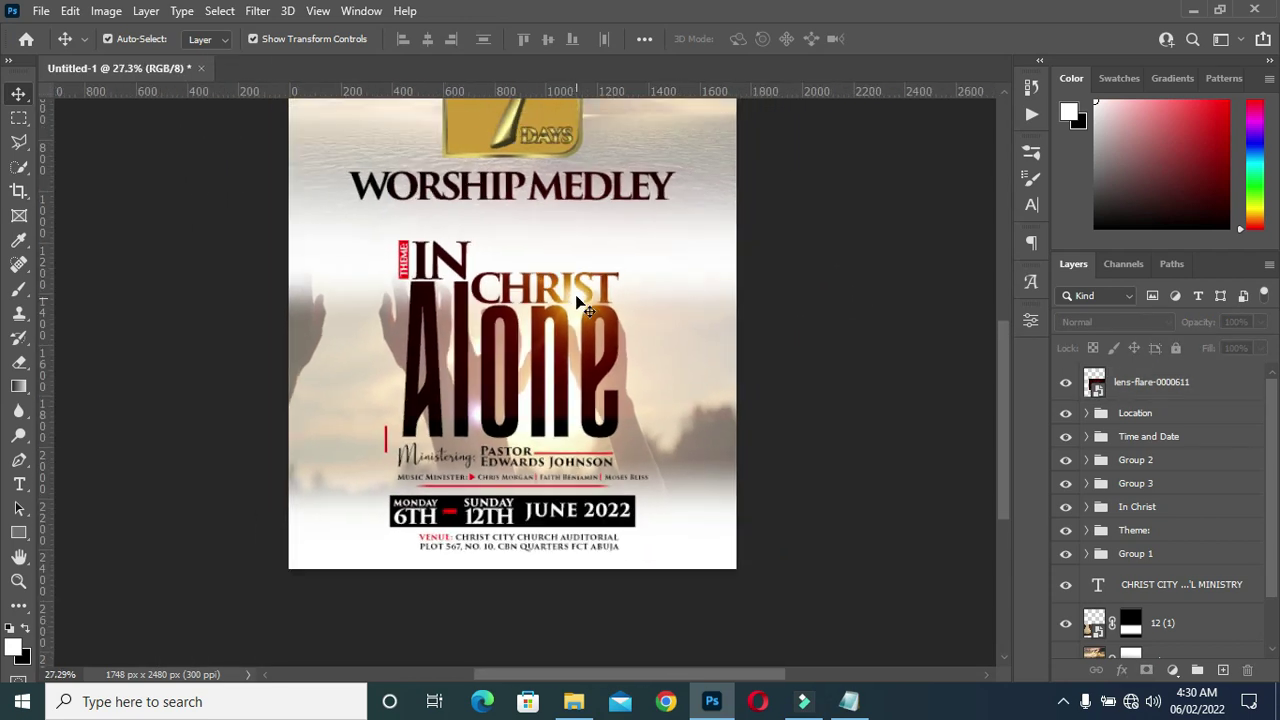
scroll(575, 300, "up", 1)
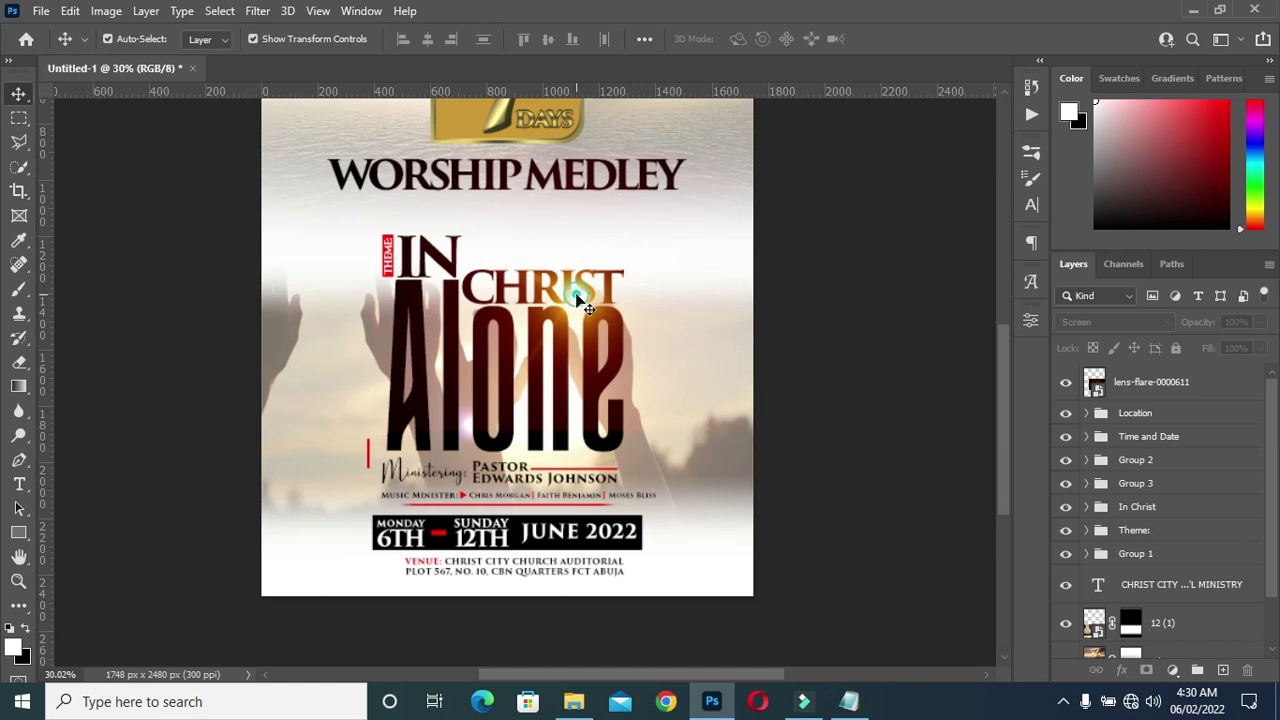
left_click(580, 300)
left_click_drag(1172, 380, 1223, 670)
left_click_drag(572, 314, 518, 400)
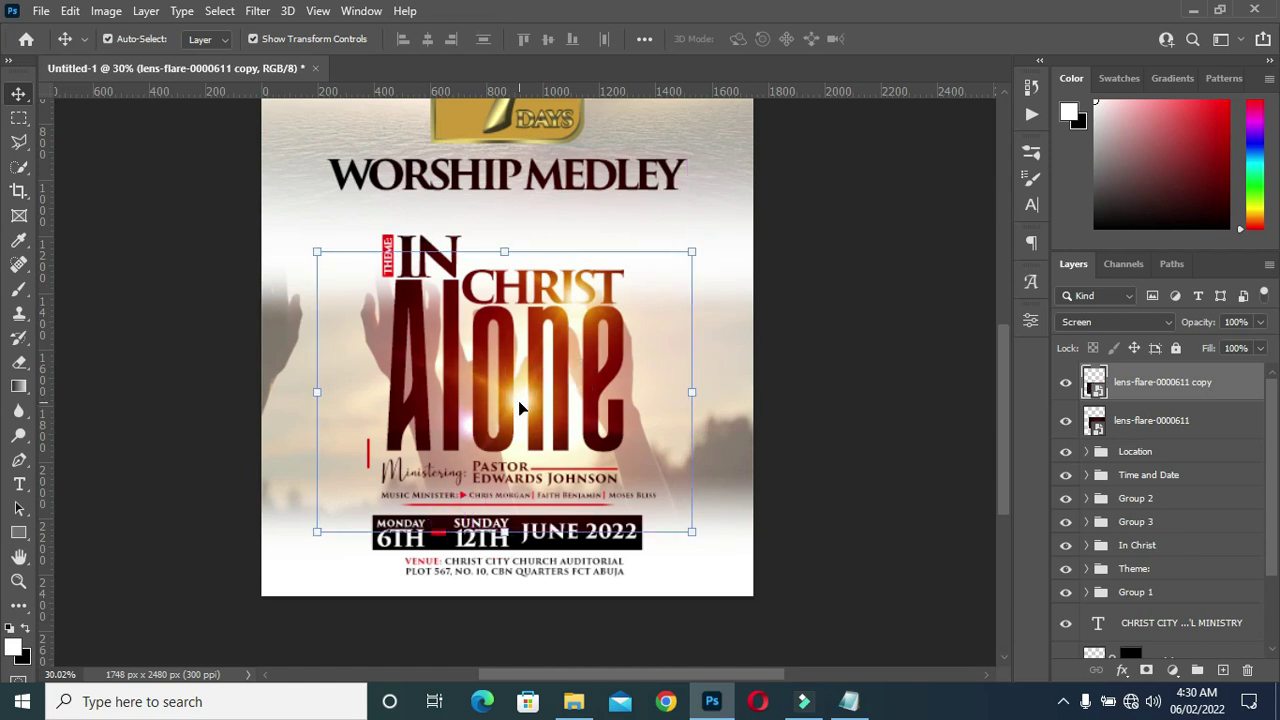
- Inspect Group 2 and Time and Date in the Layers panel to find the In Christ group
scroll(602, 375, "down", 1)
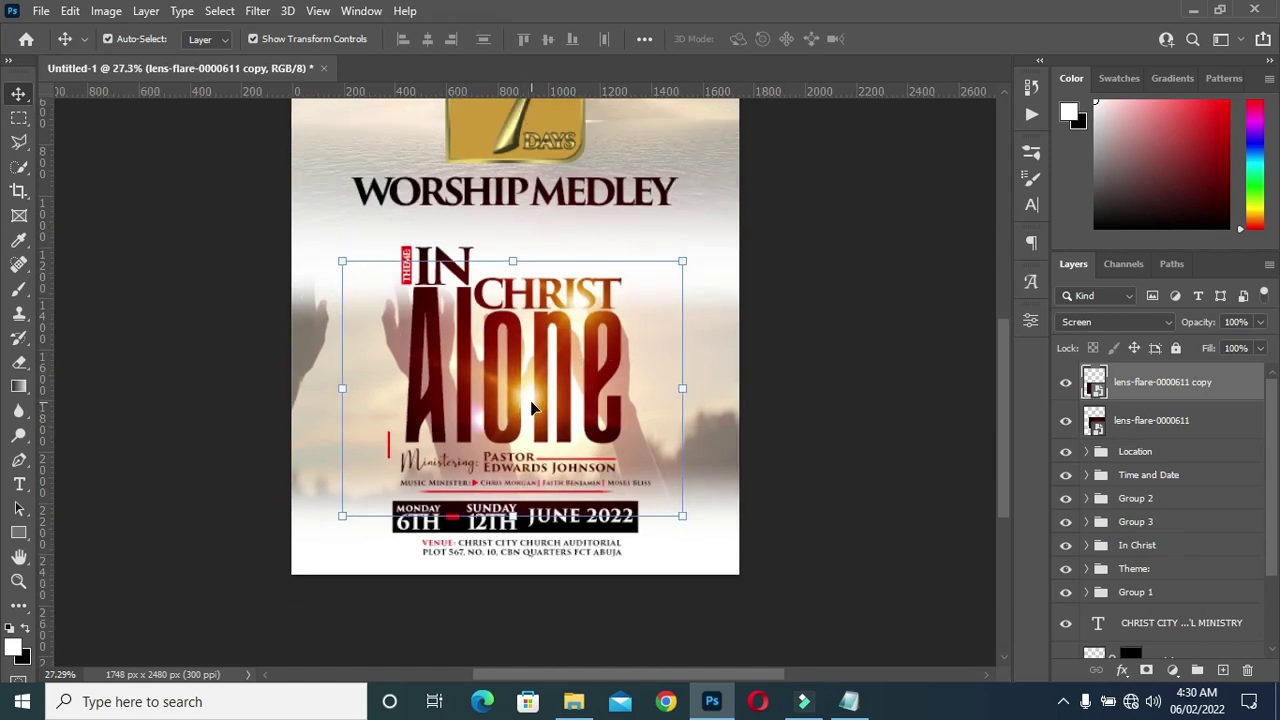
scroll(535, 407, "down", 1)
left_click(766, 414)
scroll(562, 483, "up", 2)
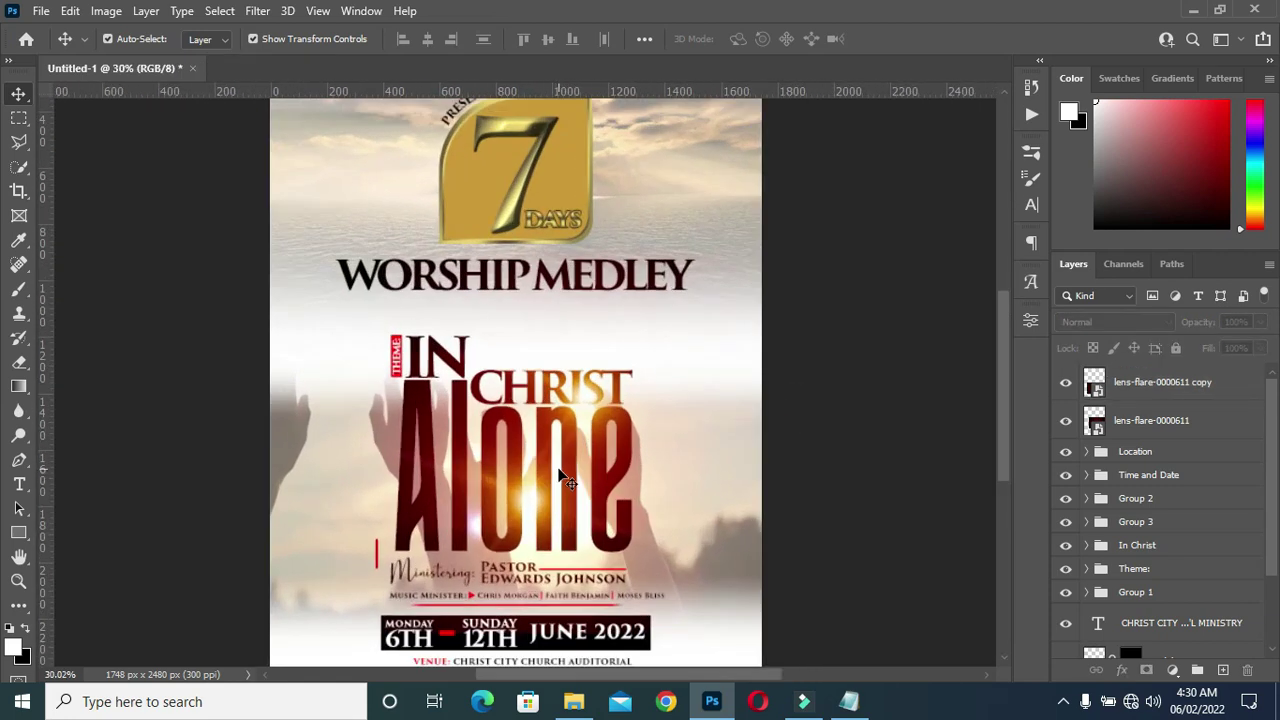
scroll(672, 386, "up", 1)
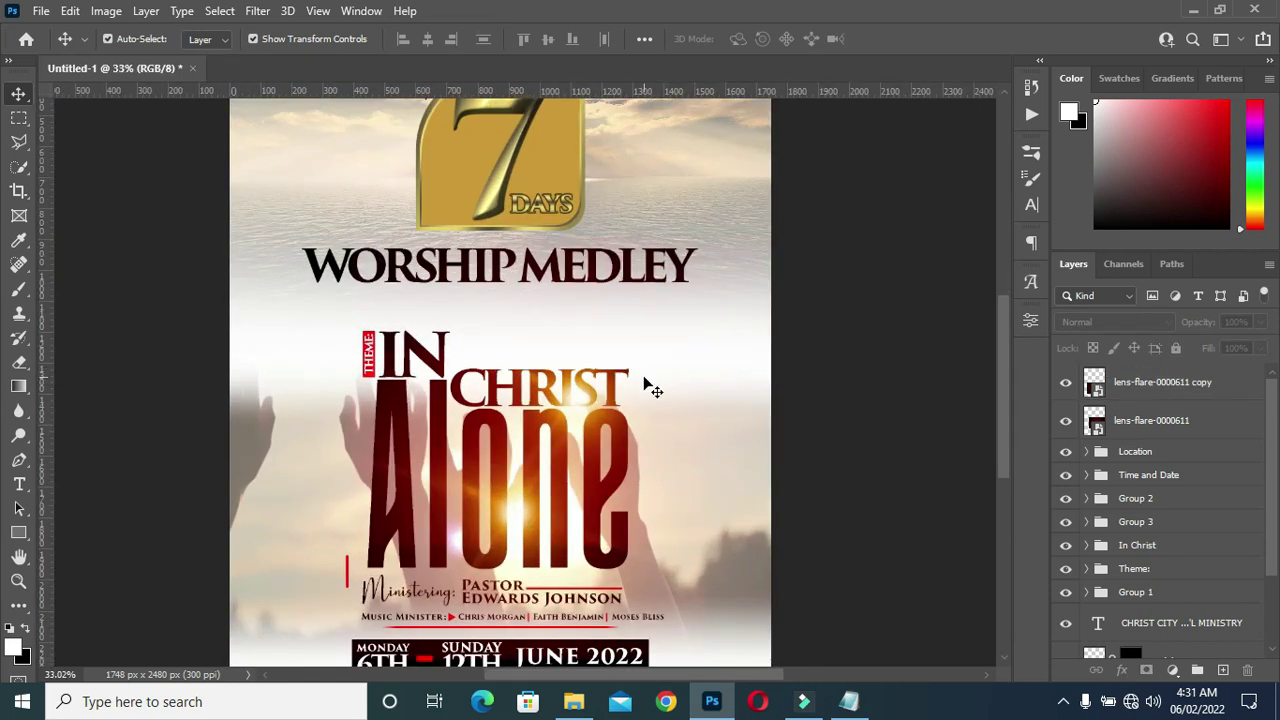
scroll(650, 382, "up", 1)
scroll(690, 420, "down", 3)
scroll(702, 406, "up", 1)
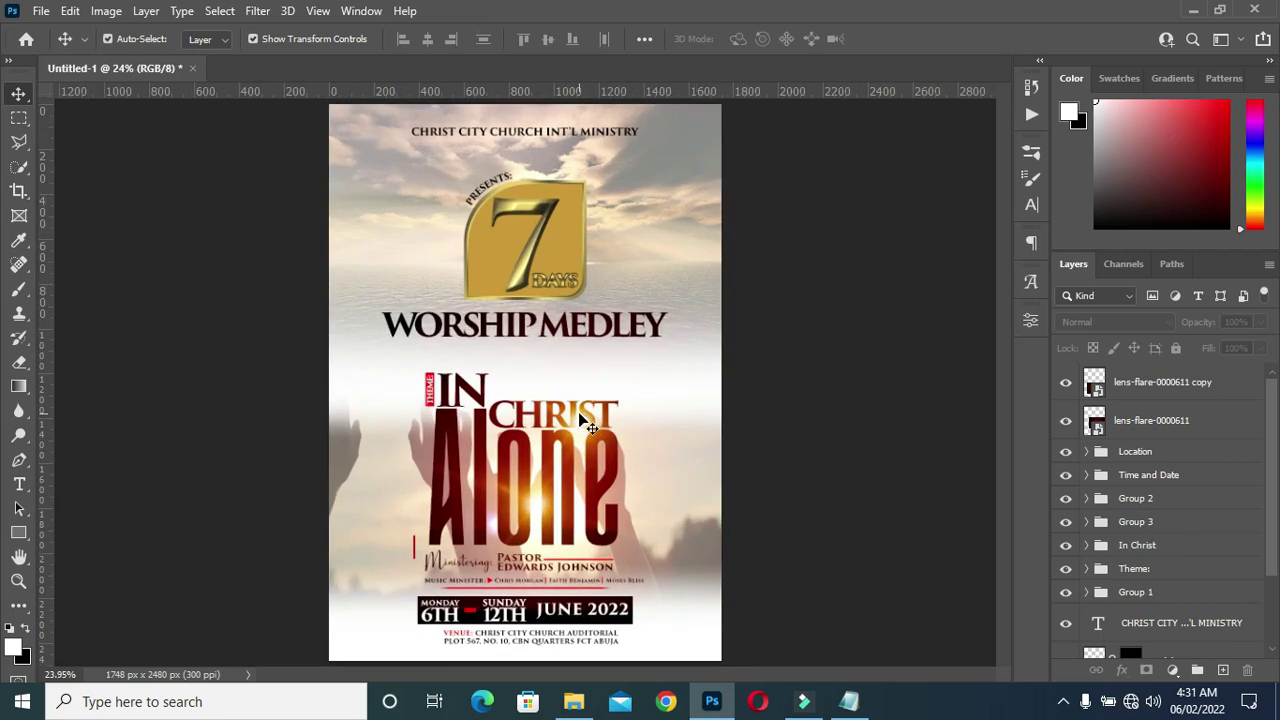
scroll(585, 460, "up", 3)
scroll(580, 491, "down", 1)
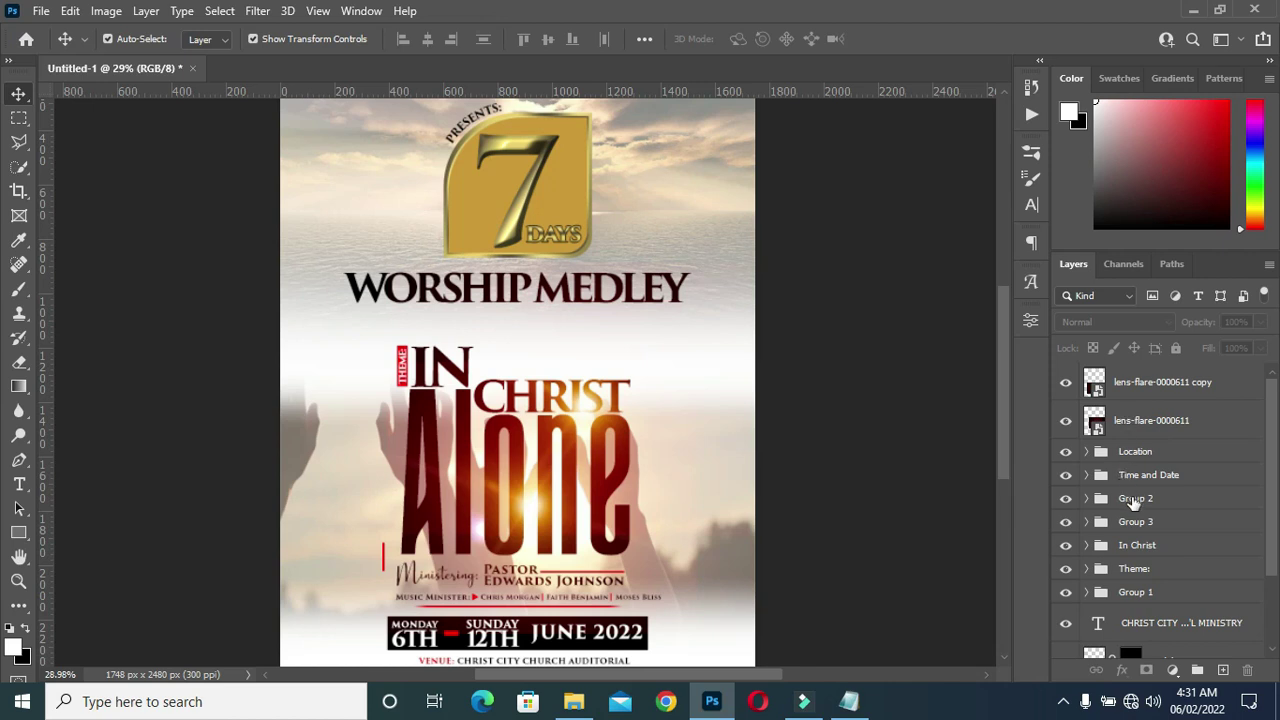
left_click(1133, 498)
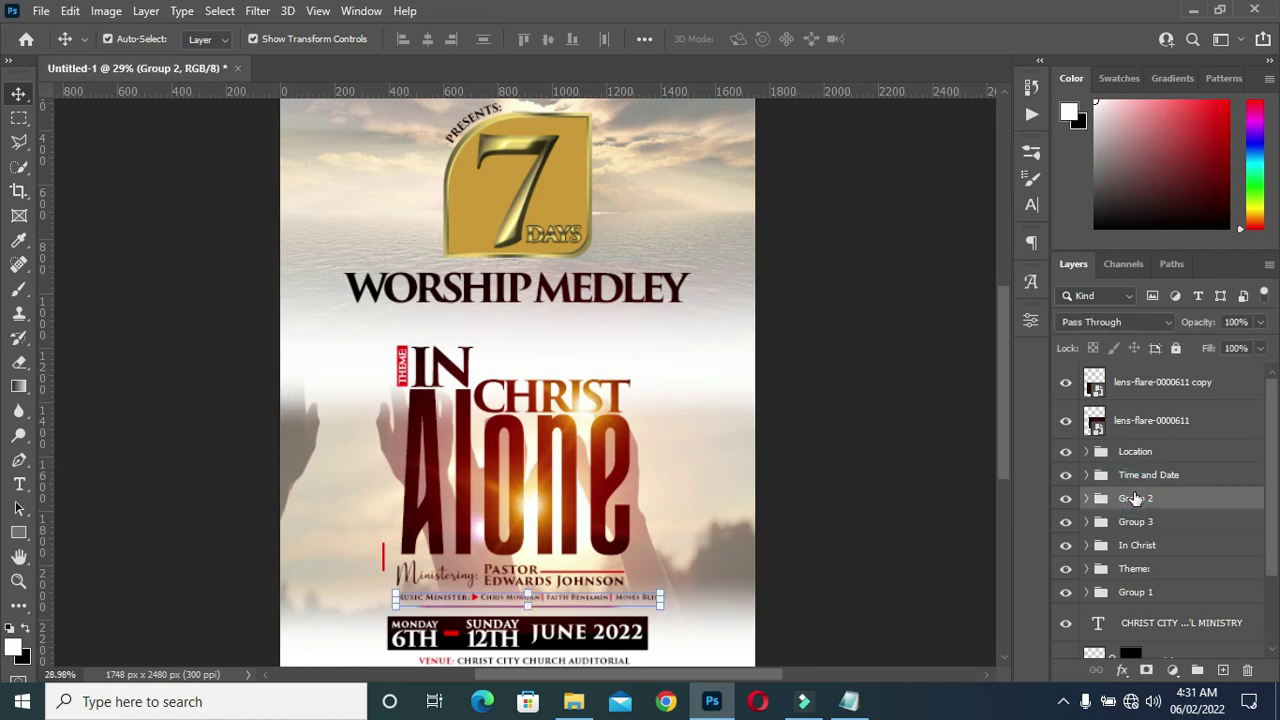
left_click(1147, 477)
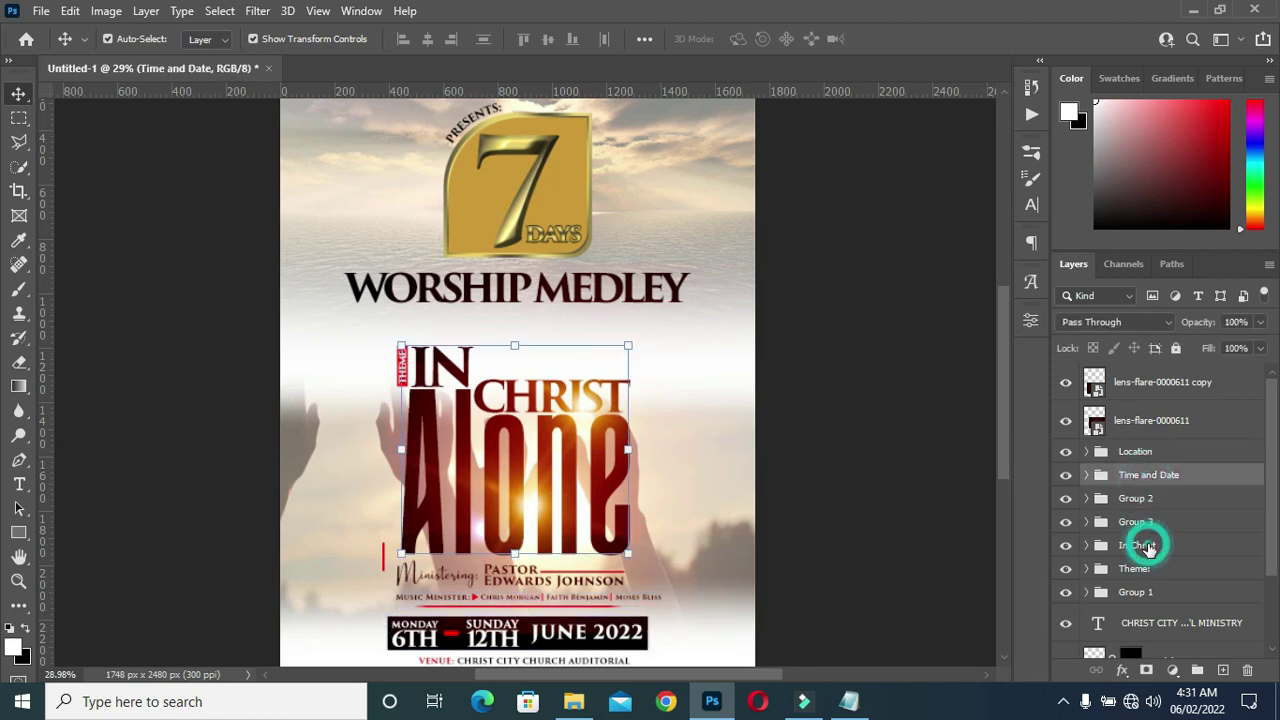
left_click(1148, 545)
- Move both lens-flare layers into the In Christ group above its text layers, then collapse it
left_click(1160, 385)
left_click(1150, 420, "shift")
left_click_drag(1150, 420, 1160, 556)
left_click(1086, 545)
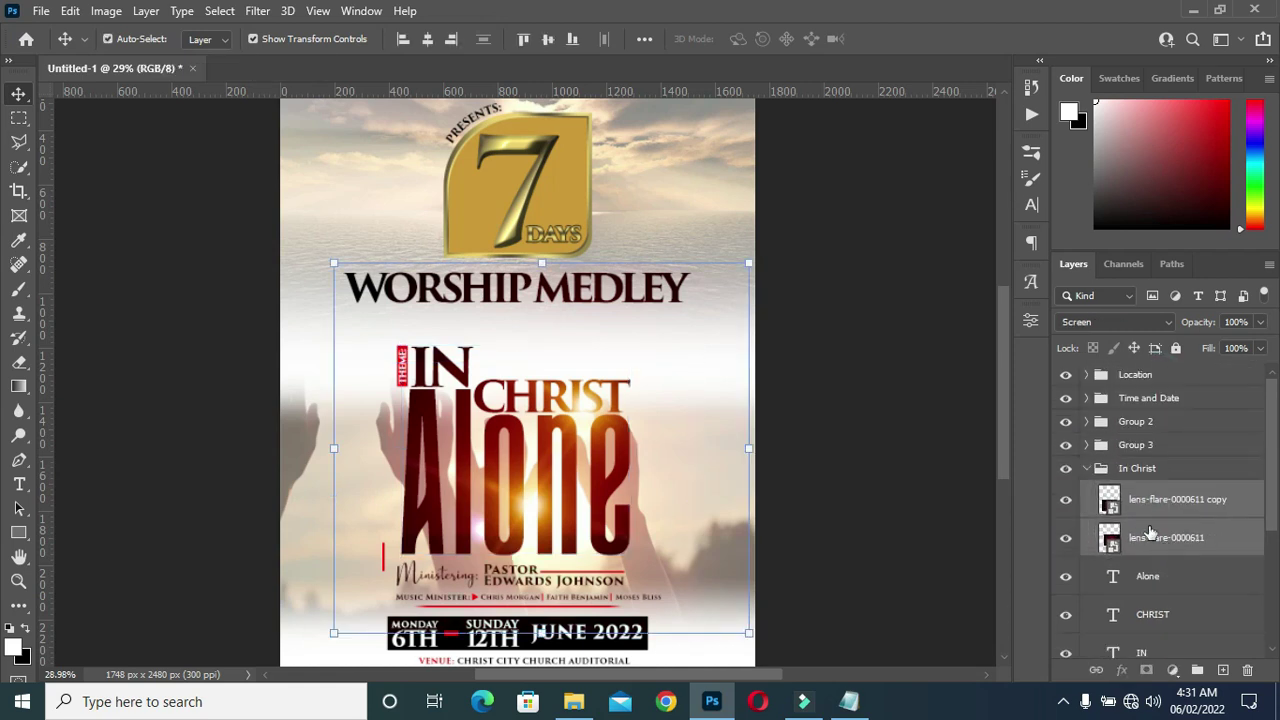
left_click(1086, 468)
scroll(640, 397, "up", 2)
scroll(640, 397, "down", 2)
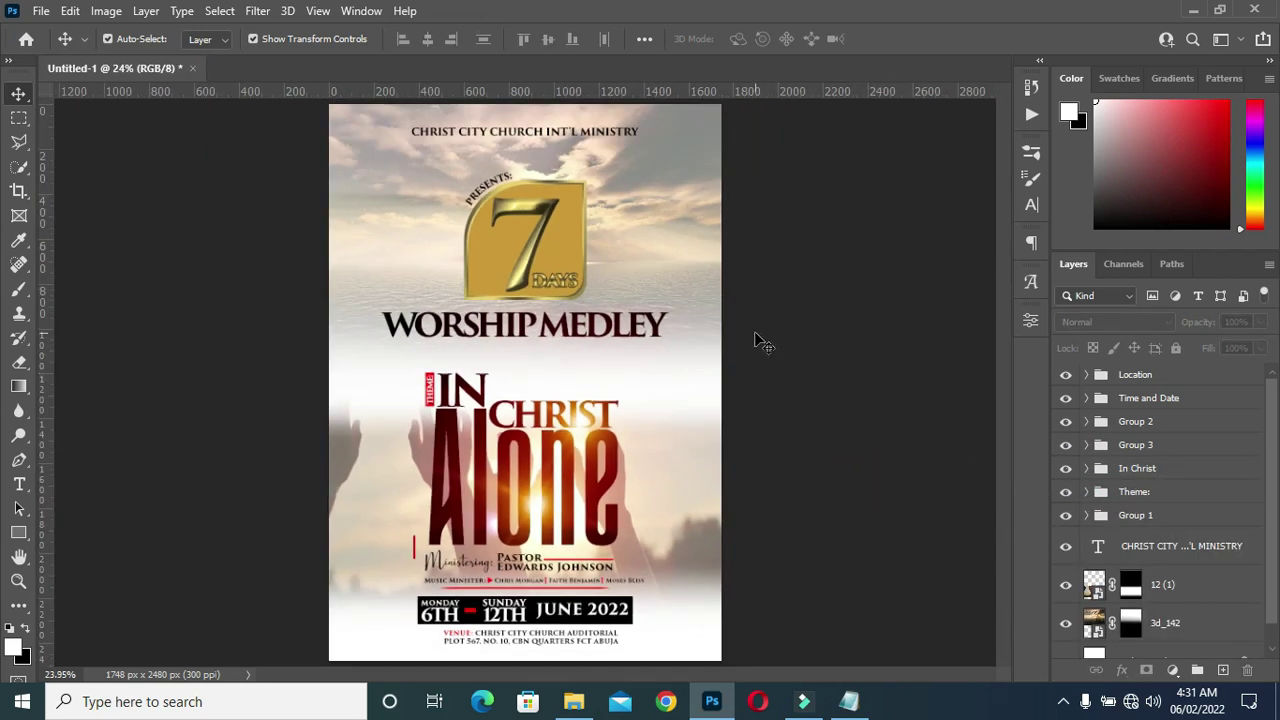
- Drop the CHRIST CITY LOGO file onto the poster and shrink it into the top-left corner
left_click(573, 701)
left_click_drag(808, 315, 530, 365)
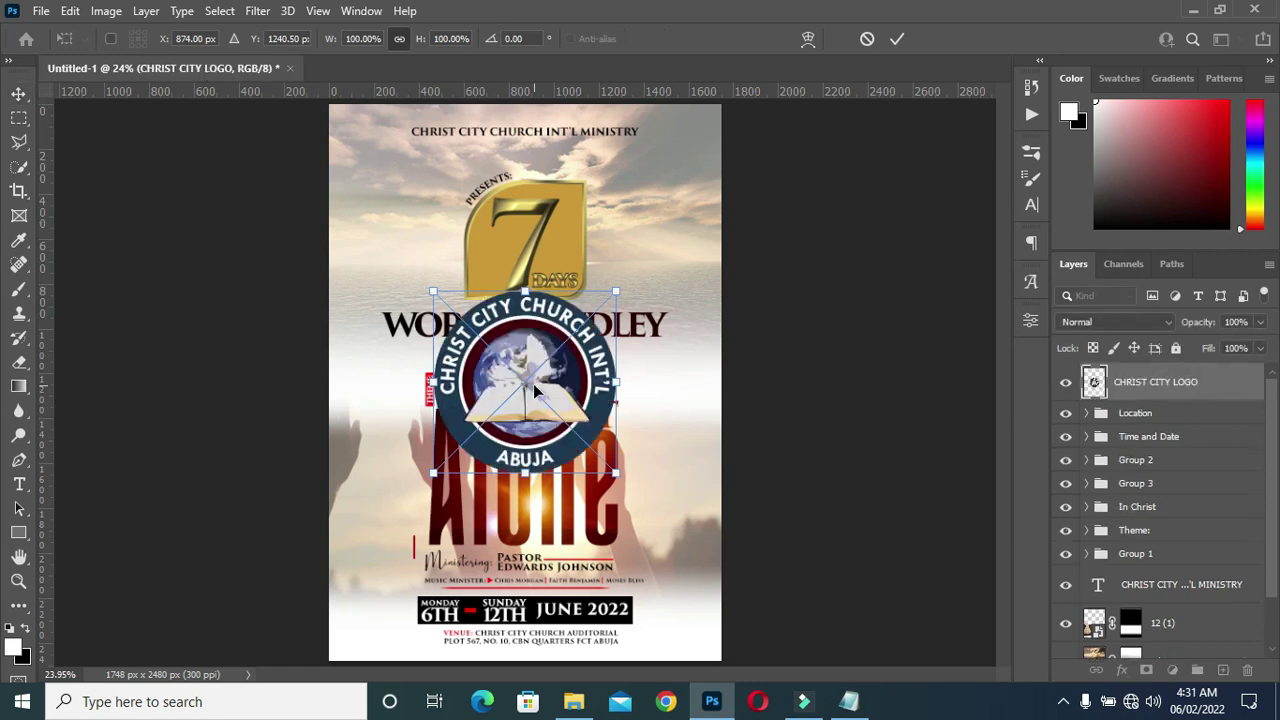
scroll(493, 202, "up", 2)
scroll(493, 202, "up", 1)
left_click_drag(491, 543, 288, 207)
left_click(897, 38)
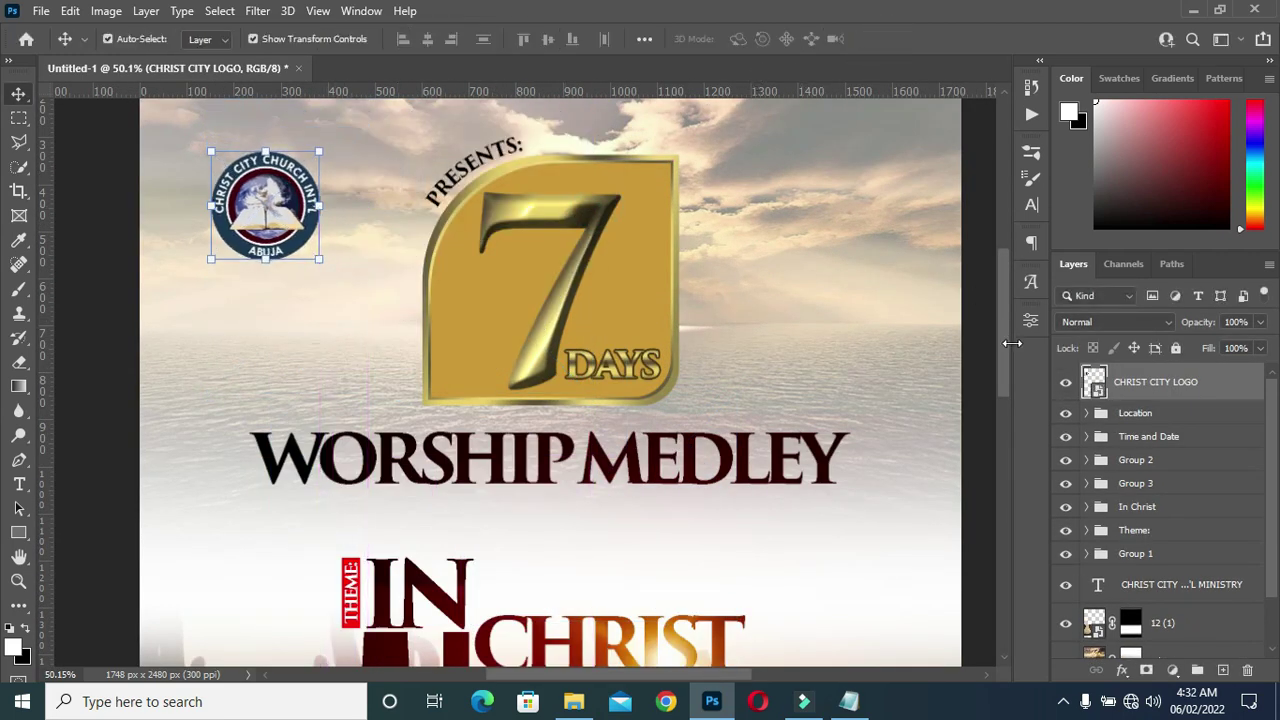
- Fine-tune the logo's size to about 31% in the top-left corner
left_click_drag(1005, 345, 1008, 302)
left_click_drag(275, 433, 241, 343)
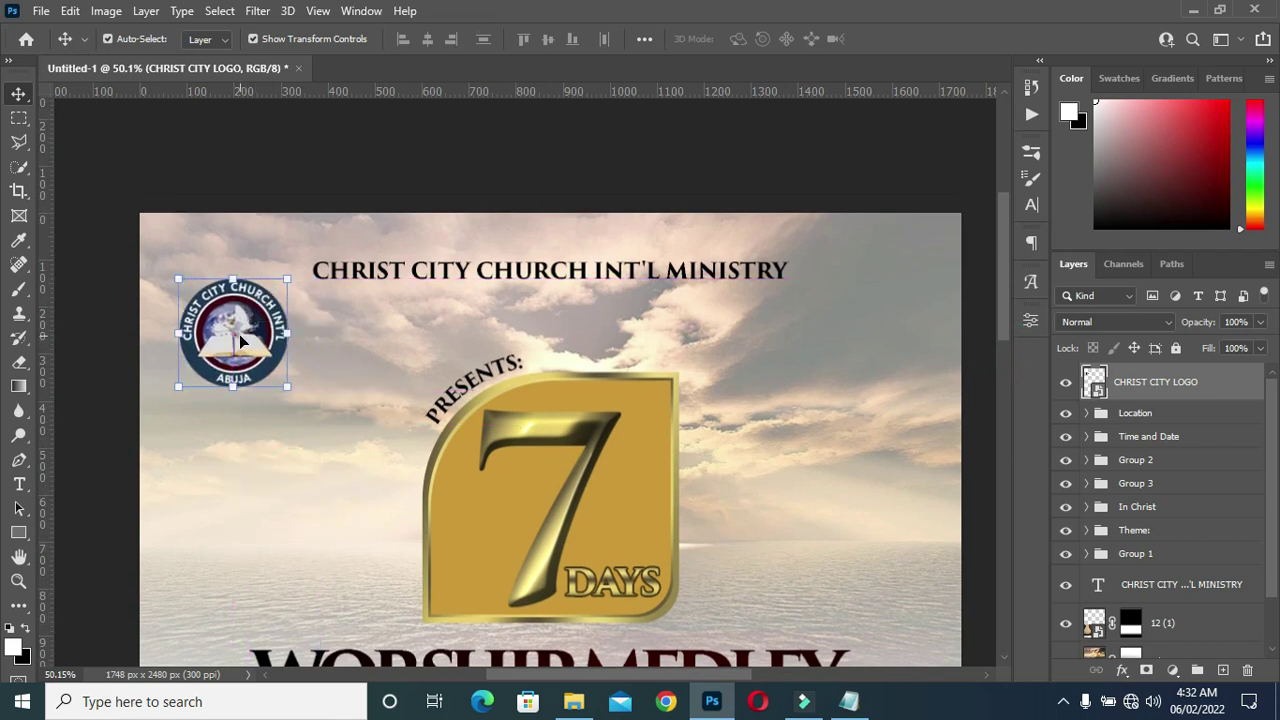
left_click_drag(233, 388, 240, 370)
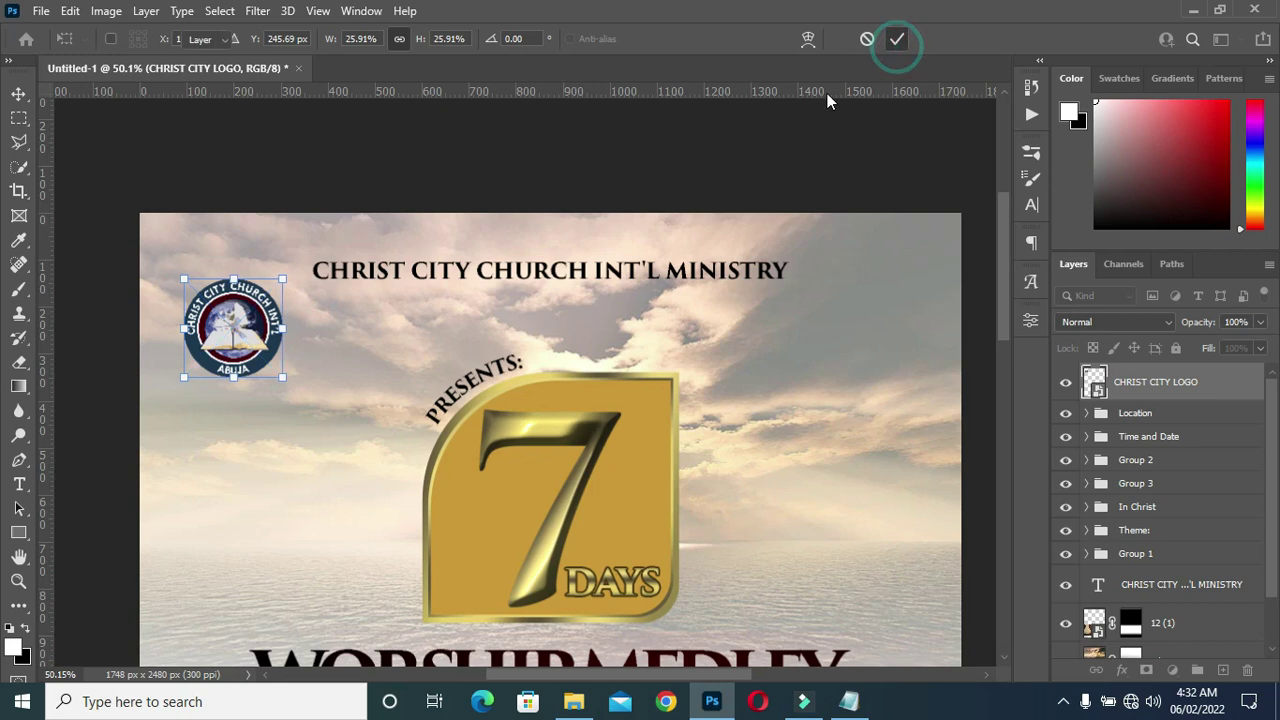
left_click(891, 38)
key("ctrl+0")
left_click(857, 196)
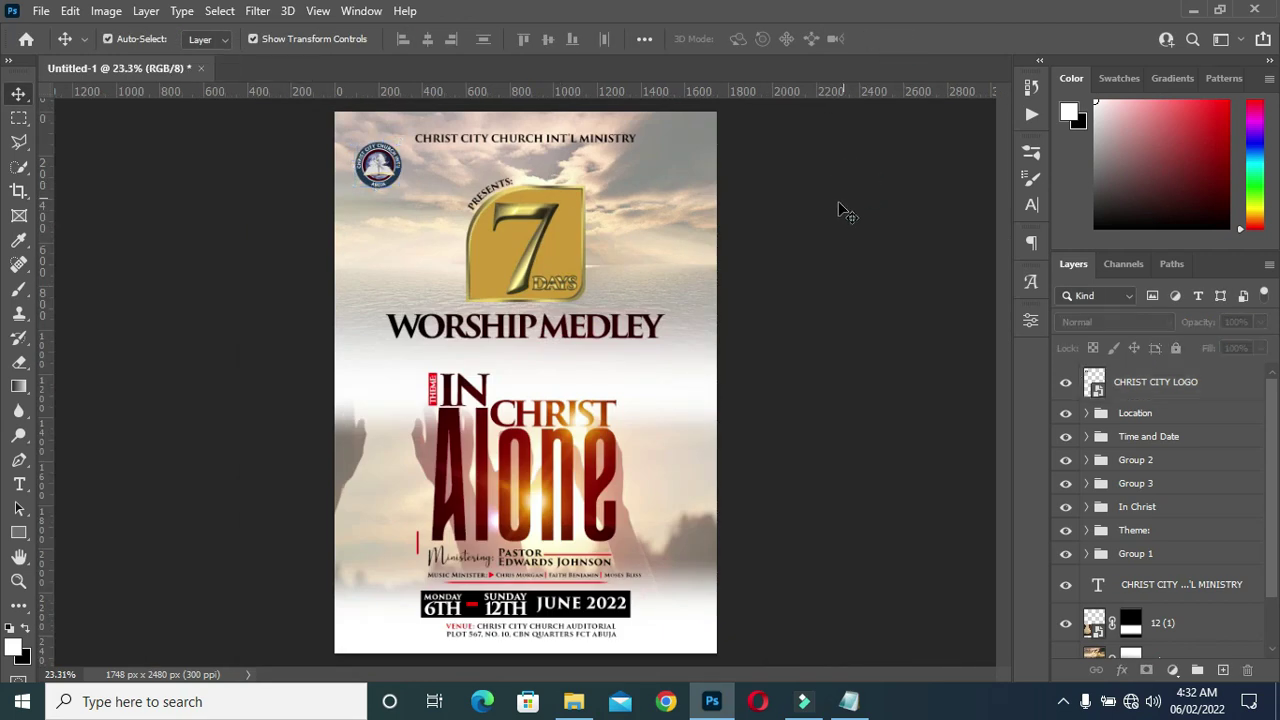
left_click(394, 180)
left_click_drag(398, 186, 409, 196)
left_click(890, 206)
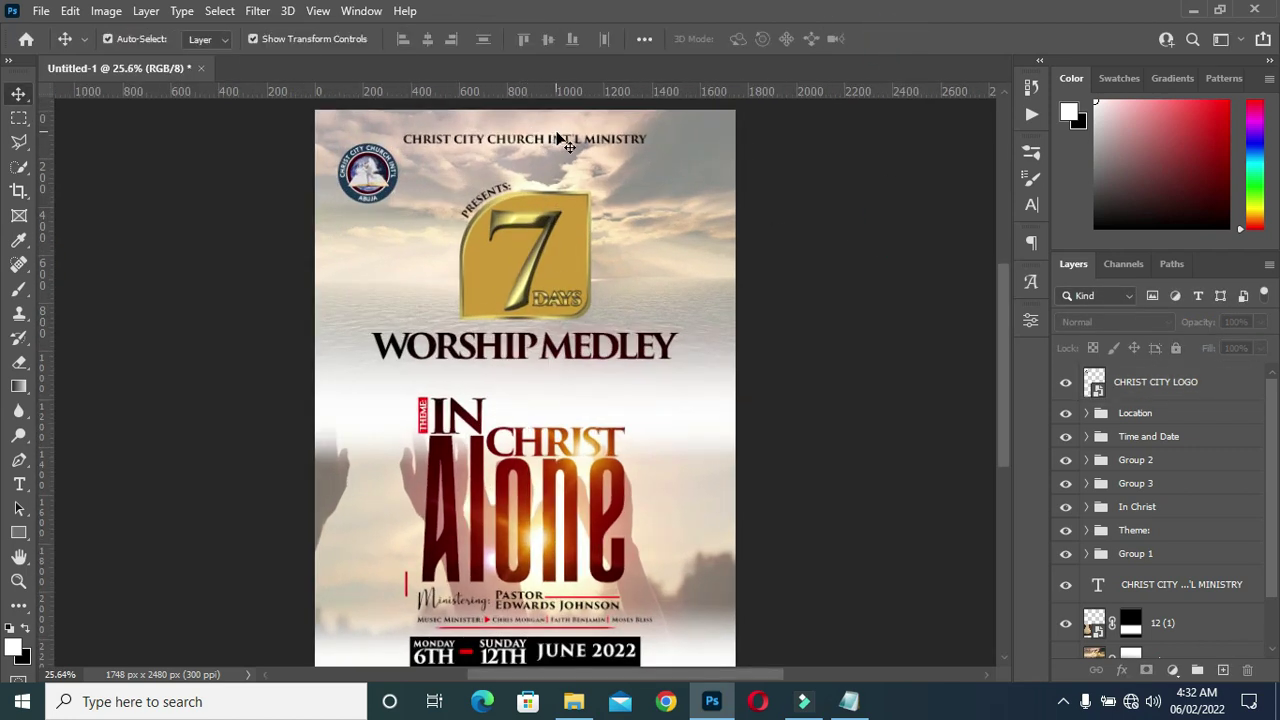
scroll(490, 162, "up", 1)
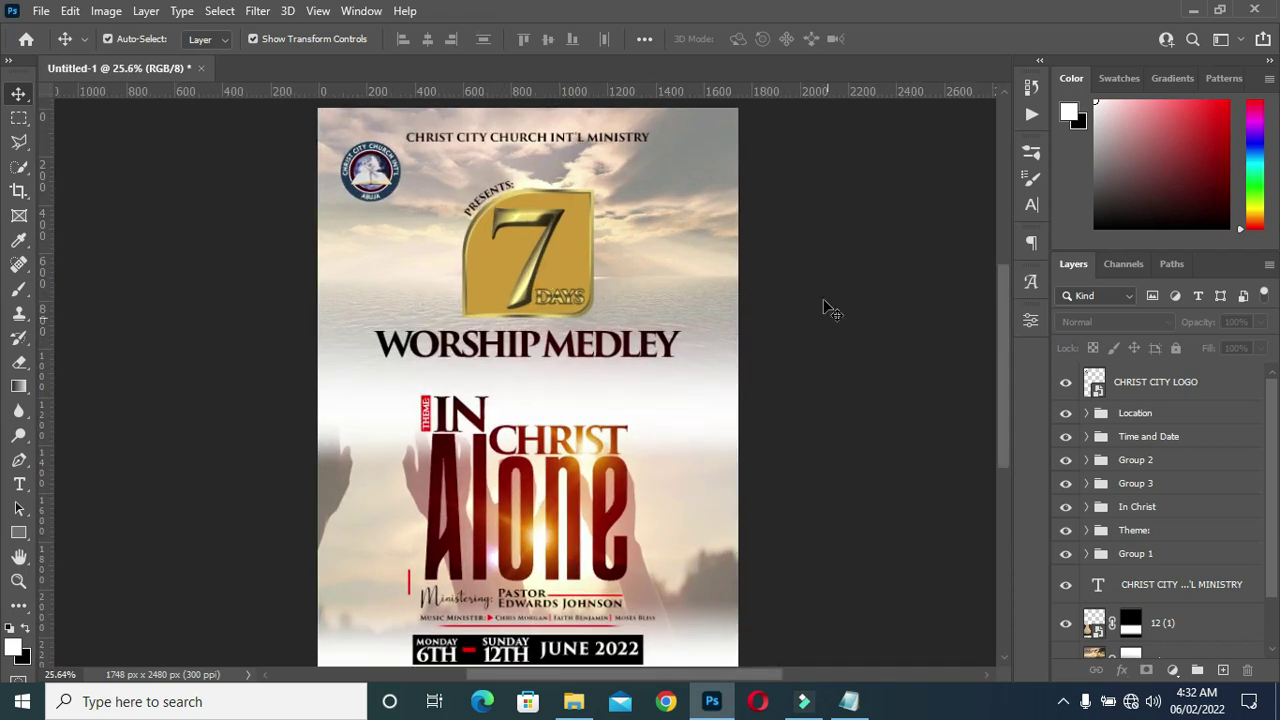
scroll(899, 346, "down", 1)
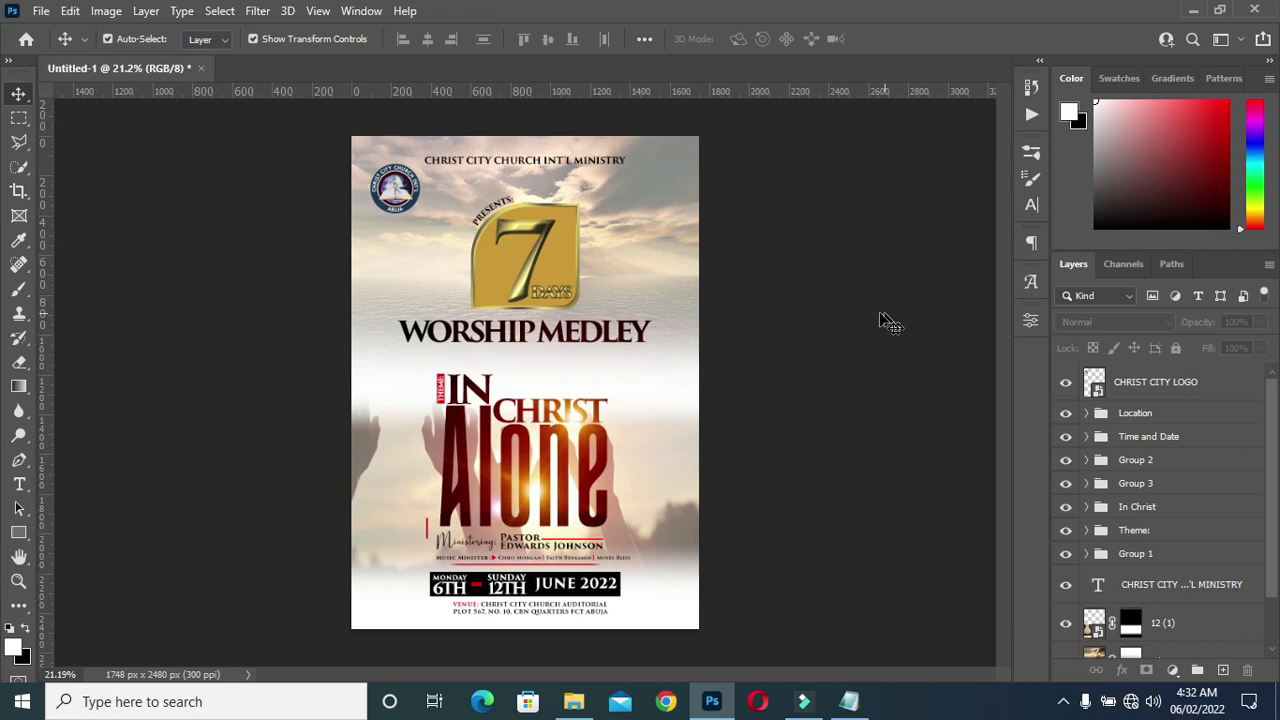
- Group the 12 (1) and 3d_142 background layers and name the group BG
scroll(1207, 527, "down", 1)
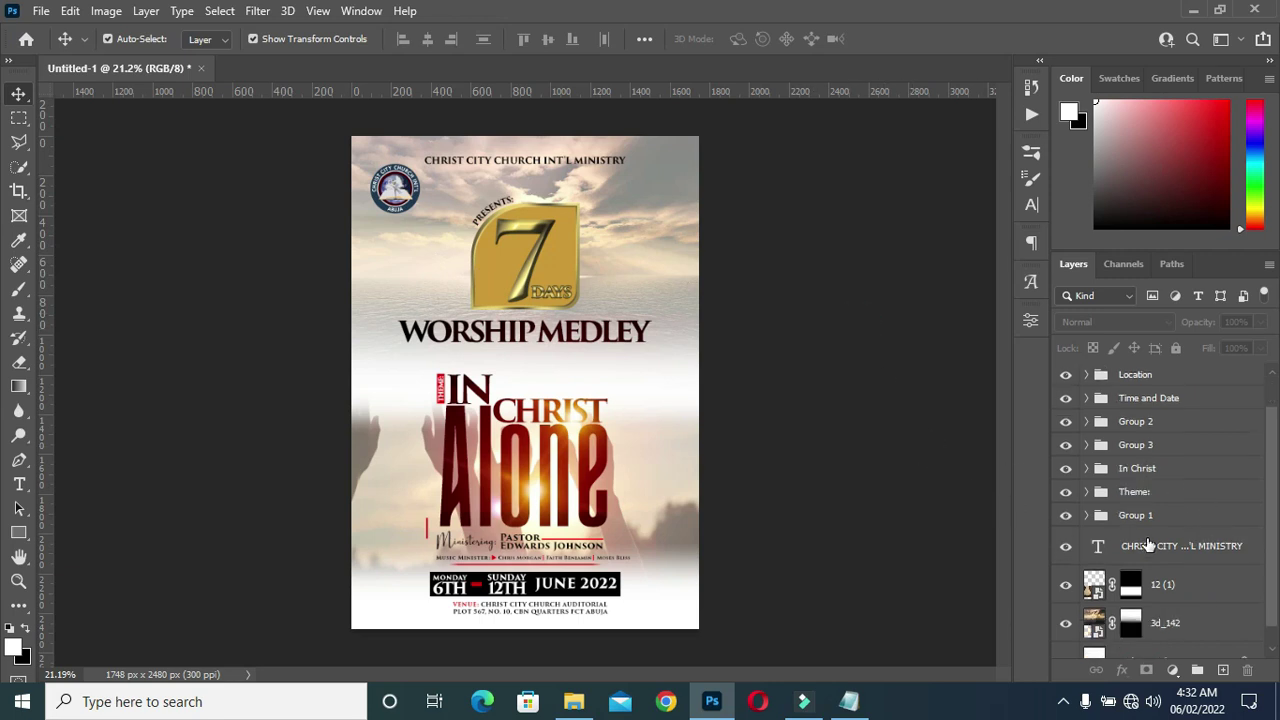
left_click(1176, 624)
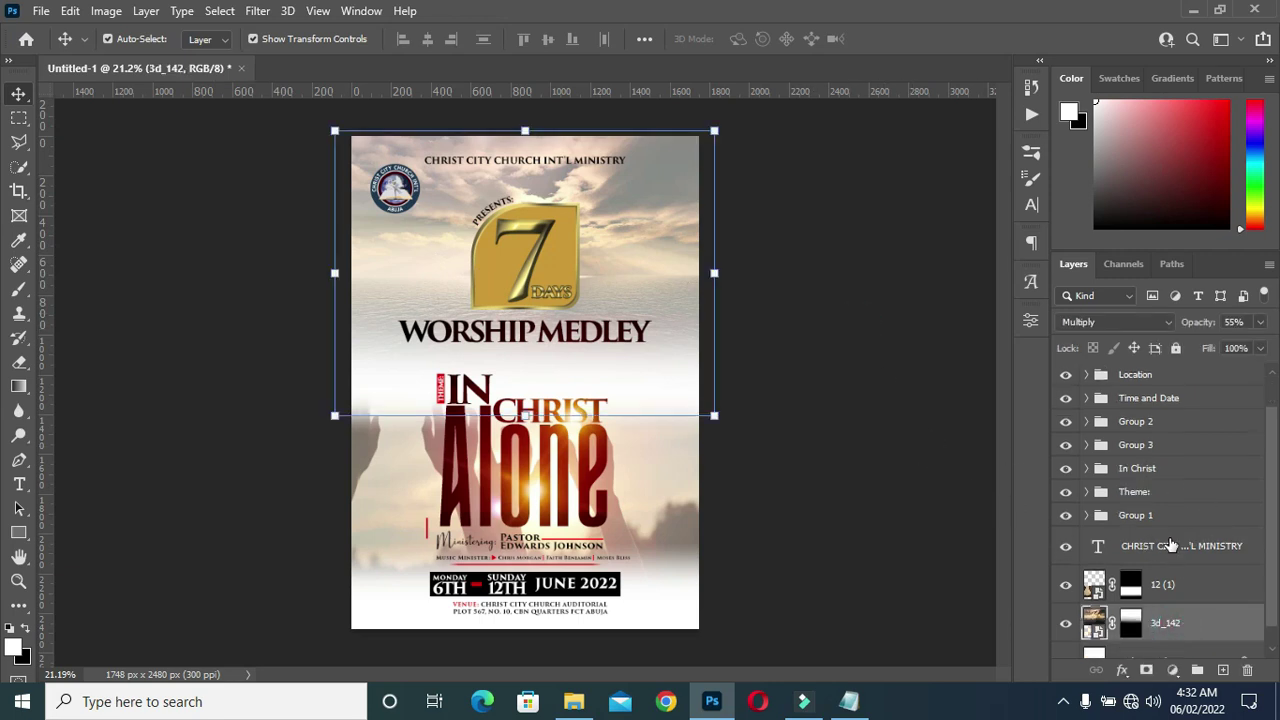
left_click(1172, 546, "shift")
left_click(1161, 582)
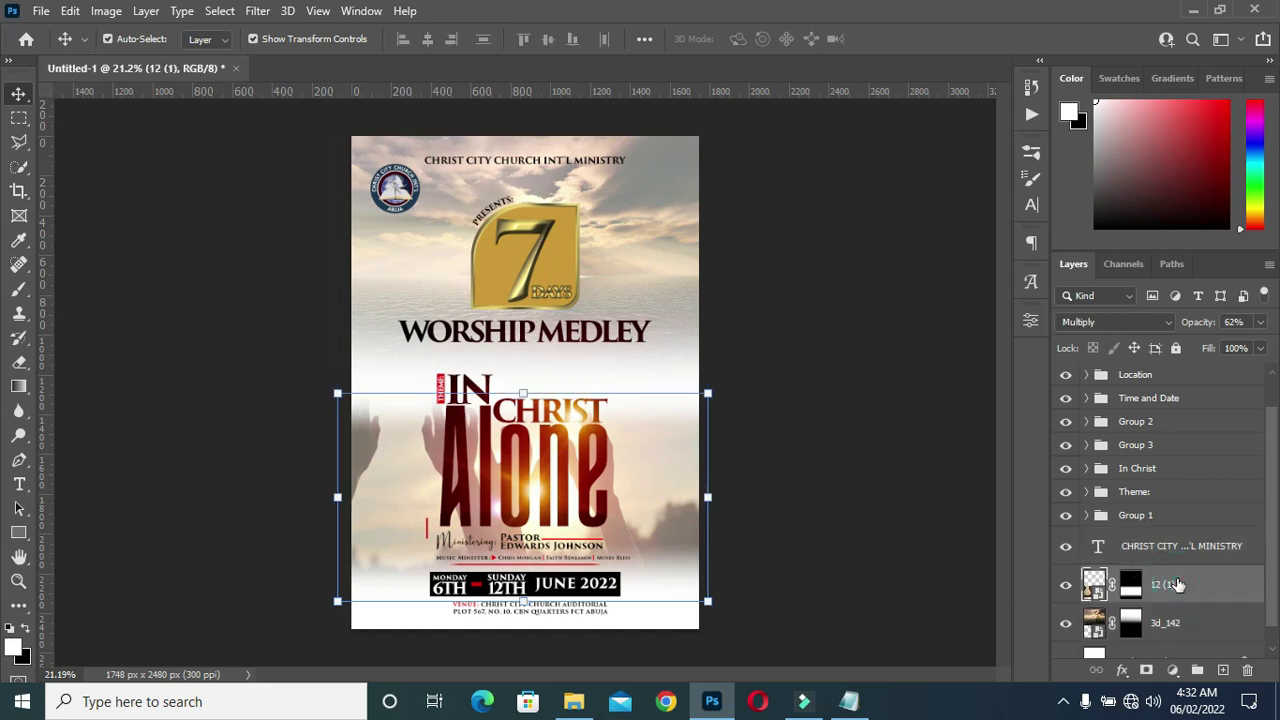
left_click(1168, 624, "shift")
key("ctrl+g")
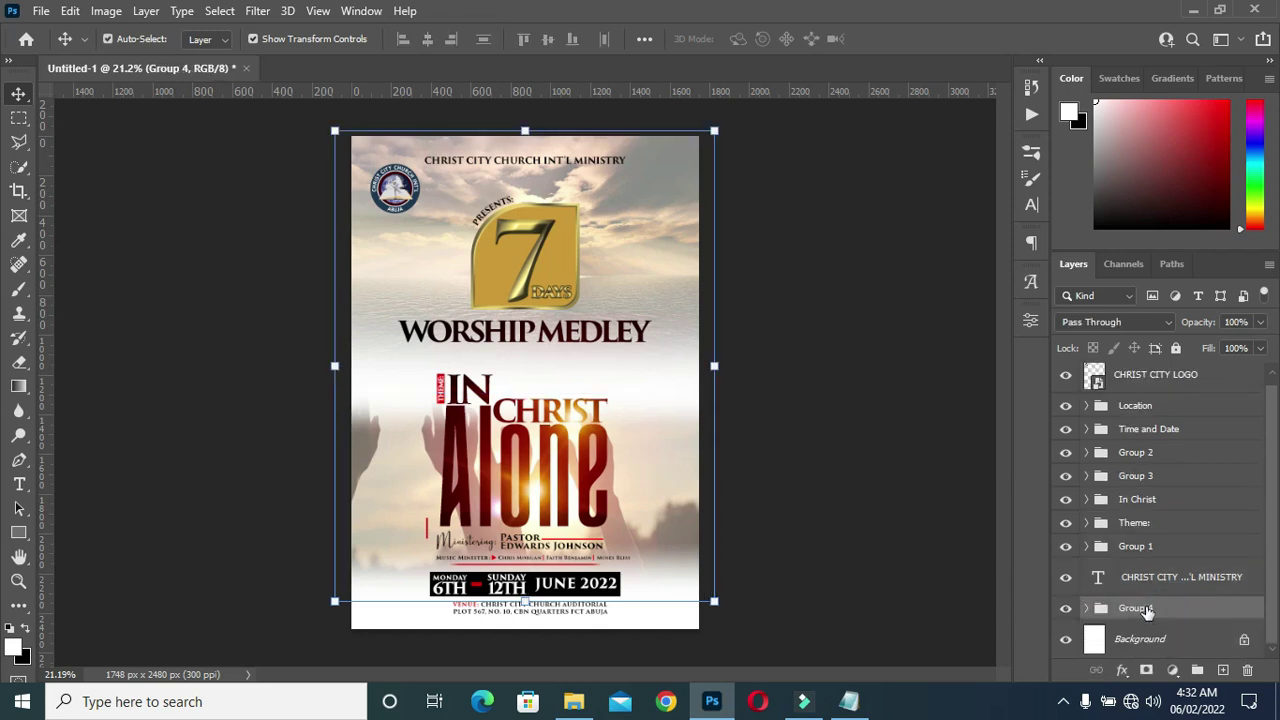
double_click(1155, 607)
key("Return")
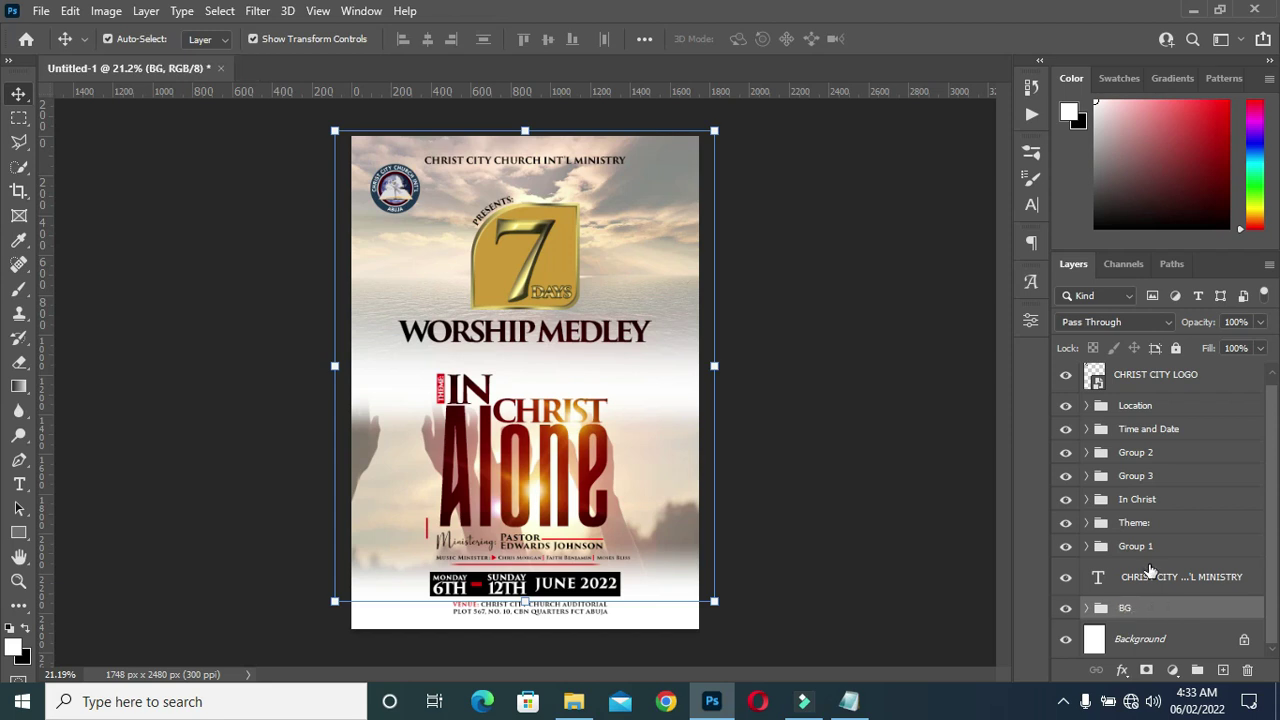
- Put the CHRIST CITY text layer in its own group named Church
left_click(1152, 574)
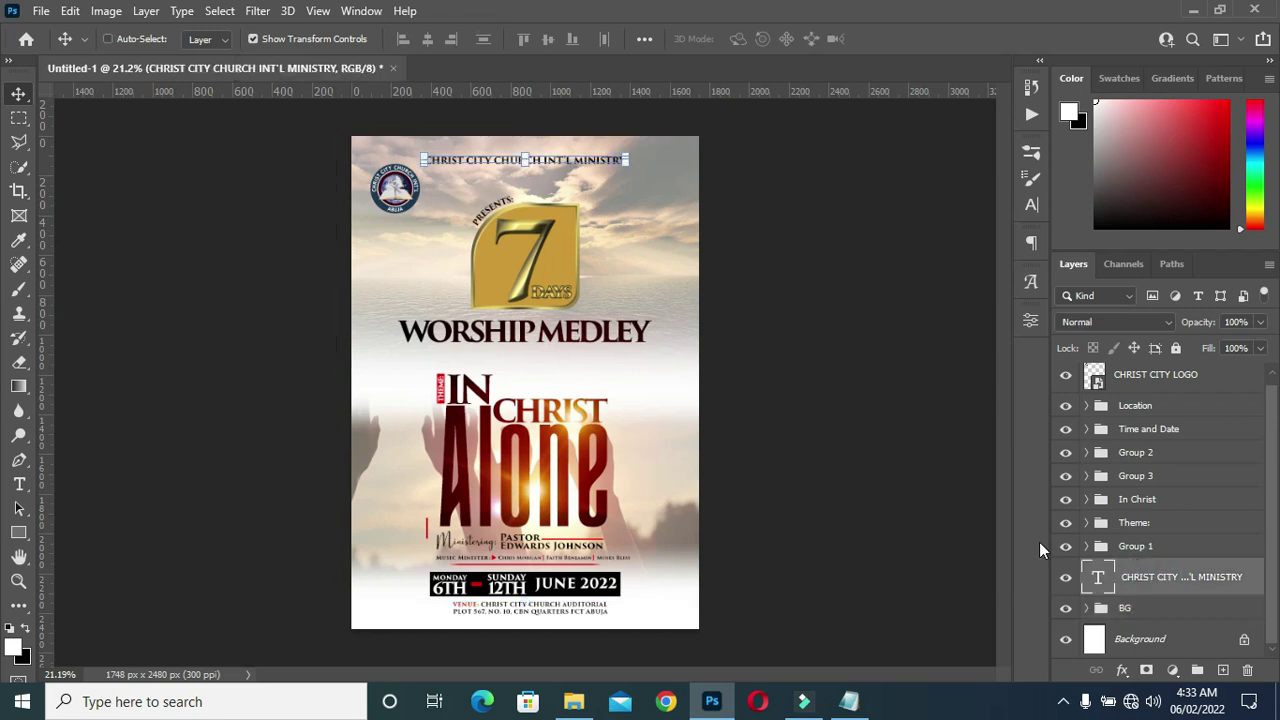
key("ctrl+g")
left_click(1087, 577)
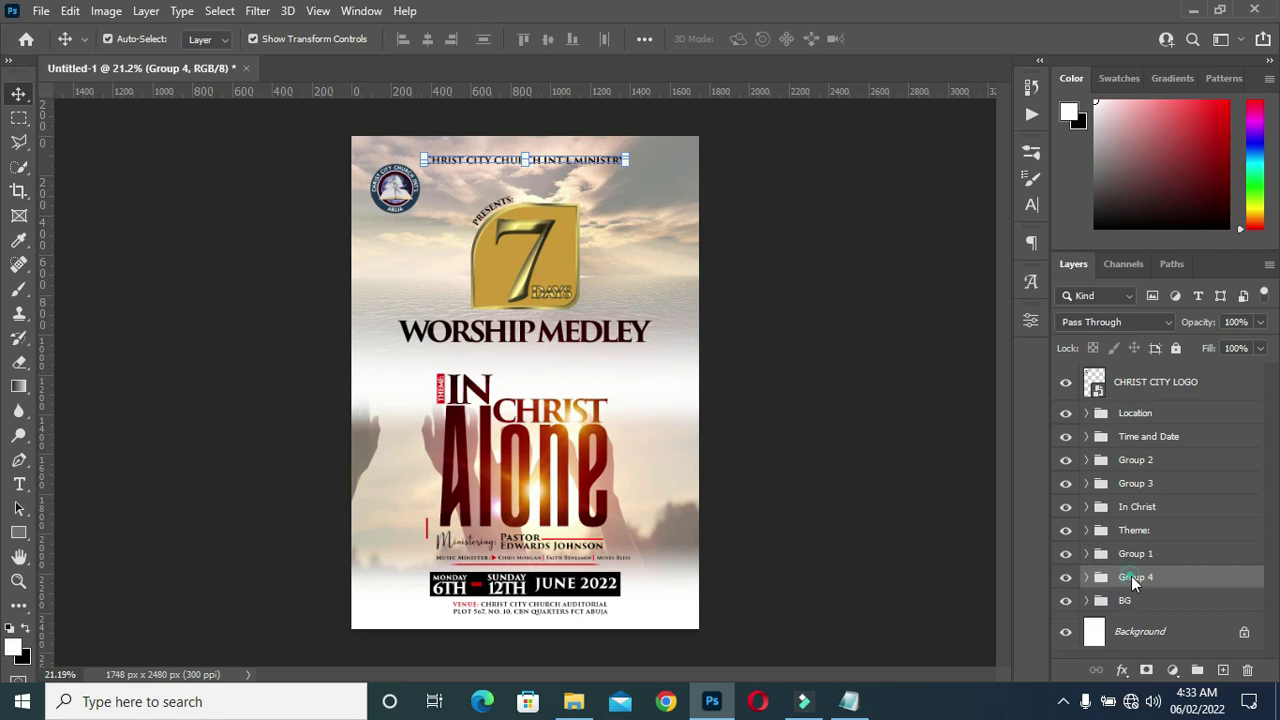
type("Church")
key("Return")
left_click(757, 223)
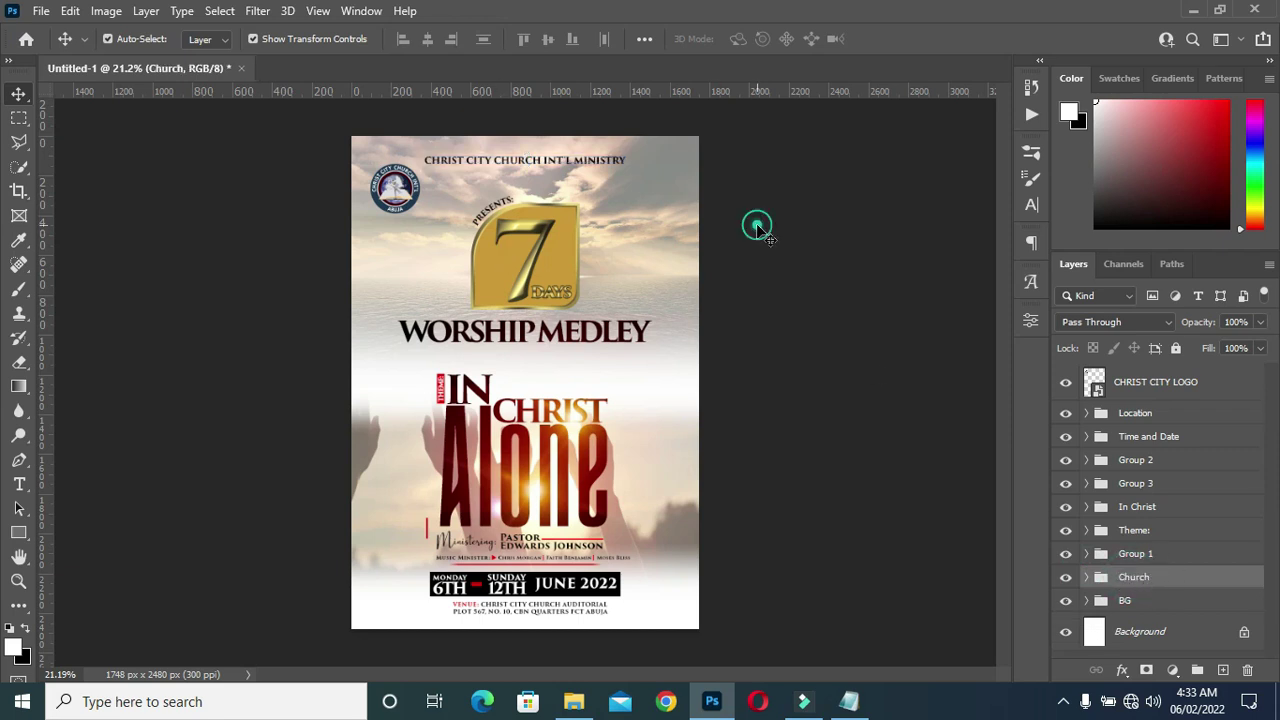
scroll(775, 235, "up", 1, "alt")
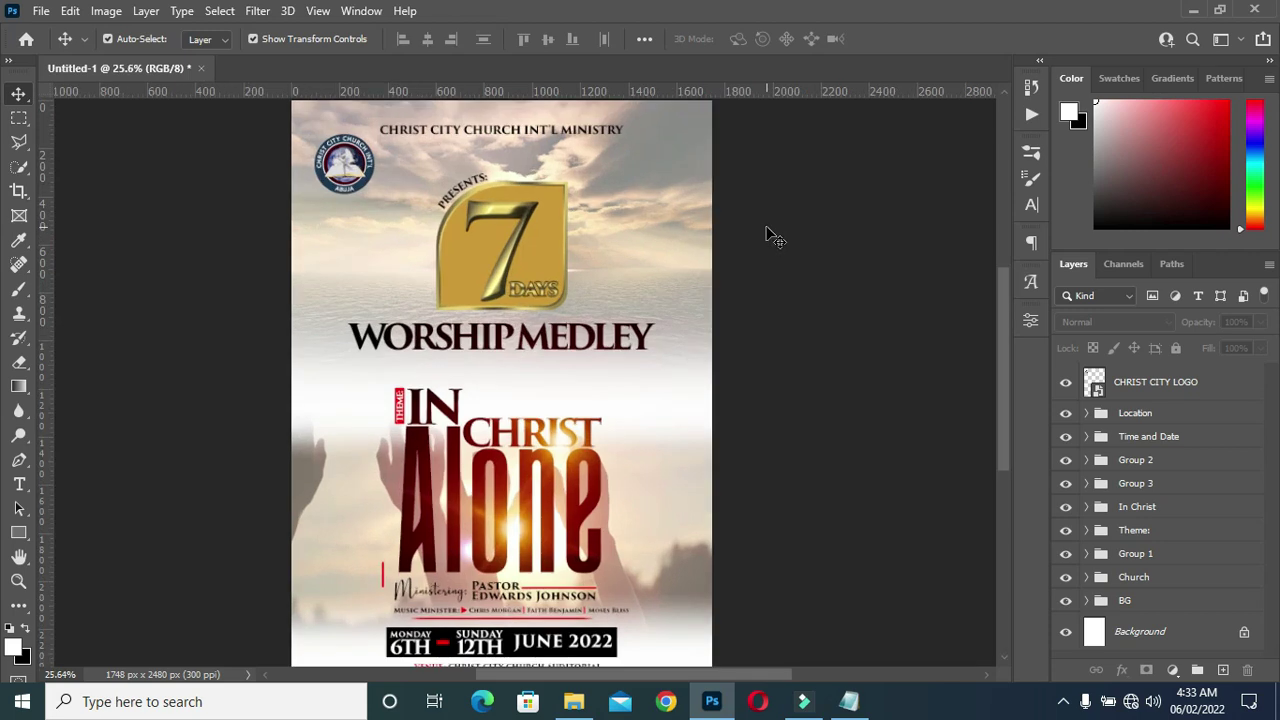